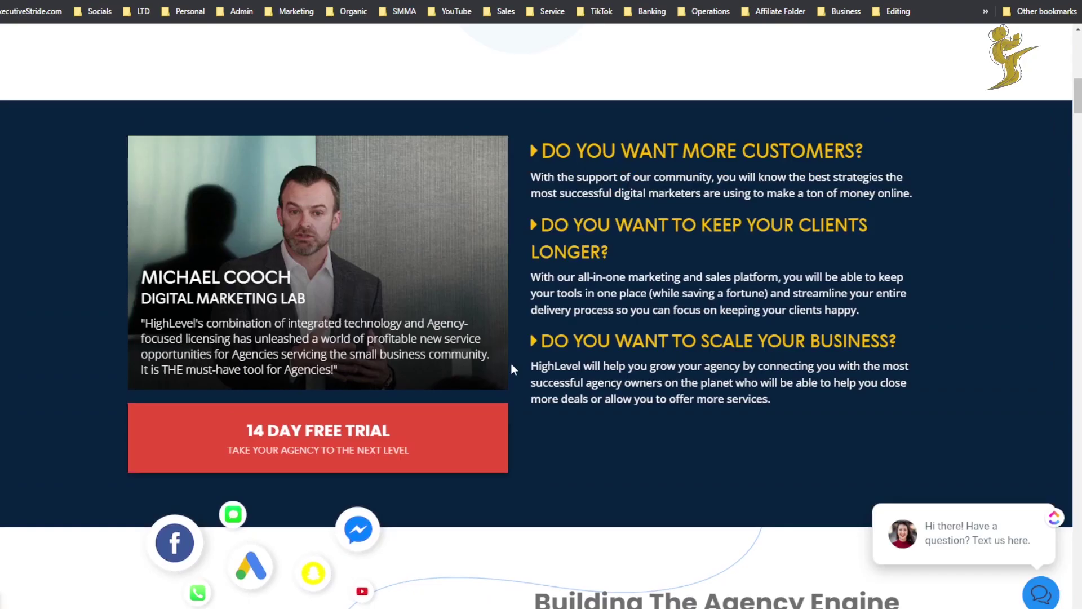
- Look through the HighLevel homepage's feature sections, from the opening banner down to Join The Movement
scroll(512, 369, "up", 10)
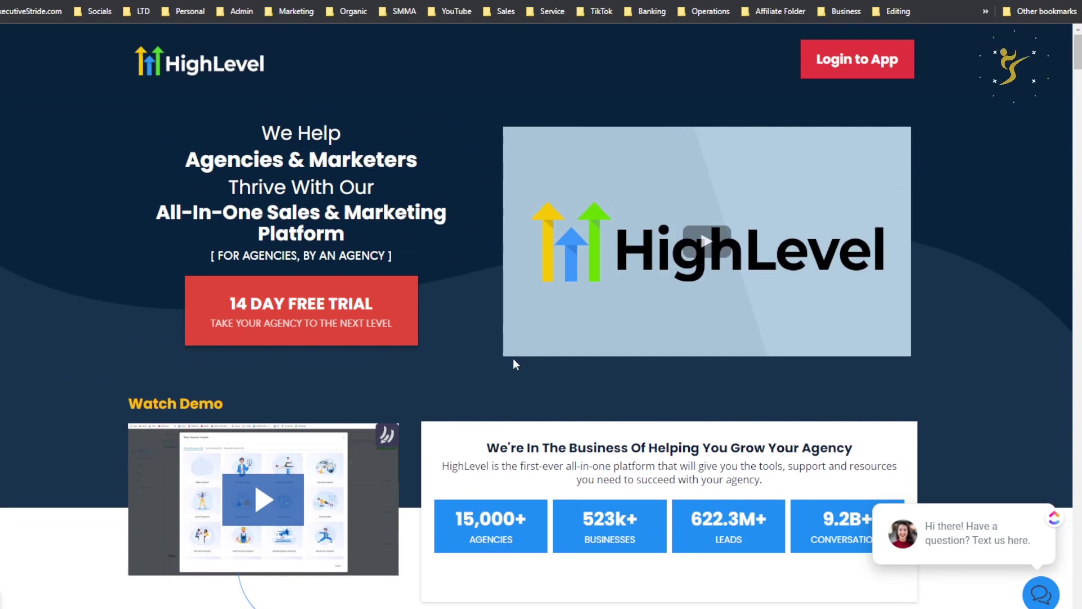
scroll(514, 361, "down", 13)
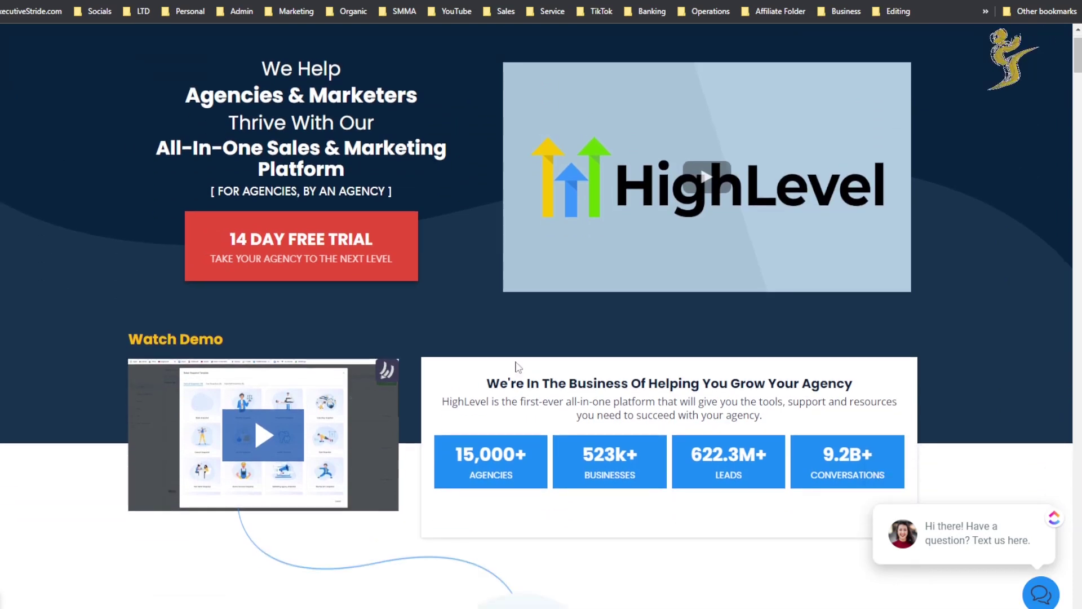
scroll(796, 365, "down", 15)
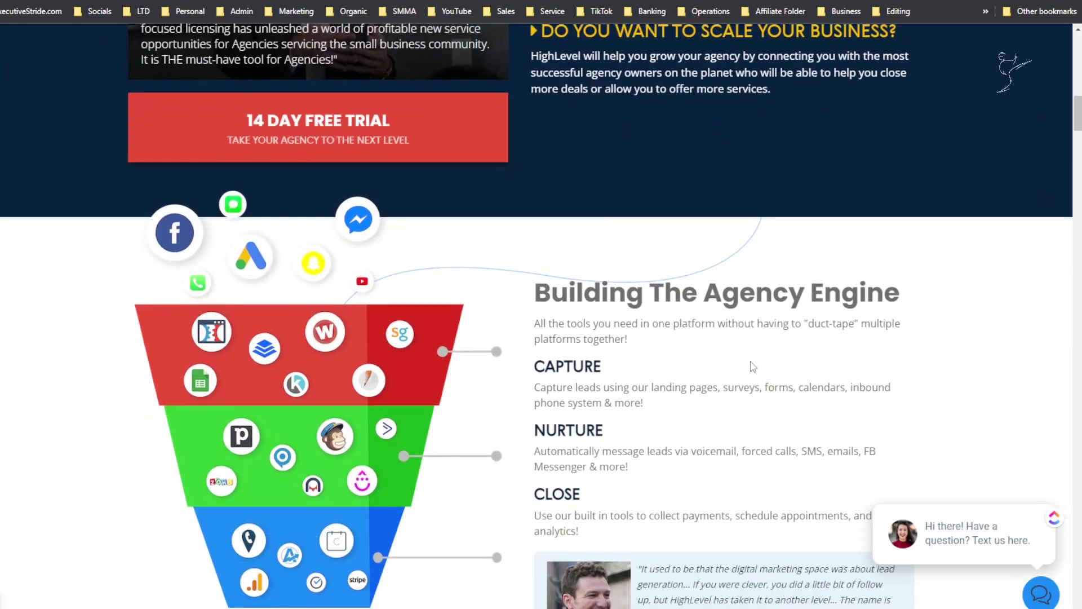
scroll(612, 325, "down", 15)
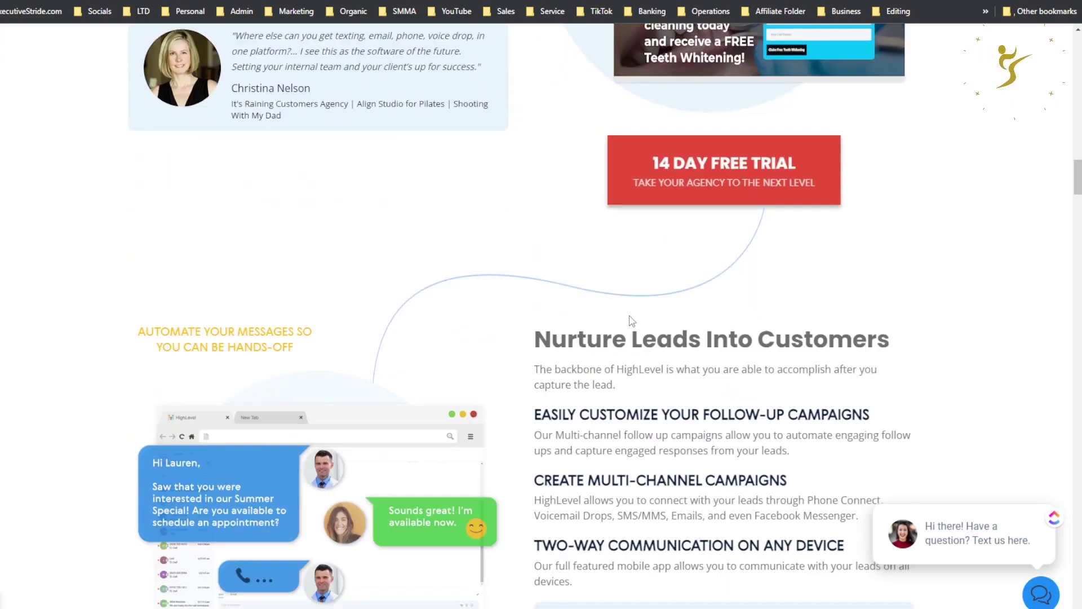
scroll(694, 272, "down", 14)
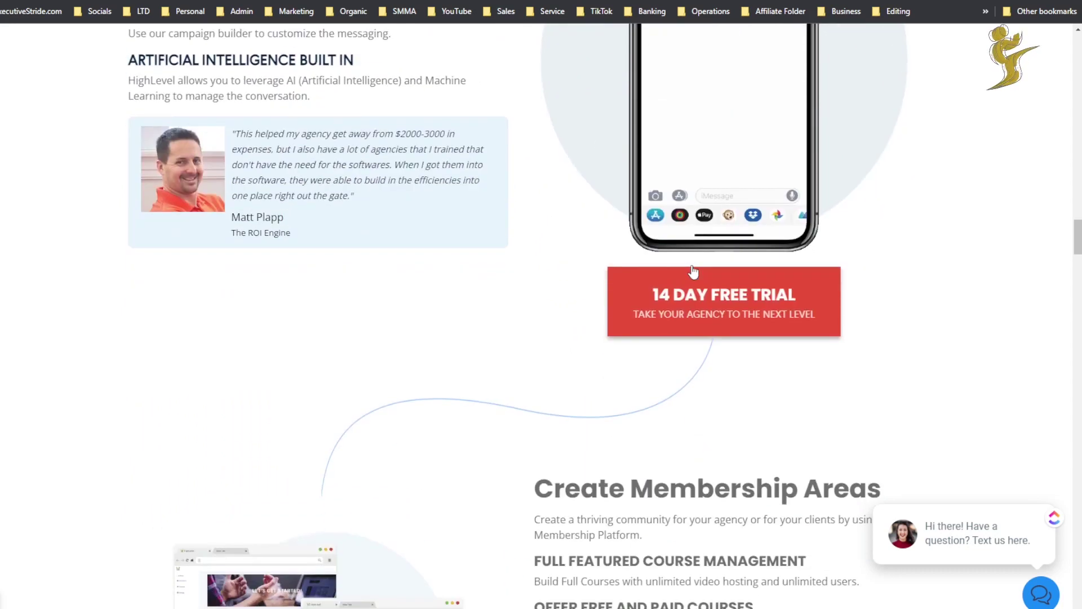
scroll(422, 394, "down", 8)
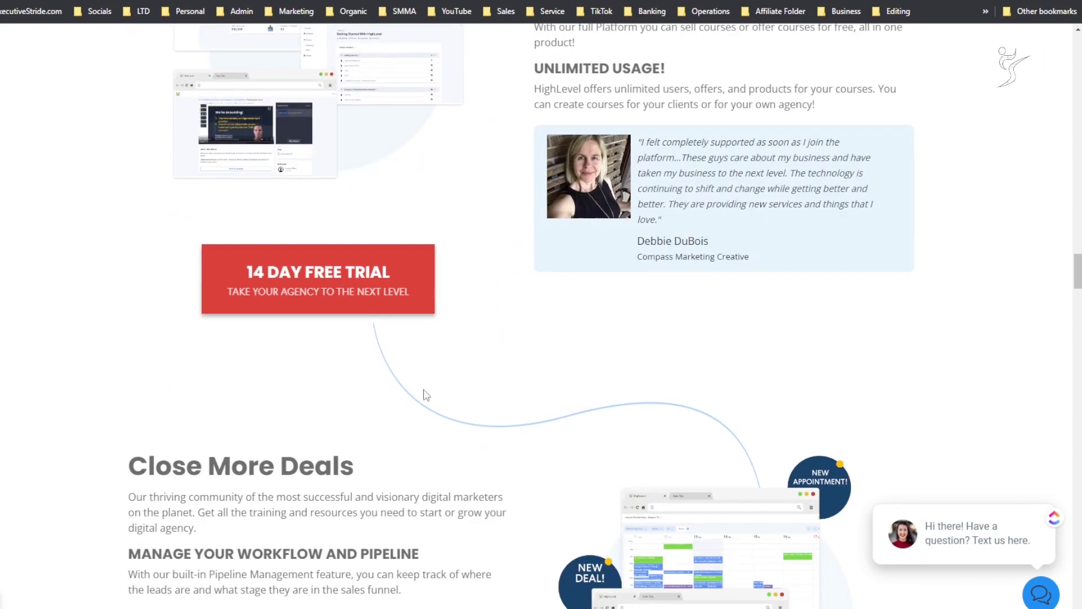
scroll(289, 413, "down", 14)
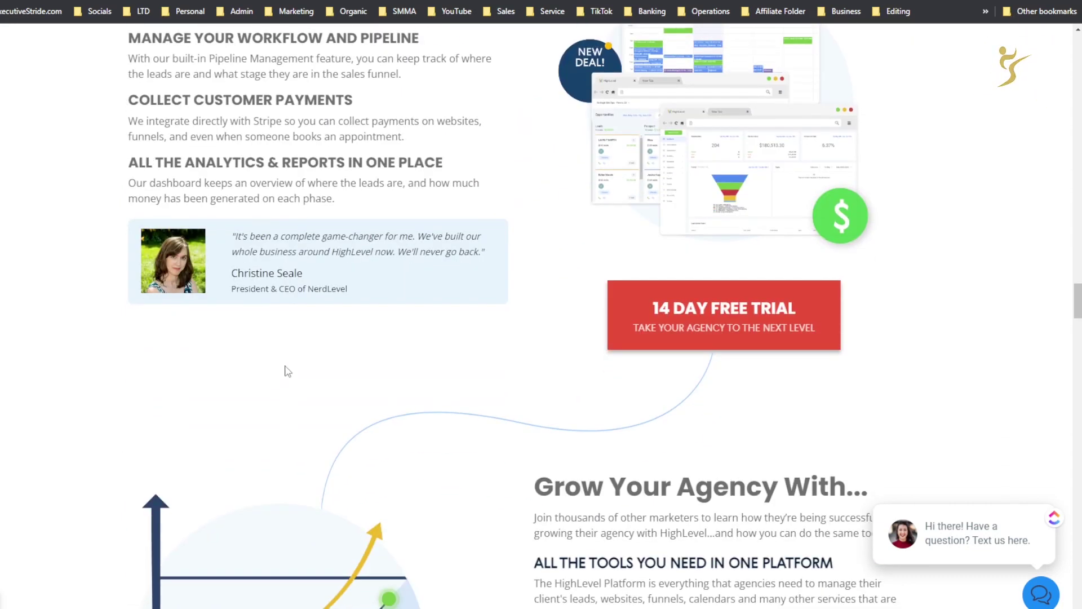
scroll(320, 337, "down", 12)
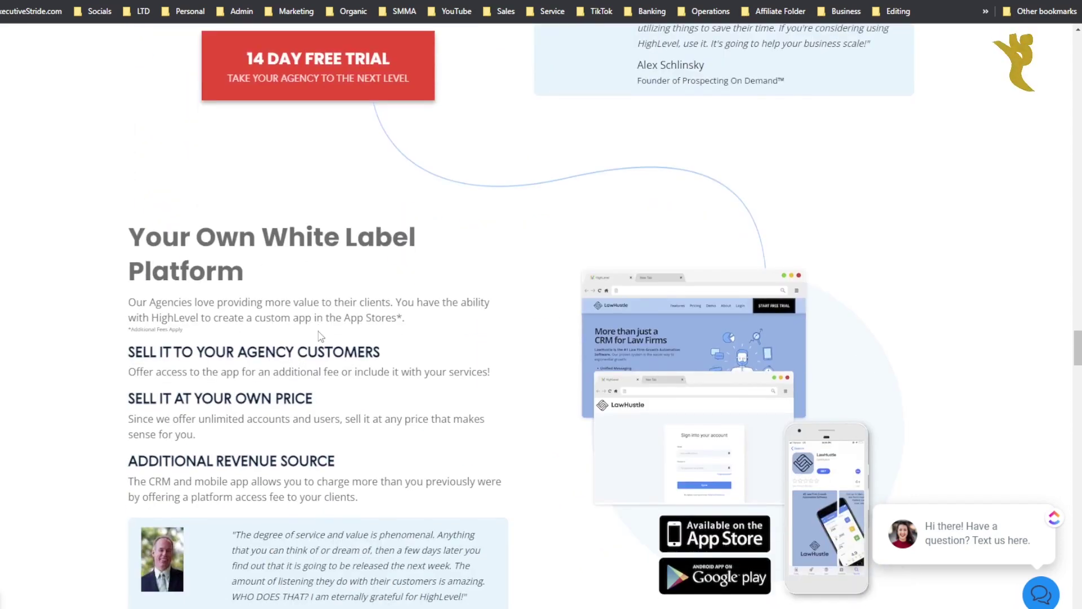
scroll(337, 304, "down", 9)
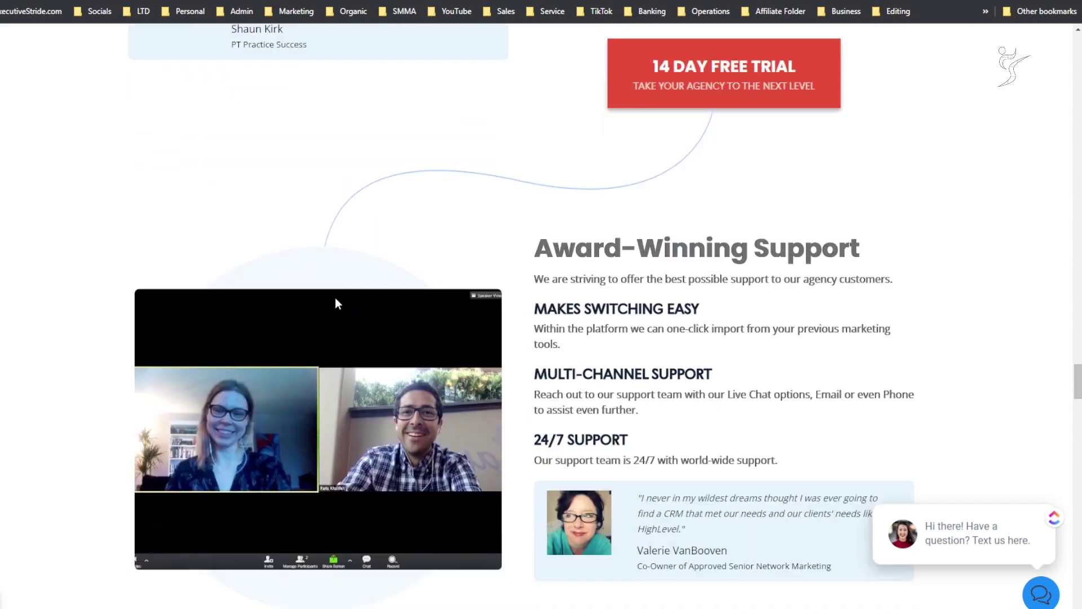
scroll(520, 343, "down", 12)
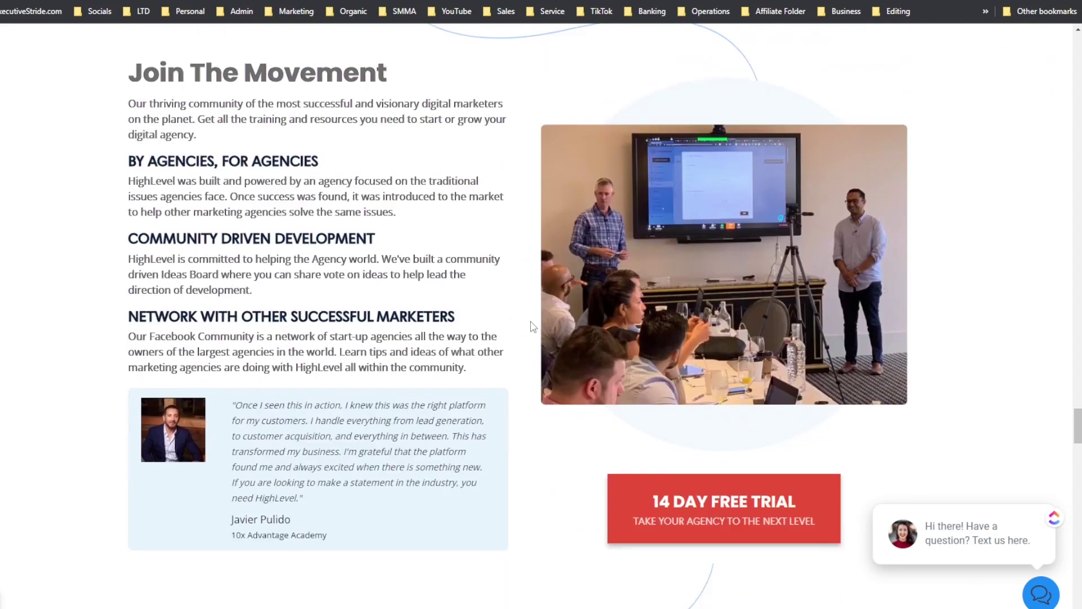
- Examine the HighLevel comparison table of features, replaced tools and their monthly costs
scroll(551, 241, "down", 3)
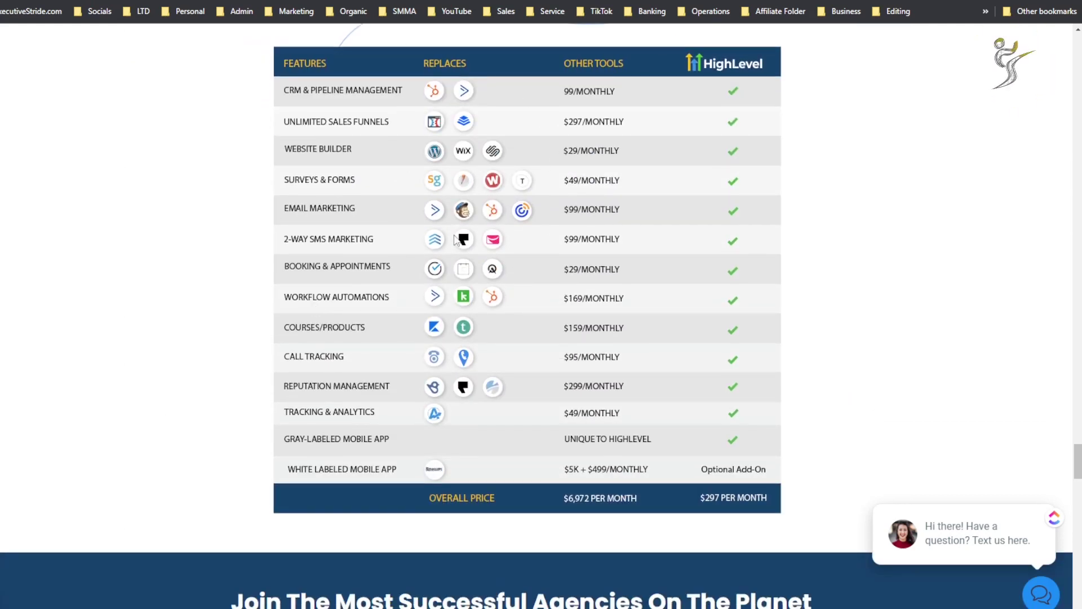
scroll(514, 296, "down", 1)
scroll(507, 302, "up", 1)
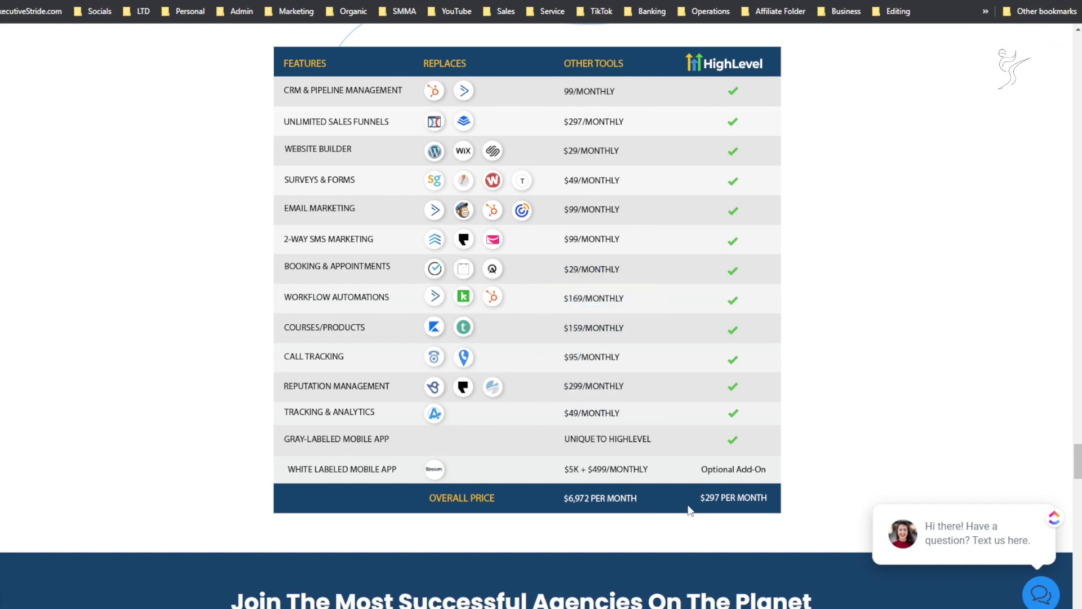
- Compare the prices and included features of HighLevel's Starter and Unlimited plans in the Pricing section
scroll(828, 479, "down", 5)
scroll(827, 347, "down", 7)
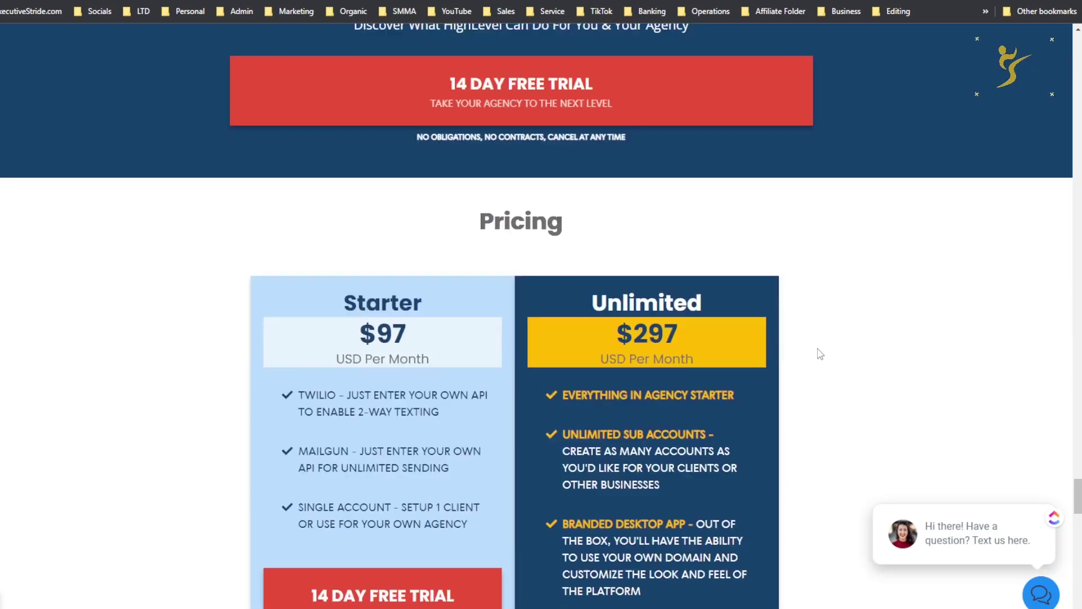
left_click_drag(357, 180, 439, 204)
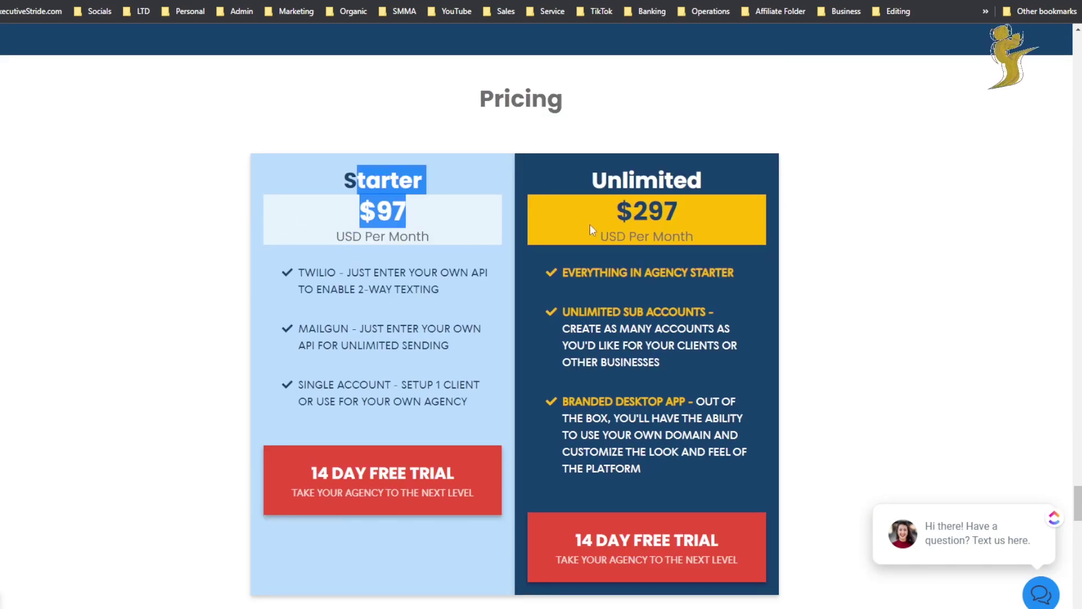
left_click_drag(615, 211, 728, 222)
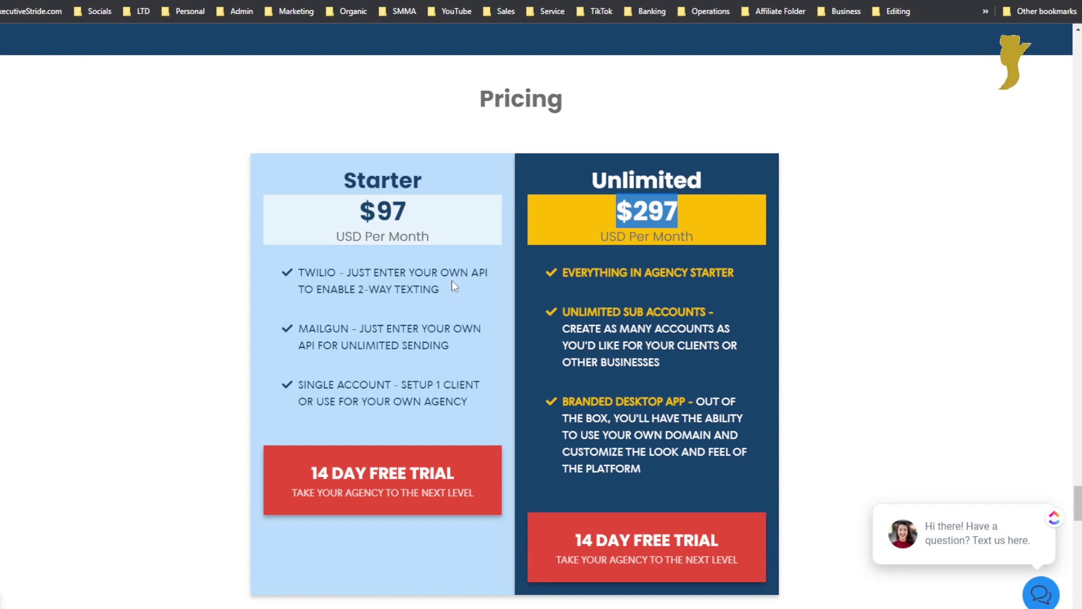
left_click_drag(346, 188, 413, 235)
left_click_drag(616, 190, 789, 314)
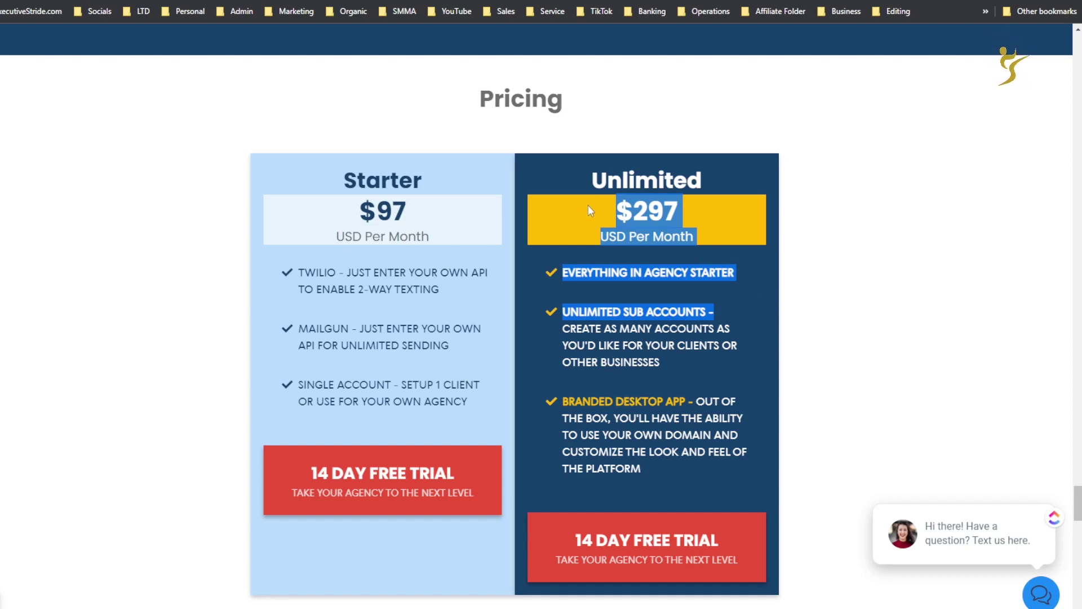
left_click_drag(381, 180, 426, 223)
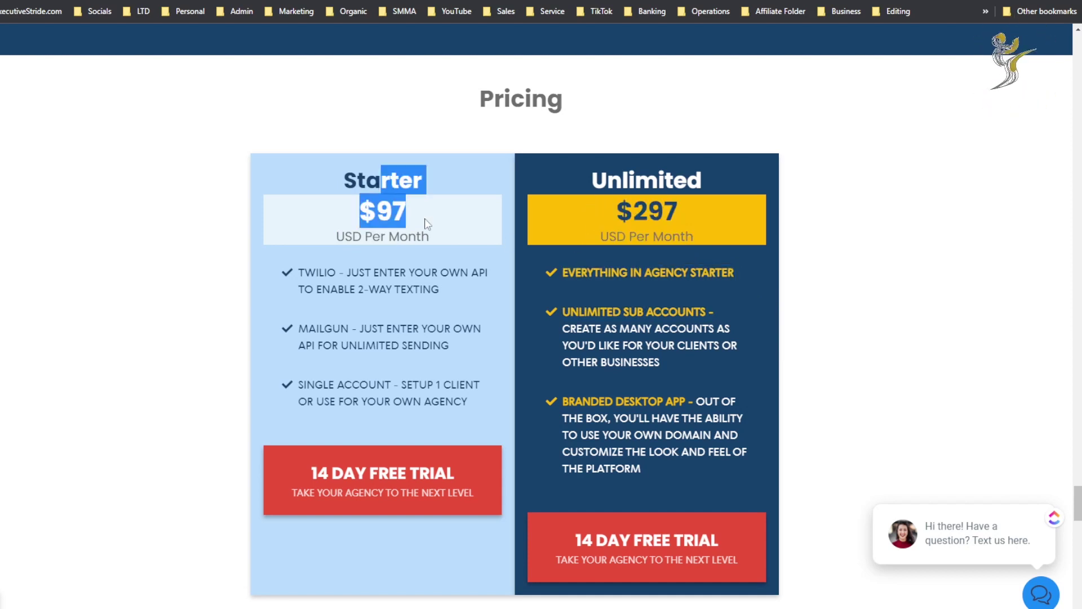
left_click(975, 85)
left_click_drag(620, 148, 682, 216)
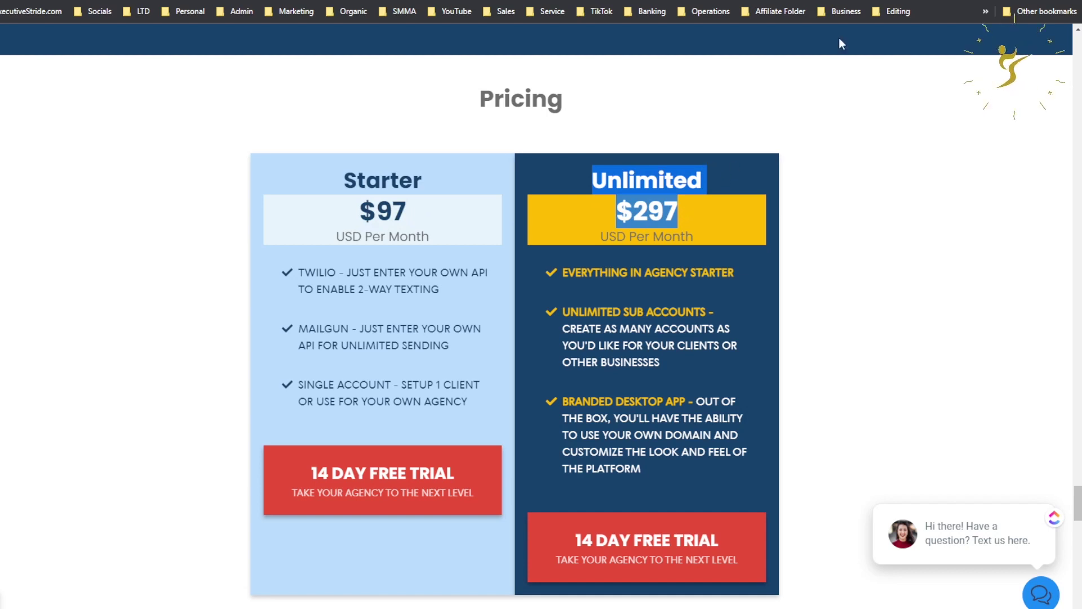
left_click(841, 85)
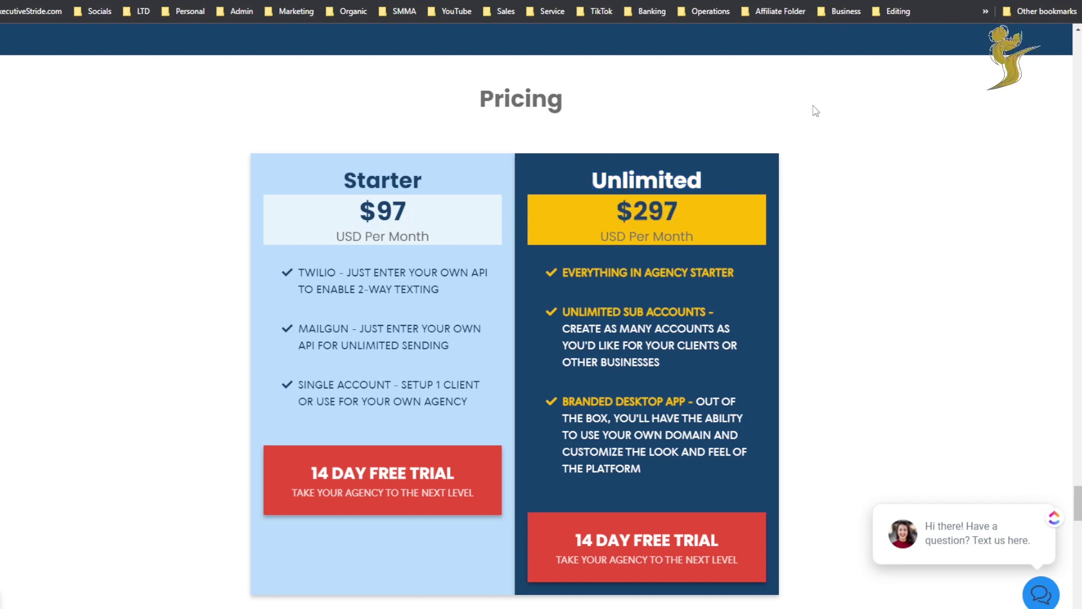
left_click_drag(696, 194, 797, 230)
left_click(812, 249)
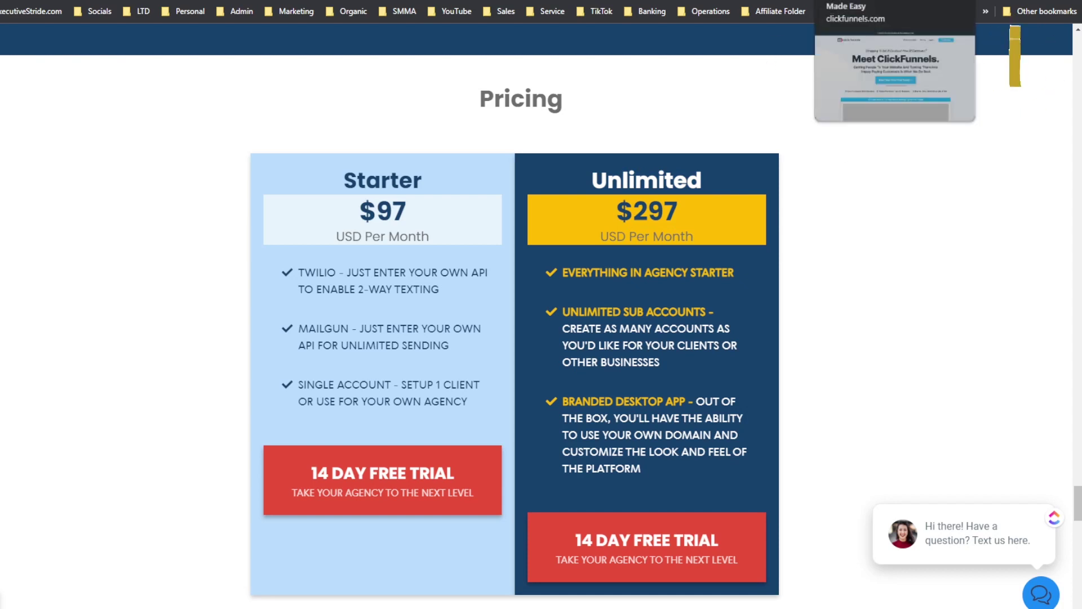
- Switch to the ClickFunnels site and look through its homepage's introduction, video and customer testimonials
left_click(845, 1)
scroll(706, 292, "down", 10)
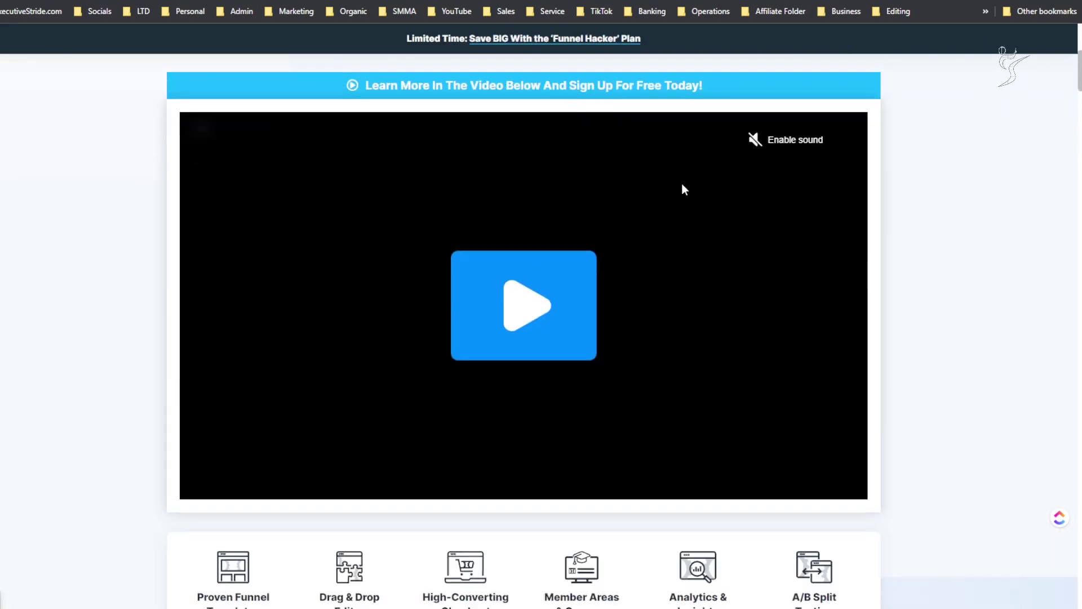
scroll(708, 280, "down", 5)
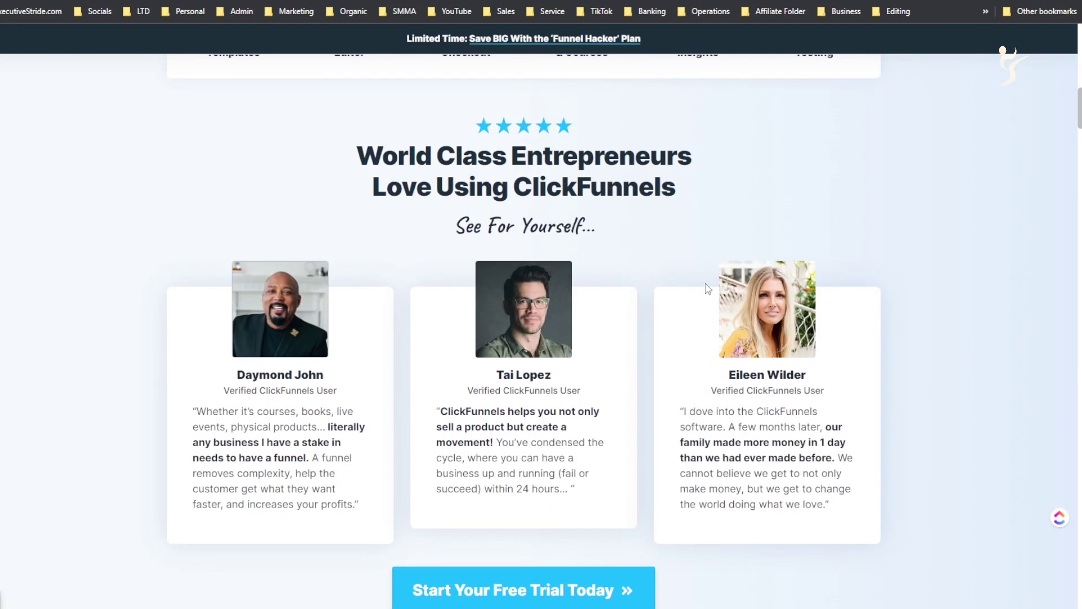
scroll(713, 282, "up", 15)
scroll(718, 284, "down", 13)
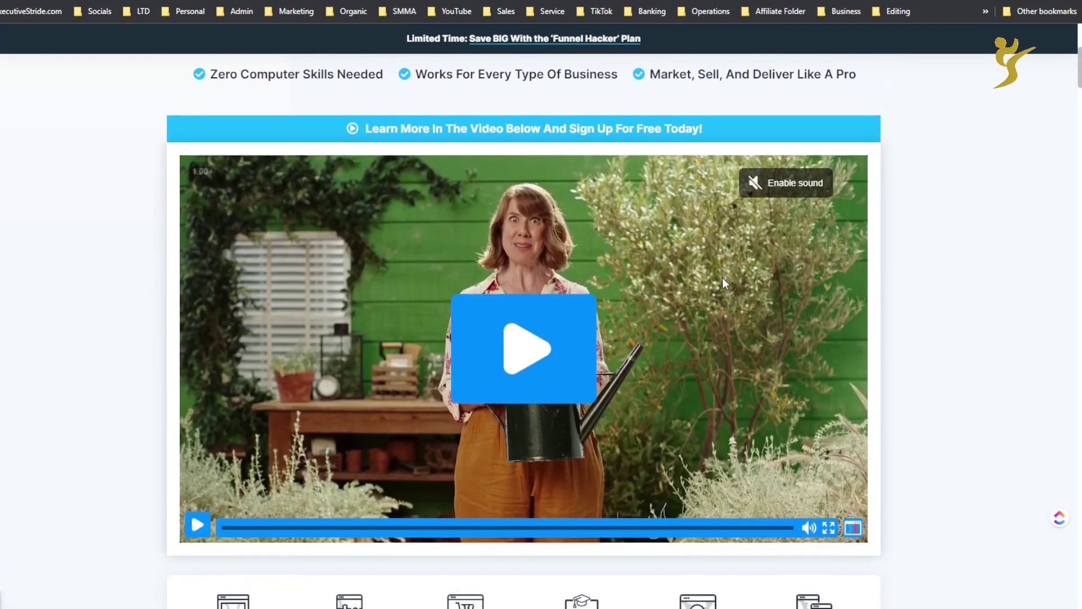
scroll(731, 277, "down", 1)
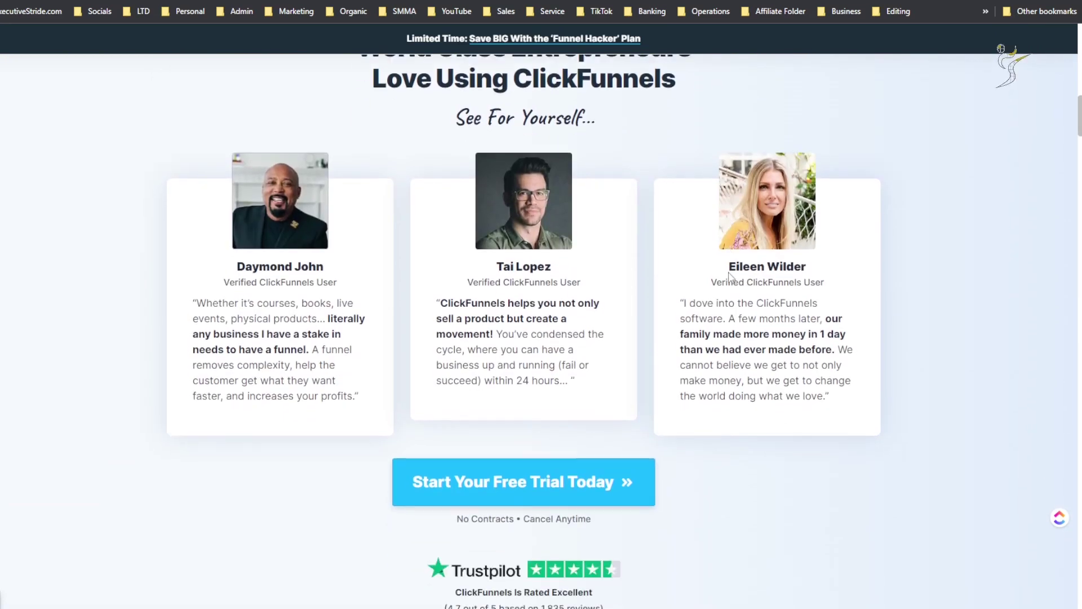
scroll(721, 258, "down", 1)
scroll(580, 287, "up", 7)
scroll(580, 283, "up", 7)
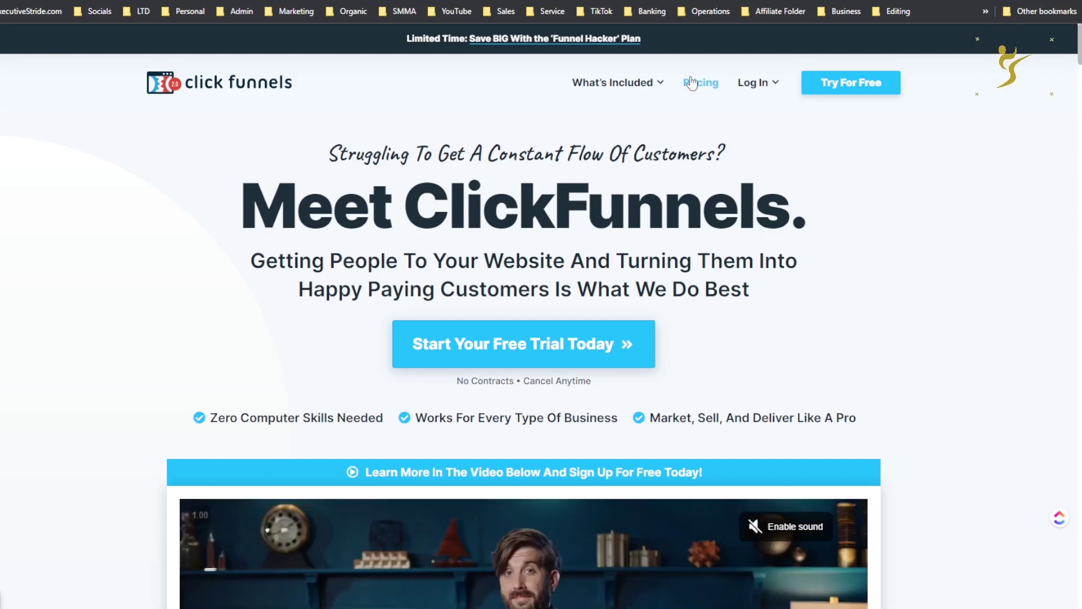
- Open the ClickFunnels pricing page and examine the annual prices and features of Basic, Pro and Funnel Hacker
left_click(701, 84)
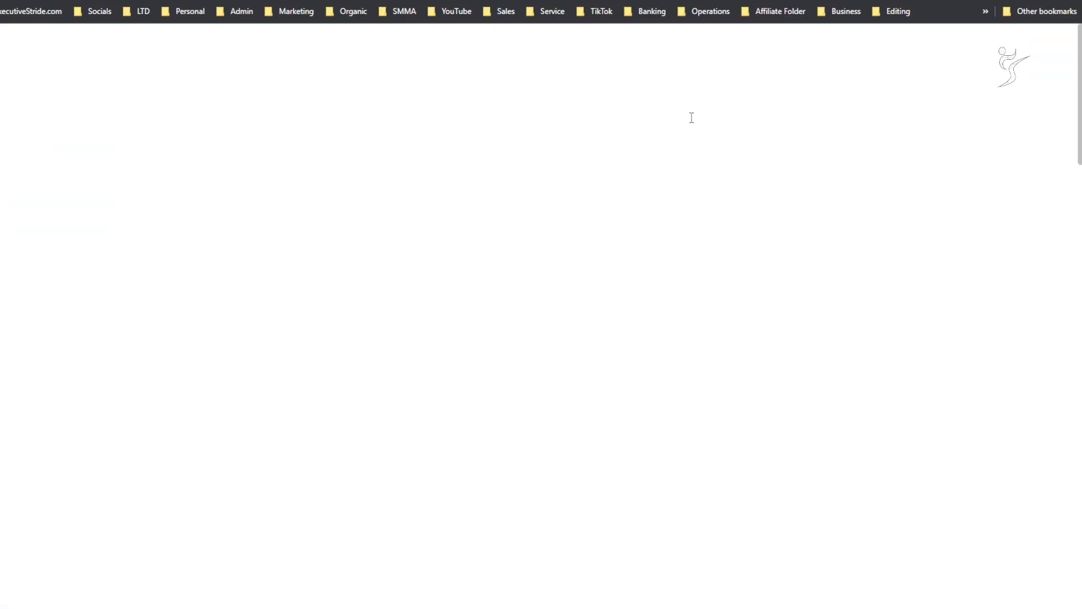
scroll(447, 280, "down", 5)
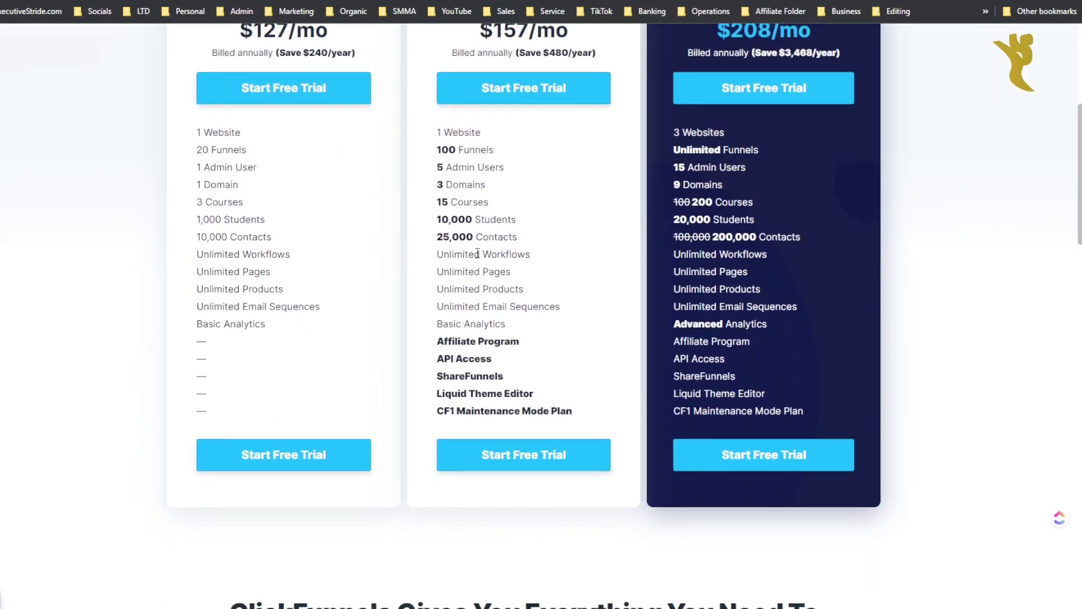
scroll(478, 251, "down", 1)
scroll(789, 186, "down", 3)
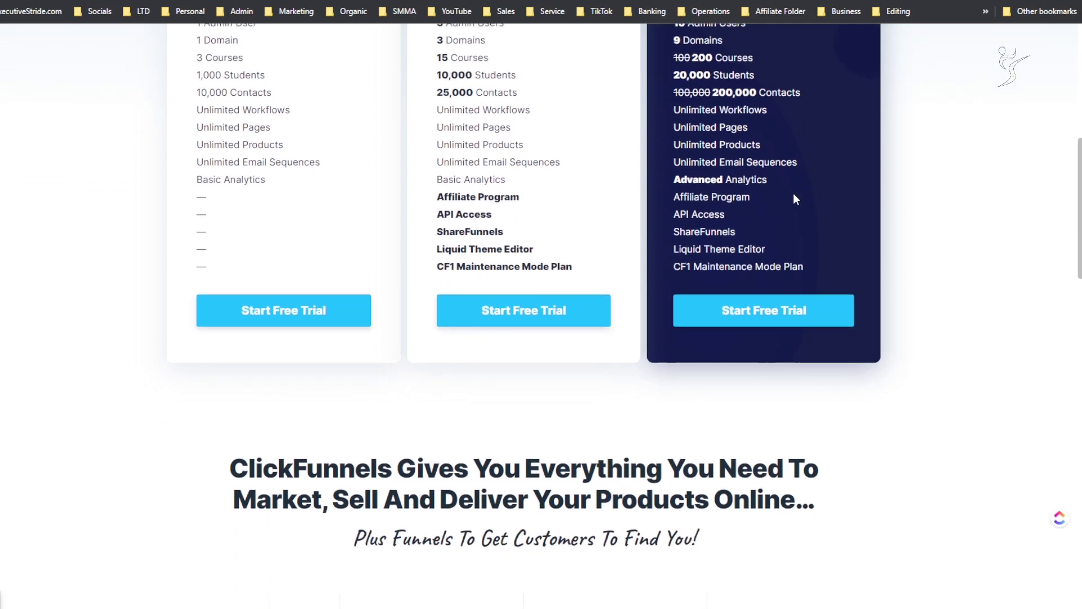
scroll(792, 203, "up", 4)
scroll(791, 208, "up", 2)
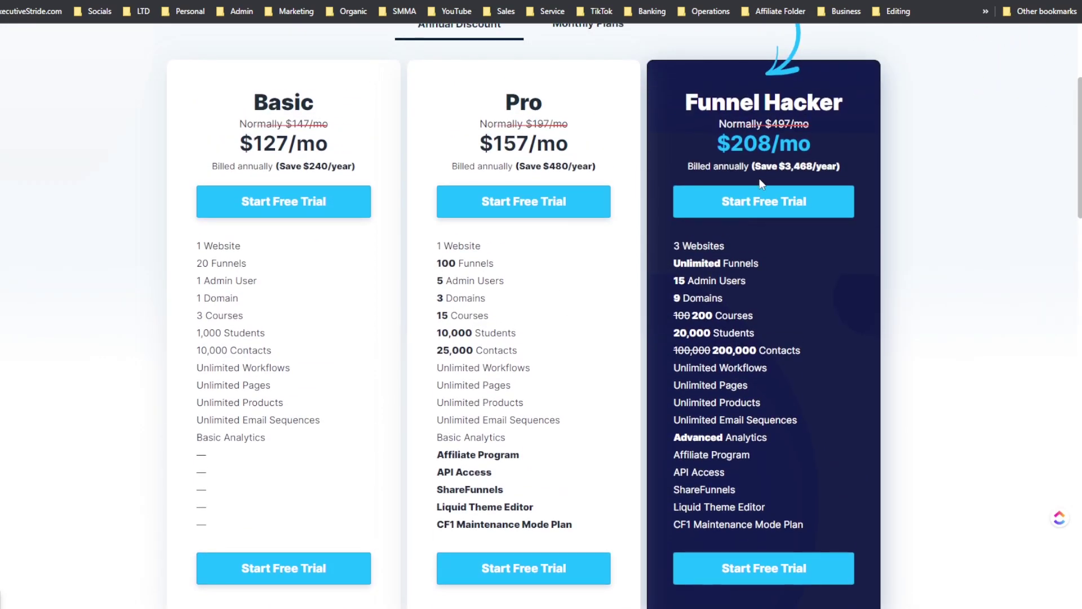
scroll(595, 350, "down", 2)
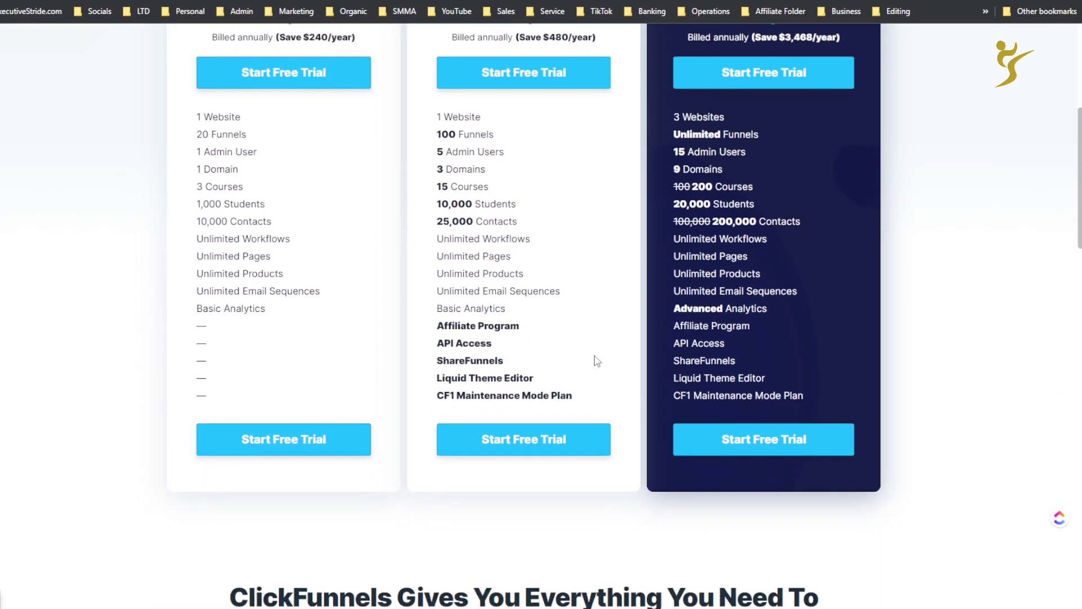
scroll(602, 292, "up", 6)
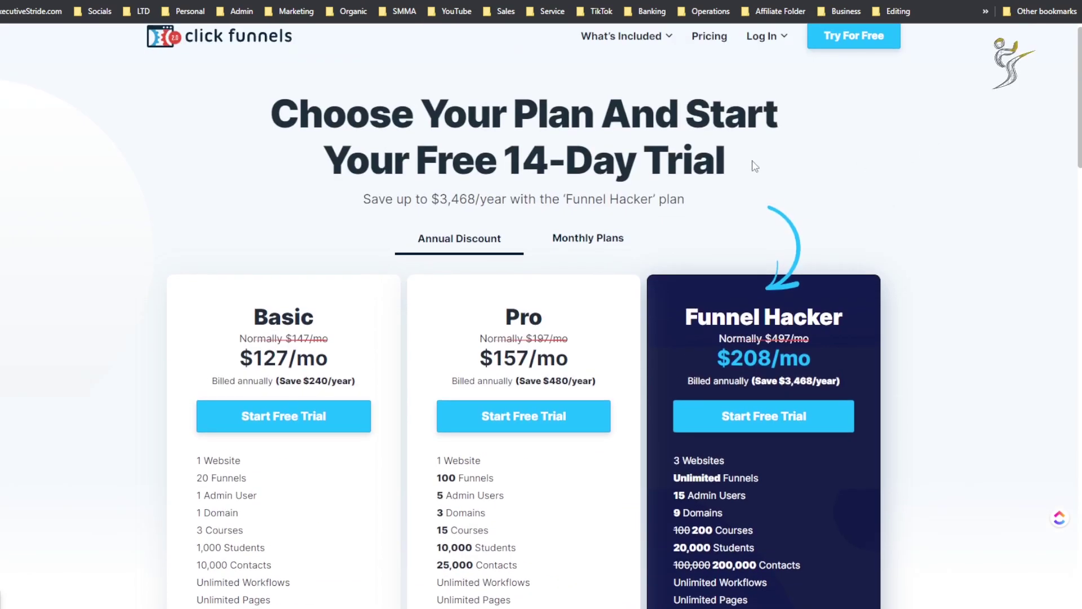
- Show the ClickFunnels Monthly Plans and review the prices and feature lists of the three plans
left_click(572, 245)
scroll(394, 332, "down", 2)
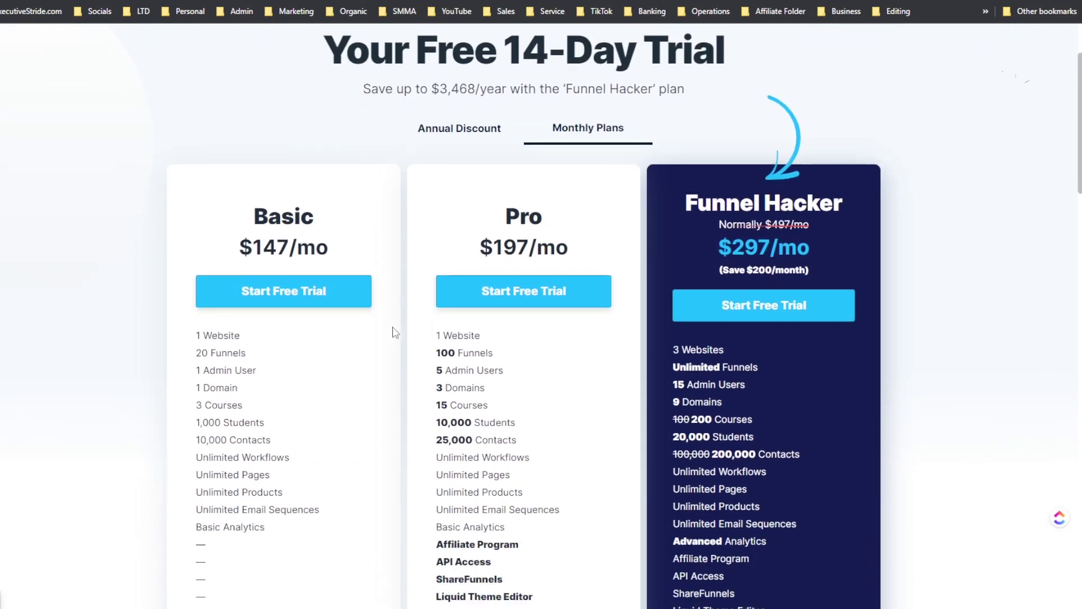
scroll(393, 333, "down", 2)
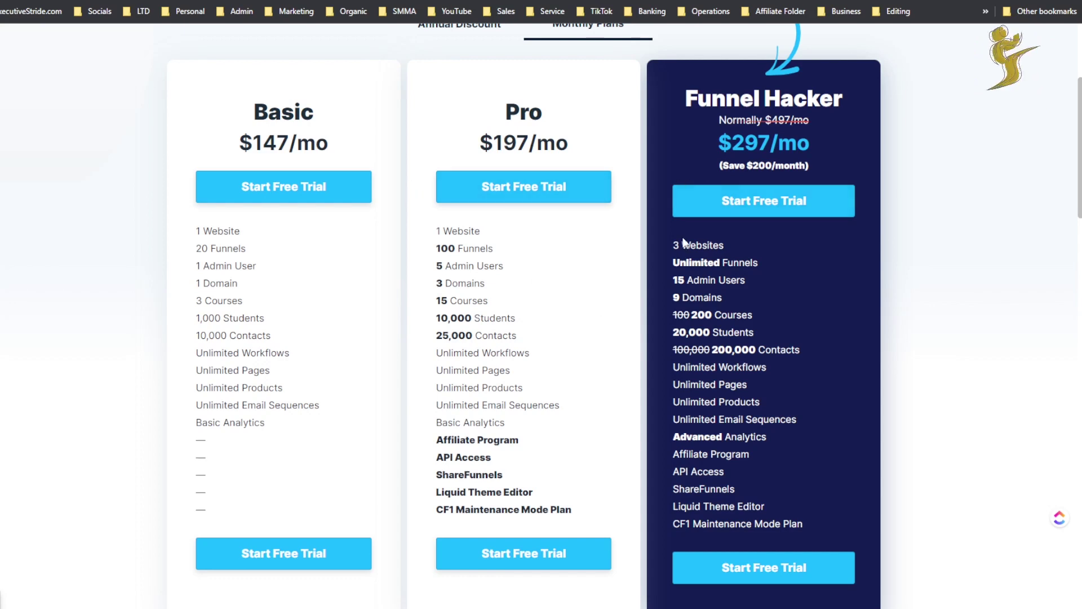
- Compare the website, funnel and admin user allowances across the Funnel Hacker, Basic and Pro plans
left_click_drag(691, 244, 735, 275)
left_click(710, 262)
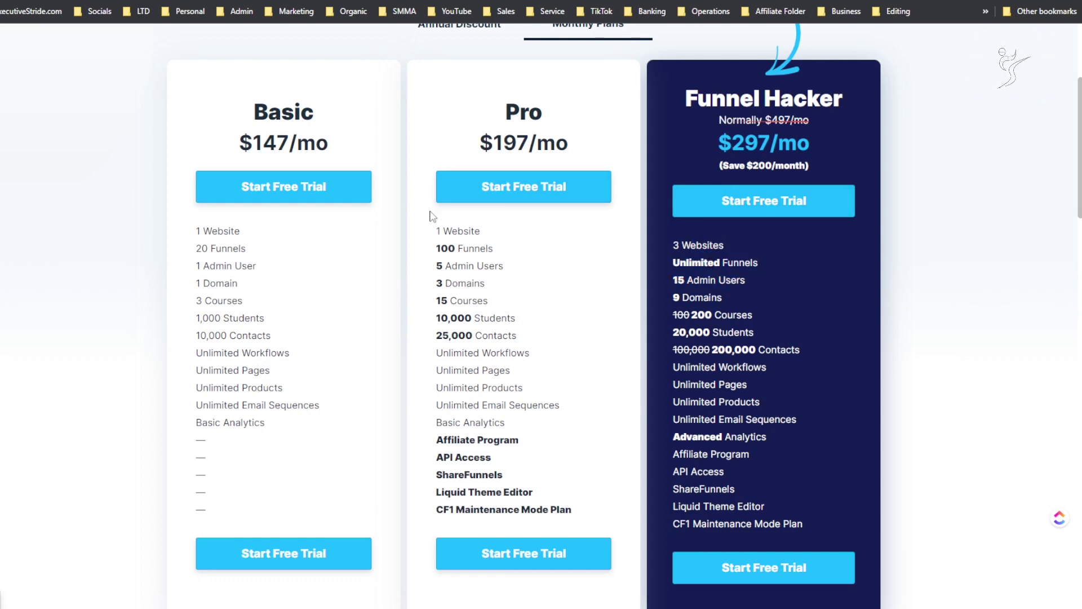
double_click(214, 236)
double_click(221, 248)
left_click_drag(463, 248, 581, 262)
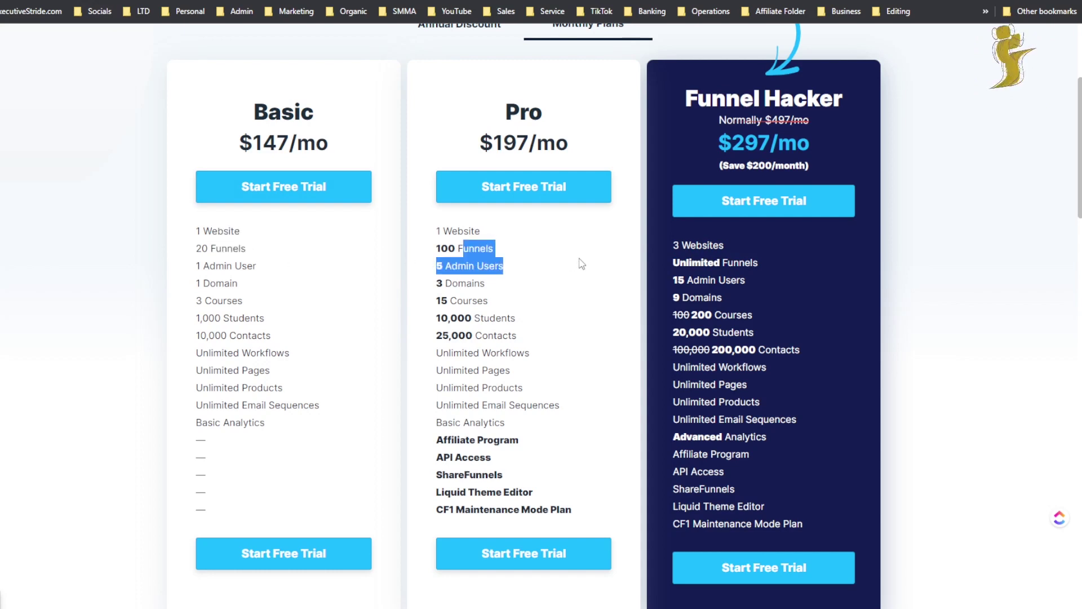
- Compare the Funnel Hacker plan's allowances and monthly price with the monthly prices of the Pro and Basic plans
left_click_drag(667, 244, 731, 280)
left_click_drag(810, 143, 430, 176)
left_click_drag(556, 143, 352, 162)
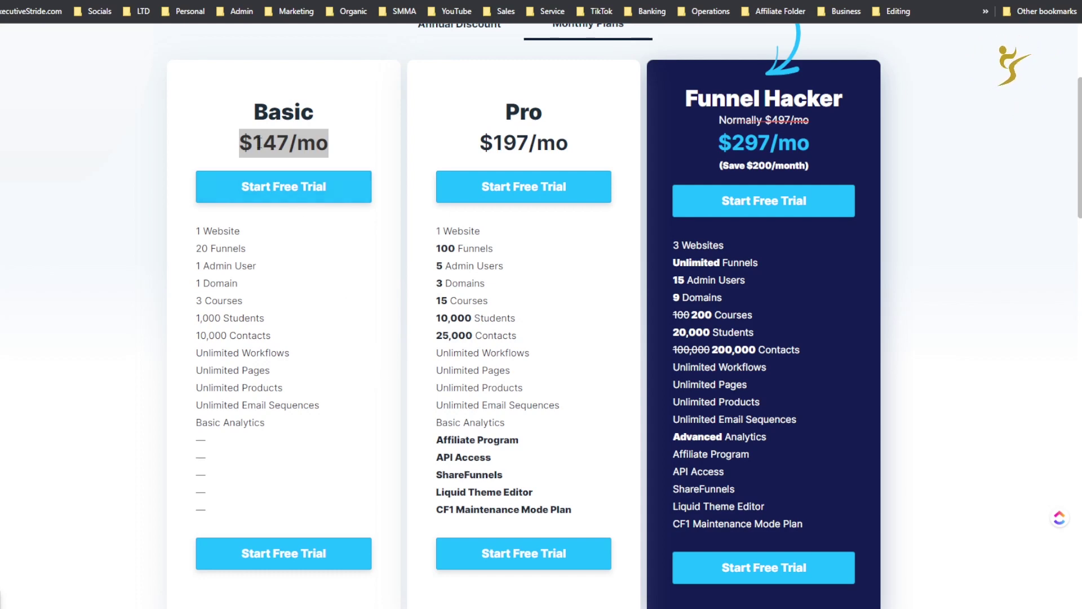
- Review the Funnel Hacker plan's limits for websites, funnels, admin users, domains, courses, students and contacts
left_click_drag(745, 253, 759, 263)
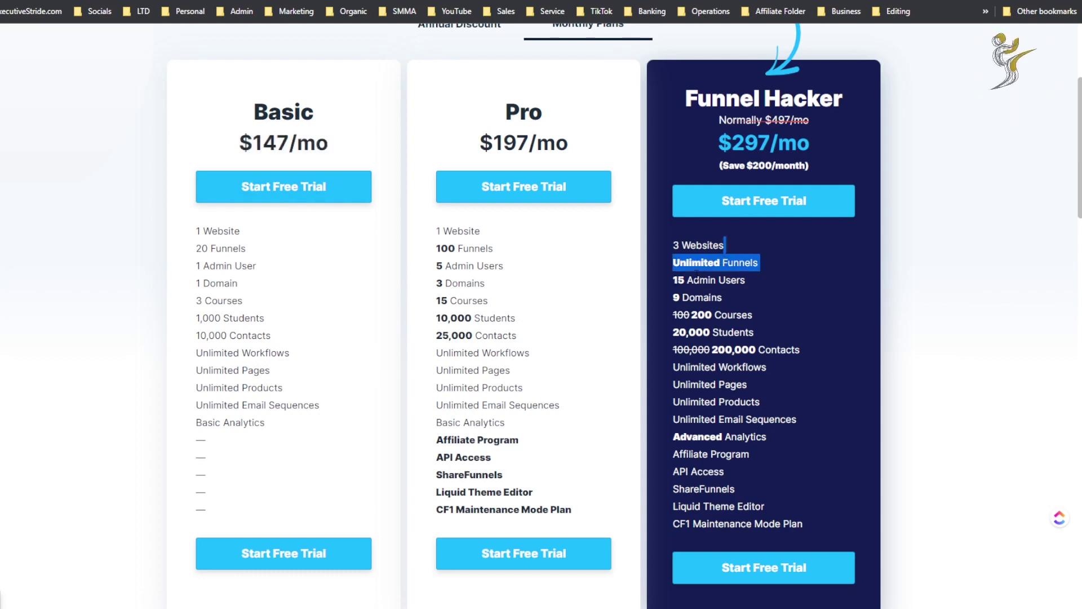
left_click_drag(673, 245, 760, 302)
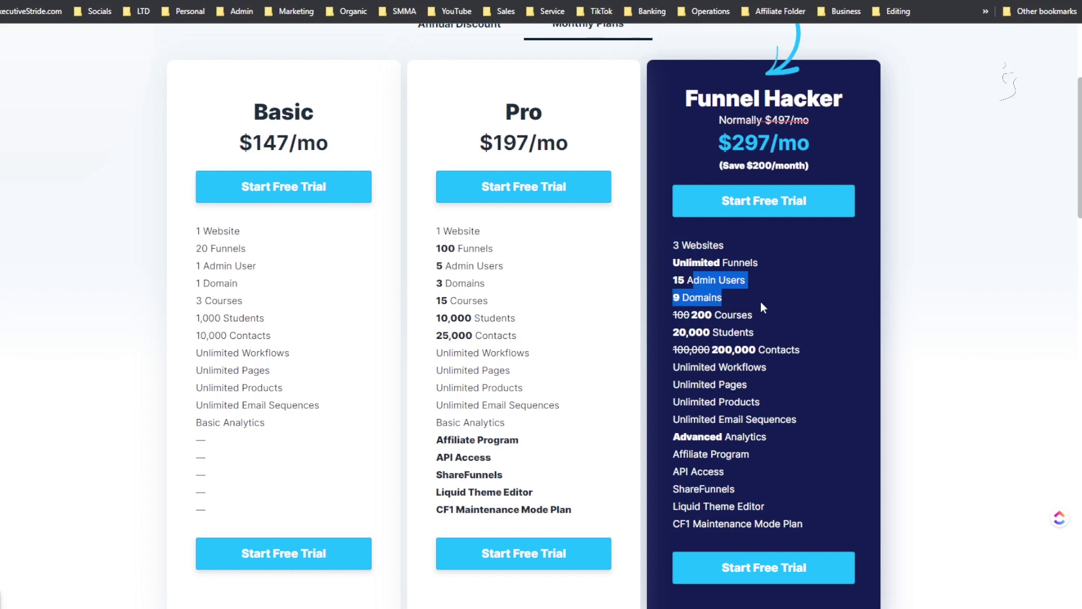
left_click(714, 297)
left_click_drag(694, 307, 721, 316)
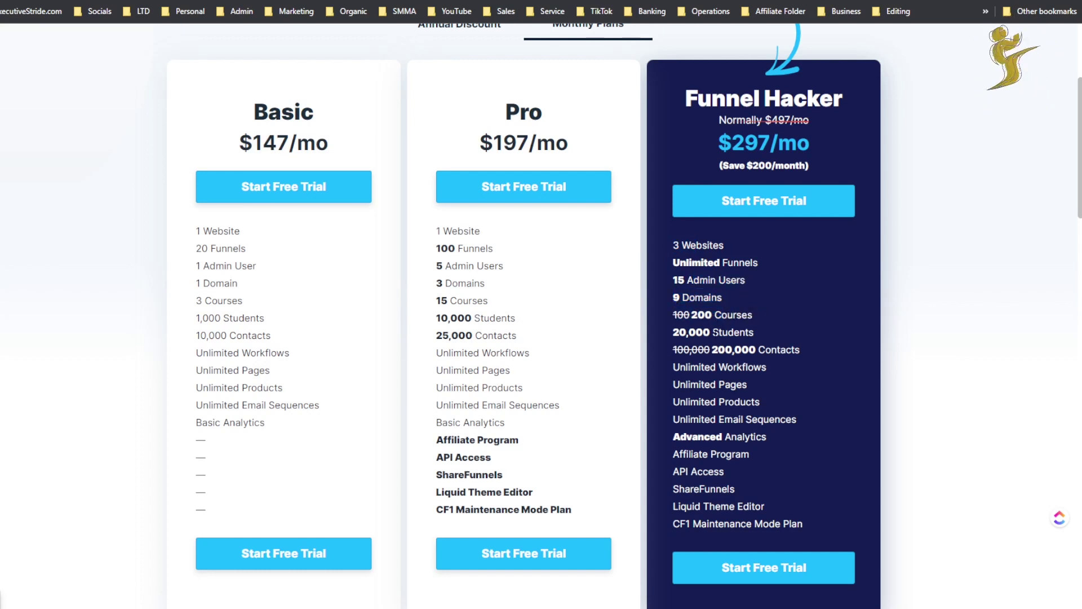
double_click(726, 332)
left_click_drag(789, 354, 797, 360)
- Review the Funnel Hacker plan's page, product, email sequence, analytics and affiliate program features
left_click(699, 384)
left_click_drag(698, 383, 817, 437)
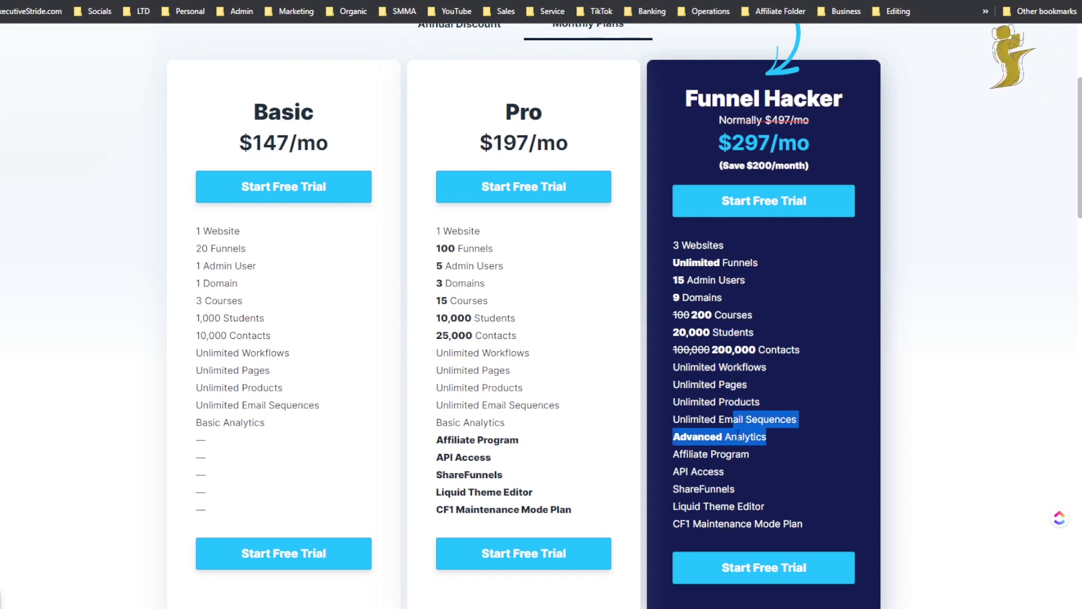
left_click(722, 442)
left_click_drag(716, 454, 741, 453)
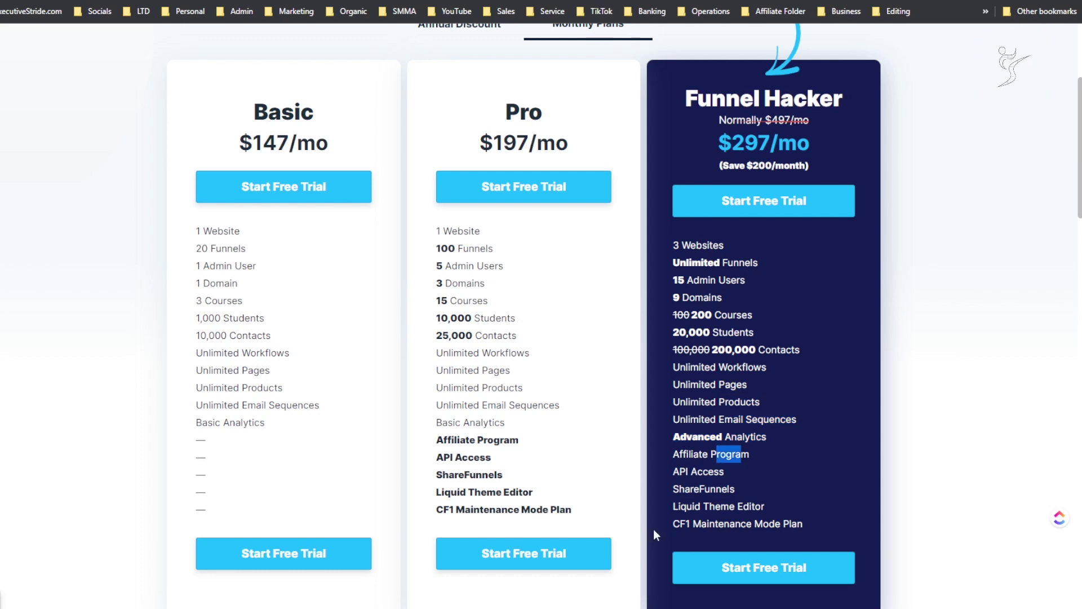
- Check the Funnel Hacker plan's regular price against its discounted monthly price
left_click(731, 121)
left_click_drag(730, 120, 802, 214)
left_click(889, 377)
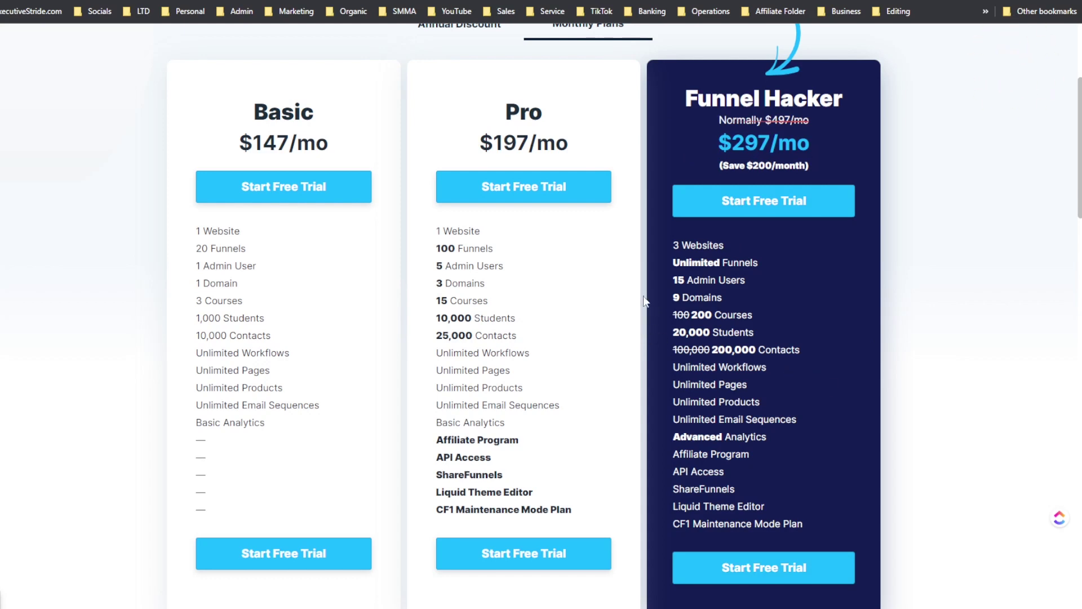
scroll(644, 304, "up", 3)
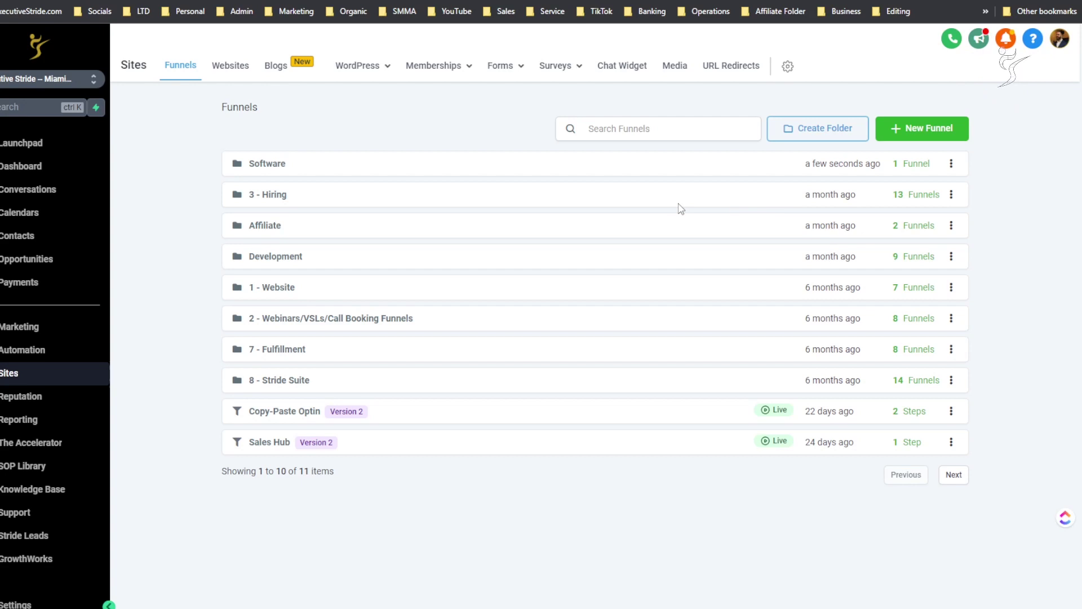
- Start a new funnel in HighLevel, open its Template Library and browse the first batch of funnel templates
left_click(906, 130)
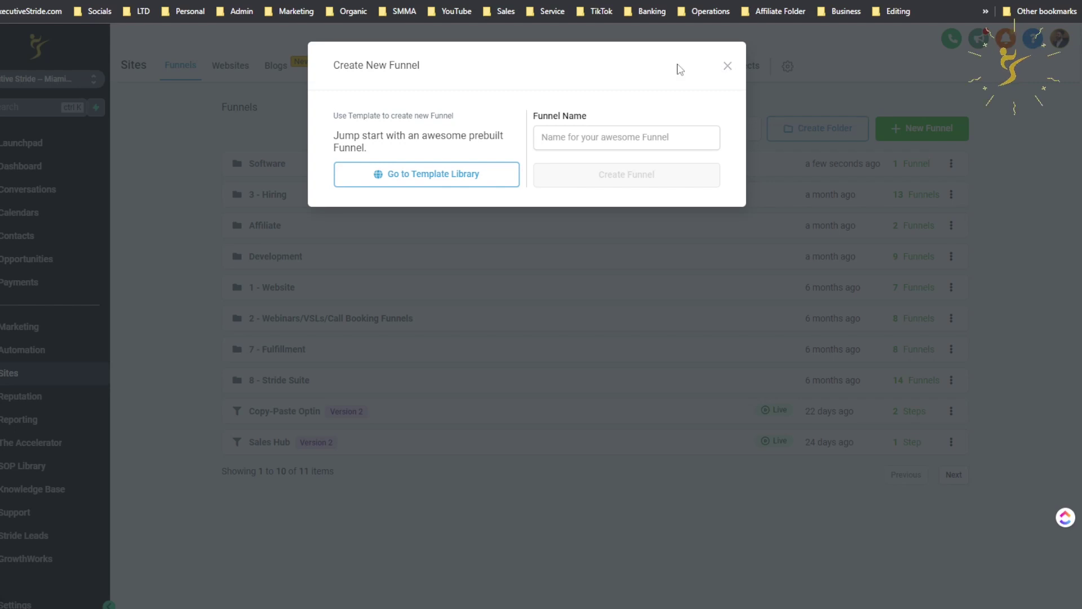
left_click(493, 180)
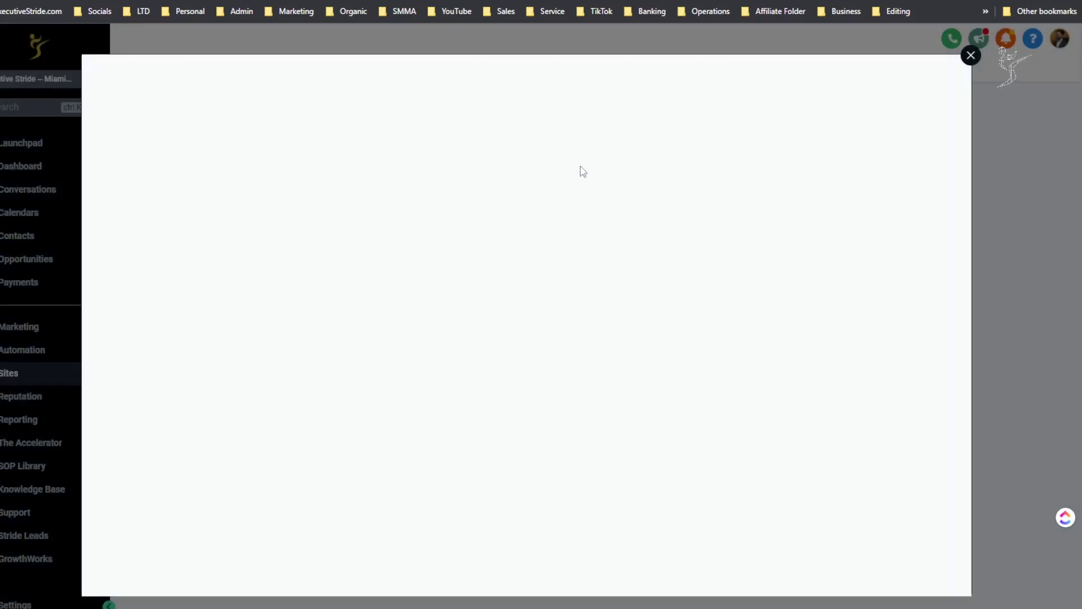
scroll(562, 225, "down", 2)
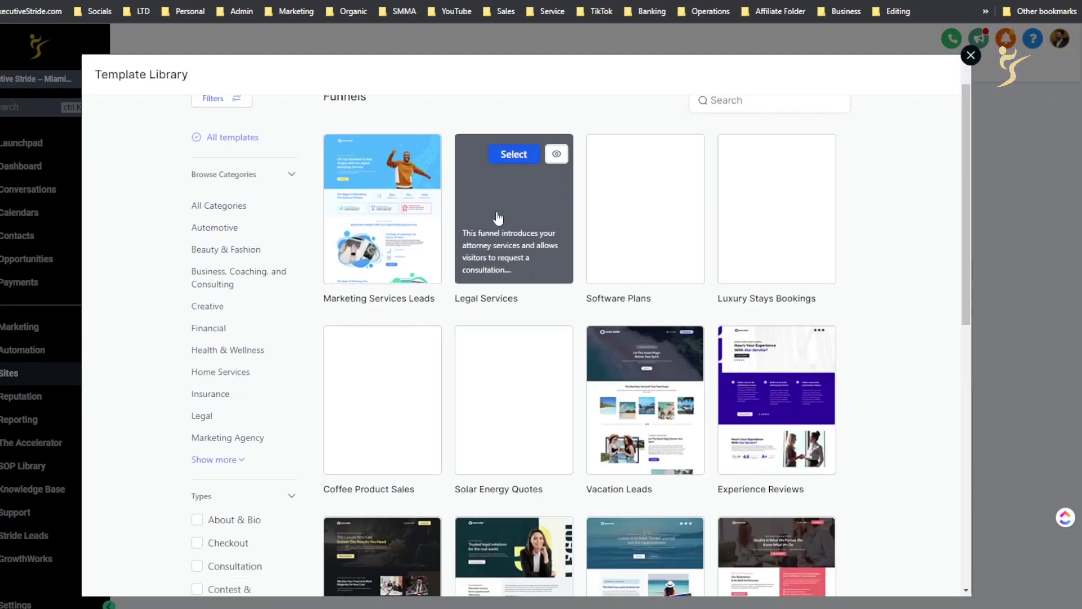
scroll(890, 236, "down", 5)
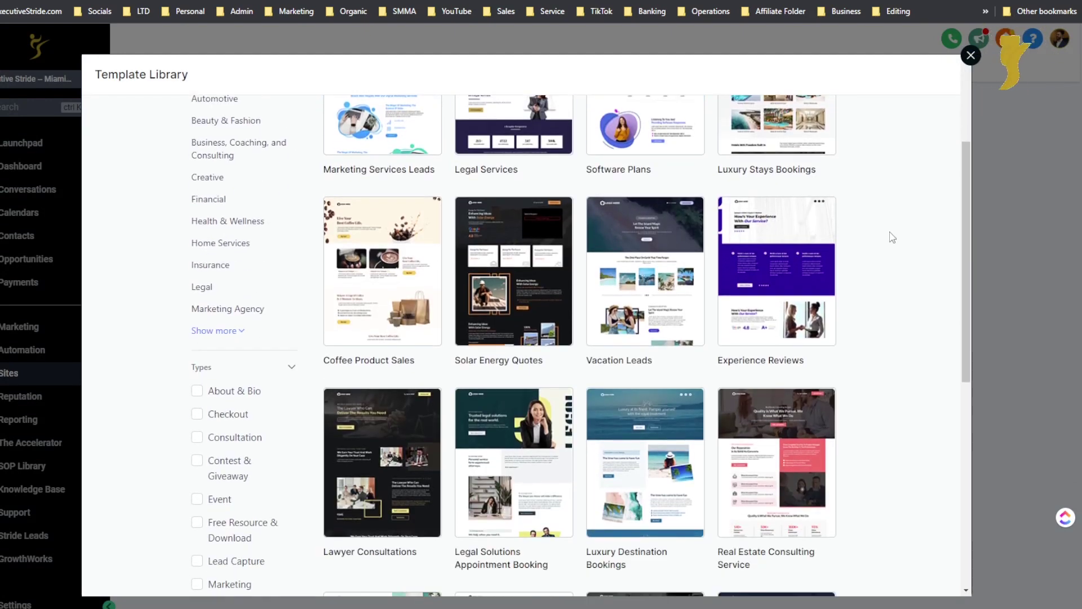
scroll(899, 210, "up", 2)
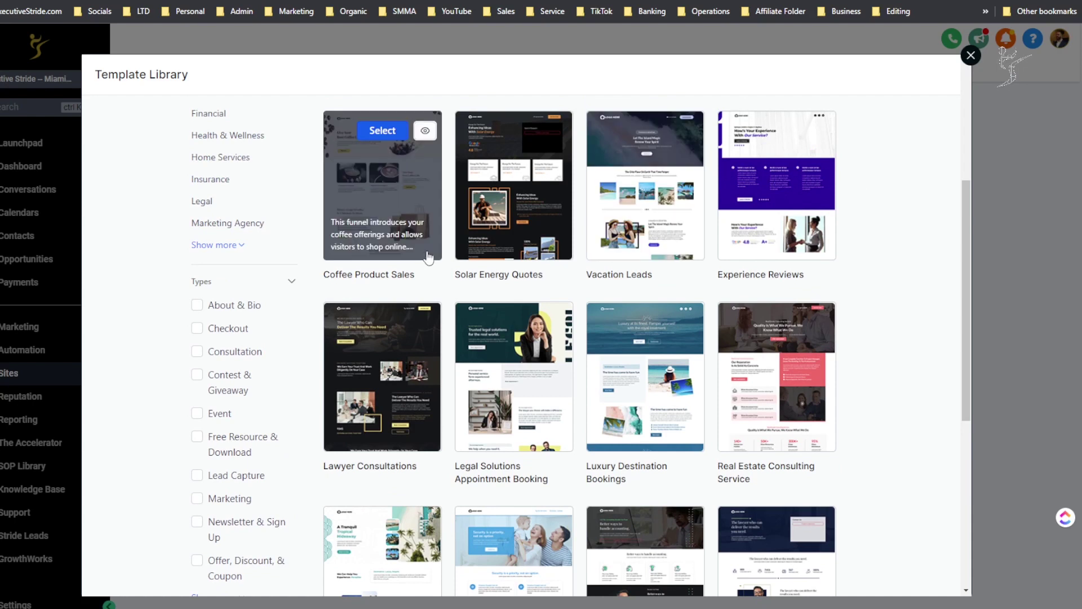
scroll(868, 254, "up", 2)
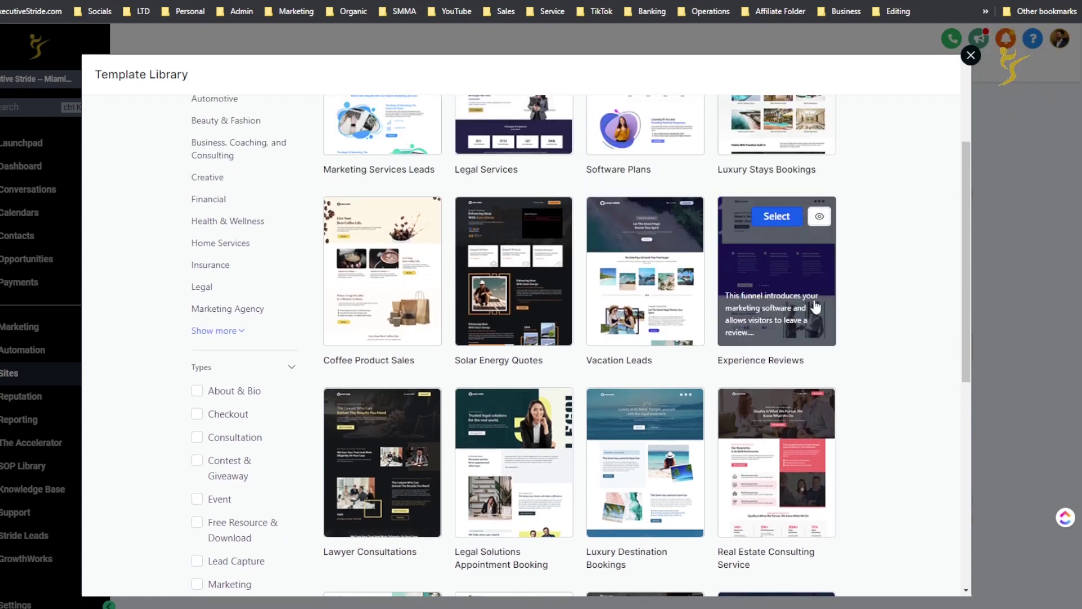
scroll(813, 309, "down", 4)
scroll(813, 308, "down", 3)
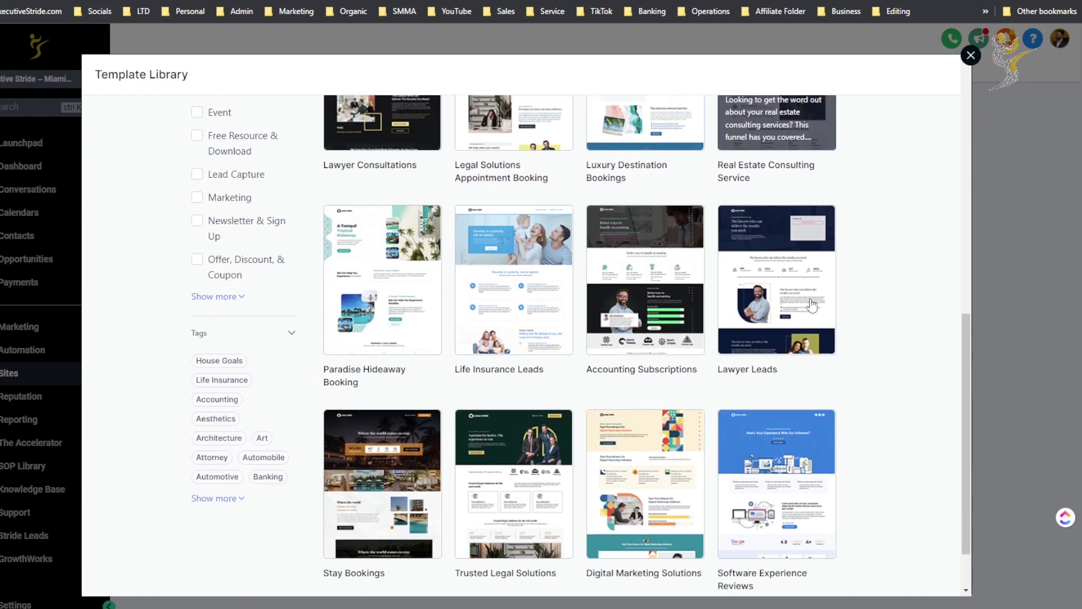
scroll(676, 236, "down", 1)
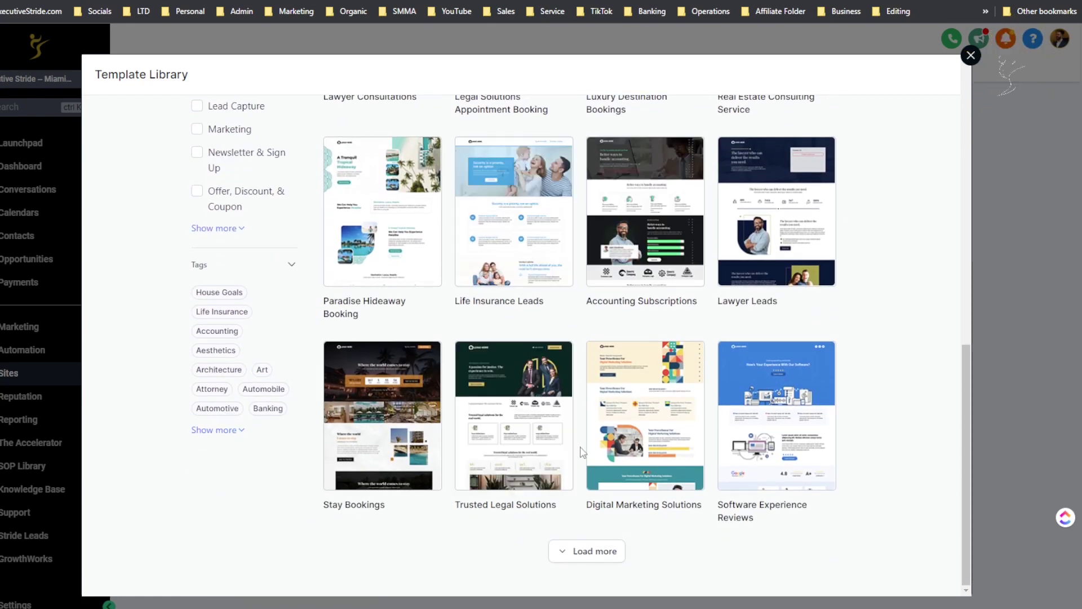
- Load a second batch of funnel templates and browse through it to the last row
left_click(577, 559)
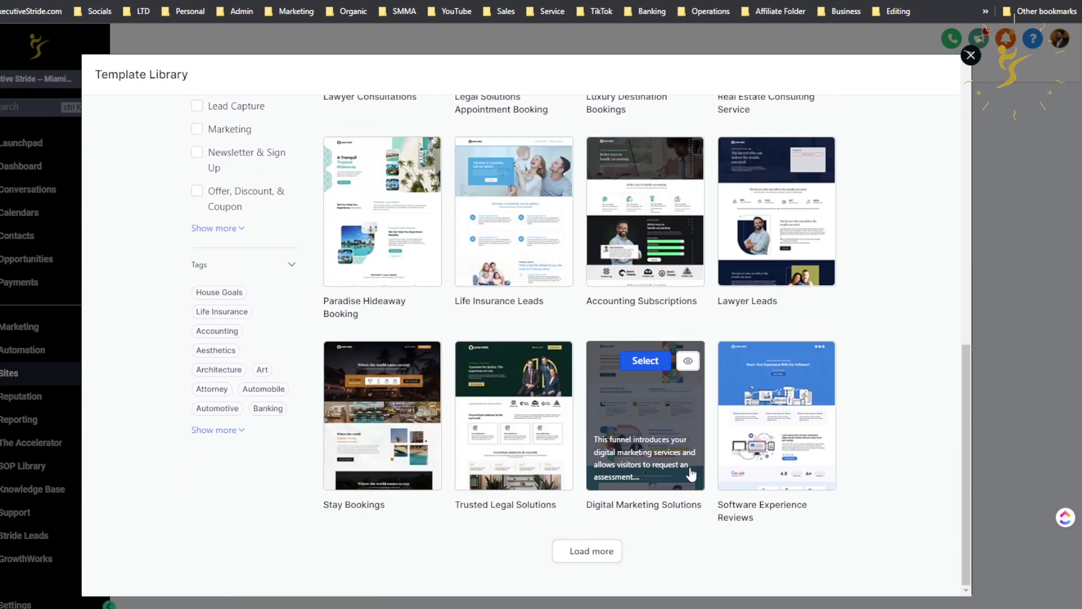
scroll(749, 428, "down", 2)
scroll(732, 366, "down", 2)
scroll(712, 395, "down", 3)
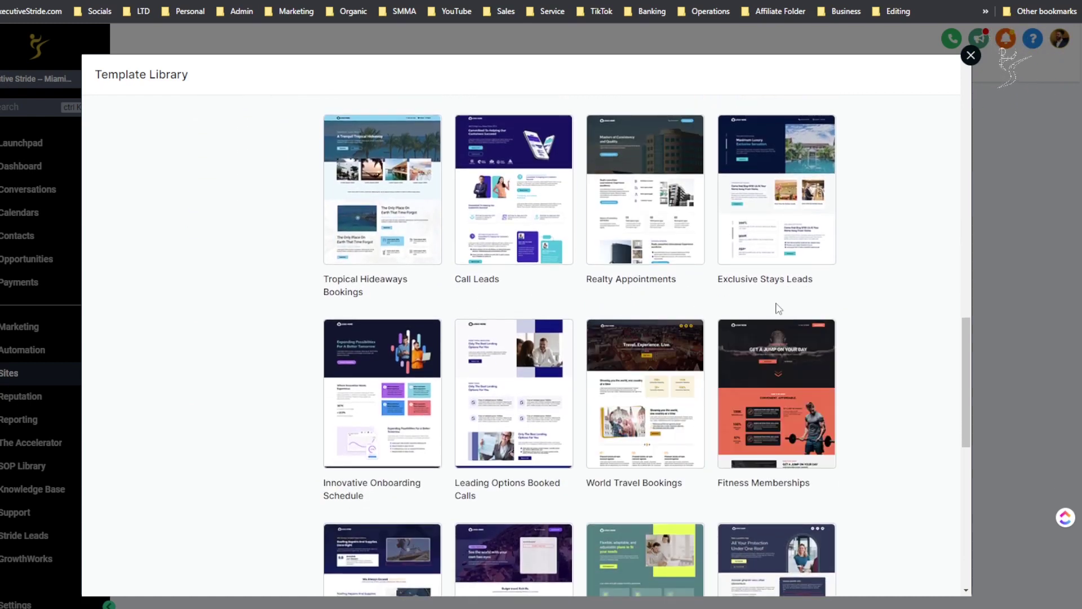
scroll(749, 316, "down", 2)
scroll(742, 334, "down", 2)
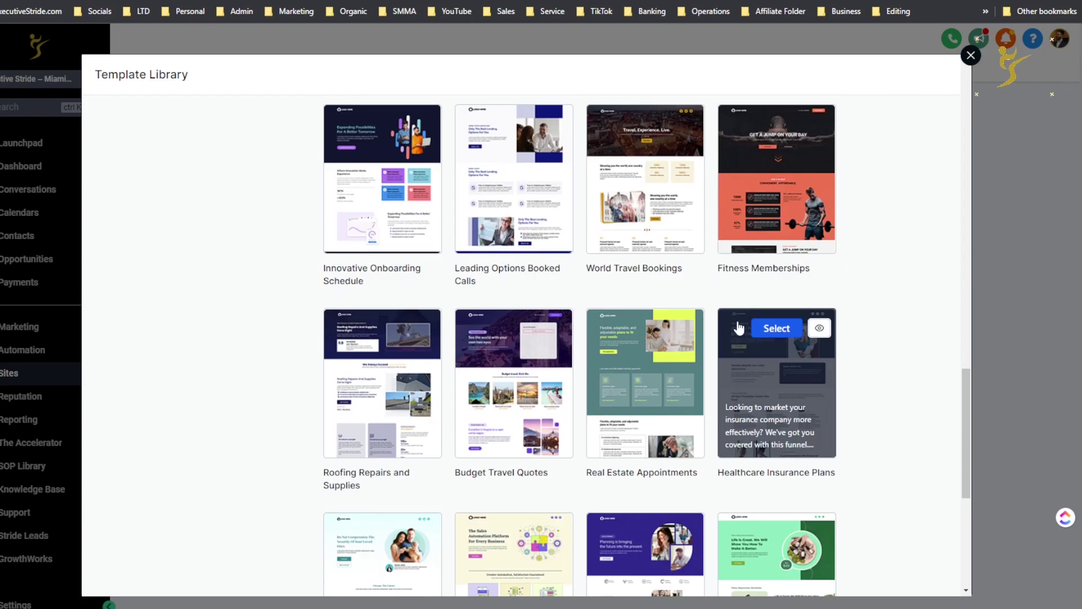
scroll(580, 279, "down", 2)
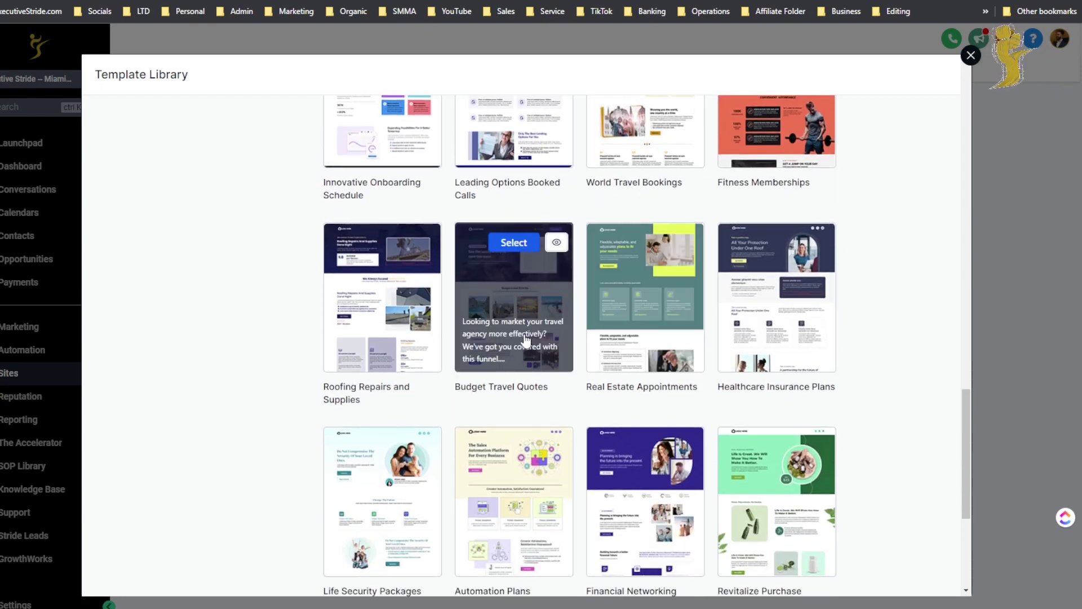
scroll(541, 338, "down", 4)
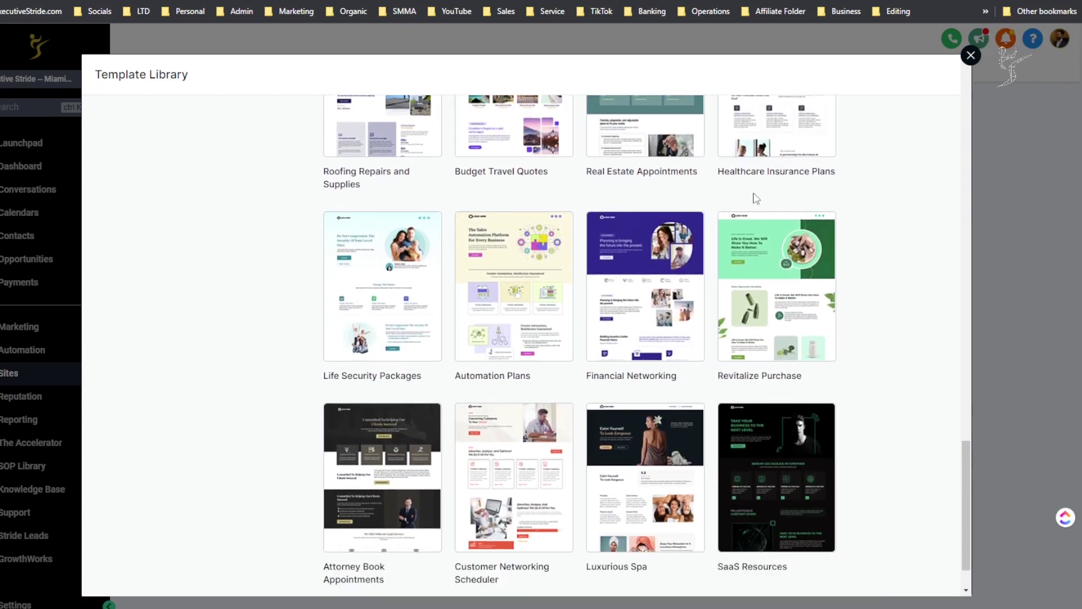
scroll(767, 254, "down", 1)
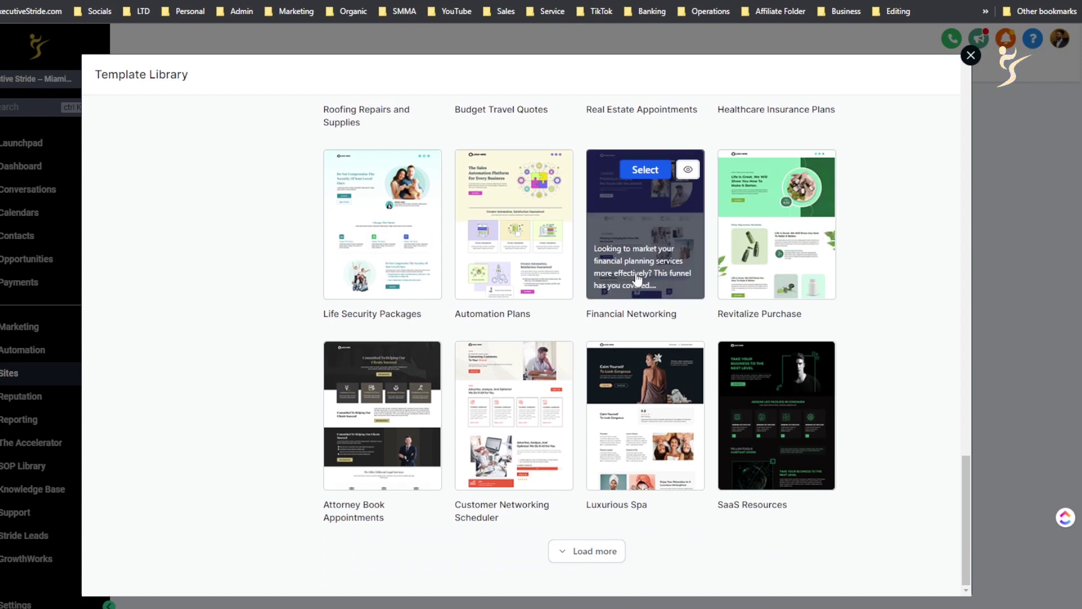
- Keep loading further batches of funnel templates and skim the designs to gauge the library's range across industries
left_click(594, 553)
scroll(595, 560, "down", 1)
scroll(594, 562, "down", 15)
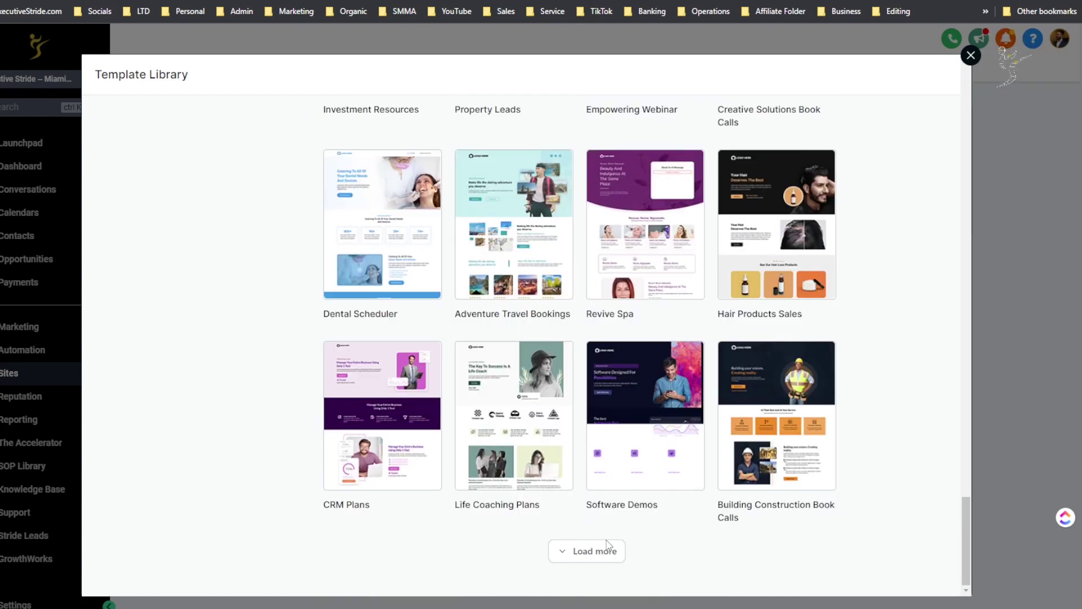
left_click(609, 542)
scroll(609, 542, "down", 10)
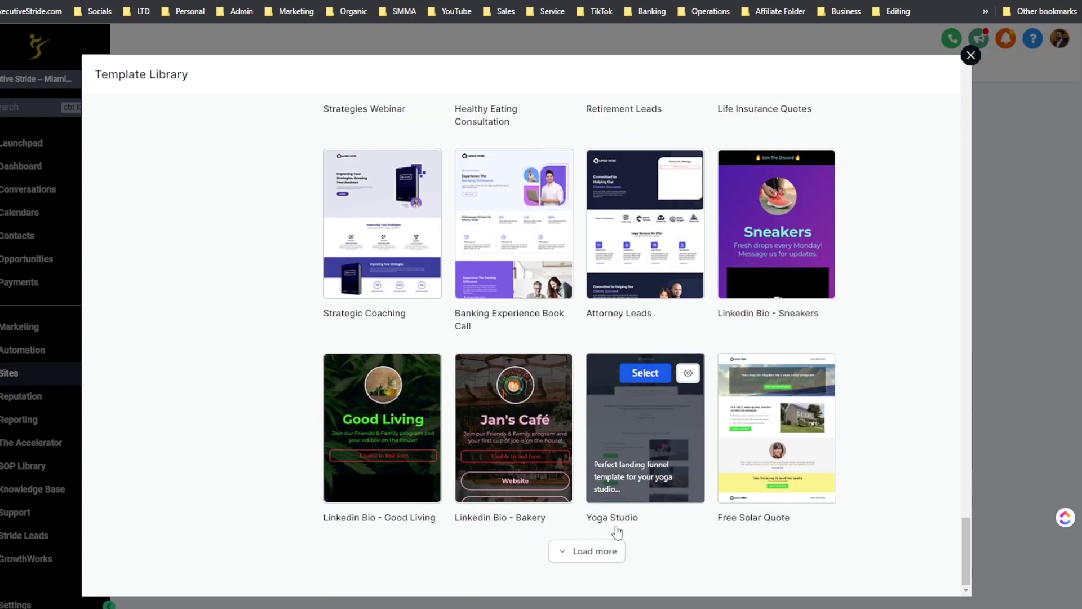
left_click(572, 550)
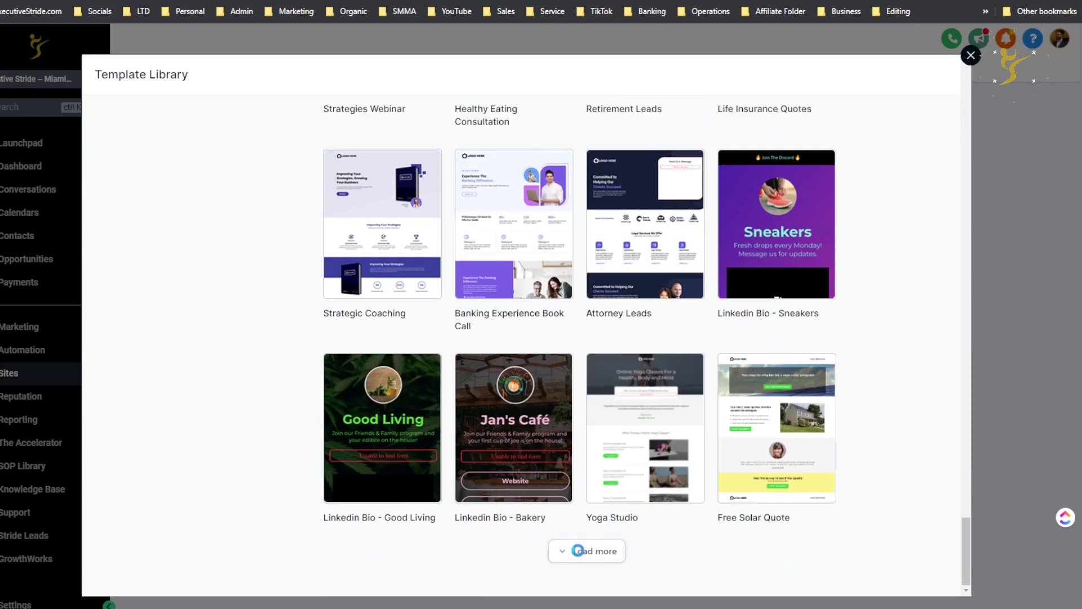
scroll(710, 384, "down", 8)
scroll(711, 383, "down", 5)
scroll(708, 374, "up", 1)
scroll(708, 374, "down", 1)
left_click(597, 555)
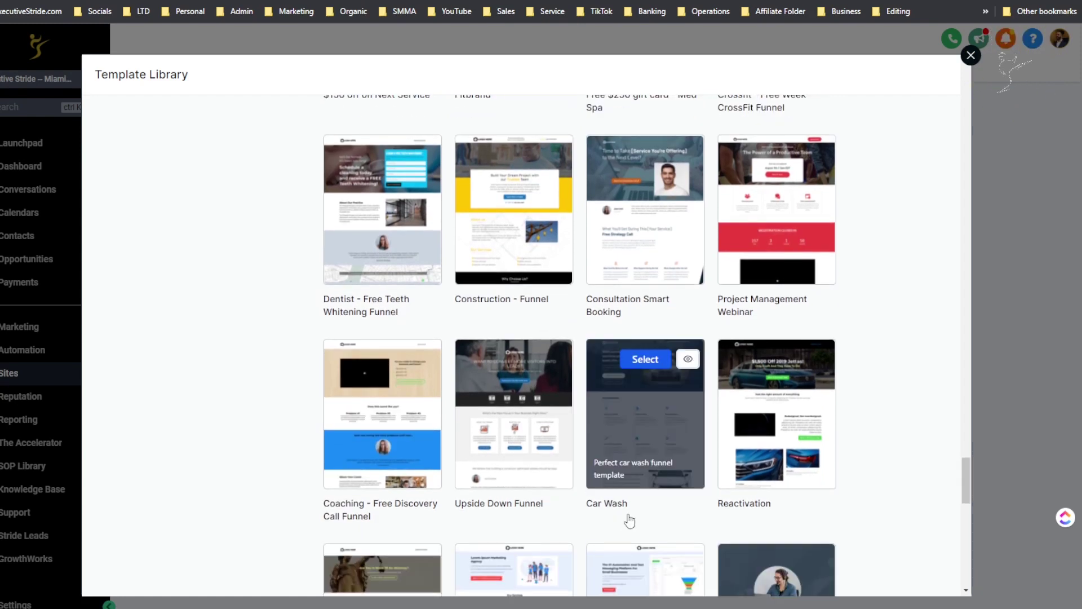
scroll(631, 514, "down", 9)
scroll(555, 542, "down", 8)
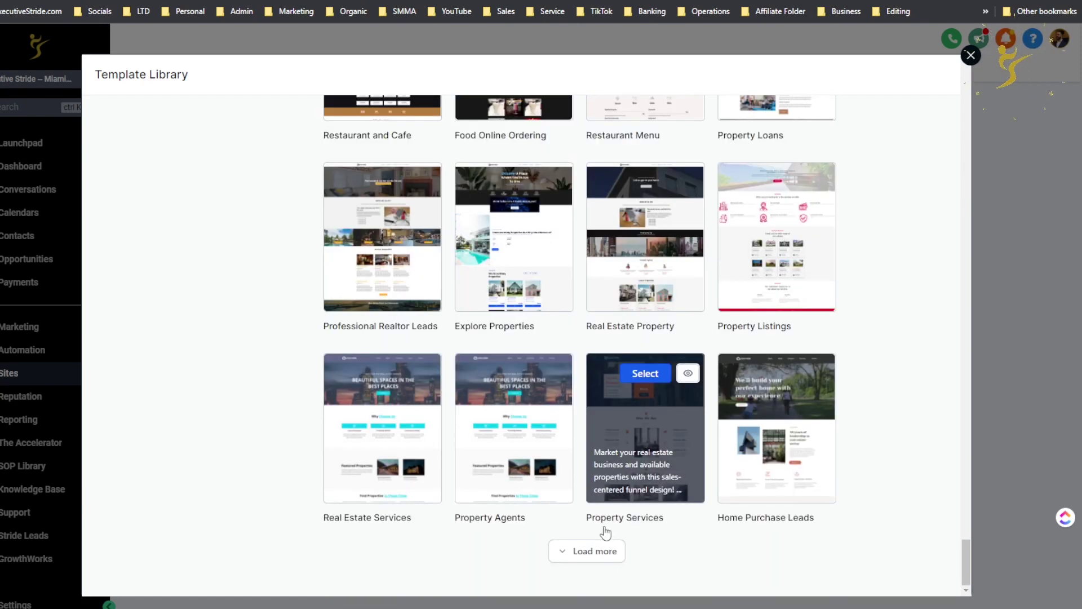
left_click(596, 566)
scroll(610, 556, "down", 10)
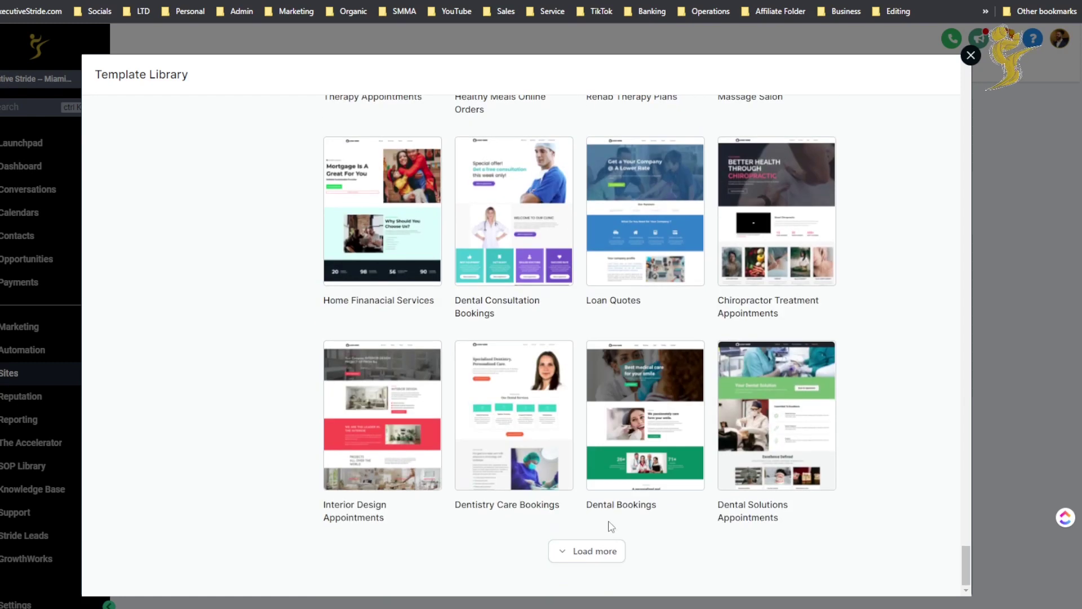
left_click(566, 565)
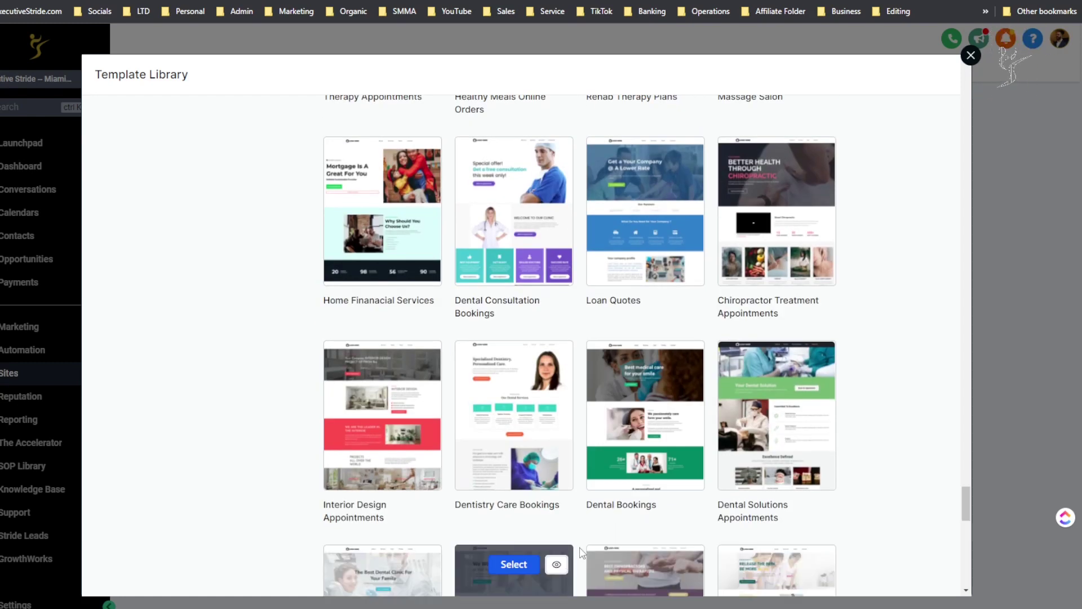
scroll(596, 543, "down", 10)
left_click(582, 555)
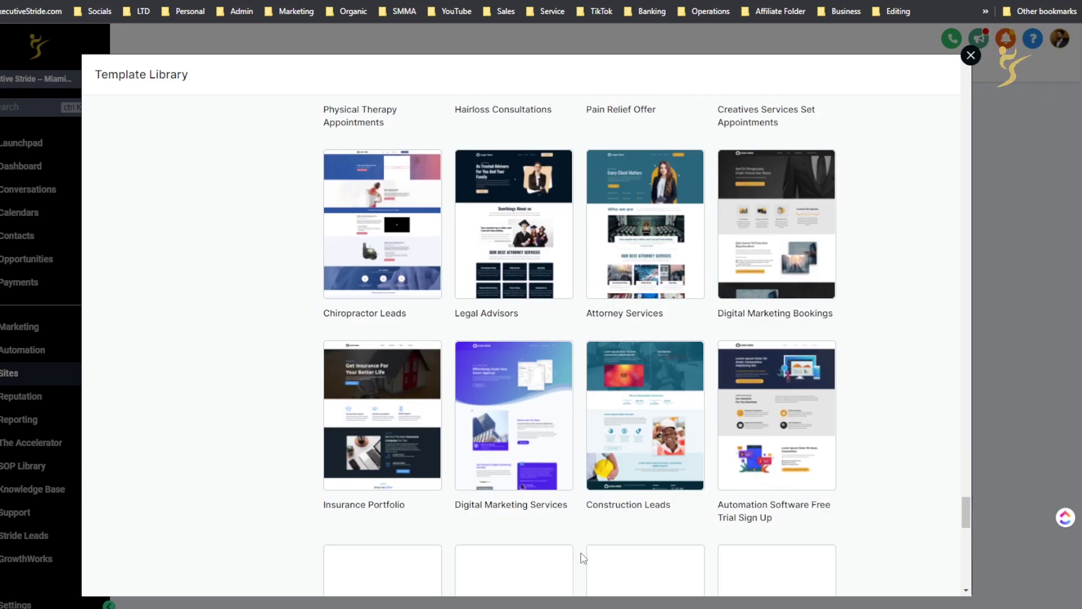
scroll(596, 546, "down", 8)
scroll(601, 534, "down", 9)
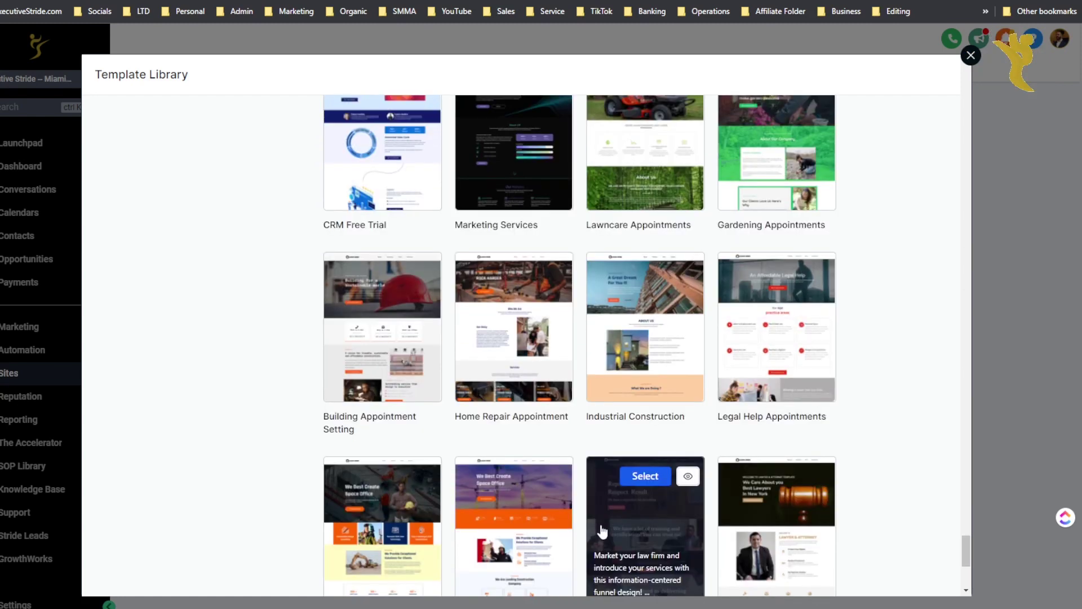
left_click(593, 551)
scroll(595, 549, "down", 10)
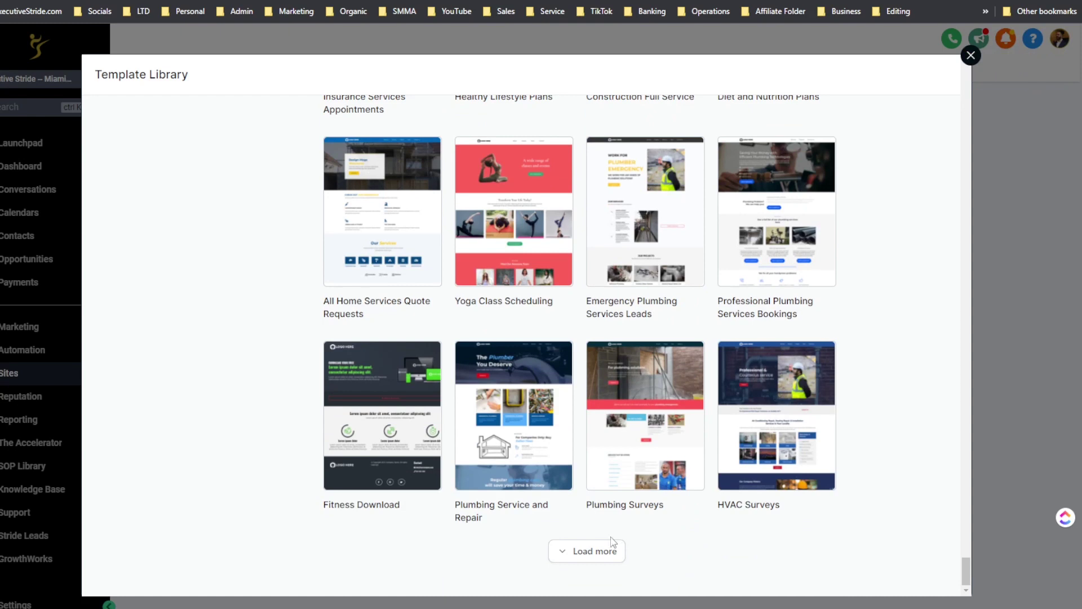
left_click(593, 552)
scroll(603, 547, "down", 9)
scroll(607, 546, "down", 10)
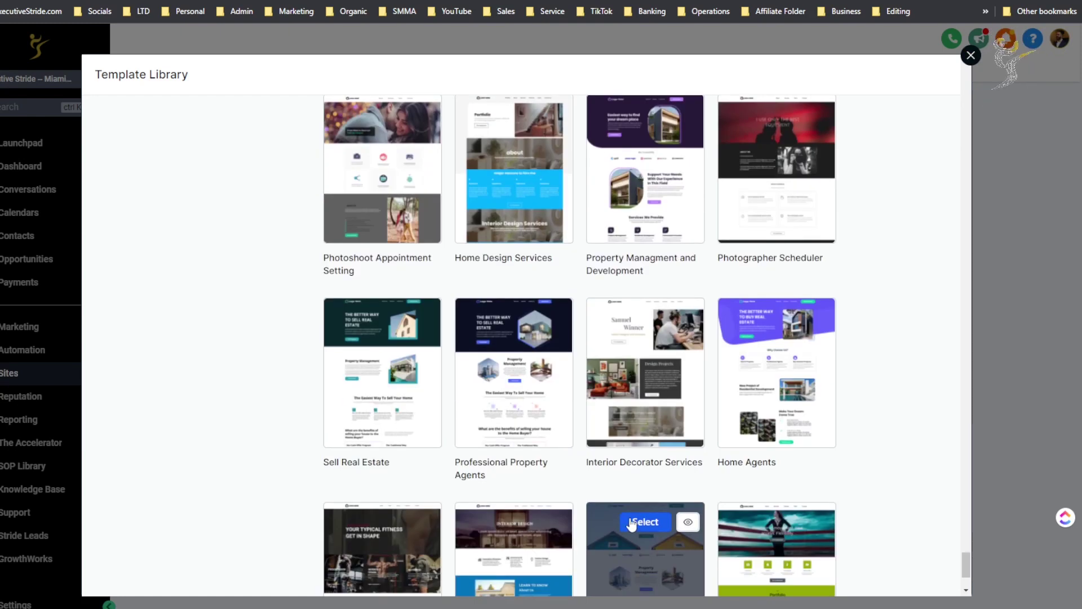
left_click(563, 552)
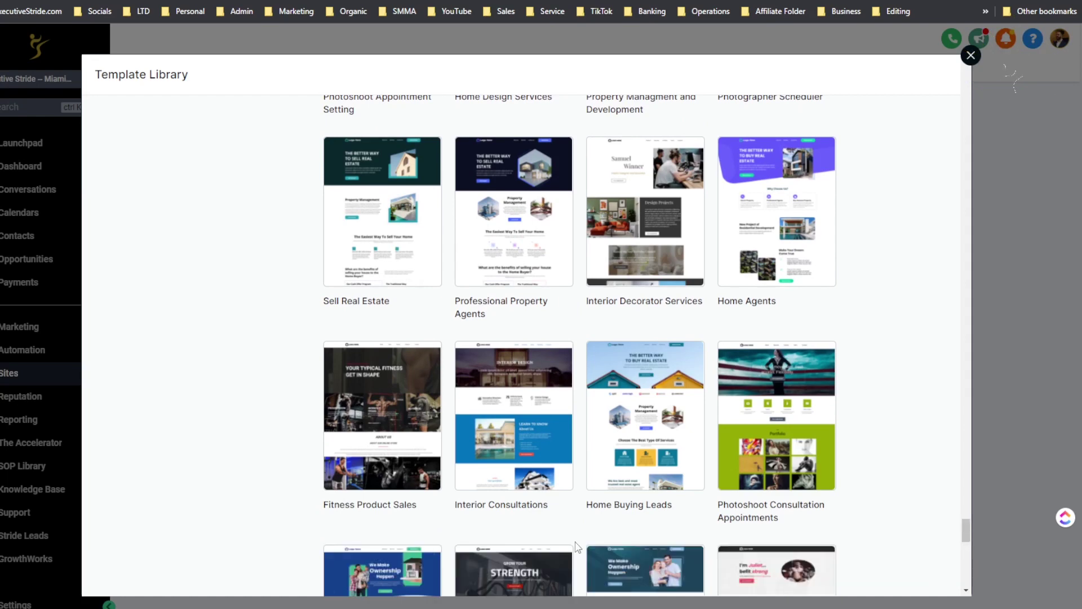
scroll(581, 541, "down", 10)
left_click(584, 548)
scroll(610, 528, "down", 15)
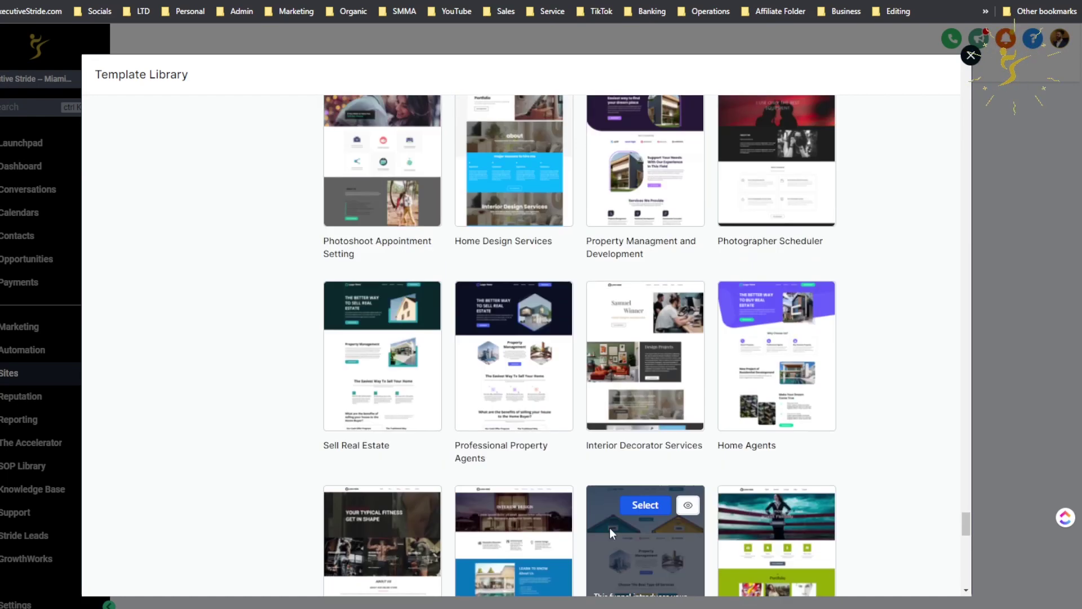
- Close the Template Library and look at the new-folder dialog for funnels without creating a folder
scroll(633, 519, "up", 20)
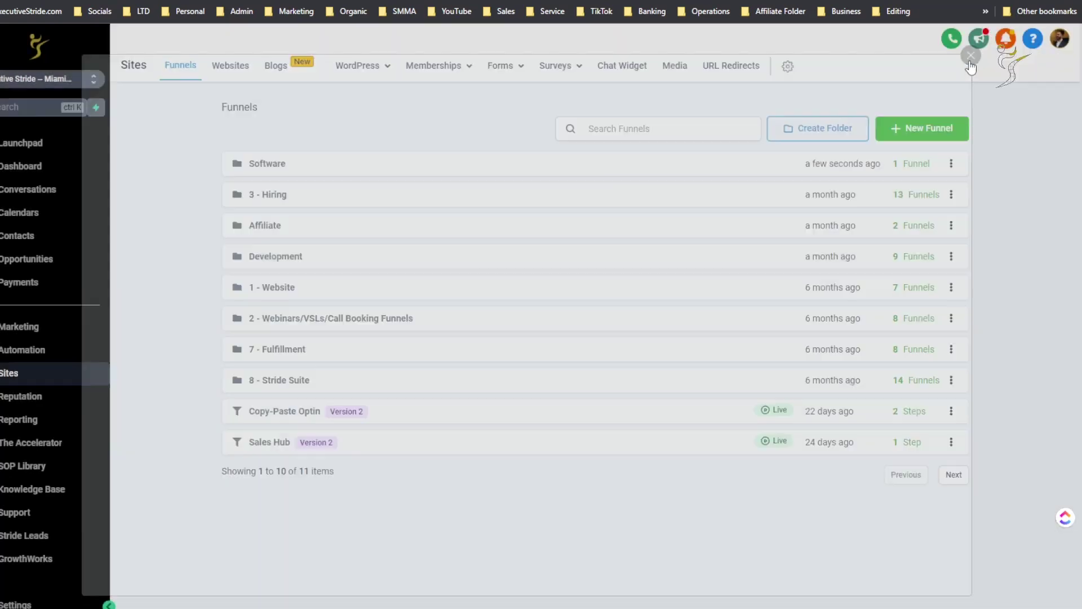
left_click(970, 55)
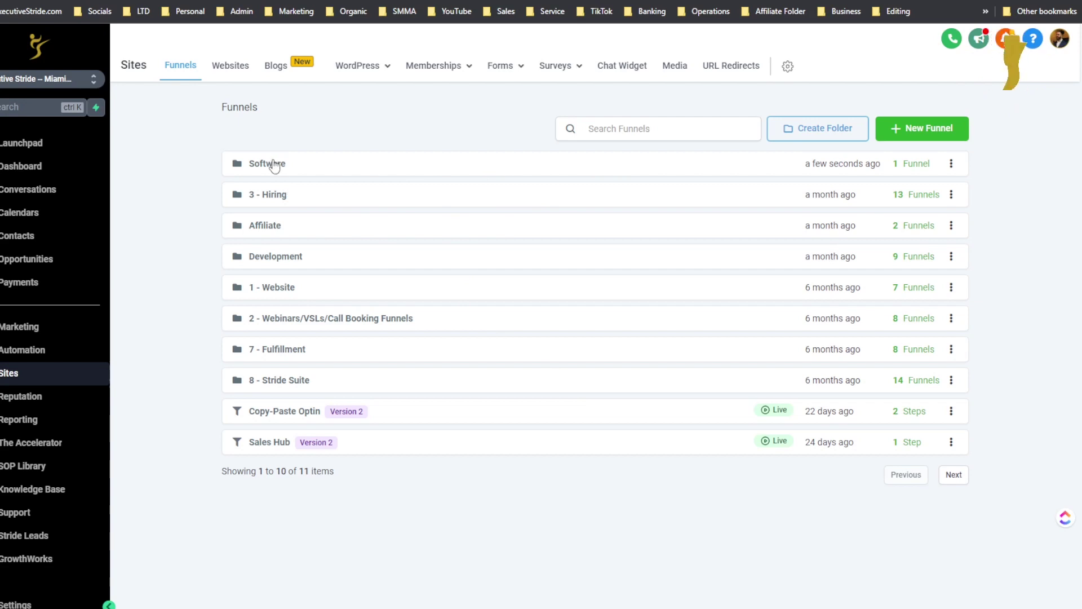
left_click(819, 129)
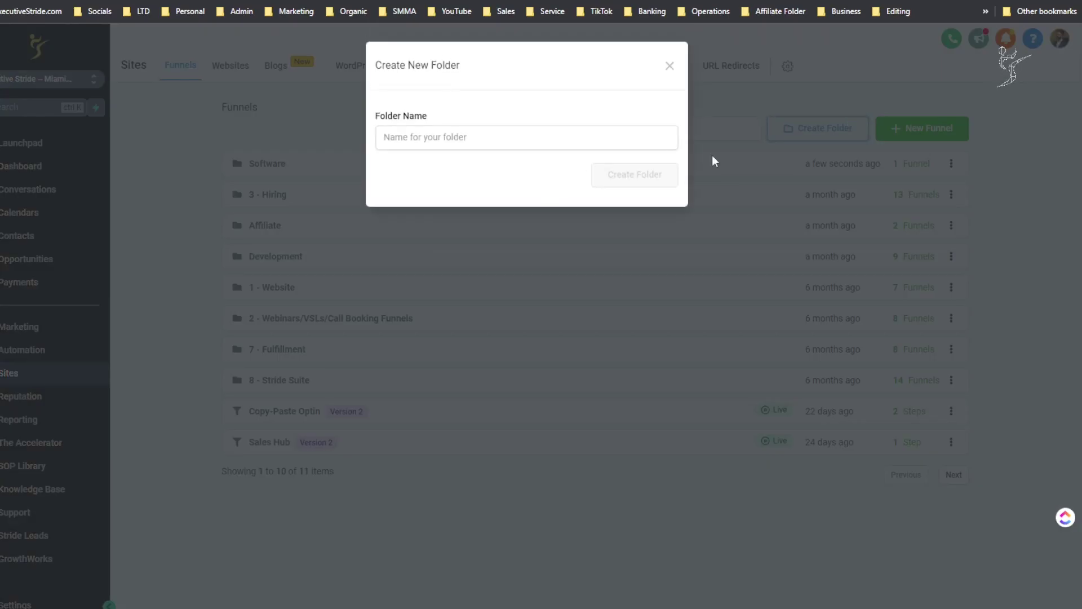
left_click(670, 67)
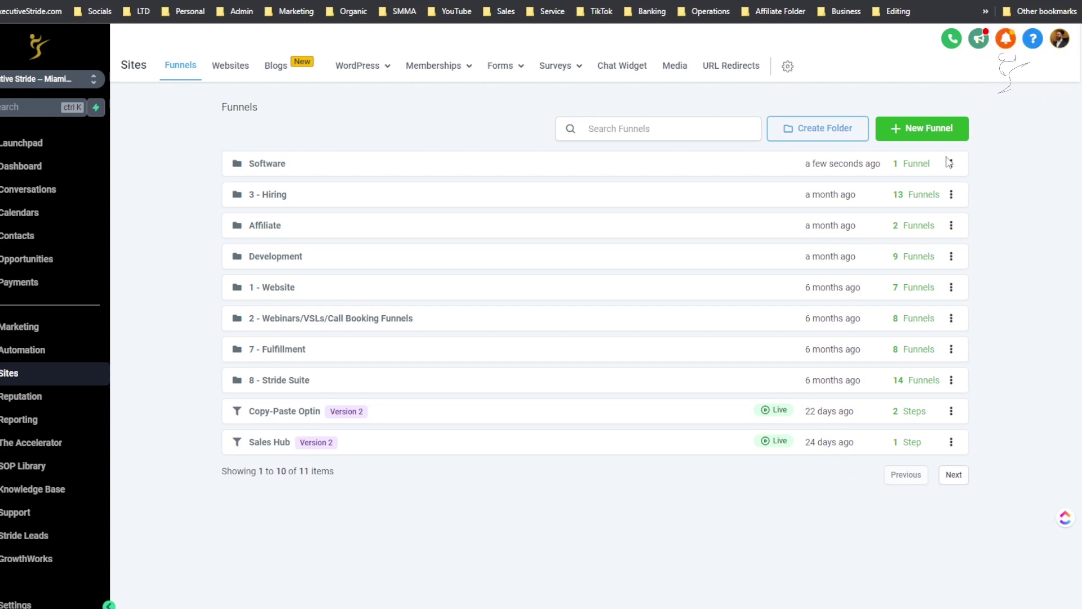
- Start a new funnel from the Template Library and filter the funnel templates by the Marketing Agency category
left_click(905, 121)
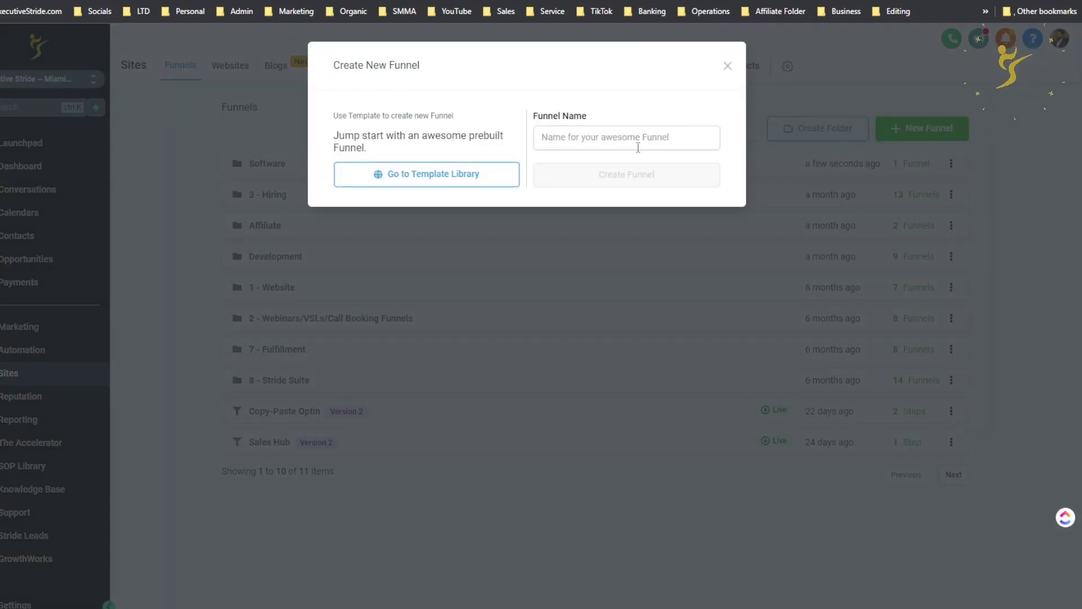
left_click(474, 180)
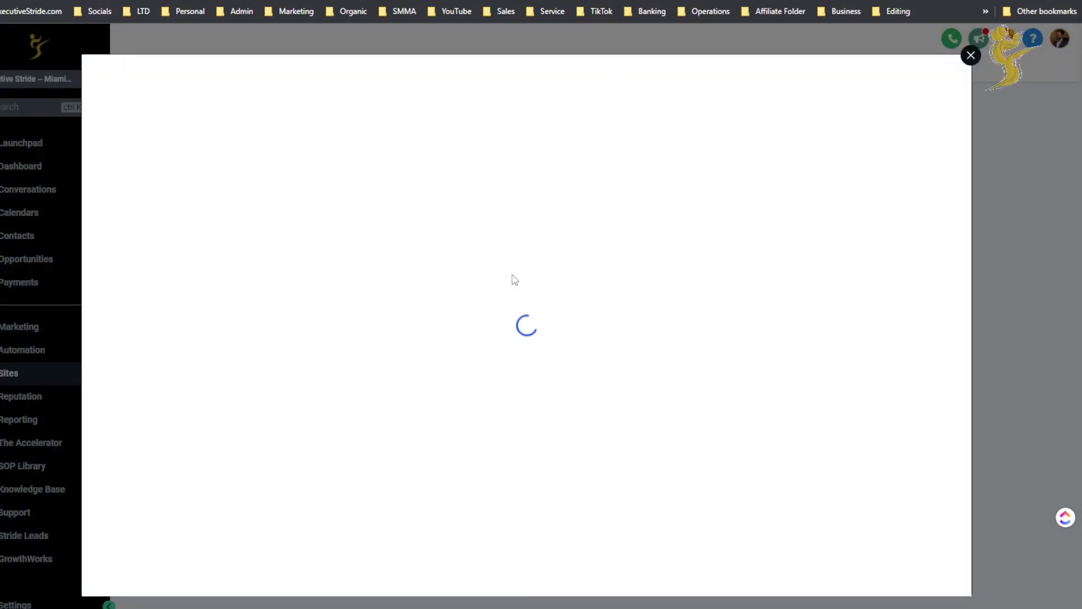
scroll(425, 269, "down", 2)
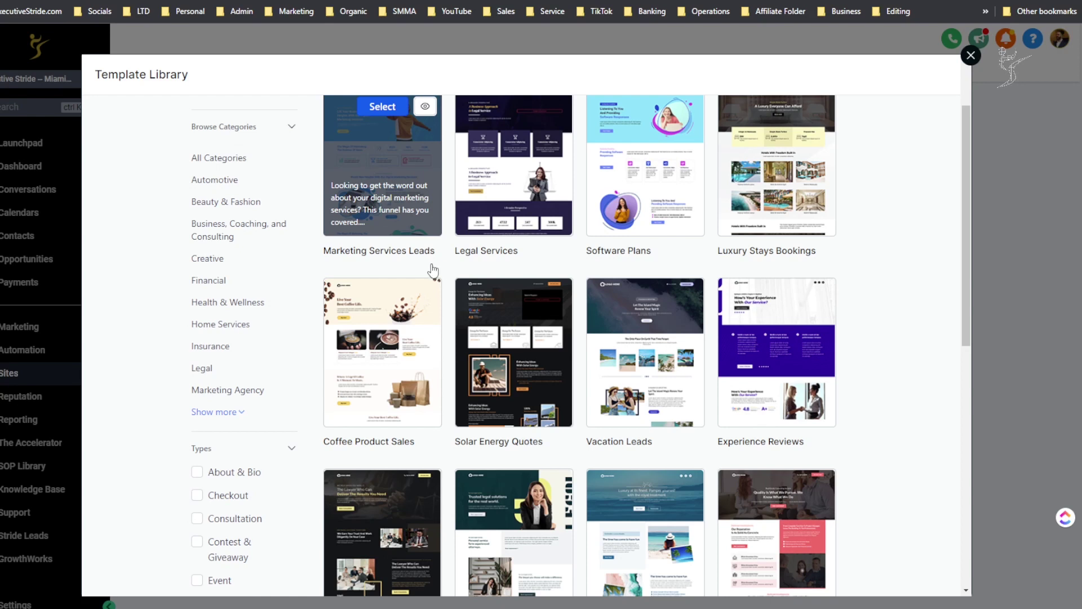
scroll(517, 260, "up", 2)
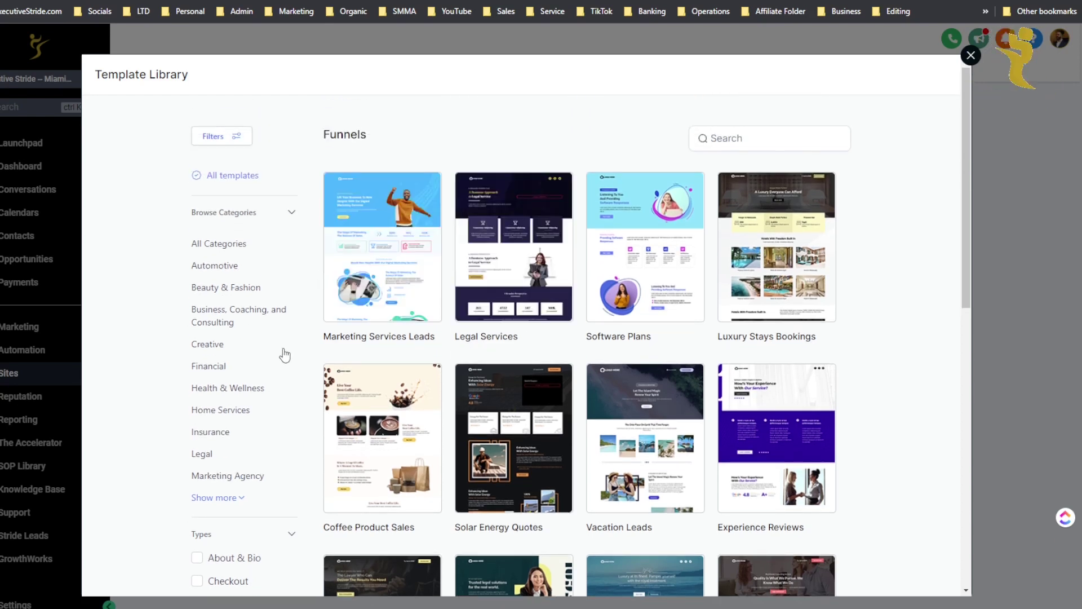
left_click(237, 476)
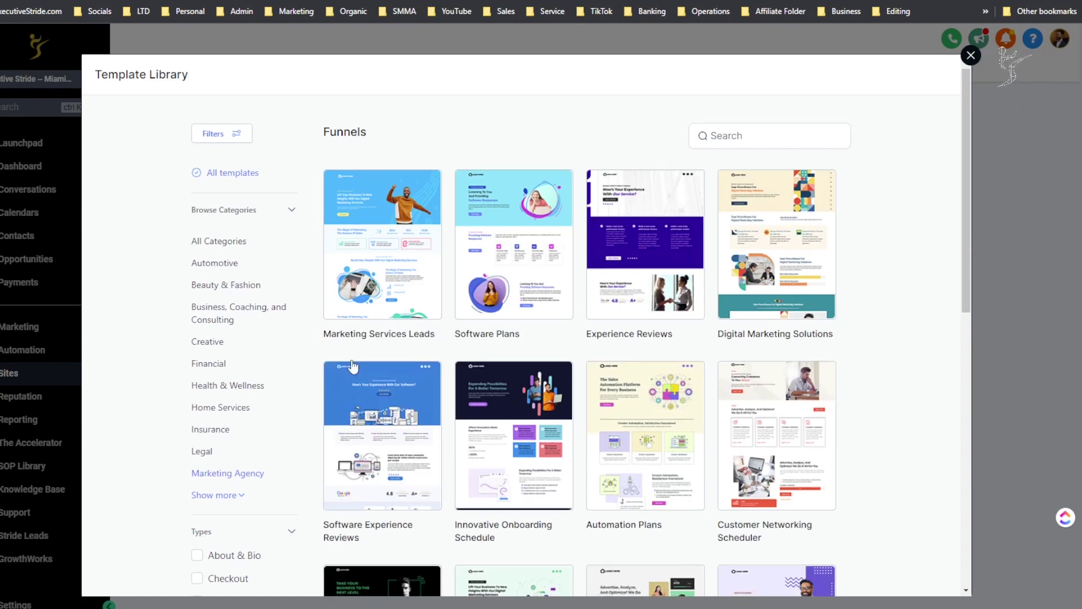
- Browse the Marketing Agency funnel templates, loading more of them until the end of the list
scroll(353, 366, "down", 2)
scroll(665, 315, "down", 3)
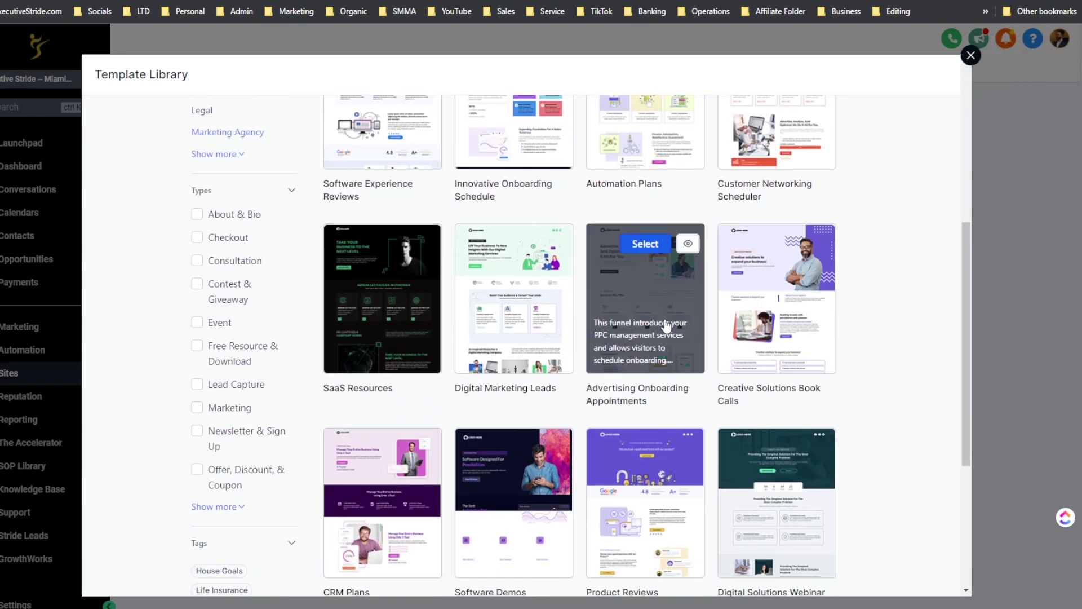
scroll(671, 324, "down", 4)
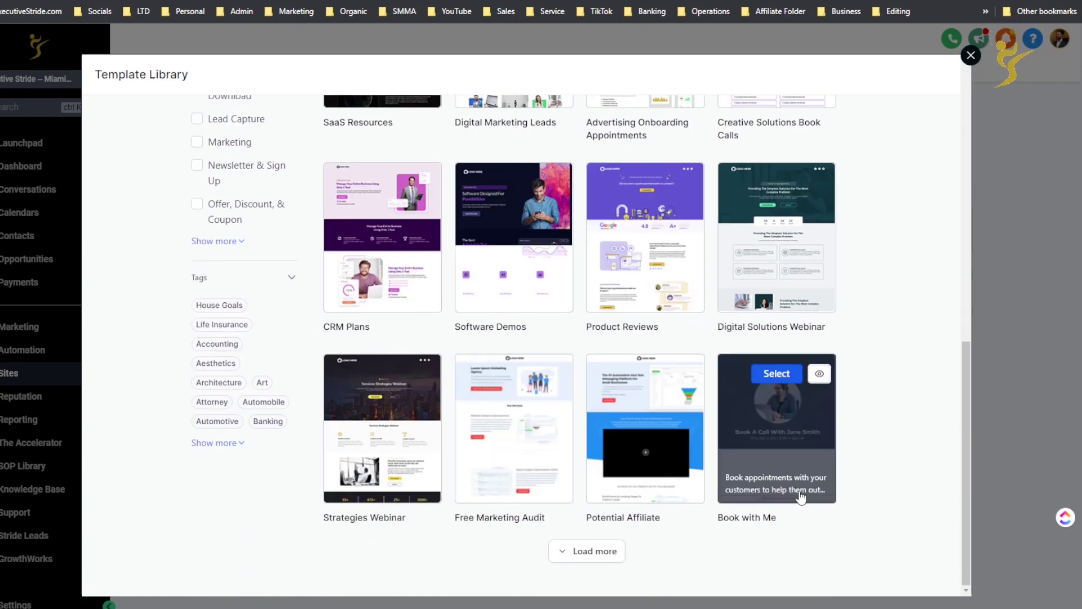
scroll(631, 429, "up", 10)
scroll(620, 507, "down", 10)
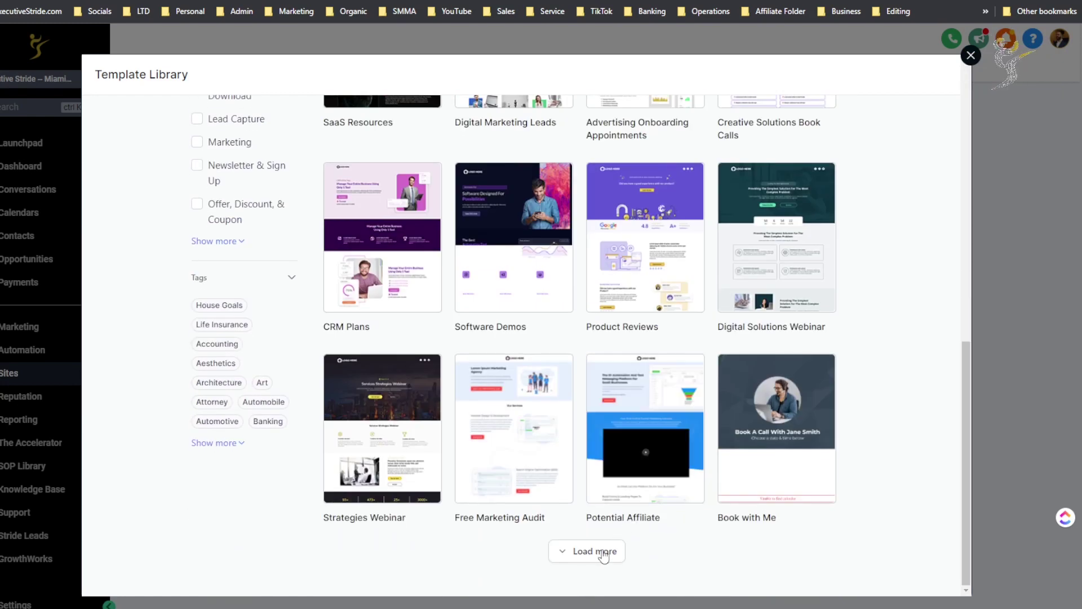
left_click(603, 551)
scroll(623, 519, "down", 8)
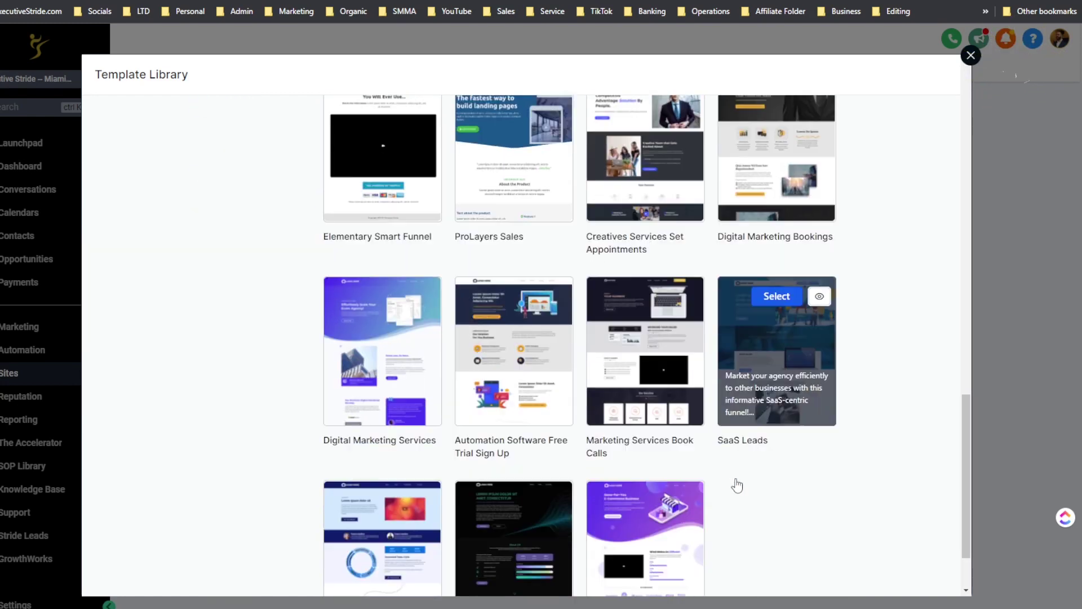
scroll(648, 479, "down", 2)
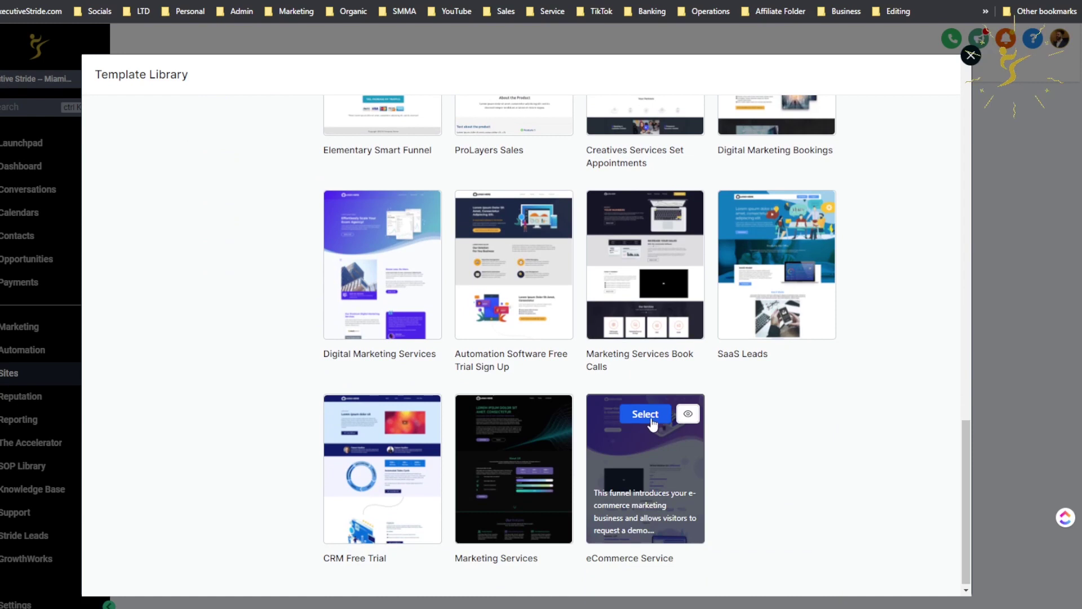
- Select the eCommerce Service template, accept the image-rights agreement and get the template
left_click(648, 419)
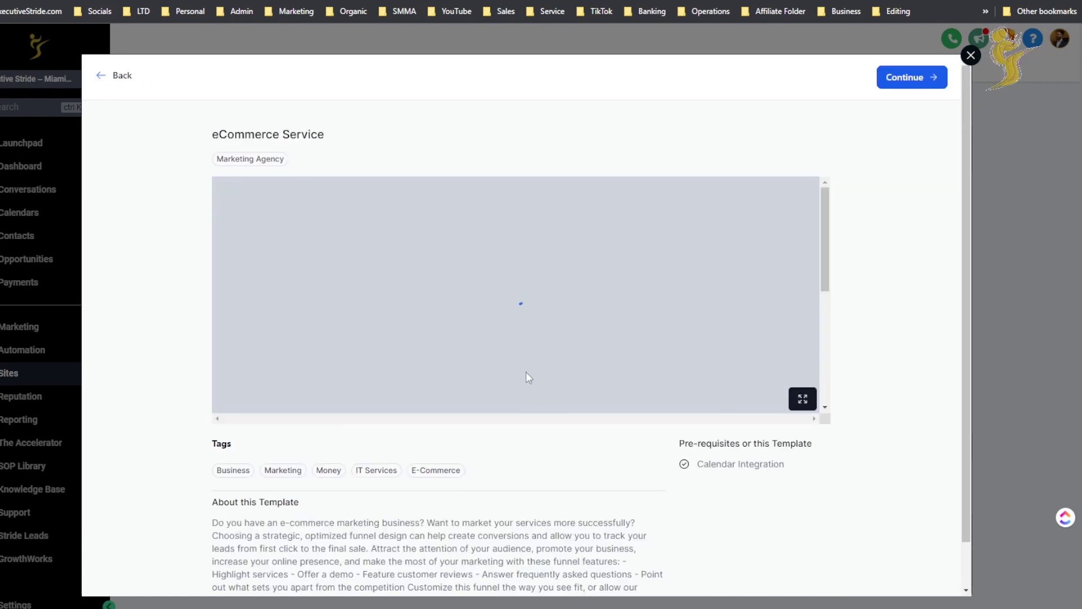
left_click(890, 79)
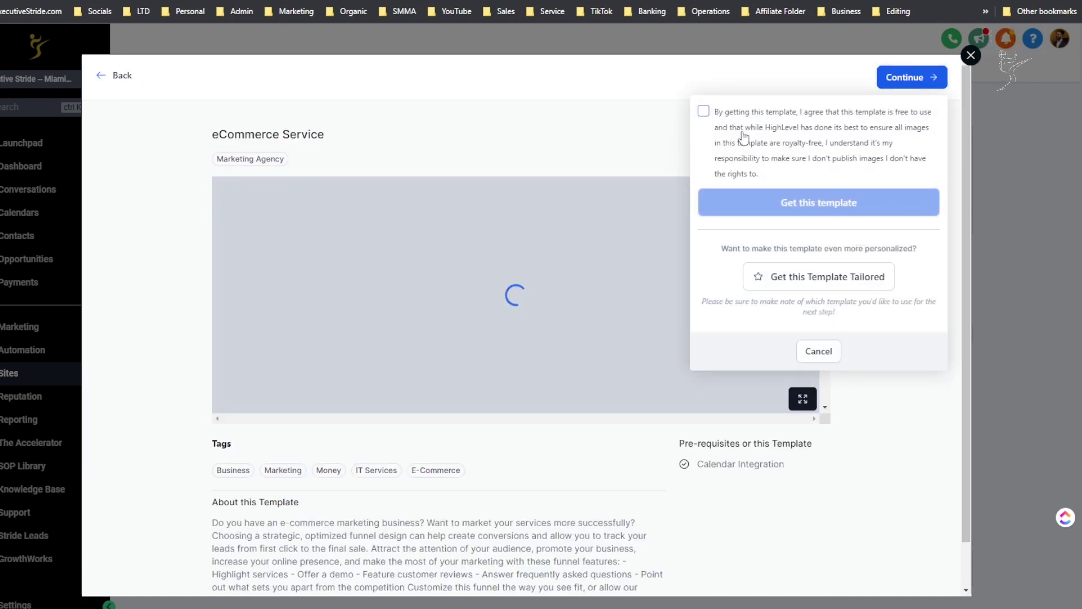
left_click(703, 111)
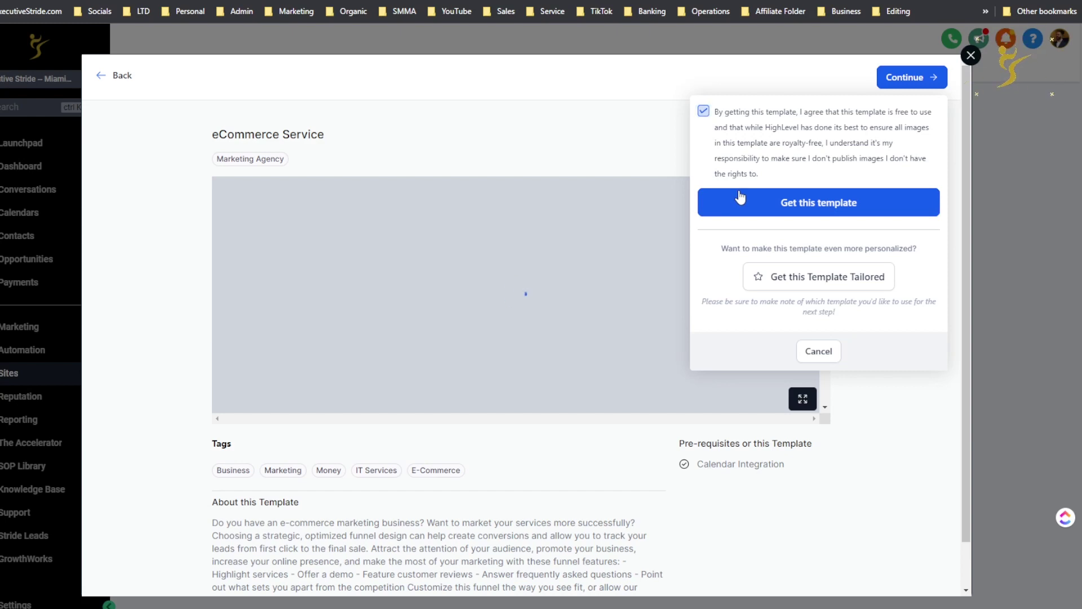
left_click(741, 197)
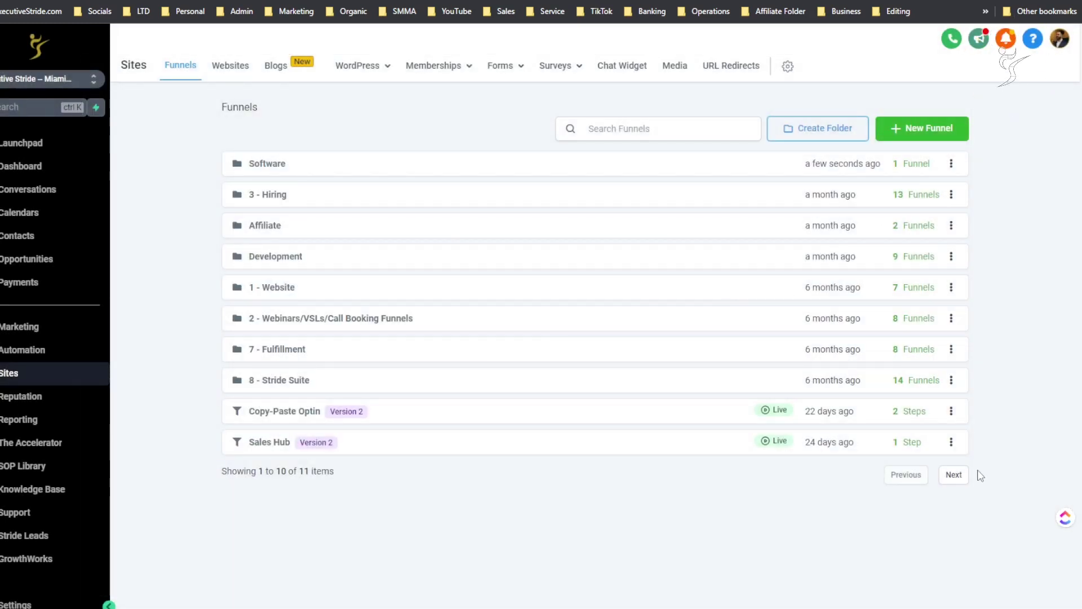
- Find the newly added Services Strategies funnel in the funnel list and open its Home step for editing in a new tab
left_click(960, 475)
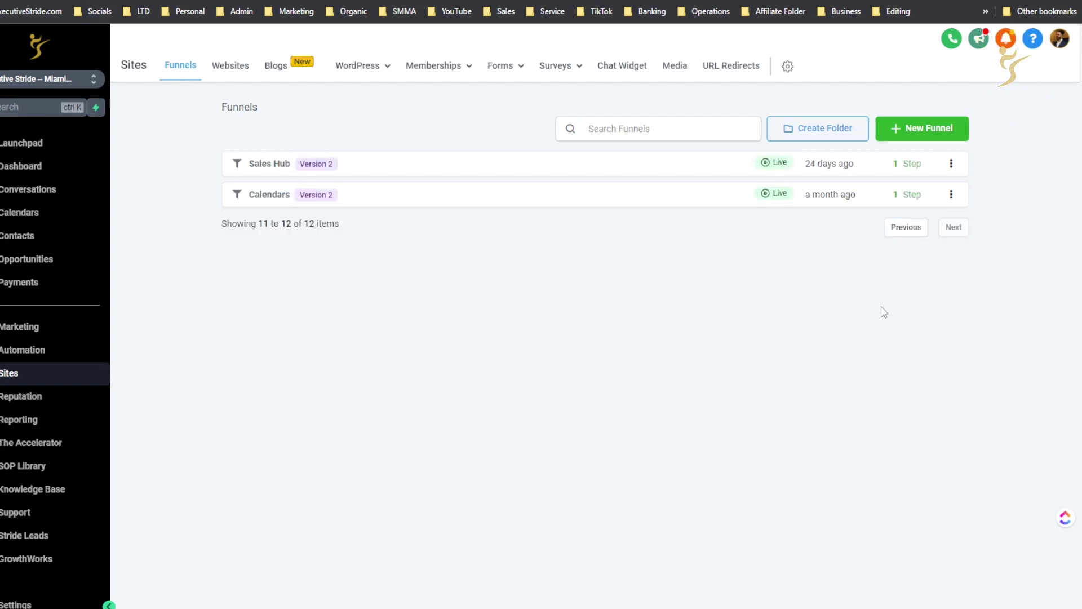
left_click(901, 231)
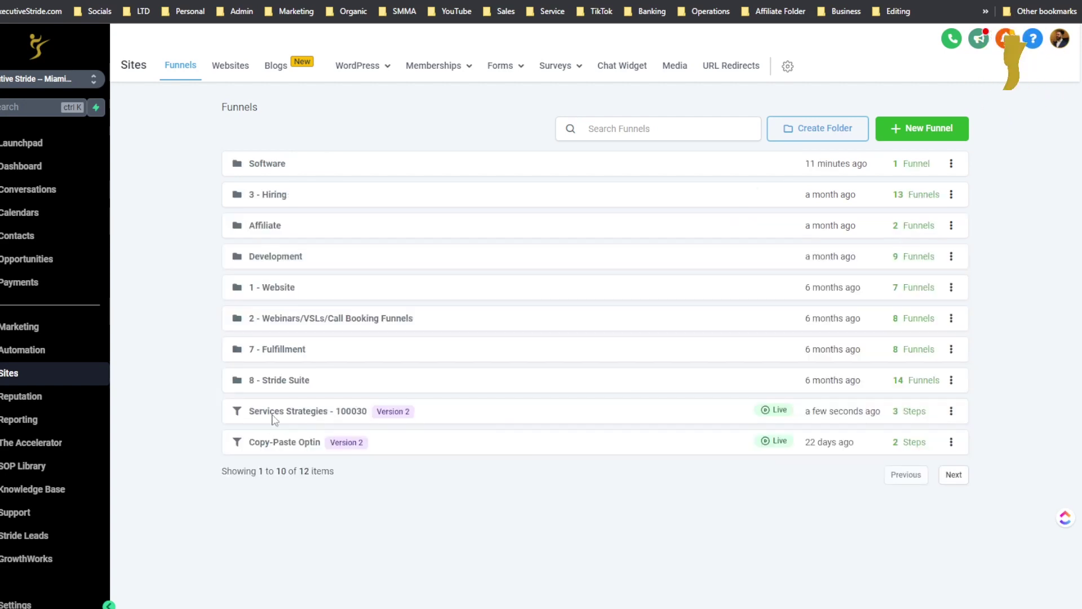
left_click(315, 345)
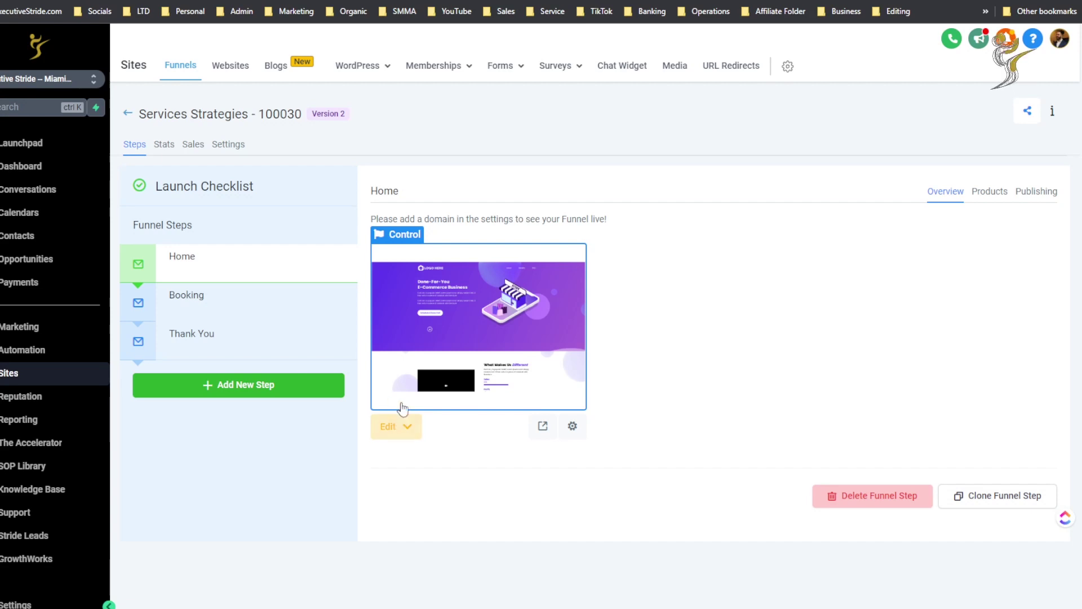
left_click(408, 429)
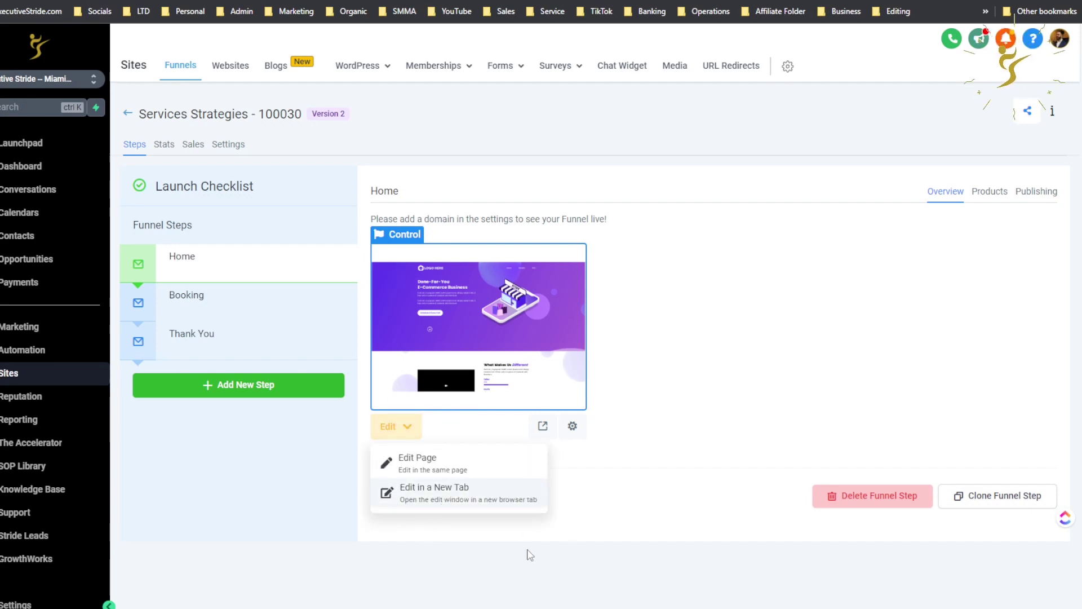
left_click(516, 494)
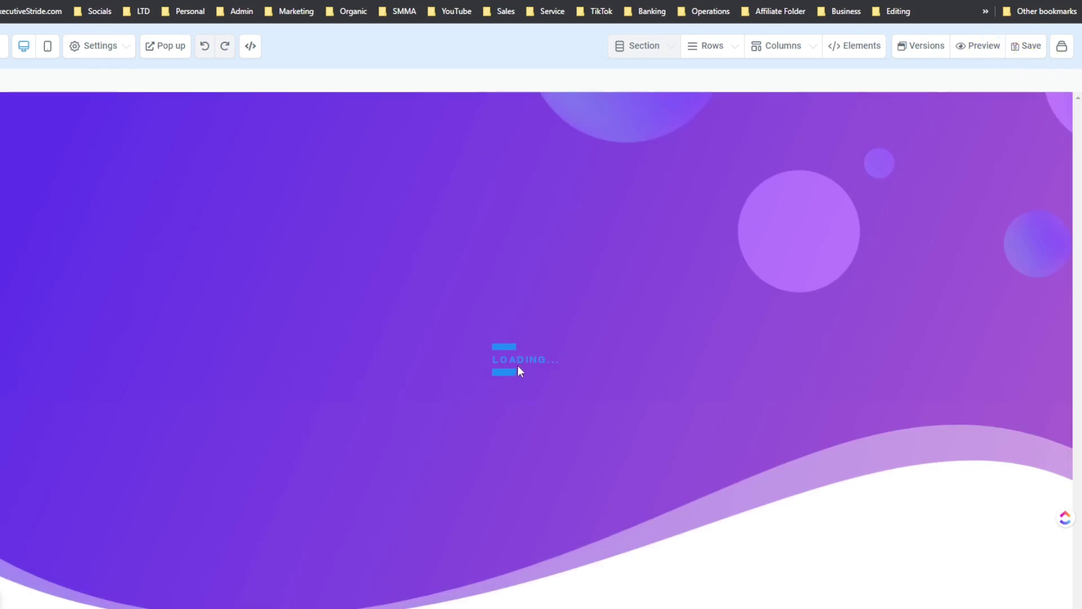
- Review the Home page's sections in the page editor, from the hero through FAQ and testimonials to the footer
scroll(562, 352, "down", 10)
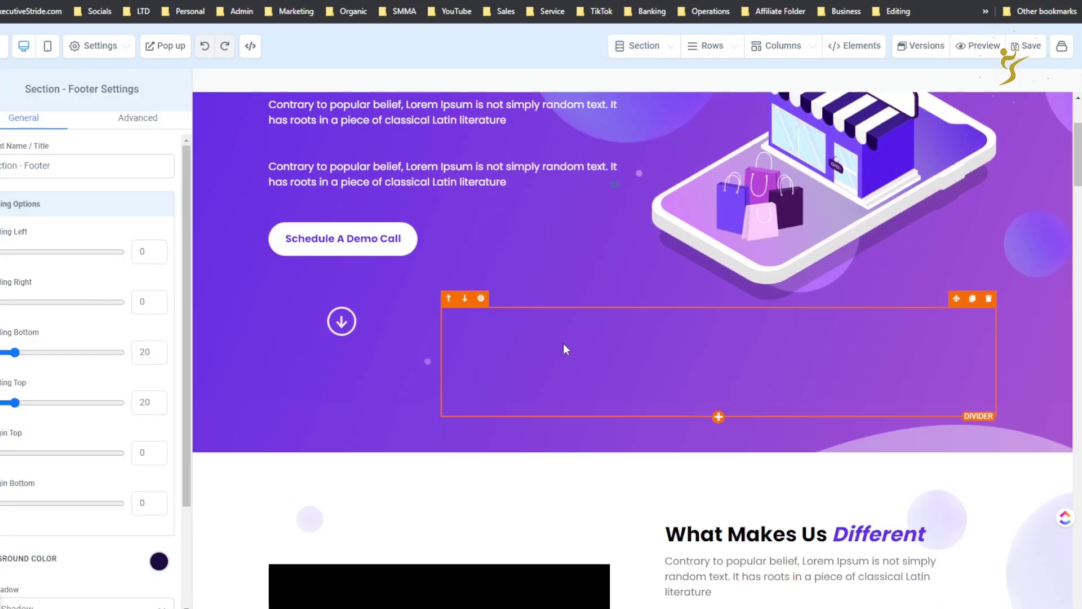
scroll(562, 348, "down", 12)
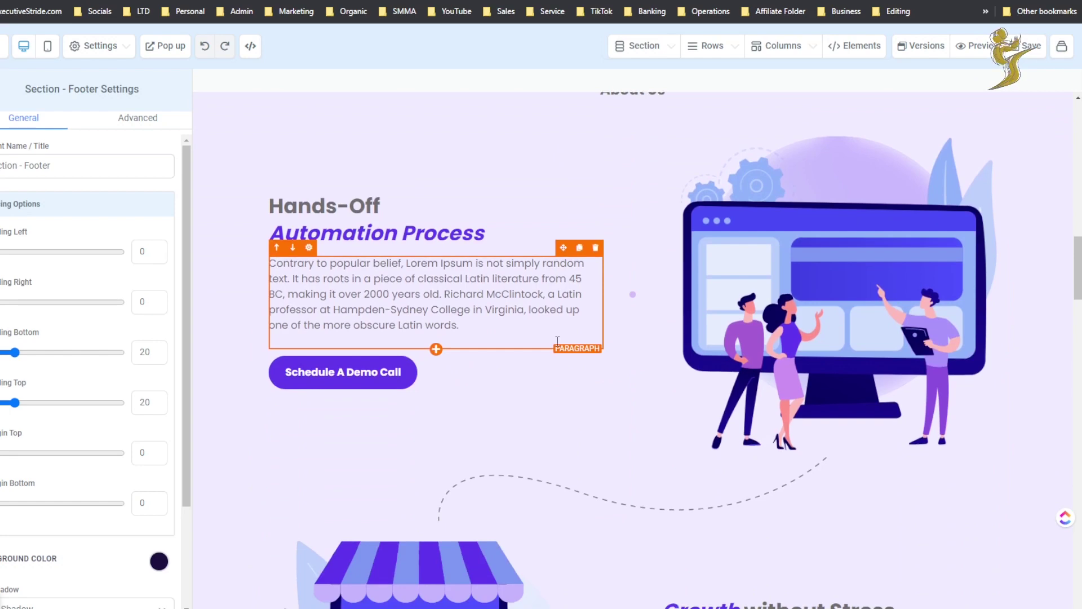
scroll(615, 317, "down", 14)
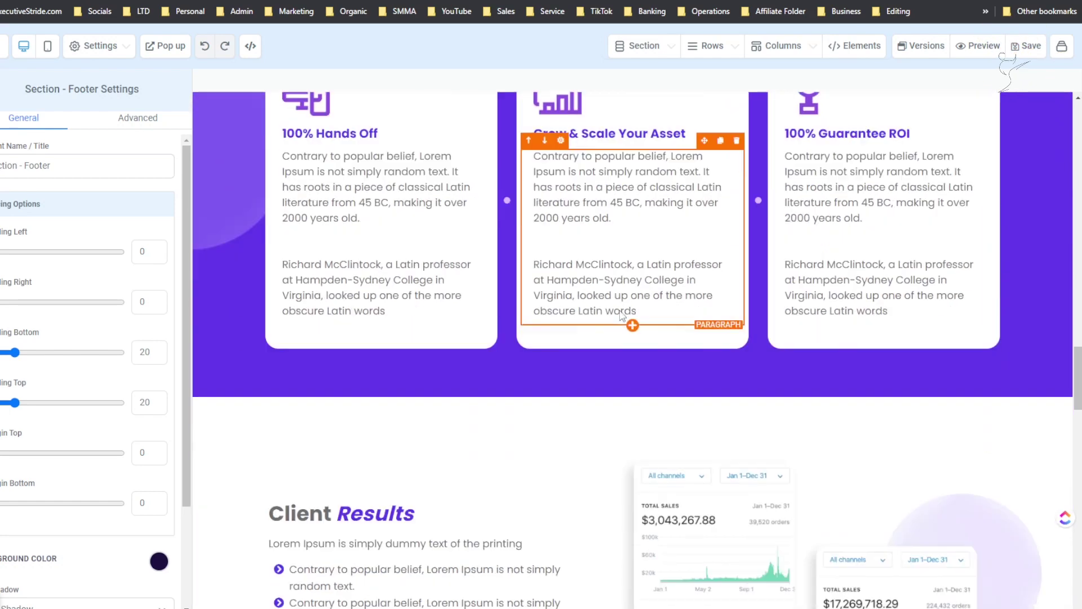
scroll(626, 316, "down", 3)
scroll(623, 307, "up", 4)
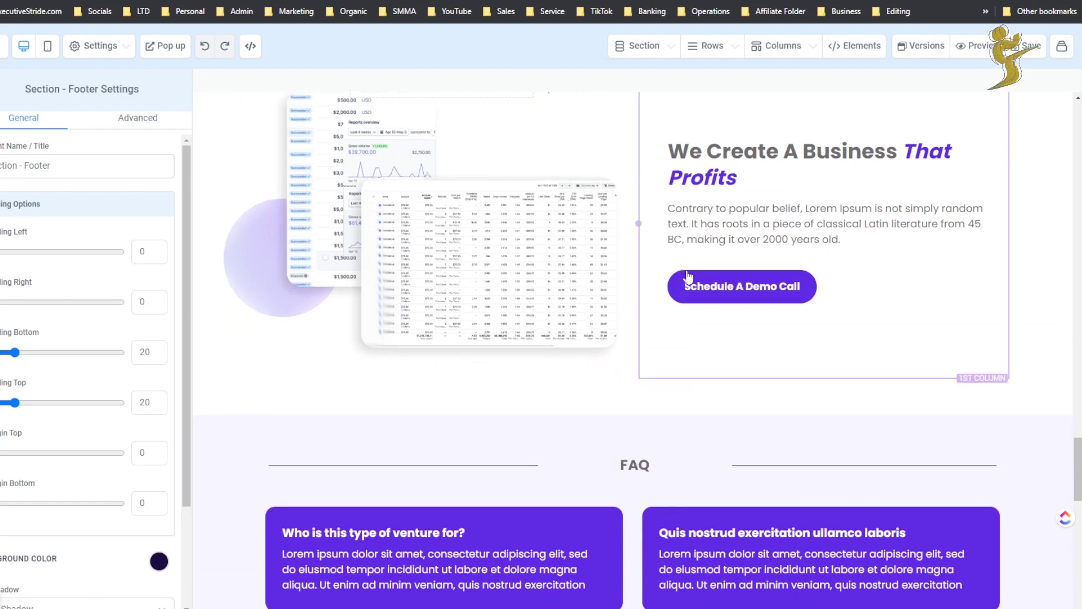
scroll(689, 275, "down", 15)
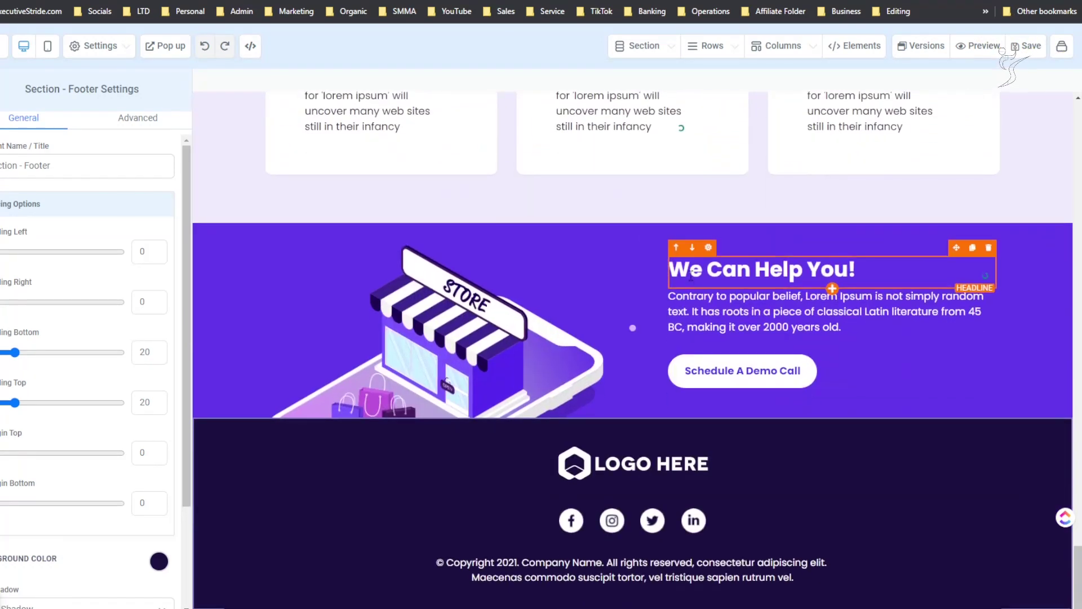
scroll(685, 441, "up", 20)
scroll(836, 429, "up", 8)
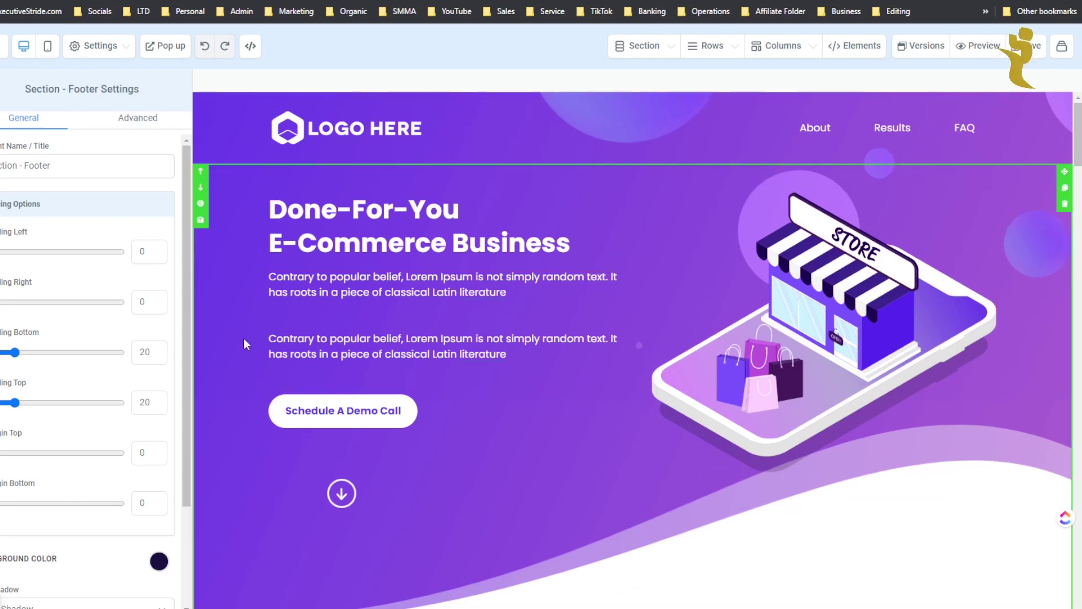
scroll(333, 343, "down", 10)
scroll(335, 343, "down", 8)
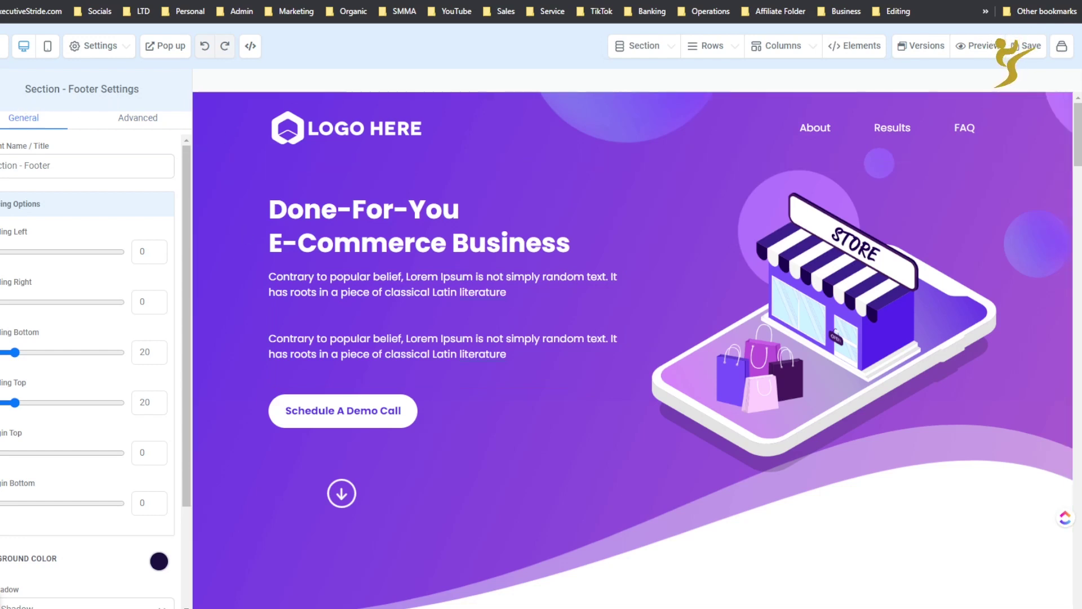
- Select the page's header section and open the Manage Sections list
key("Escape")
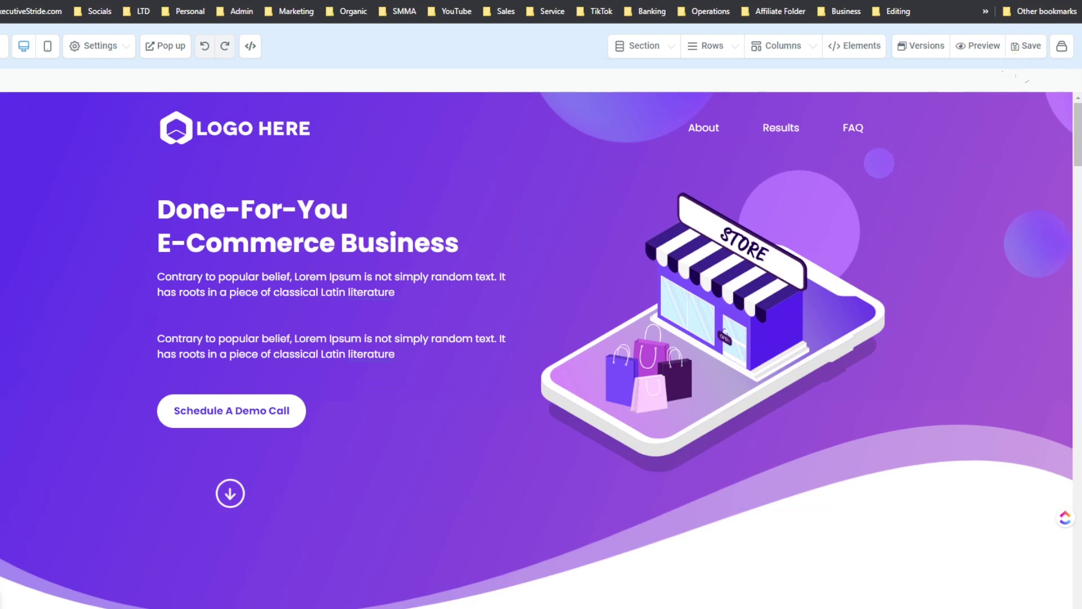
left_click(2, 100)
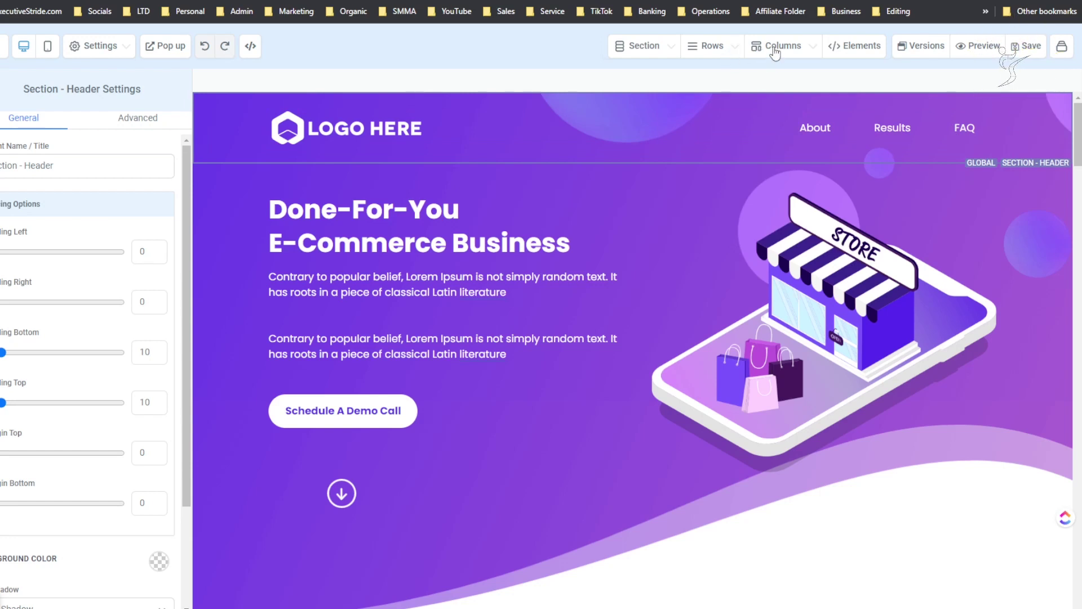
left_click(637, 49)
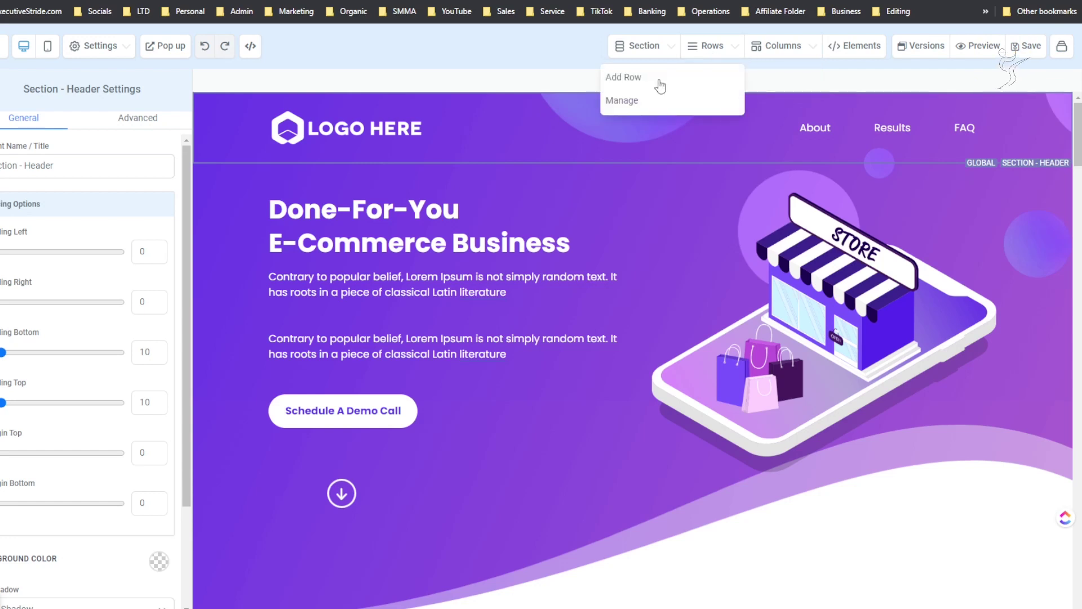
mouse_move(626, 55)
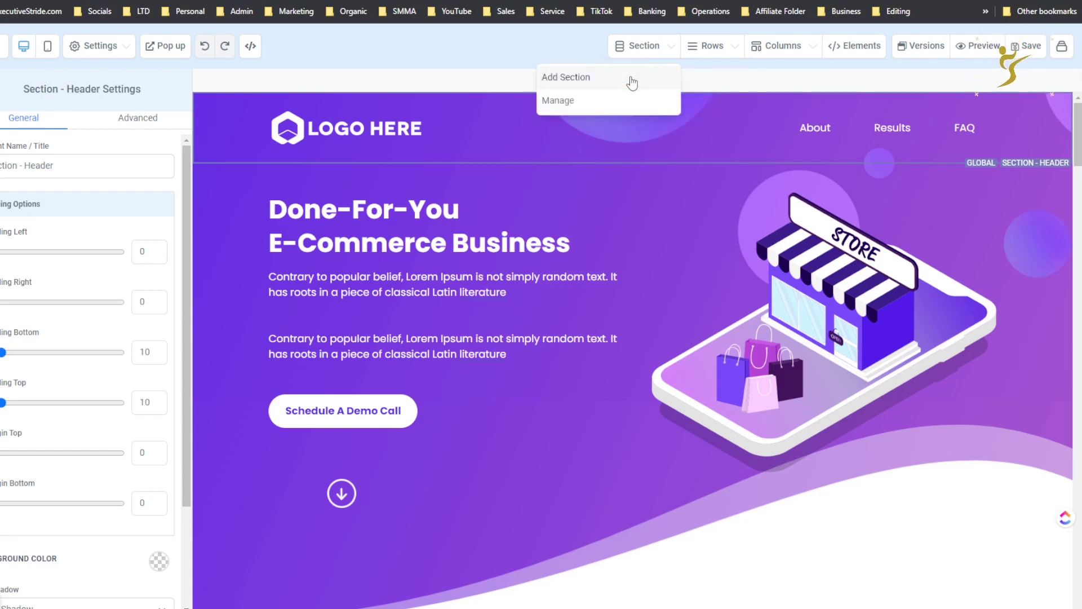
left_click(665, 103)
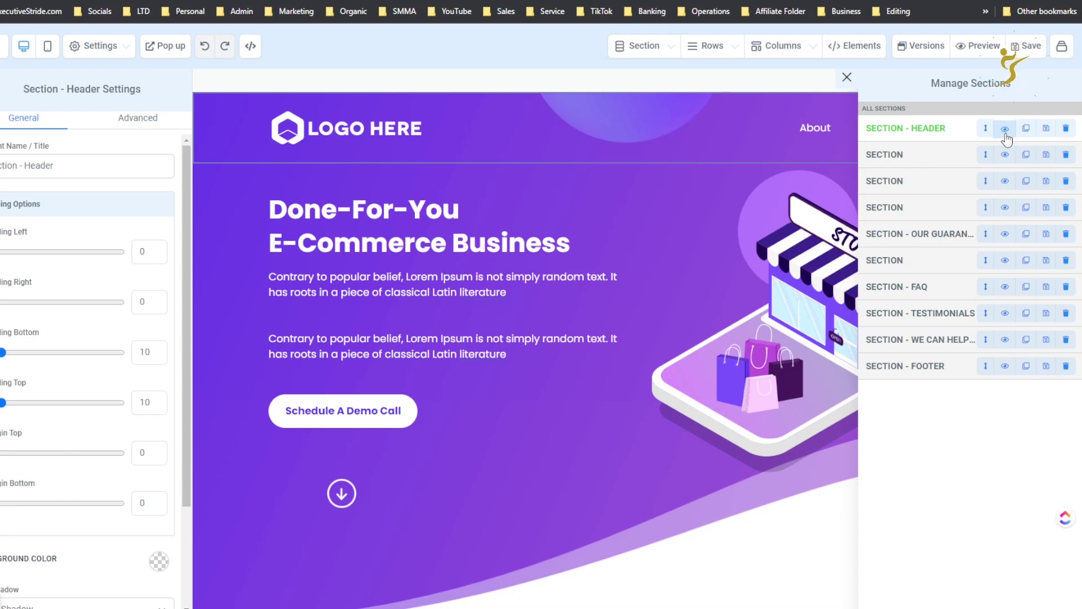
- Try the header section's visibility toggle, duplicate the section and delete the copy
left_click(1005, 131)
left_click(1005, 130)
left_click(1020, 129)
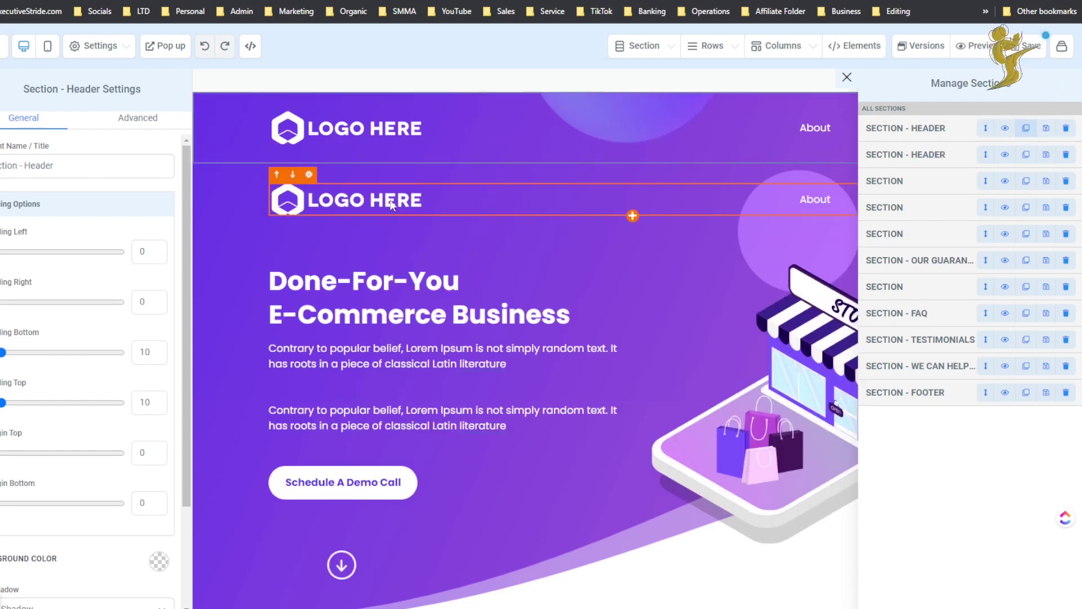
left_click(1066, 158)
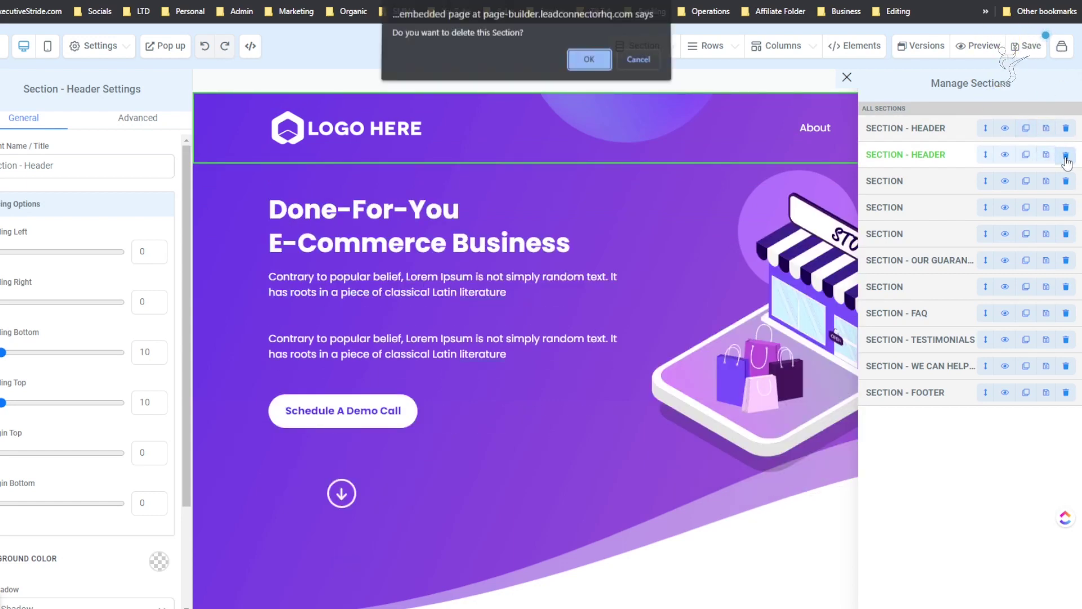
left_click(573, 66)
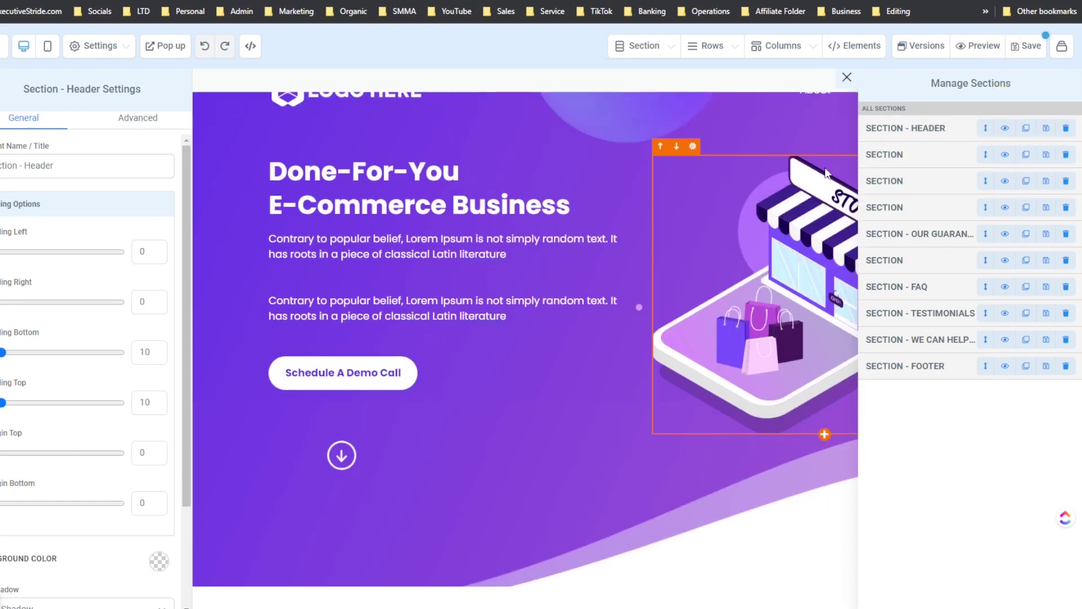
- Open the header section's save options, compare Template with Global Section, and close them without saving
left_click(1045, 129)
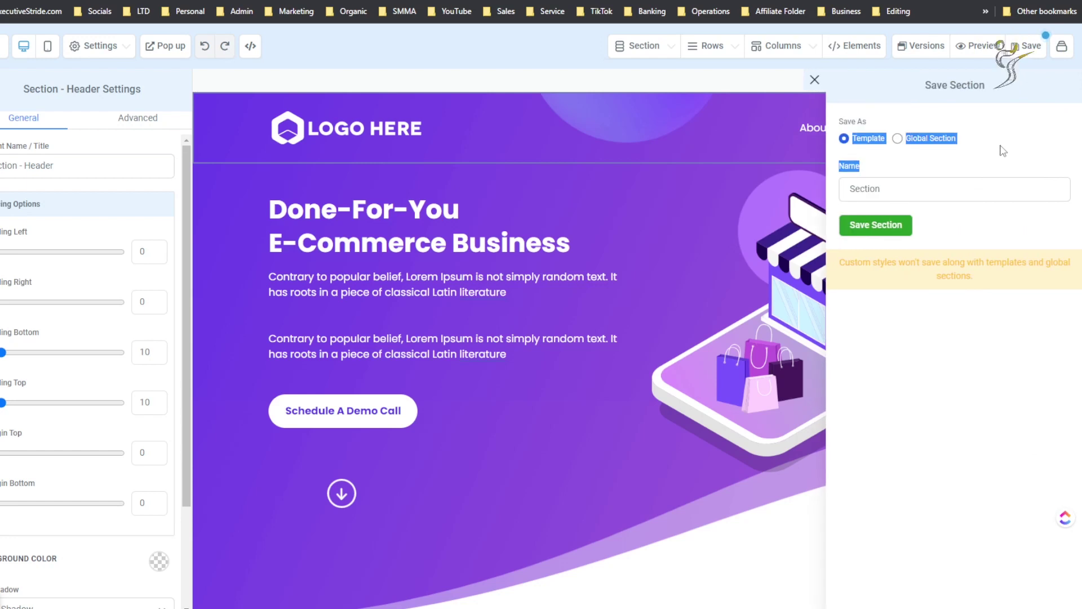
left_click(910, 140)
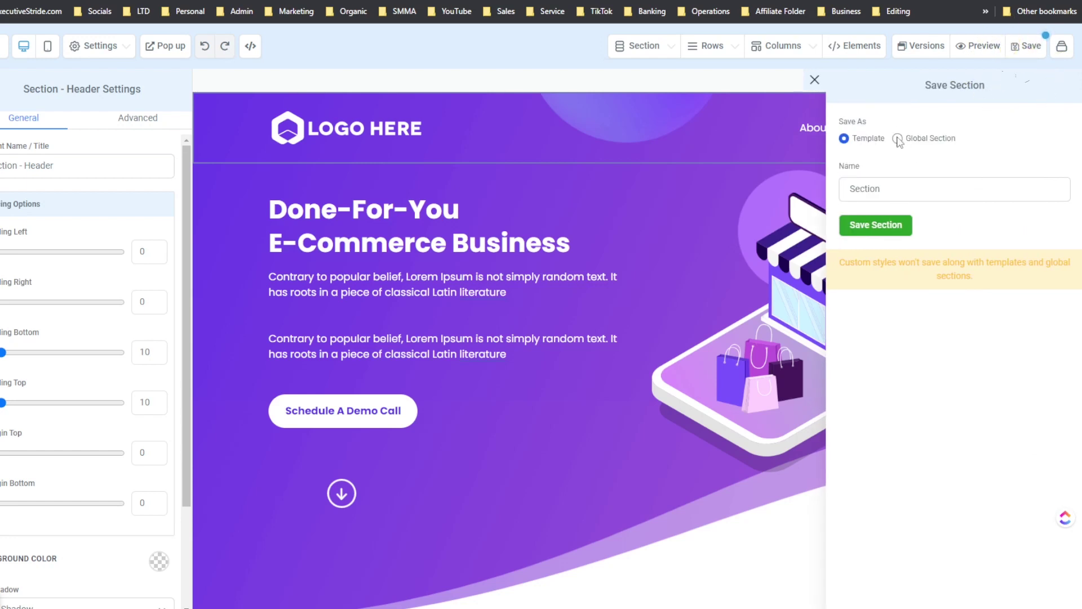
mouse_move(887, 189)
left_mouse_down()
mouse_move(856, 190)
mouse_move(880, 189)
left_mouse_up()
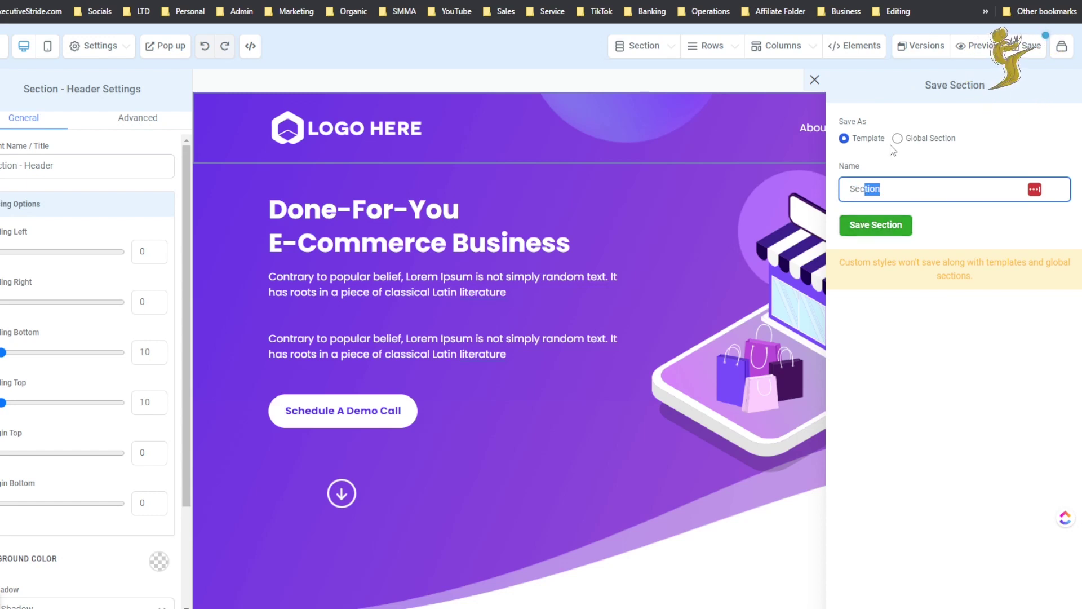
left_click(897, 138)
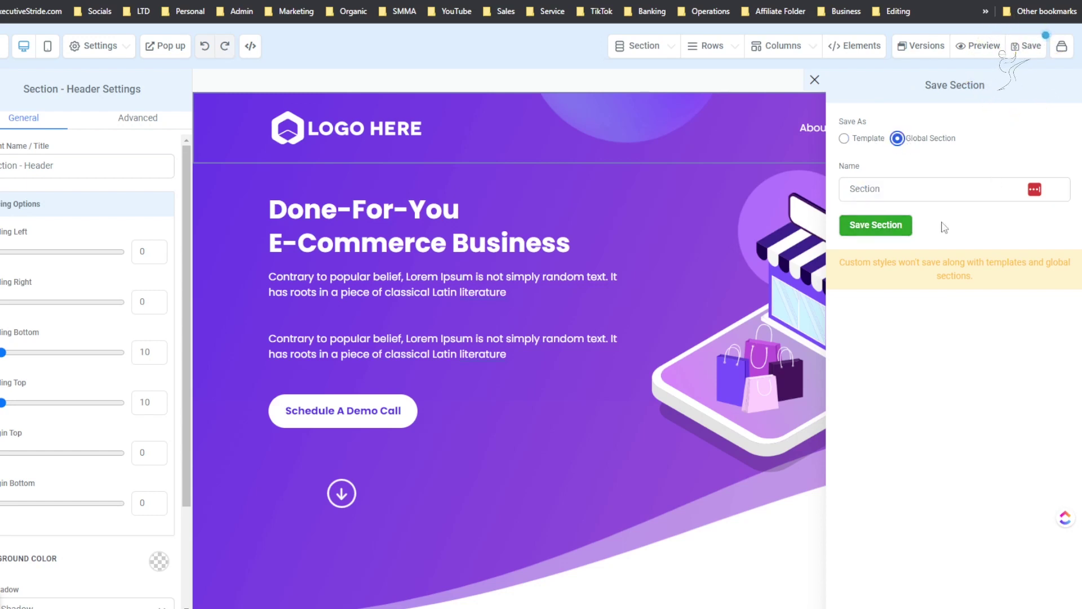
double_click(952, 193)
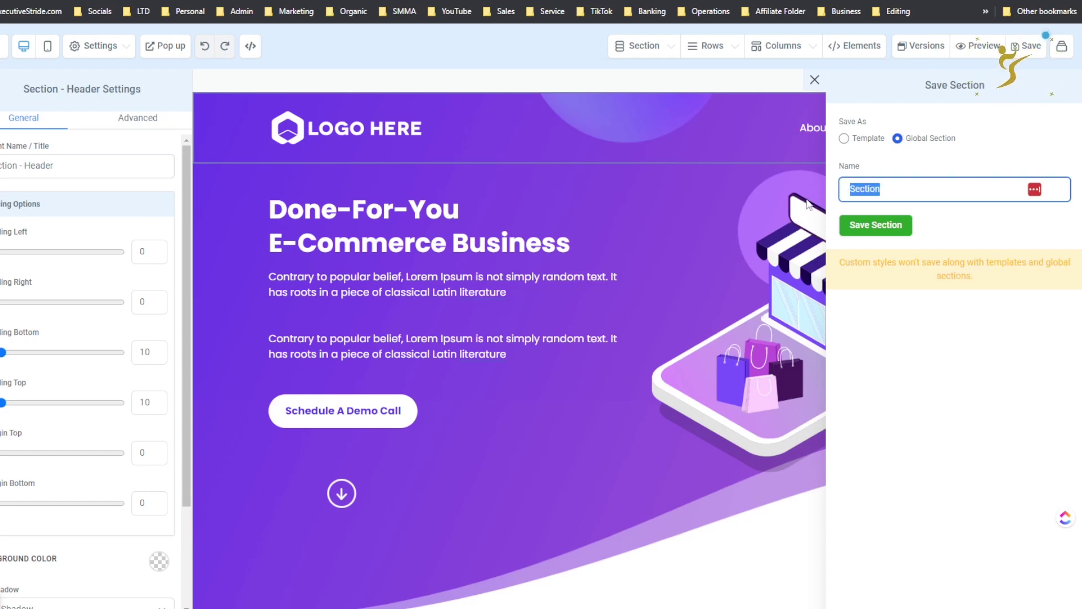
left_click_drag(865, 189, 882, 190)
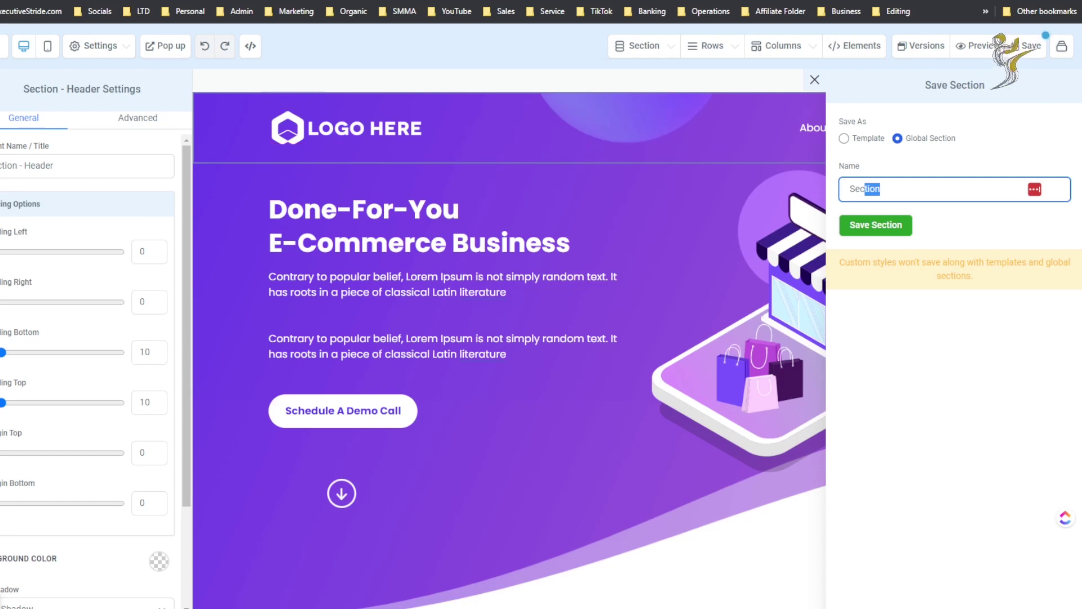
left_click(843, 138)
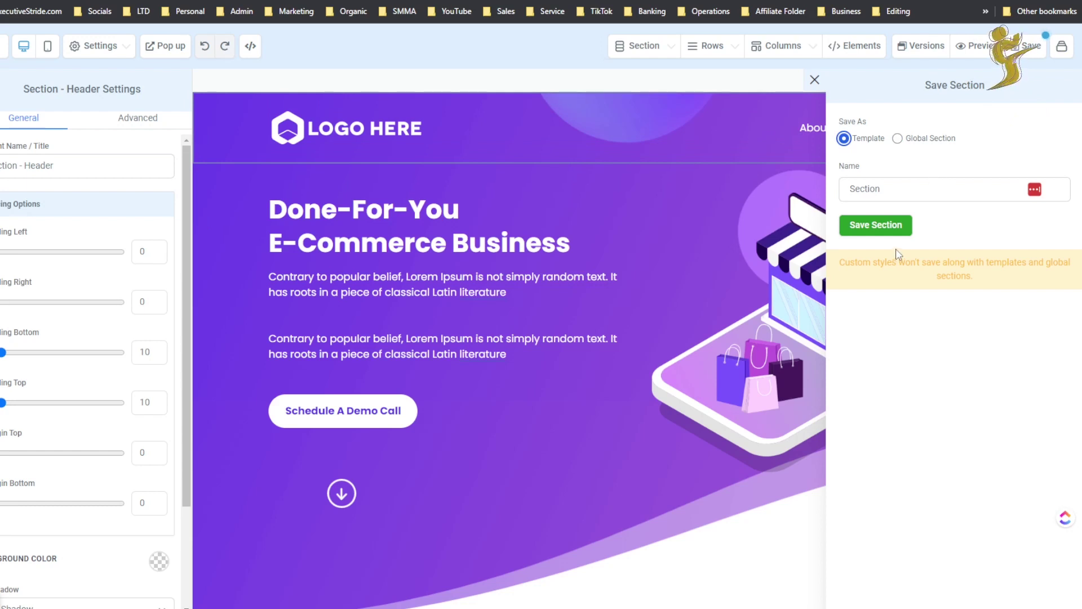
left_click(815, 80)
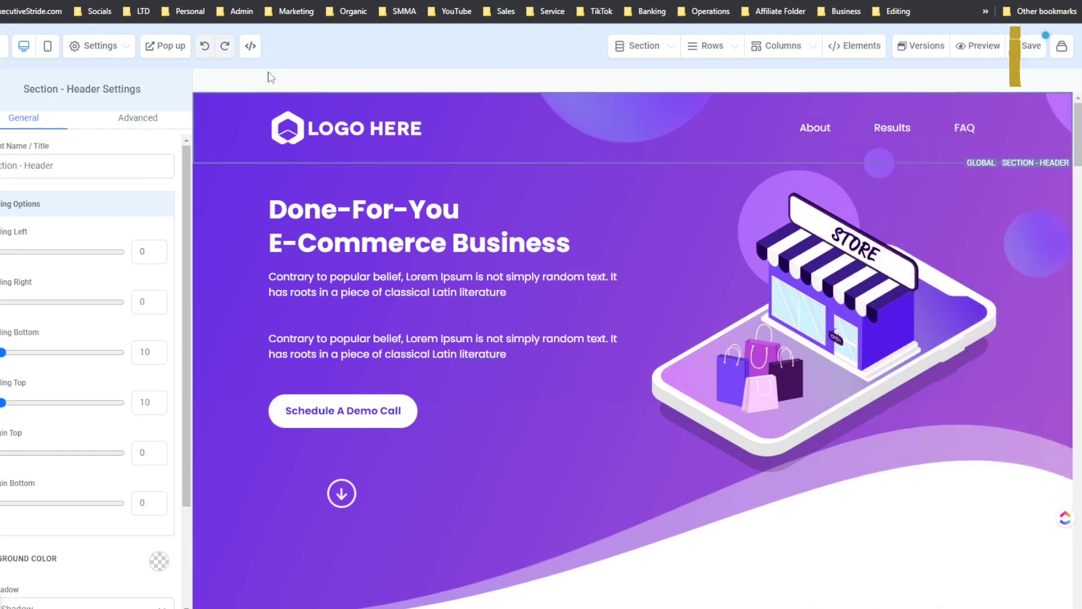
- Open the Manage Rows list, try to reorder the hero's first two-column row, and close the list
left_click(711, 48)
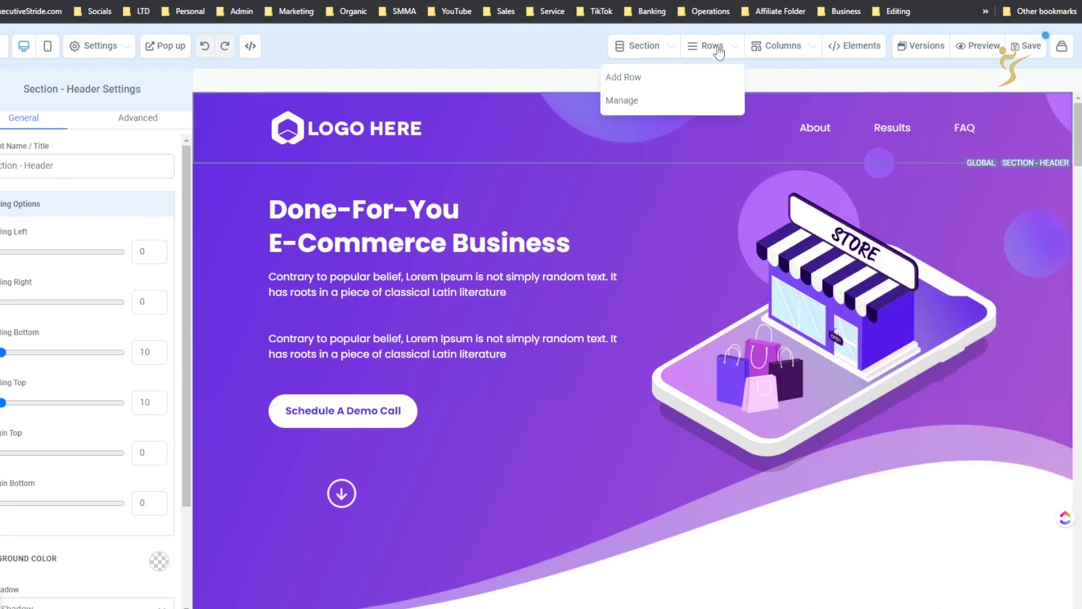
left_click(688, 100)
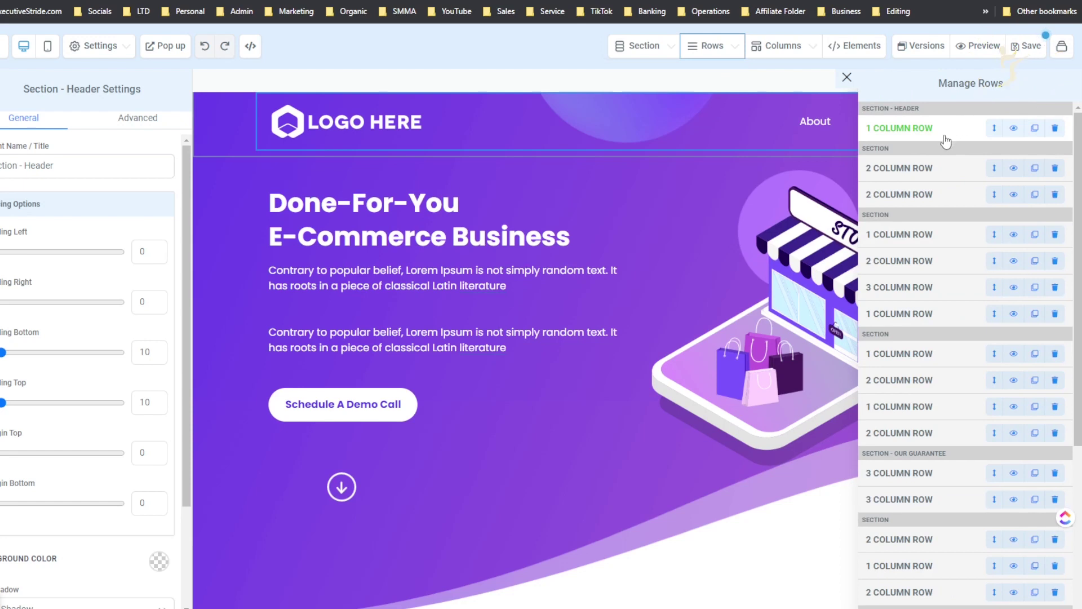
left_click(935, 169)
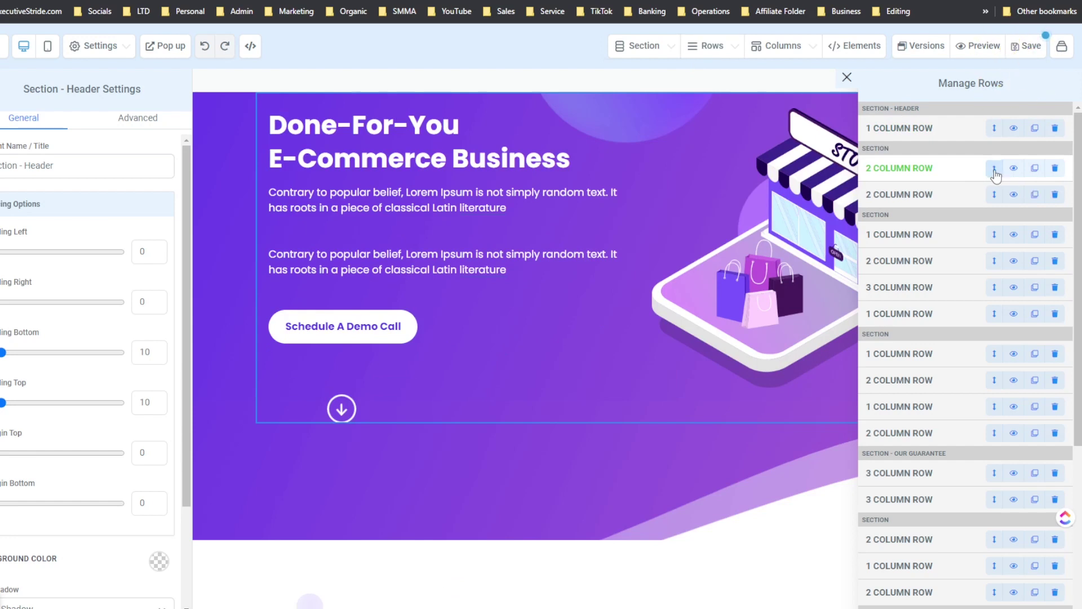
mouse_move(996, 175)
left_mouse_down()
mouse_move(993, 200)
mouse_move(1001, 174)
left_mouse_up()
mouse_move(990, 251)
left_mouse_down()
mouse_move(995, 265)
mouse_move(986, 236)
left_mouse_up()
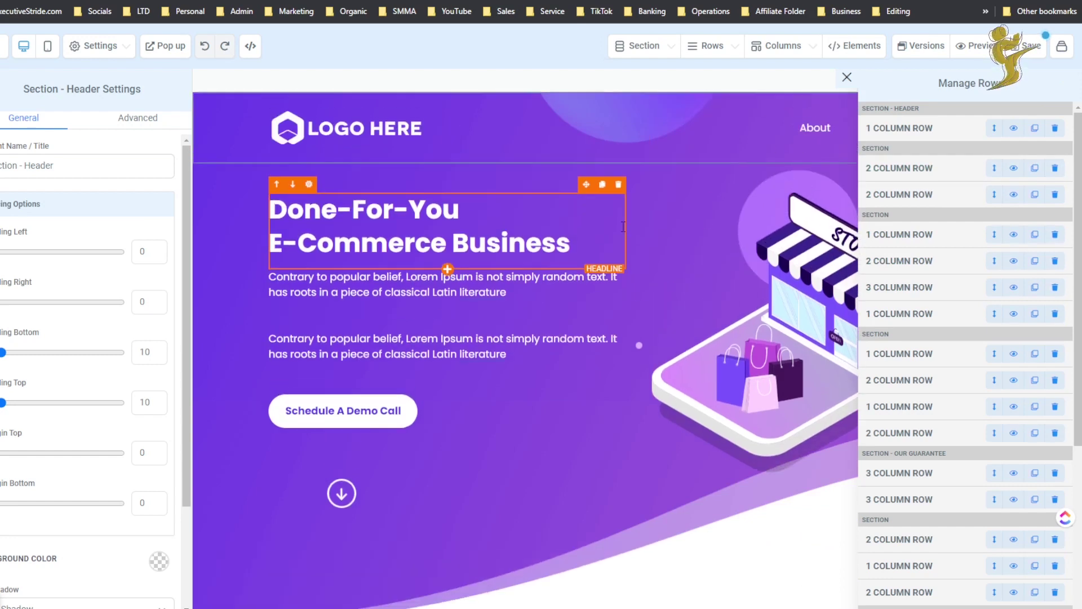
left_click(846, 77)
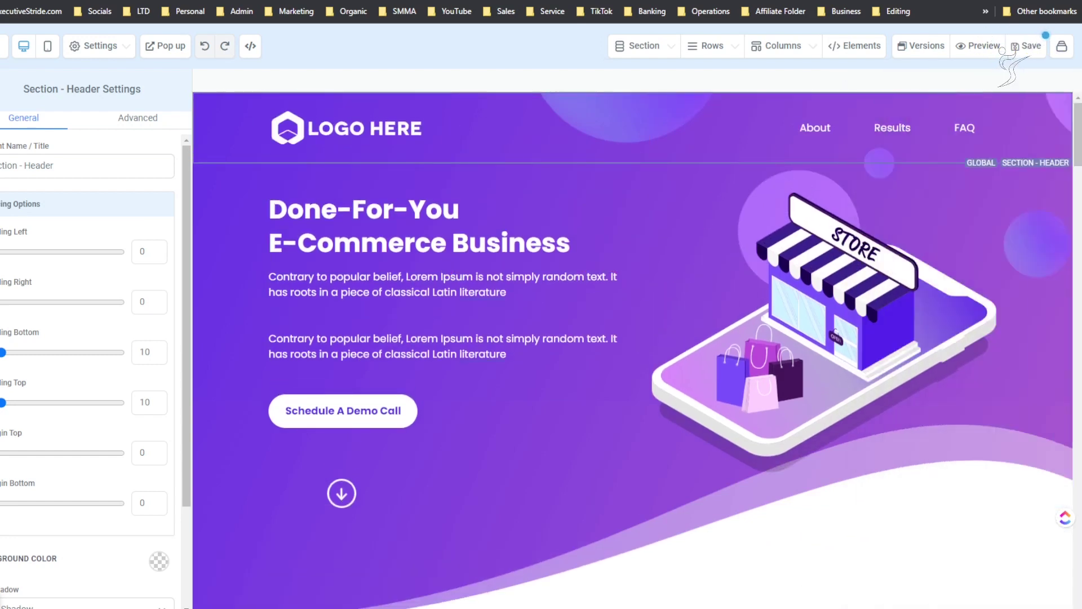
- Check how the rows are grouped by section in Manage Rows, and examine the hero and the section below it
mouse_move(967, 177)
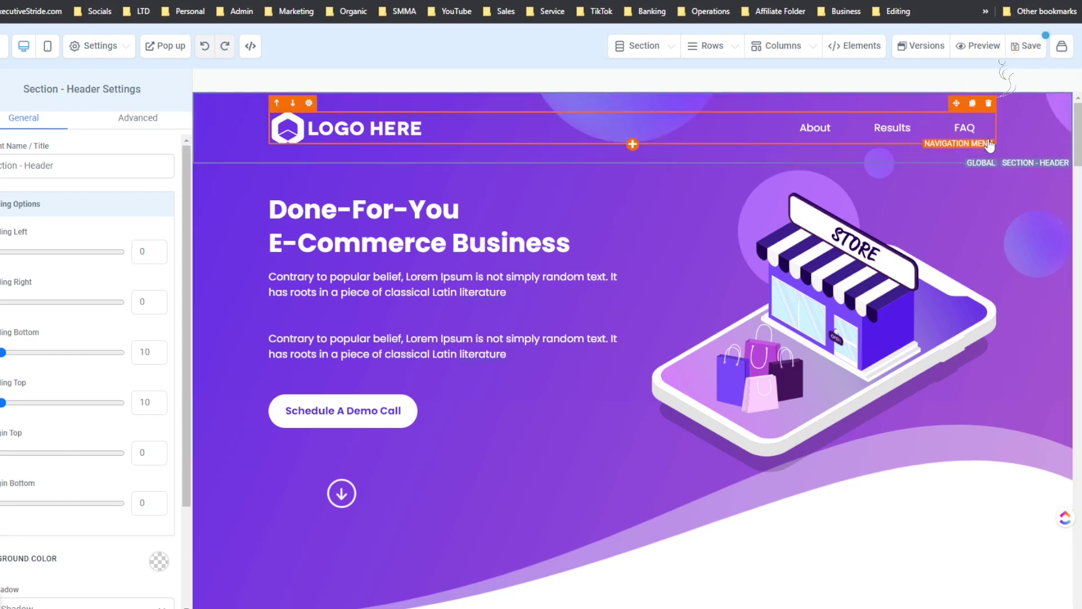
left_click(712, 48)
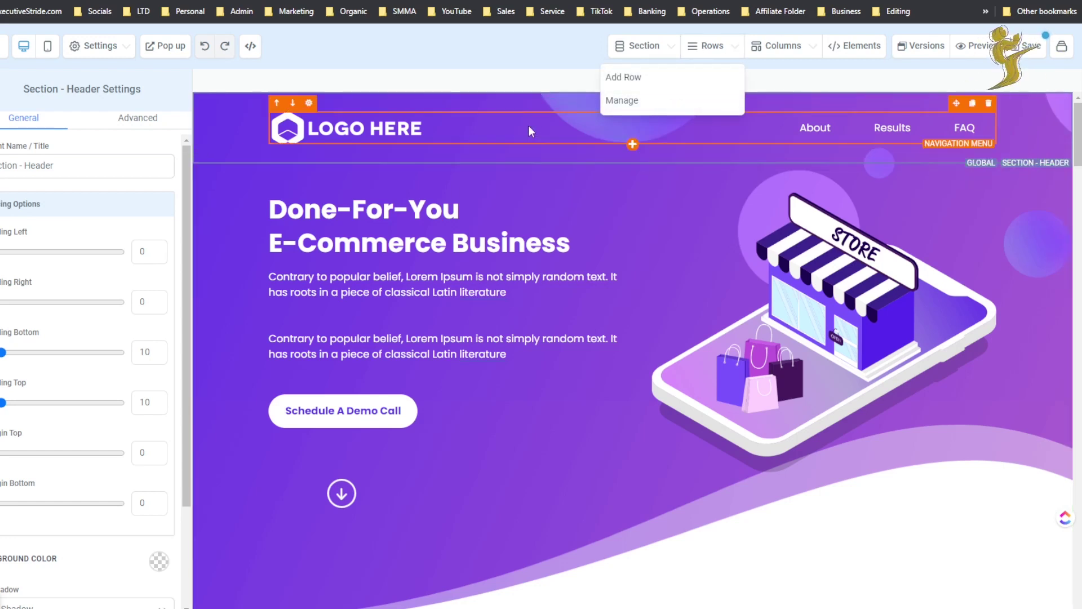
left_click(620, 100)
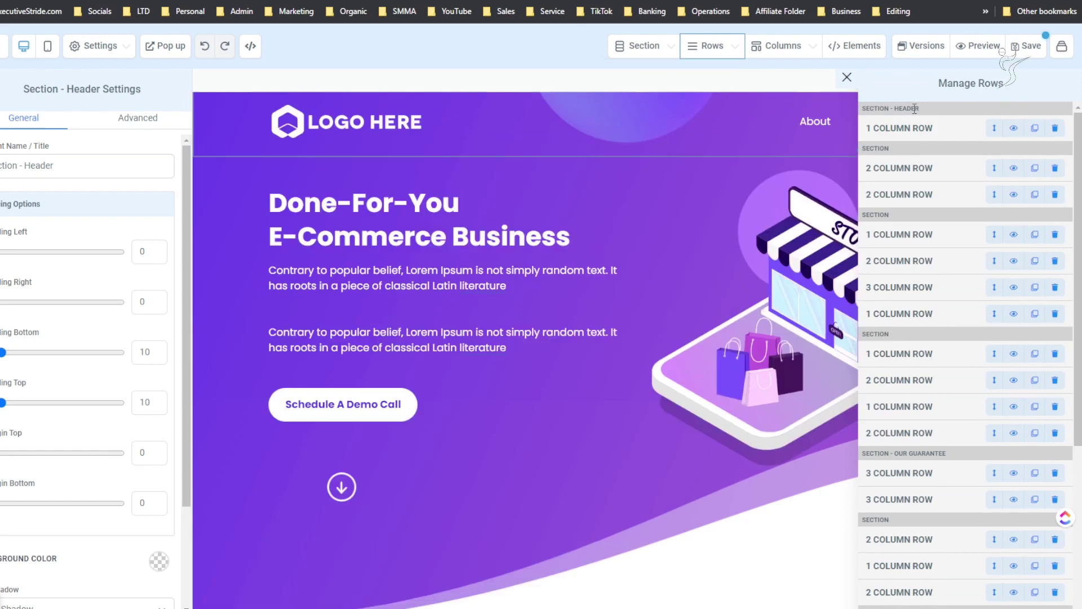
left_click(841, 82)
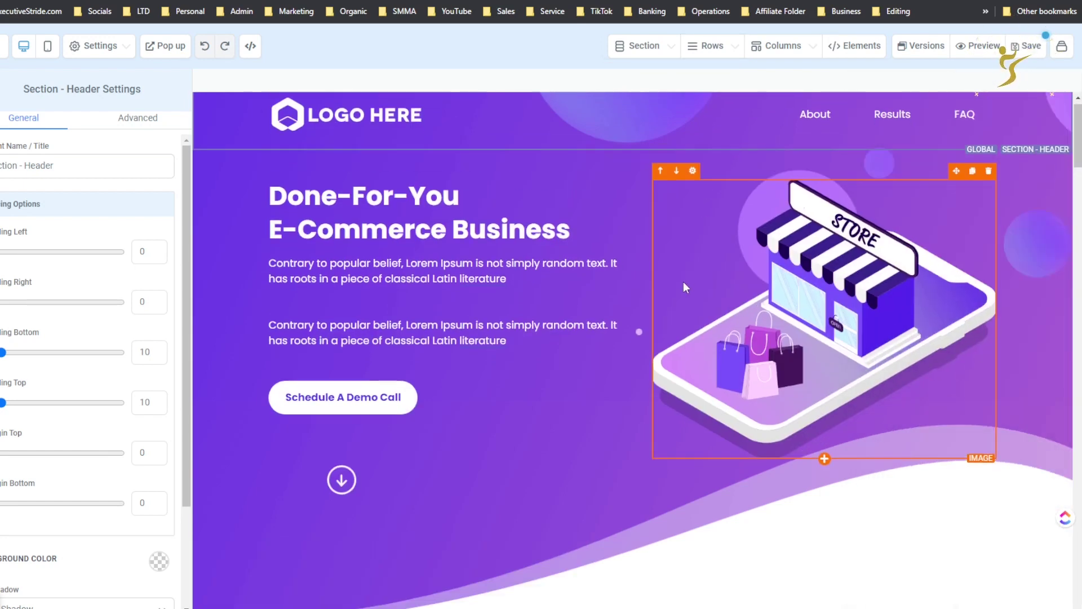
scroll(593, 419, "down", 2)
scroll(593, 419, "down", 3)
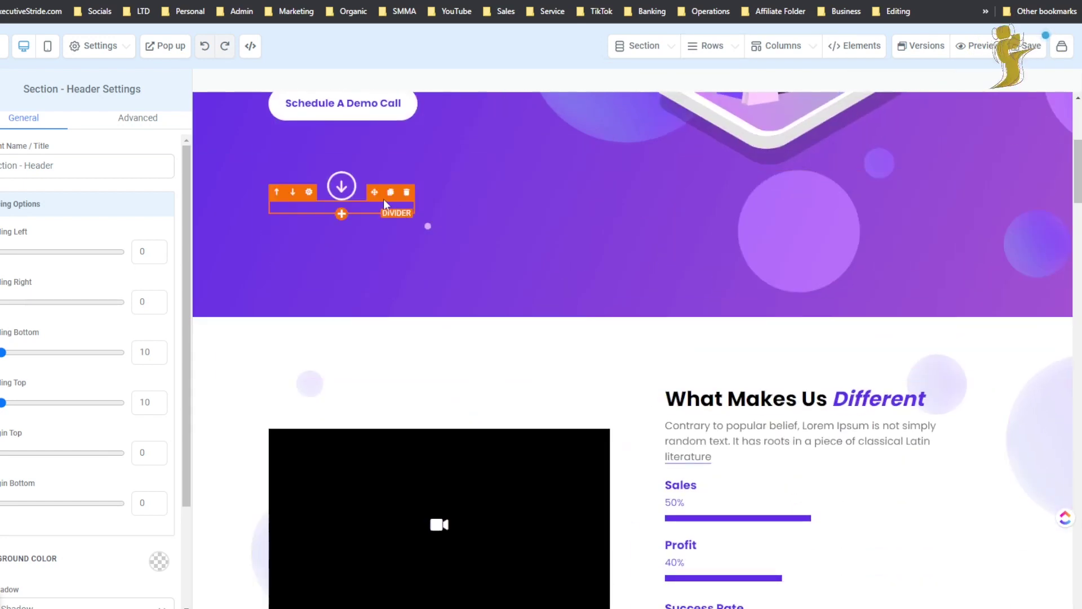
scroll(799, 364, "up", 5)
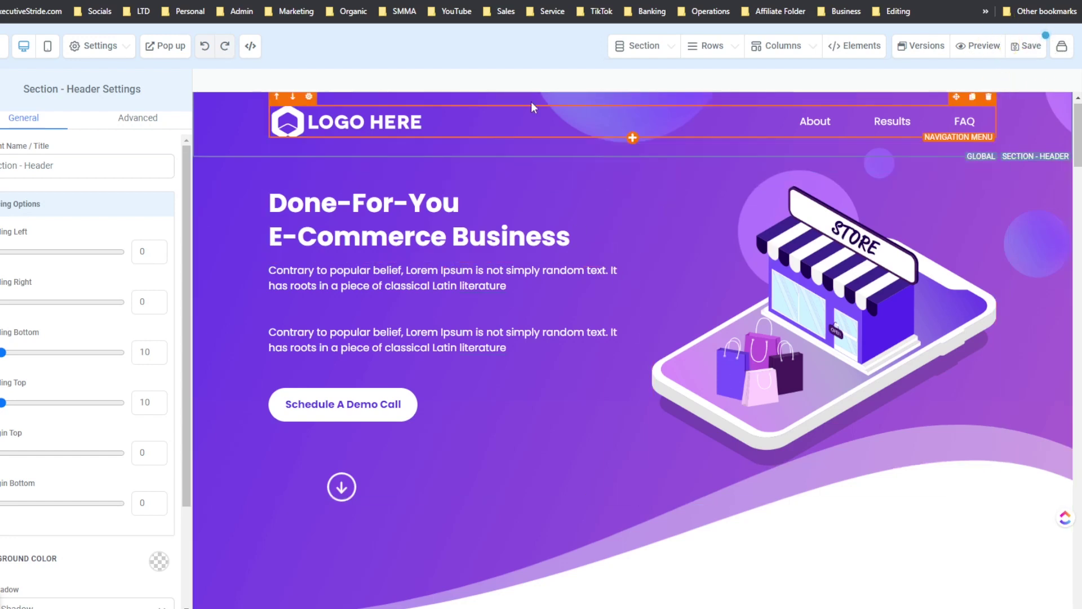
scroll(713, 359, "down", 2)
scroll(698, 333, "down", 4)
scroll(570, 290, "up", 6)
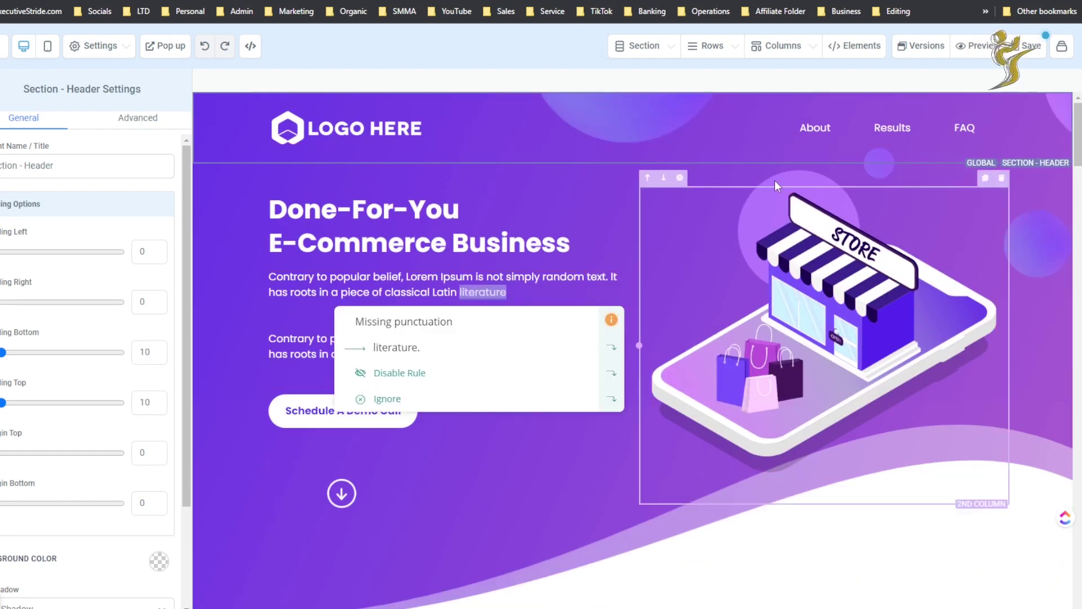
- Select the hero's store image and open the hero row's first-column settings through Manage Columns, checking its name and spacing options
left_click(843, 213)
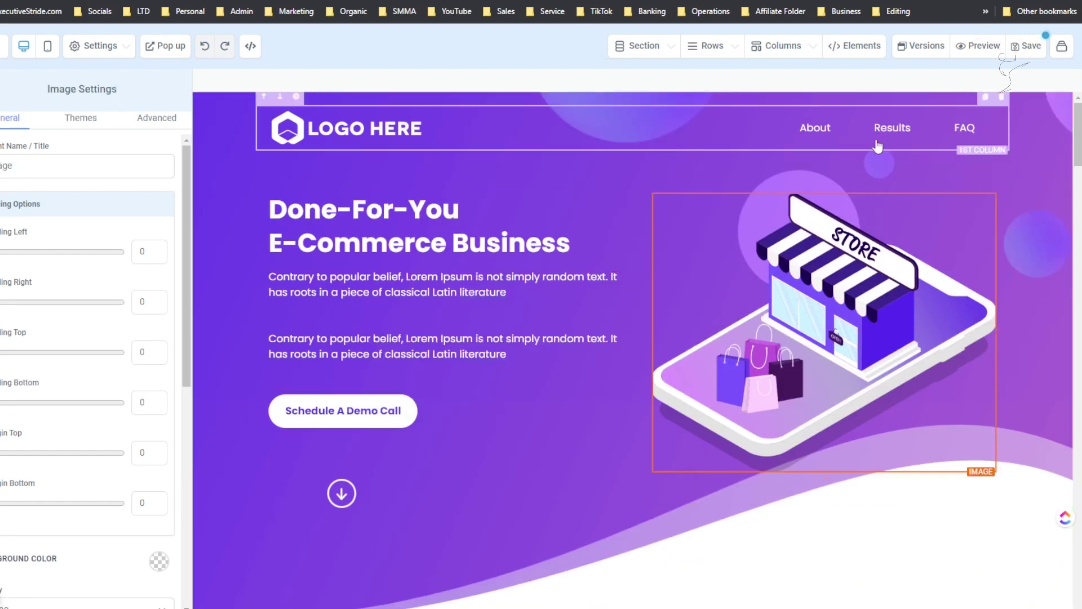
left_click(665, 51)
left_click(784, 45)
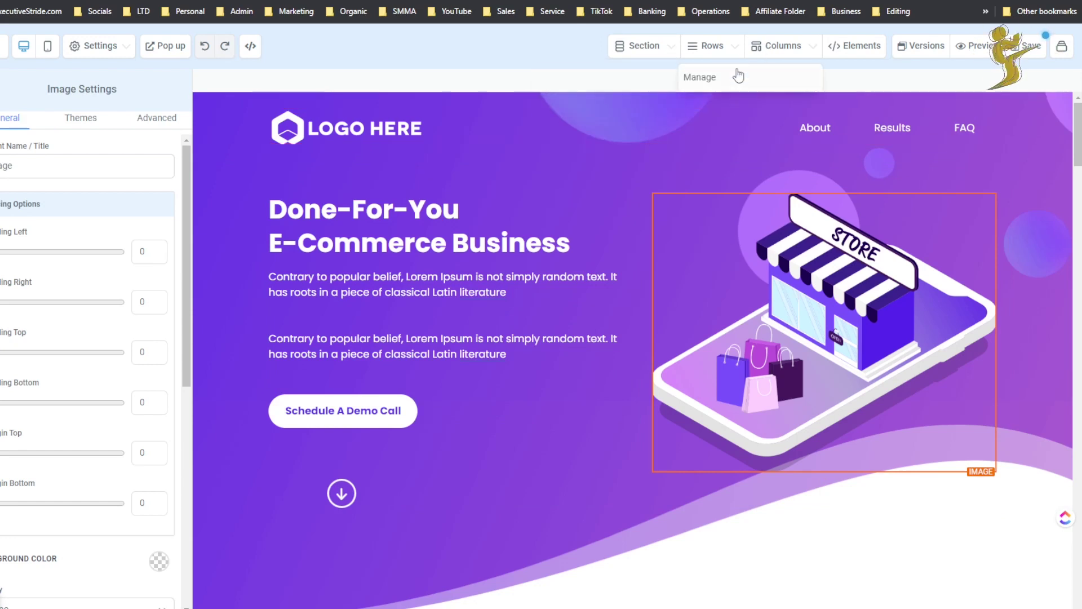
left_click(734, 78)
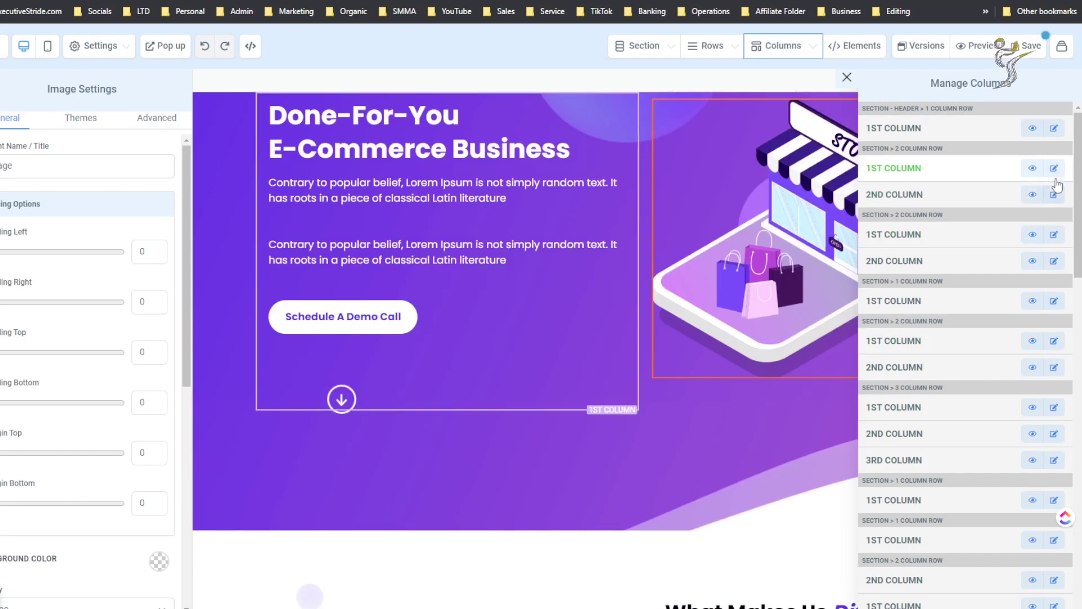
left_click(1054, 170)
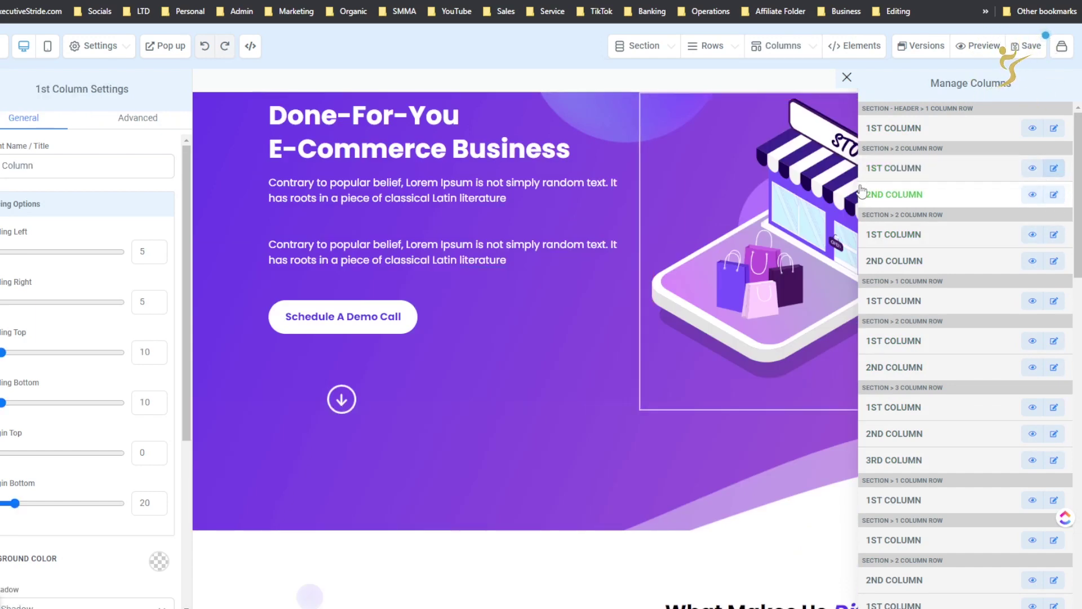
triple_click(17, 204)
left_click_drag(33, 165, 21, 166)
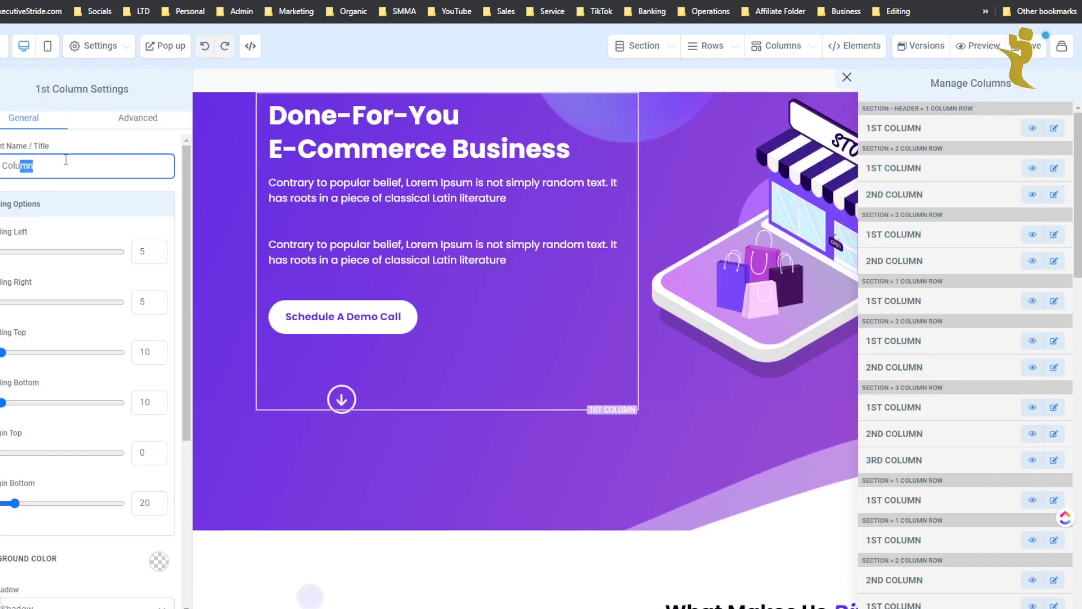
- Open the settings of the header's one-column row through Manage Rows and select its title text
left_click(731, 52)
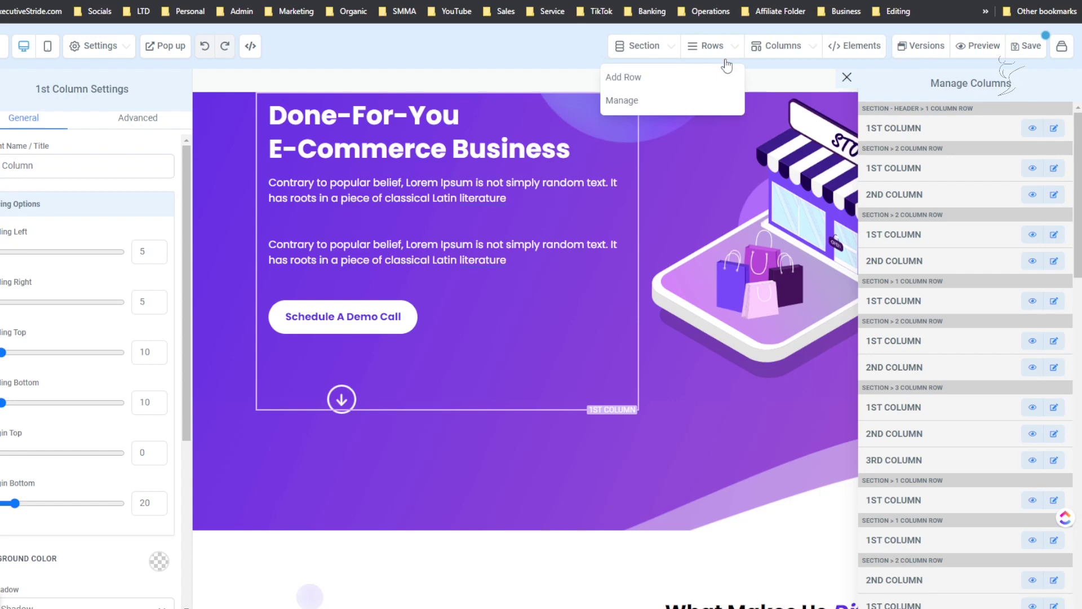
left_click(678, 100)
left_click(885, 126)
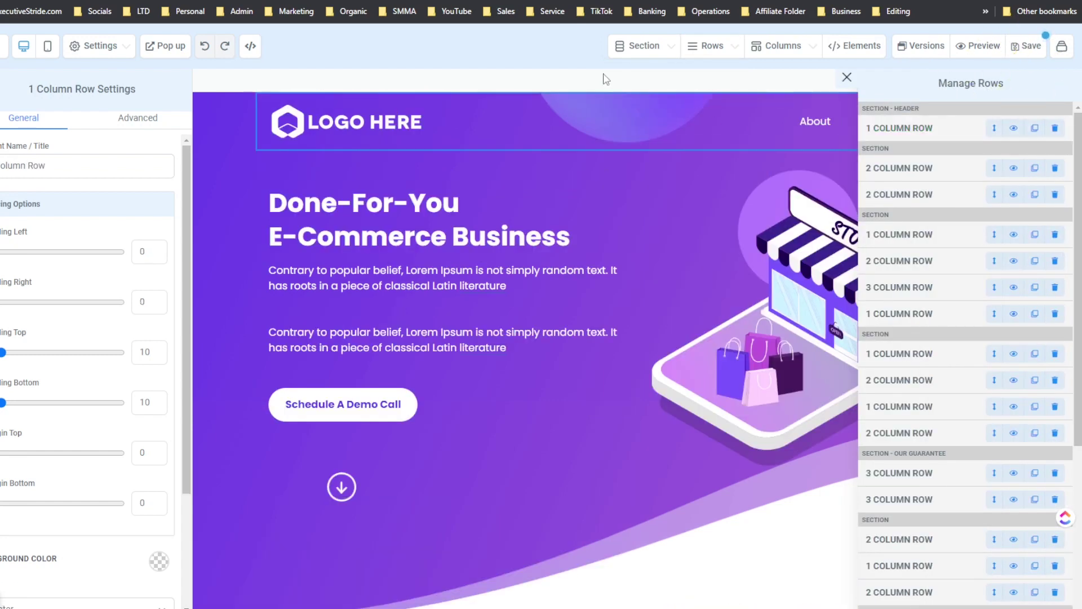
triple_click(96, 167)
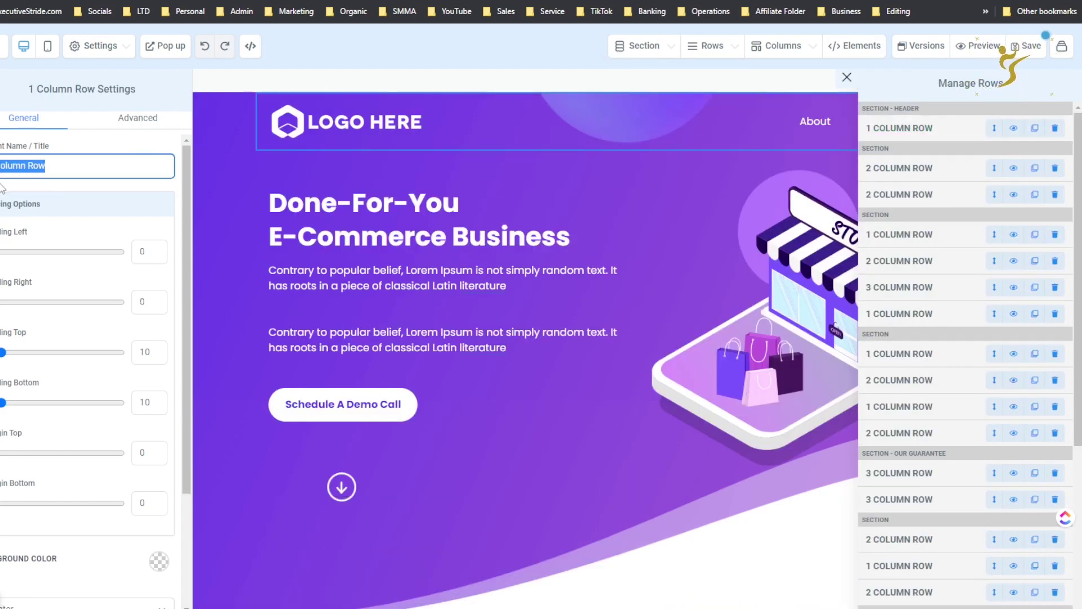
- View the Manage Sections list and open the hero headline's settings through Manage Elements
left_click(618, 50)
left_click(592, 100)
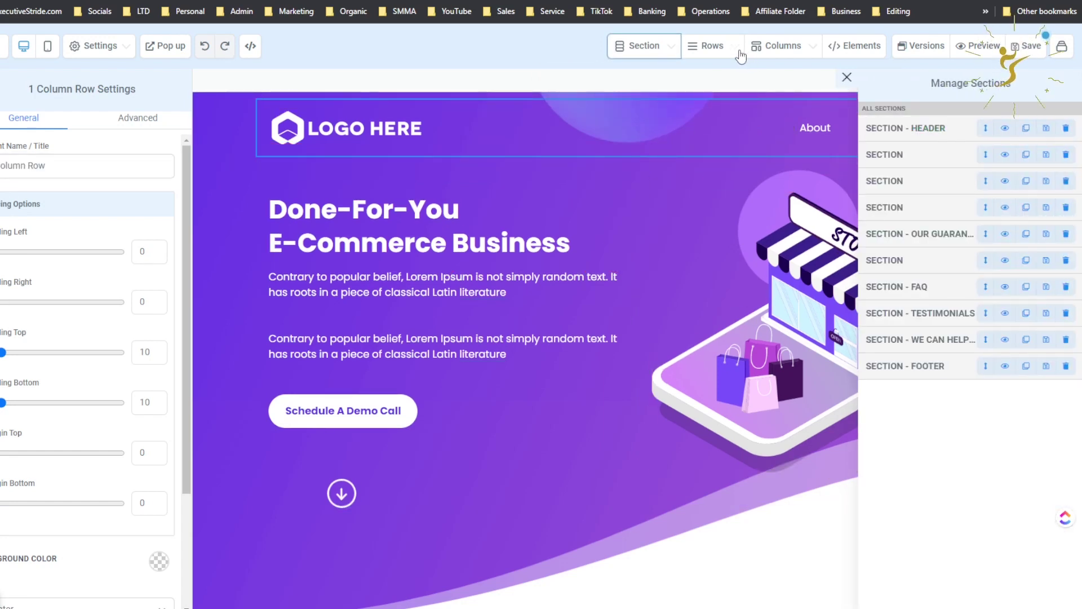
left_click(851, 48)
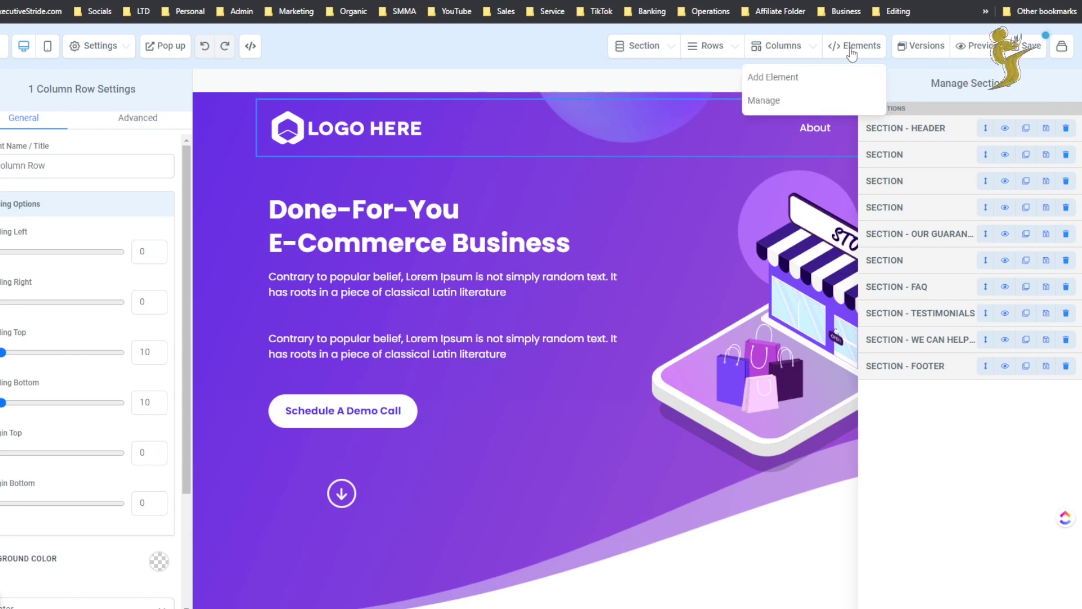
left_click(789, 102)
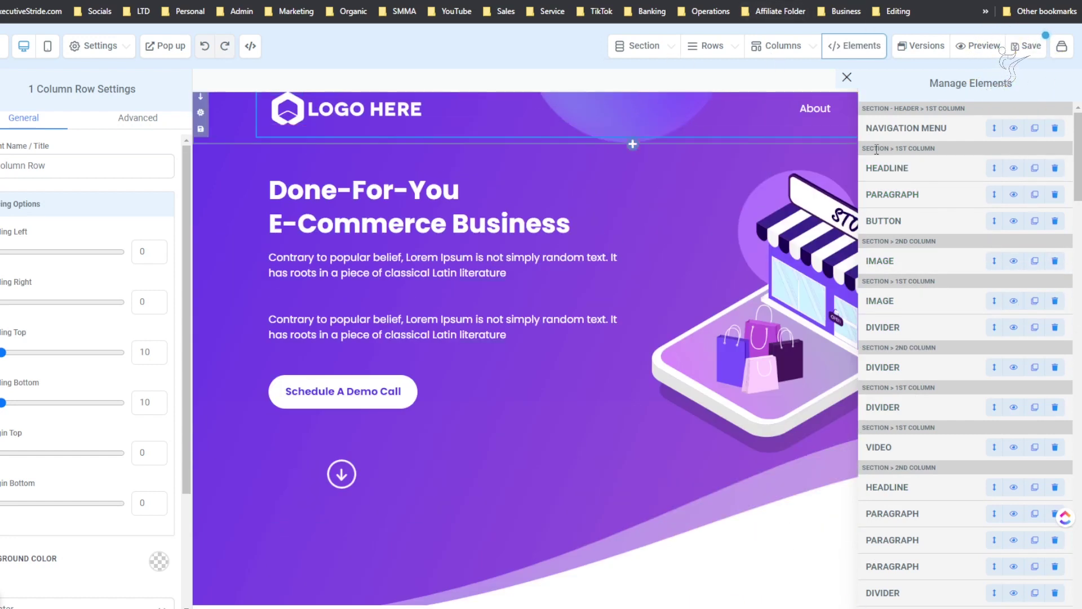
left_click(887, 168)
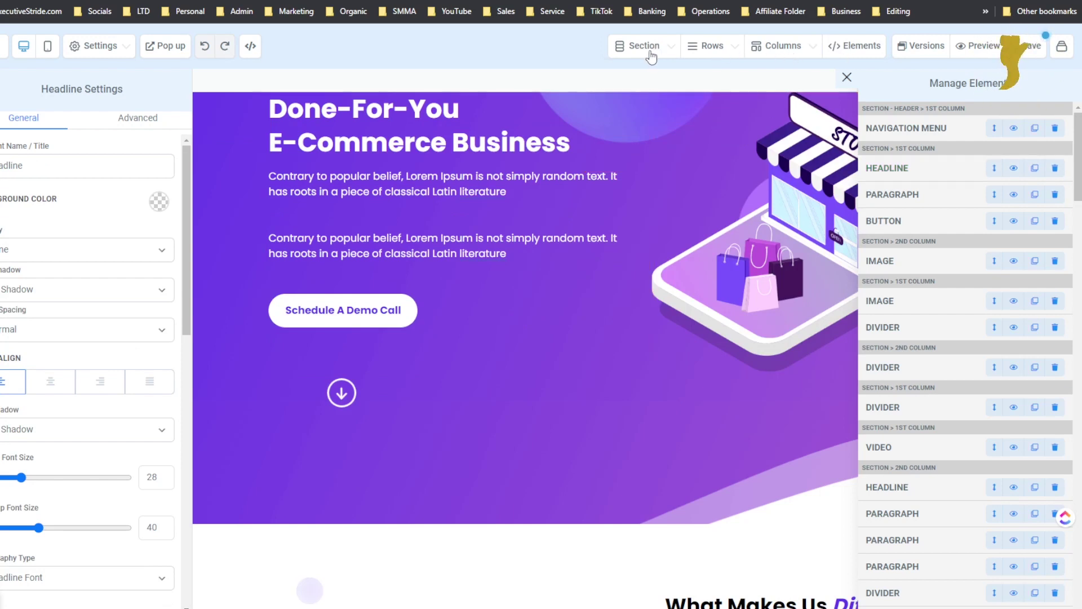
- Select the one-column row in the page header and review its spacing options
scroll(659, 206, "up", 2)
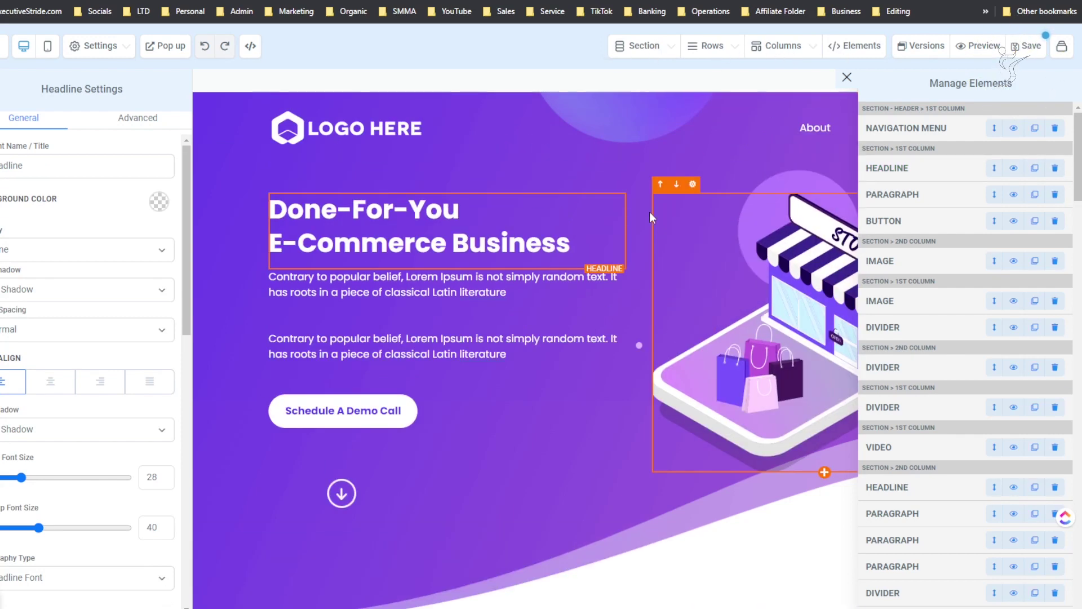
left_click(487, 153)
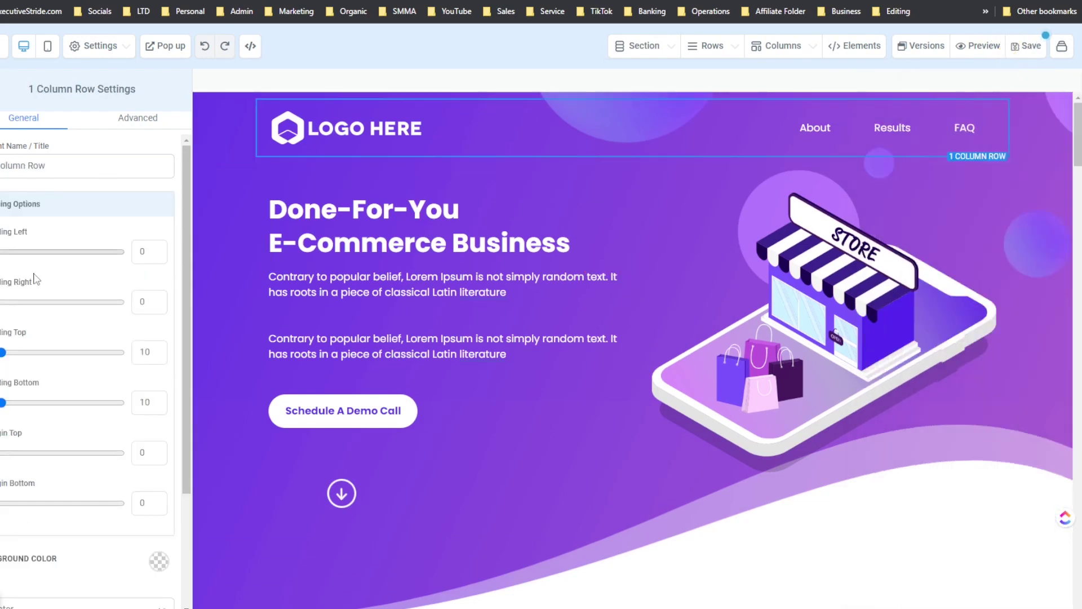
scroll(62, 361, "down", 3)
scroll(96, 366, "up", 3)
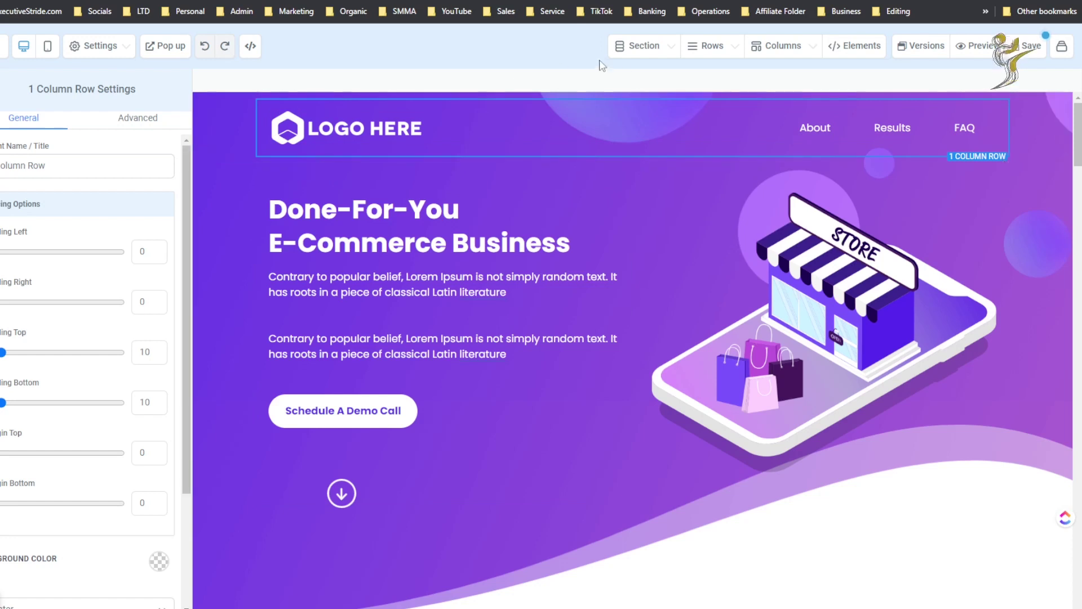
- Open the header section's settings through Manage Sections and check its name and spacing options
left_click(669, 51)
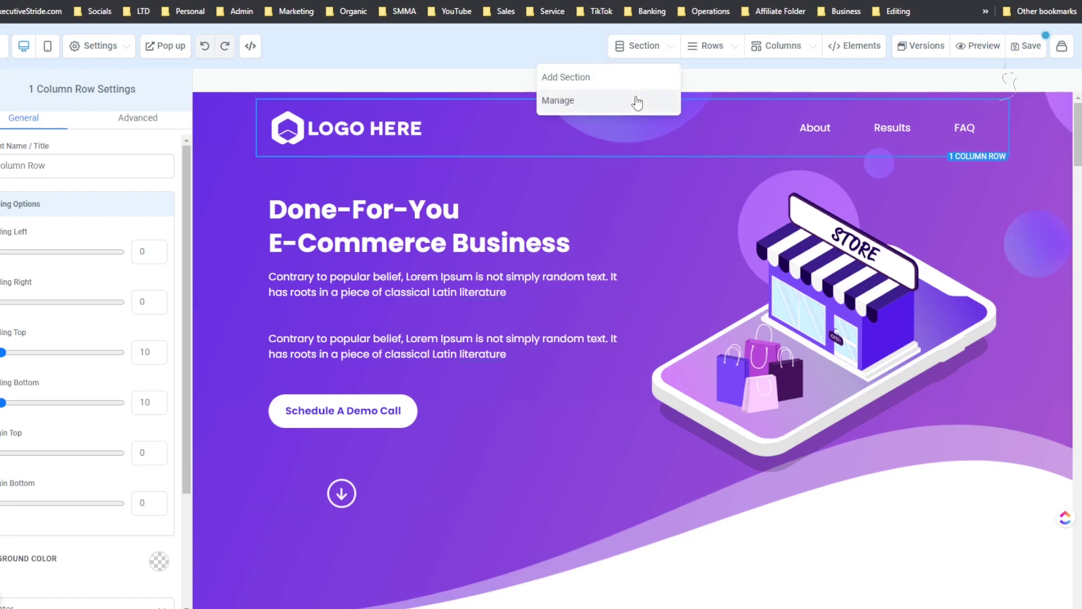
left_click(637, 103)
left_click(895, 138)
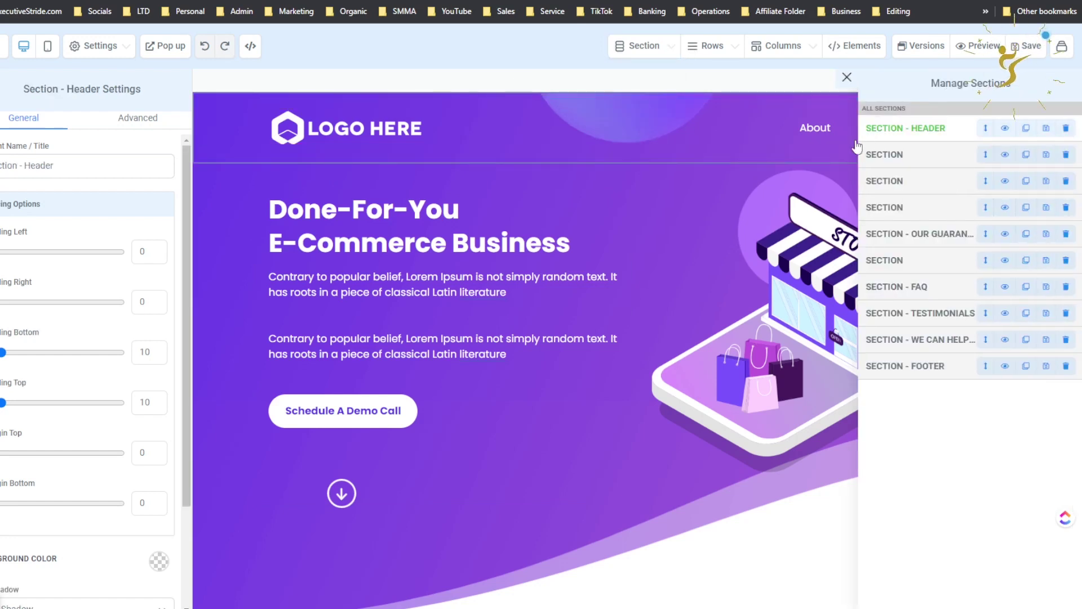
left_click(46, 165)
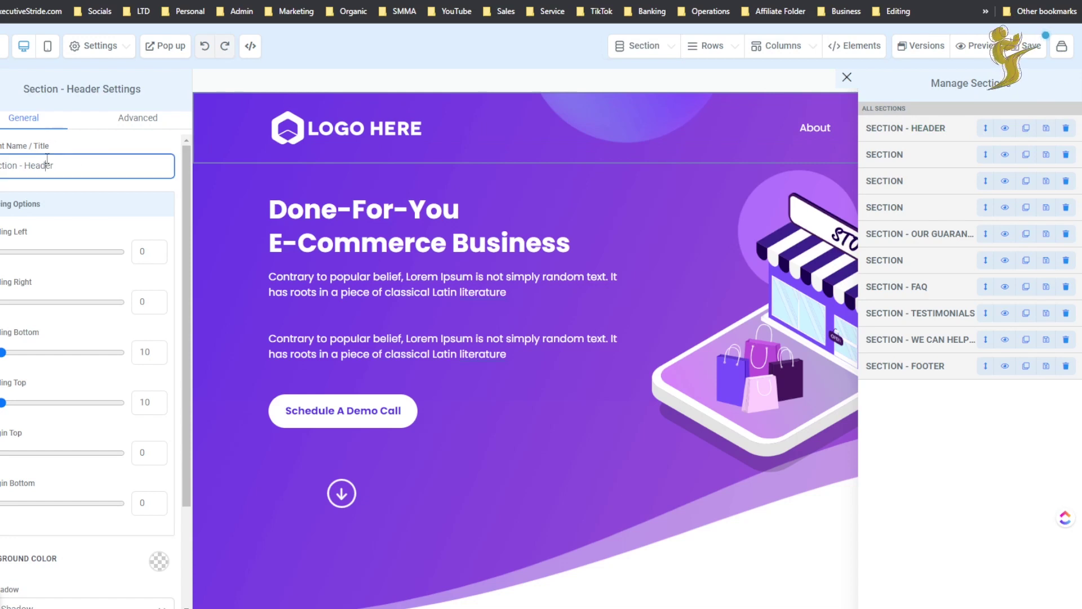
scroll(40, 222, "down", 1)
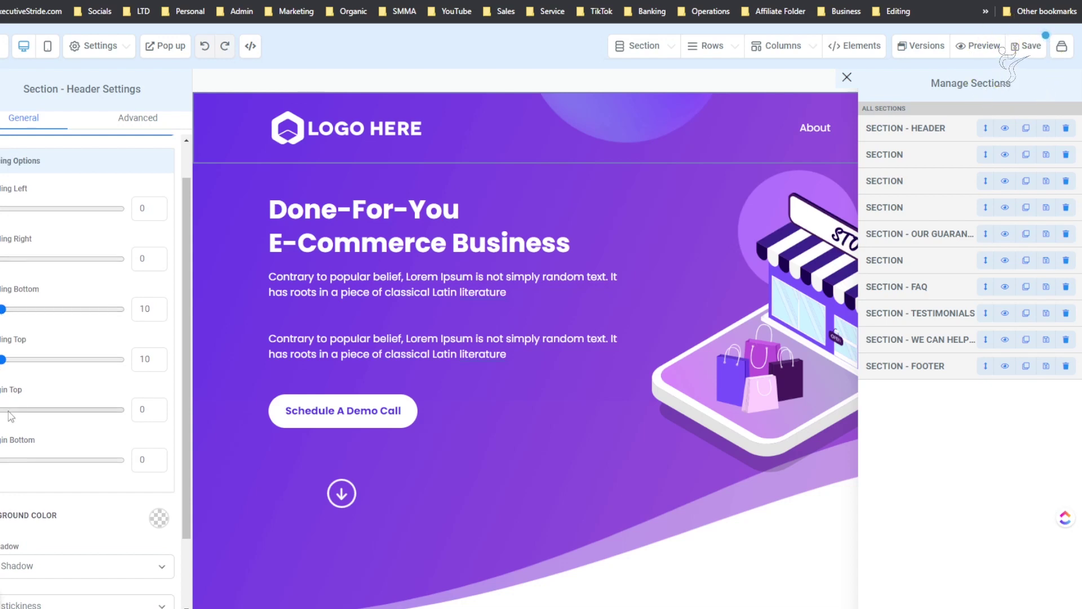
- Try the header section's four padding controls, setting the left padding to 1
mouse_move(3, 210)
left_mouse_down()
mouse_move(130, 217)
mouse_move(2, 214)
left_mouse_up()
mouse_move(1, 259)
left_mouse_down()
mouse_move(118, 258)
mouse_move(1, 258)
left_mouse_up()
mouse_move(2, 308)
left_mouse_down()
mouse_move(151, 305)
mouse_move(3, 317)
left_mouse_up()
mouse_move(2, 359)
left_mouse_down()
mouse_move(72, 361)
mouse_move(3, 363)
left_mouse_up()
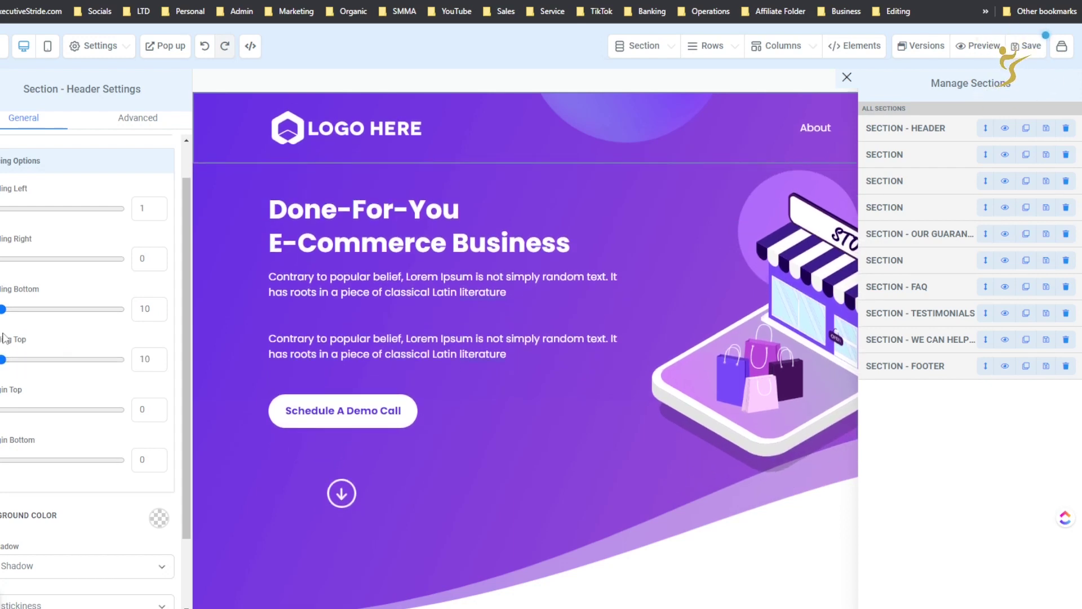
- Try a top margin of 26 on the header section and return it to 0
left_click_drag(2, 409, 24, 410)
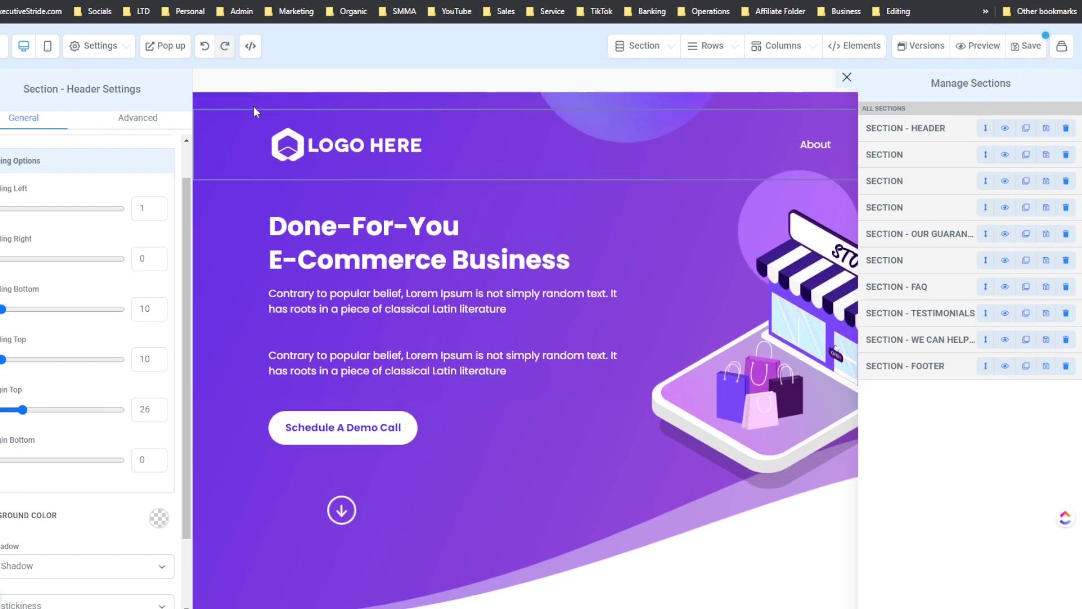
left_click_drag(22, 409, 3, 410)
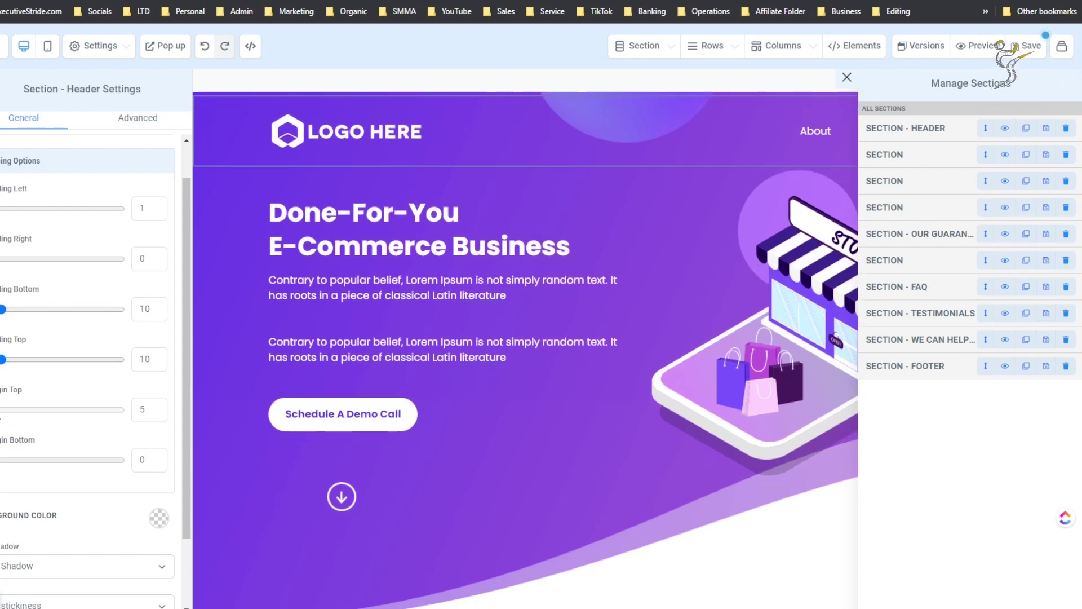
left_click_drag(2, 411, 0, 411)
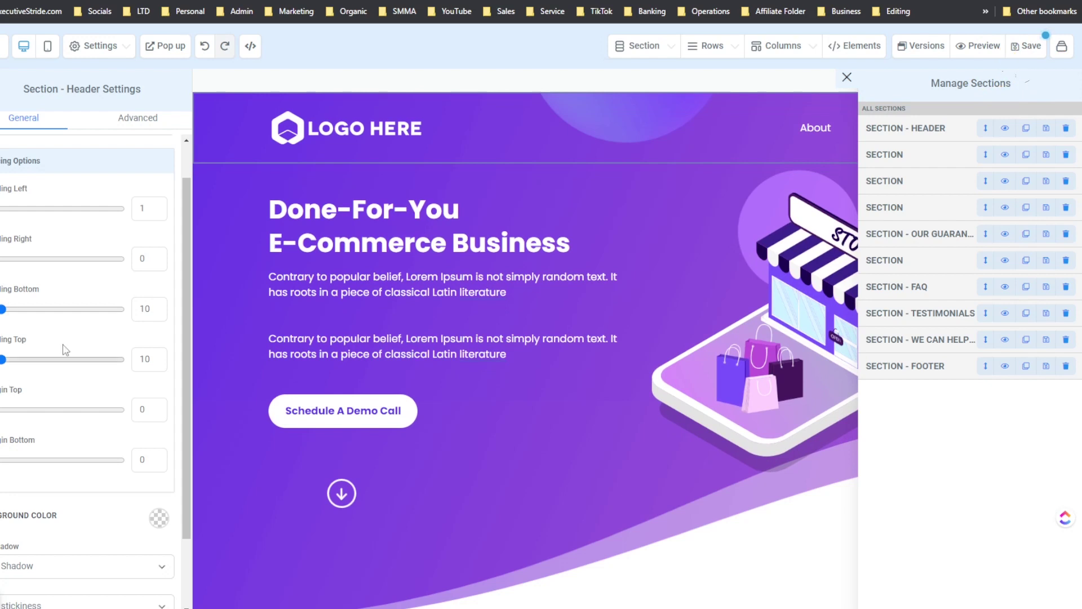
- Try defining a custom background color for the header section with hex #1F00FF and 0.5 opacity, and cancel the custom color
scroll(65, 350, "down", 2)
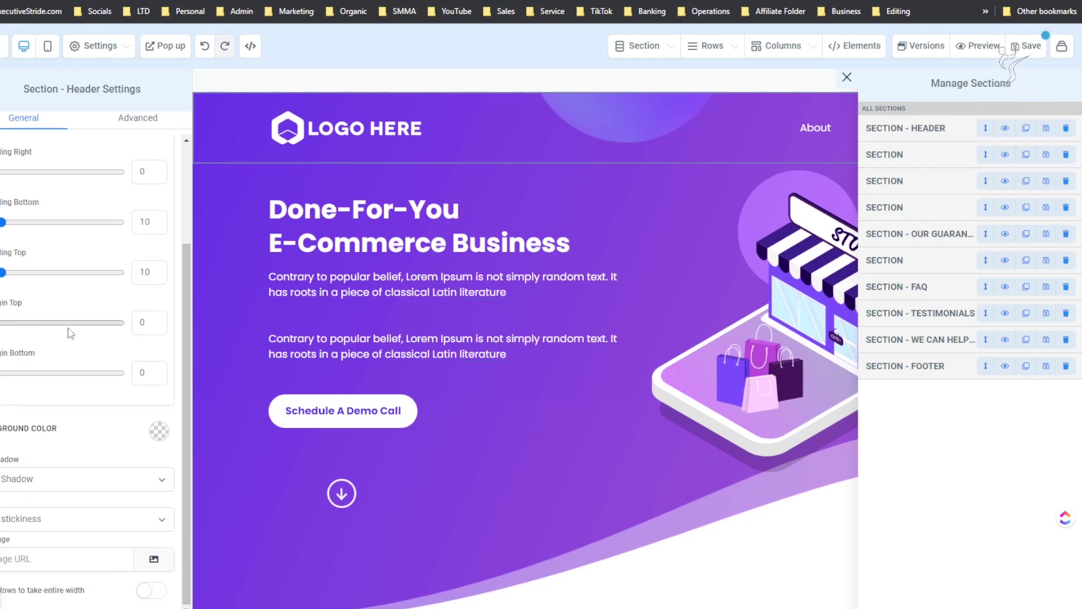
left_click(160, 432)
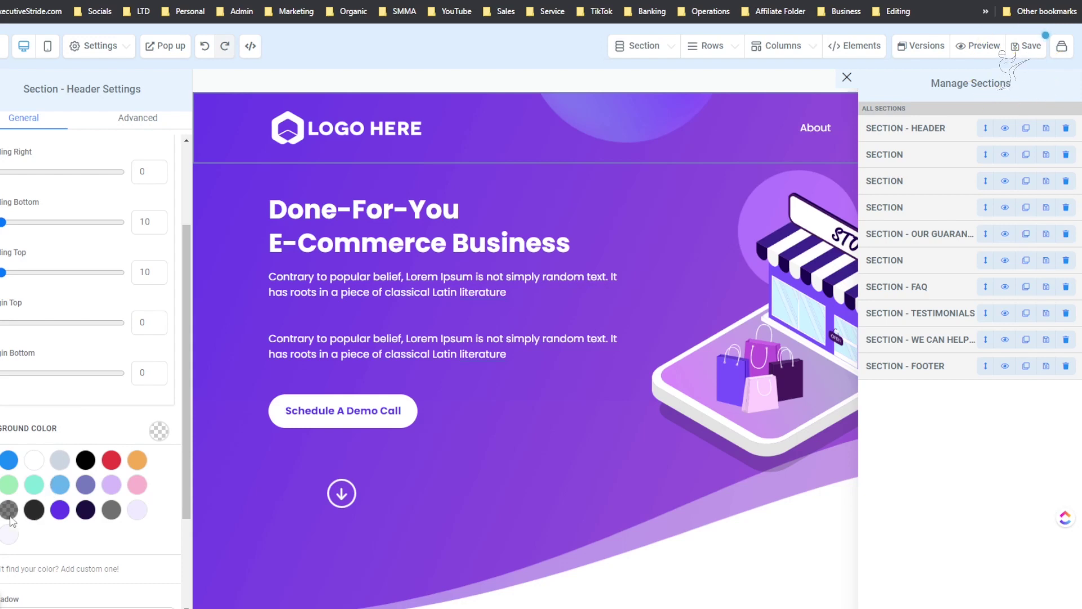
scroll(56, 481, "down", 2)
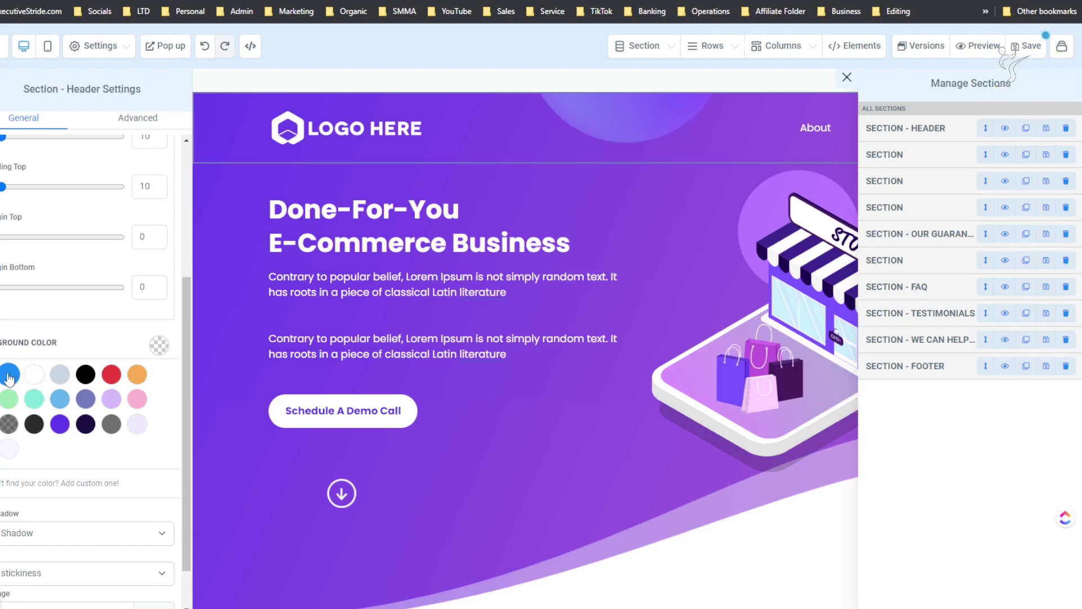
left_click(27, 486)
left_click_drag(23, 495, 34, 505)
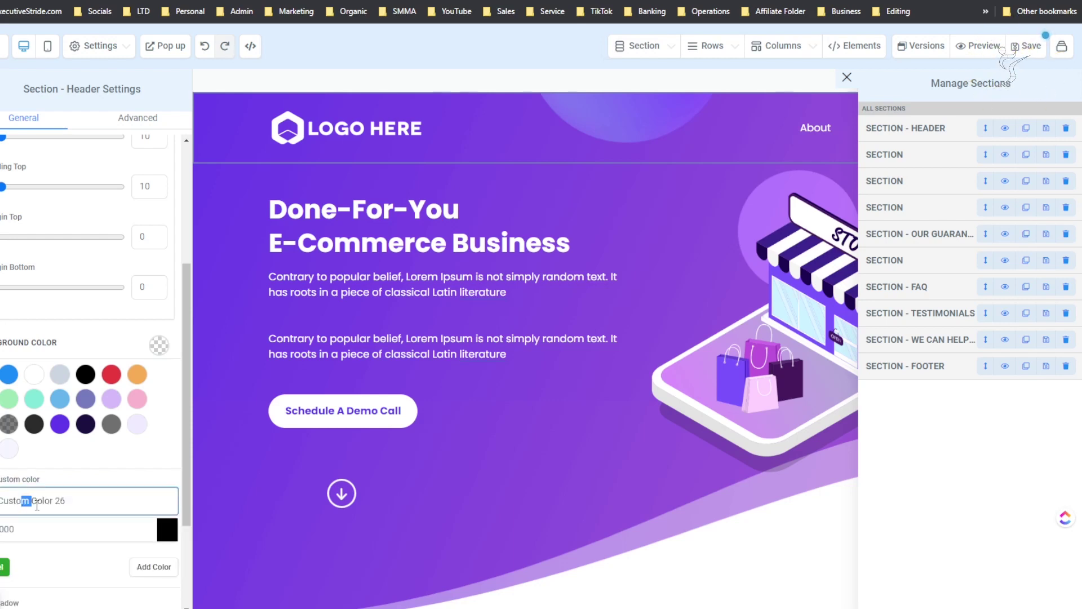
scroll(70, 502, "down", 2)
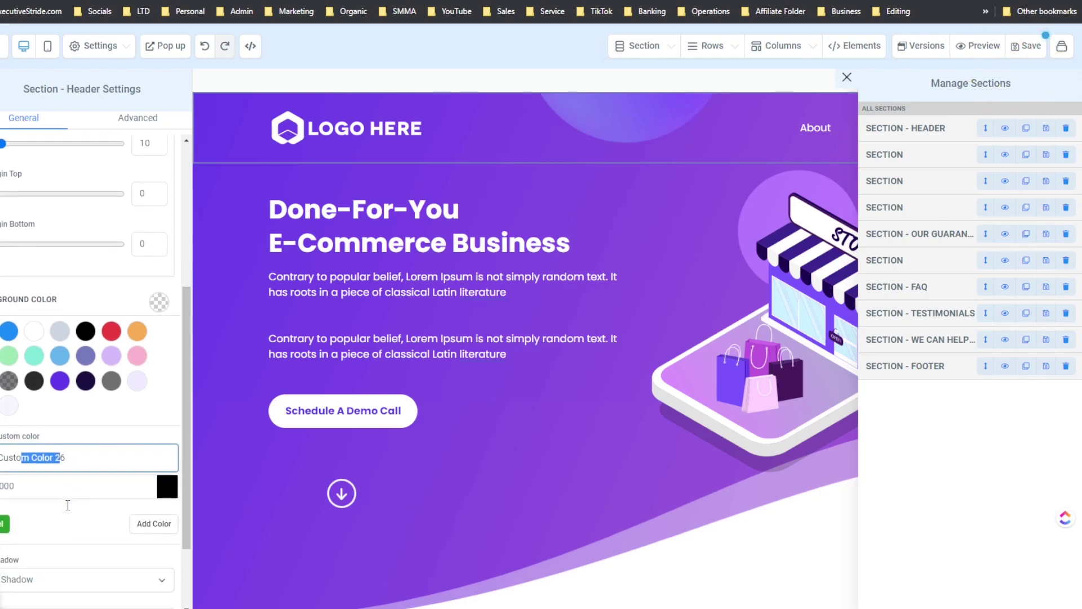
left_click(24, 444)
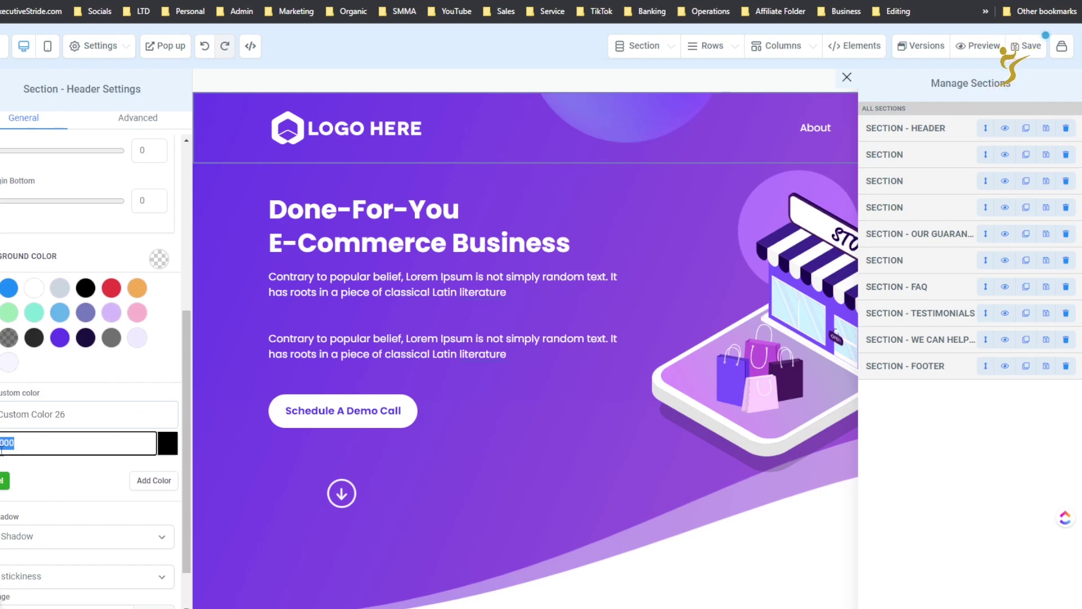
left_click(167, 443)
scroll(107, 482, "down", 2)
left_click_drag(101, 485, 129, 435)
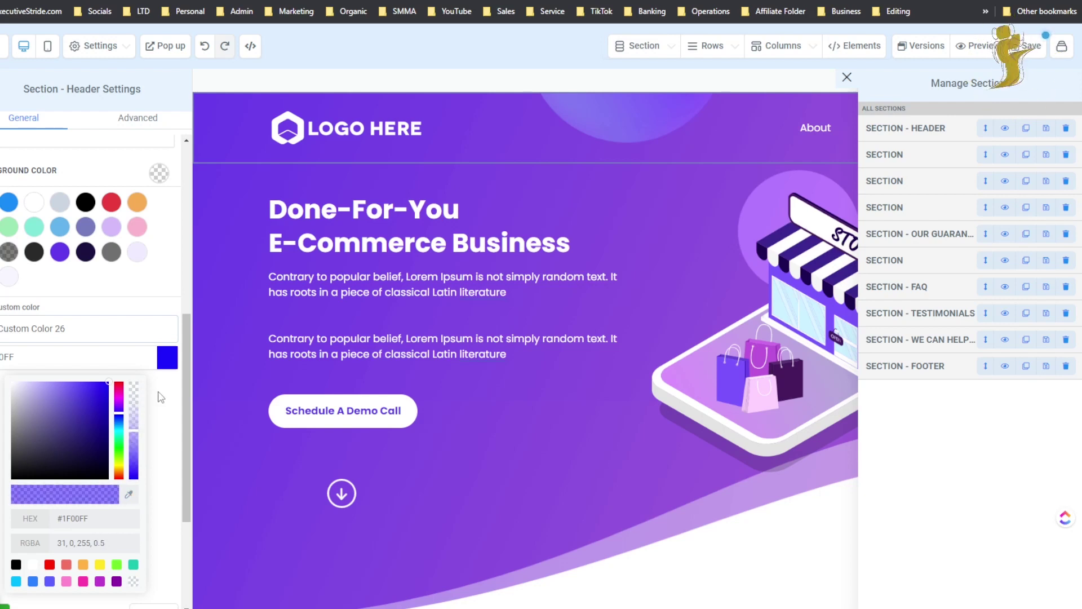
scroll(107, 529, "down", 3)
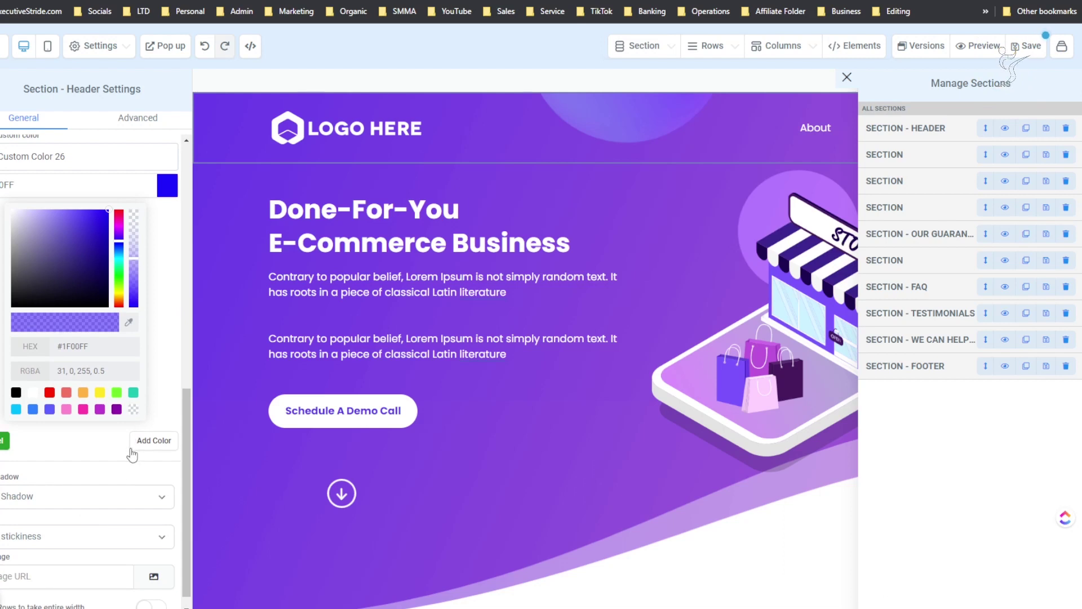
left_click(8, 442)
- Try the dark navy and red palette colors as the header section's background and clear the color
left_click(86, 357)
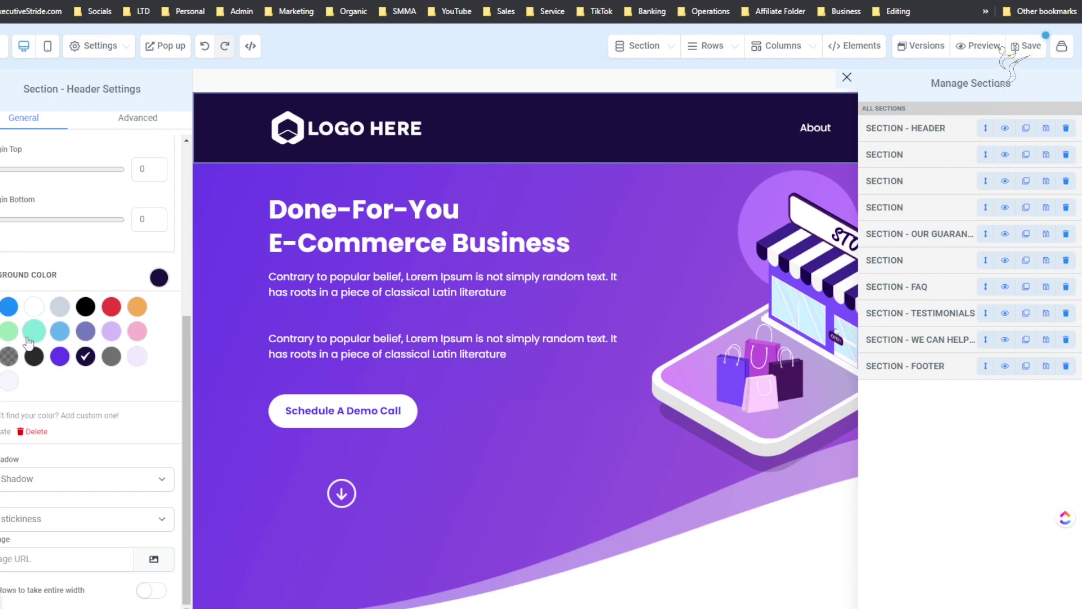
scroll(28, 342, "up", 1)
left_click(111, 321)
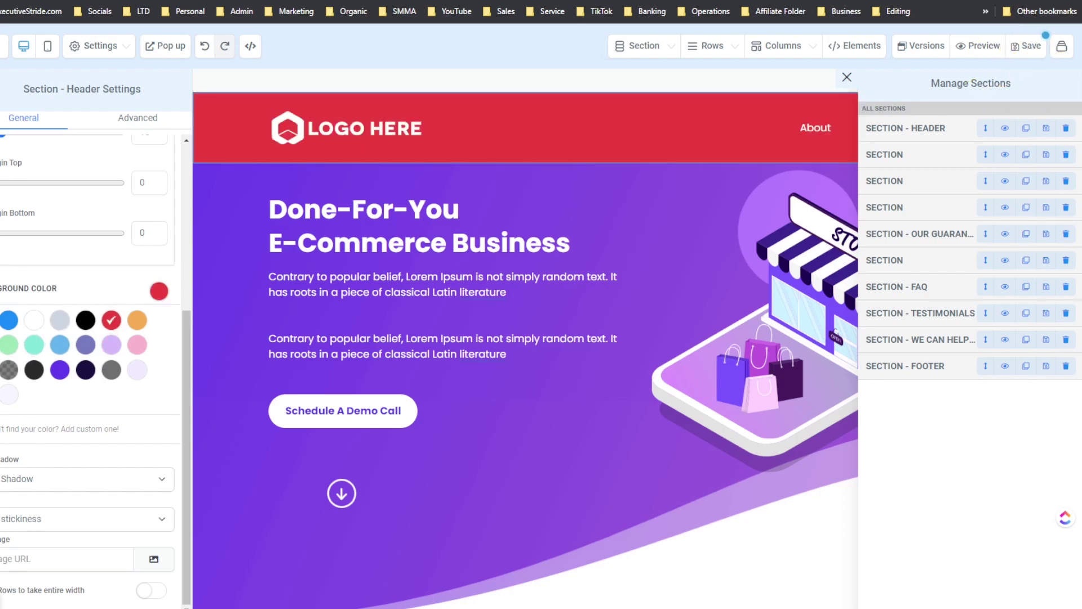
left_click(111, 321)
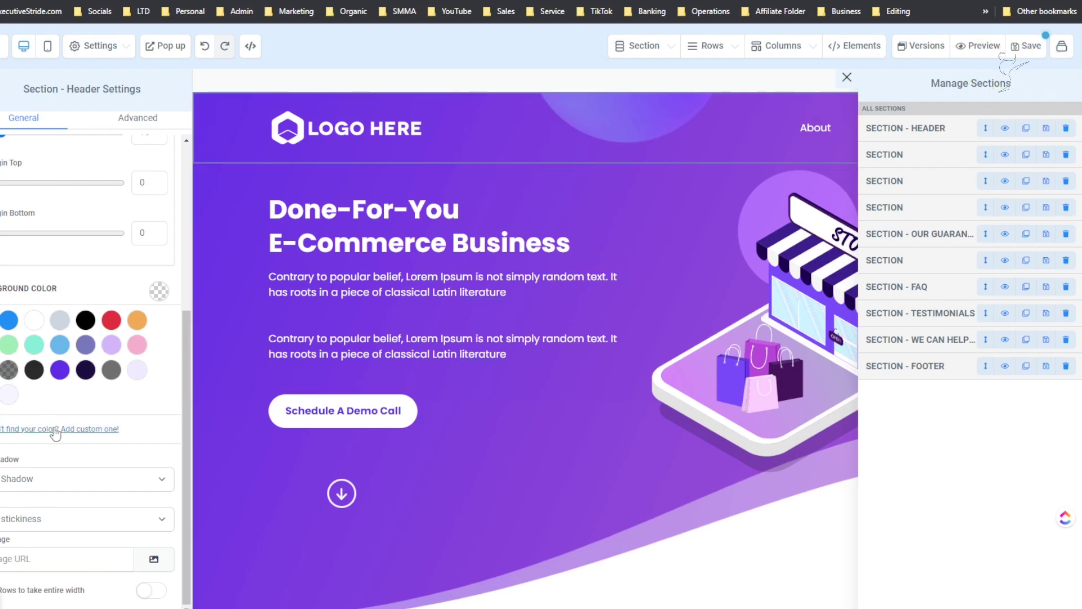
- Check the header section's shadow choices and set its stickiness to stick to top on scroll
left_click(63, 478)
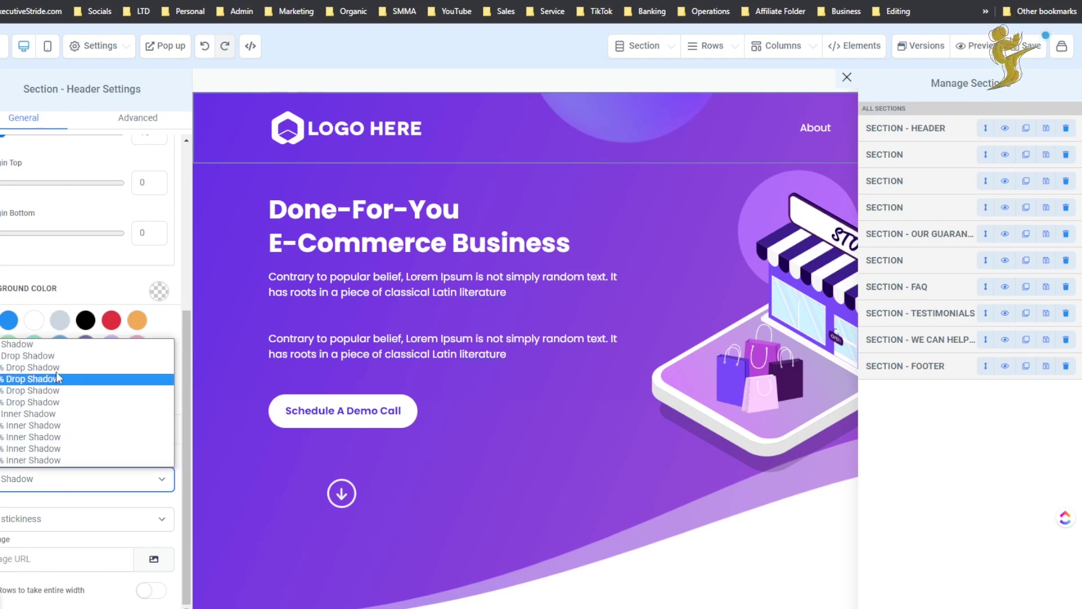
left_click(29, 484)
left_click(28, 518)
scroll(435, 358, "down", 15)
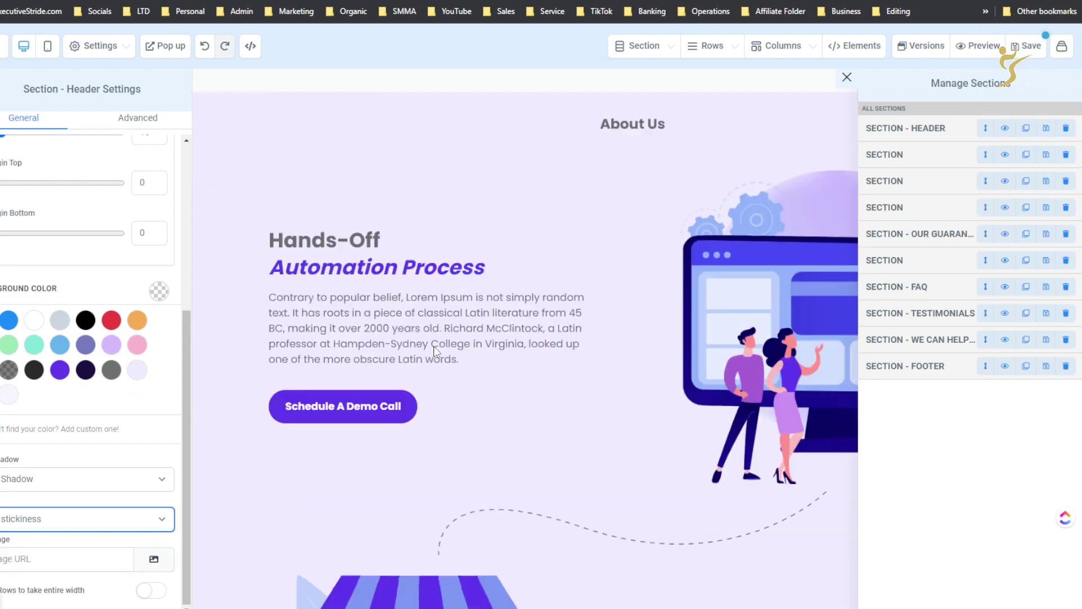
scroll(435, 359, "up", 15)
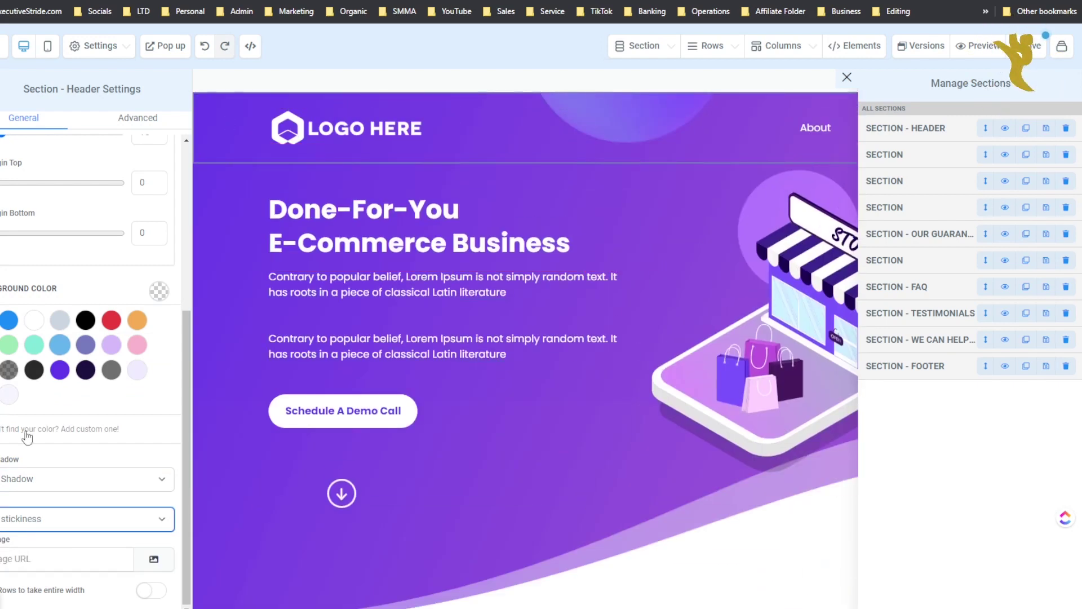
left_click(23, 517)
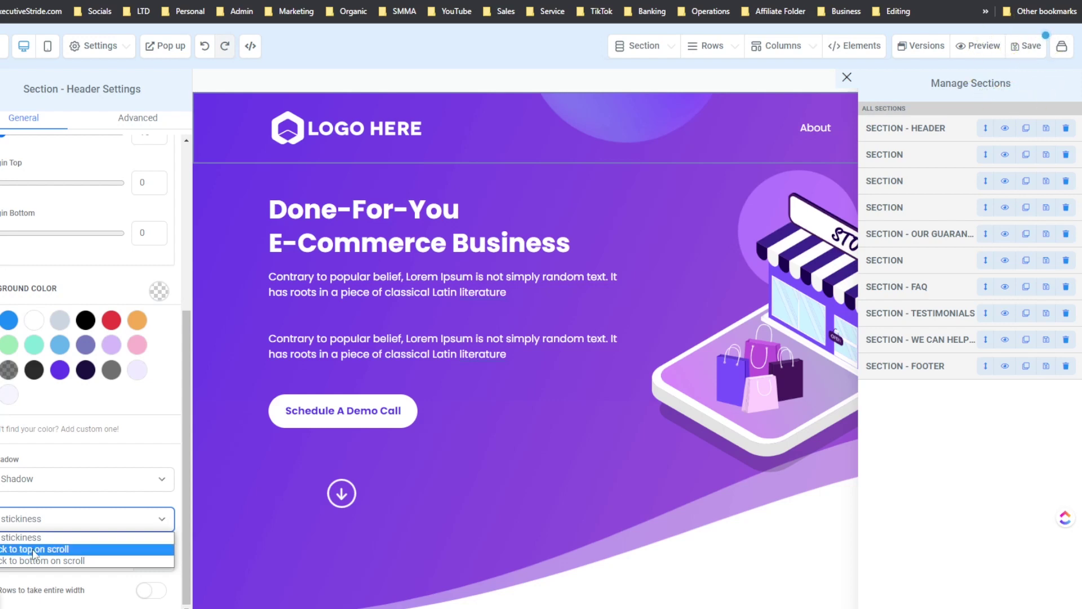
left_click(34, 549)
- Check the header section's image URL field and try making its rows take the entire width, leaving that option off
left_click(62, 565)
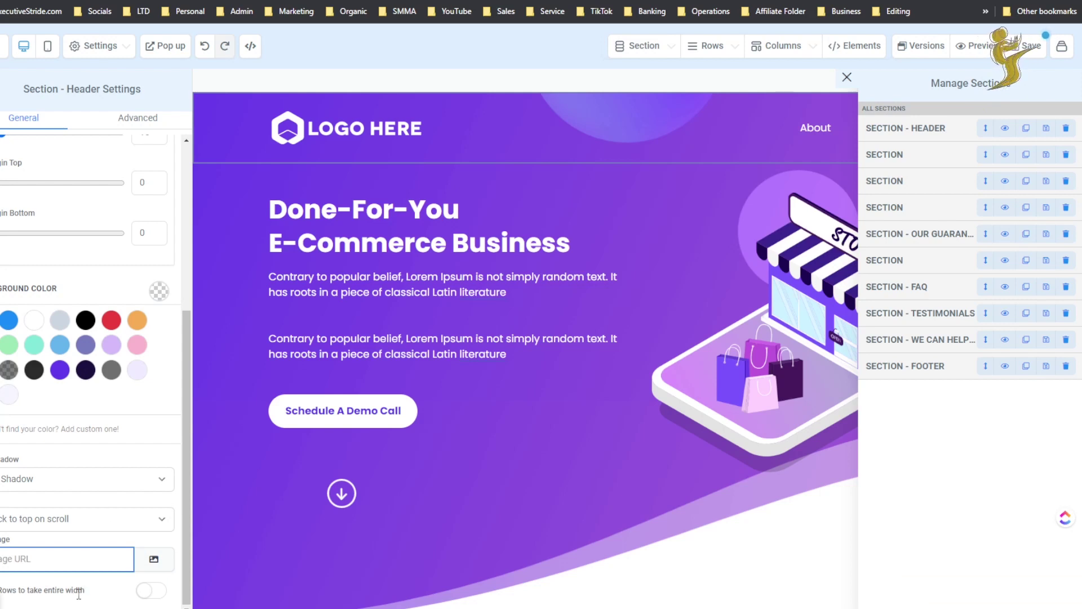
left_click(152, 590)
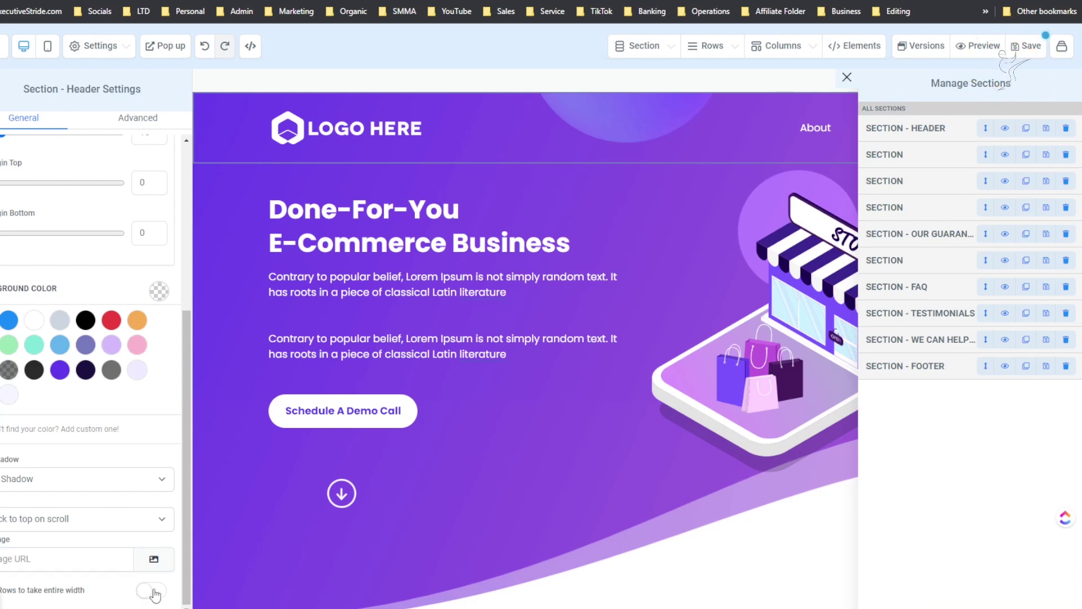
left_click(152, 590)
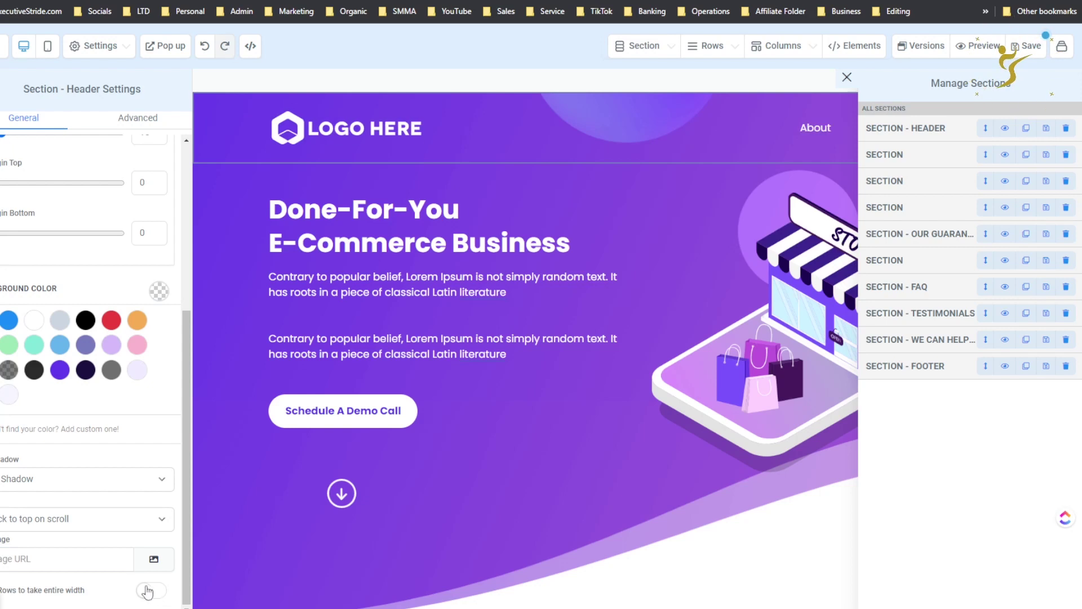
- Give the header section a full border in its advanced options, with the dashed style and a thicker border width
left_click(144, 131)
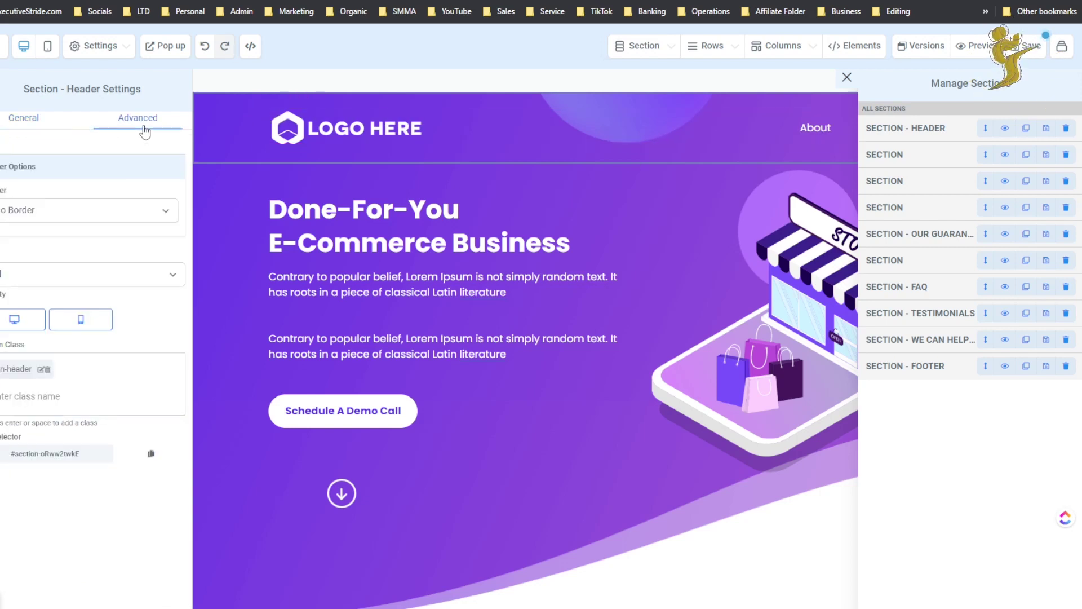
left_click(66, 205)
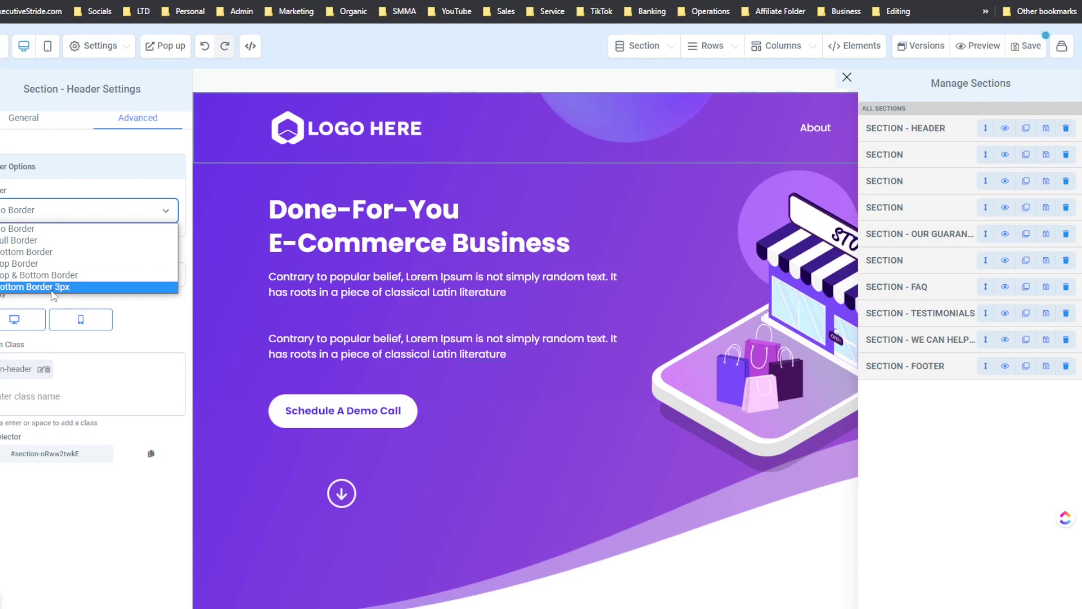
left_click(34, 240)
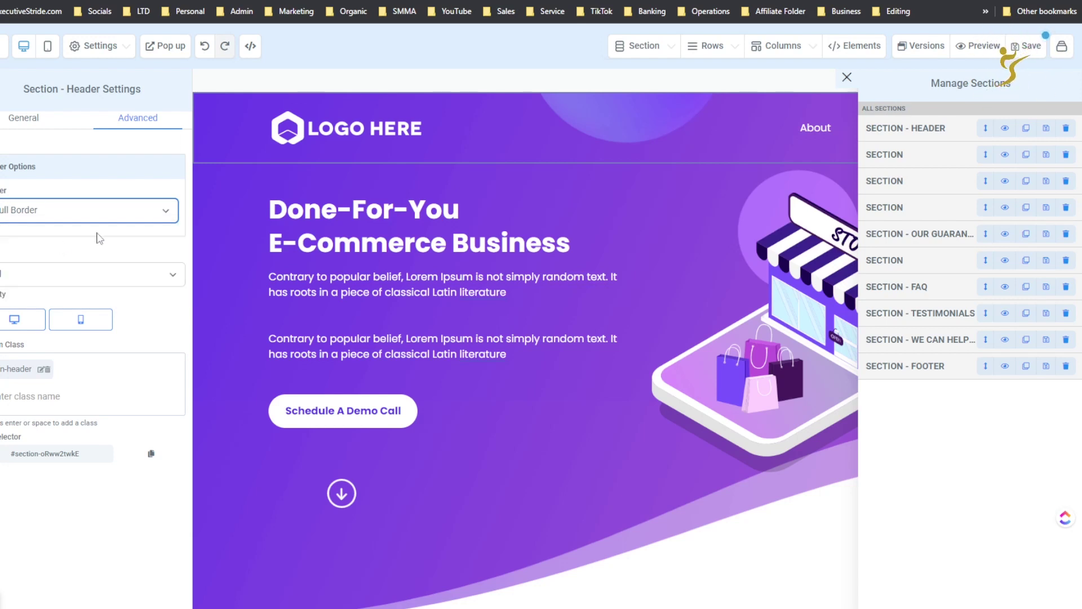
left_click(98, 250)
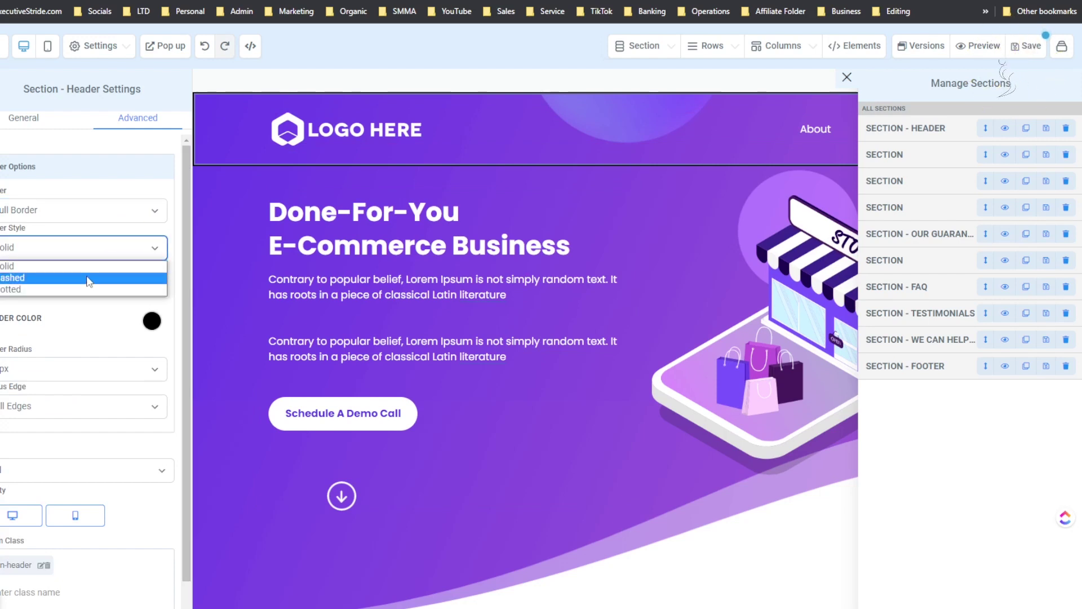
left_click(88, 279)
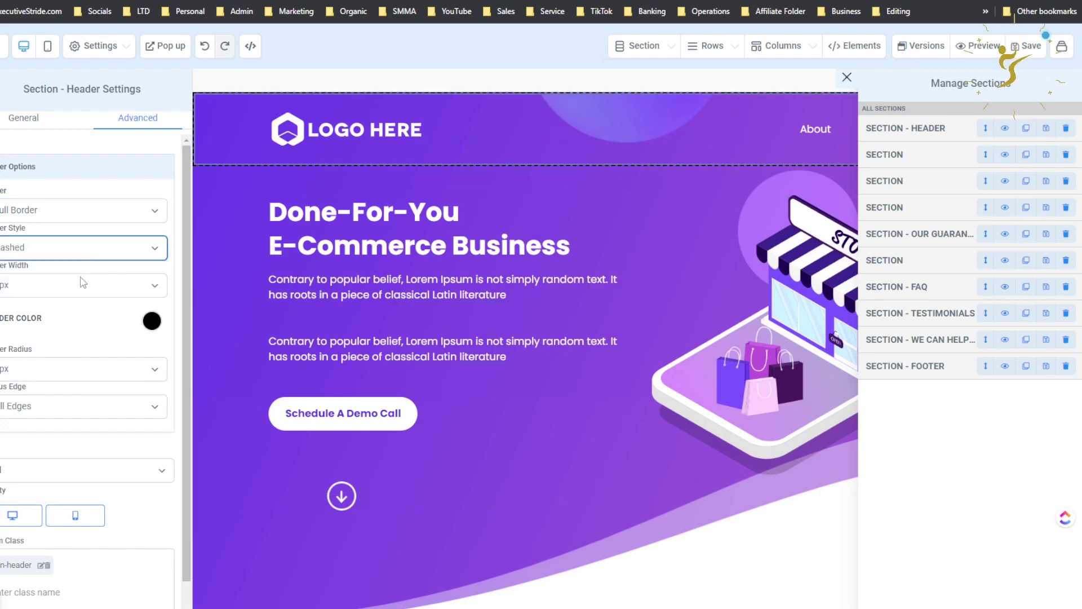
left_click(85, 278)
left_click(77, 331)
scroll(61, 331, "down", 1)
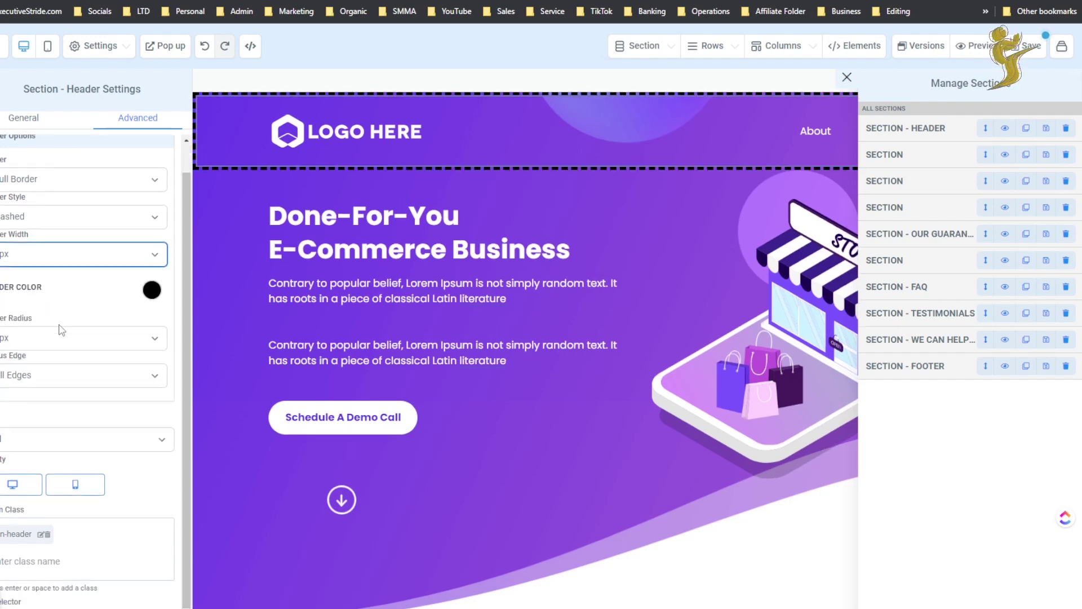
- Color the header section's dashed border red and give it a larger border radius
left_click(151, 281)
left_click(118, 310)
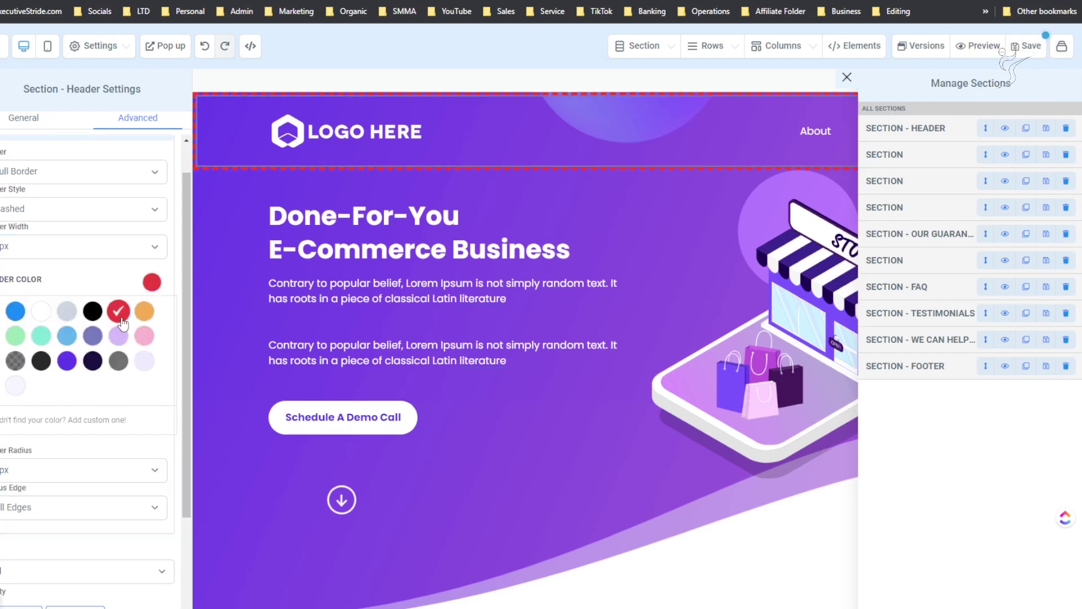
scroll(122, 323, "down", 3)
left_click(48, 341)
left_click(35, 435)
- Try top only edges for the header section's border radius and settle on bottom only edges
scroll(78, 411, "down", 1)
left_click(77, 375)
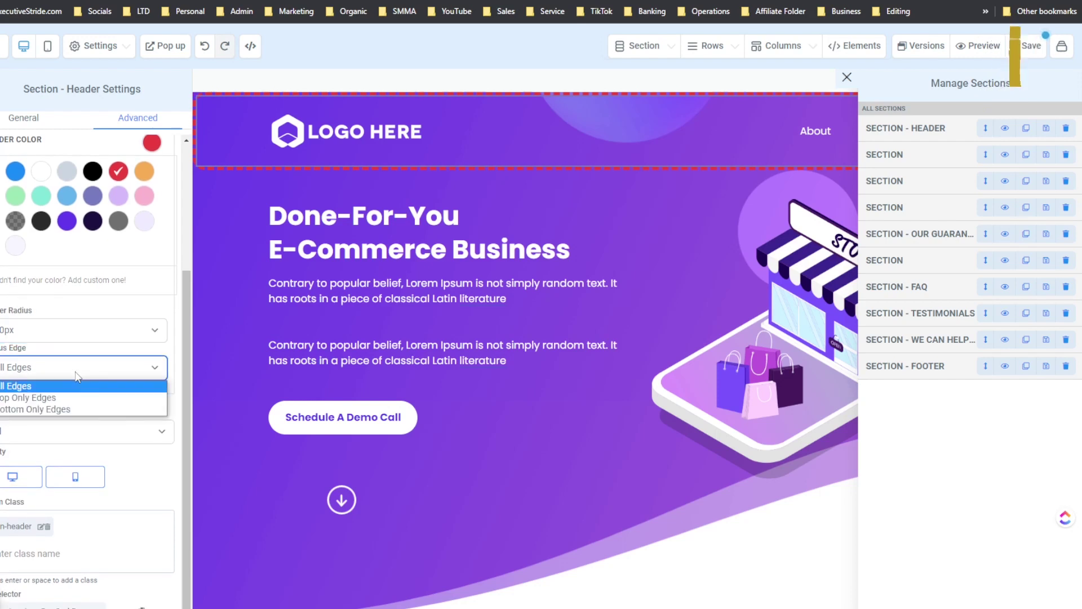
left_click(61, 400)
left_click(121, 379)
left_click(111, 411)
- Try the wide, mid wide and small widths on the header section and return it to full width
left_click(77, 439)
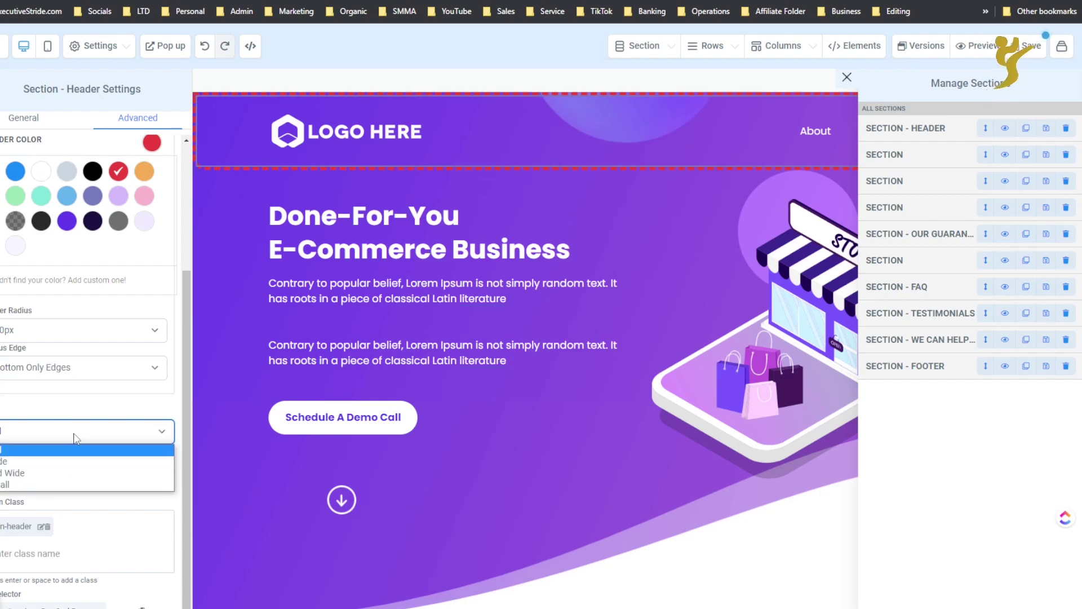
left_click(76, 461)
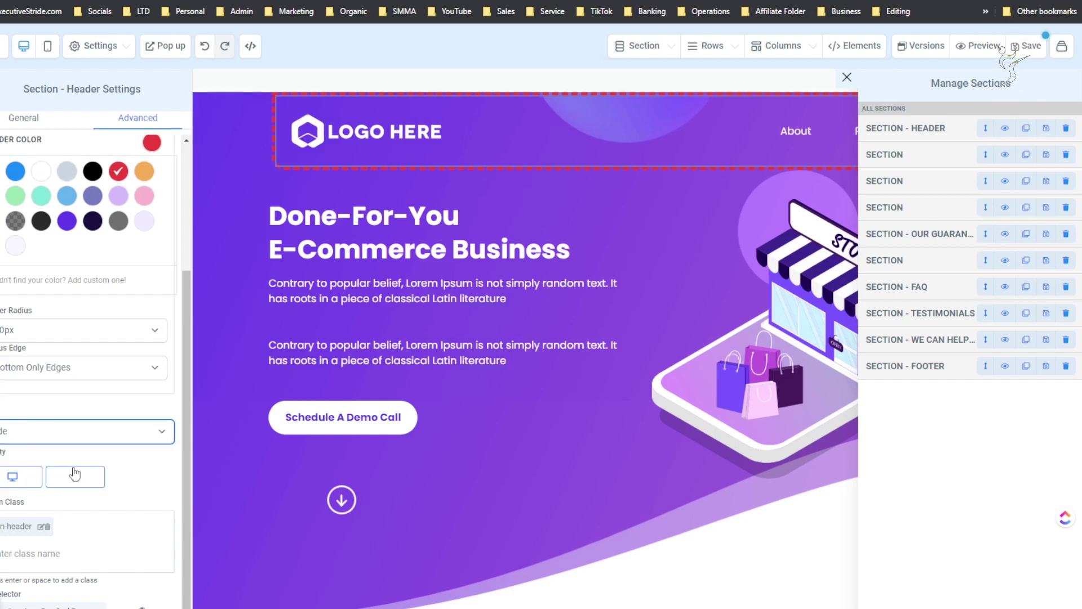
left_click(3, 431)
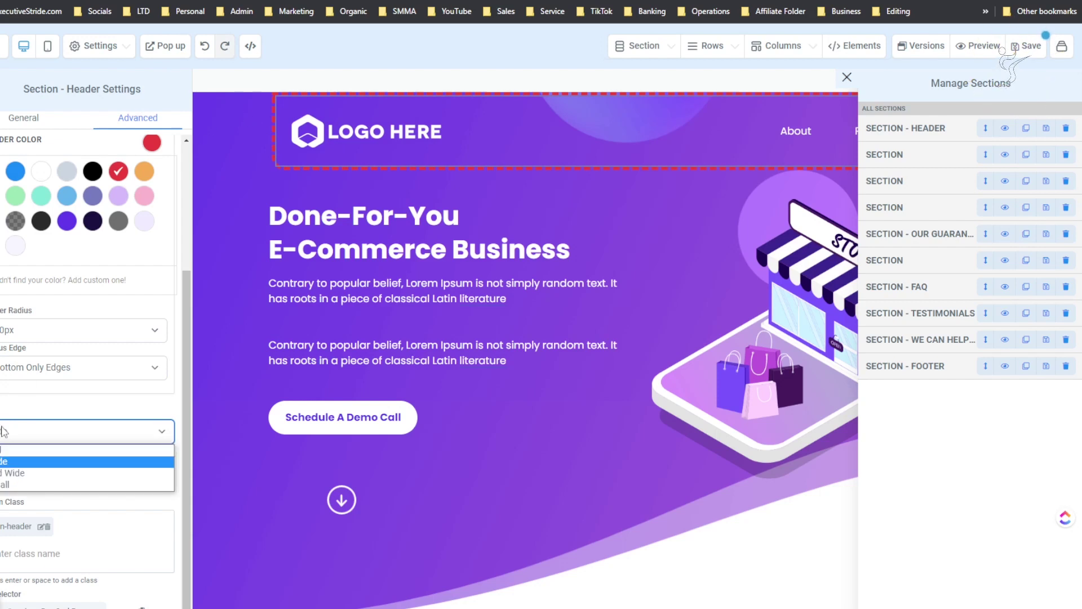
left_click(3, 473)
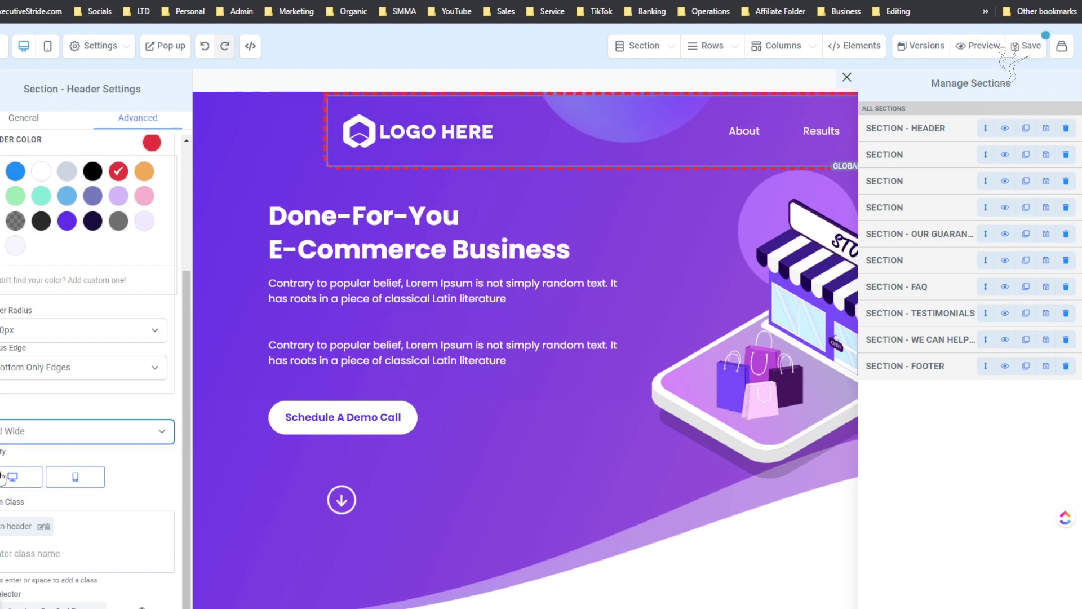
left_click(20, 437)
left_click(4, 484)
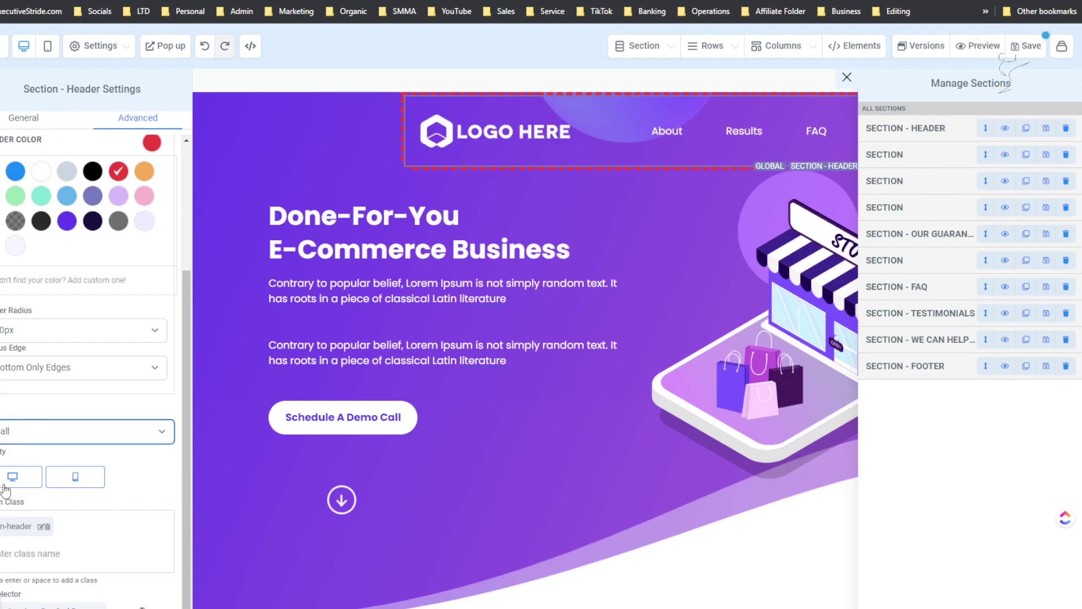
scroll(629, 137, "down", 3)
scroll(488, 137, "up", 3)
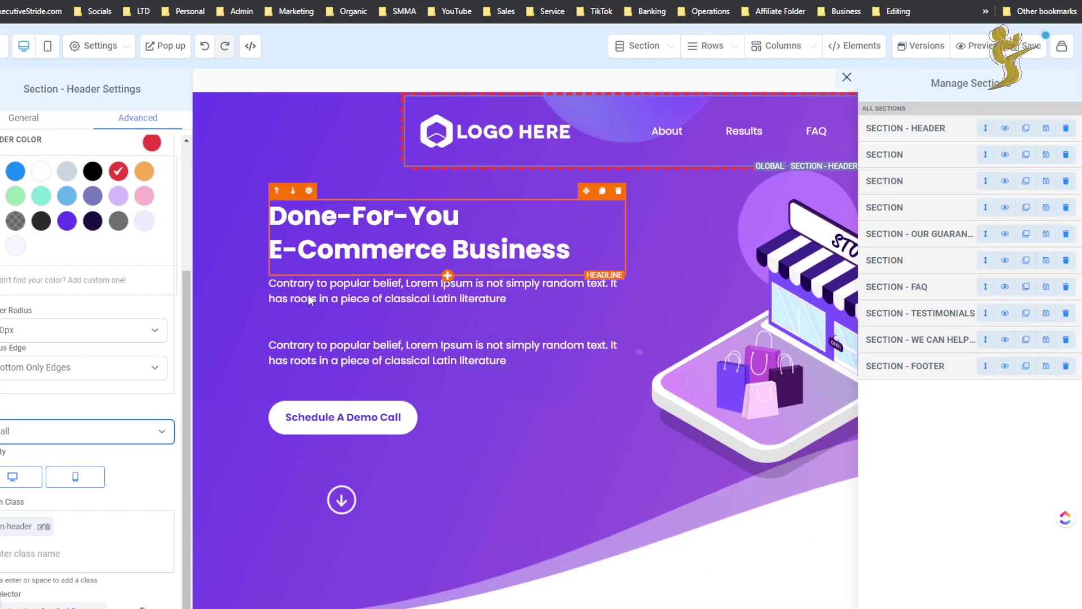
left_click(64, 449)
left_click(62, 434)
left_click(62, 448)
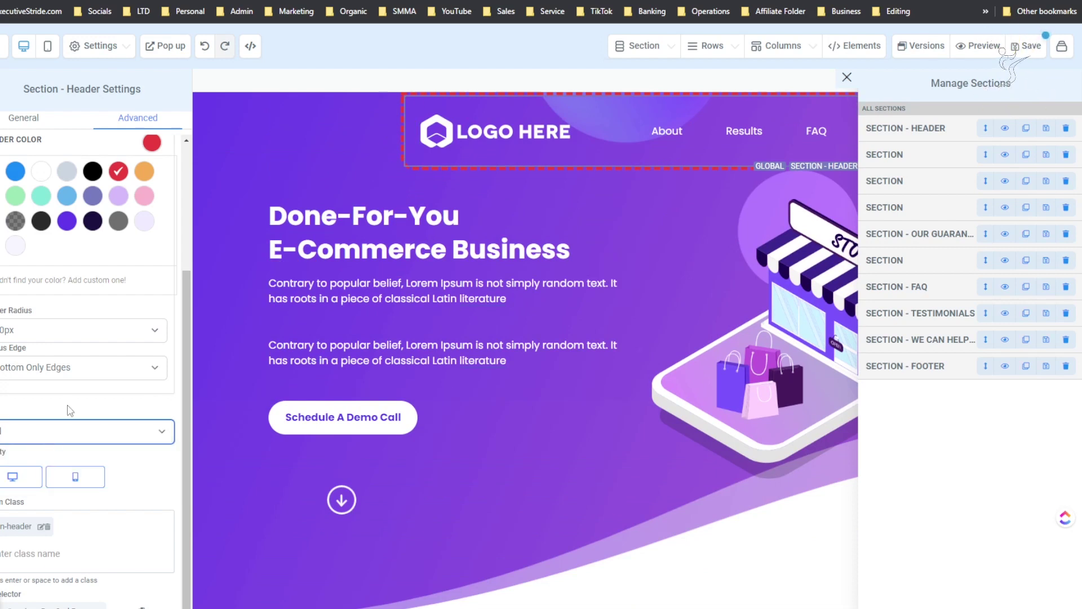
- Remove the header section's border by setting it to No Border
scroll(94, 222, "up", 4)
left_click(71, 218)
left_click(69, 215)
left_click(69, 214)
left_click(58, 232)
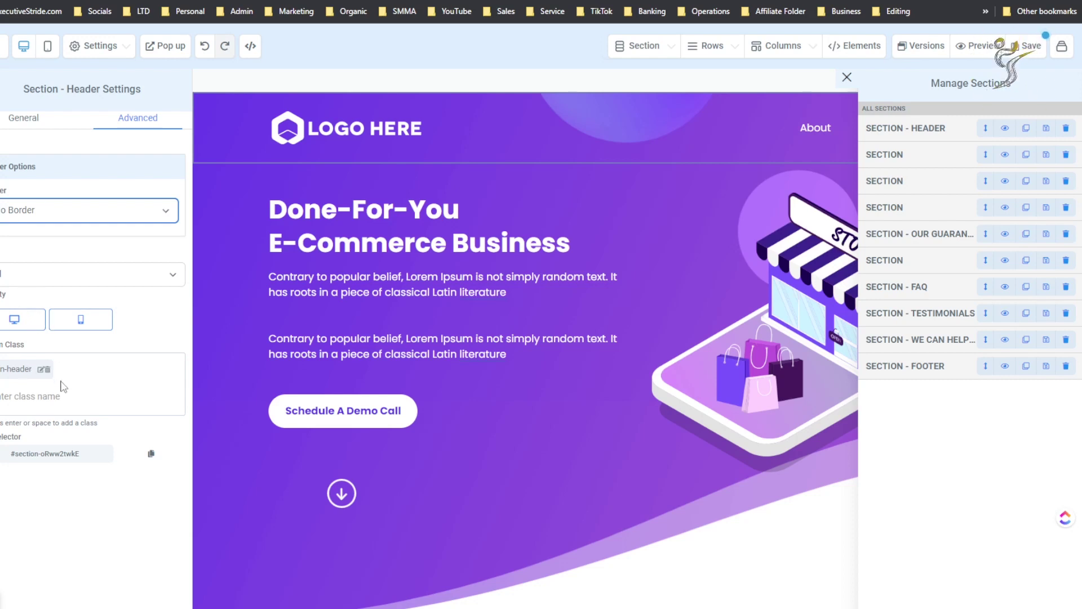
- Try hiding the header section on desktop and mobile, check the mobile preview, and restore its visibility on both
left_click(16, 326)
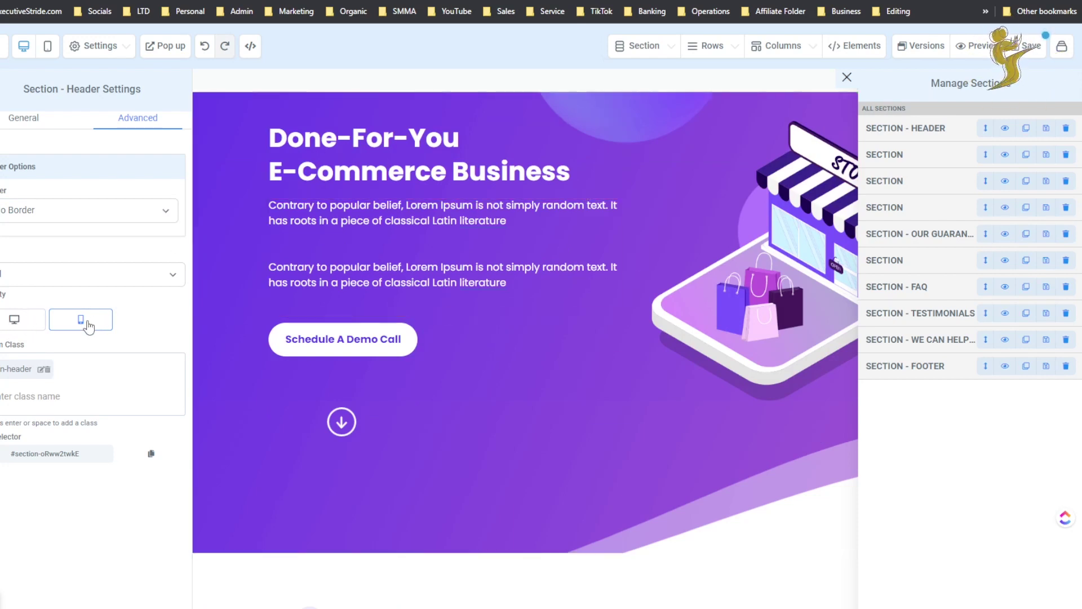
left_click(16, 325)
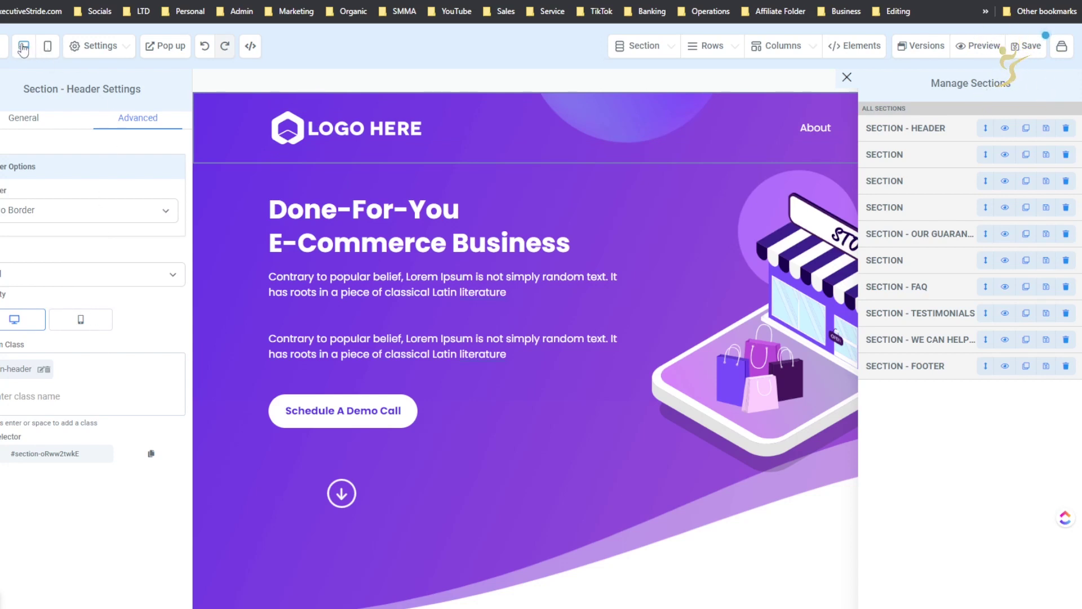
left_click(47, 48)
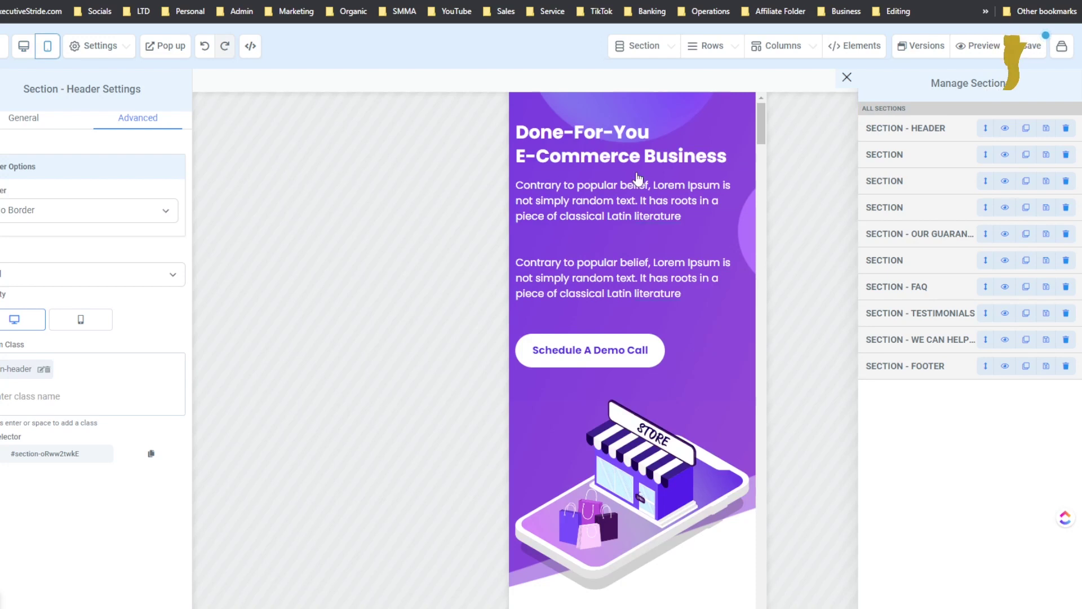
left_click(637, 204)
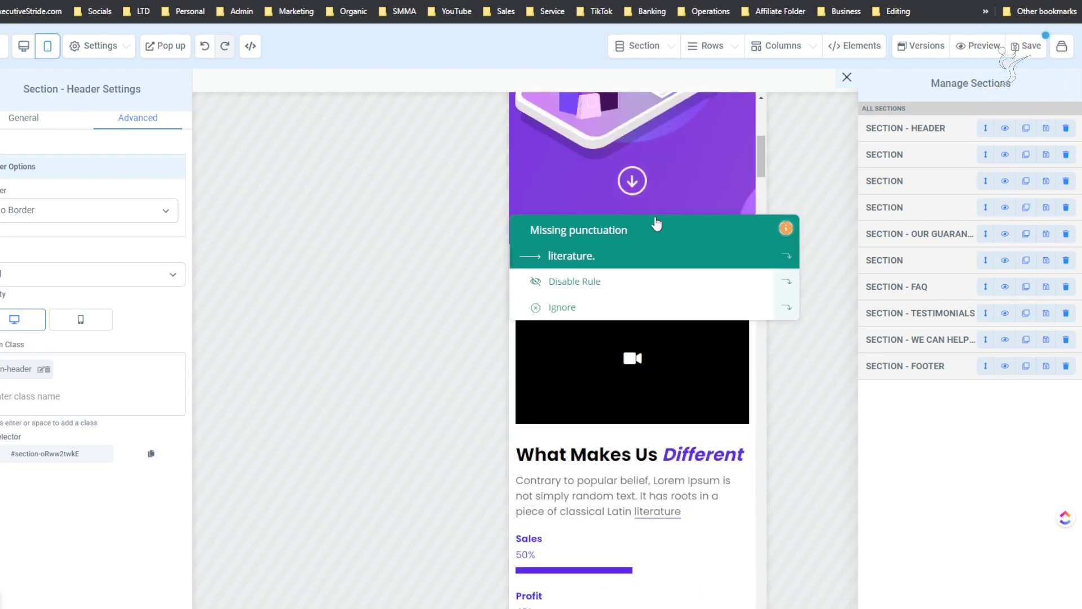
left_click(777, 183)
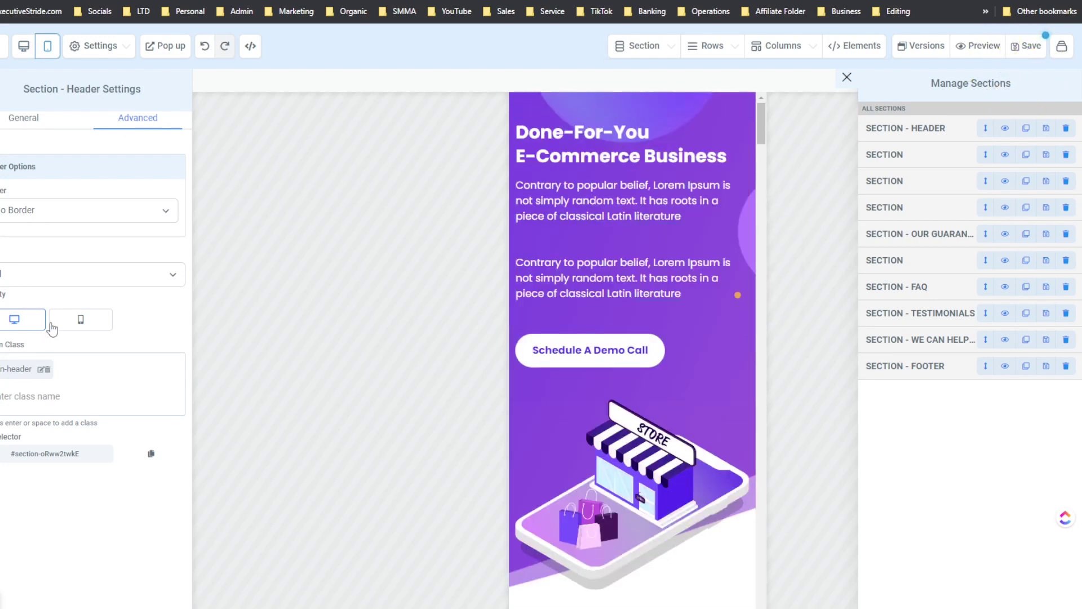
left_click(79, 321)
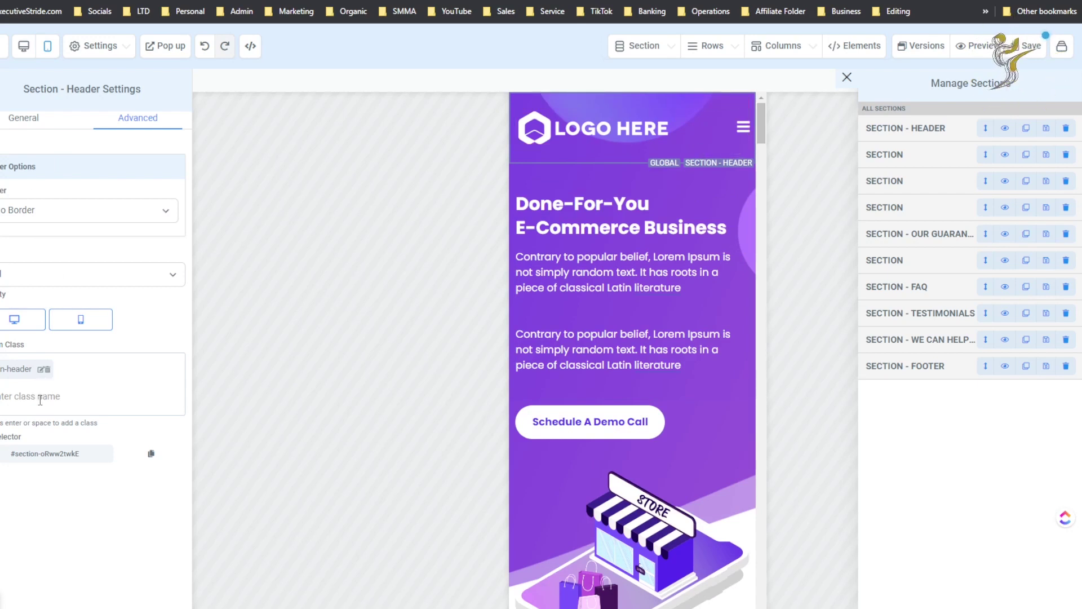
- Look at the header section's custom class and CSS selector, and the page's custom CSS editor
double_click(29, 346)
left_click(31, 398)
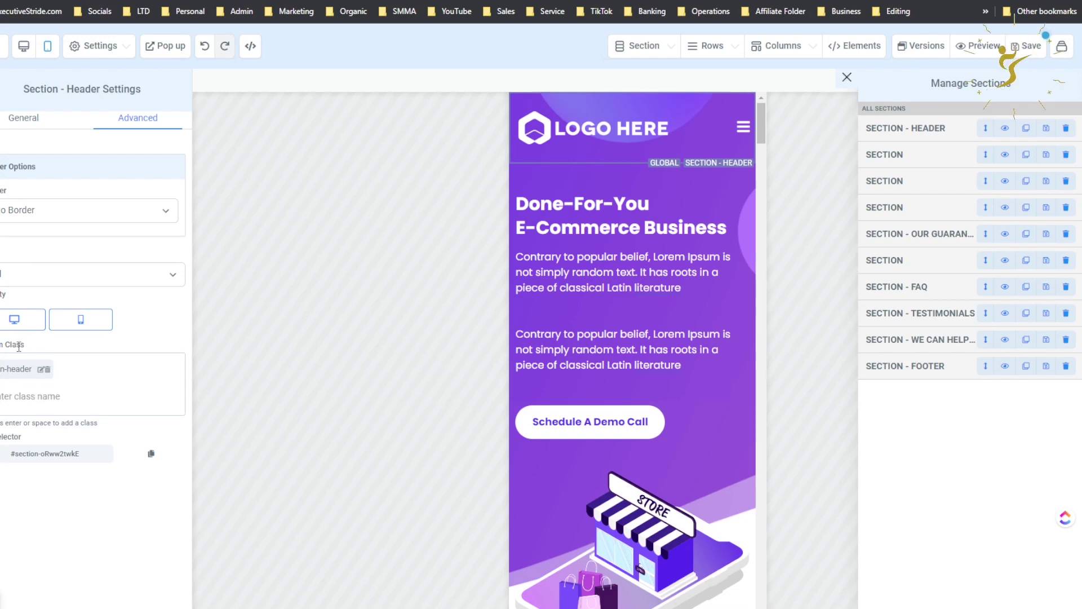
left_click(100, 46)
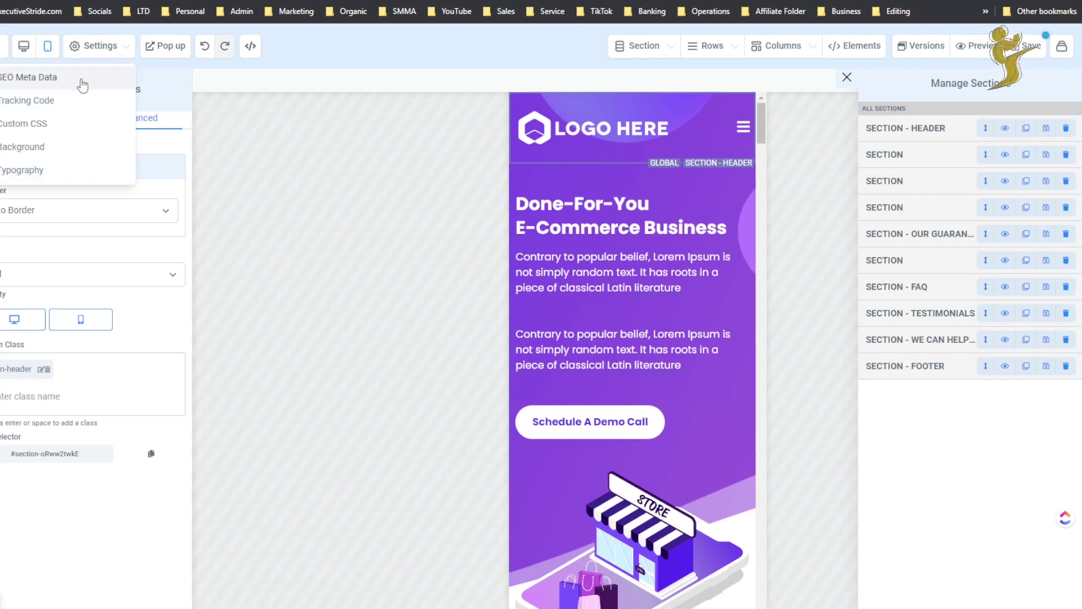
left_click(56, 124)
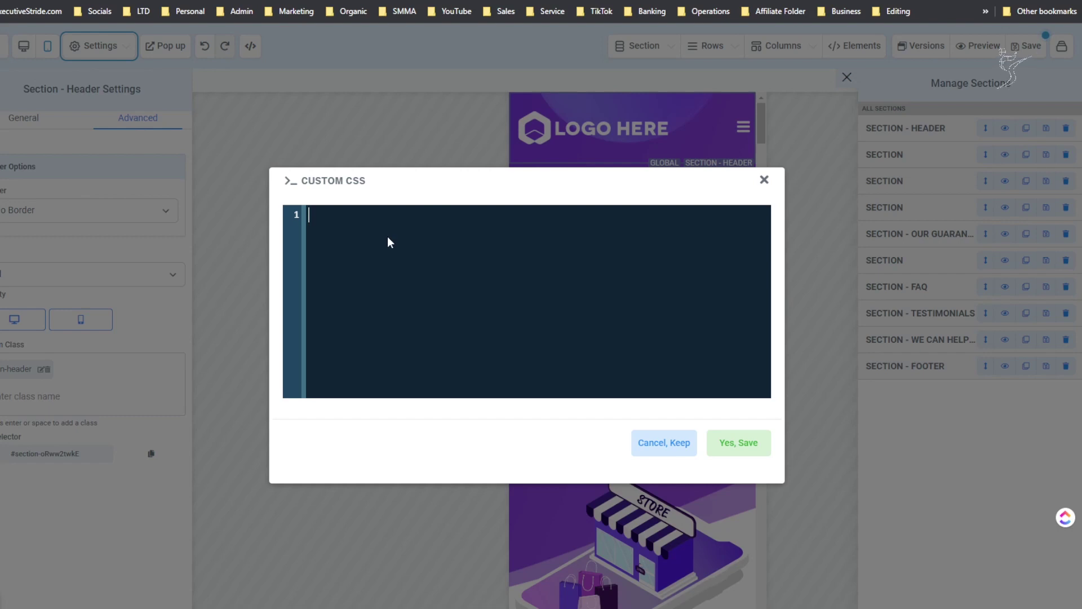
left_click(764, 181)
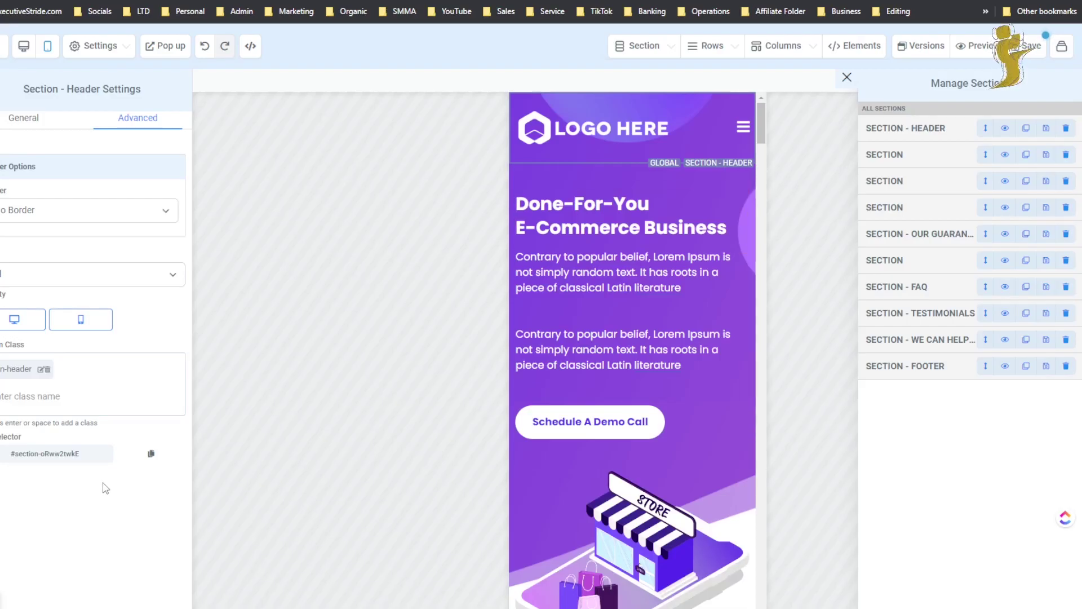
left_click_drag(22, 436, 15, 437)
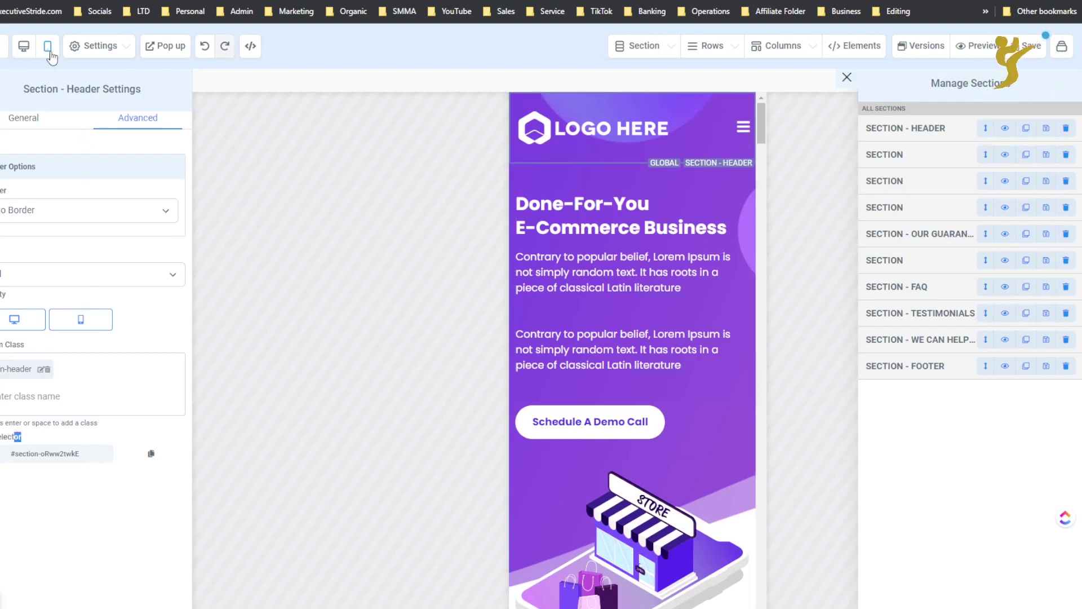
- Return to the desktop view and go through the page's SEO title, description, keywords, author and social image fields
left_click(23, 48)
left_click(90, 57)
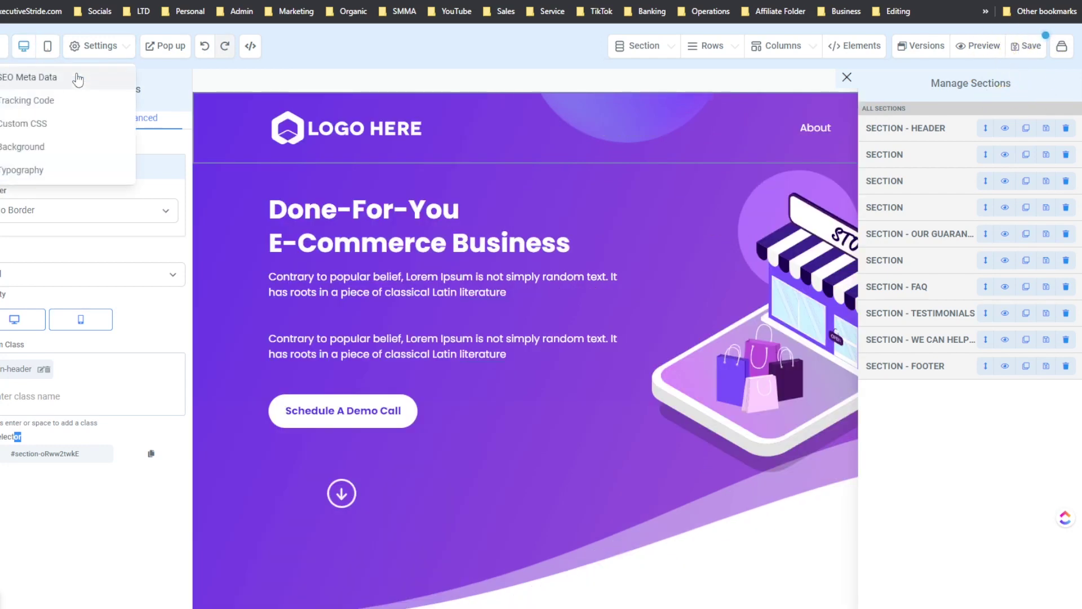
left_click(78, 80)
left_click(851, 163)
left_click(865, 242)
scroll(866, 243, "down", 1)
left_click(863, 278)
left_click(887, 352)
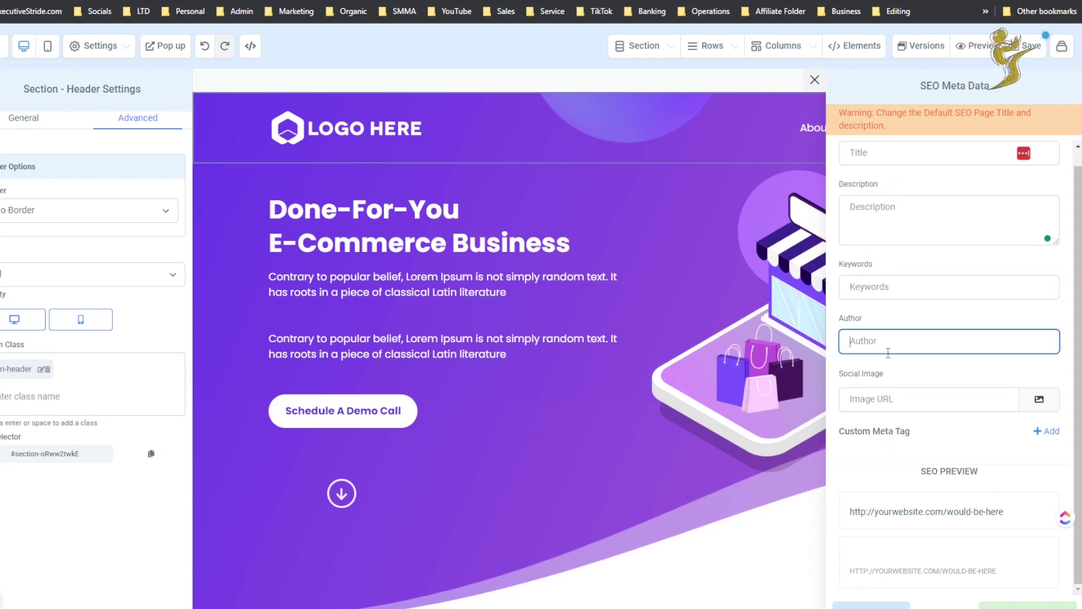
left_click(885, 396)
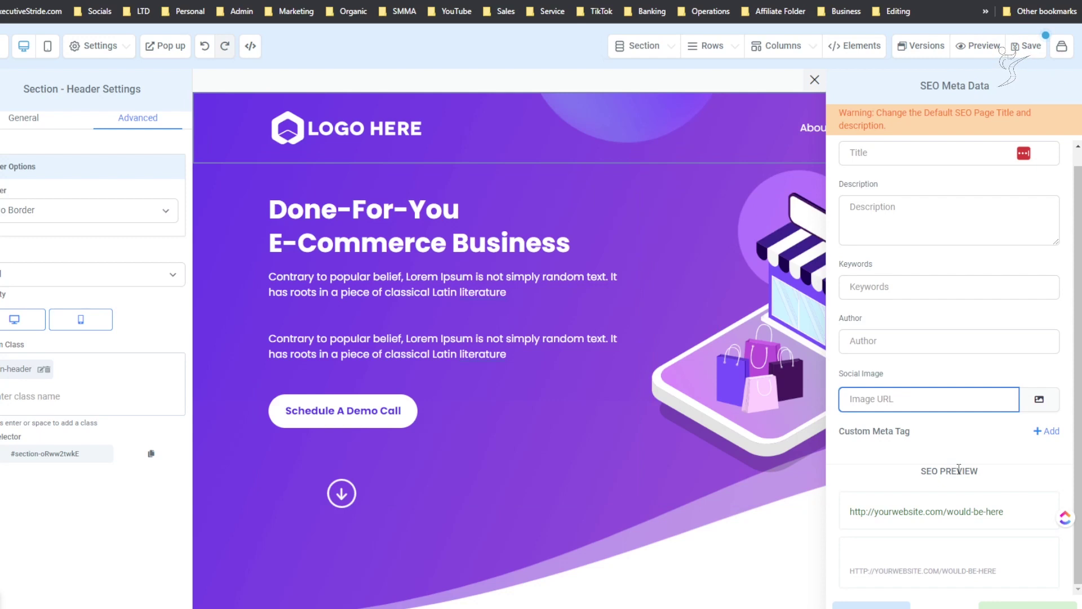
- Check the SEO preview and the name and content fields for a custom meta tag, leaving the SEO settings unchanged
left_click_drag(920, 471, 978, 471)
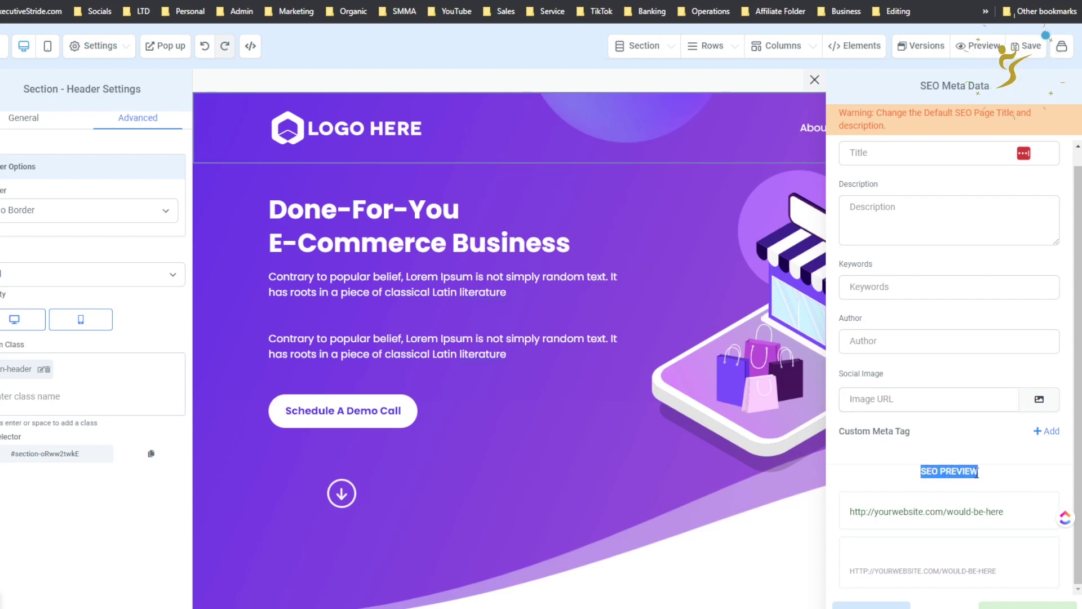
left_click(1051, 431)
left_click(893, 466)
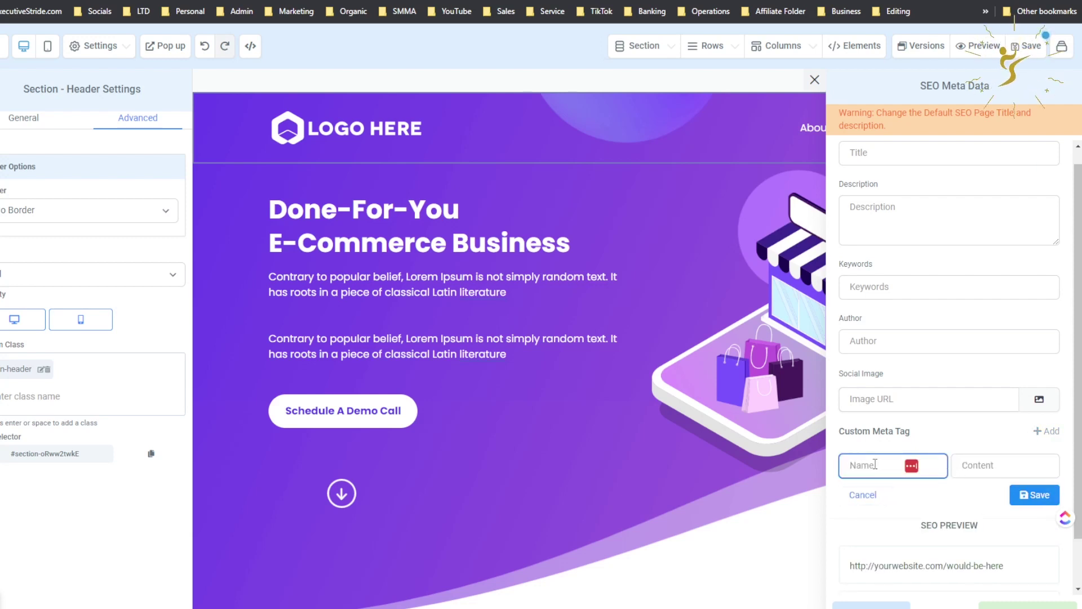
scroll(991, 467, "down", 1)
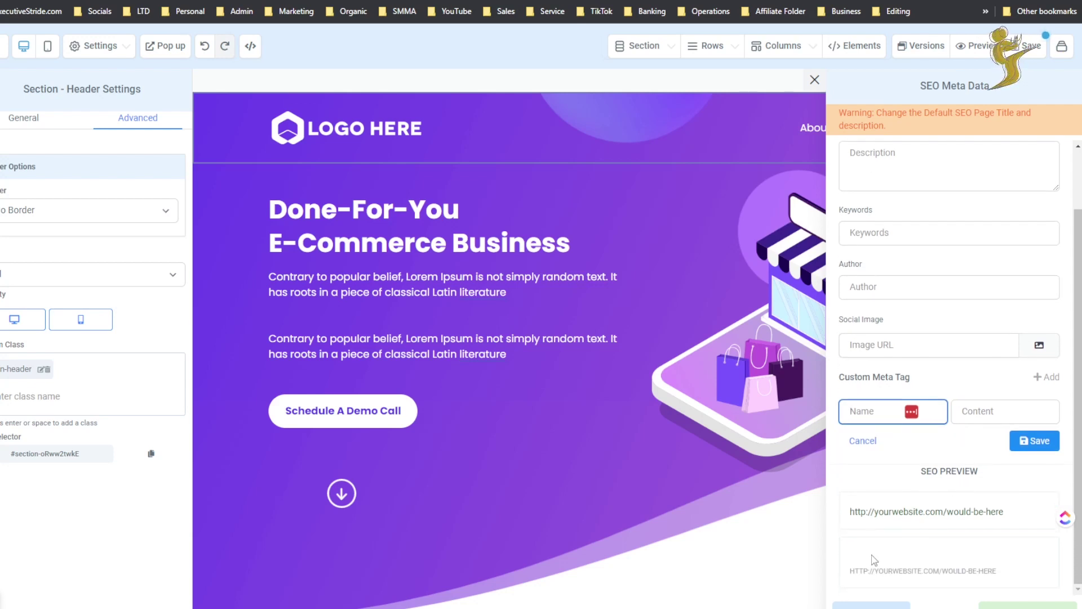
scroll(881, 563, "up", 2)
left_click(813, 85)
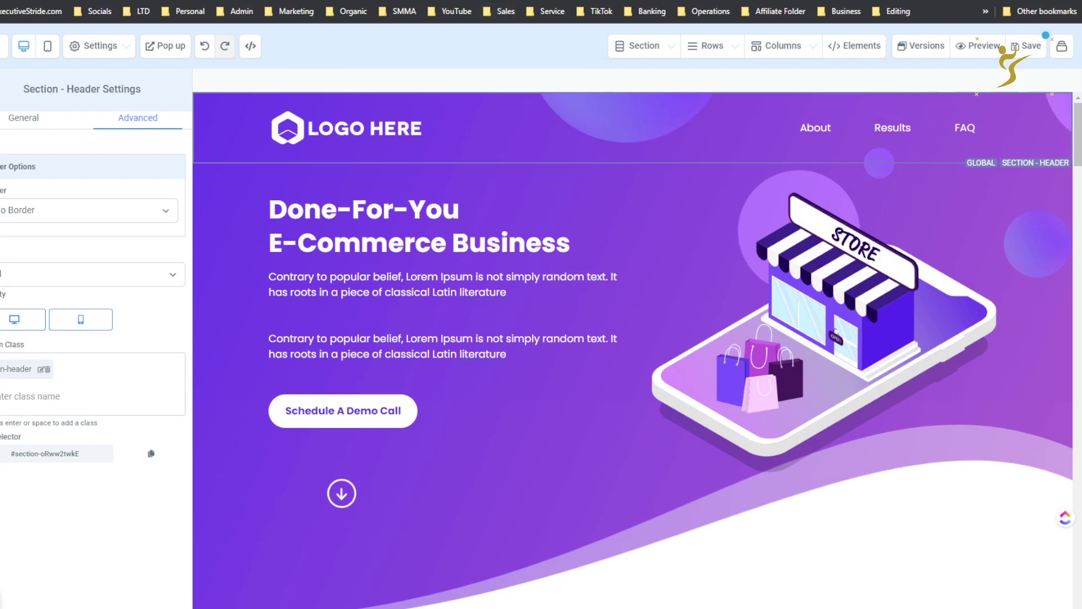
- View the page-level settings choices and the empty custom CSS editor without adding code
left_click(86, 48)
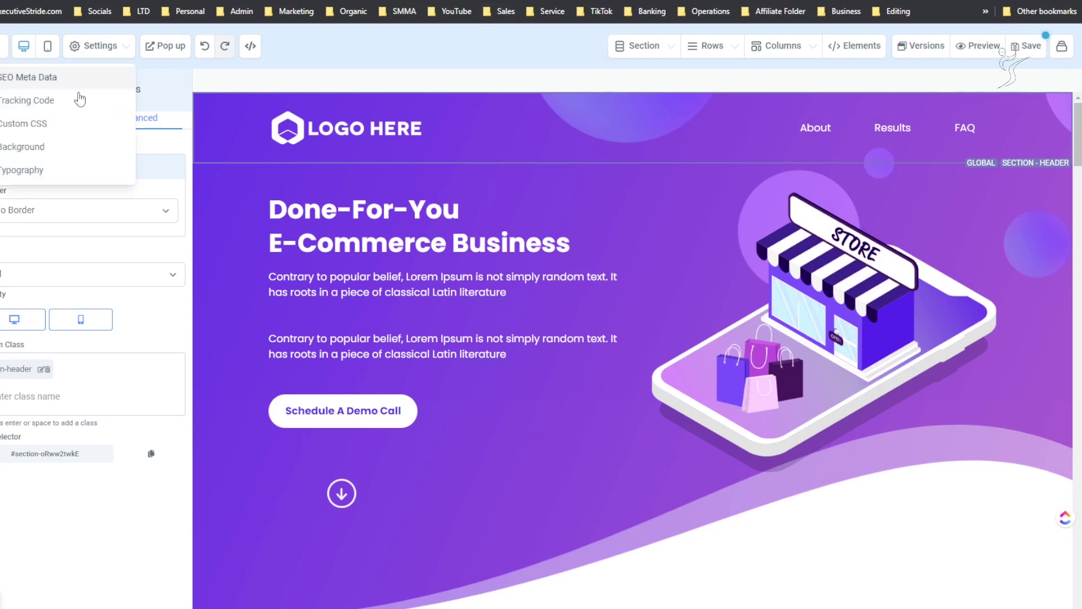
left_click(60, 124)
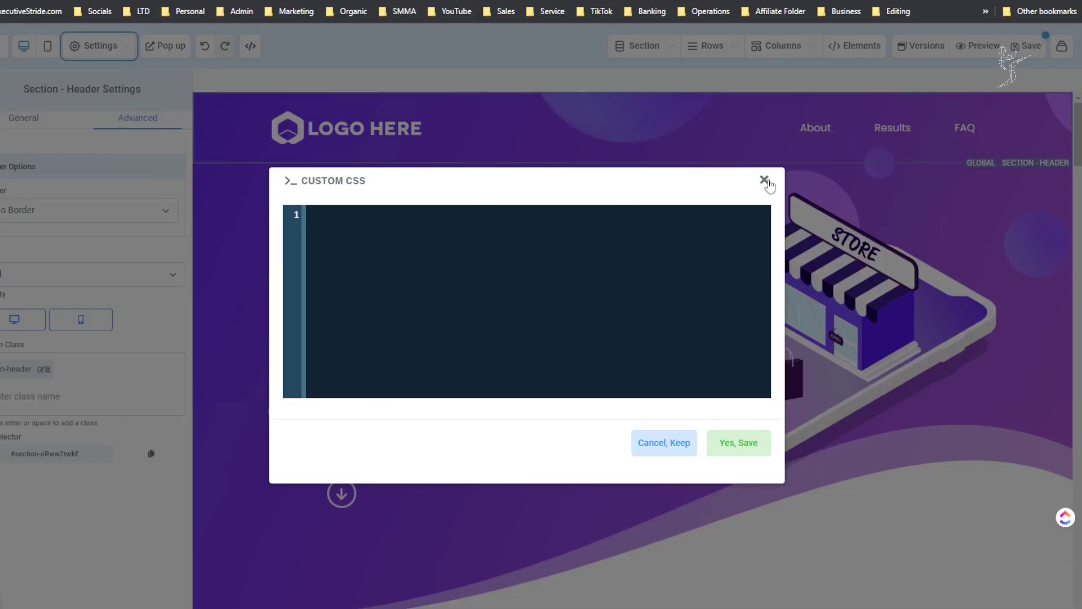
left_click(764, 181)
- Clear the image URL in the page's background settings and look over the whole page without it
left_click(129, 50)
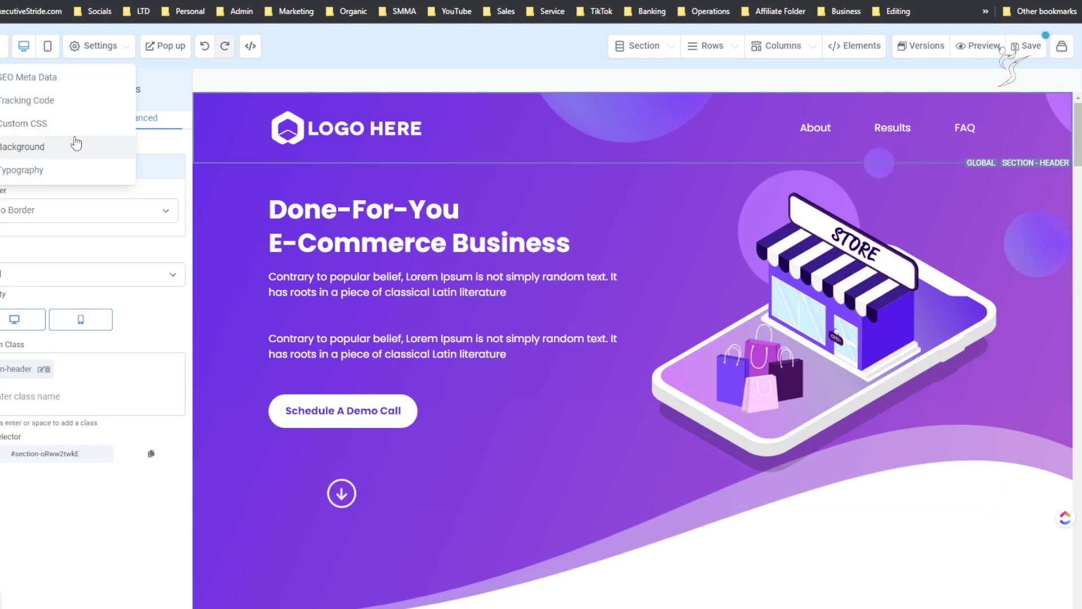
left_click(46, 151)
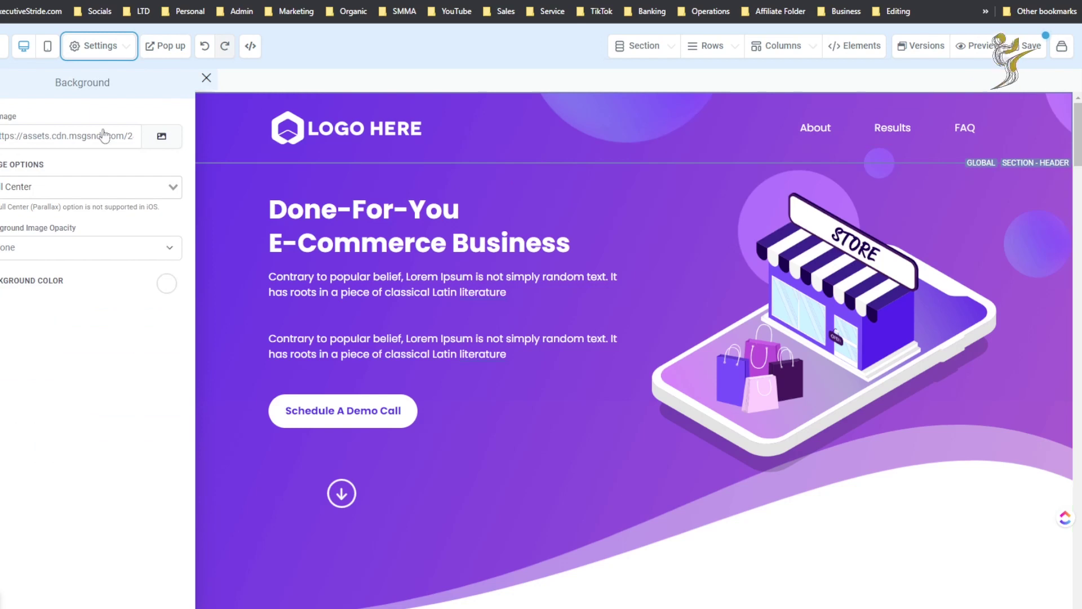
mouse_move(70, 133)
left_mouse_down()
mouse_move(138, 138)
mouse_move(14, 139)
mouse_move(80, 149)
left_mouse_up()
key("BackSpace")
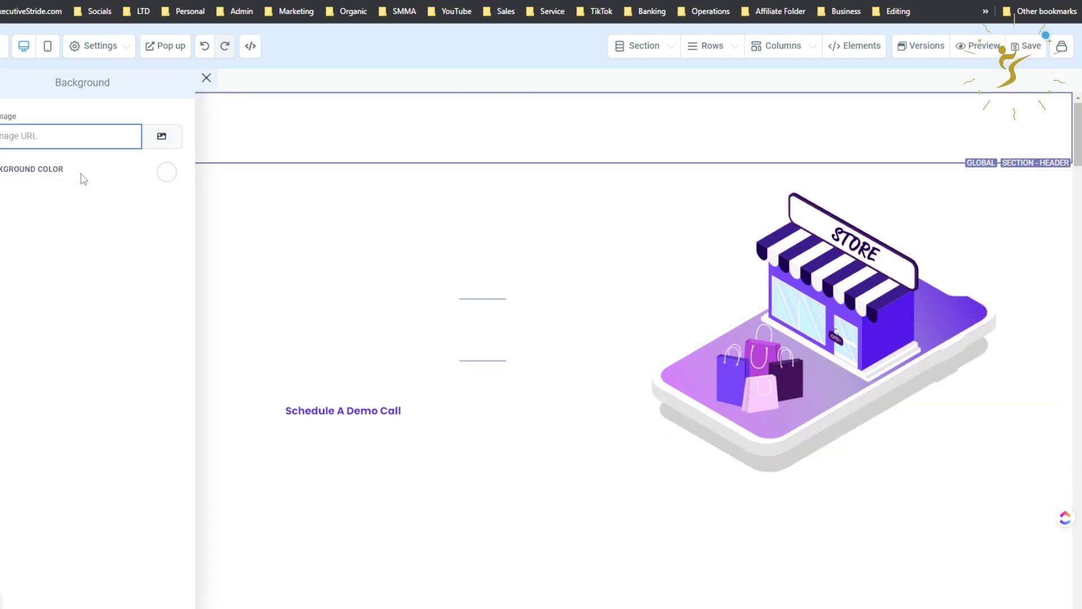
scroll(532, 180, "down", 15)
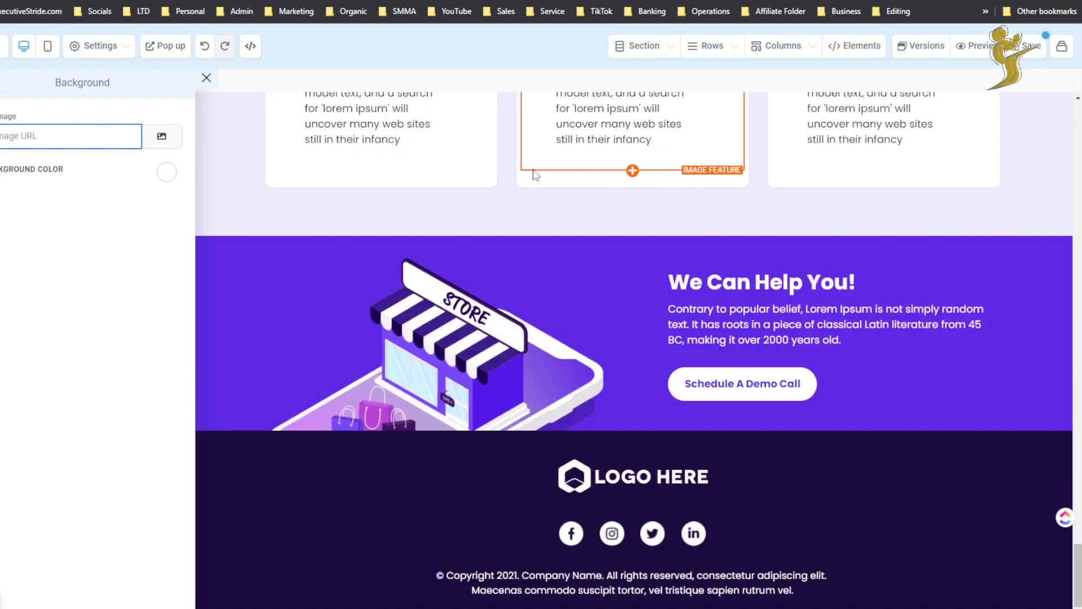
scroll(535, 169, "up", 15)
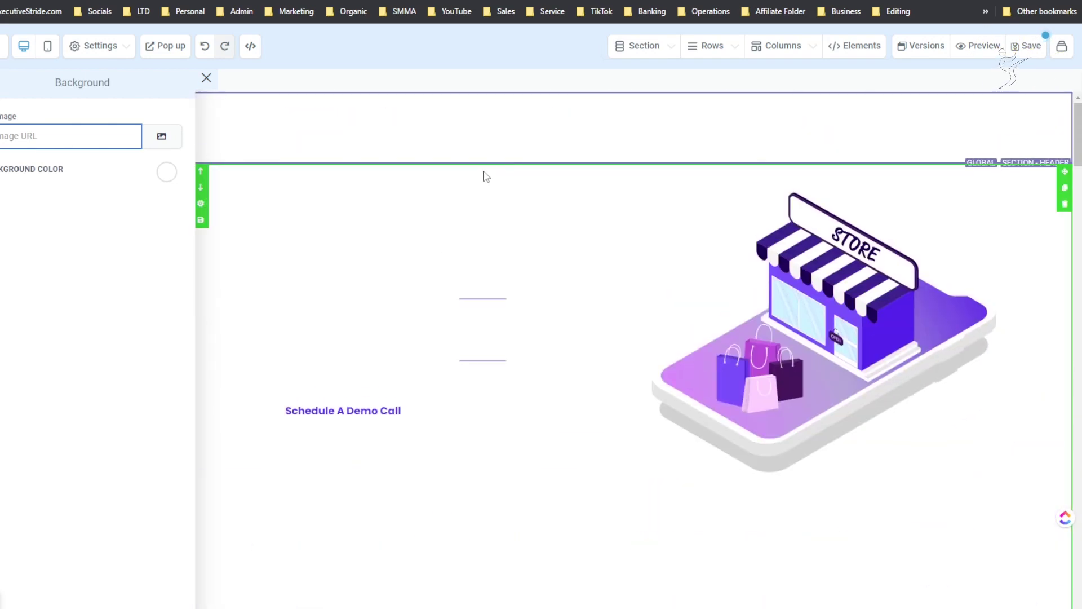
- Restore the page's background image URL and try red as the background color, checking it down the page
key("ctrl+v")
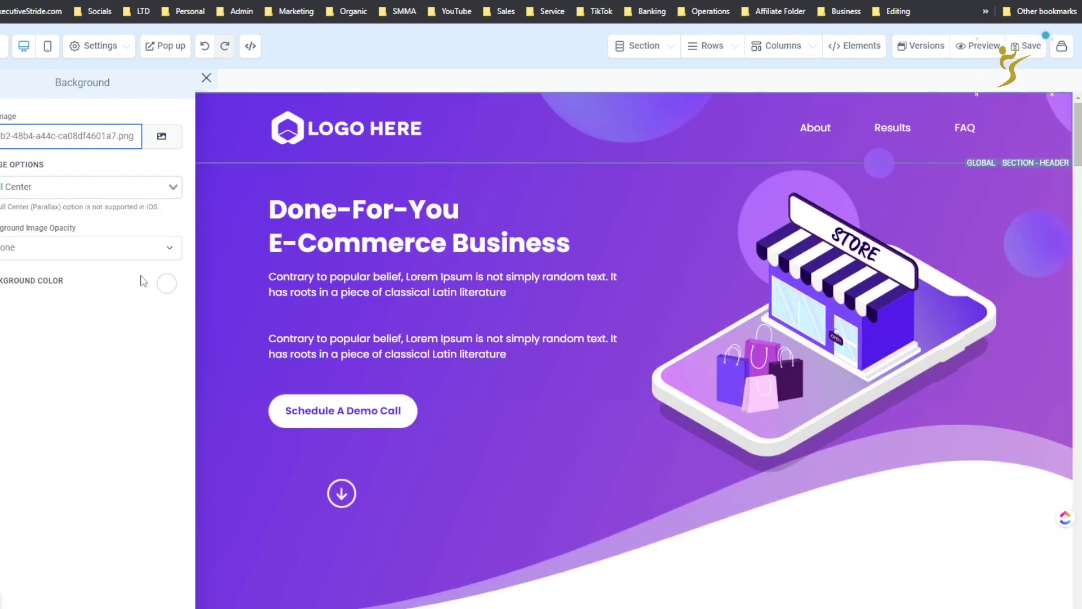
left_click(167, 283)
left_click(118, 312)
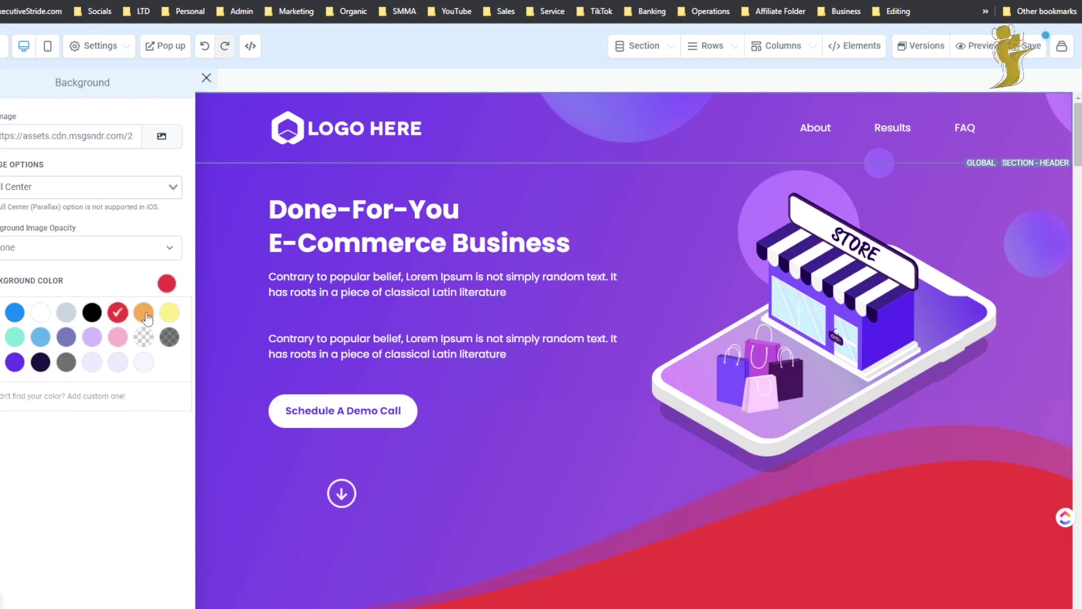
scroll(465, 299, "down", 10)
scroll(465, 306, "up", 10)
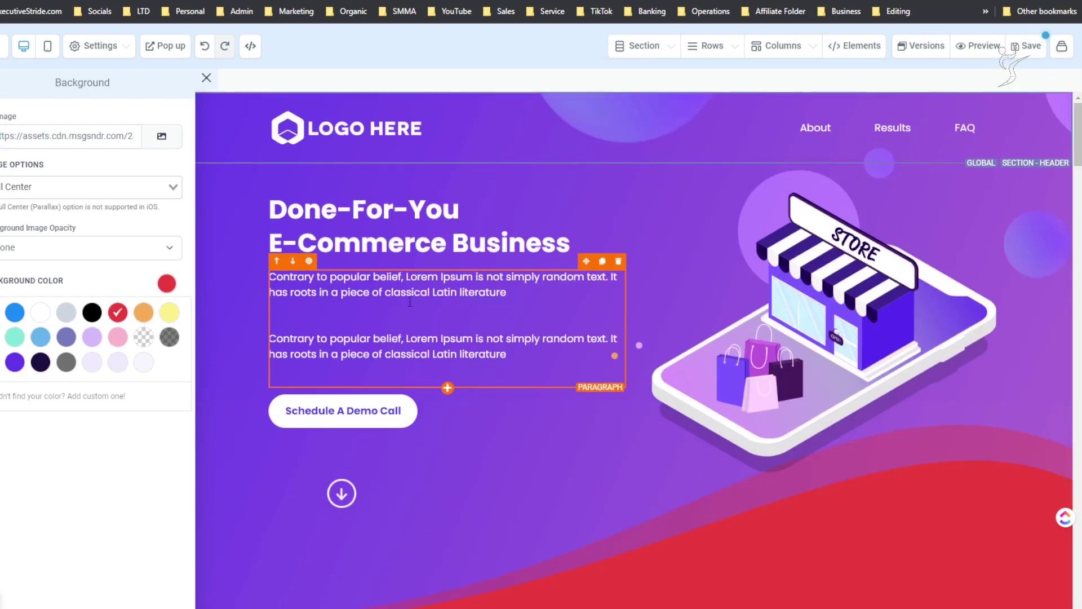
- Clear the background image URL again and look over the page with only the red background color
left_click(96, 141)
key("ctrl+a")
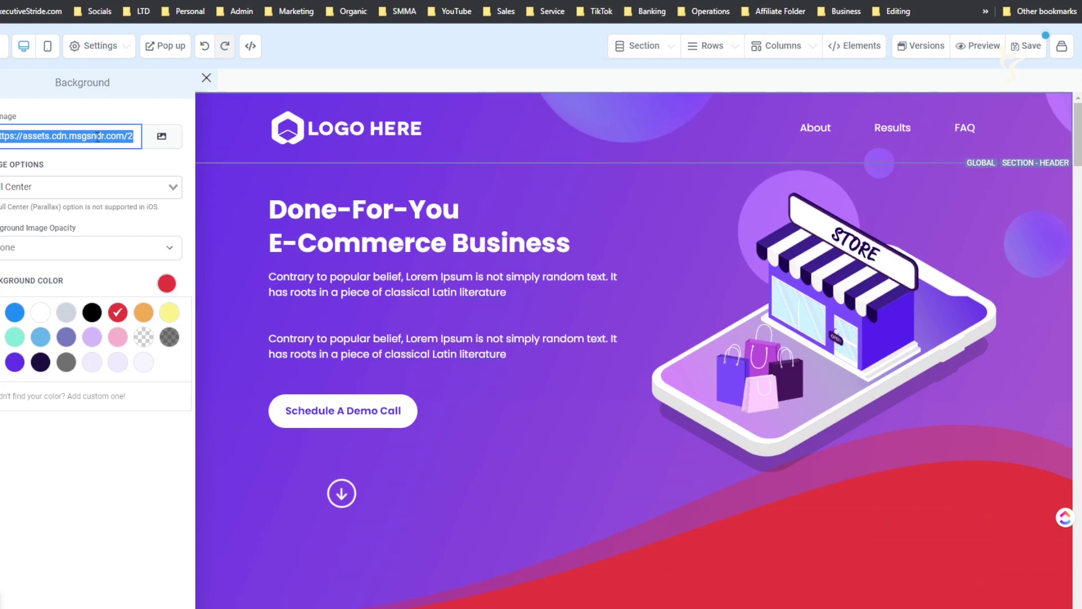
key("BackSpace")
scroll(629, 275, "down", 10)
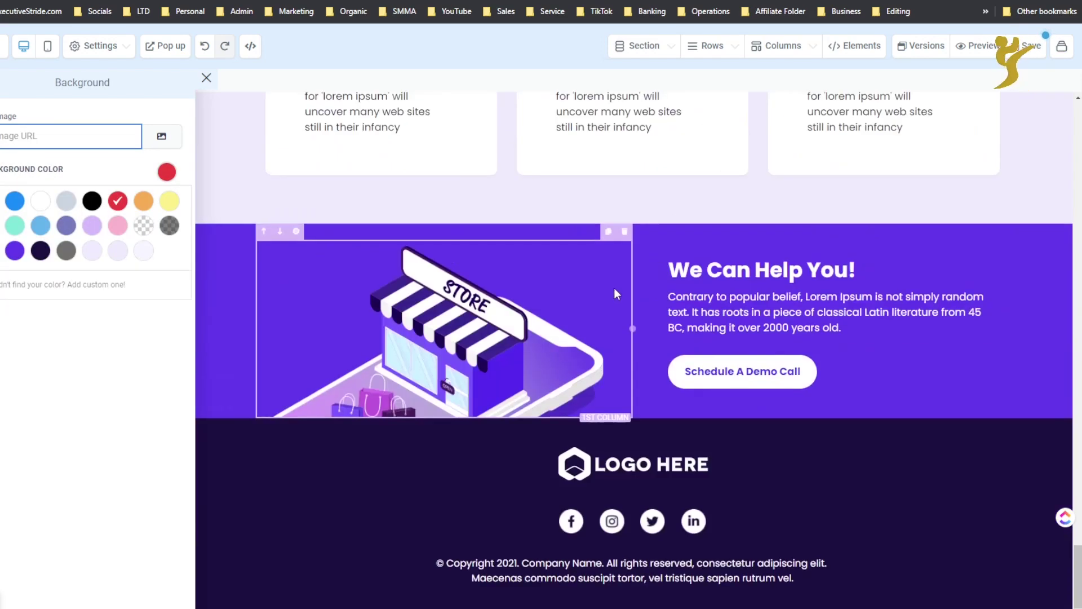
- Put the background image URL back and set the page's background color to transparent
scroll(614, 288, "up", 20)
key("ctrl+v")
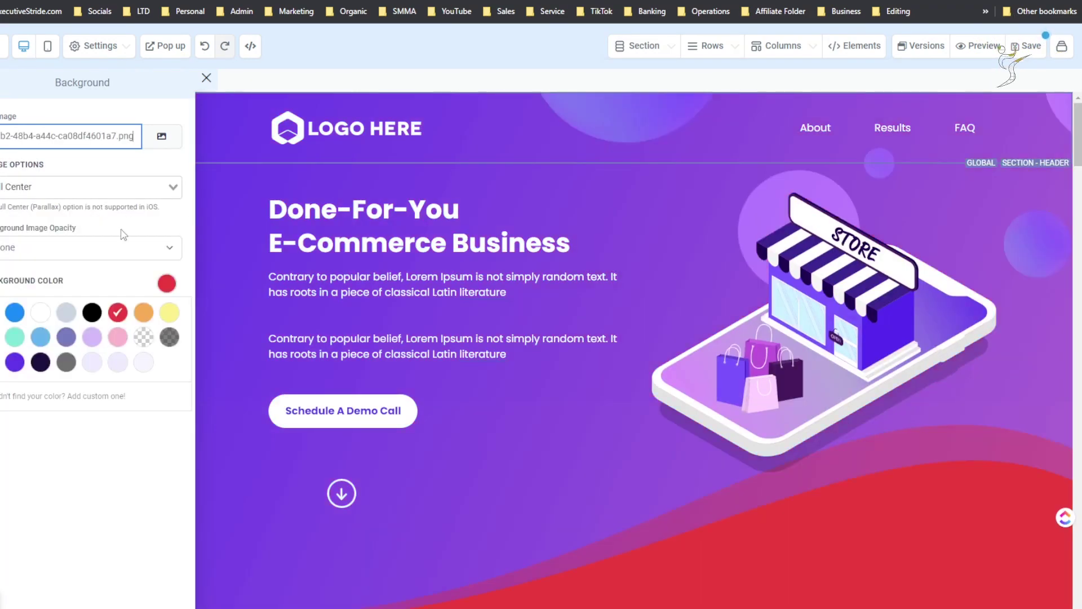
left_click(143, 337)
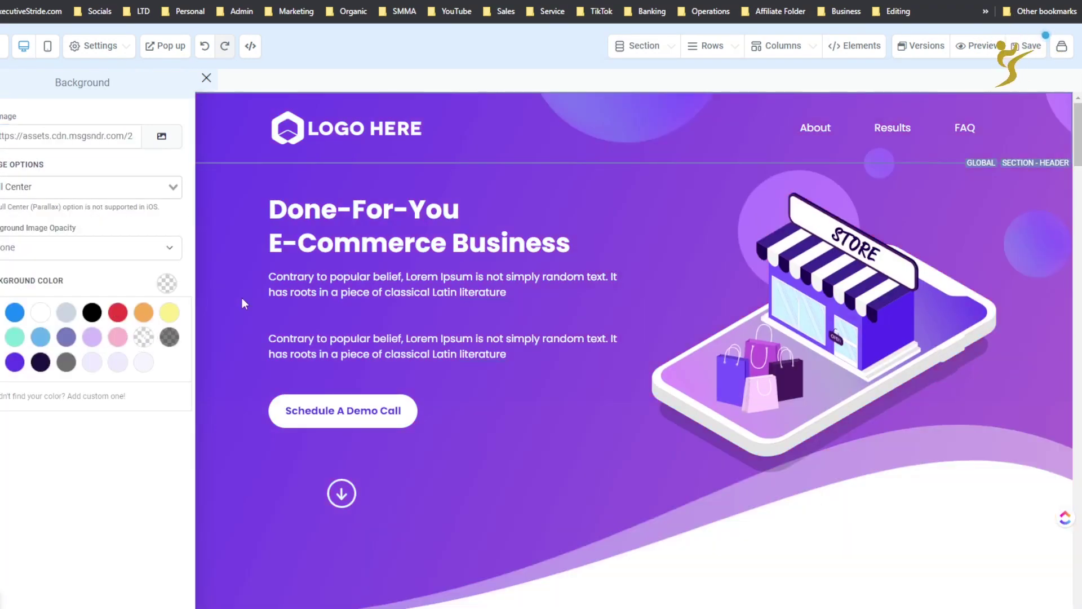
- Review the opacity choices and the image layout options for the page background, then close the background settings
left_click(119, 251)
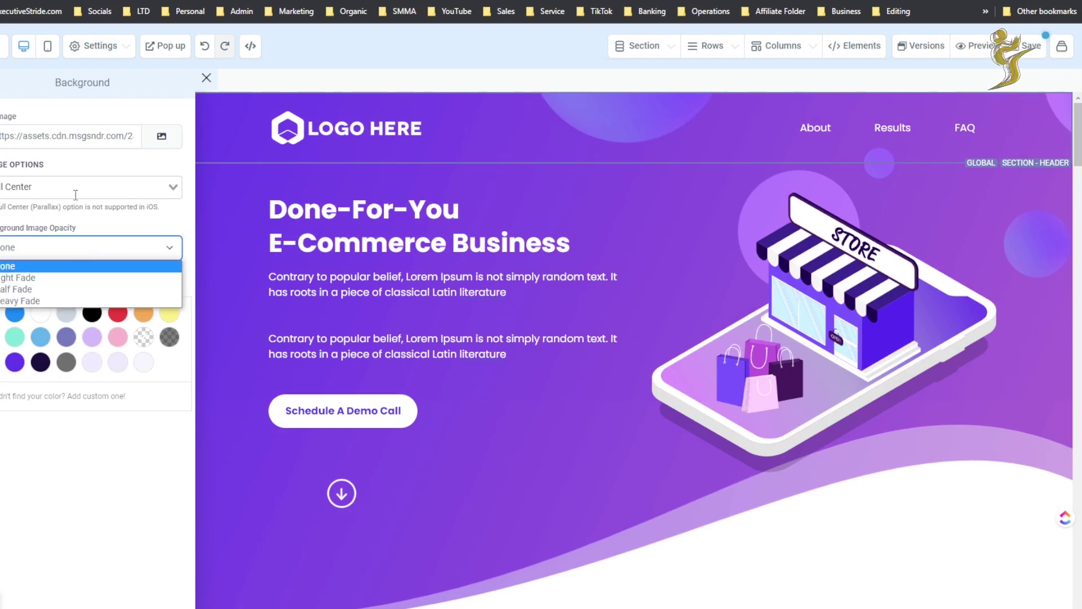
left_click(58, 189)
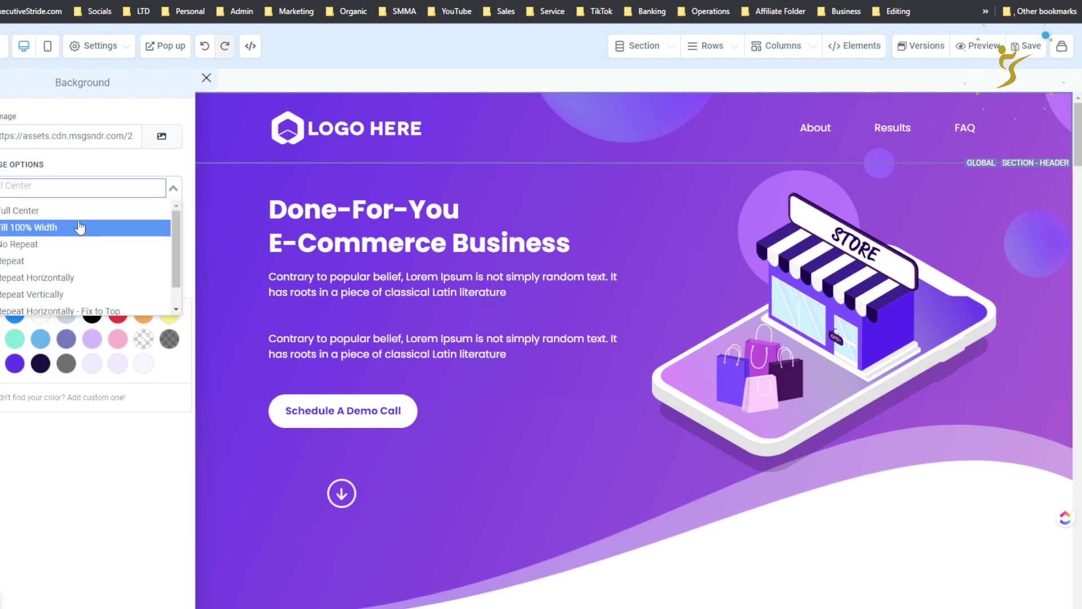
scroll(74, 231, "down", 1)
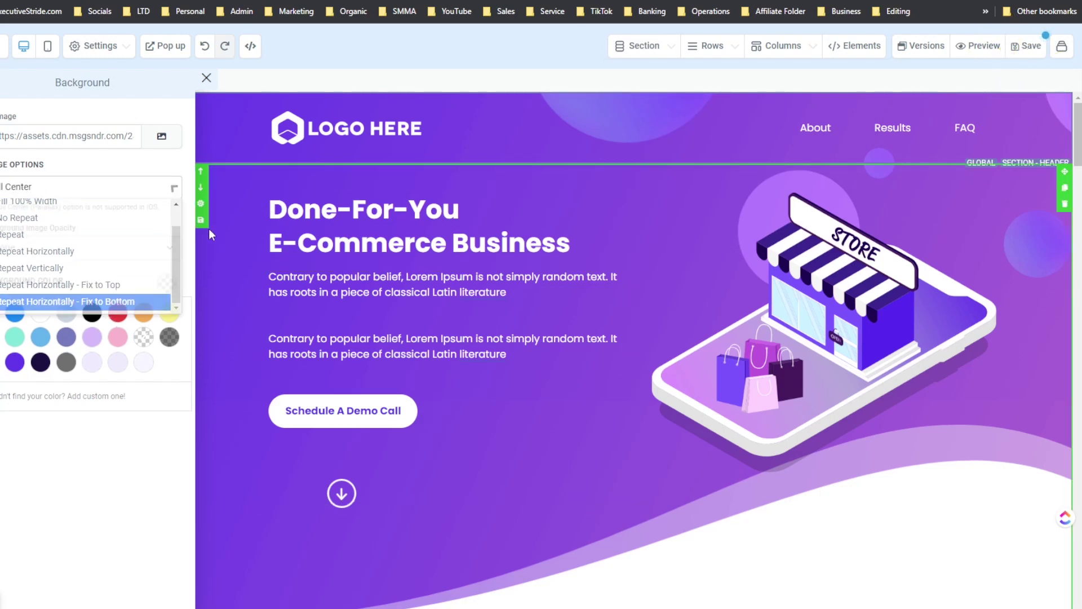
left_click(208, 228)
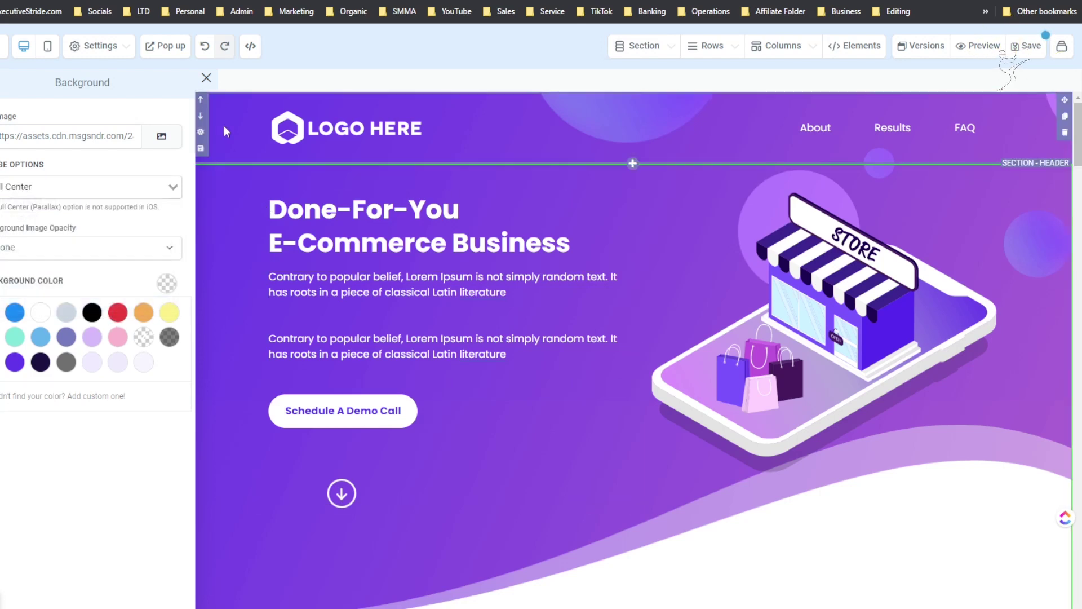
left_click(206, 79)
- Open the page's typography settings and check the headline font and content font fields
left_click(93, 46)
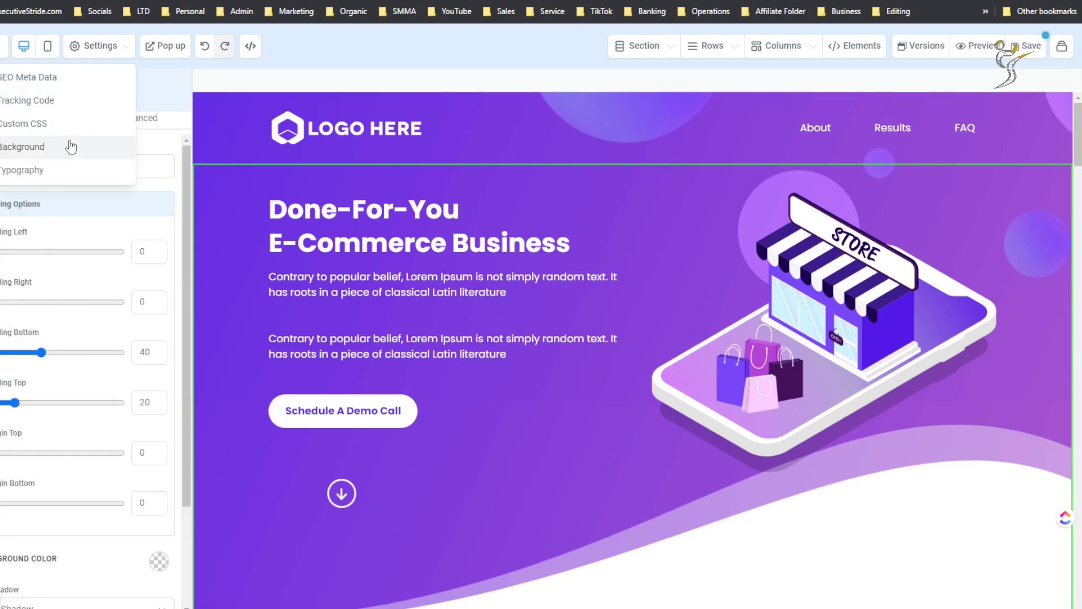
left_click(63, 169)
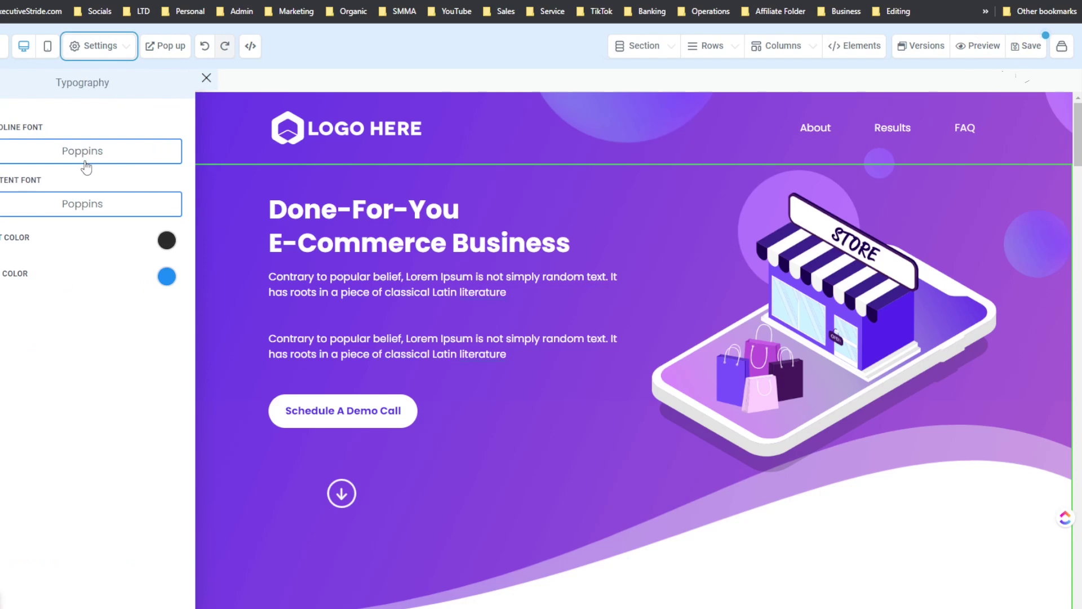
left_click_drag(4, 131, 65, 137)
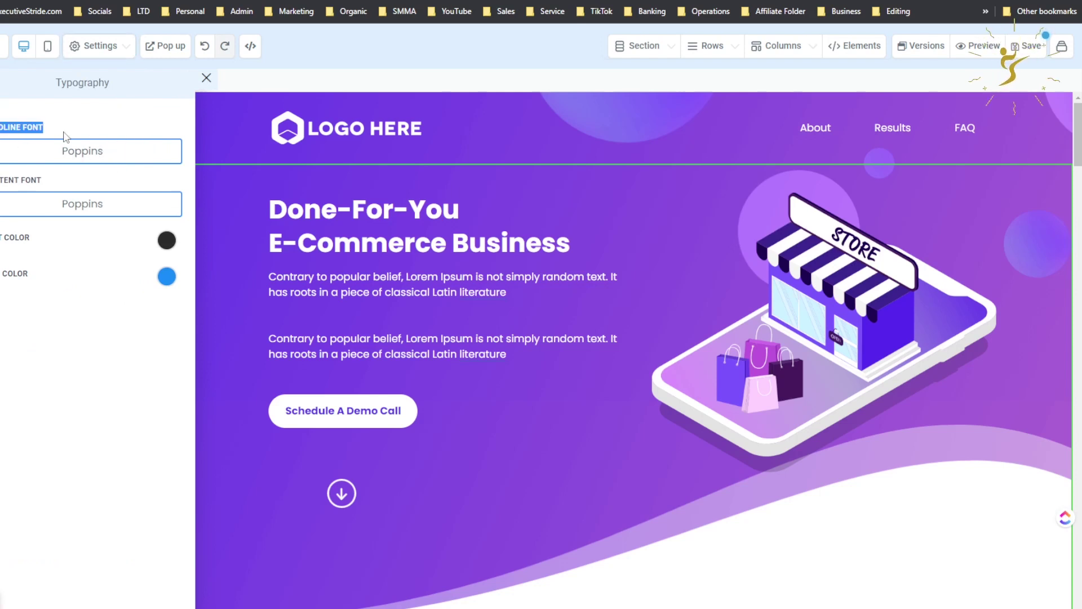
left_click_drag(20, 180, 53, 183)
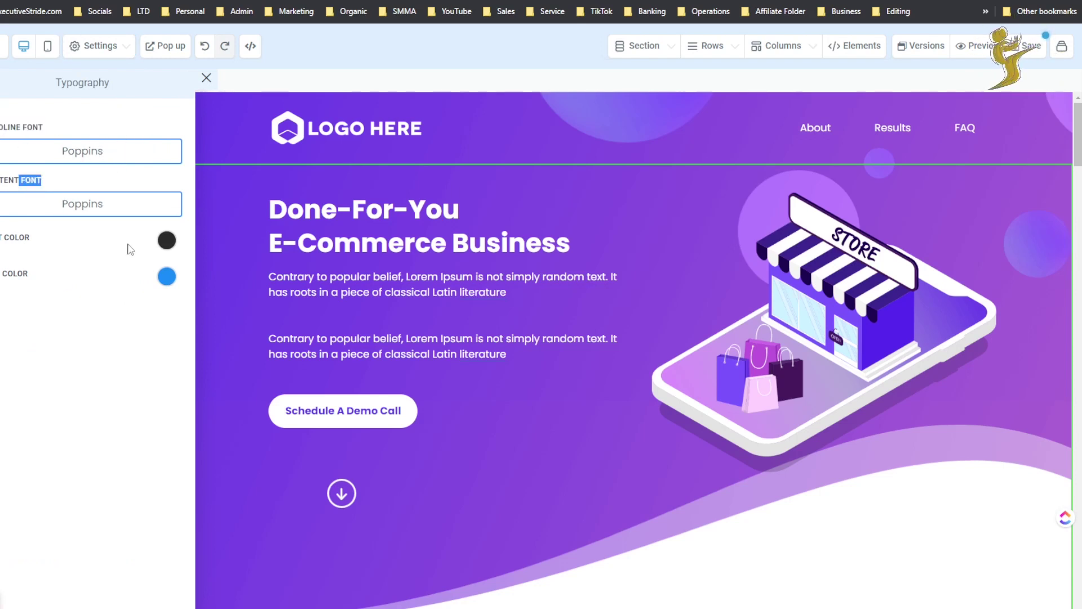
- Browse the Google Fonts list for the headline font and view the text color swatches
left_click(87, 151)
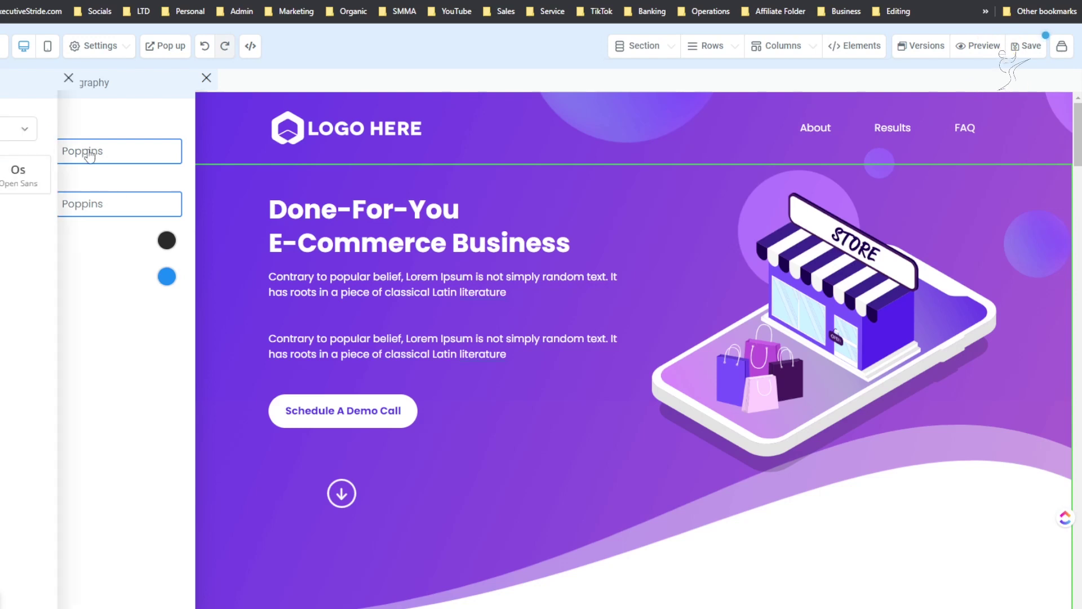
left_click(43, 129)
scroll(51, 175, "down", 15)
scroll(52, 178, "down", 20)
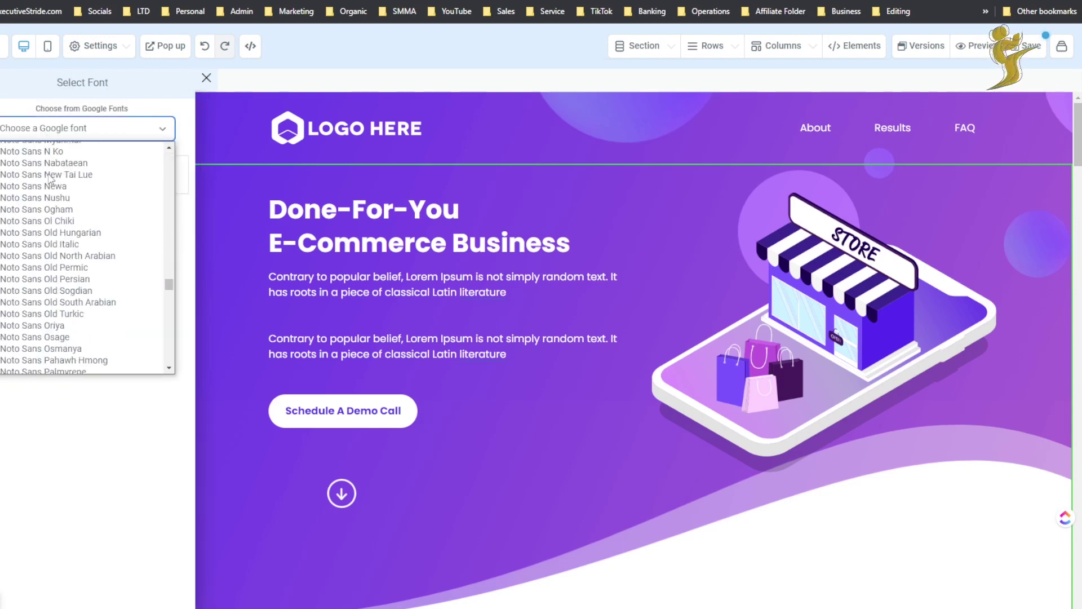
left_click(101, 454)
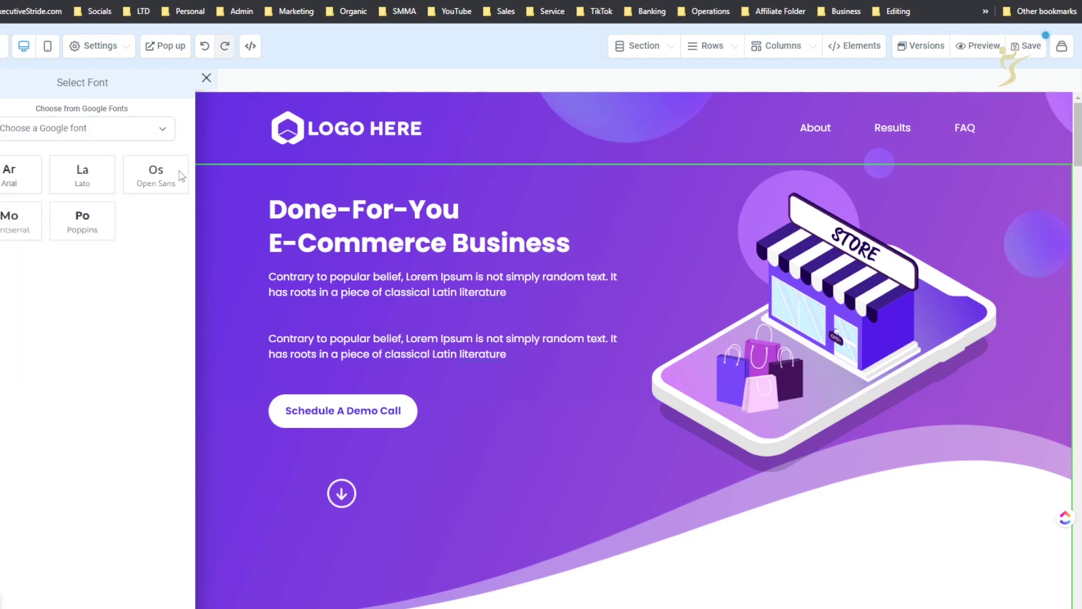
left_click(207, 79)
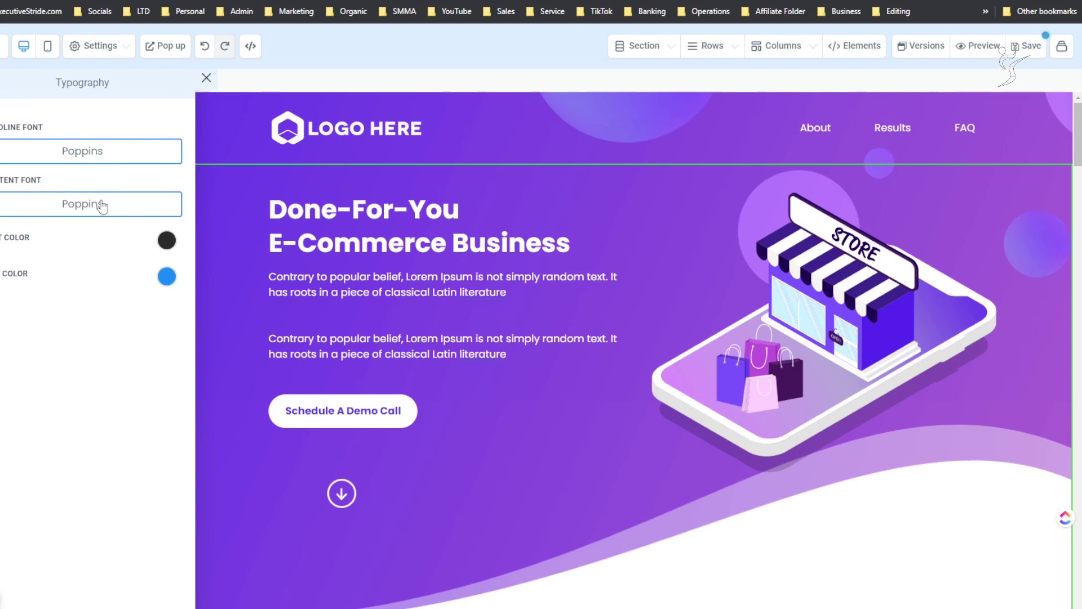
left_click(162, 243)
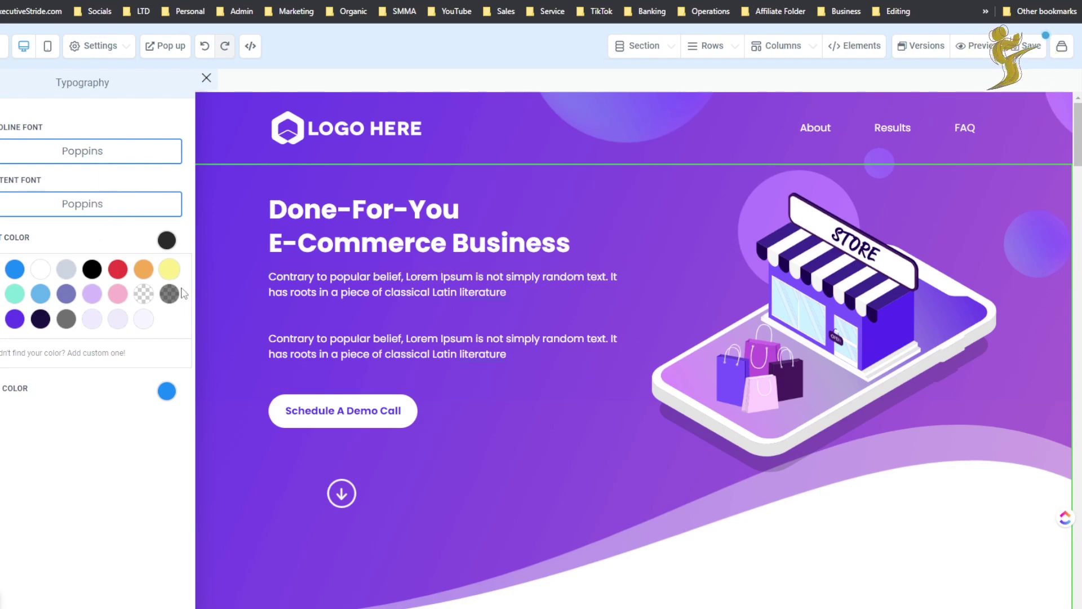
- Open the settings of the paragraph below the hero headline and look through its general options
left_click(436, 337)
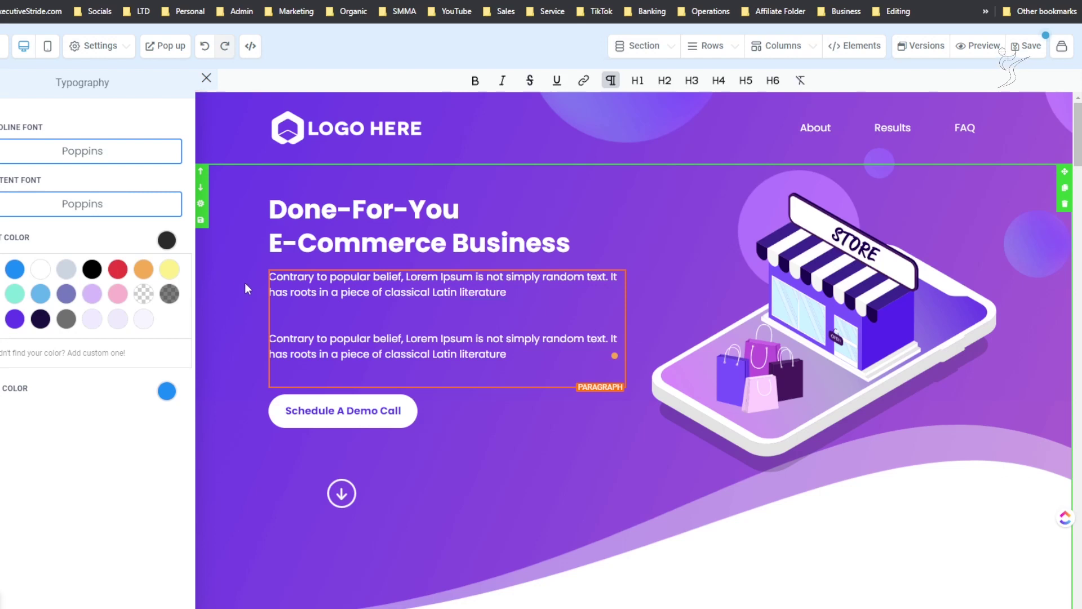
left_click(206, 82)
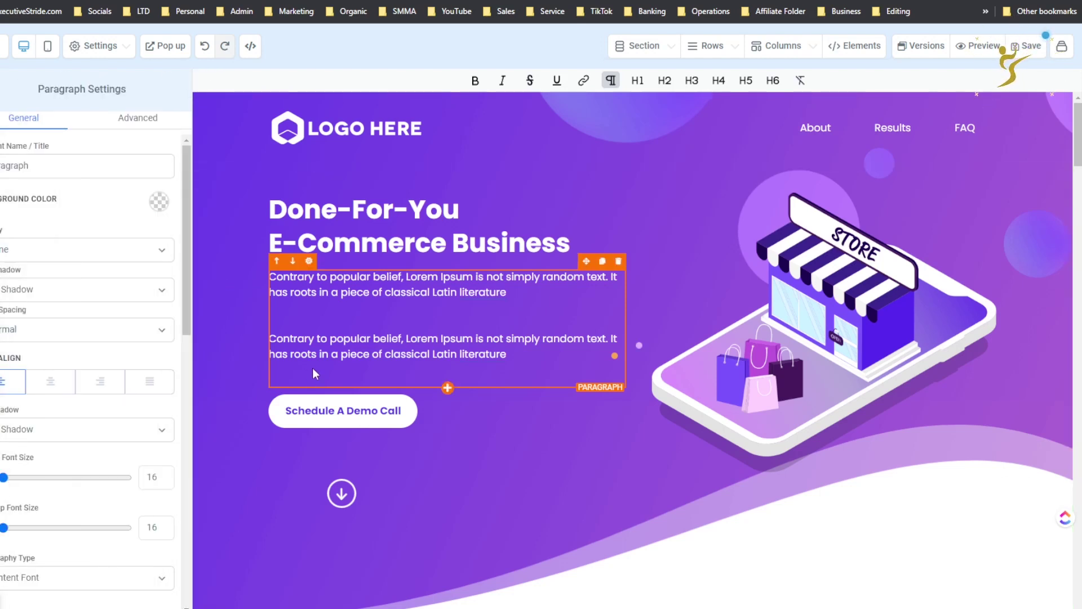
scroll(132, 276, "down", 1)
scroll(135, 253, "down", 6)
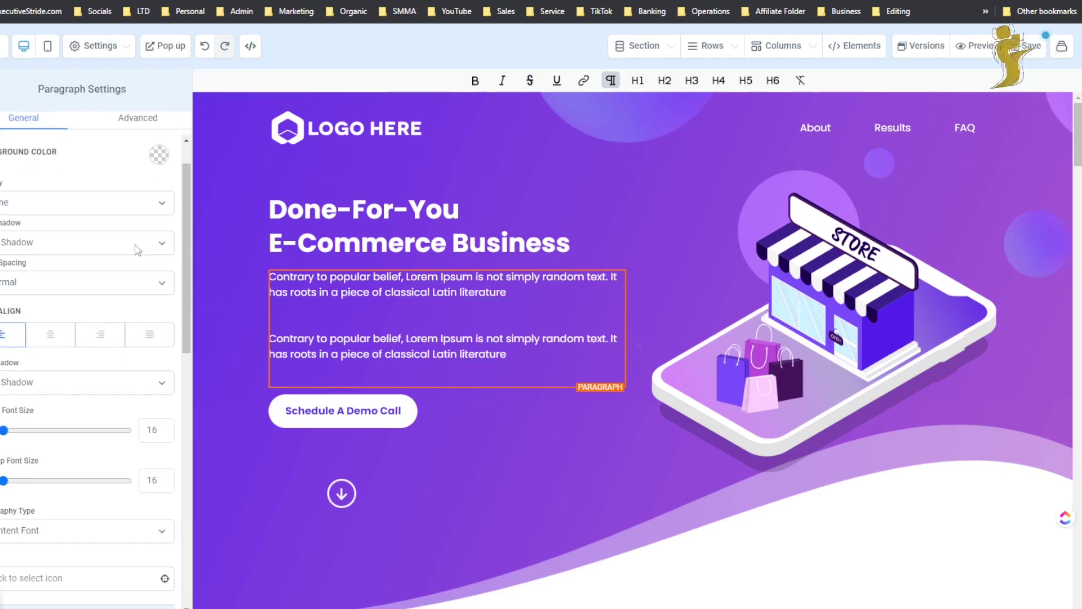
scroll(121, 265, "down", 3)
scroll(109, 279, "up", 7)
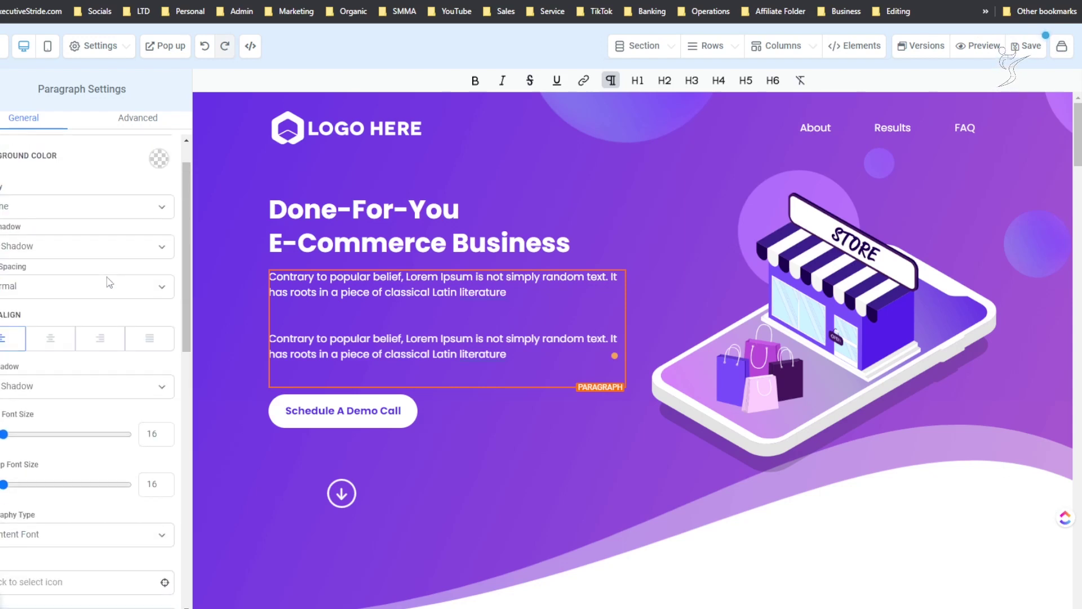
scroll(62, 426, "up", 3)
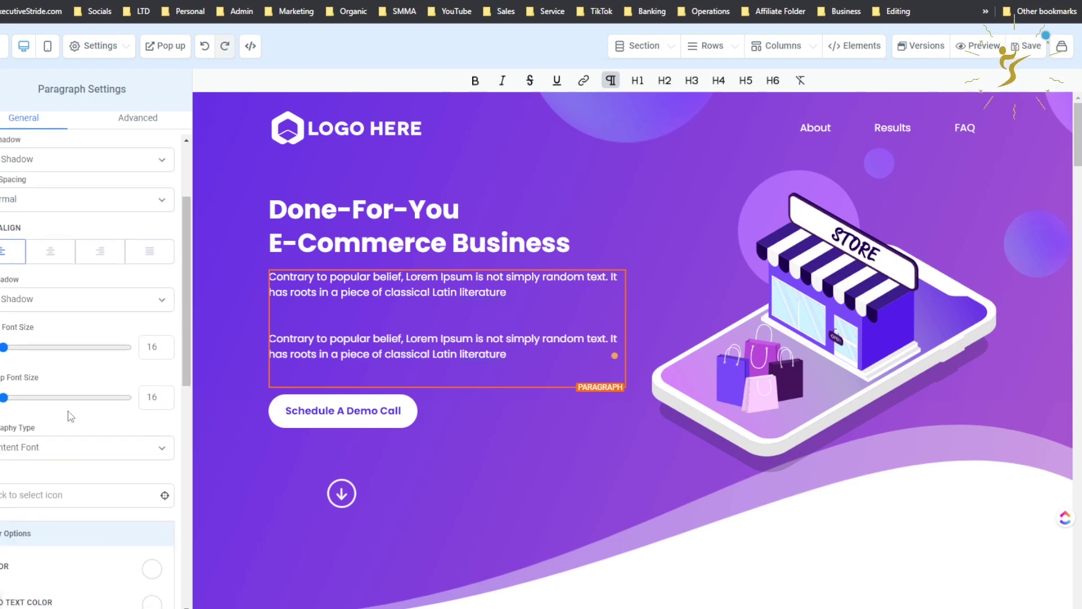
- Set the hero paragraph's typography type to Custom Font
left_click(31, 448)
scroll(47, 467, "down", 3)
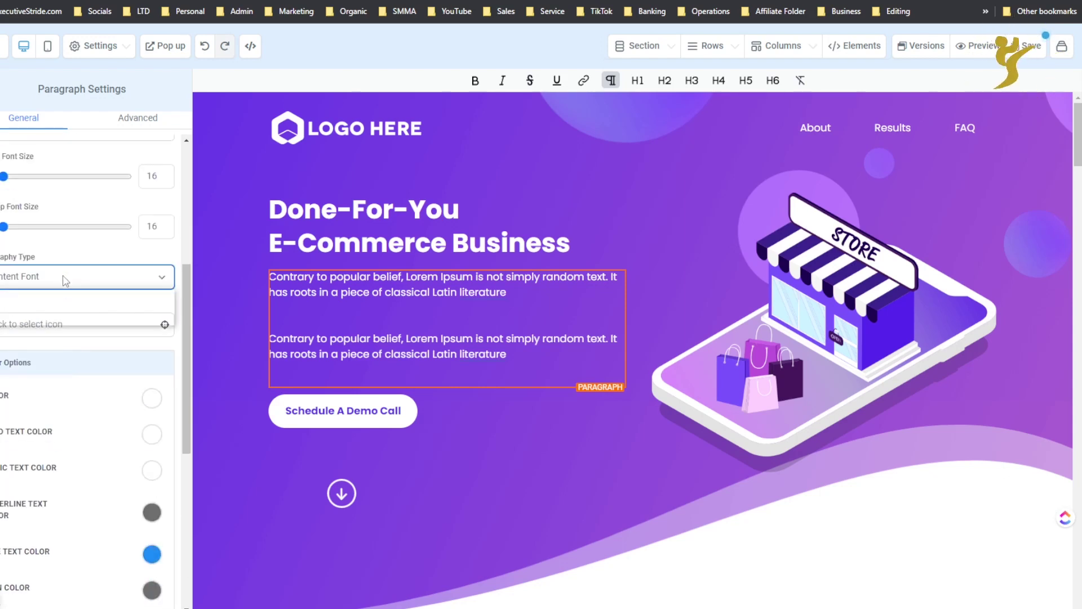
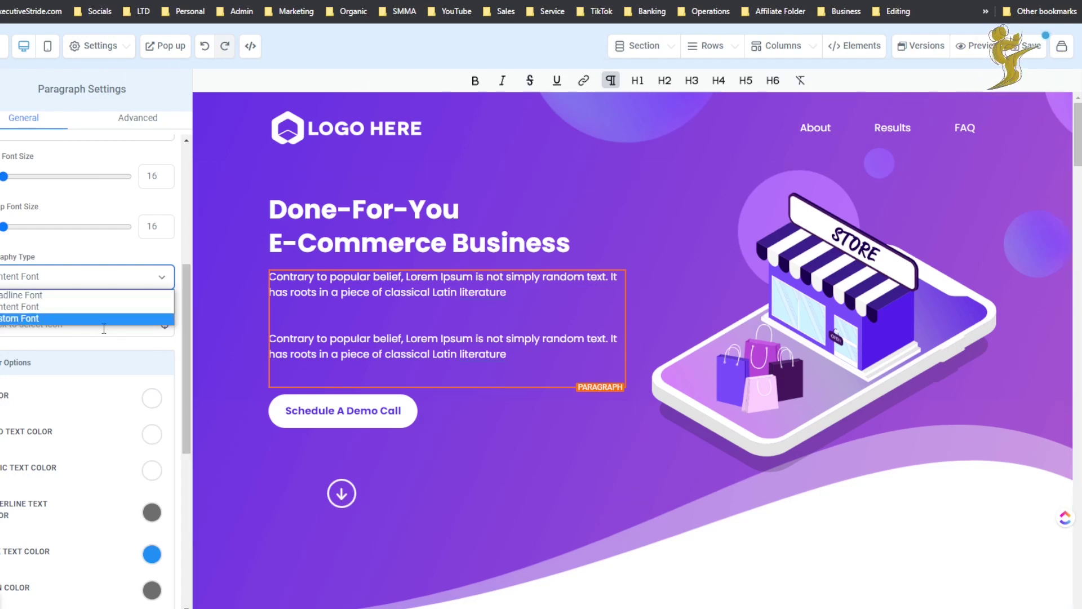
left_click(53, 320)
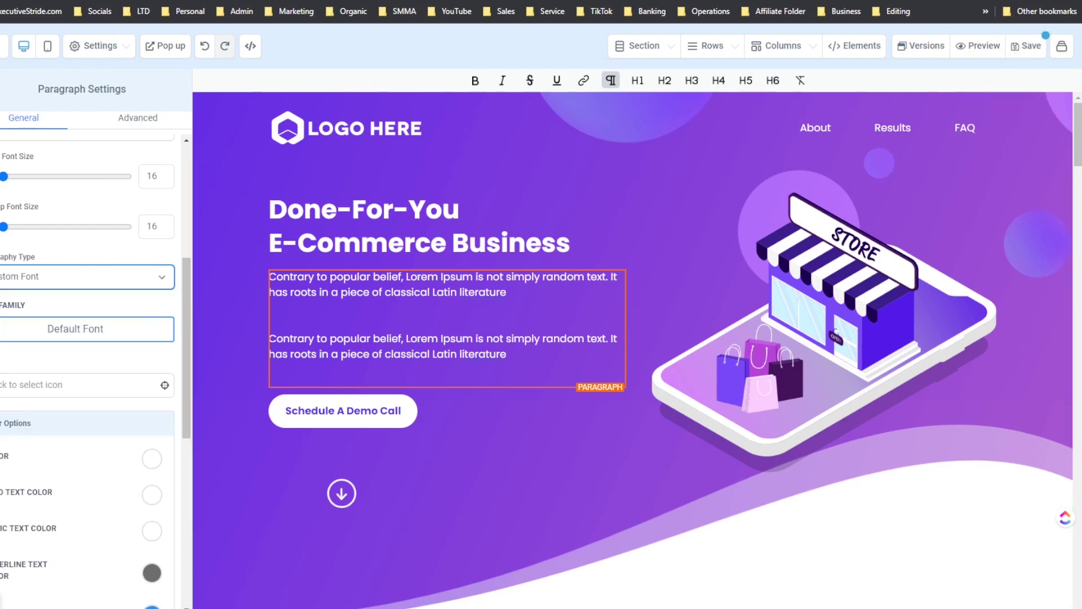
- Set the hero paragraph's font family to Montserrat
left_click(54, 321)
left_click(207, 79)
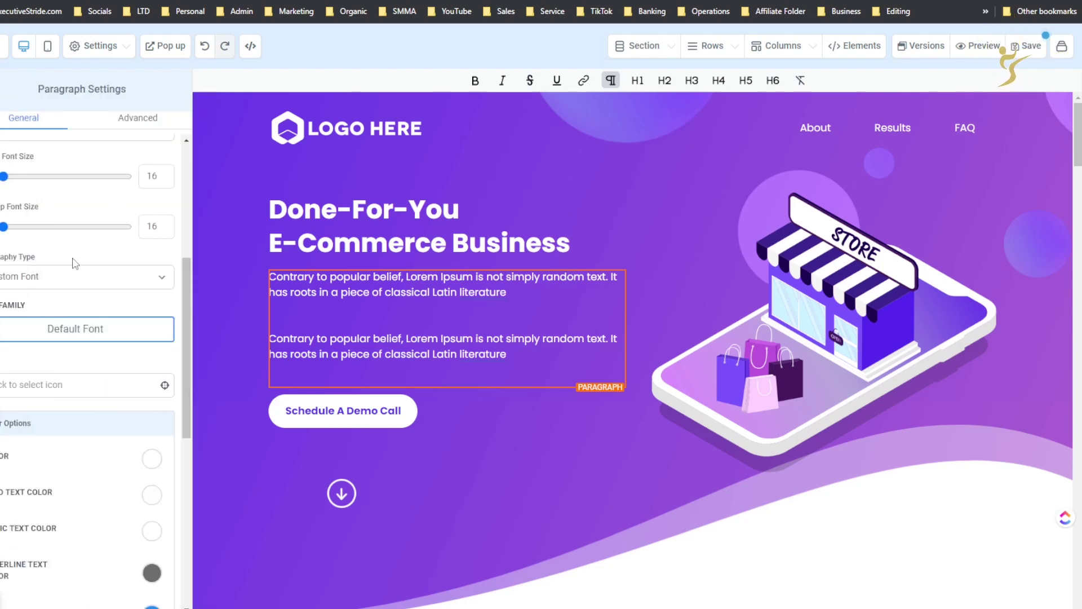
scroll(110, 330, "up", 1)
left_click(62, 286)
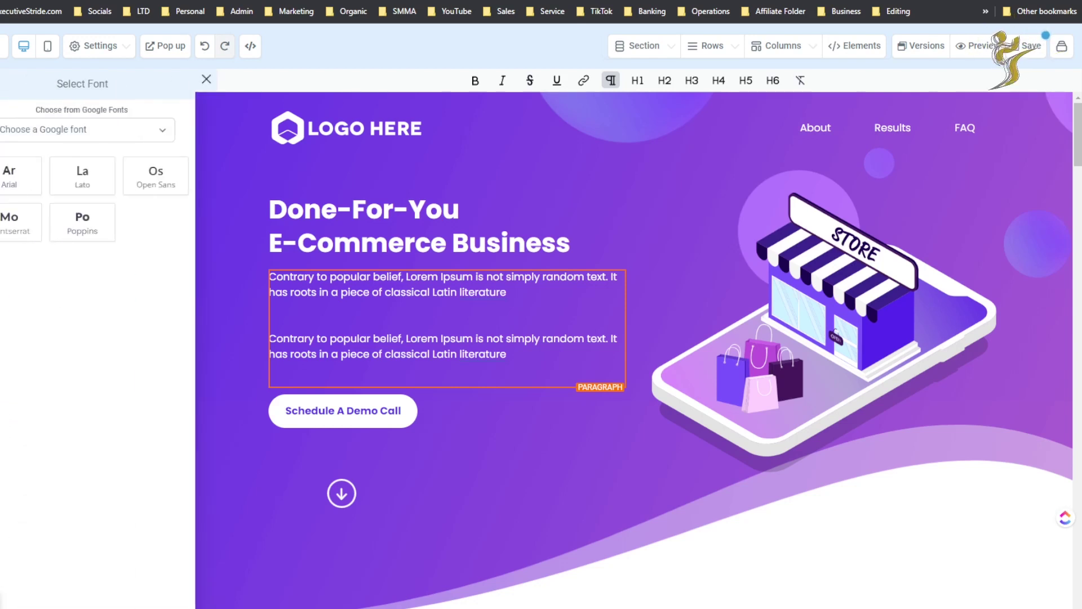
left_click(63, 221)
left_click(26, 294)
left_click(23, 220)
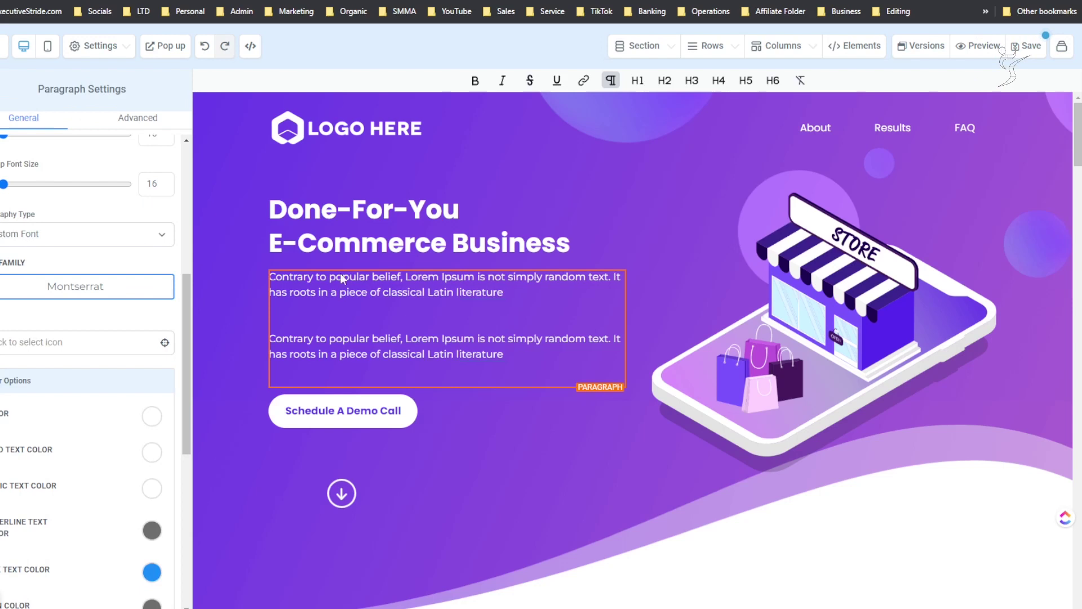
- Set the hero paragraph's font family to Arial and add the yin-yang icon to its text
left_click(85, 289)
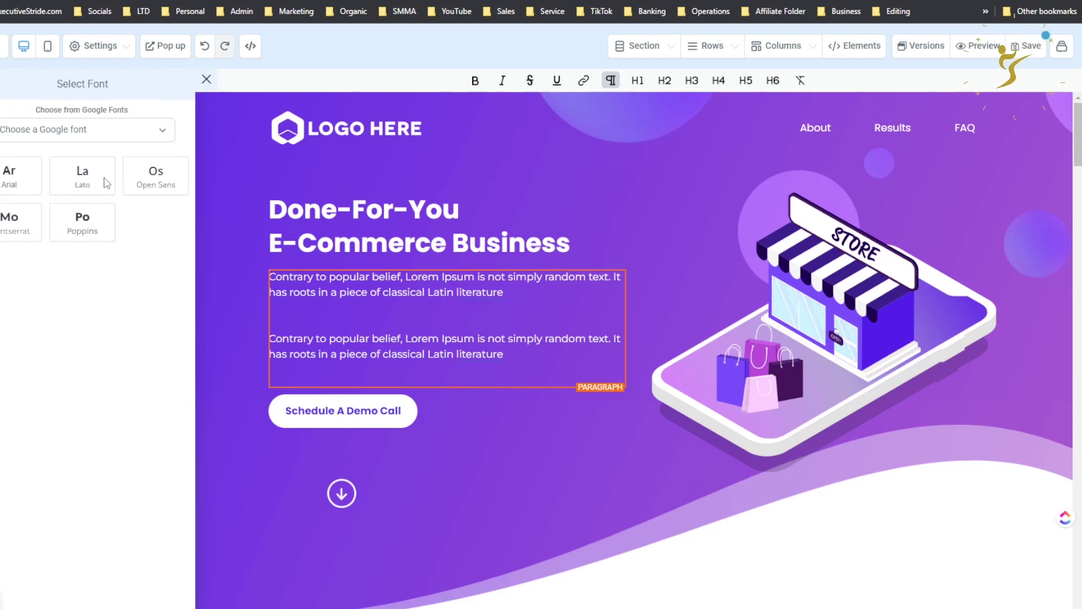
left_click(37, 189)
scroll(109, 320, "down", 3)
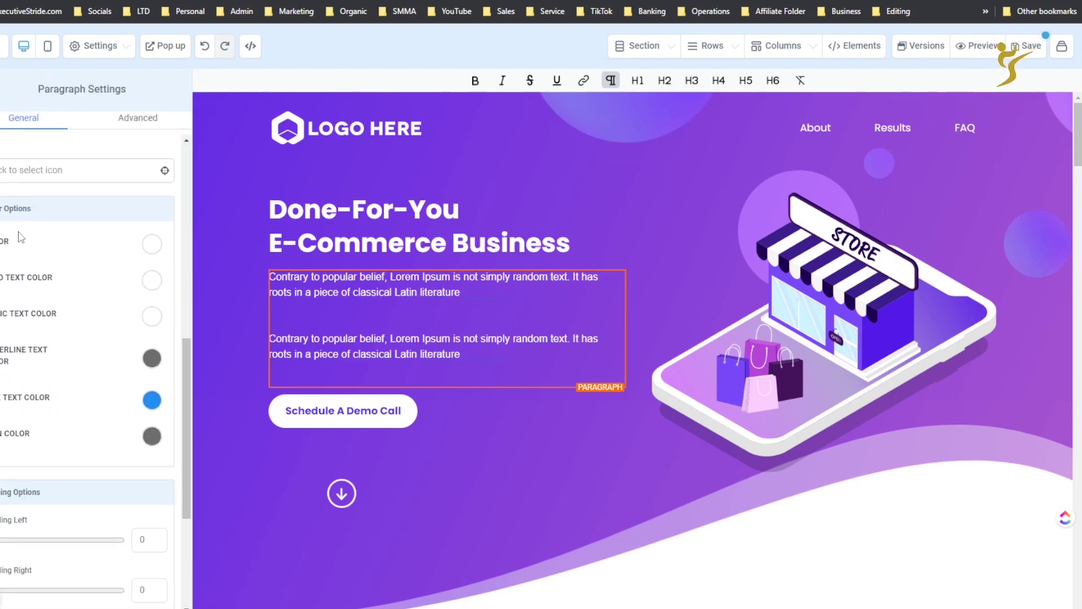
scroll(20, 236, "up", 2)
left_click(17, 297)
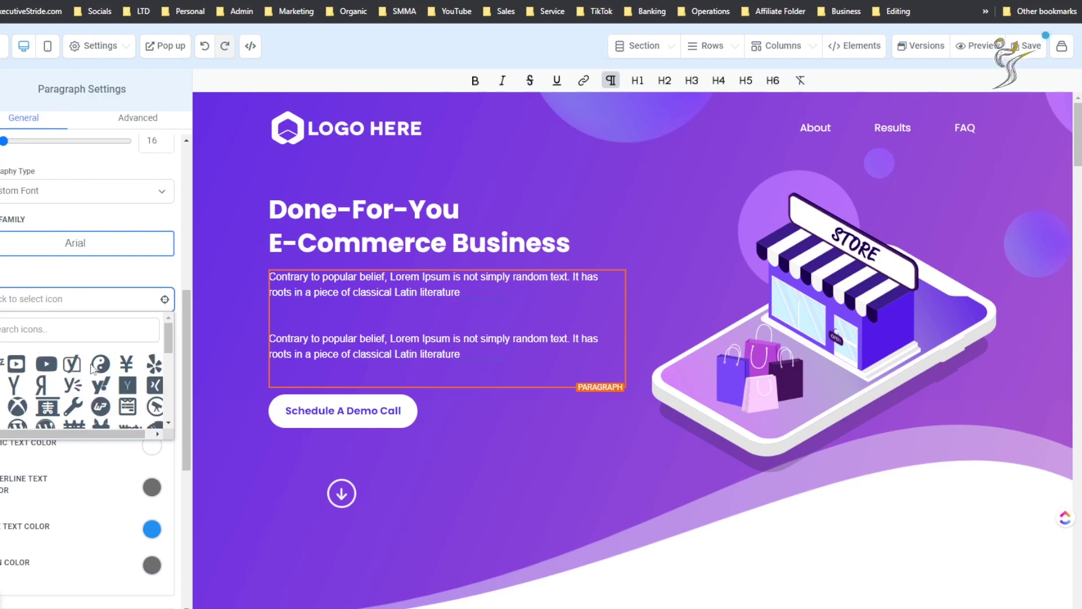
left_click(101, 364)
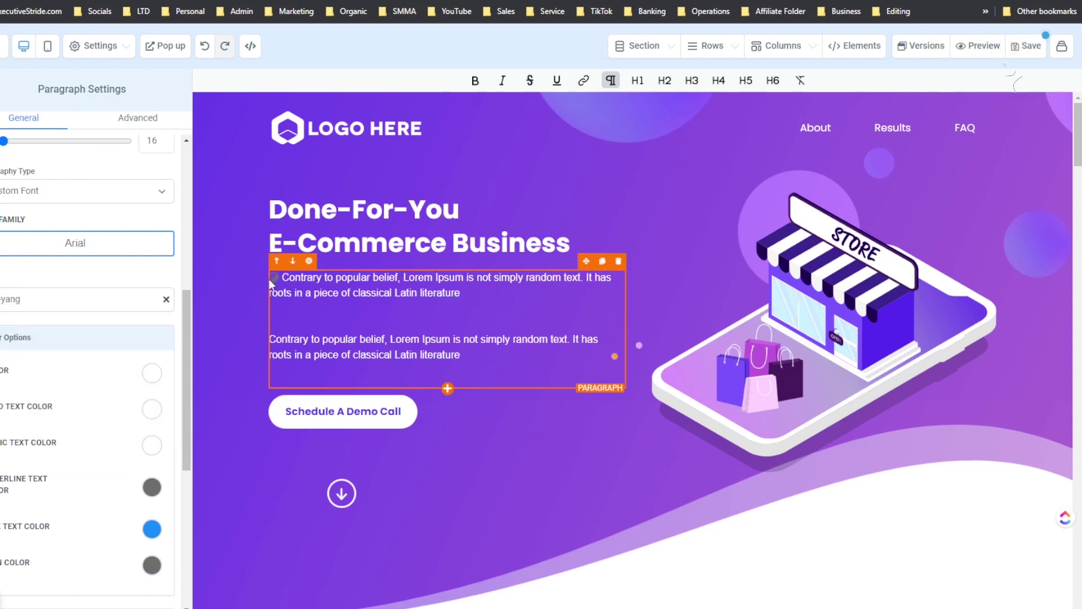
- Set the hero paragraph's text color to blue and its bold text color to black
scroll(178, 405, "down", 2)
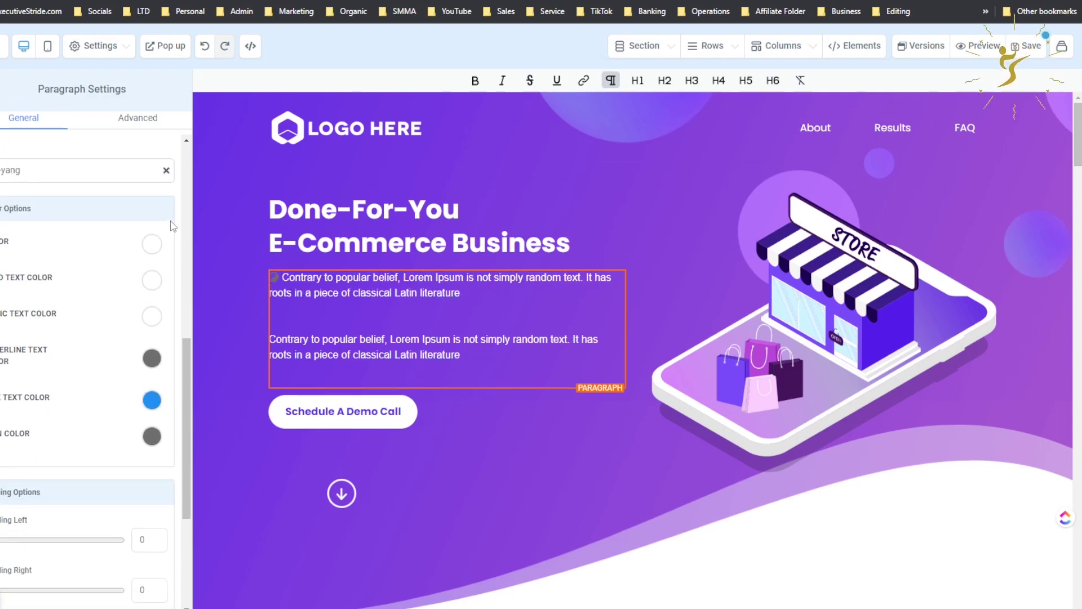
left_click(152, 243)
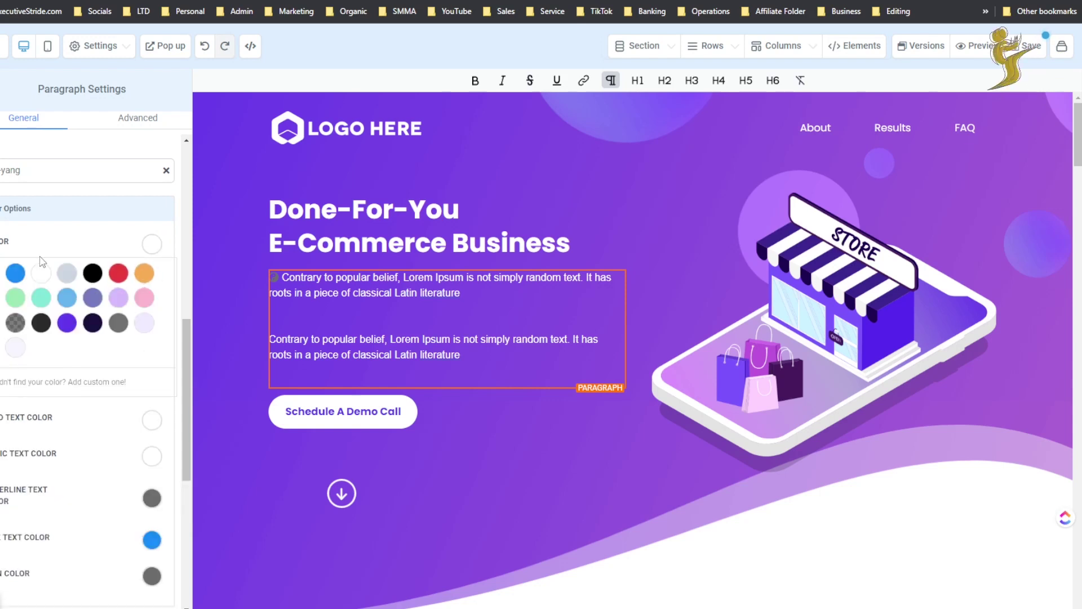
left_click(15, 273)
scroll(103, 288, "down", 3)
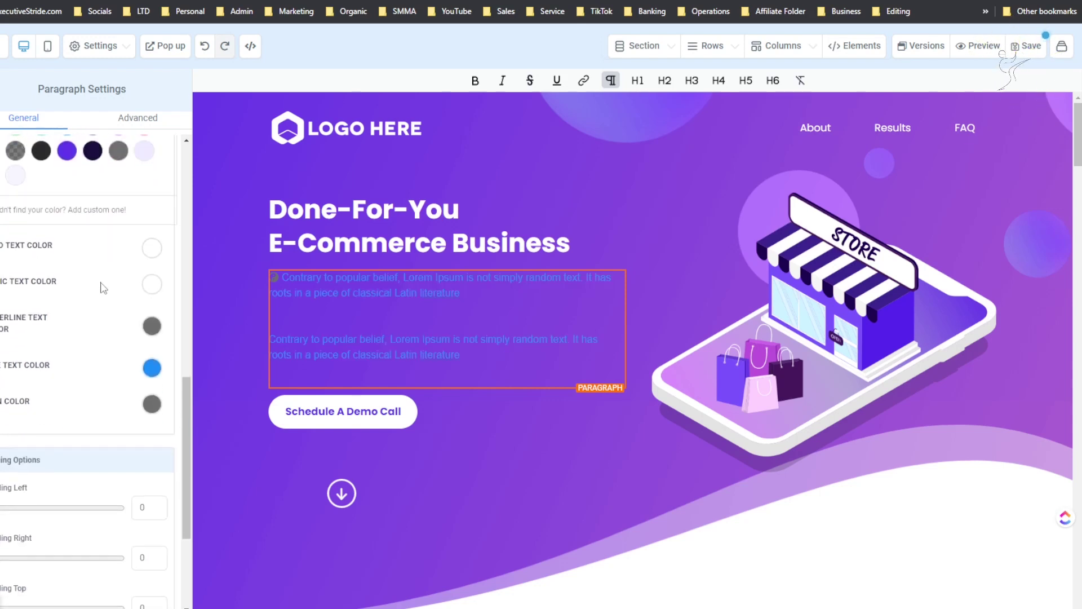
left_click(157, 251)
left_click(92, 276)
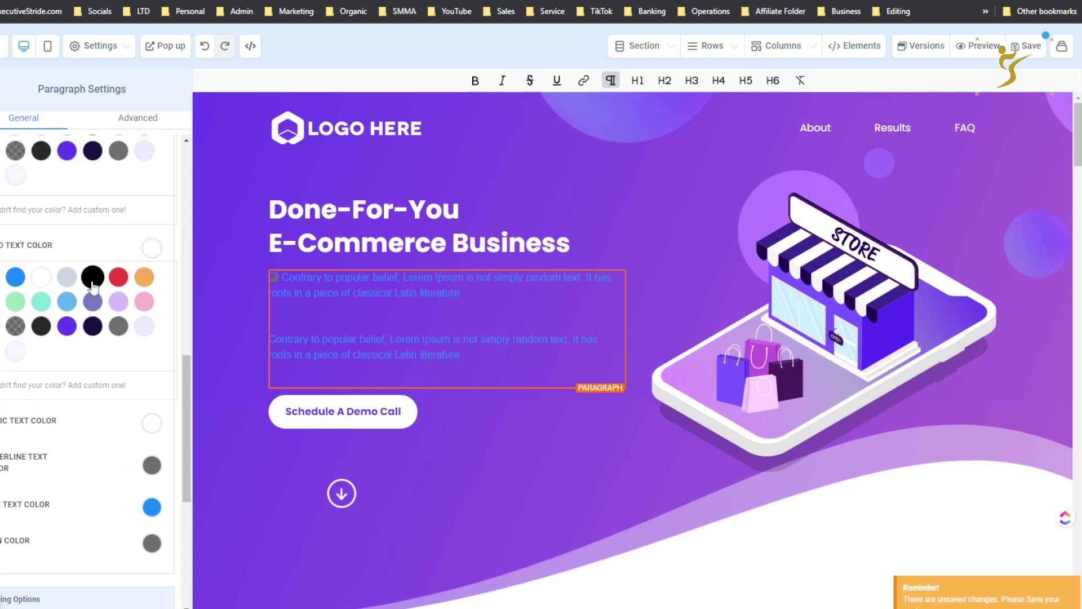
- Bold "n a piece of classical Latin literature" in the first passage and italicize "piece of classical" in the second passage
mouse_move(297, 259)
left_click_drag(459, 293, 296, 293)
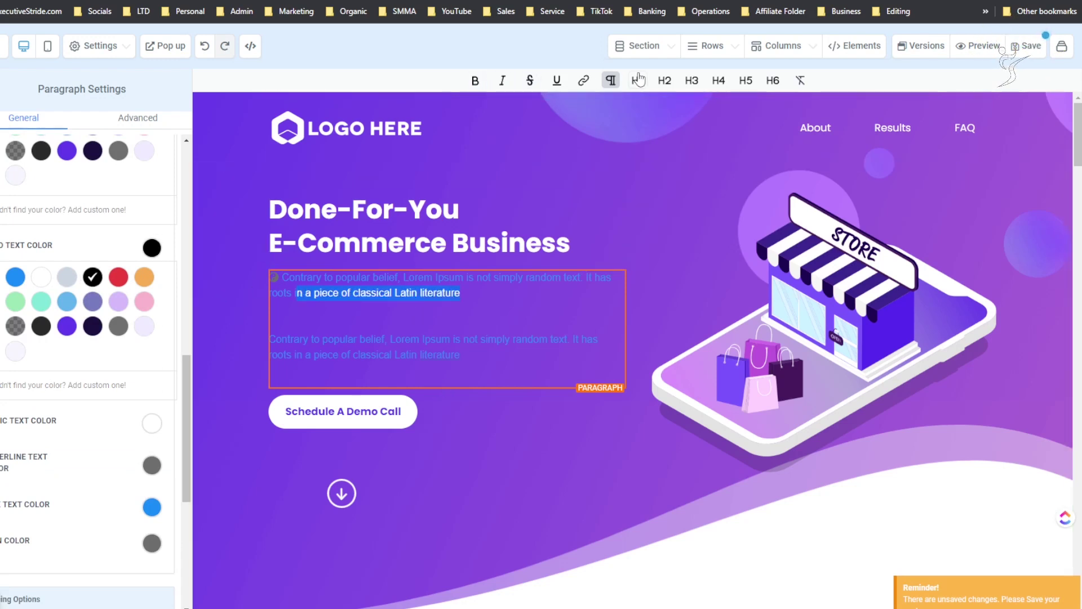
left_click(475, 81)
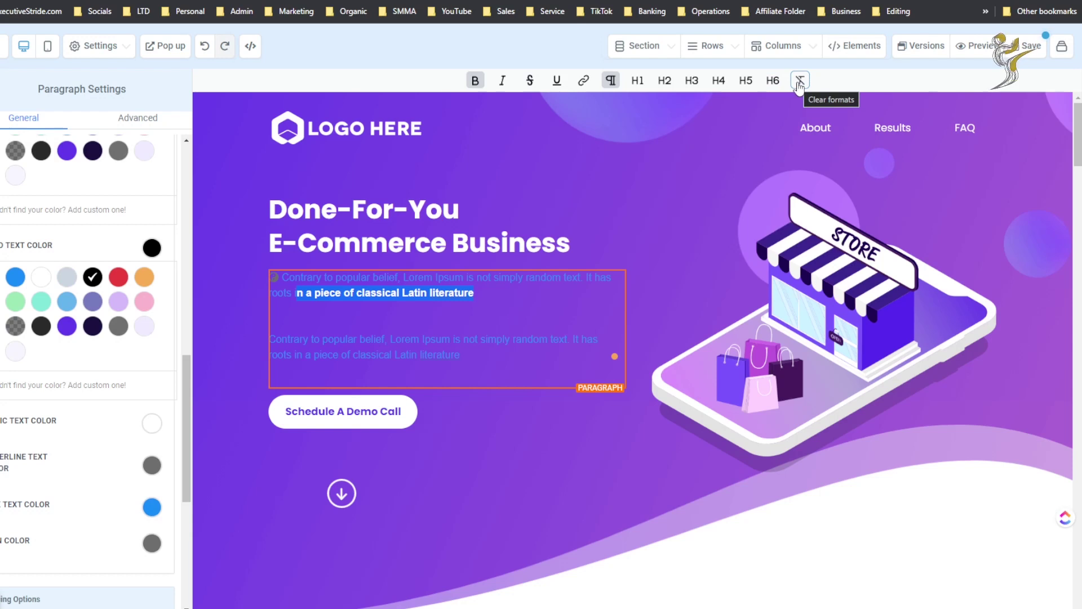
left_click(459, 352)
left_click_drag(393, 354, 313, 354)
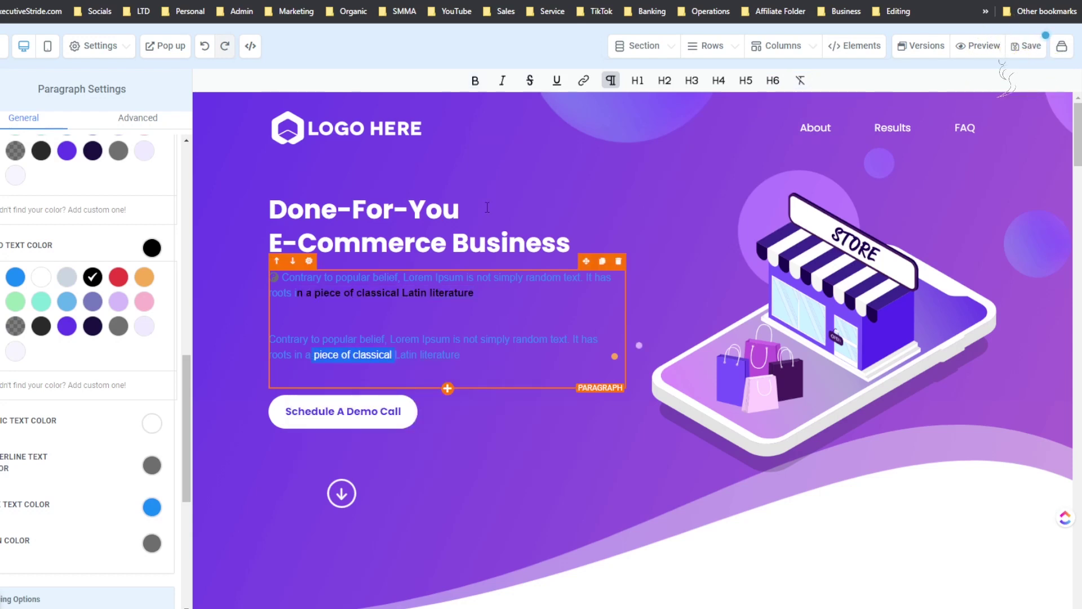
left_click(507, 77)
- Underline "Contrary to popular belief, Lorem Ipsum" and strike through "random t" in the hero paragraph's second passage
left_click(452, 338)
key("shift+Home")
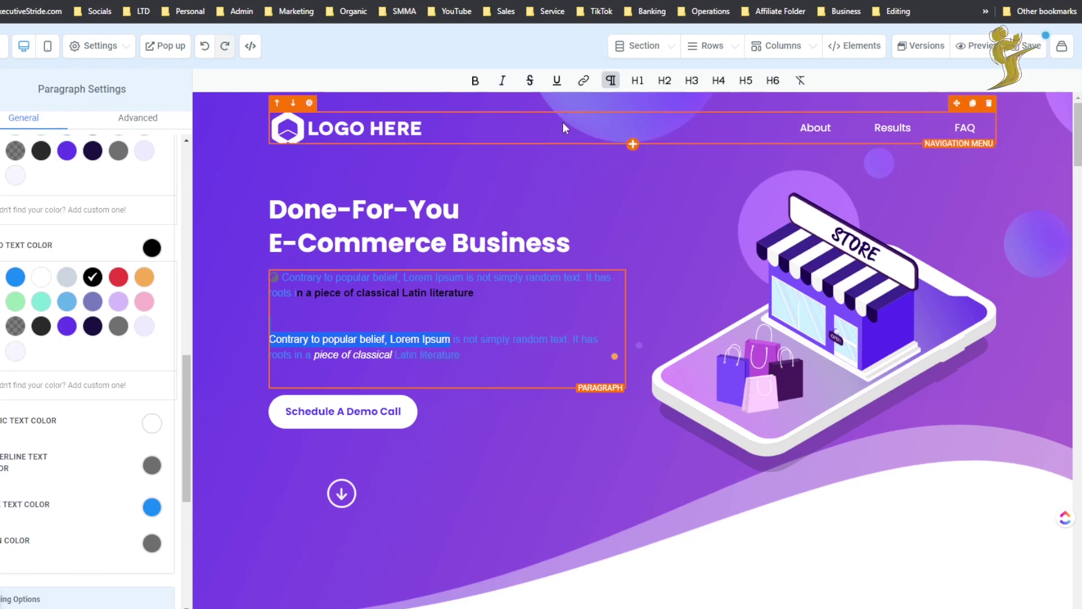
left_click(557, 80)
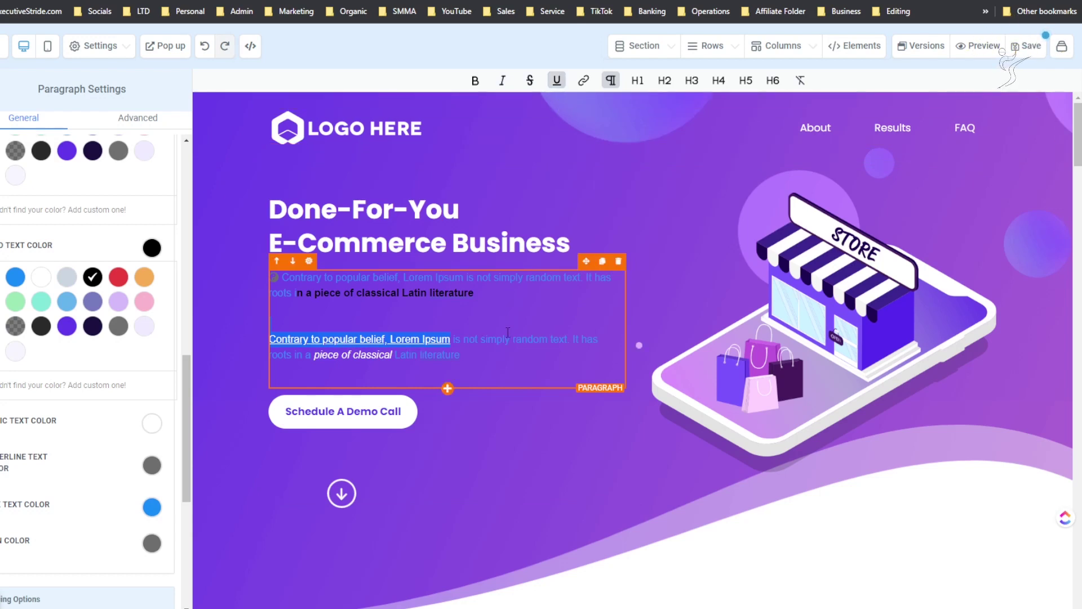
left_click_drag(512, 339, 554, 339)
left_click(530, 80)
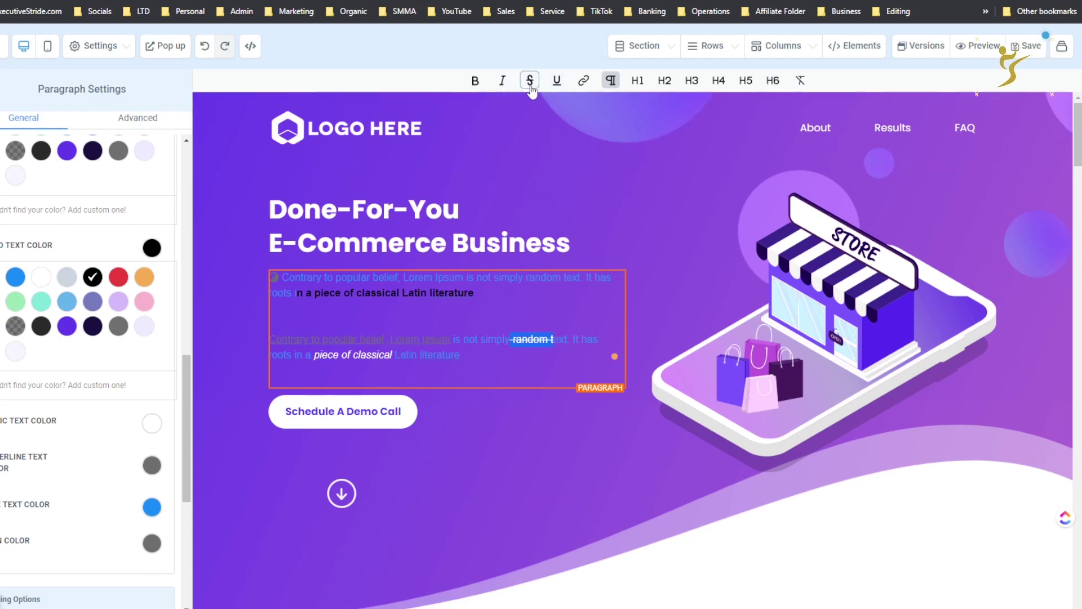
double_click(530, 276)
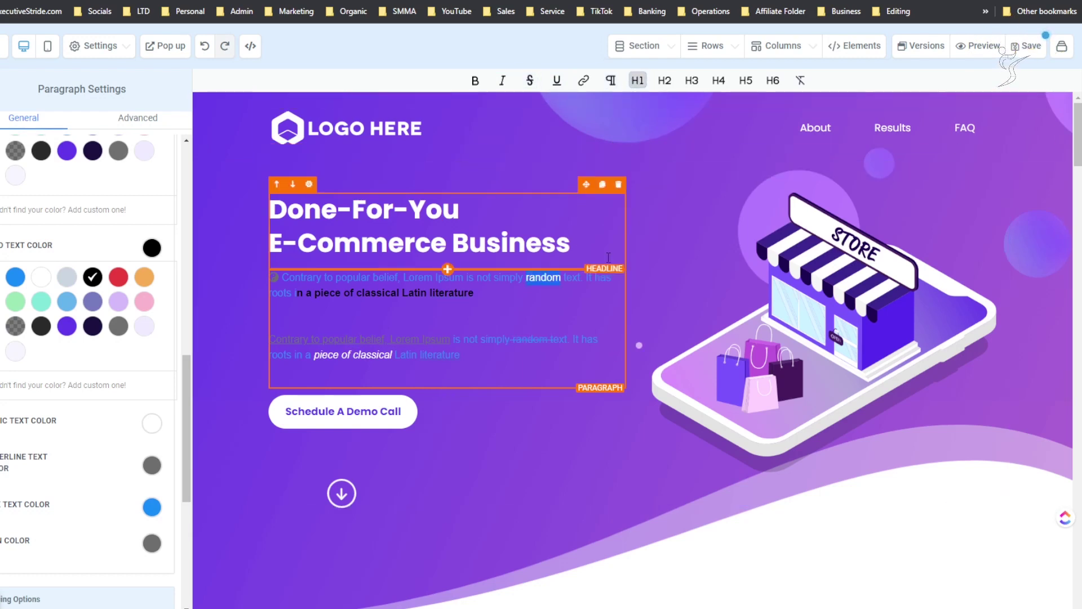
left_click(545, 285)
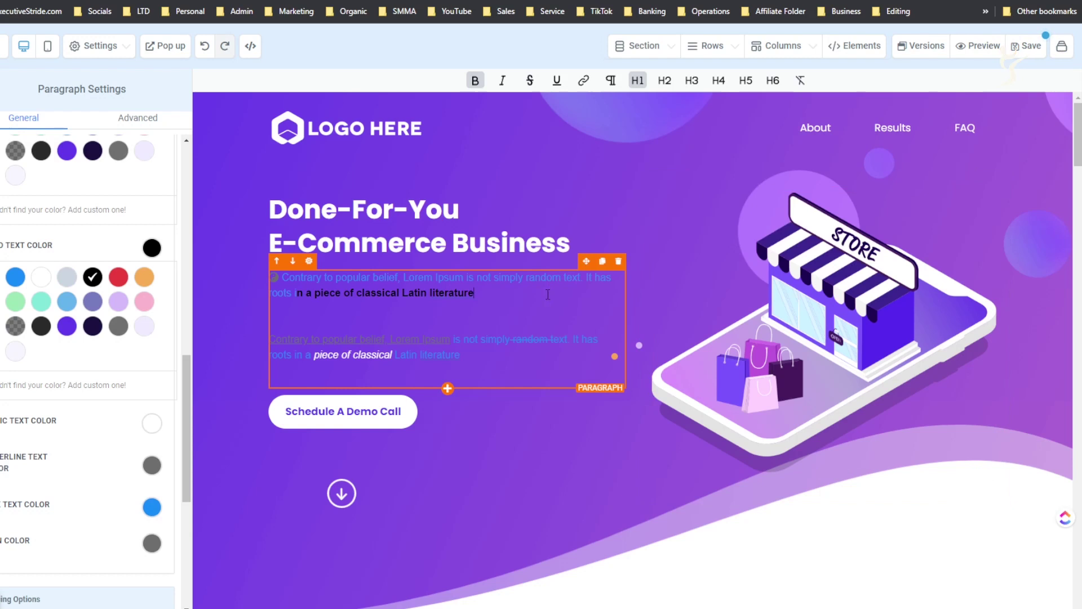
- Set the hero paragraph's italic text color to red and its underline text color to orange
scroll(97, 381, "down", 1)
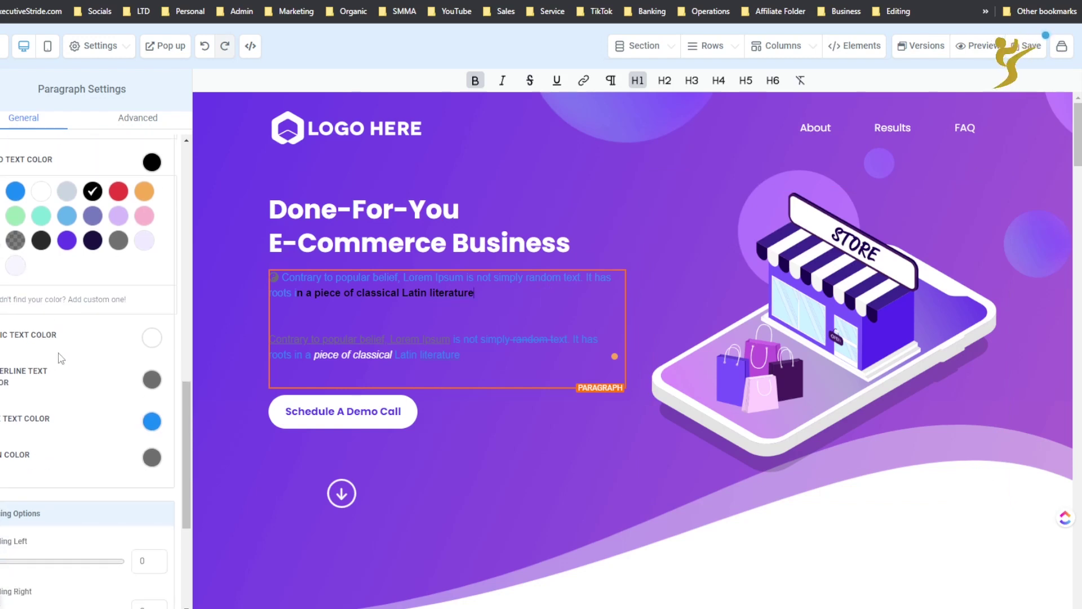
scroll(97, 381, "up", 1)
left_click(147, 384)
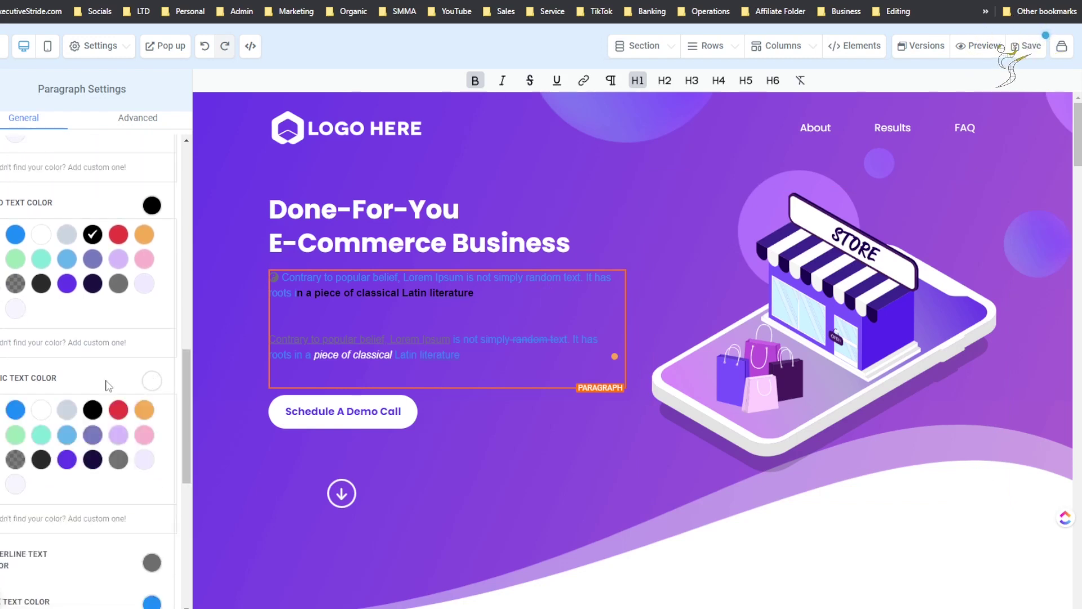
left_click(118, 410)
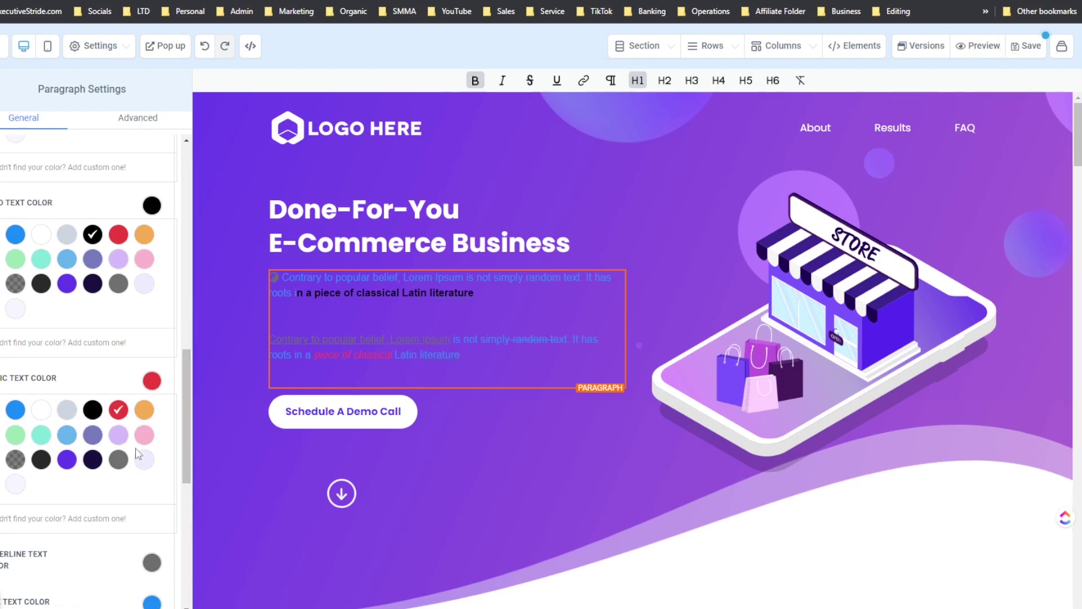
scroll(129, 445, "down", 2)
left_click(153, 433)
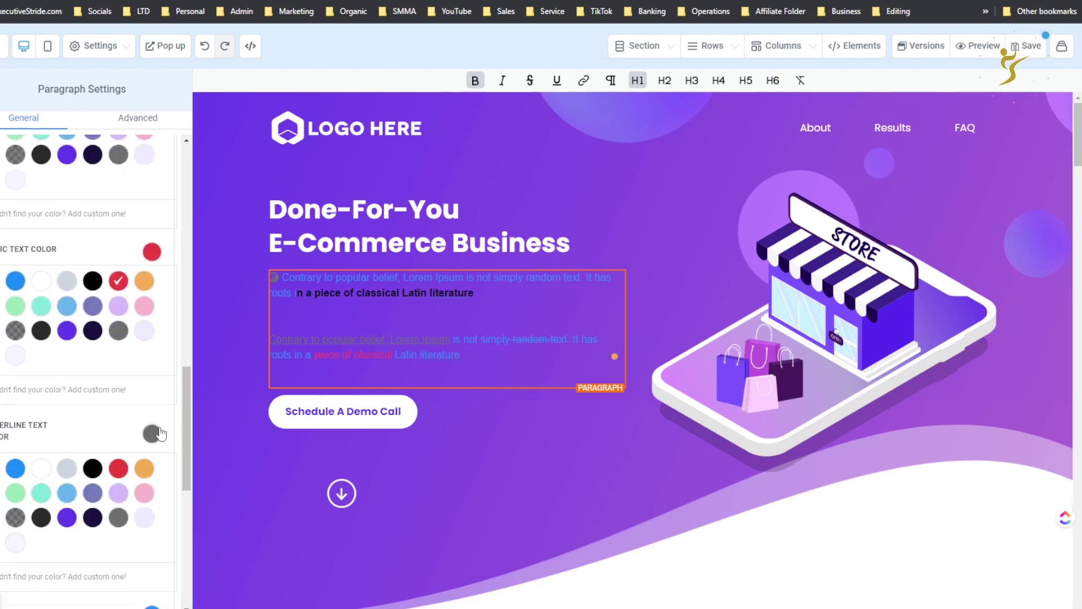
scroll(444, 338, "down", 2)
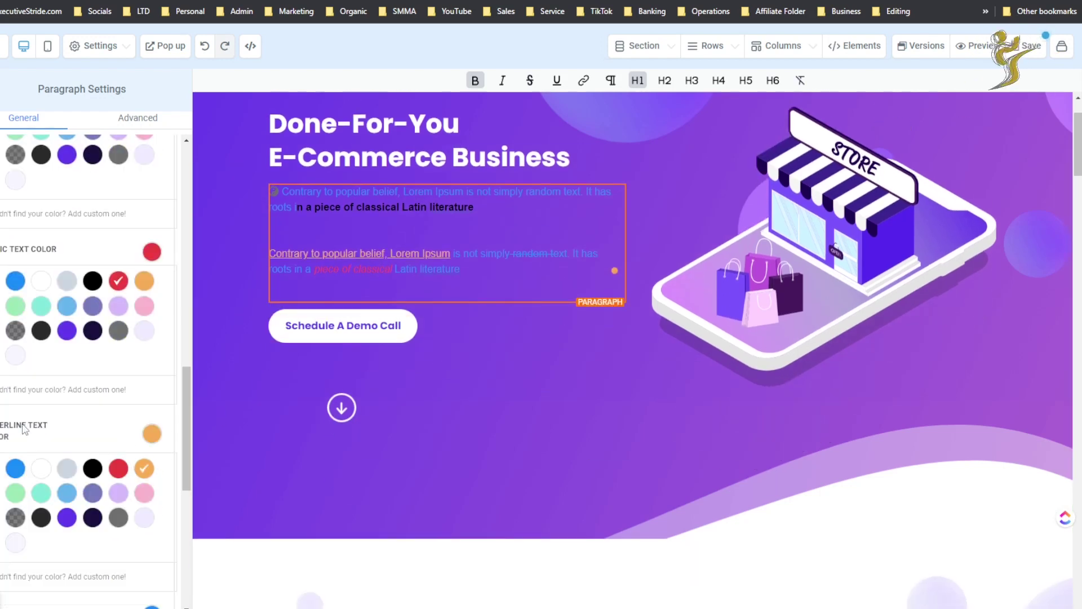
scroll(141, 479, "down", 2)
left_click(151, 488)
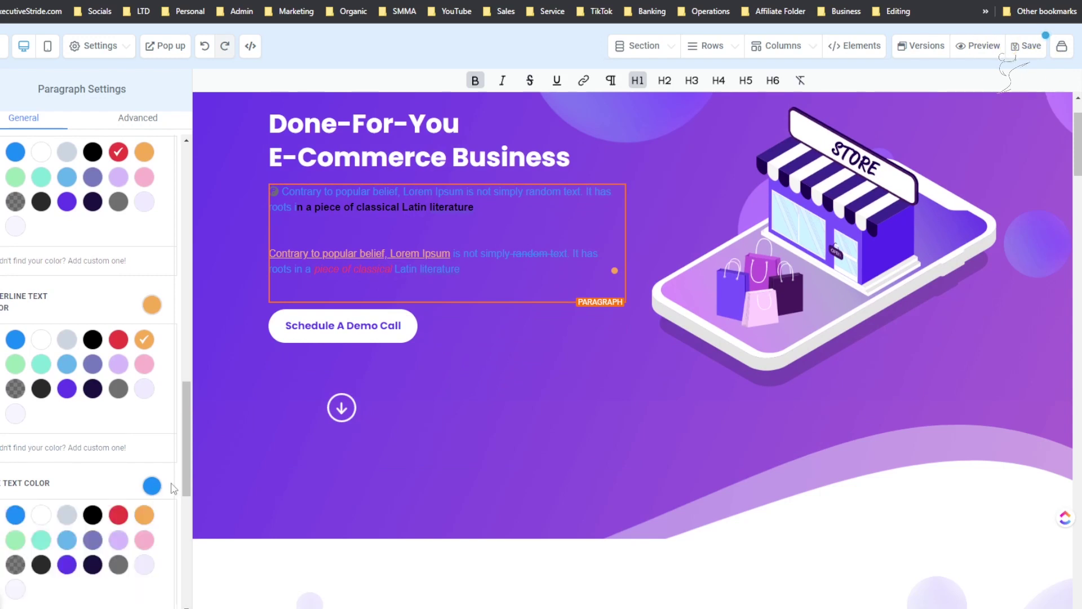
left_click_drag(482, 253, 543, 254)
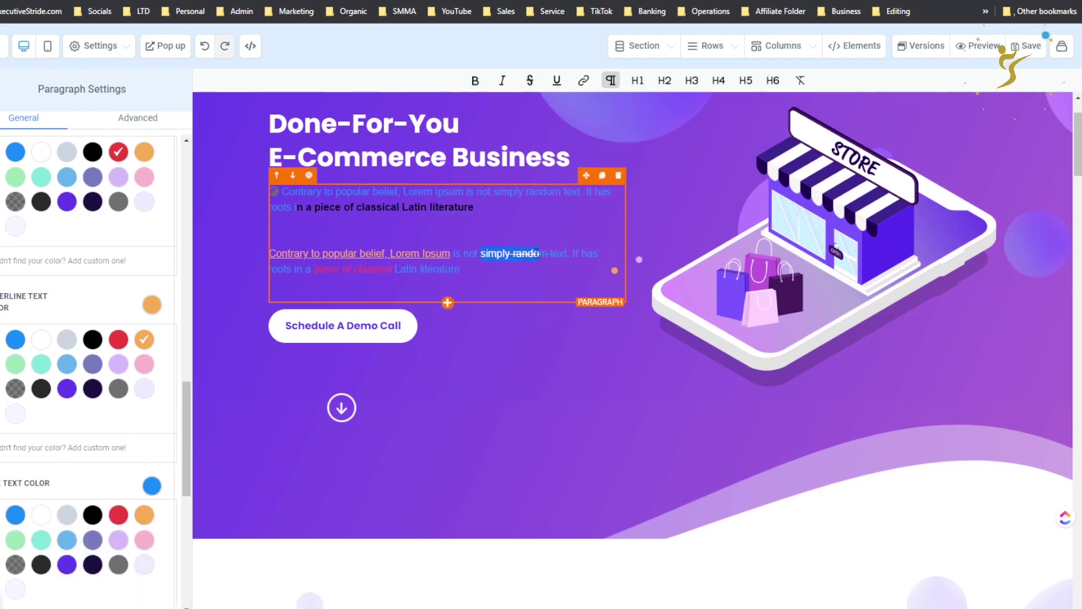
left_click(583, 80)
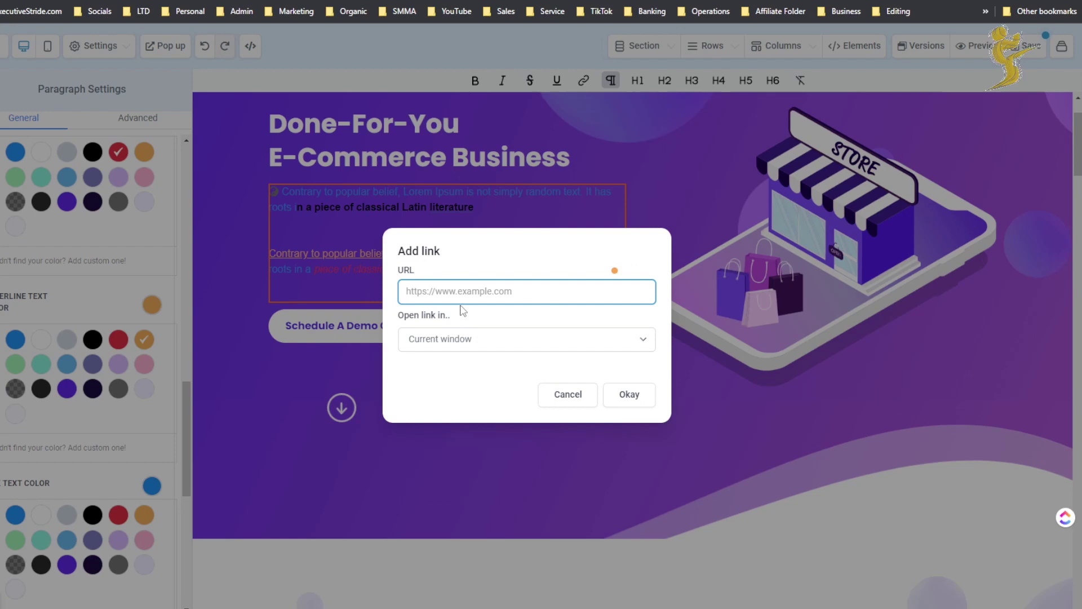
type("https://google.com")
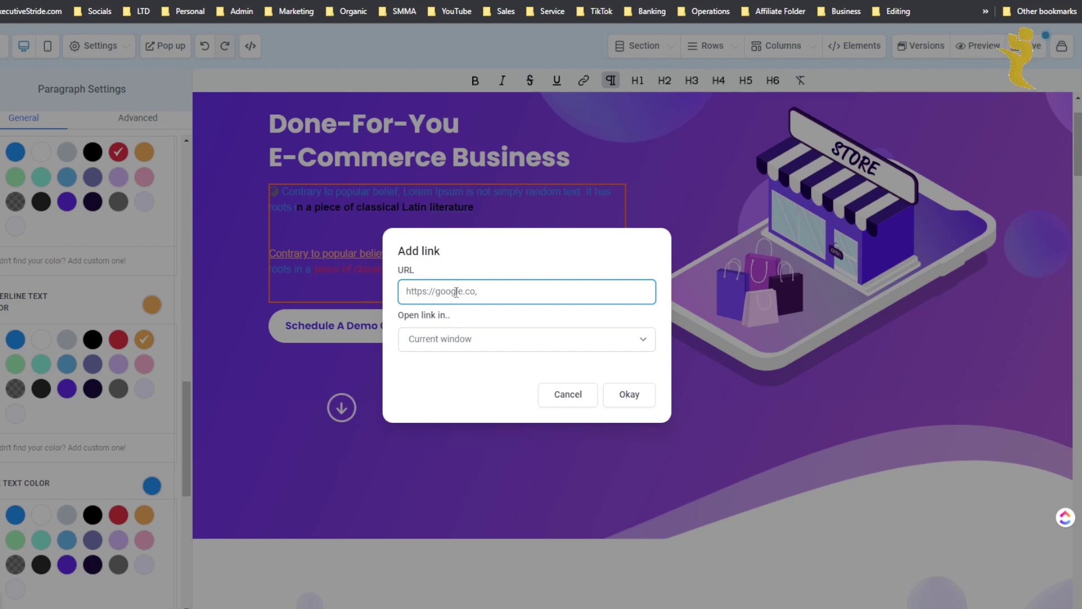
left_click(519, 350)
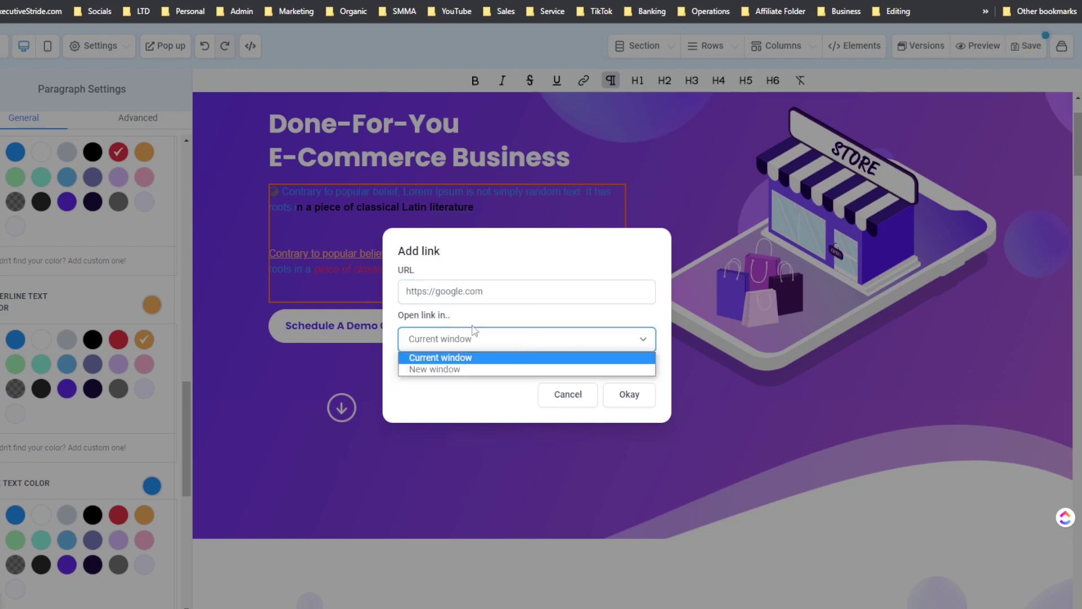
left_click(453, 369)
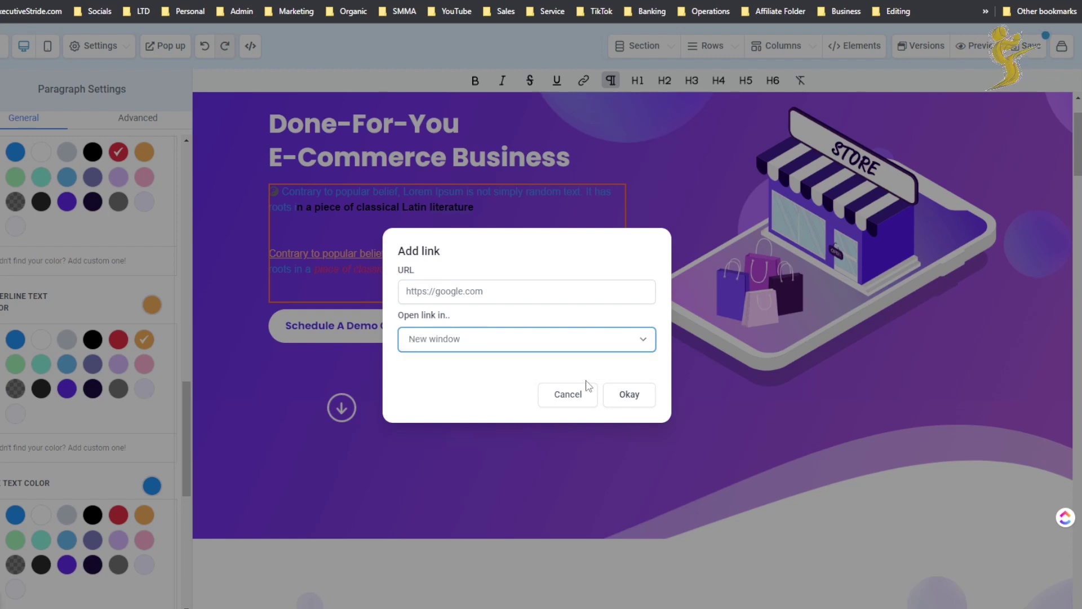
left_click(622, 393)
left_click(558, 261)
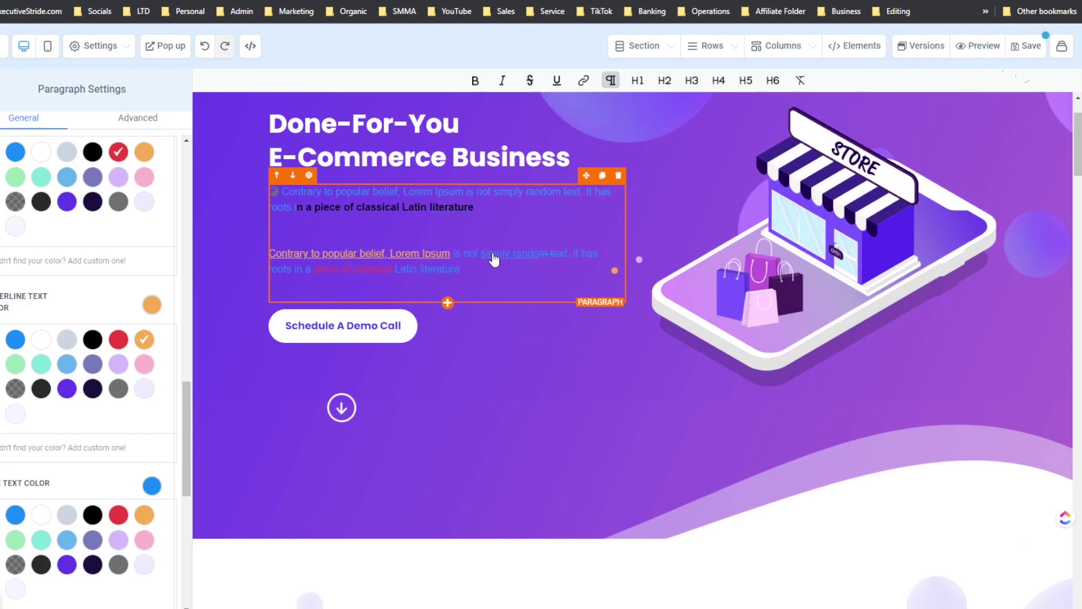
- Set the hero paragraph's link text color to aqua green after trying gray
scroll(96, 472, "down", 3)
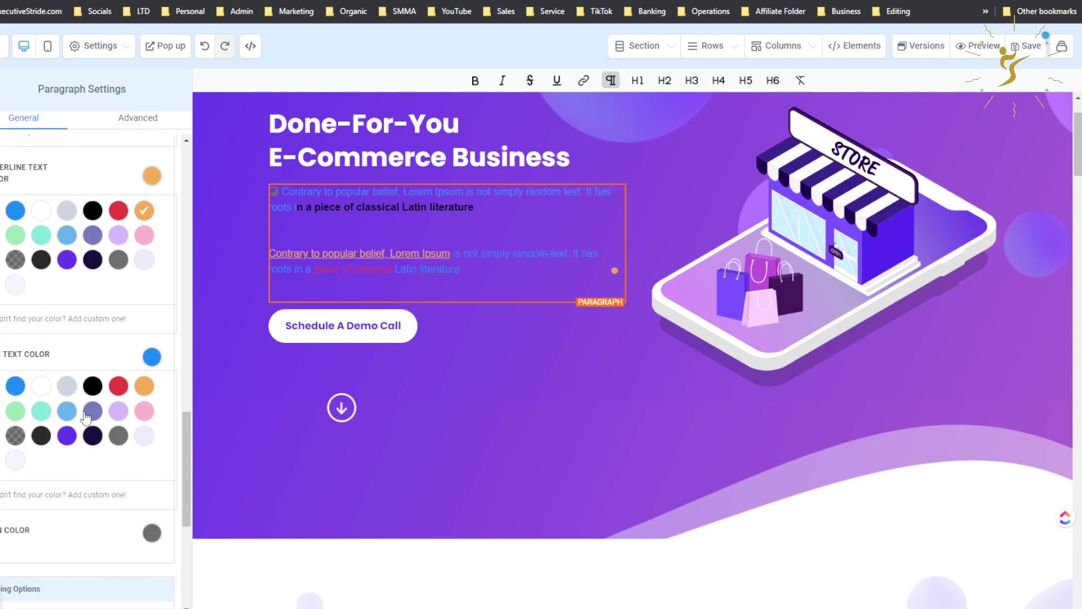
left_click(69, 436)
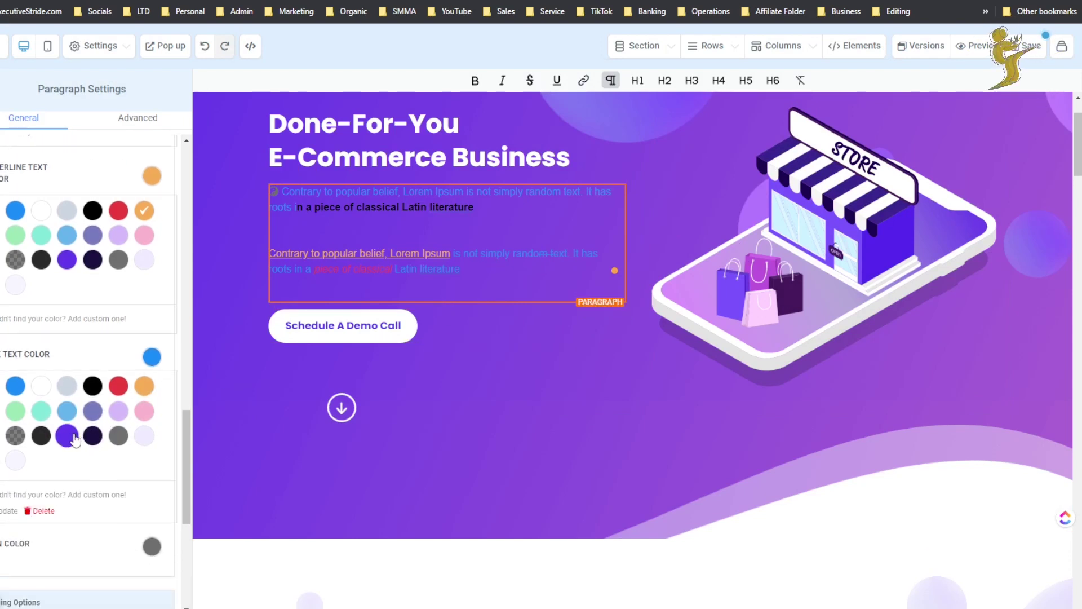
left_click(123, 439)
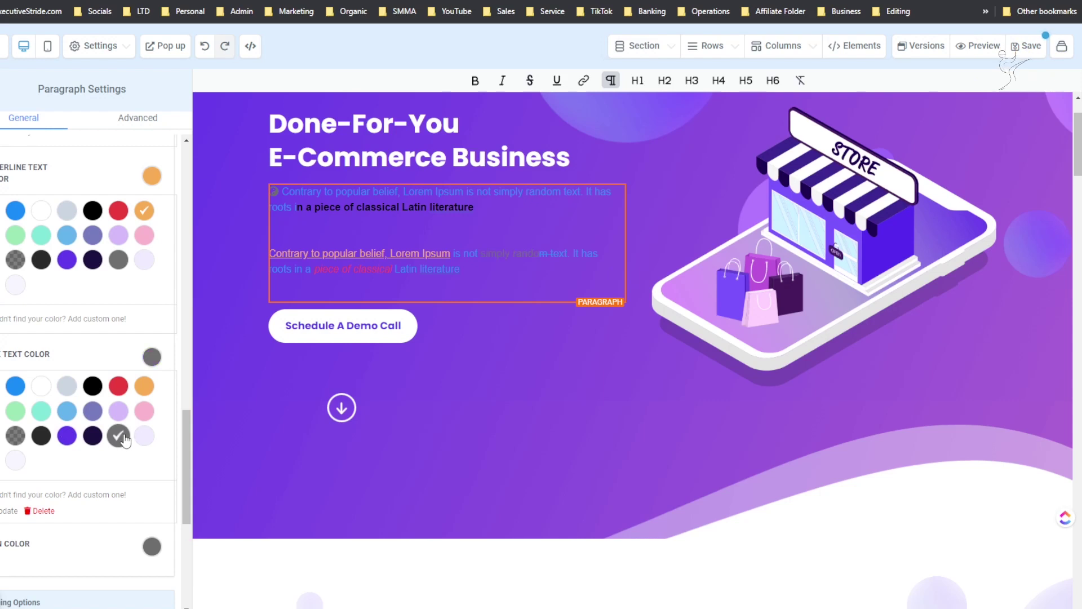
left_click(41, 411)
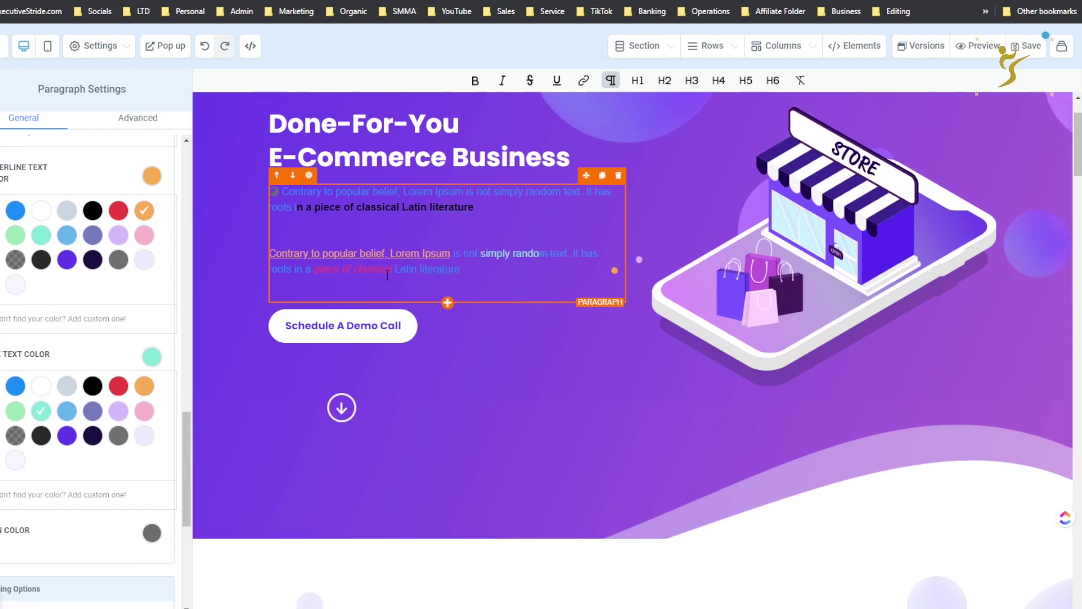
scroll(538, 344, "down", 1)
scroll(542, 330, "up", 2)
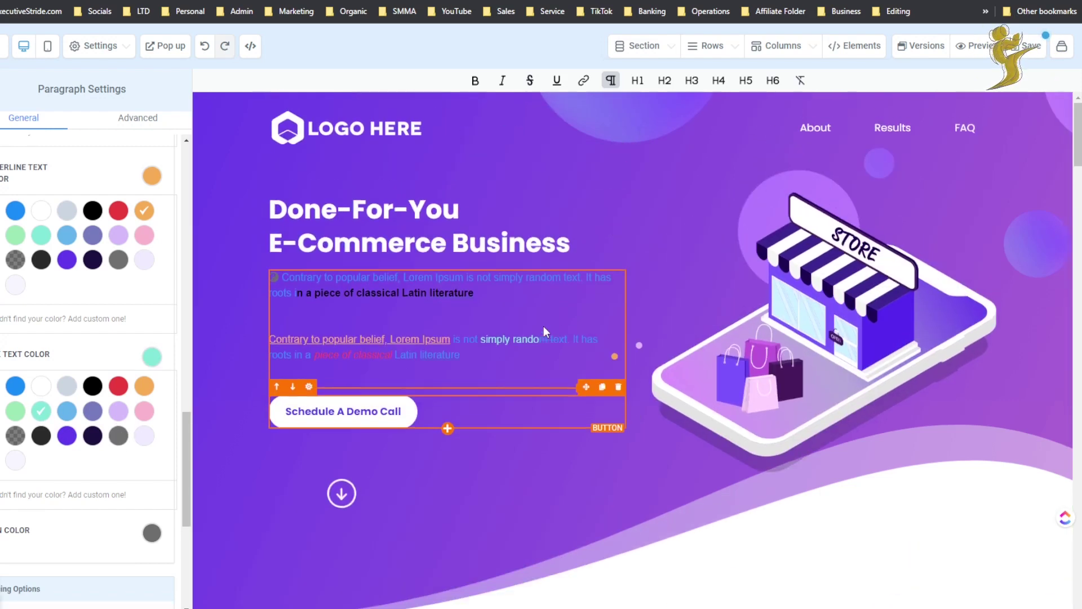
- Set the hero paragraph's desktop font size to 54, and its mobile font size to 54 in the mobile view
left_click(440, 354)
scroll(129, 285, "up", 2)
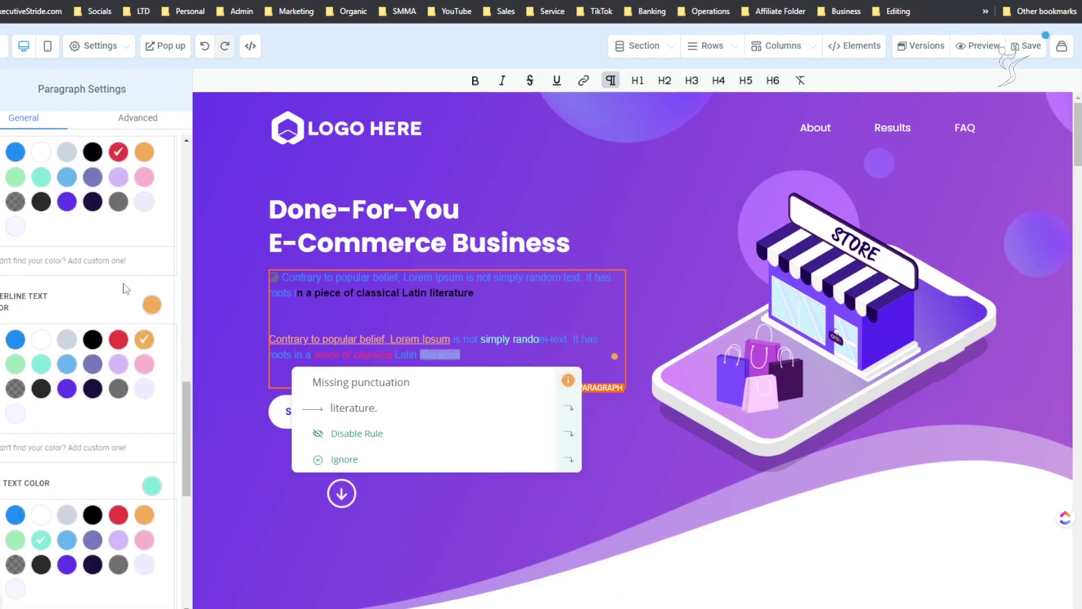
scroll(129, 285, "up", 6)
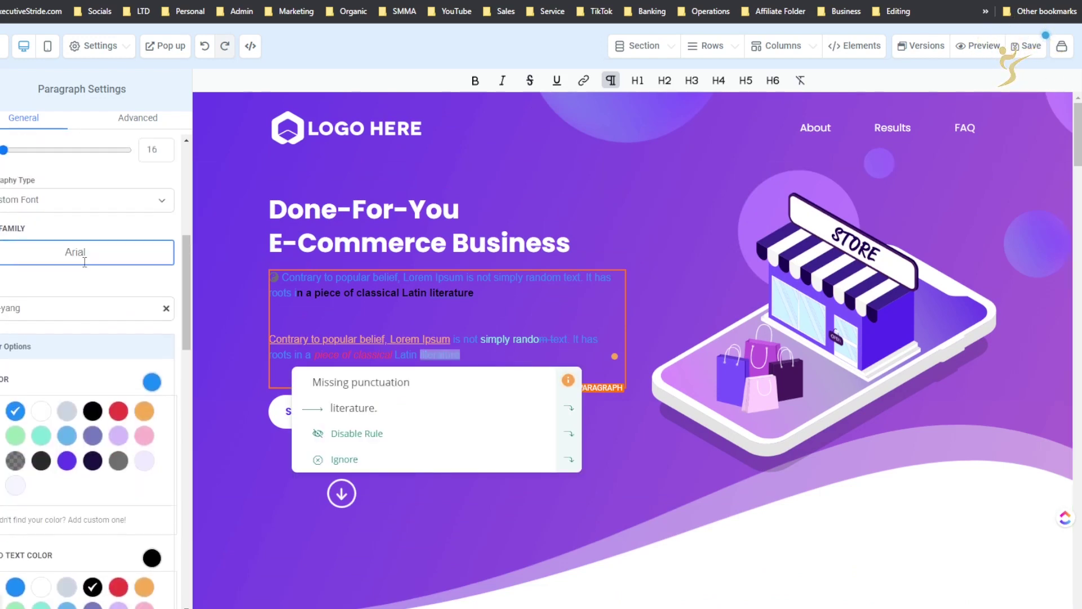
scroll(84, 262, "up", 5)
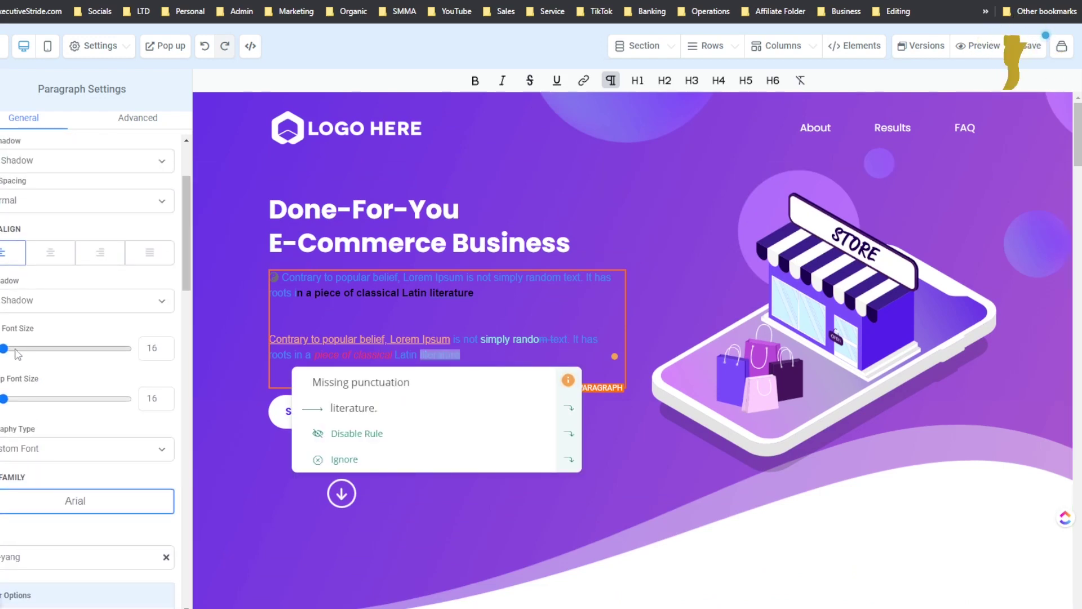
left_click_drag(4, 399, 59, 399)
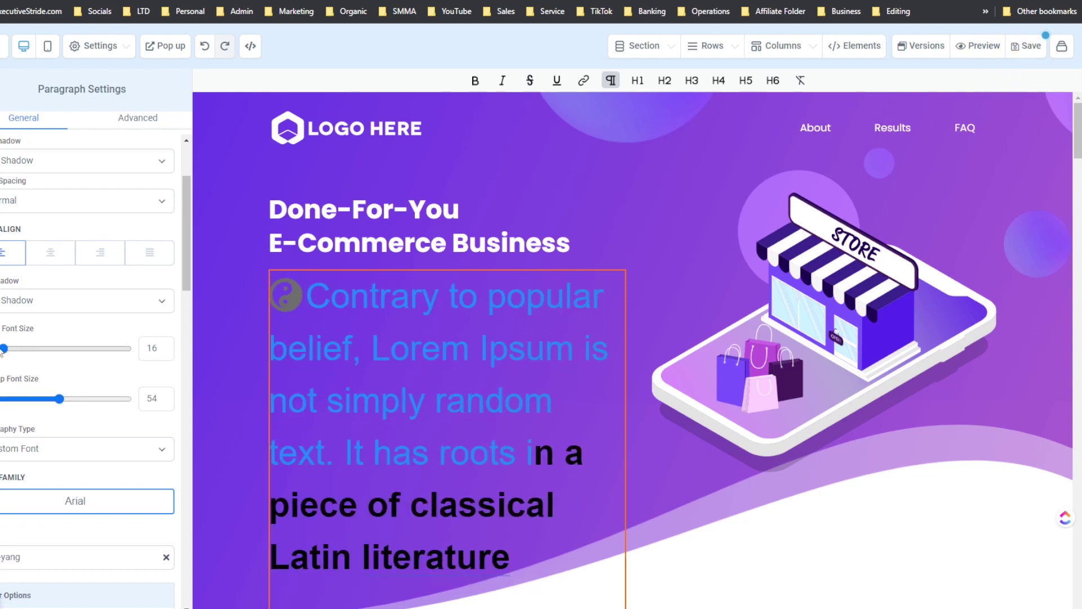
left_click(148, 397)
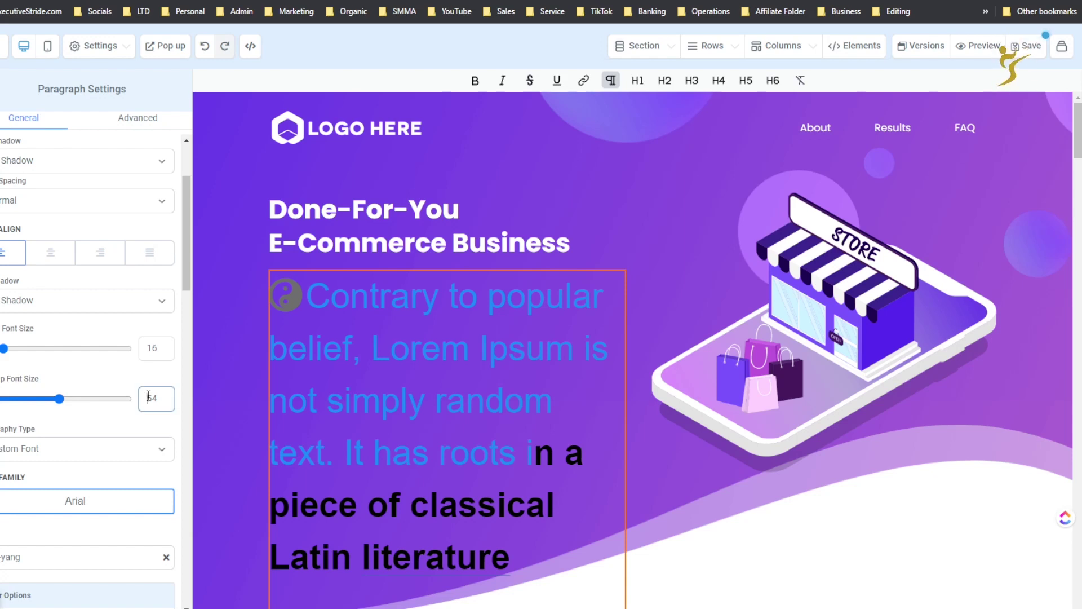
left_click(48, 48)
left_click_drag(11, 351, 60, 358)
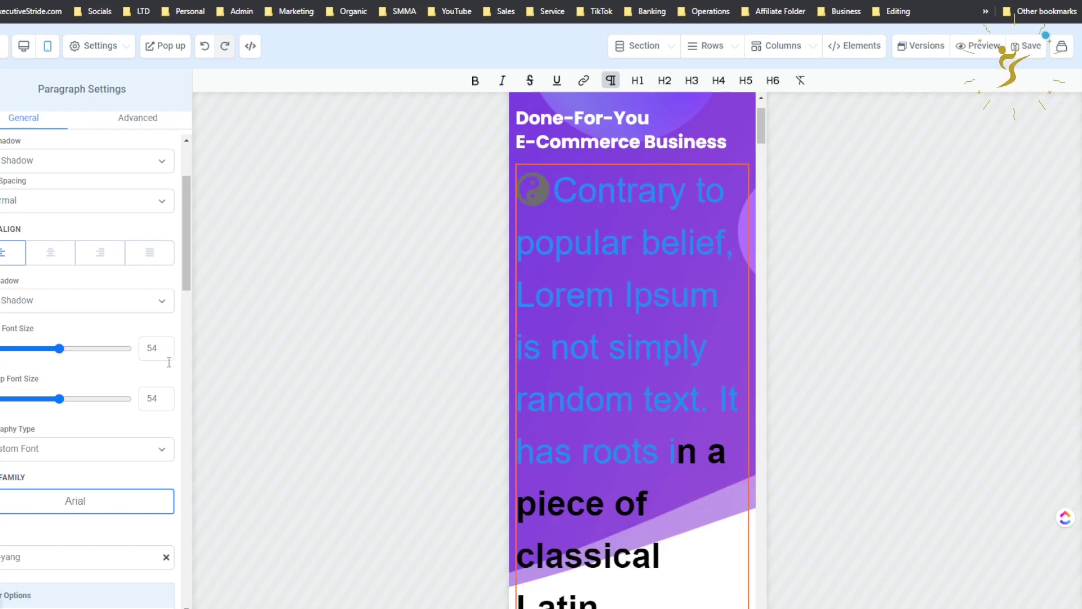
- Set the hero paragraph's mobile font size to 30 and desktop font size to 20, and return to the desktop view
left_click_drag(69, 367, 10, 400)
scroll(51, 338, "up", 2)
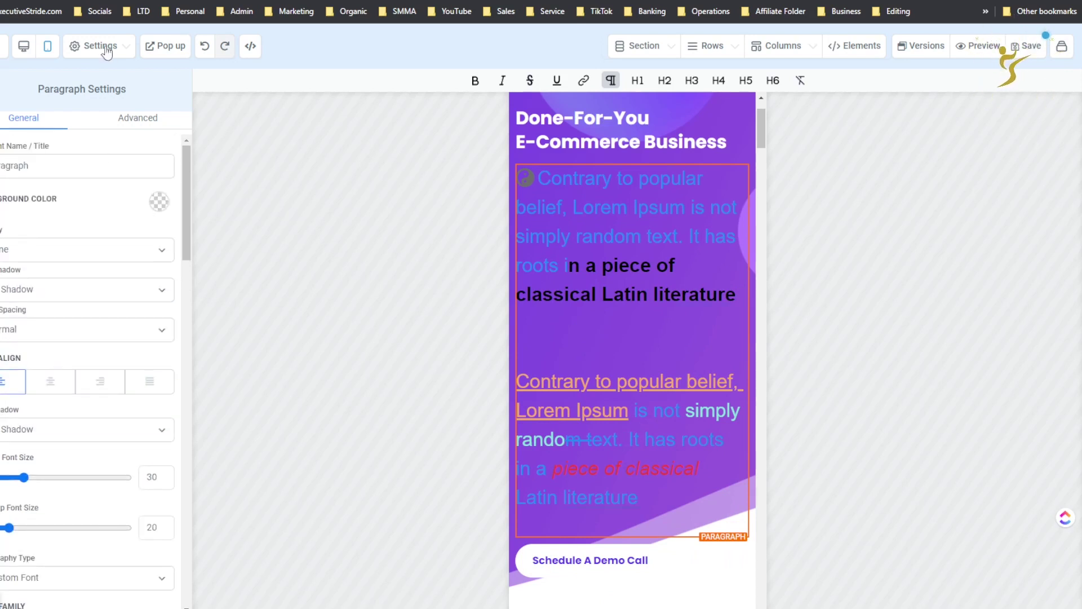
left_click(22, 48)
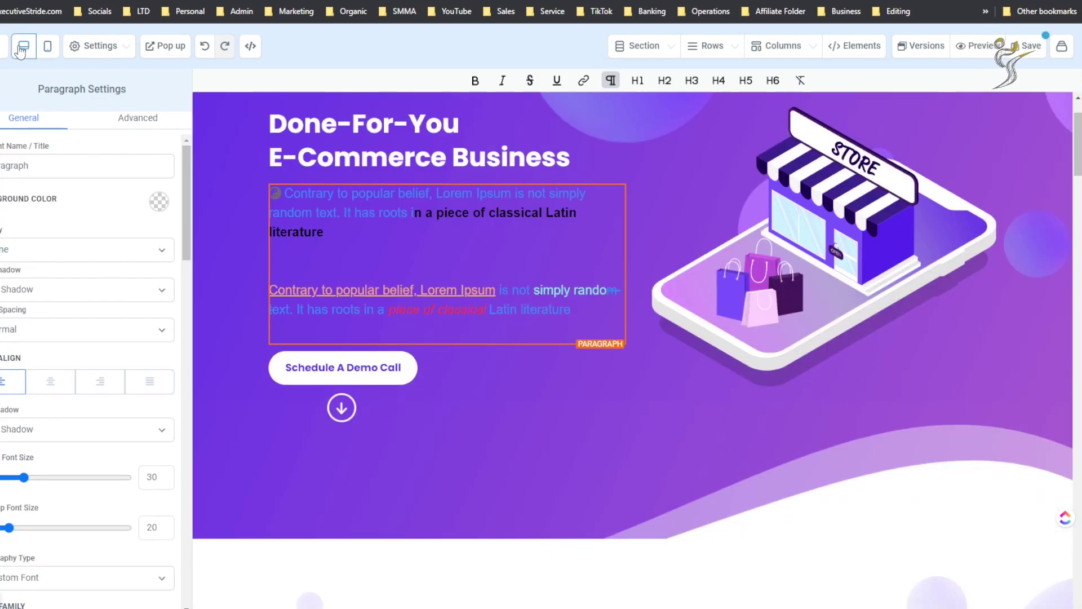
- Justify the hero paragraph's text after trying center and right alignment
left_click(51, 383)
left_click(100, 383)
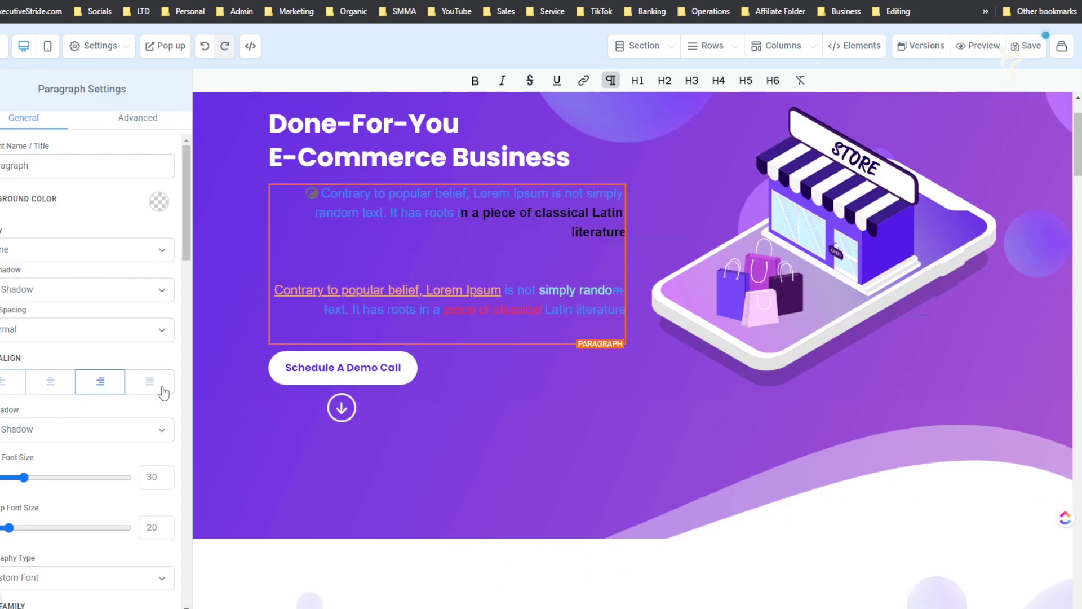
left_click(153, 390)
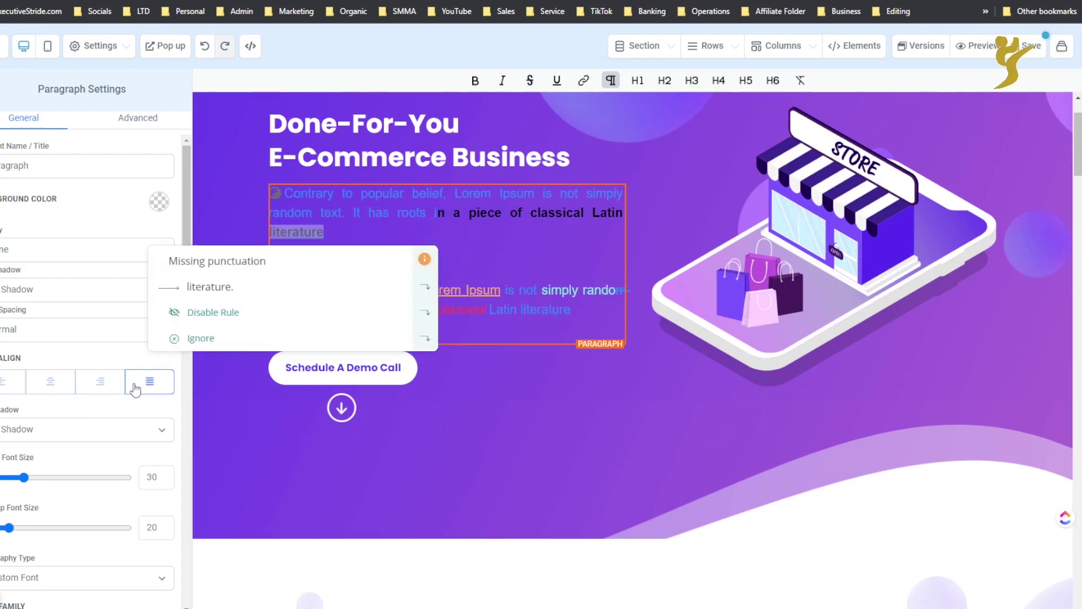
left_click(109, 243)
left_click(110, 228)
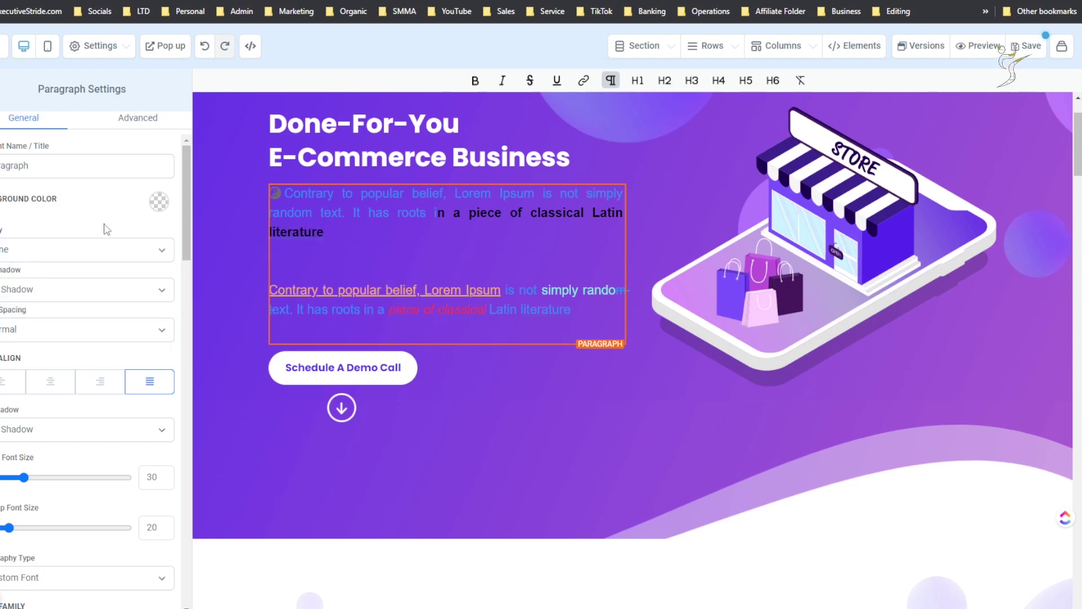
- Give the hero paragraph a dark gray background after trying slate blue and red, and set its opacity to Half Fade
left_click(73, 255)
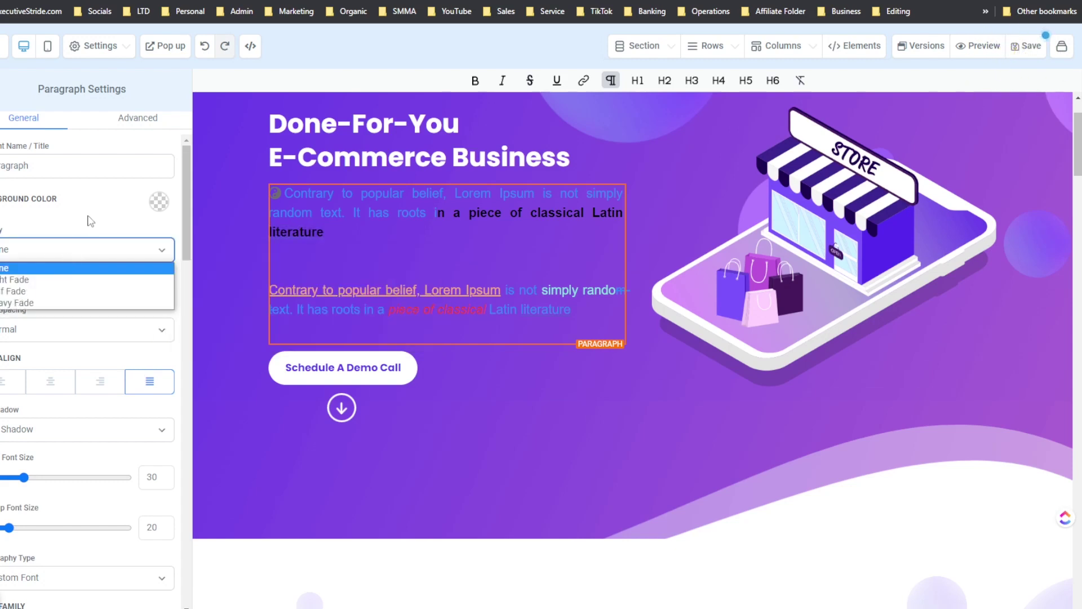
left_click(159, 201)
left_click(85, 255)
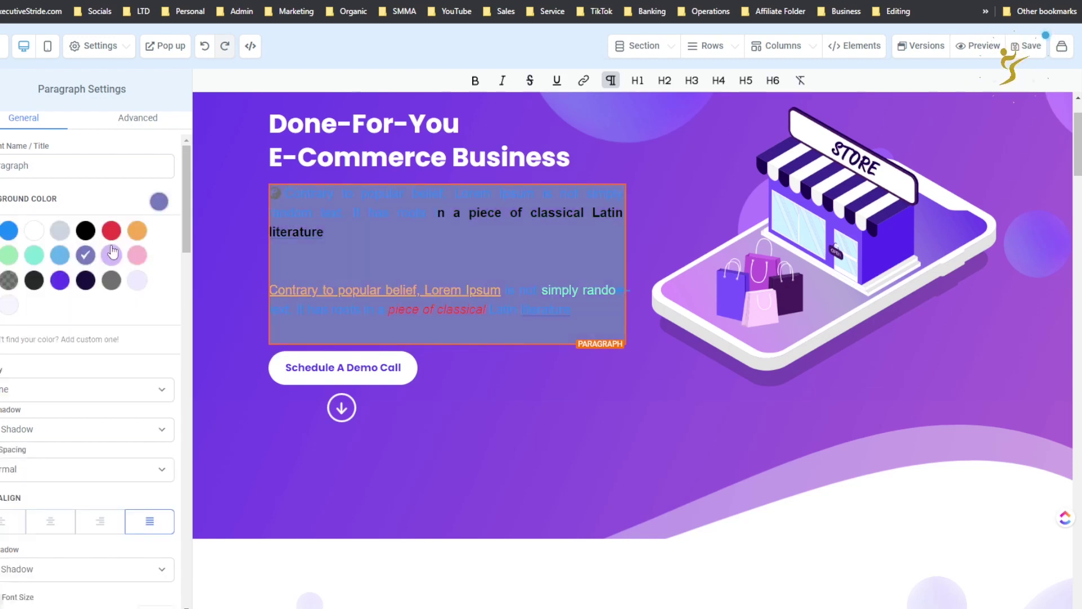
left_click(117, 235)
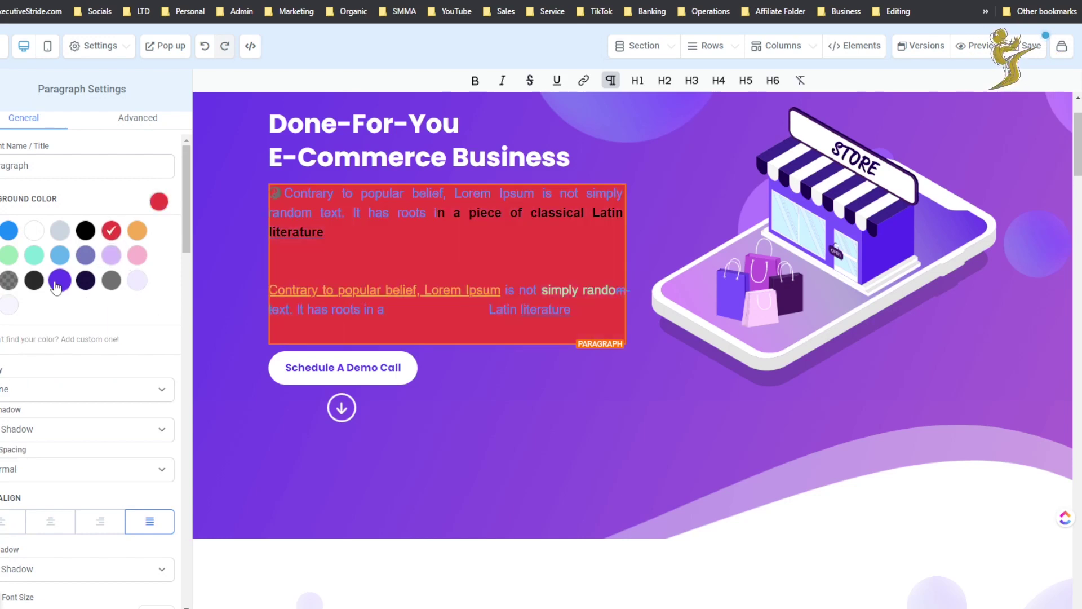
left_click(36, 283)
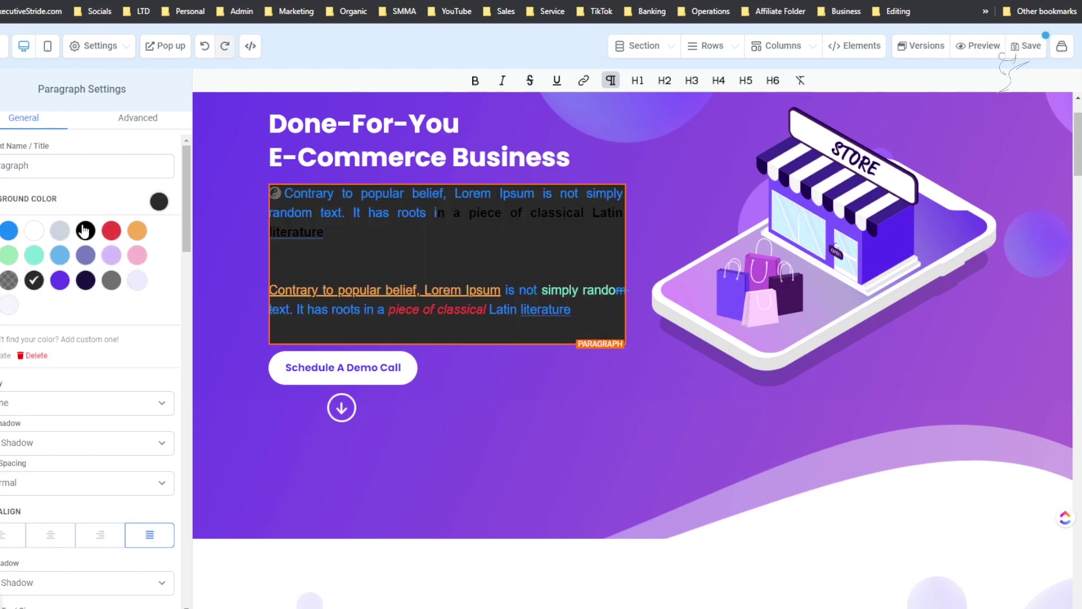
left_click(68, 402)
left_click(67, 443)
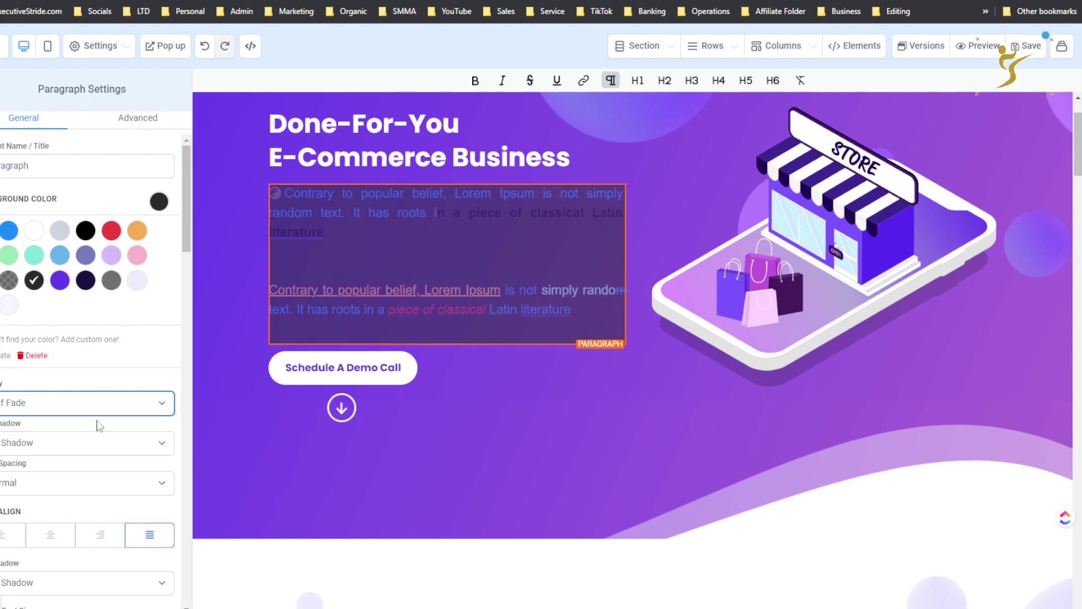
- Set the hero paragraph's text shadow to Mid Shadow
scroll(85, 254, "down", 3)
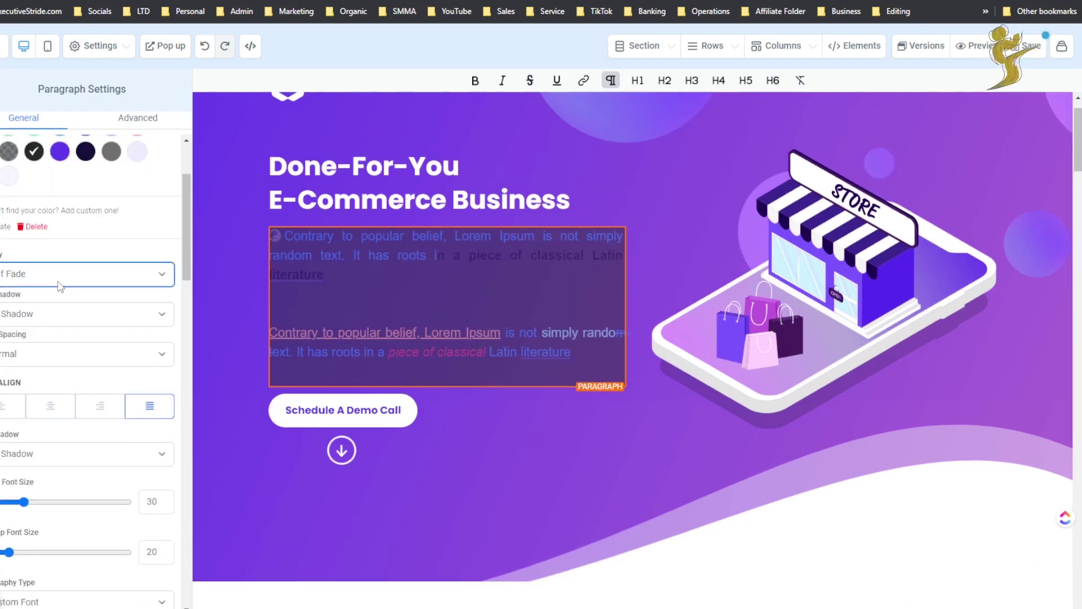
left_click(48, 310)
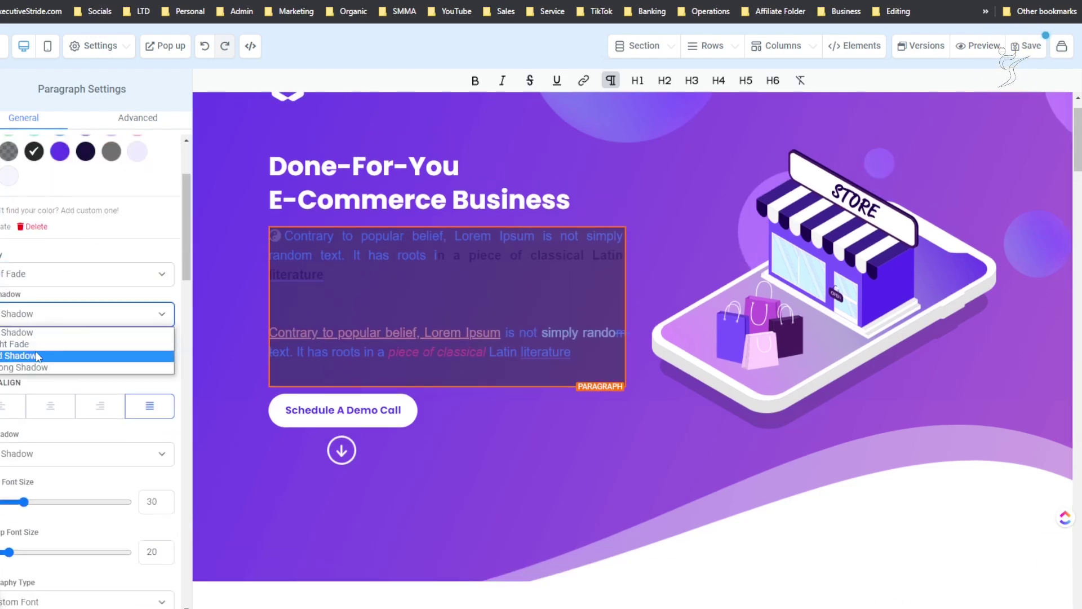
left_click(39, 356)
- Reset the hero paragraph's opacity to None and make its background color transparent
left_click(59, 274)
left_click(53, 299)
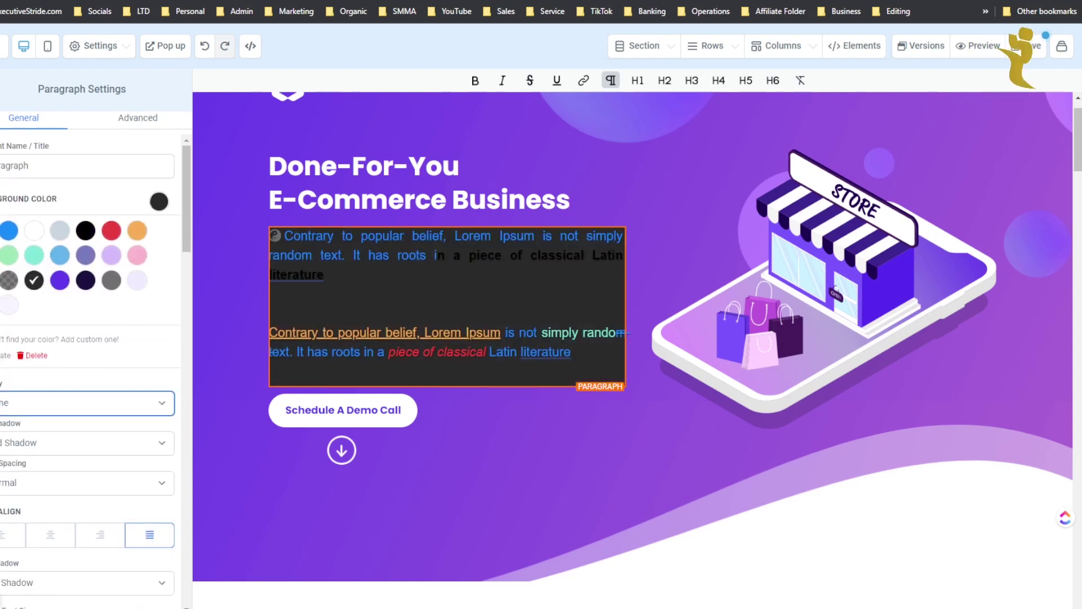
left_click(9, 280)
- Set the hero paragraph's text shadow to Strong Shadow
scroll(59, 364, "down", 2)
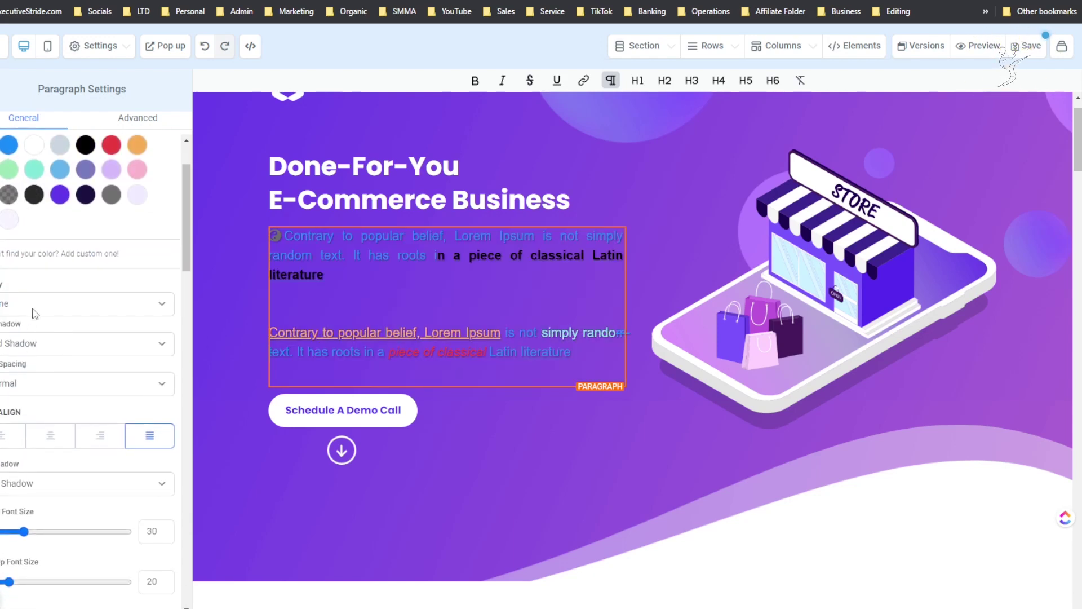
left_click(10, 350)
left_click(8, 394)
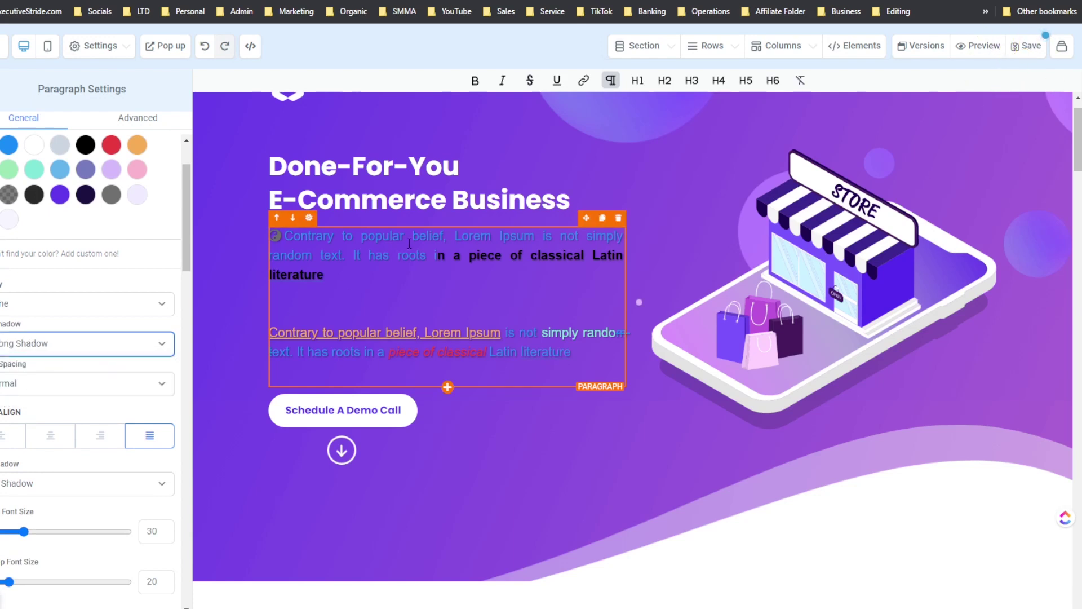
- Widen the letter spacing of the hero paragraph
scroll(204, 326, "down", 2)
scroll(85, 282, "down", 3)
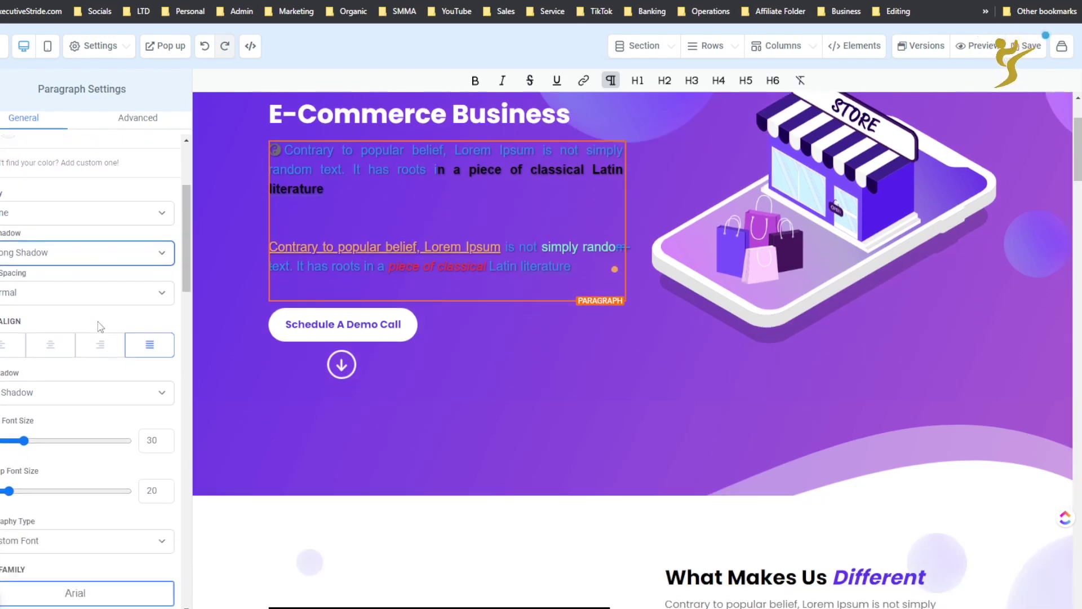
left_click(79, 255)
left_click(72, 285)
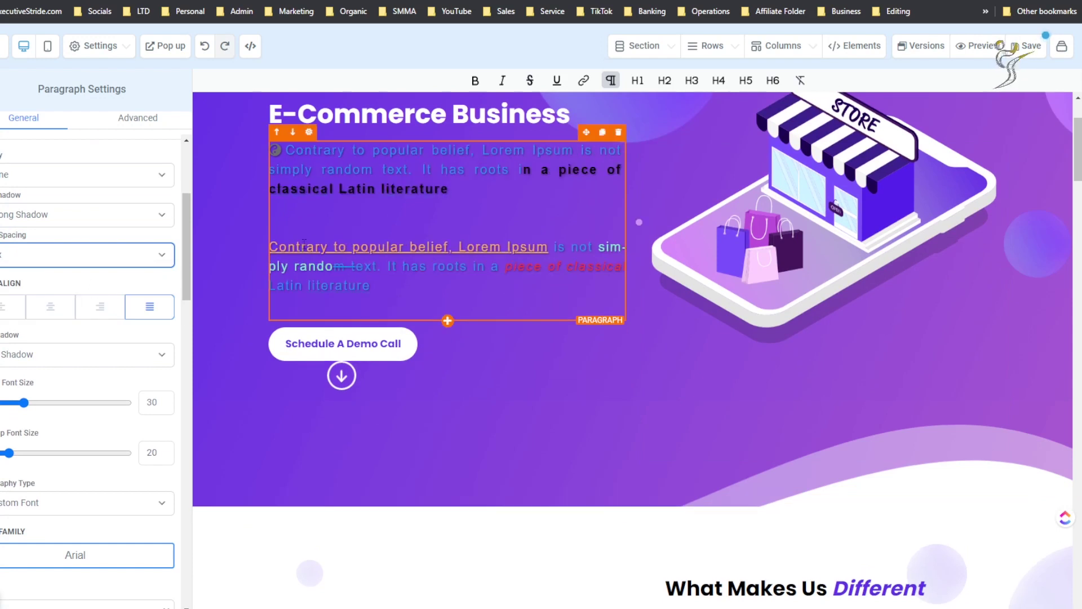
- Apply one of the percentage Drop Shadow options as the hero paragraph's box shadow
scroll(86, 297, "down", 4)
scroll(86, 297, "down", 2)
left_click(51, 268)
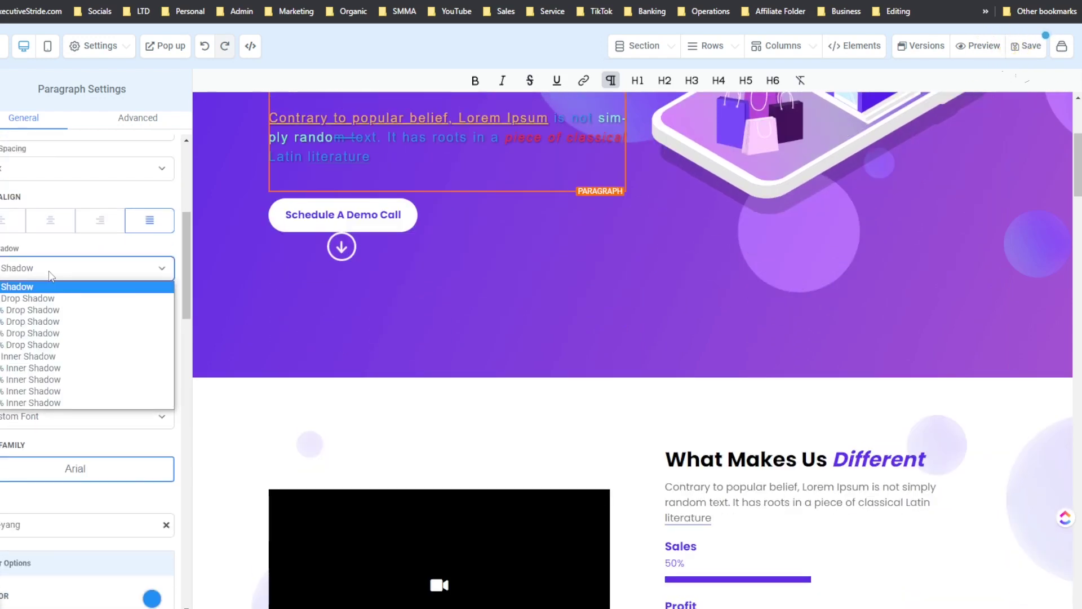
left_click(96, 316)
- Review the hero paragraph's color, padding and margin settings
scroll(96, 317, "up", 2)
scroll(56, 254, "down", 5)
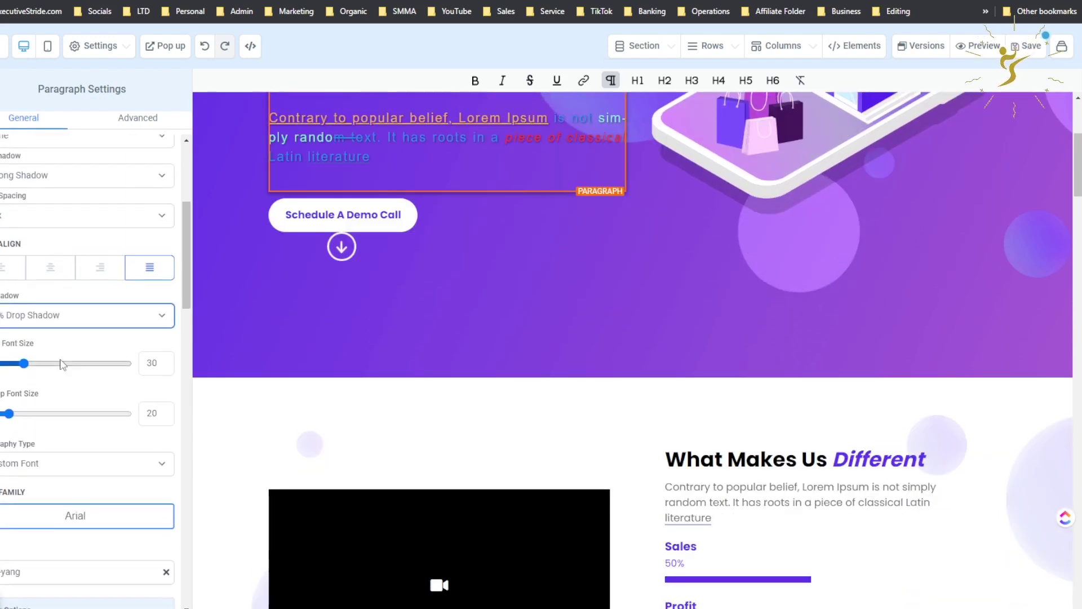
scroll(32, 180, "down", 20)
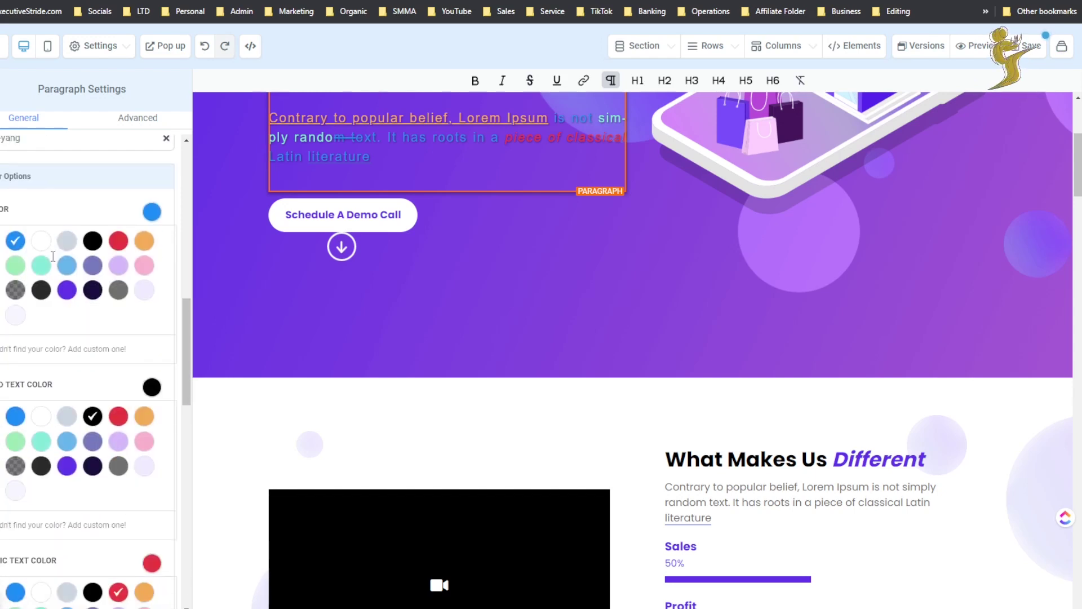
scroll(41, 280, "down", 14)
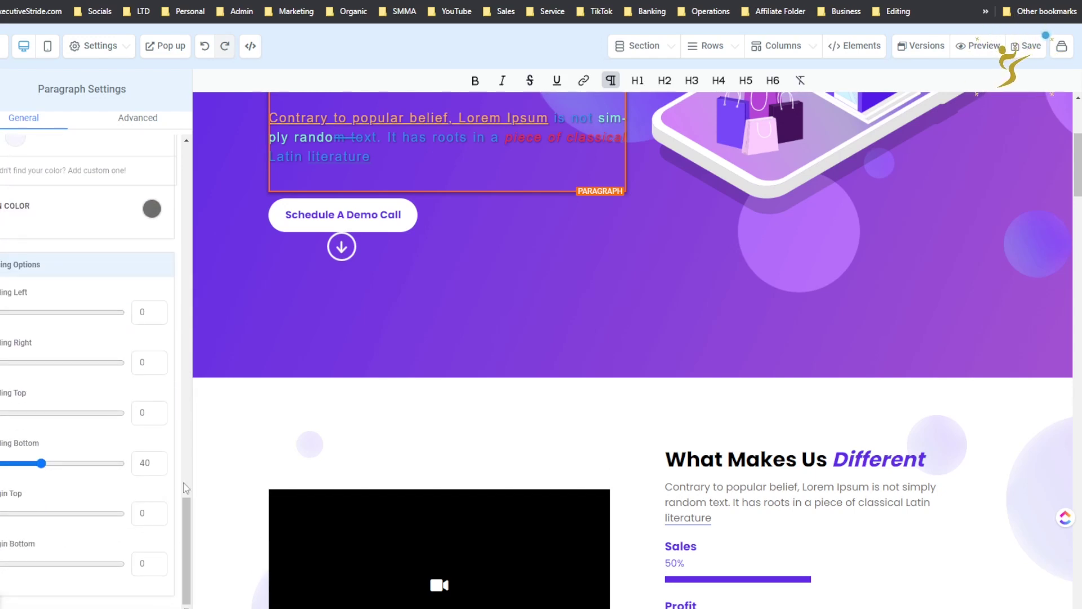
scroll(287, 436, "up", 5)
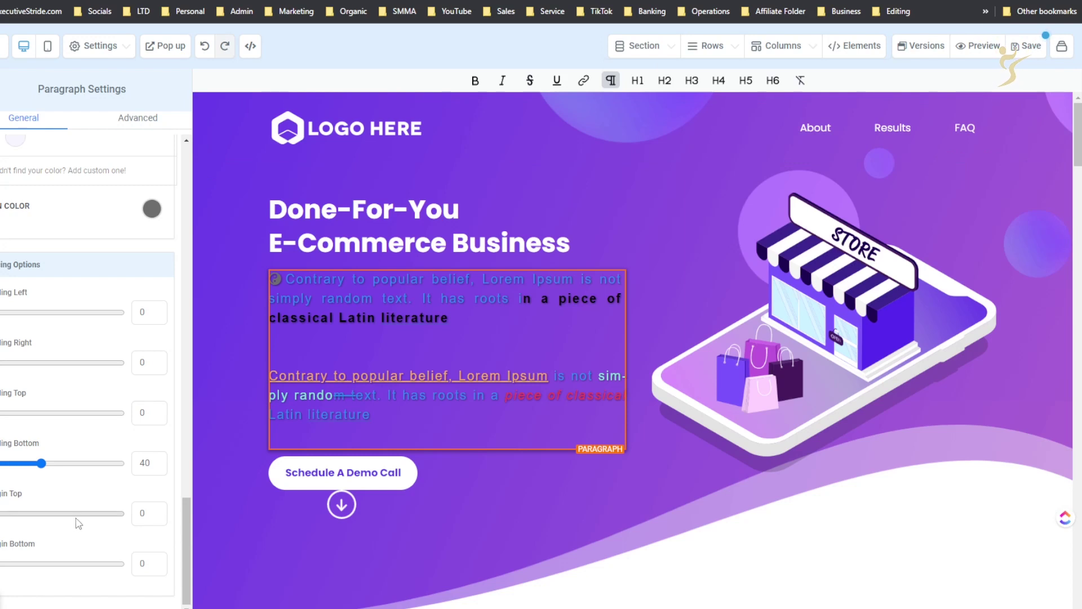
scroll(79, 499, "up", 5)
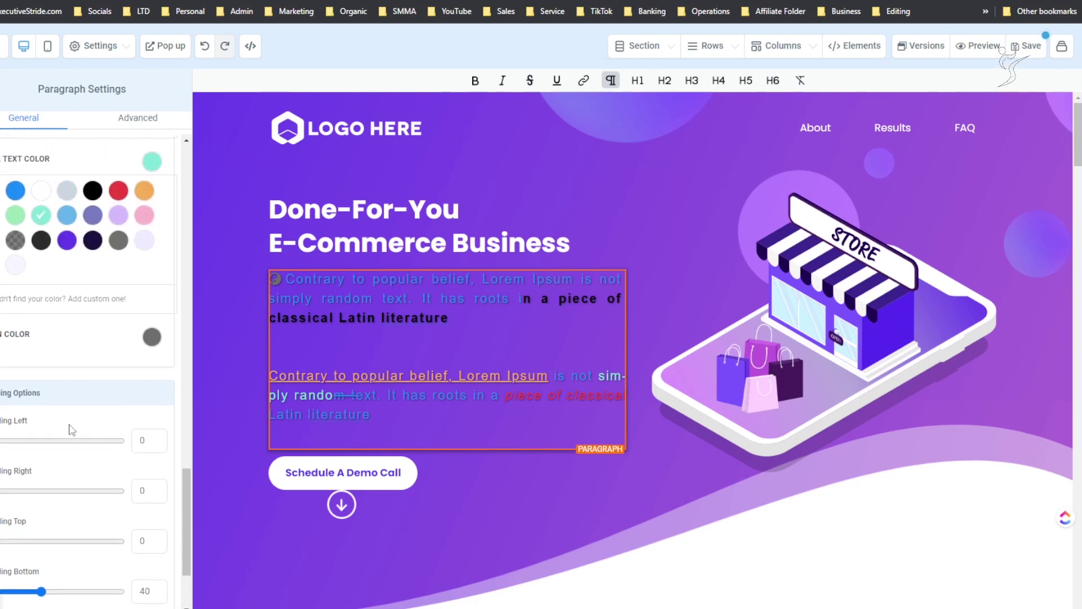
- Check the hero paragraph's border options and set its line height to 1.3
left_click(152, 119)
left_click(97, 208)
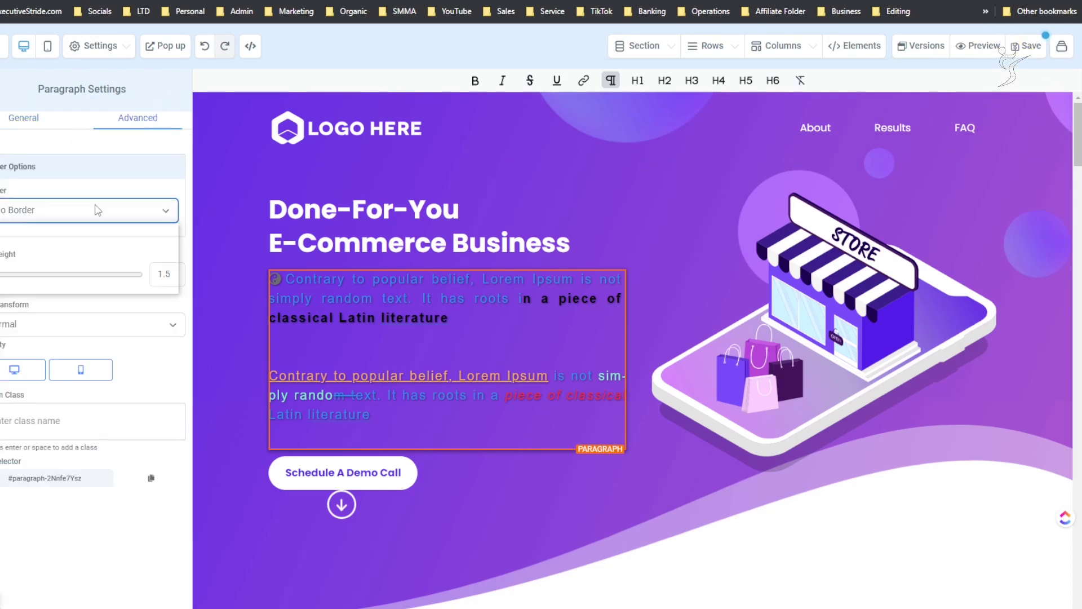
left_click(75, 212)
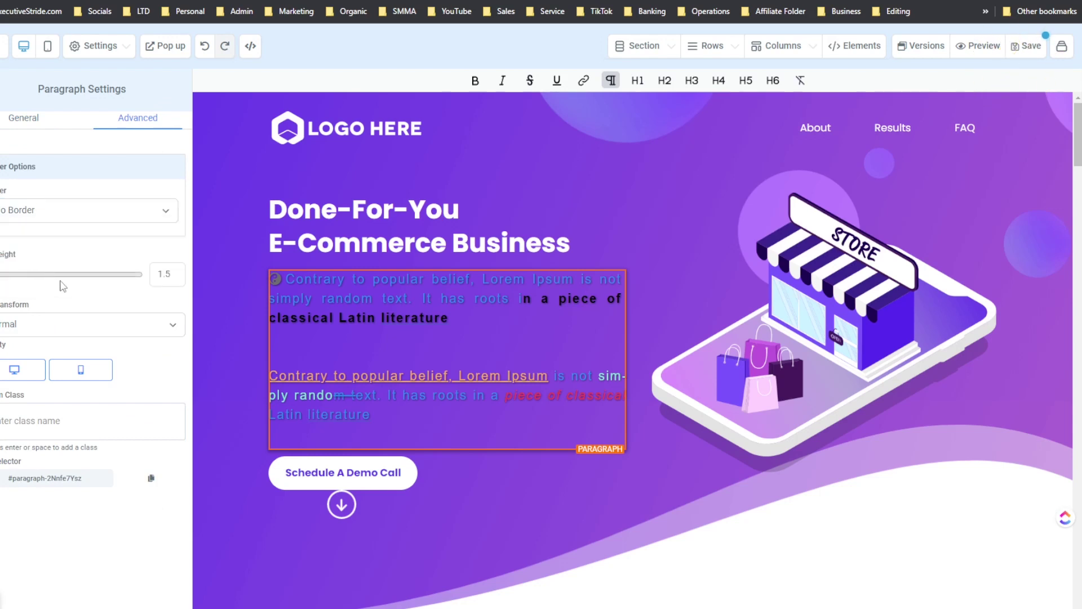
left_click_drag(45, 276, 5, 274)
- Try the Uppercase, Lowercase and Capitalize text transforms on the hero paragraph, and restore Normal
left_click(12, 324)
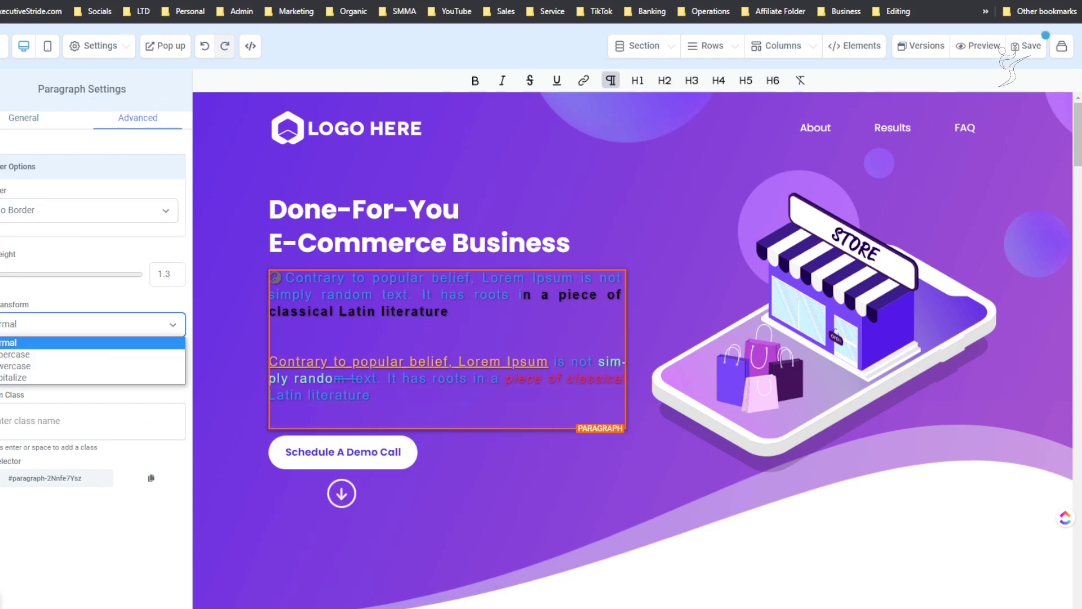
left_click(8, 356)
left_click(86, 335)
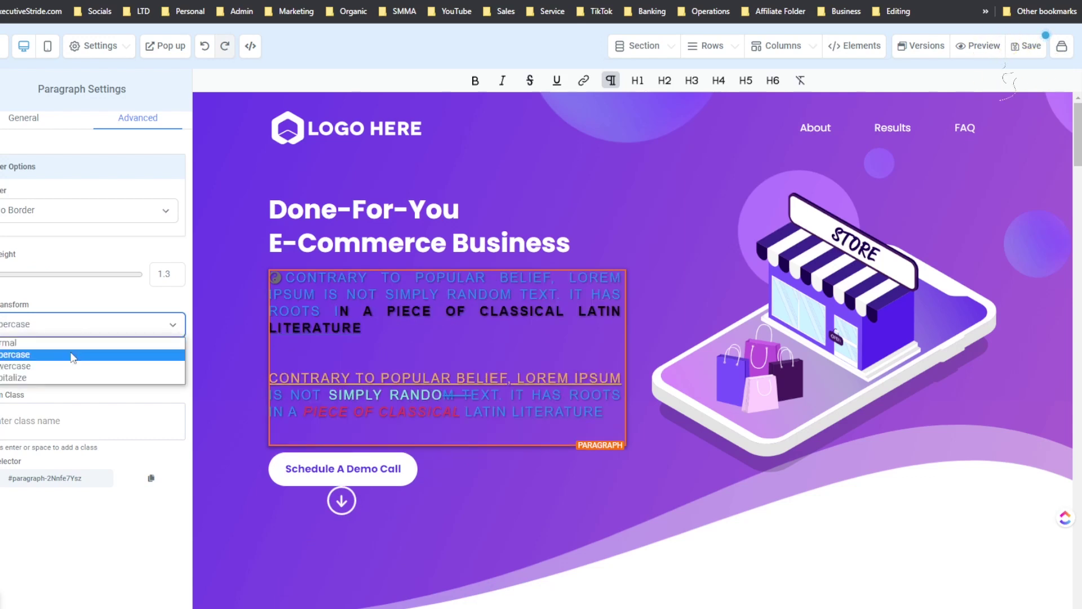
left_click(67, 366)
left_click(67, 331)
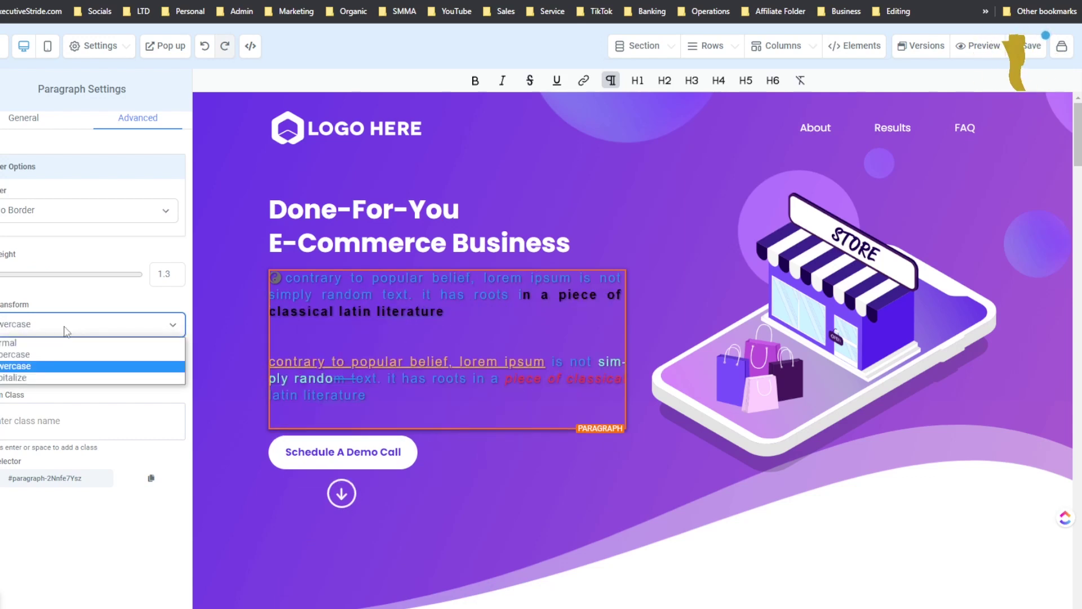
left_click(25, 377)
left_click(28, 329)
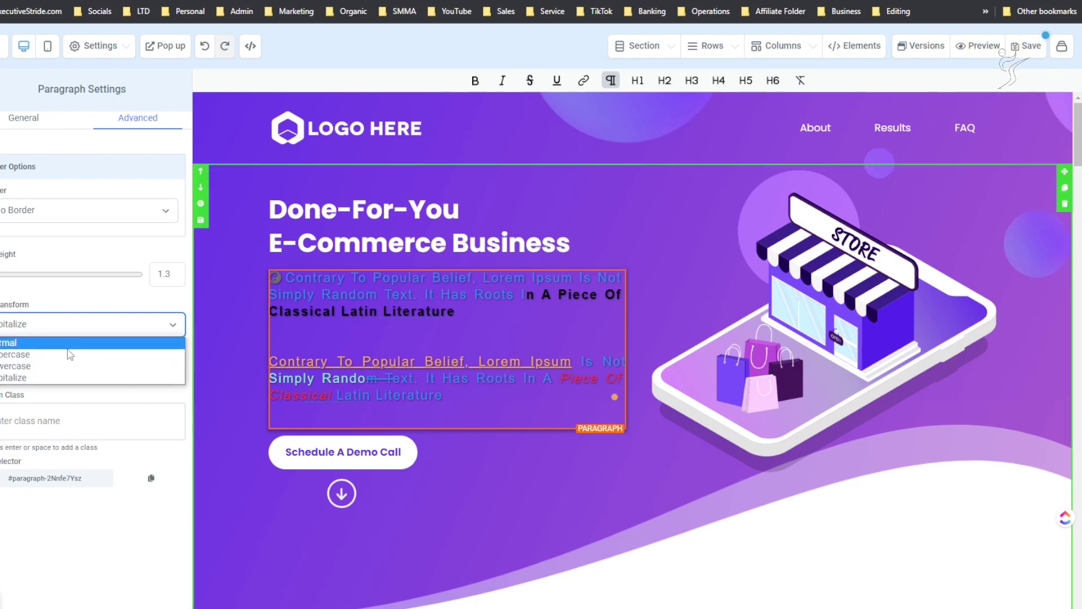
left_click(48, 342)
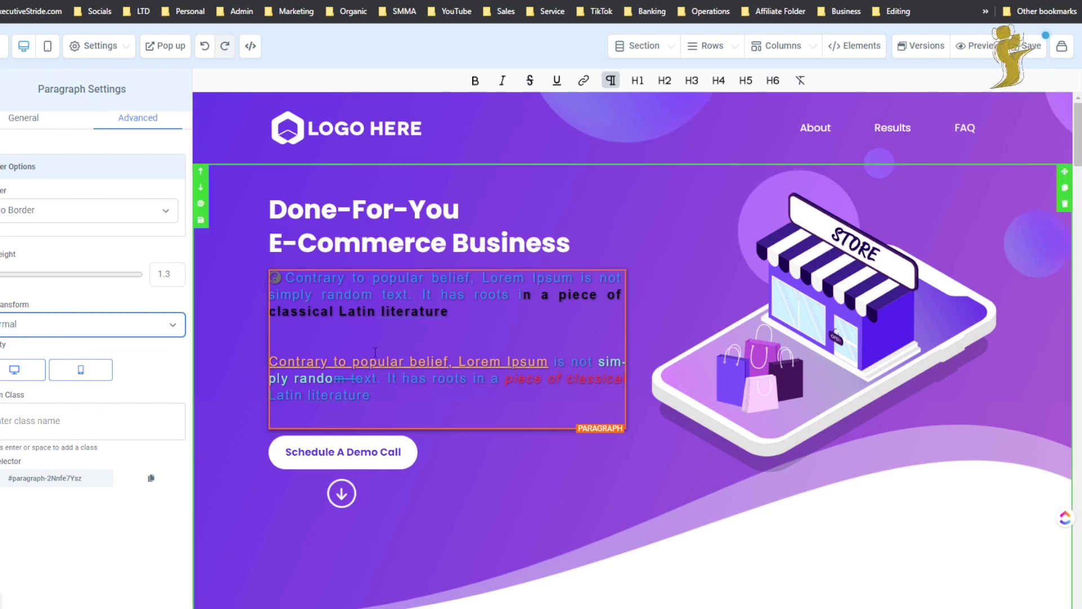
- Open the settings of the "Done-For-You E-Commerce Business" headline
scroll(699, 260, "down", 8)
scroll(698, 254, "up", 8)
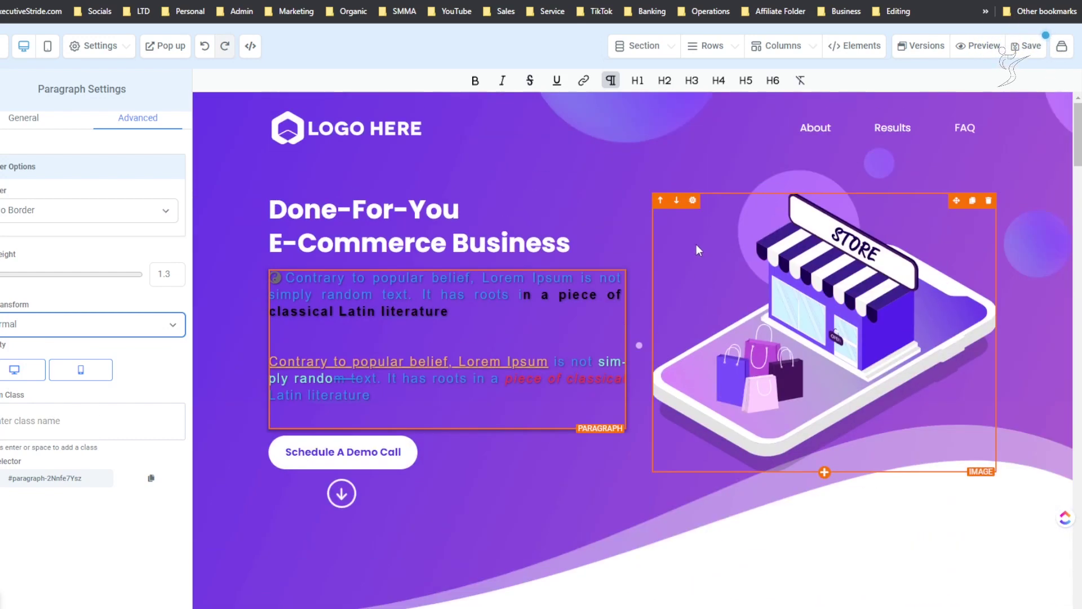
left_click(380, 237)
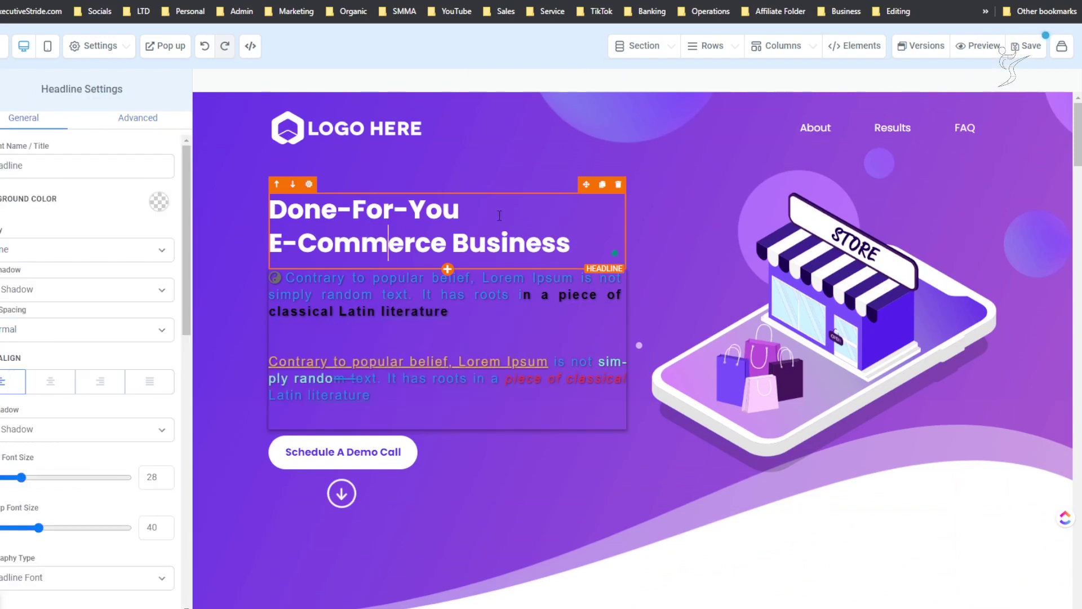
- Open the header navigation menu's settings and review its spacing, background, alignment, menu item and font size options
left_click(406, 143)
scroll(90, 304, "down", 5)
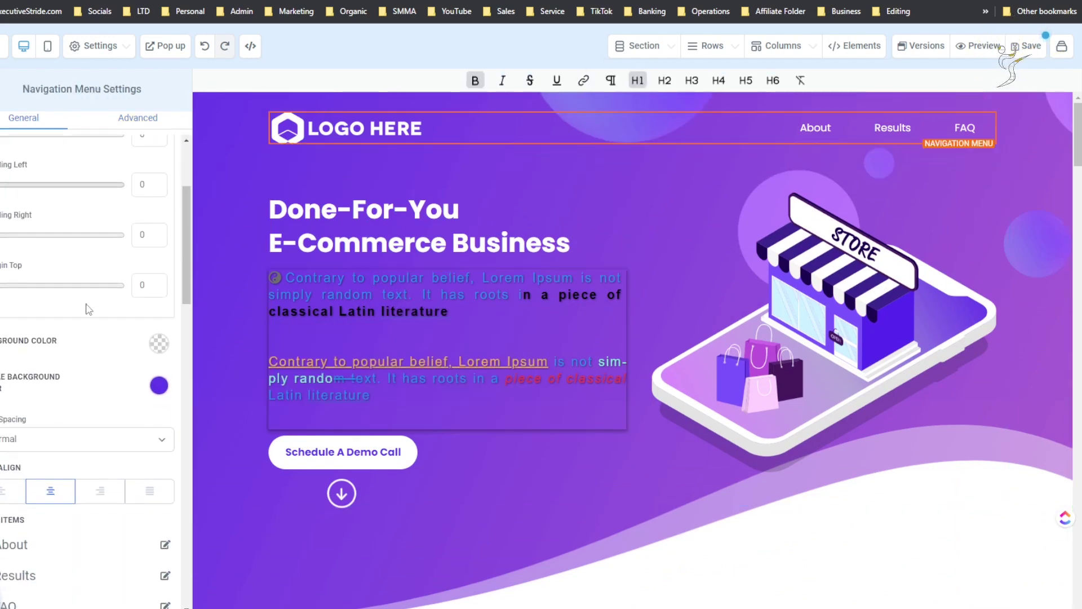
scroll(90, 288, "down", 2)
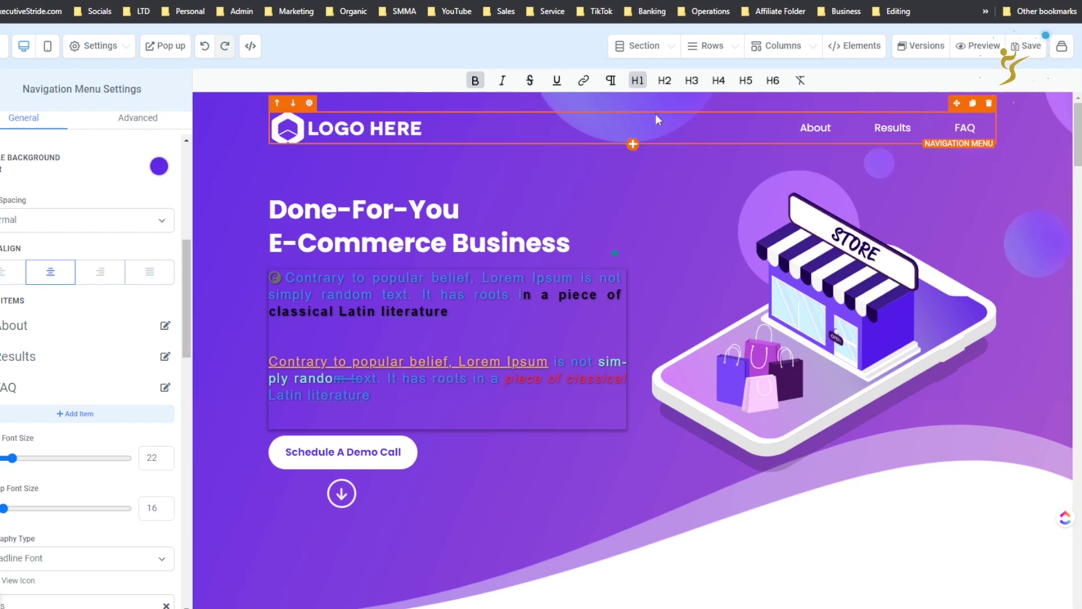
- Browse the full library of page elements, from text, form and media through custom, countdown and blocks to order elements
left_click(853, 46)
left_click(791, 86)
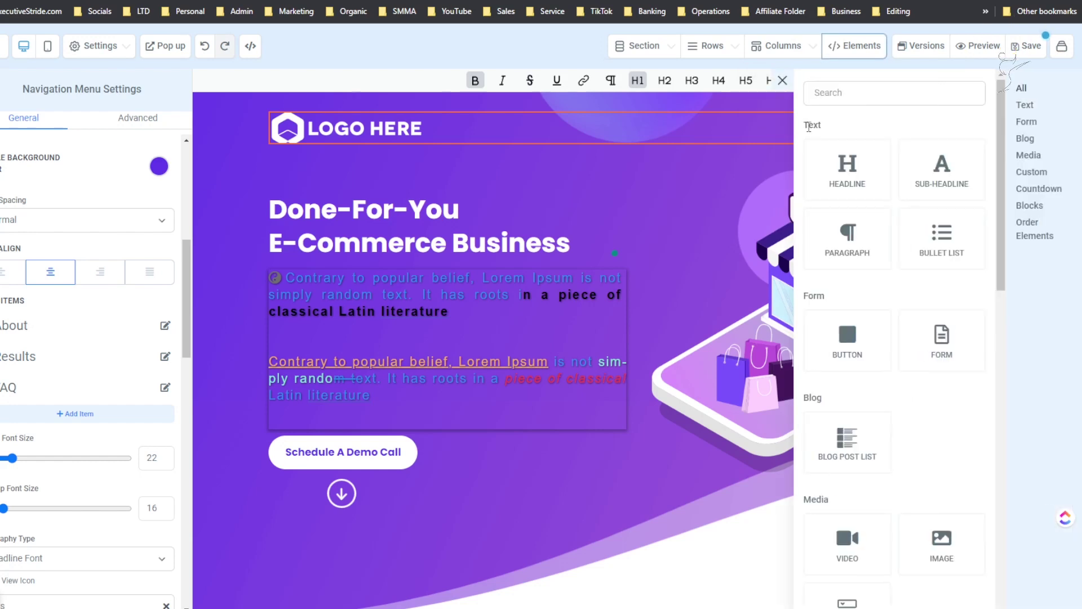
scroll(891, 192, "down", 1)
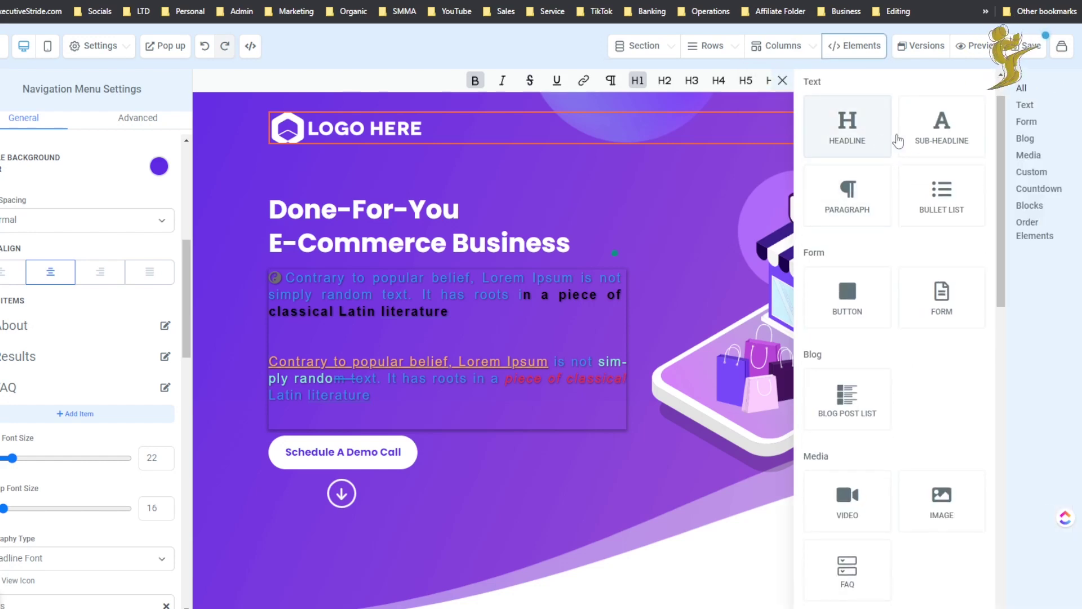
scroll(924, 209, "down", 1)
scroll(924, 219, "down", 1)
scroll(881, 228, "down", 1)
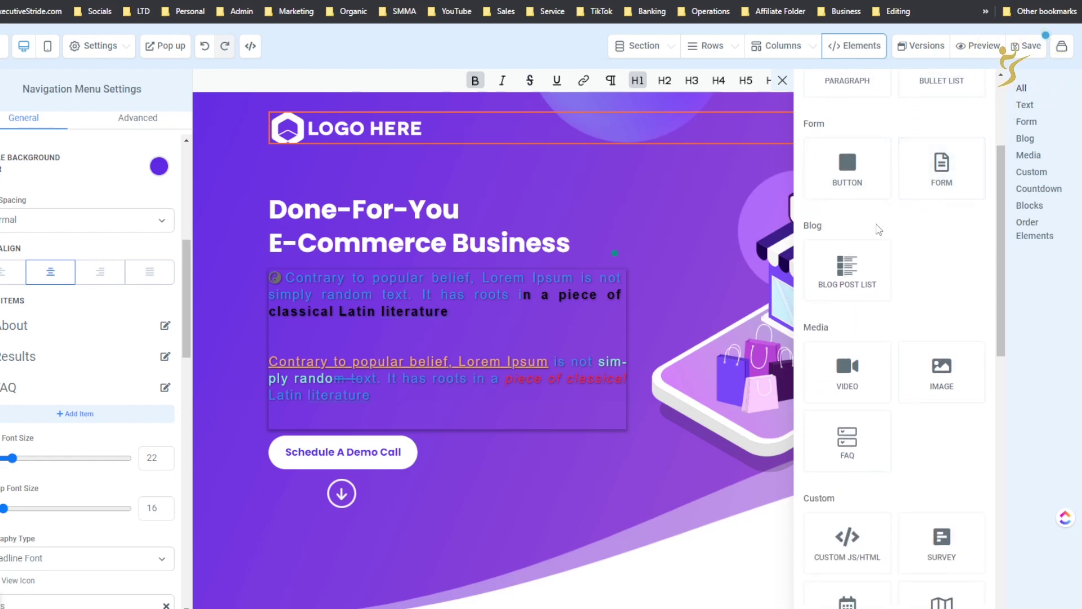
scroll(843, 266, "down", 1)
scroll(856, 266, "down", 2)
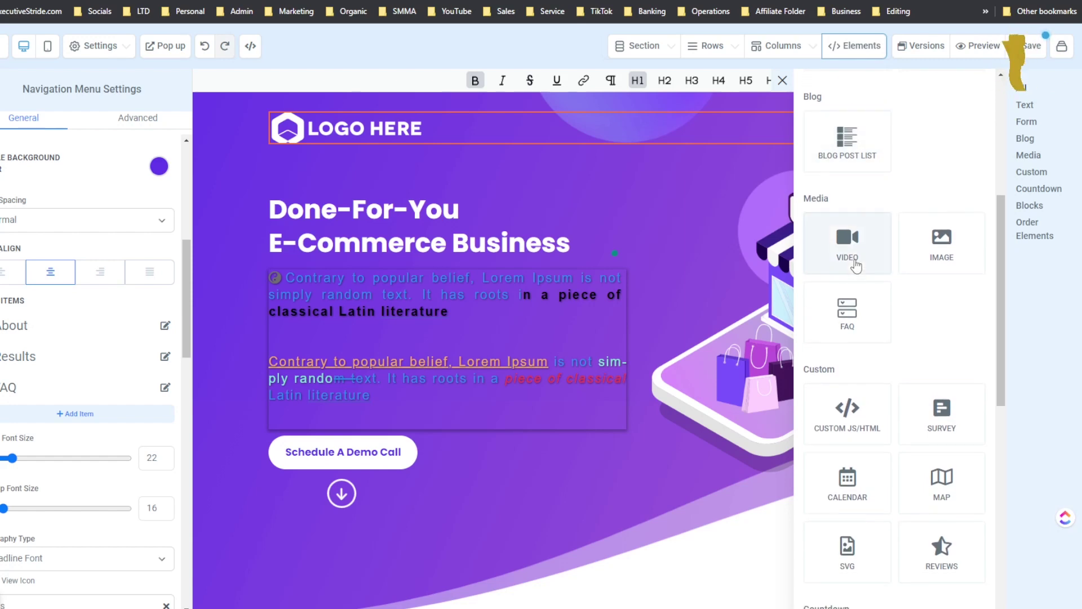
scroll(856, 264, "down", 3)
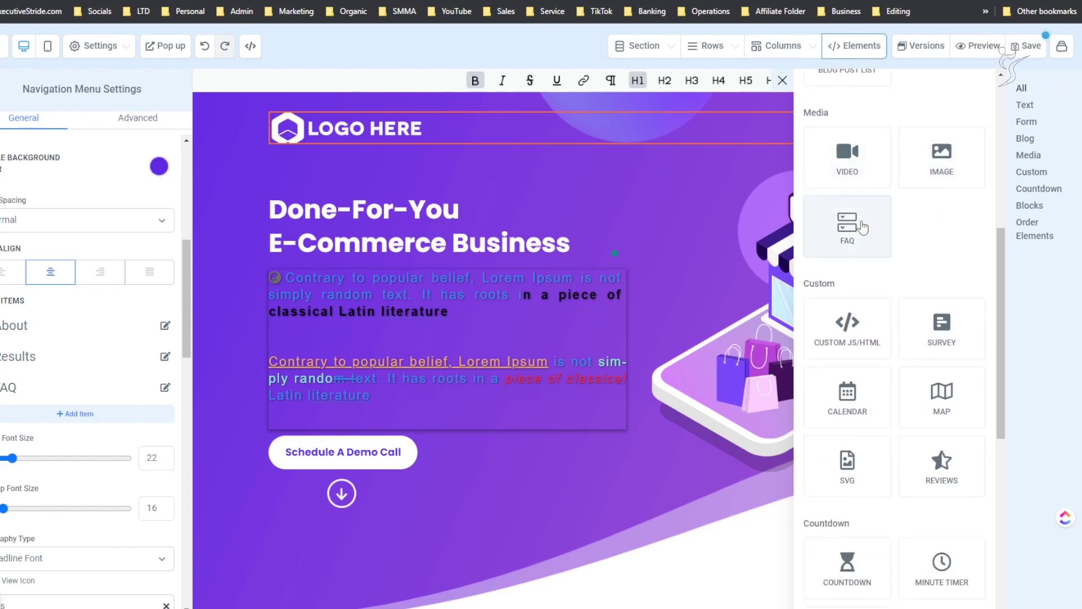
scroll(856, 231, "down", 2)
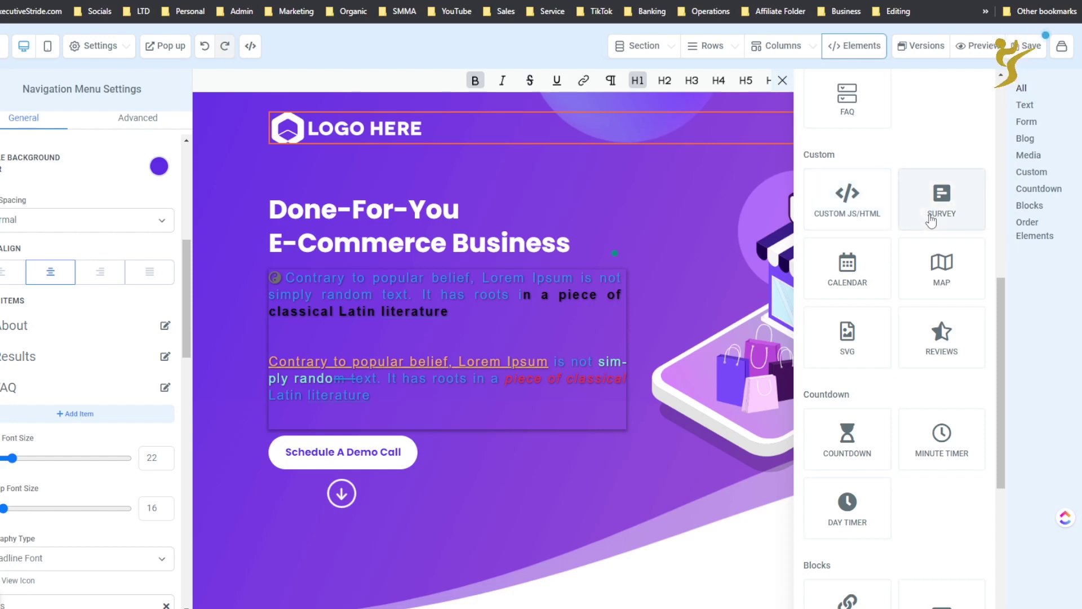
scroll(930, 212, "down", 1)
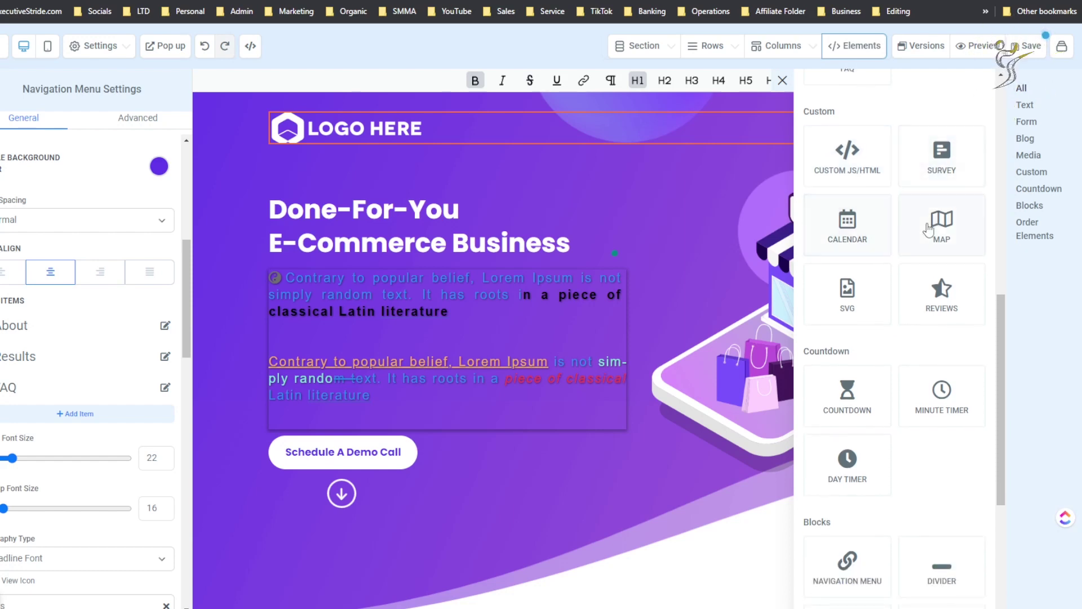
scroll(902, 245, "down", 1)
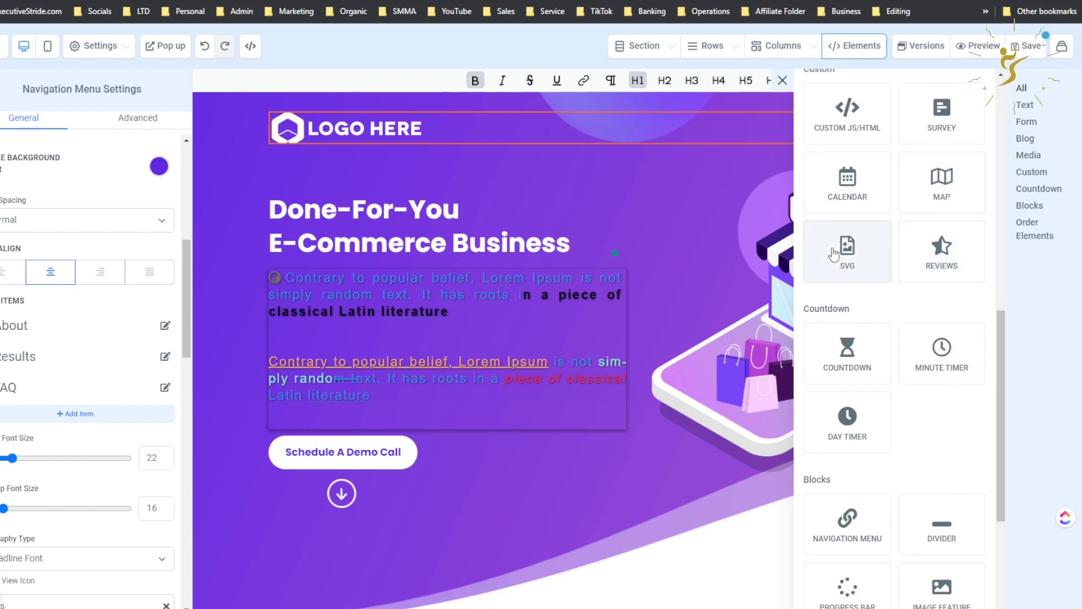
scroll(930, 236, "down", 1)
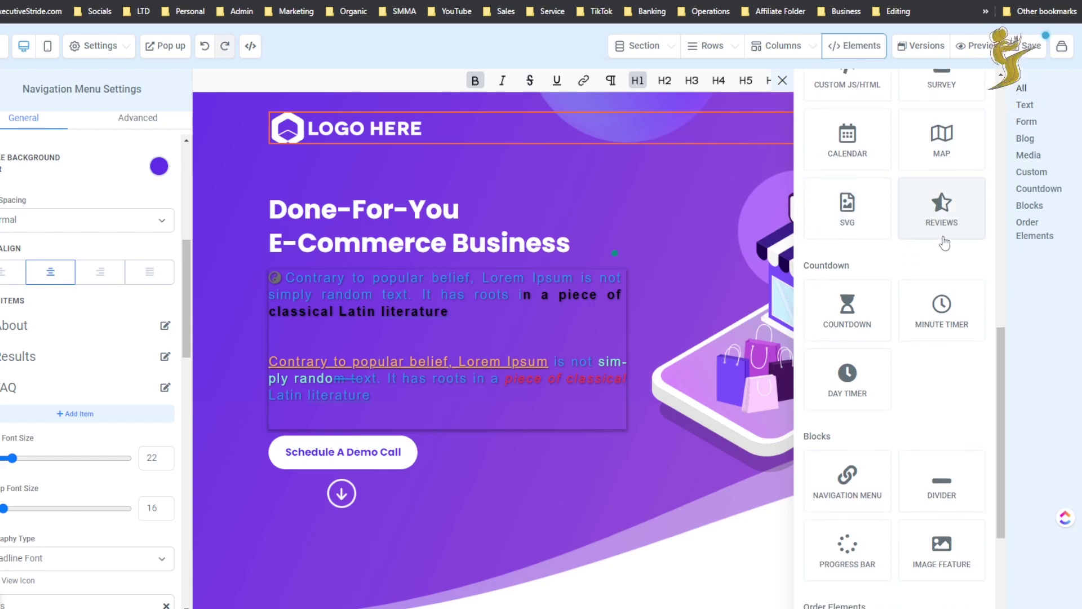
scroll(944, 243, "down", 2)
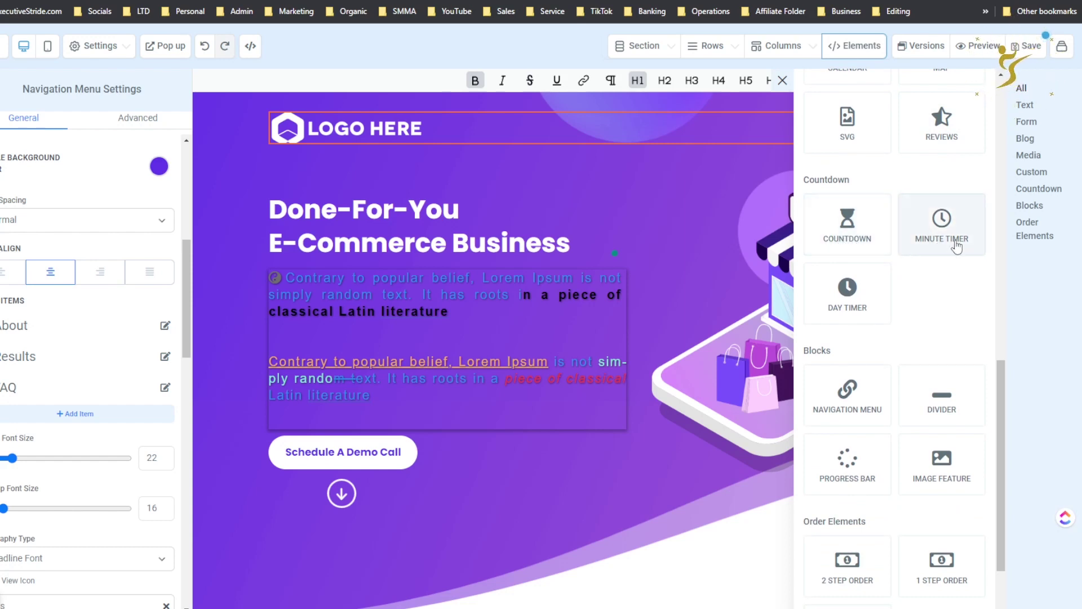
scroll(902, 271, "down", 1)
scroll(862, 270, "down", 1)
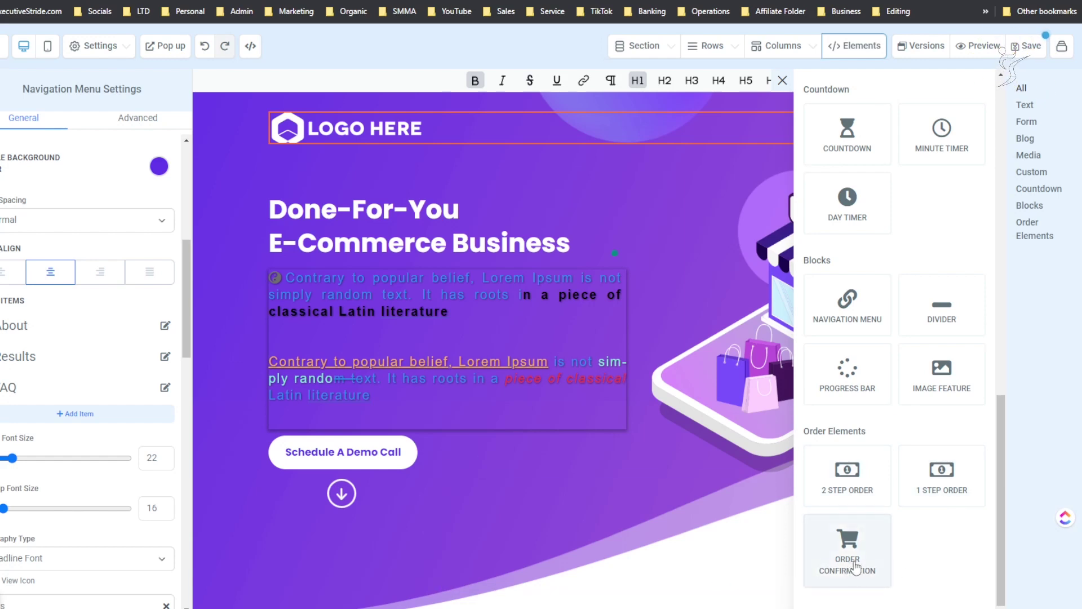
scroll(873, 394, "up", 10)
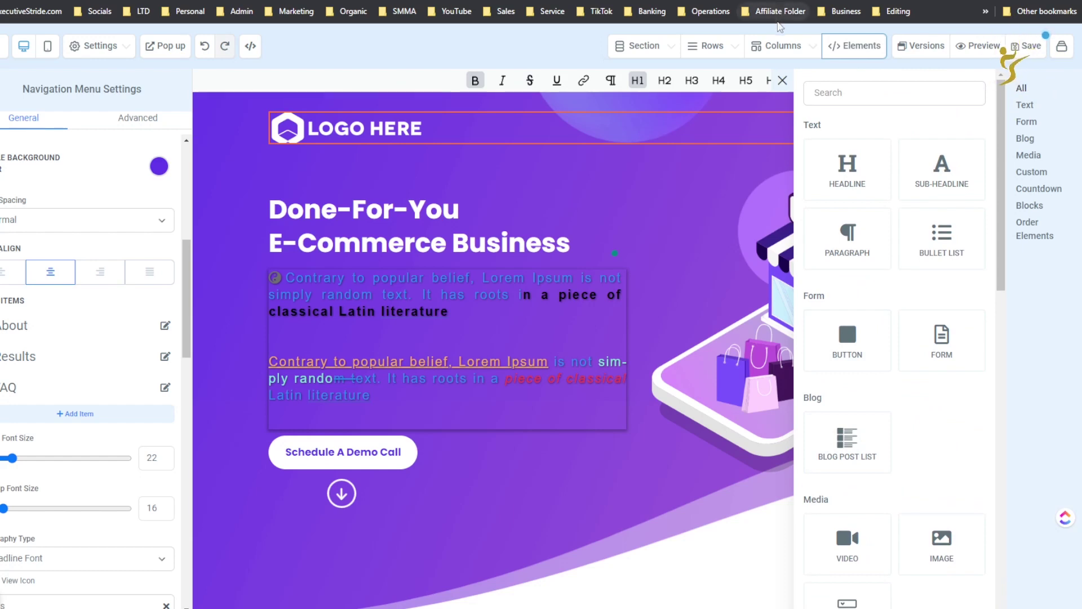
- View the page's column list and add a 1 Column row at the bottom of the purple hero section
left_click(781, 45)
left_click(774, 78)
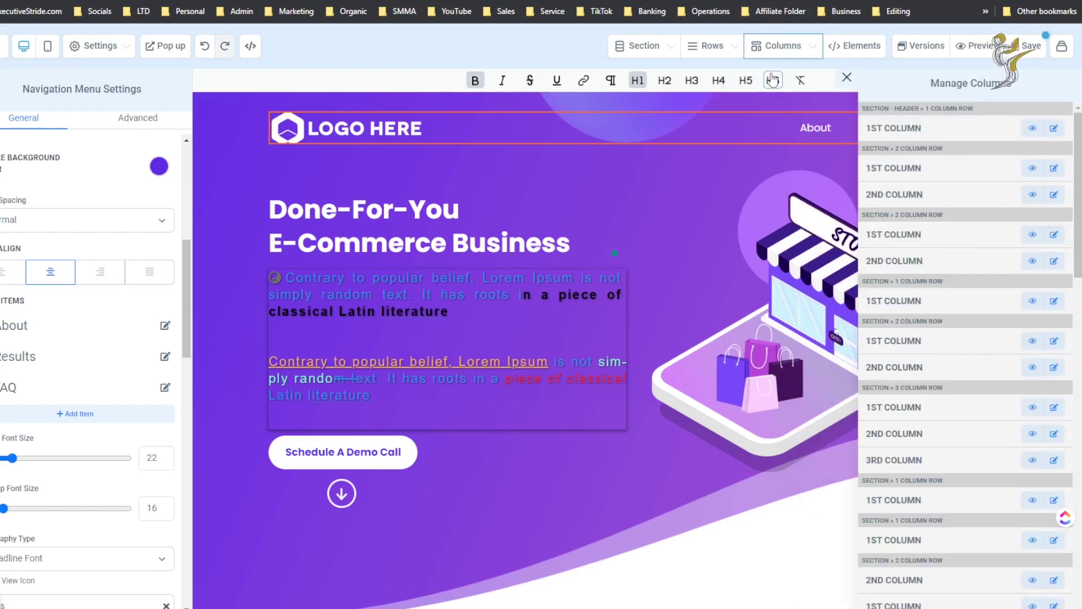
left_click(719, 54)
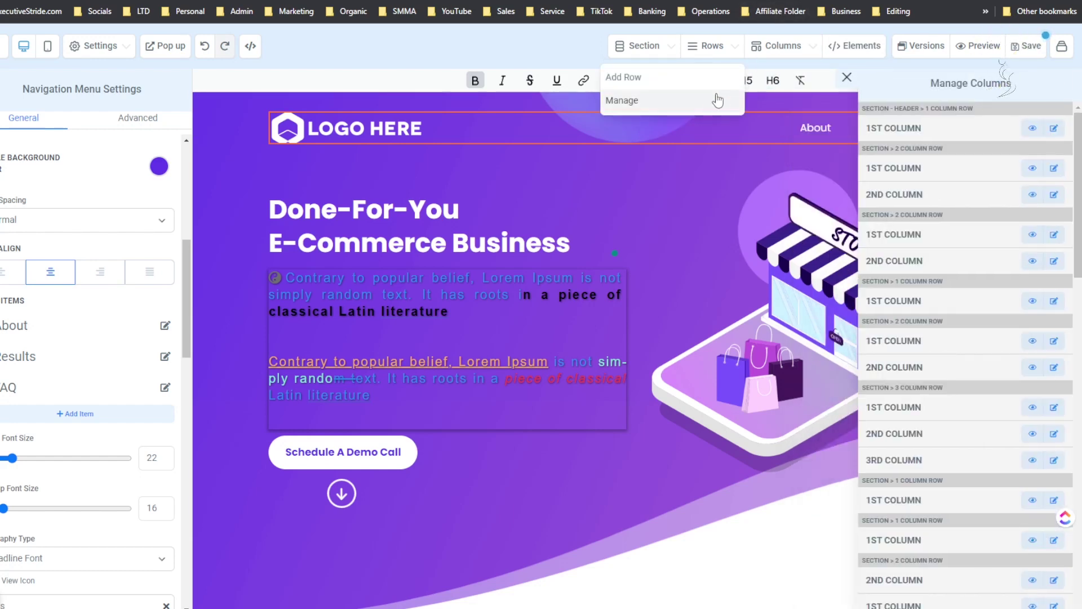
left_click(716, 81)
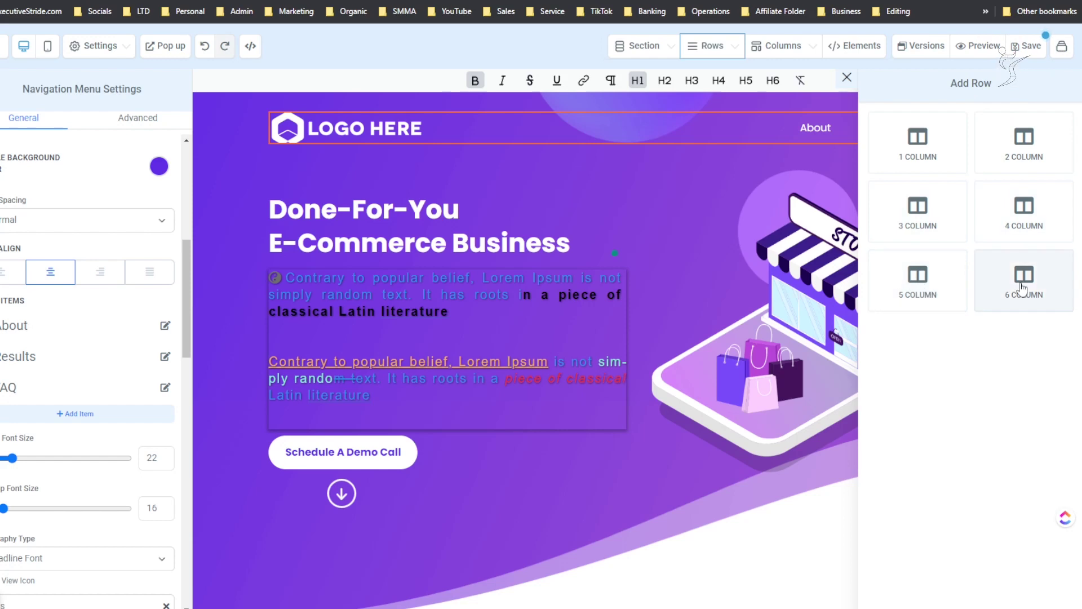
left_click(924, 293)
left_click_drag(899, 146, 581, 385)
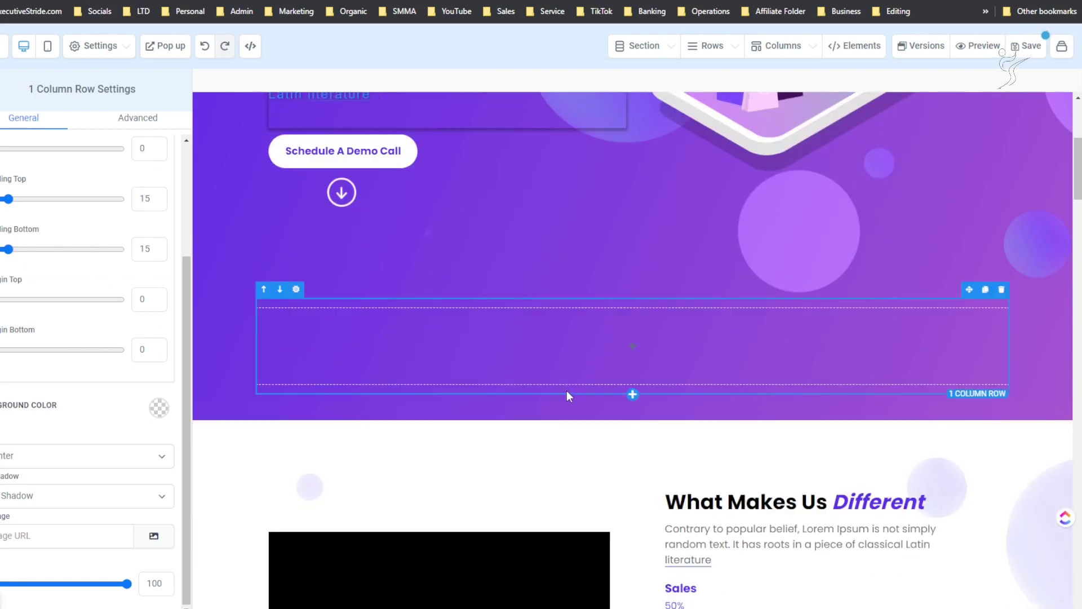
- Review the new row's general and advanced settings and the spacing, background and layout settings of its column
mouse_move(685, 321)
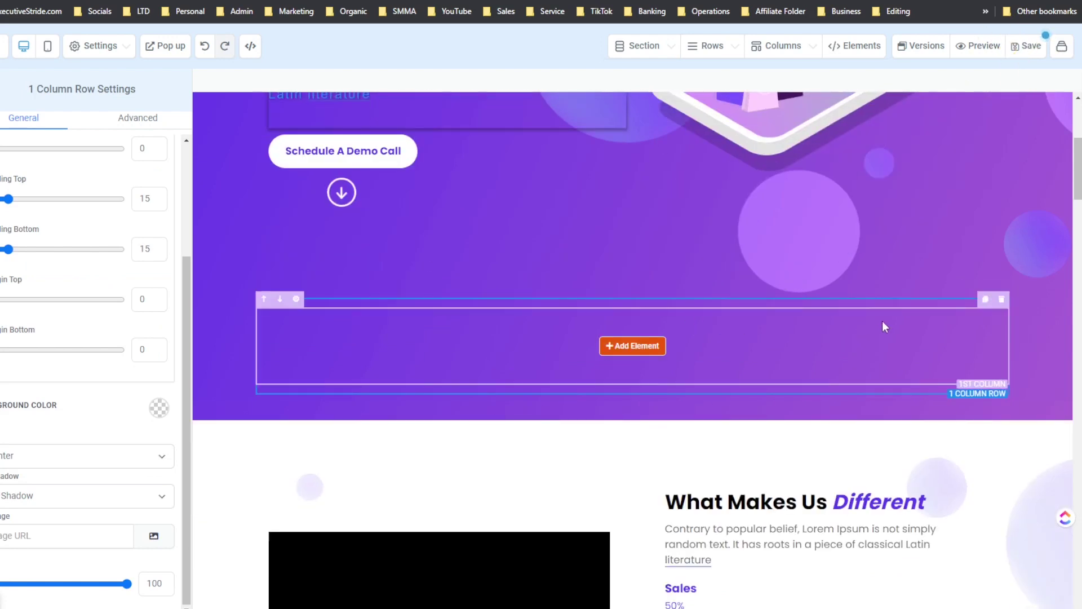
left_click(780, 51)
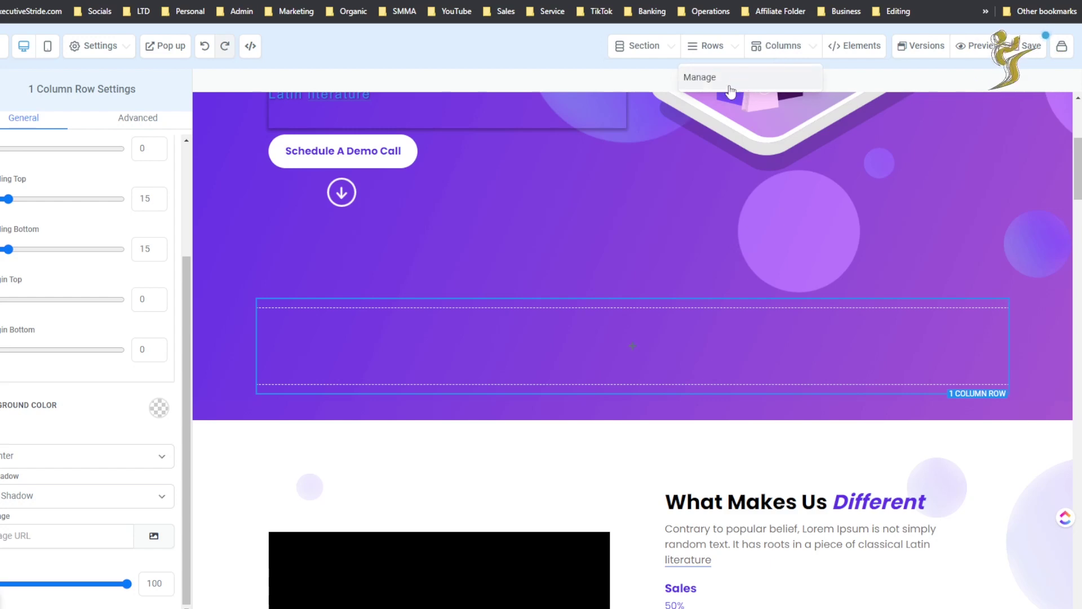
mouse_move(911, 341)
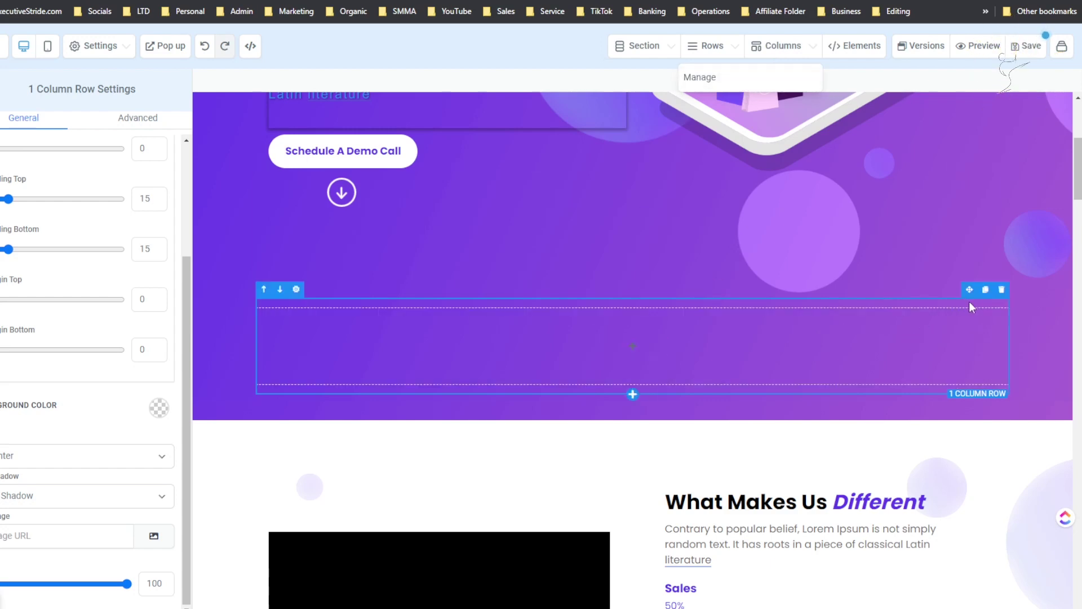
left_click_drag(983, 308, 938, 297)
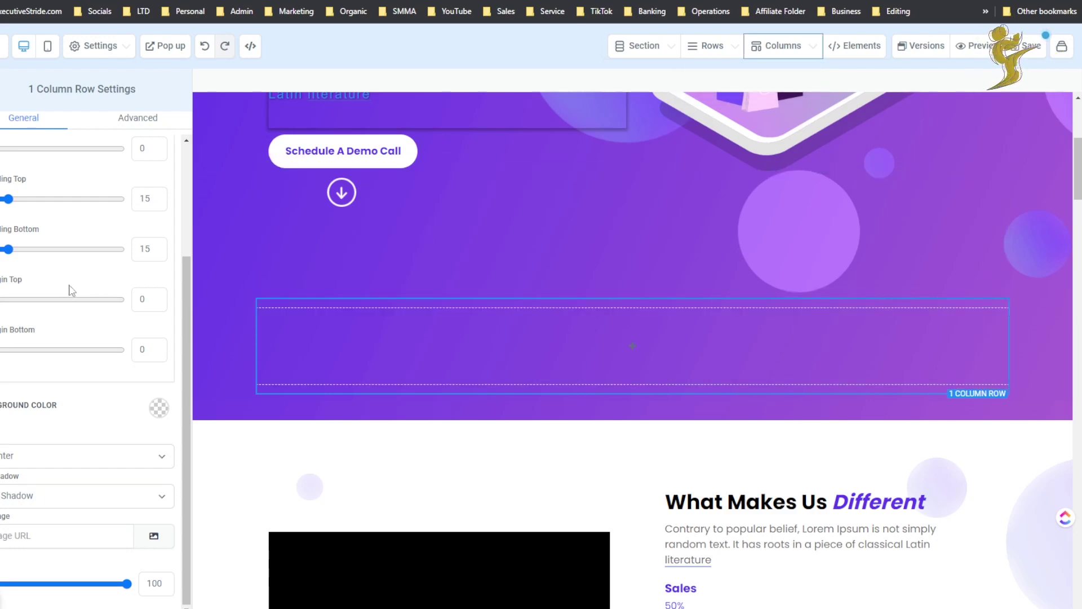
left_click(144, 123)
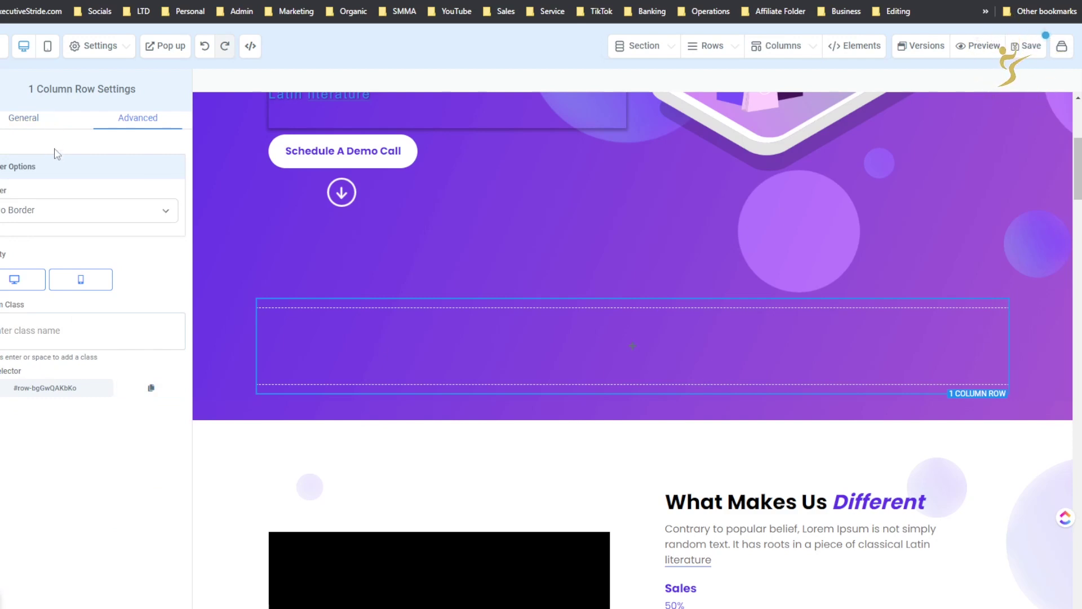
left_click(45, 121)
scroll(50, 349, "down", 5)
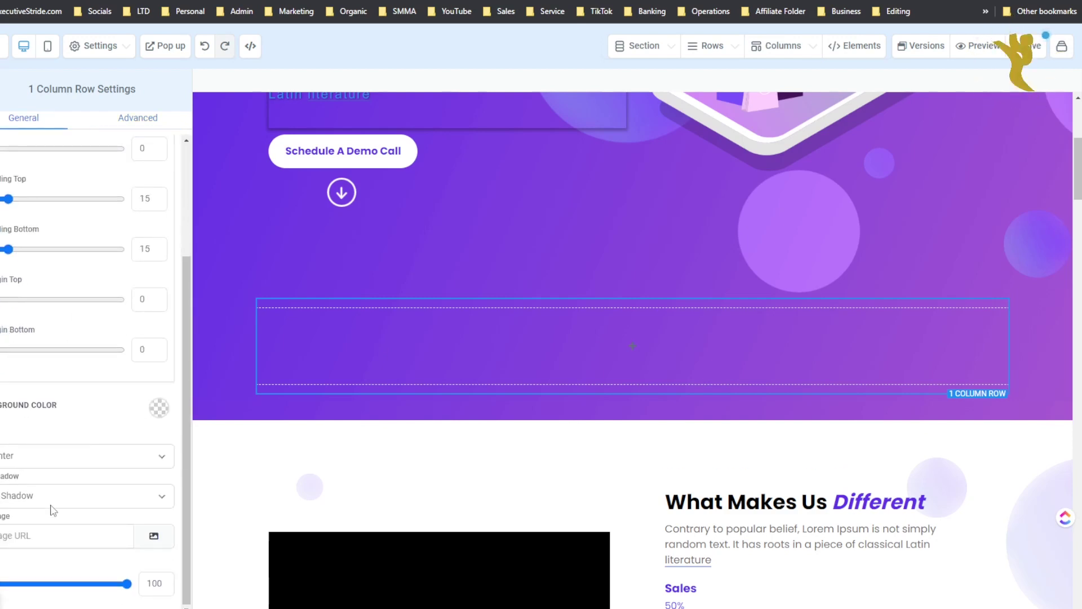
scroll(55, 501, "up", 3)
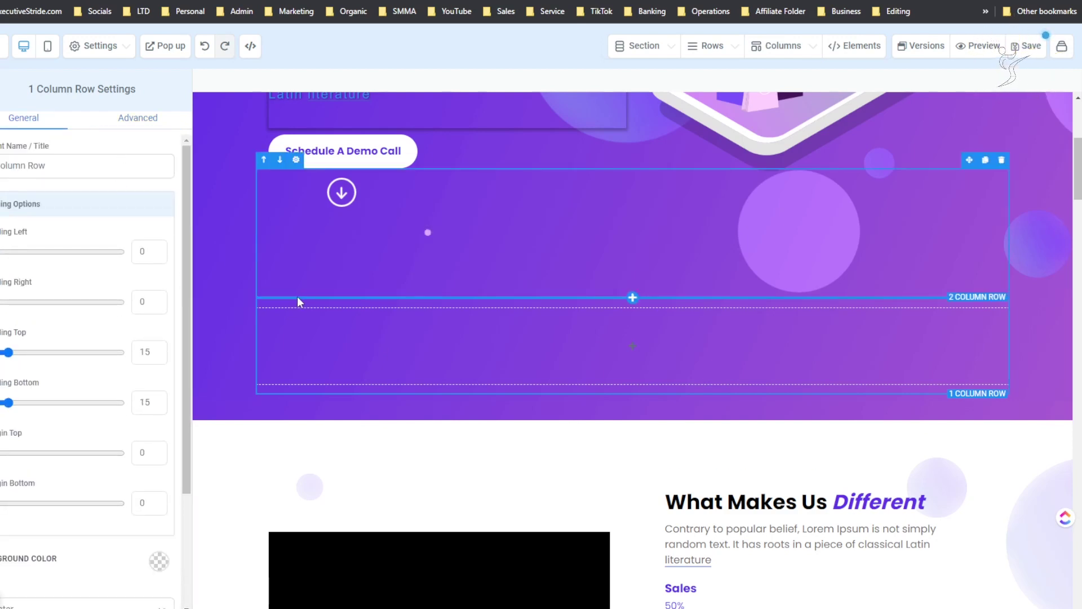
left_click(509, 325)
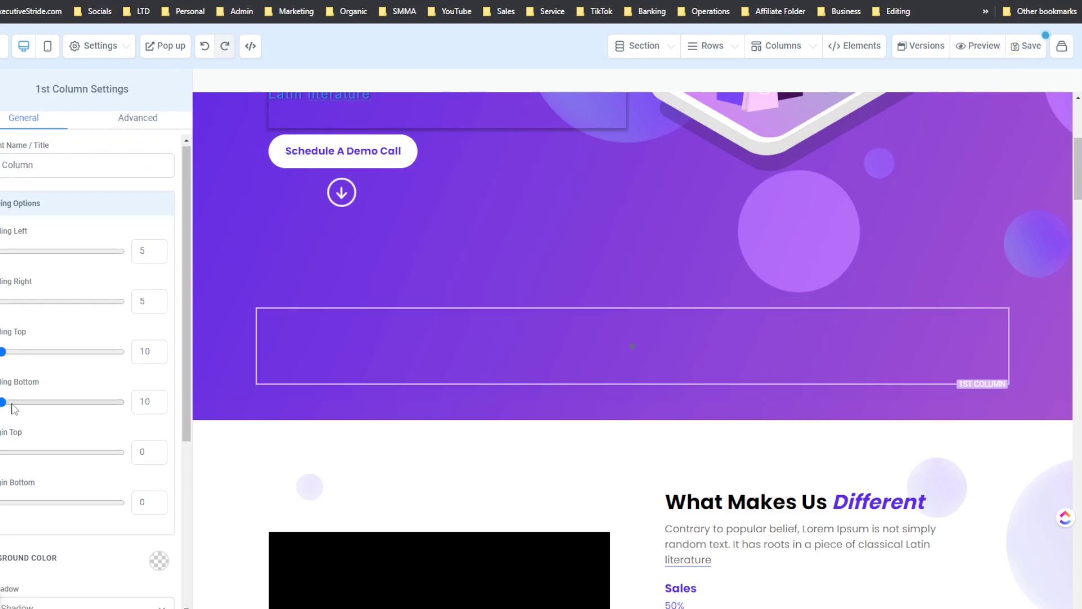
scroll(90, 366, "down", 5)
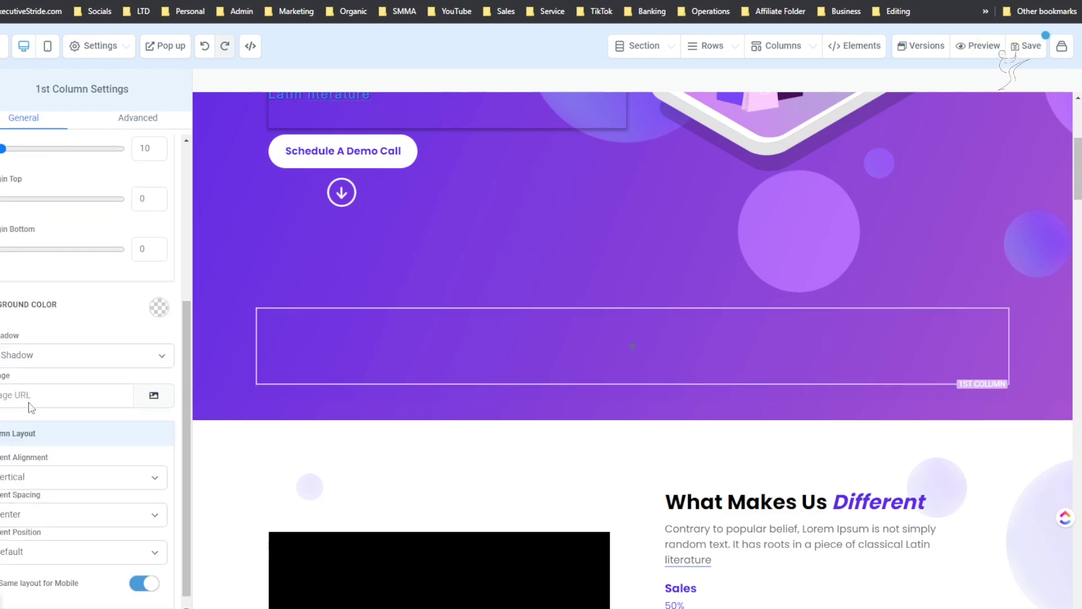
- Duplicate the empty column in the new row repeatedly until the row holds ten columns
left_click(984, 300)
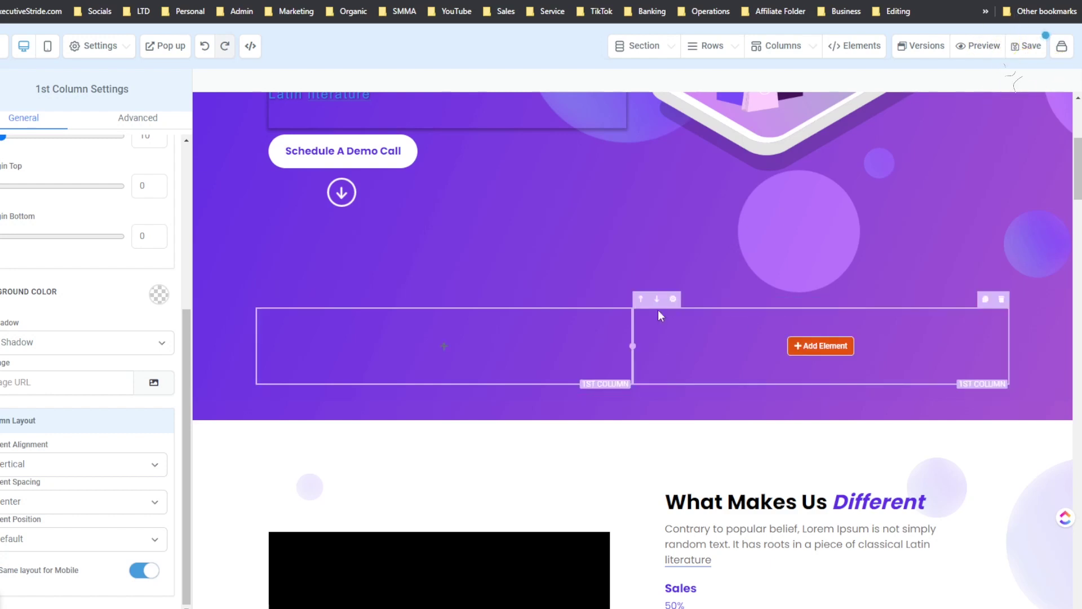
left_click(984, 299)
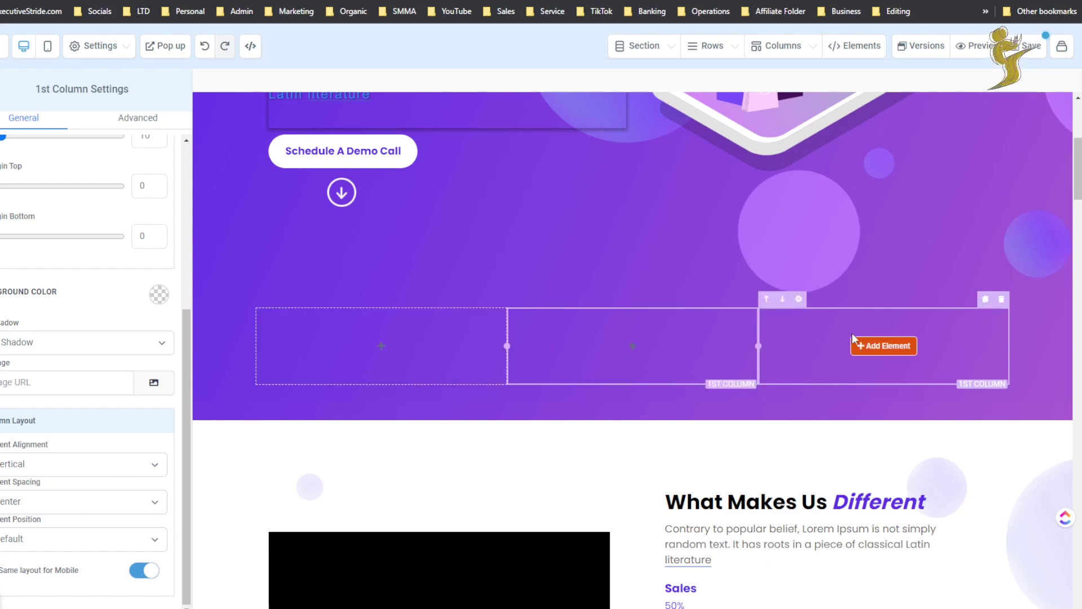
left_click(984, 299)
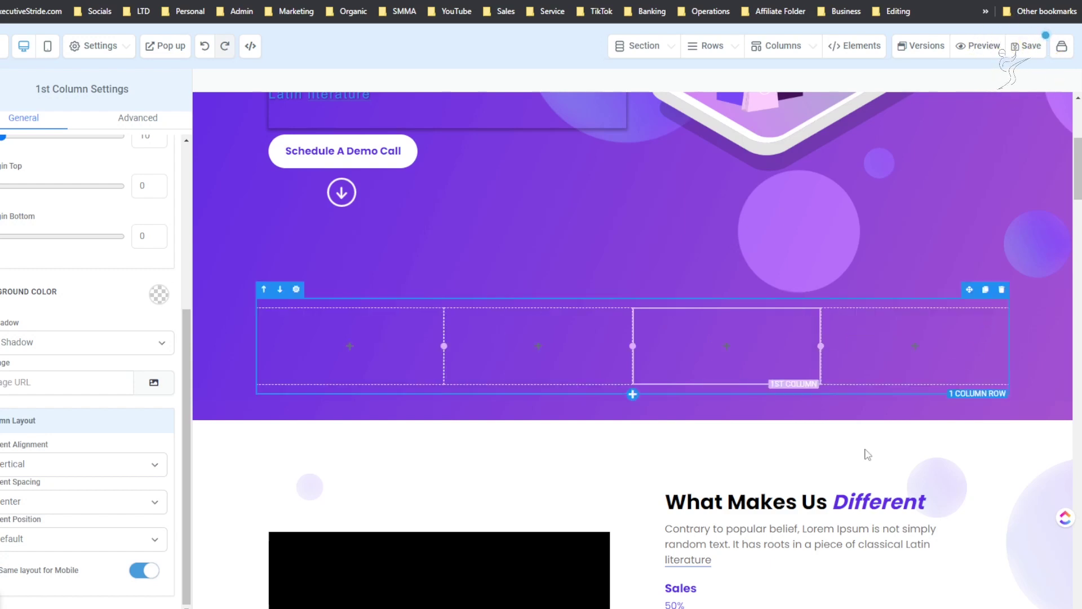
left_click(982, 300)
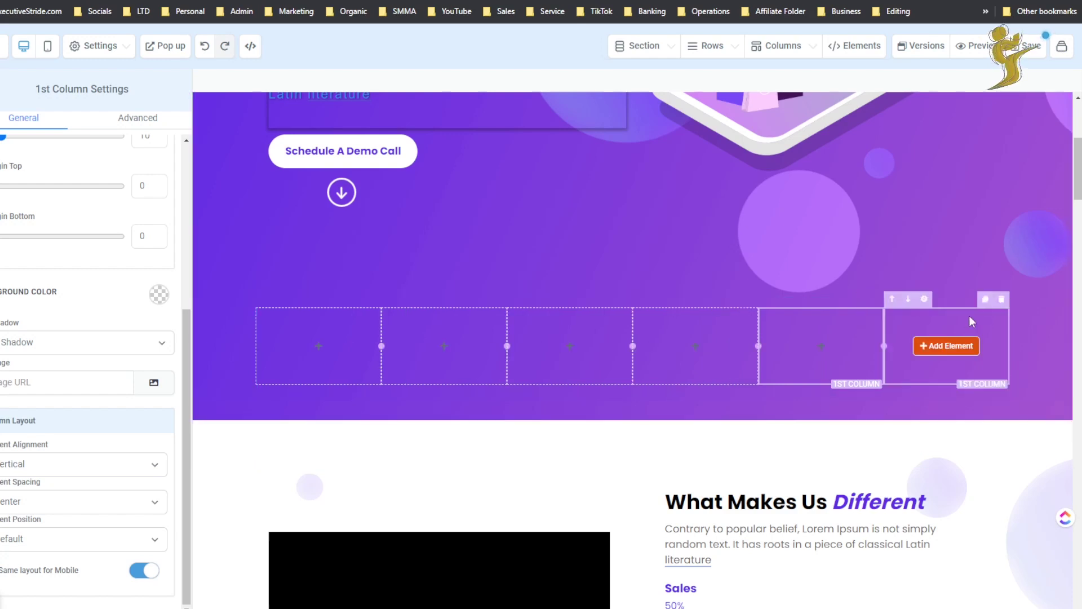
left_click(985, 299)
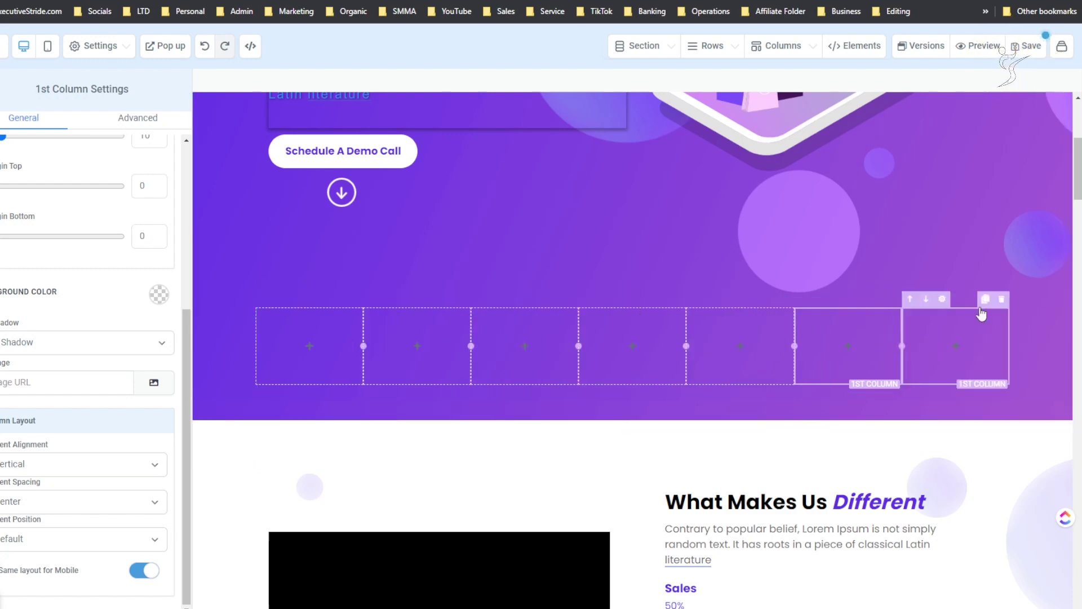
left_click(982, 306)
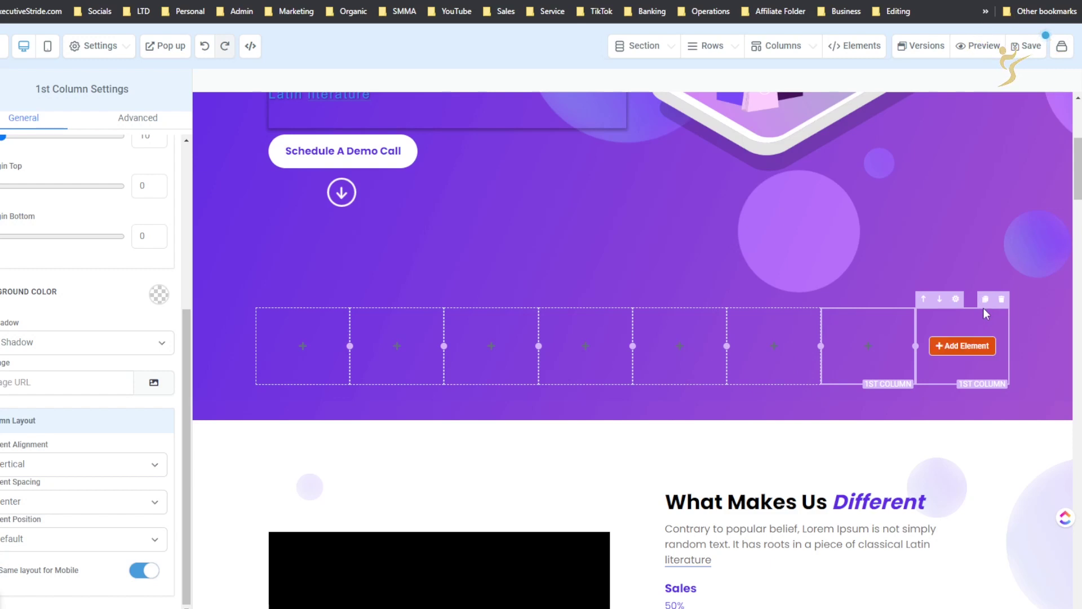
left_click(984, 305)
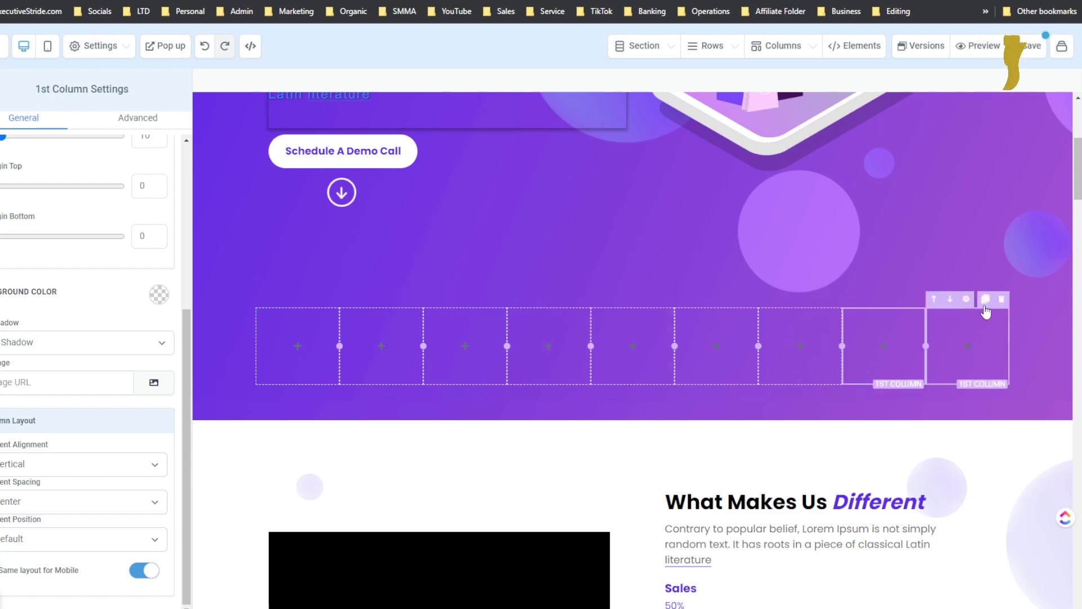
left_click(986, 307)
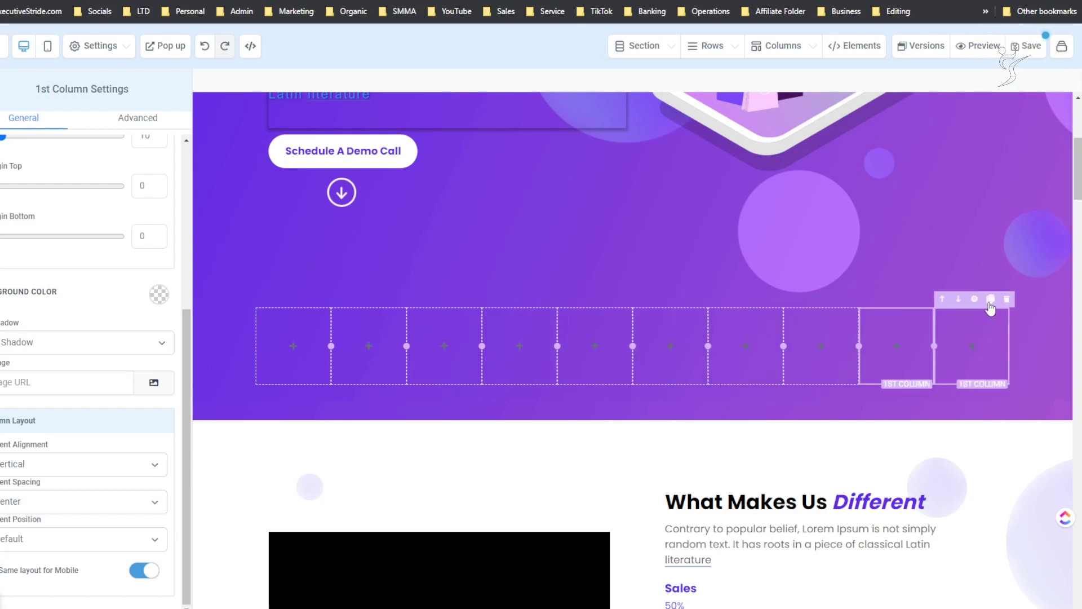
- Keep duplicating the last empty column until the row holds fourteen columns, and check the element library from one of the middle columns
left_click(990, 299)
left_click(989, 303)
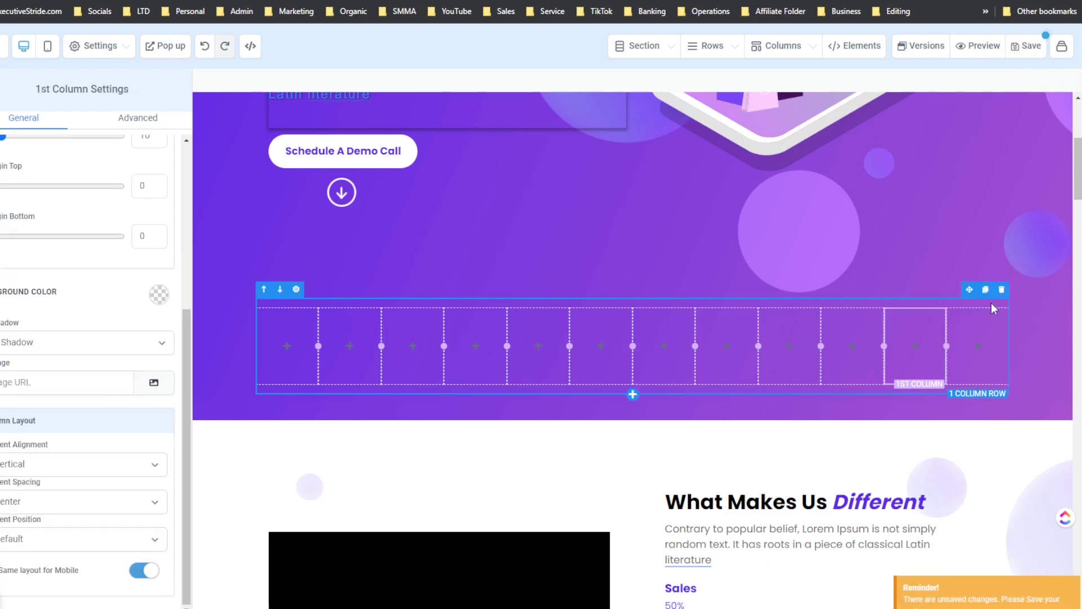
left_click(1001, 302)
left_click(1009, 302)
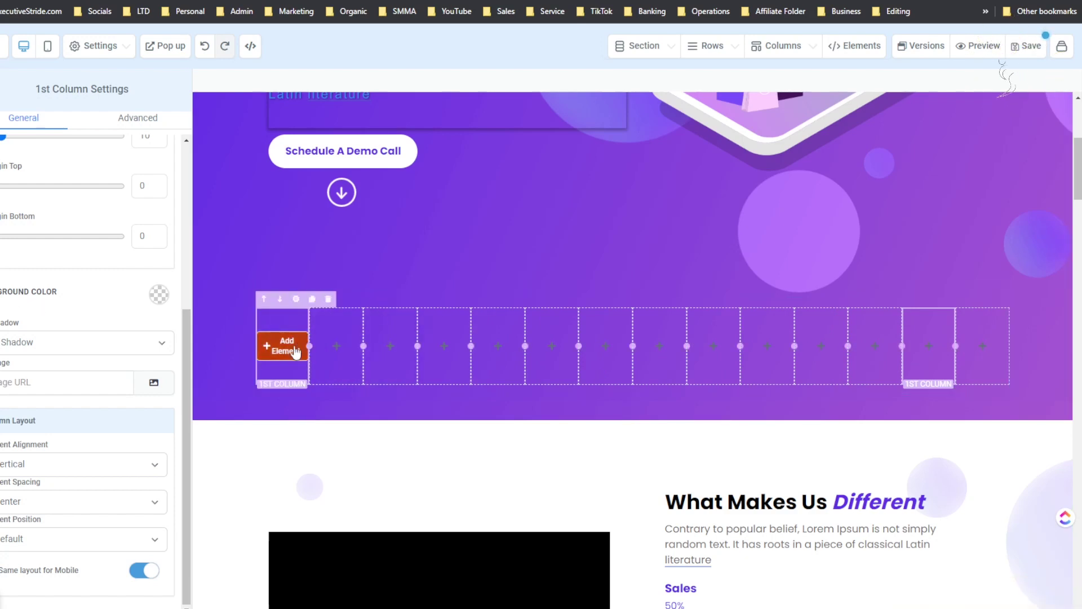
left_click(660, 347)
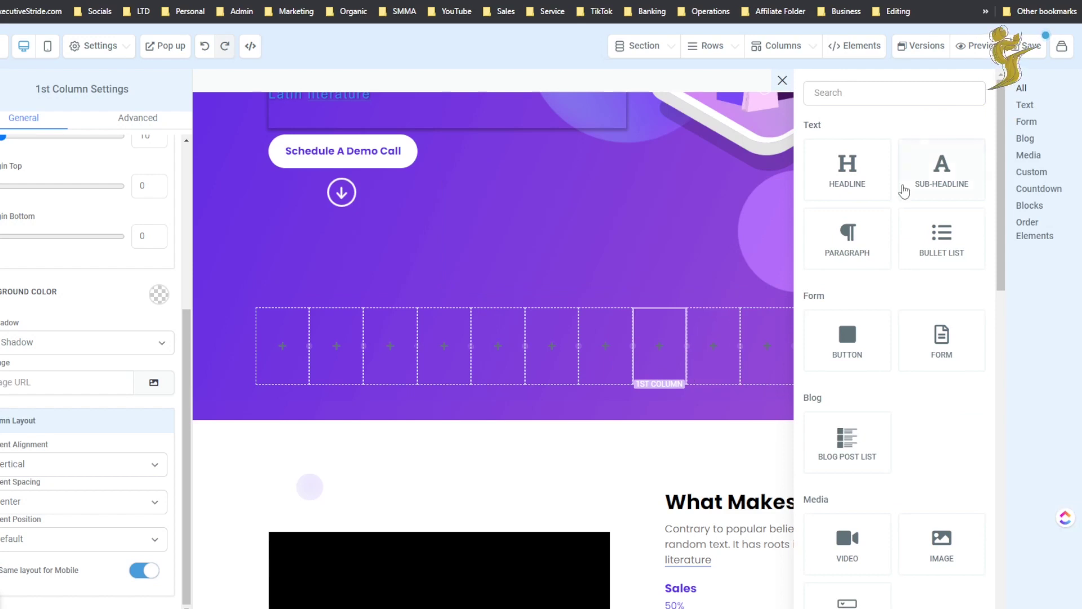
left_click(782, 81)
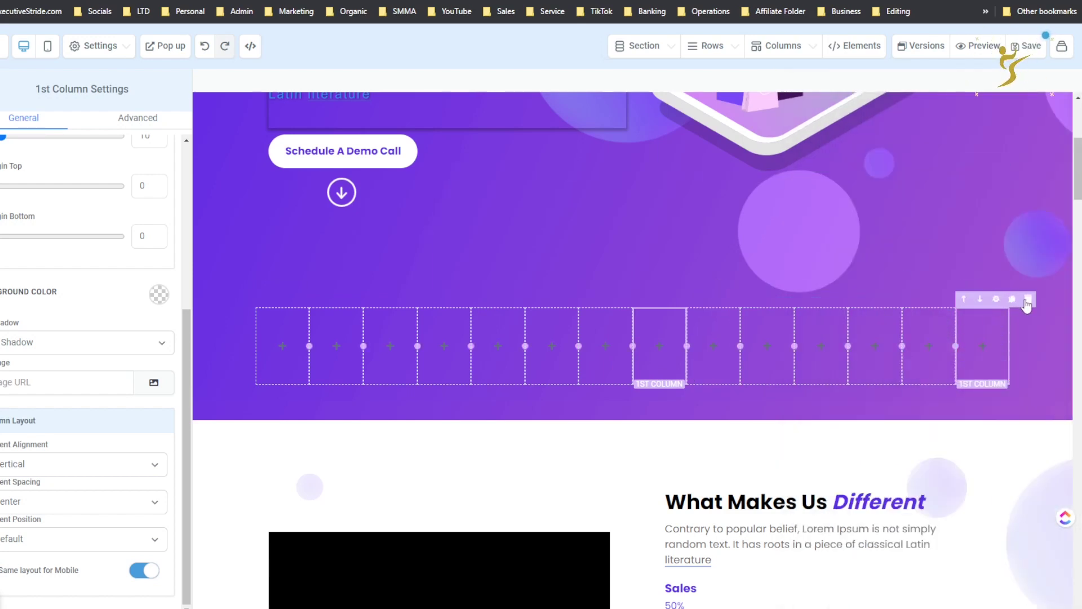
- Delete the surplus empty columns one by one until only two remain in the hero section's row
left_click(1027, 300)
left_click(1024, 299)
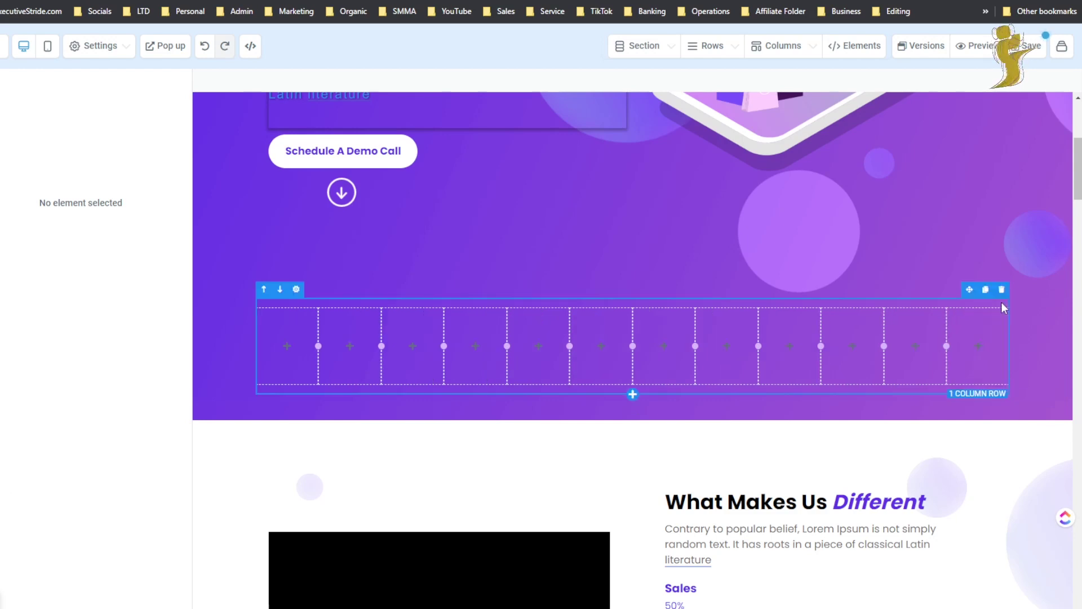
left_click(1020, 299)
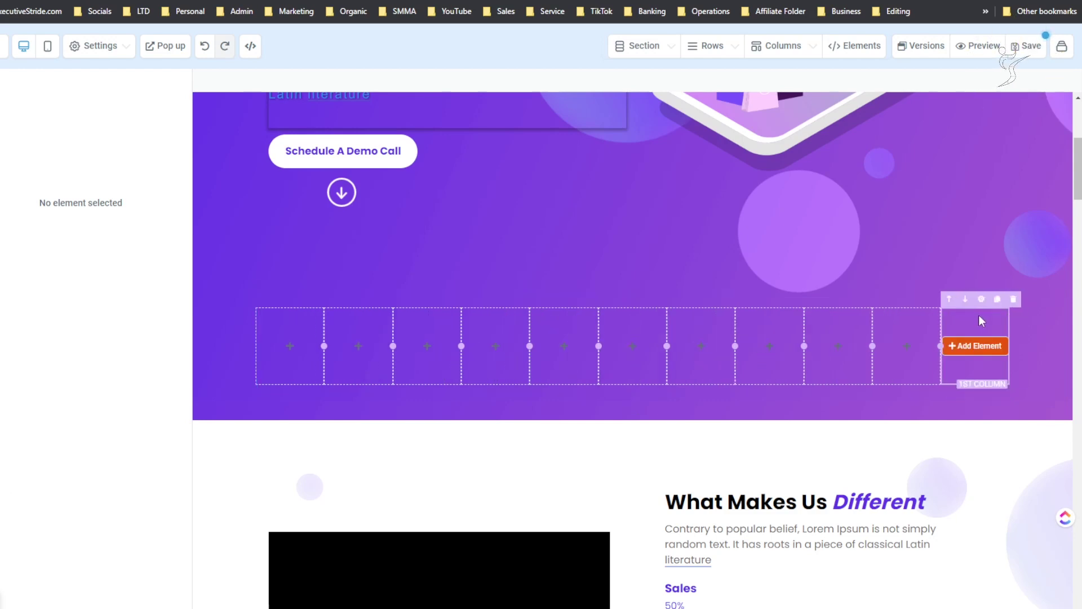
left_click(1014, 299)
left_click(1008, 300)
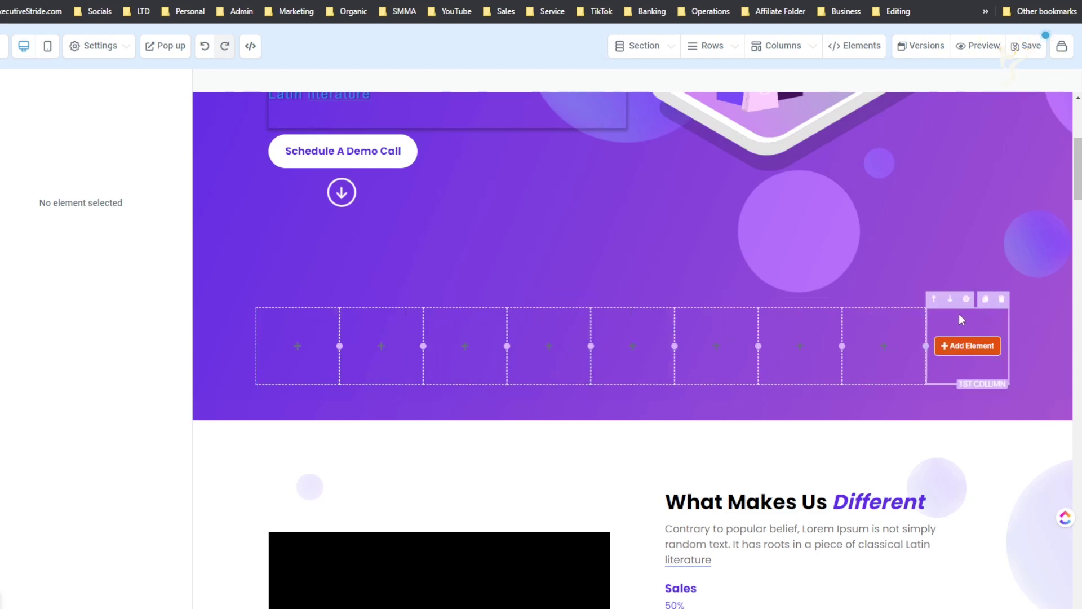
left_click(1002, 300)
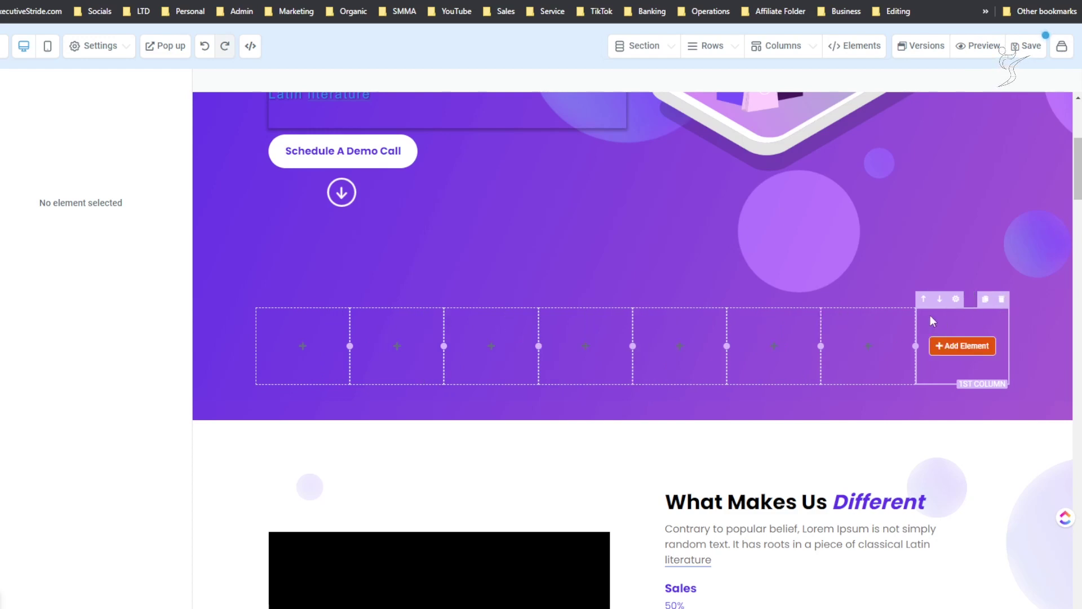
left_click(1001, 299)
left_click(1001, 300)
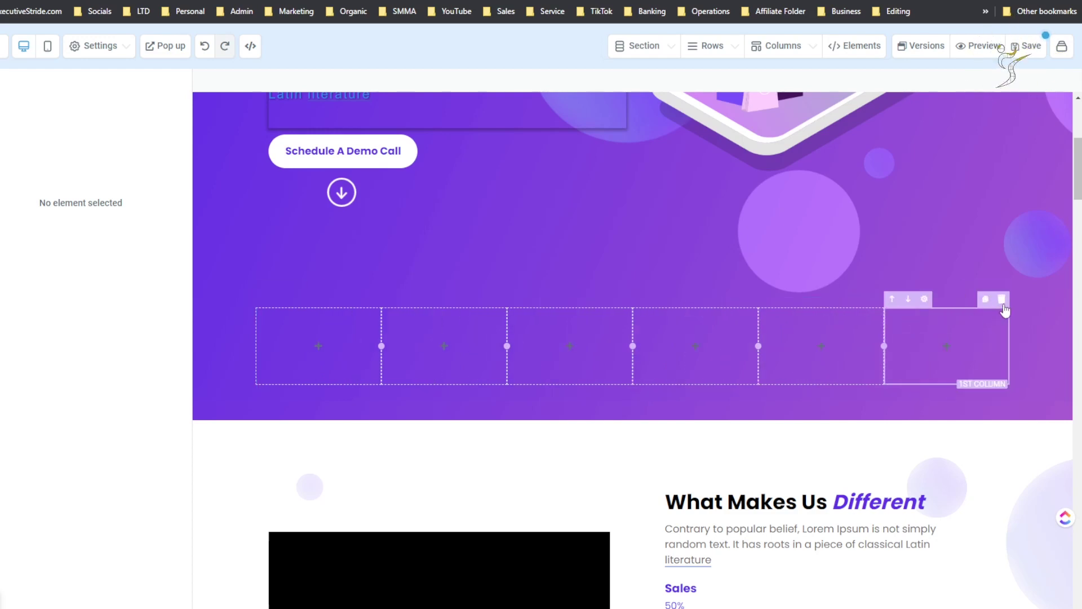
left_click(1001, 299)
left_click(1002, 300)
left_click(1001, 300)
left_click(996, 307)
- Examine how rows, columns and images are laid out across the page, from the hero through As Featured In to About Us
scroll(681, 255, "up", 5)
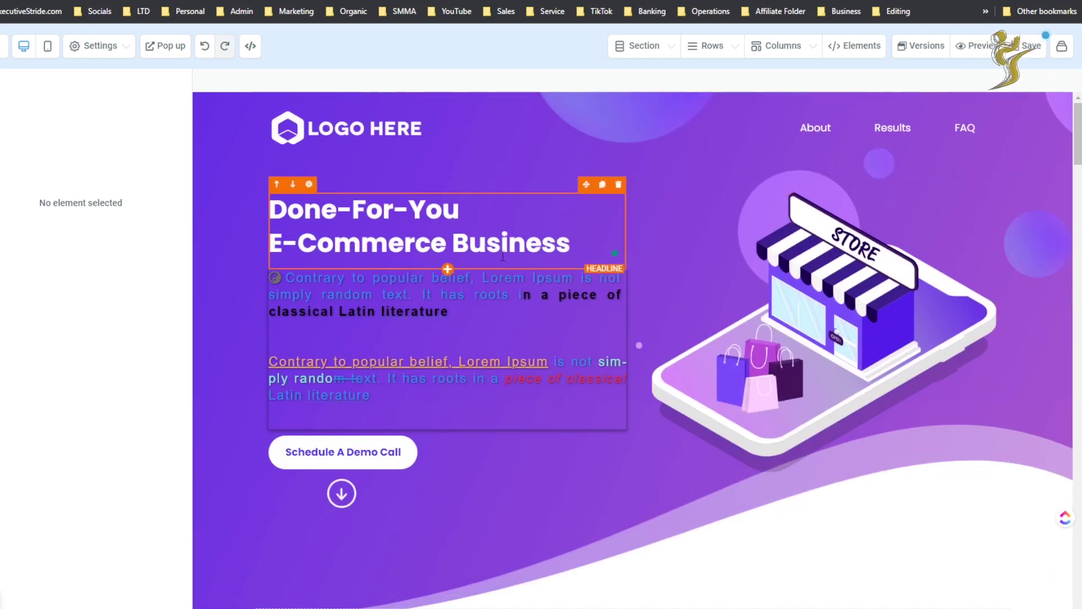
scroll(587, 410, "down", 10)
scroll(586, 410, "down", 2)
scroll(498, 181, "up", 6)
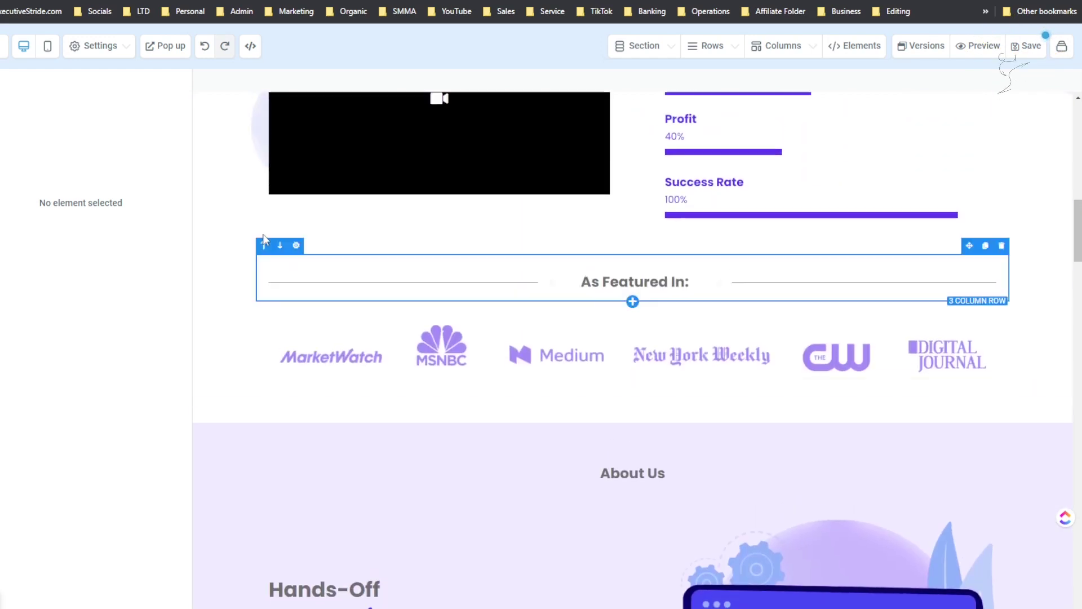
scroll(750, 395, "up", 3)
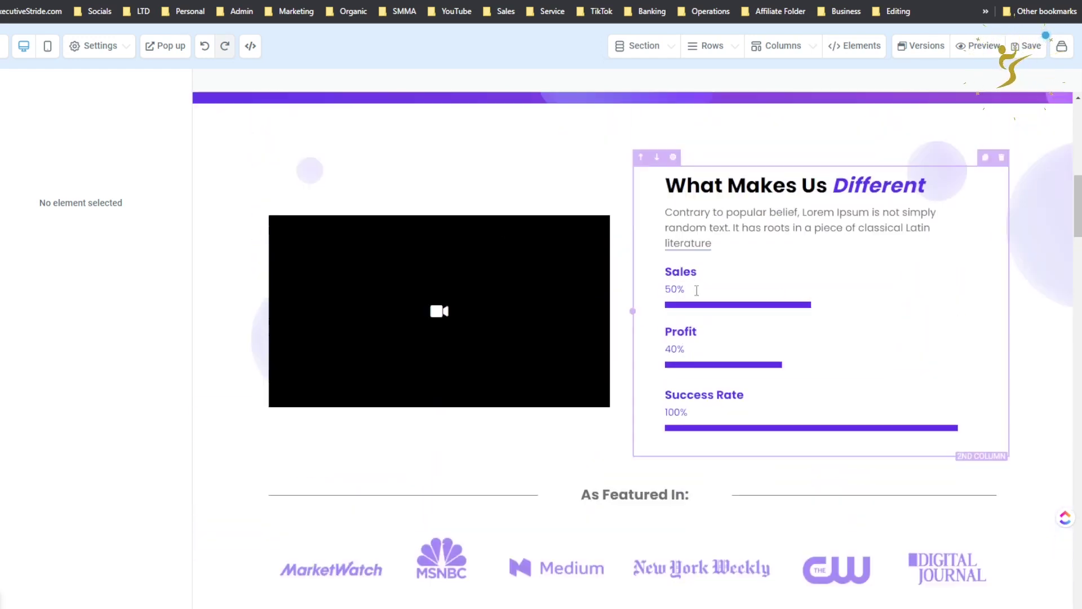
scroll(752, 434, "down", 5)
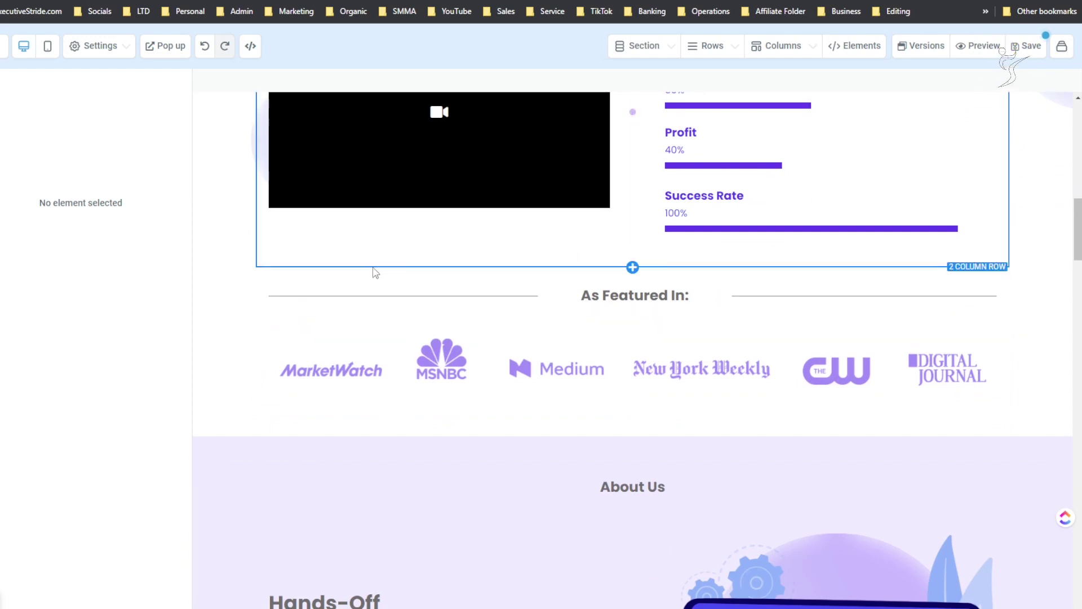
scroll(394, 310, "down", 1)
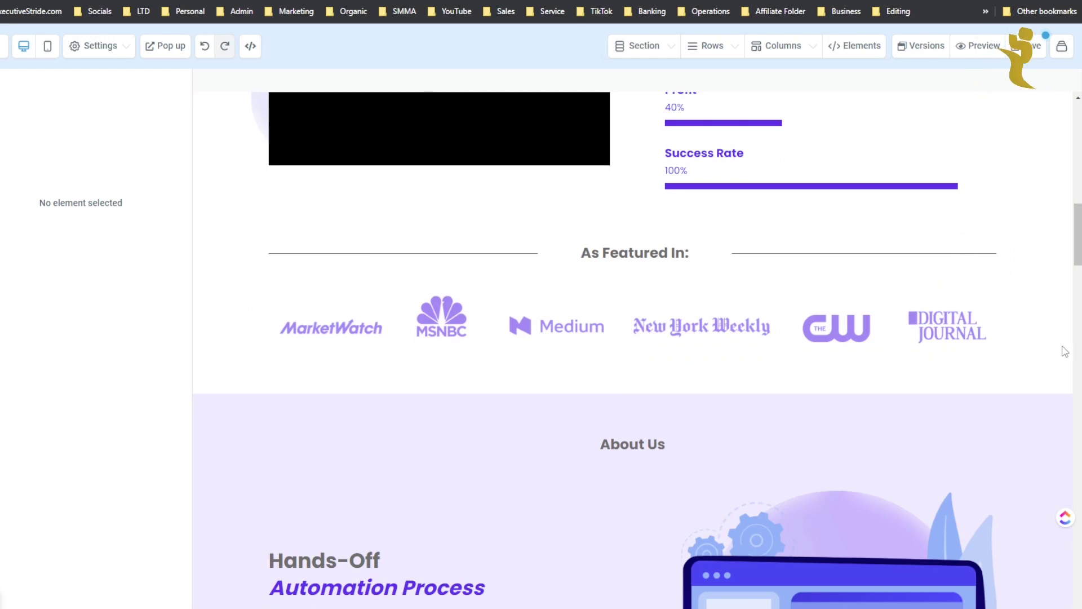
scroll(763, 316, "down", 2)
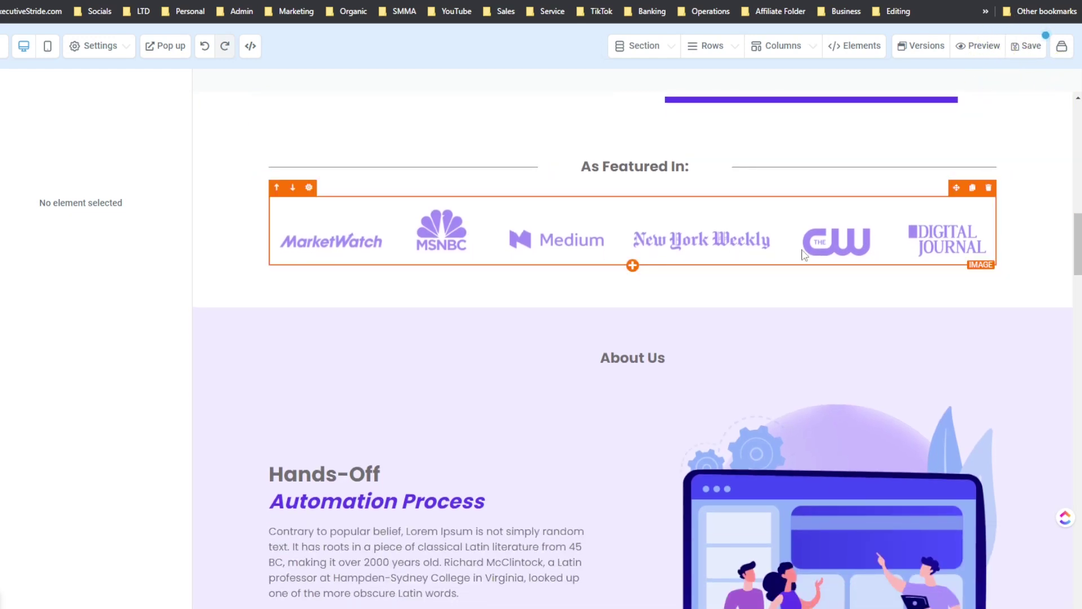
left_click(732, 244)
scroll(502, 374, "down", 5)
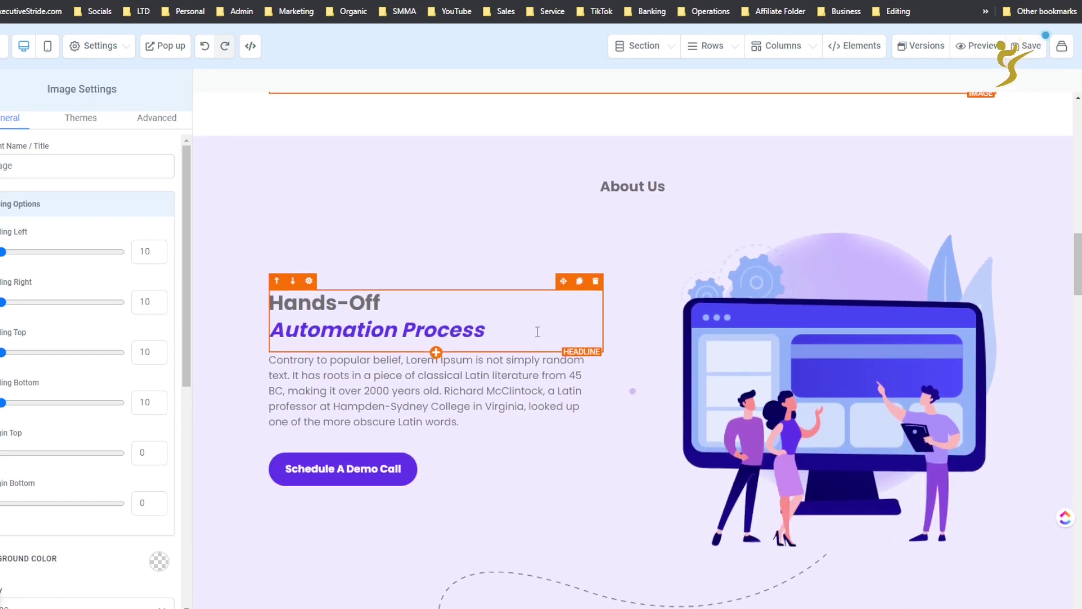
scroll(661, 319, "down", 15)
scroll(686, 362, "up", 14)
scroll(685, 363, "up", 10)
scroll(367, 465, "down", 2)
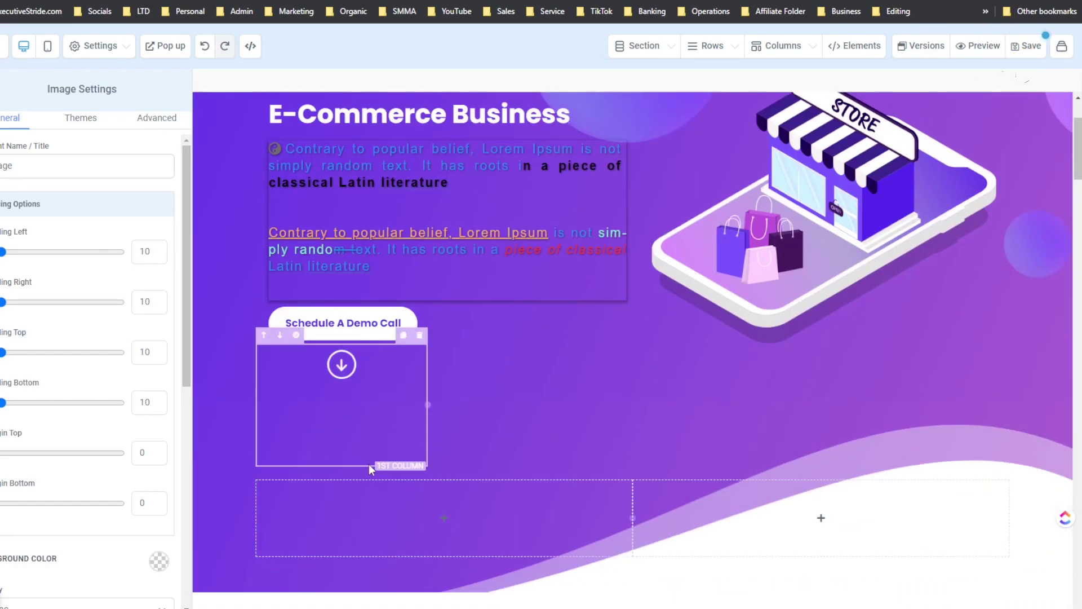
- Add a Bullet List element to the first column of the two-column row
left_click(433, 526)
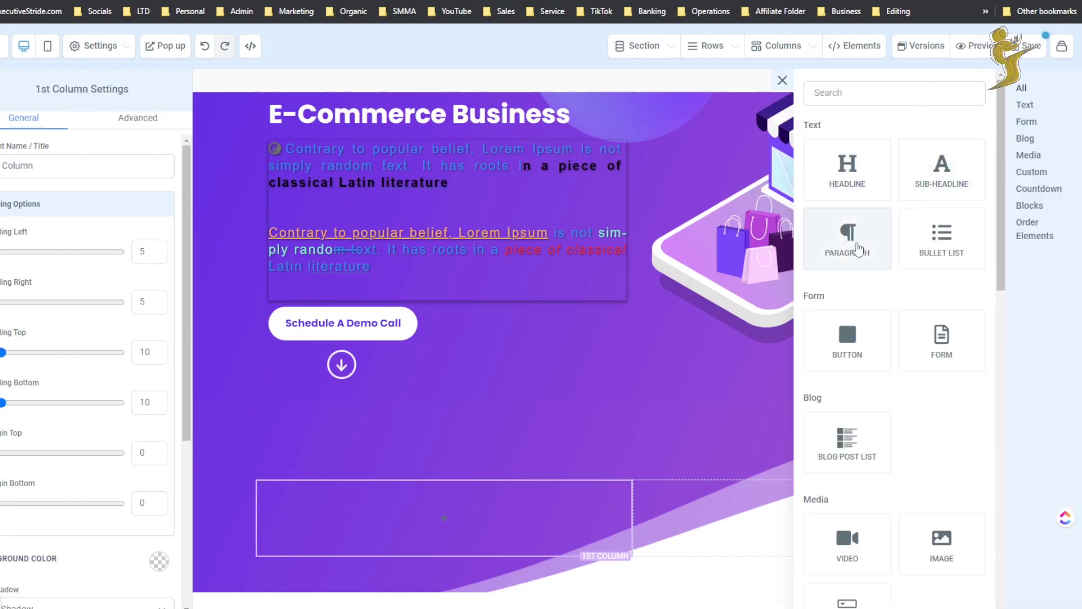
scroll(877, 262, "down", 2)
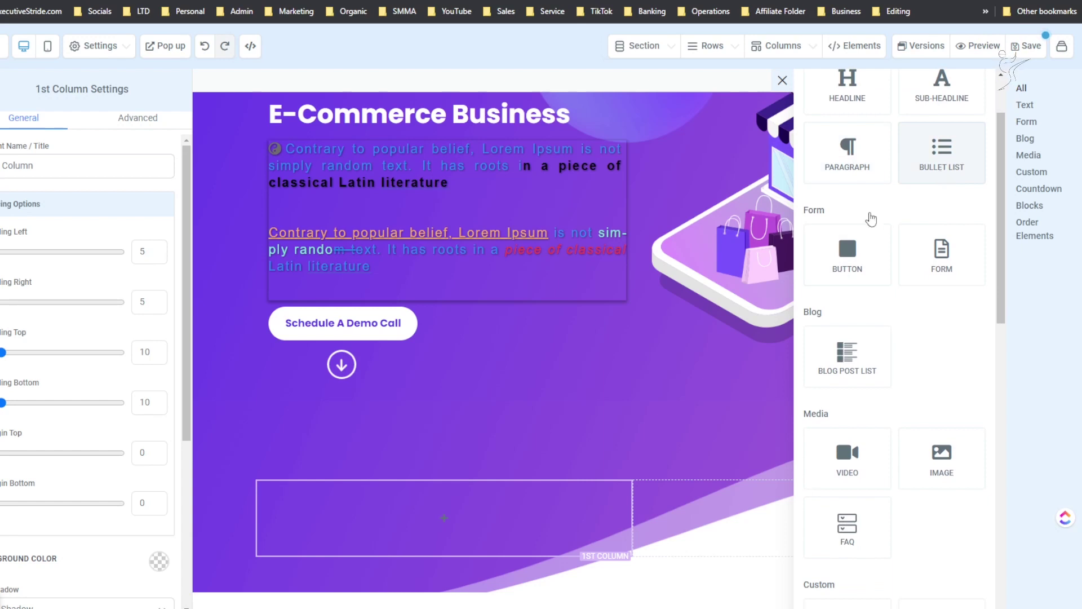
left_click(913, 195)
- Set the bullet list's text color to red and its icon color to blue
scroll(381, 397, "down", 2)
scroll(105, 425, "down", 3)
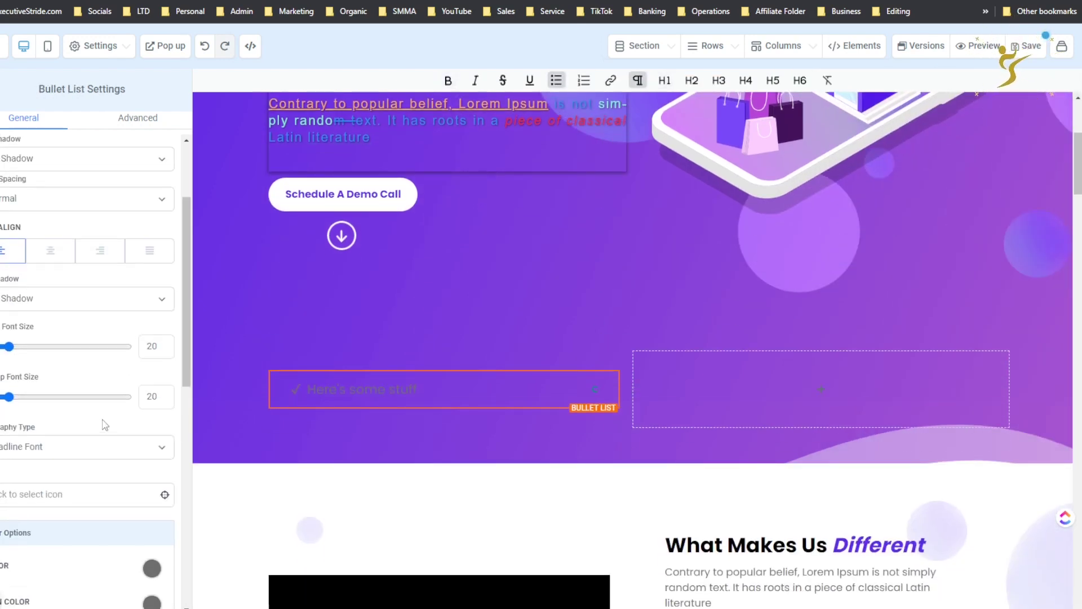
scroll(128, 385, "down", 6)
left_click(151, 184)
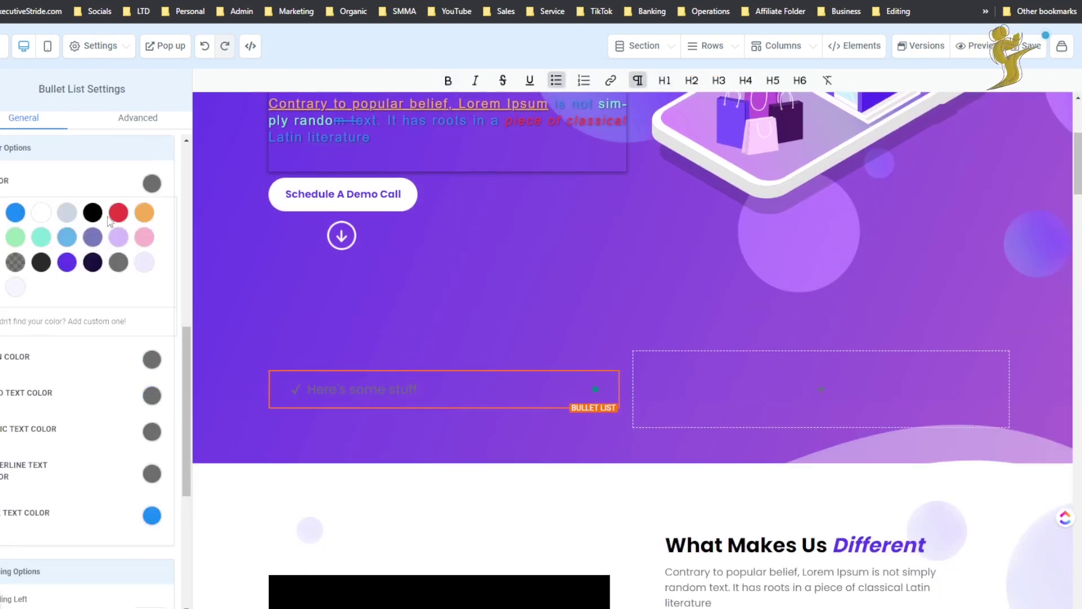
scroll(96, 350, "down", 2)
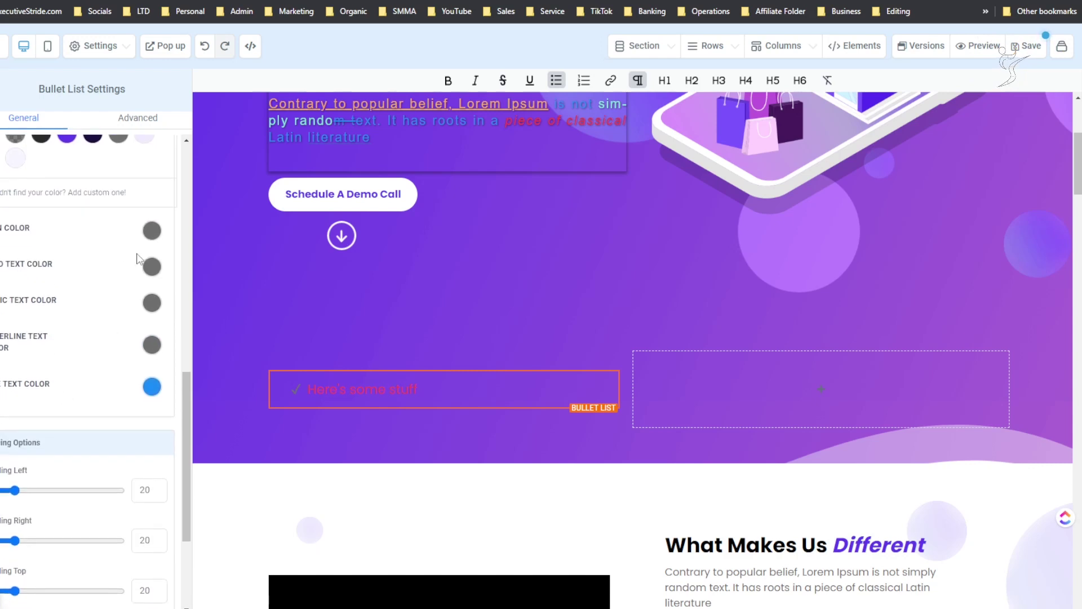
left_click(151, 236)
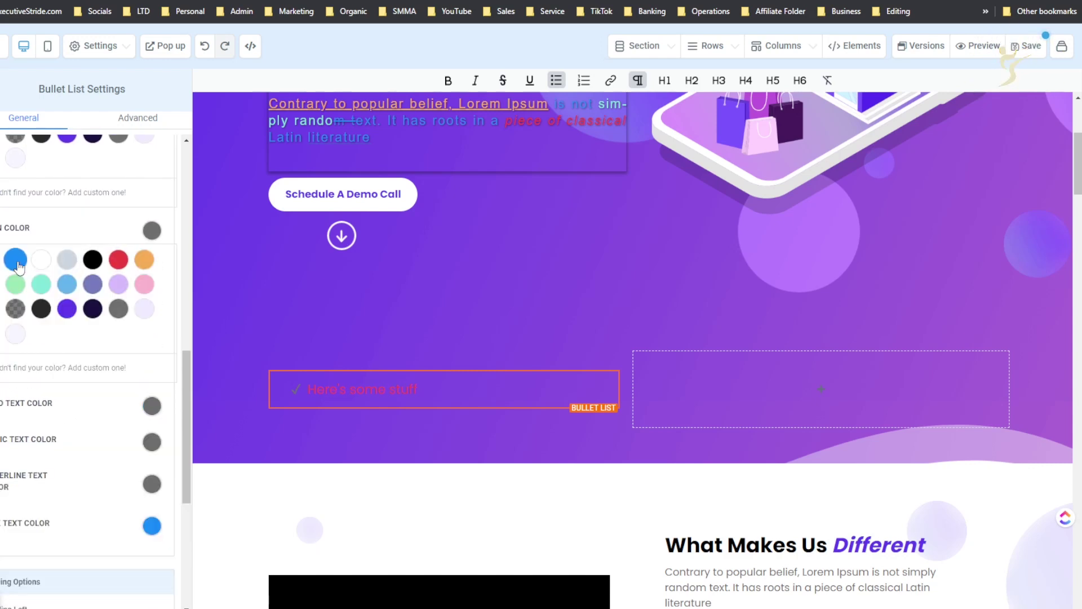
scroll(23, 349, "down", 5)
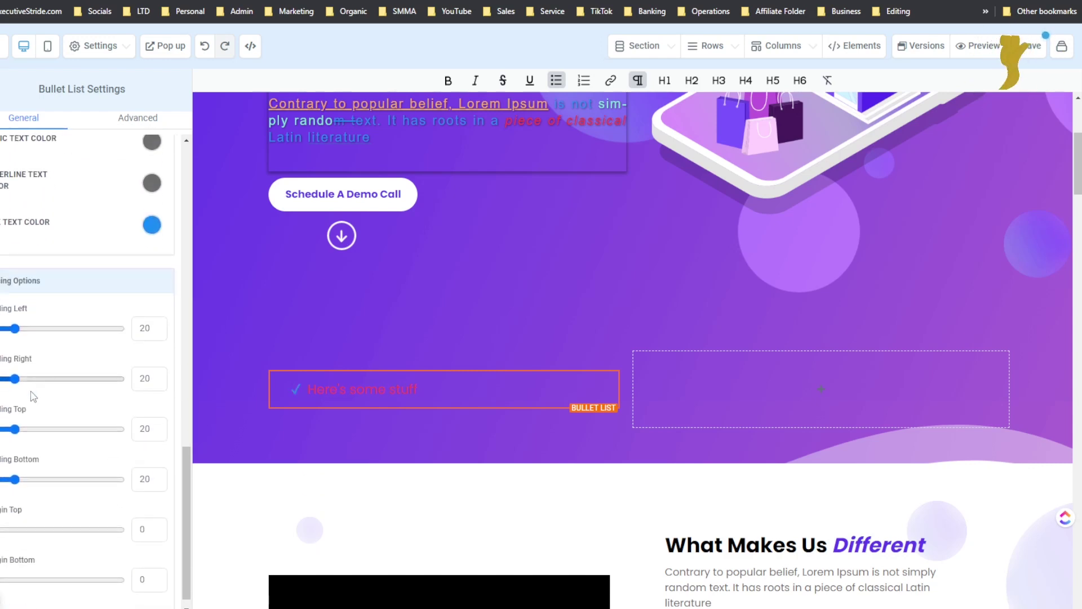
- Change the bullet list's icon to the Xbox icon
scroll(31, 414, "up", 10)
scroll(31, 416, "up", 5)
scroll(25, 417, "down", 3)
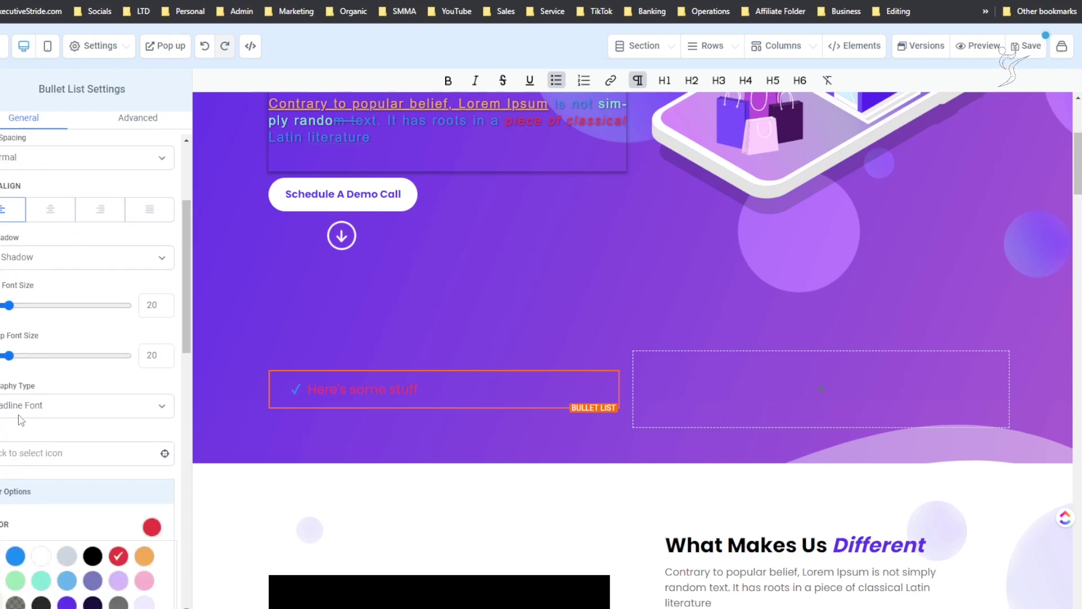
left_click(17, 443)
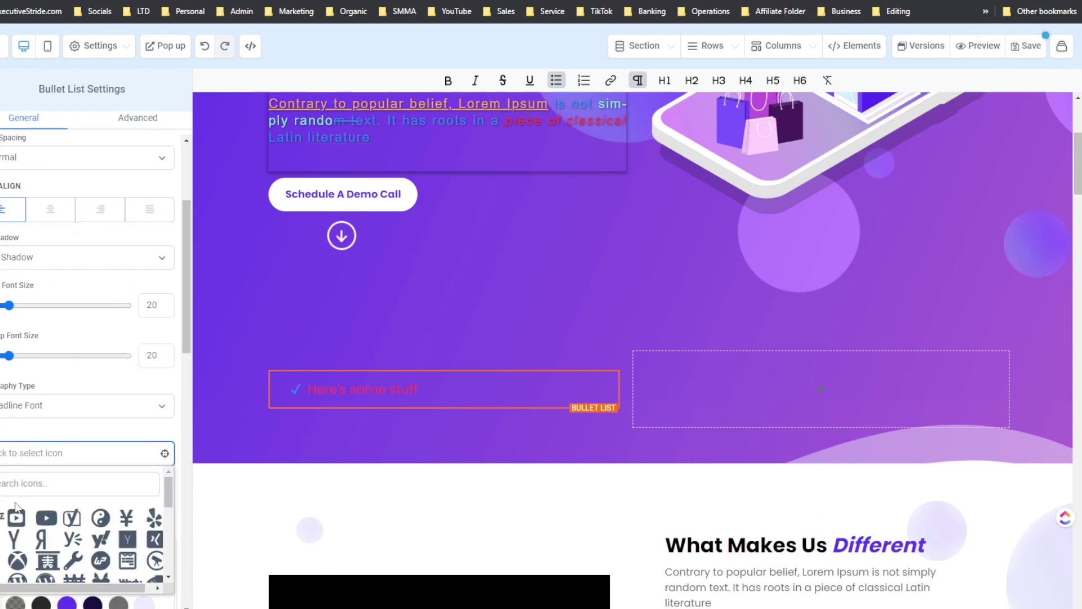
left_click(13, 558)
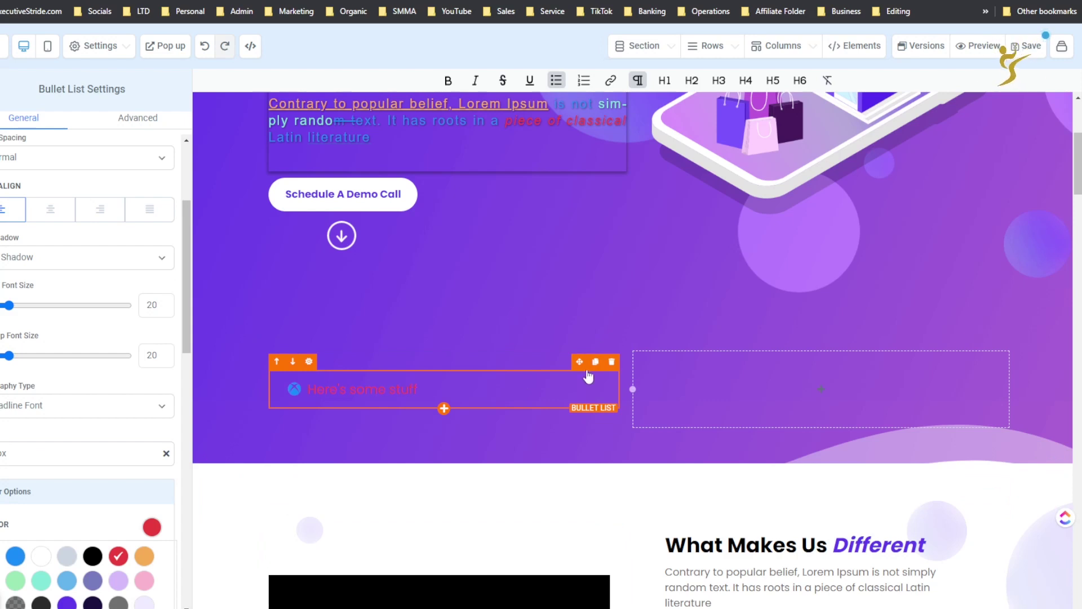
- Delete the bullet list and add a Button element to the row's first column in its place
left_click(611, 361)
left_click(442, 386)
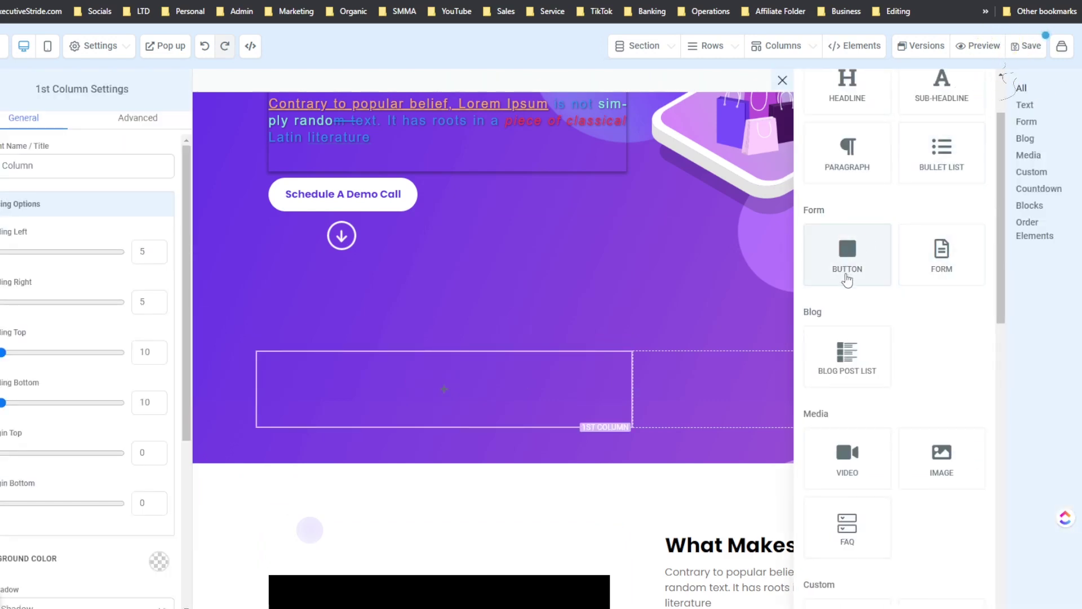
left_click_drag(601, 349, 440, 394)
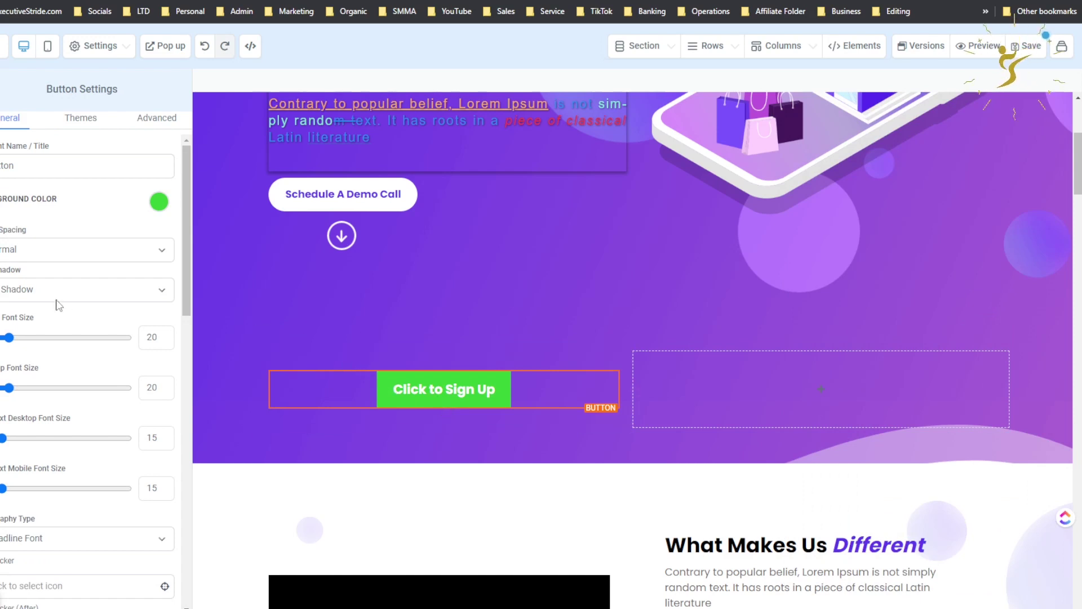
- Change the background color of the Click to Sign Up button to red
scroll(53, 259, "down", 1)
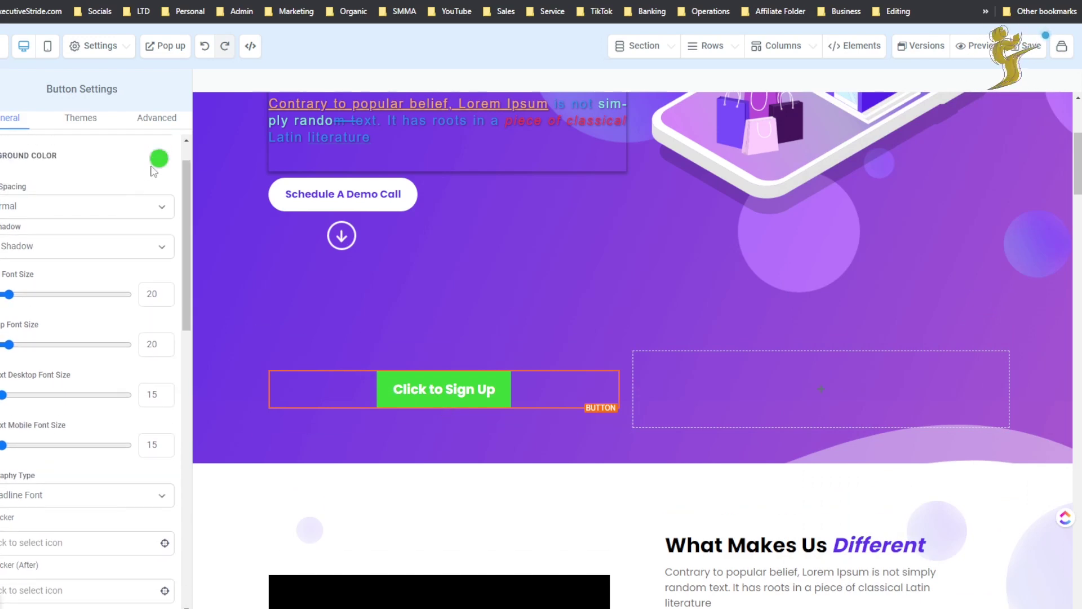
left_click(158, 159)
left_click(88, 241)
left_click(111, 187)
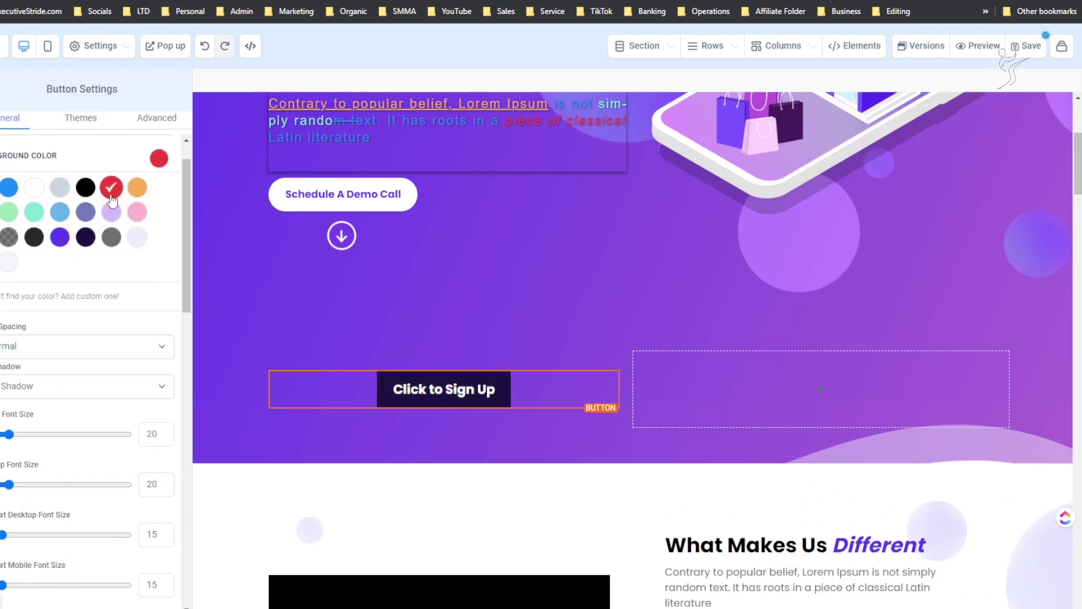
- Try the dark, blue, yellow, green and purple themes on the Click to Sign Up button
scroll(389, 399, "down", 2)
scroll(68, 378, "down", 5)
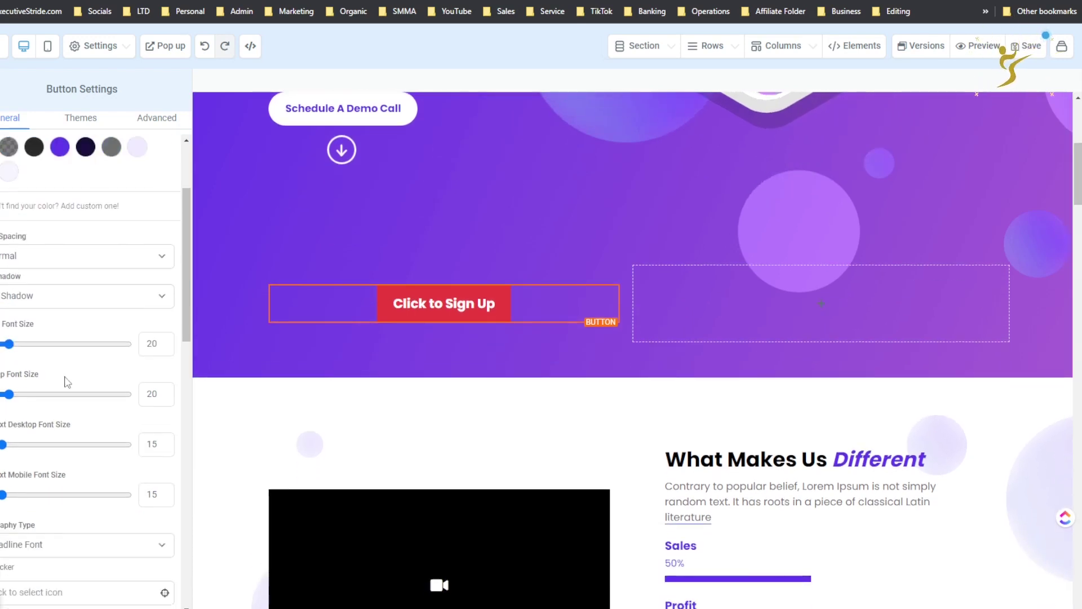
scroll(71, 376, "down", 6)
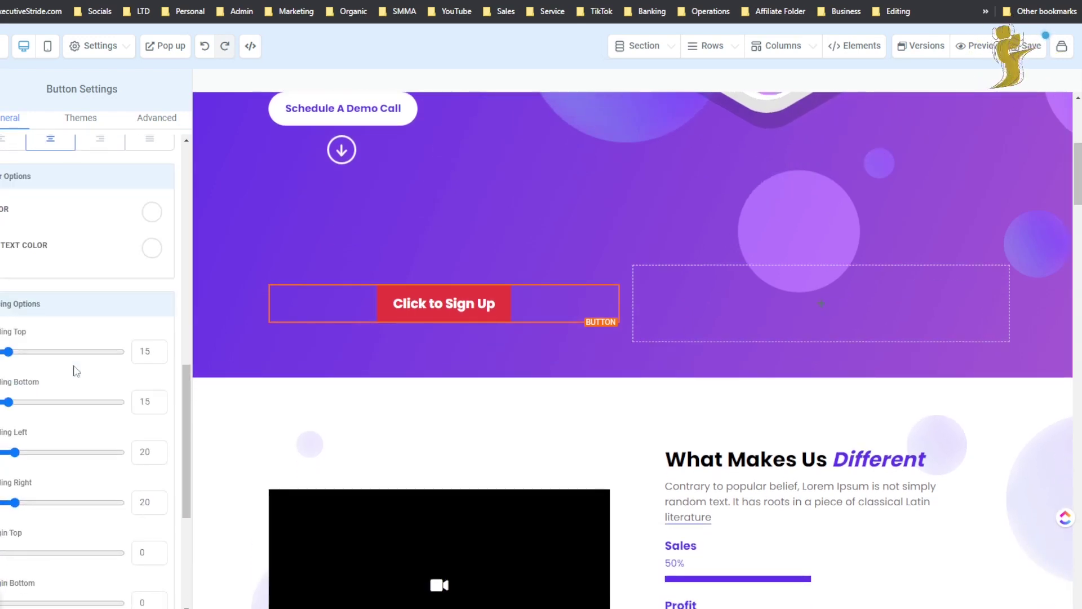
scroll(62, 368, "down", 2)
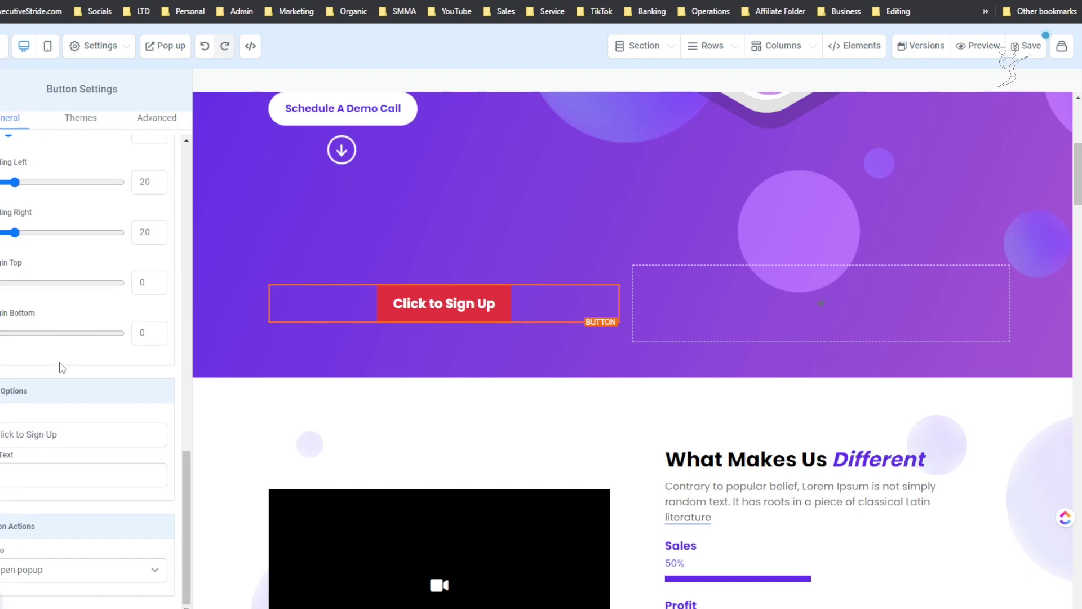
left_click(73, 118)
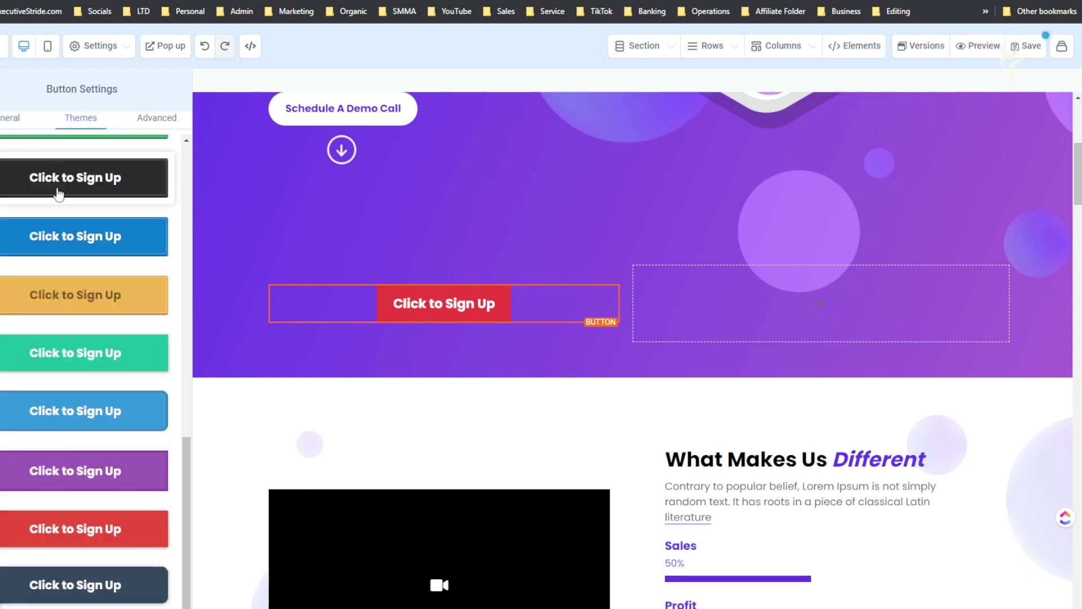
left_click(63, 191)
left_click(79, 236)
left_click(80, 295)
left_click(80, 354)
left_click(83, 471)
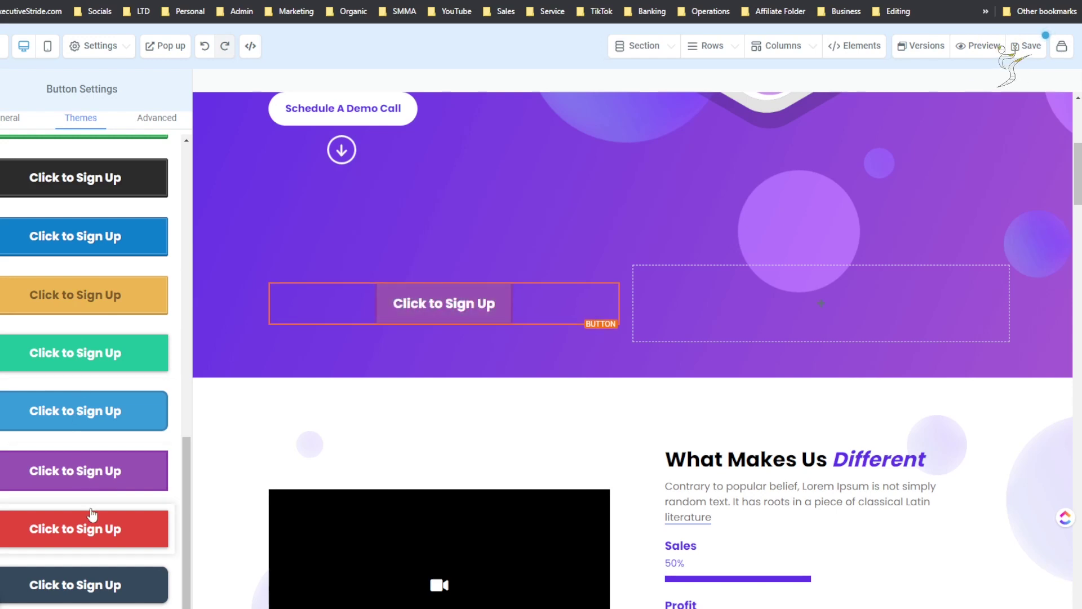
- Try other themes on the Click to Sign Up button, including a dark one, and settle on the olive-green theme
scroll(85, 479, "up", 4)
left_click(98, 401)
scroll(113, 282, "up", 8)
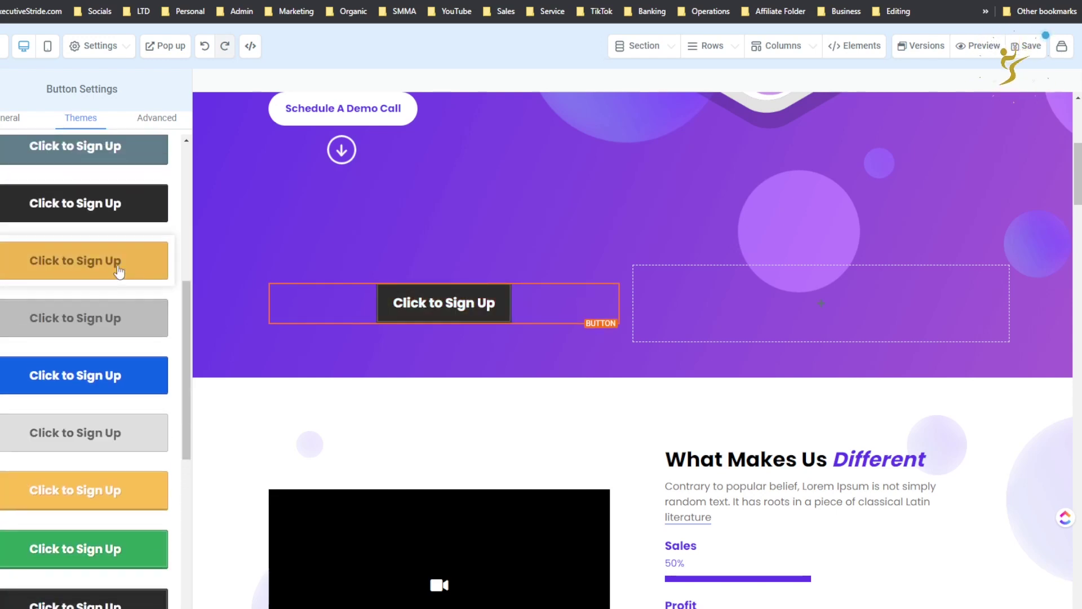
left_click(119, 242)
left_click(120, 189)
scroll(125, 169, "up", 3)
- Try uppercase for the button's text transform and settle on Lowercase
left_click(142, 120)
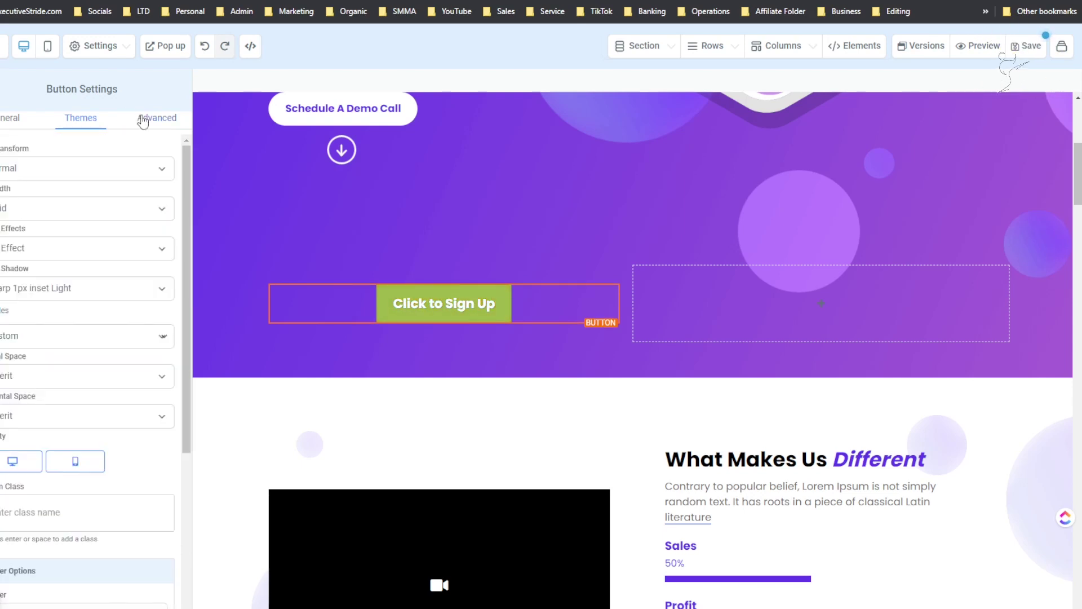
left_click(68, 168)
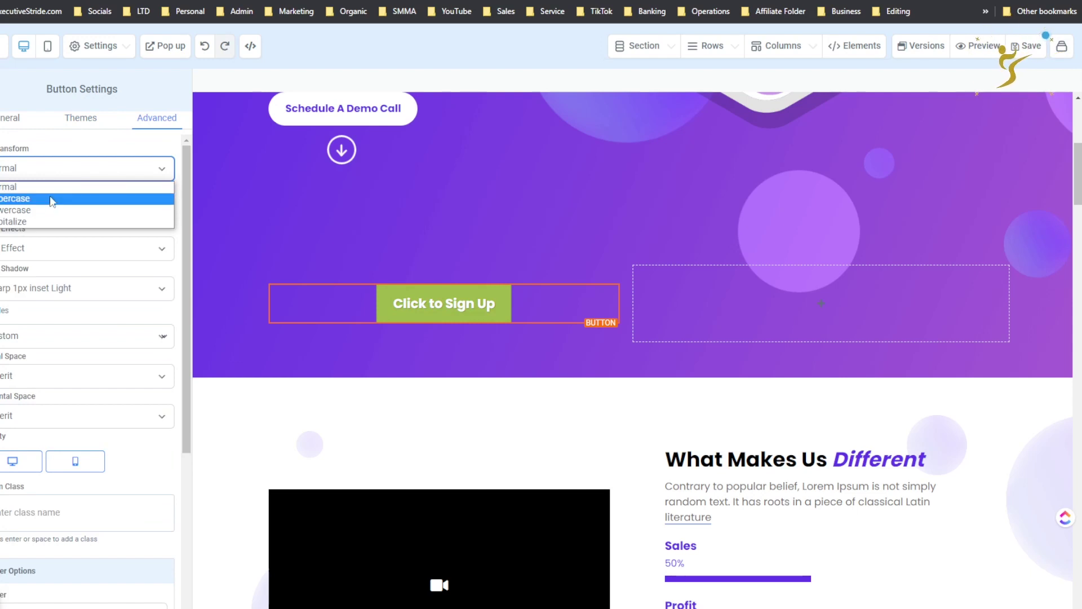
left_click(51, 199)
left_click(67, 169)
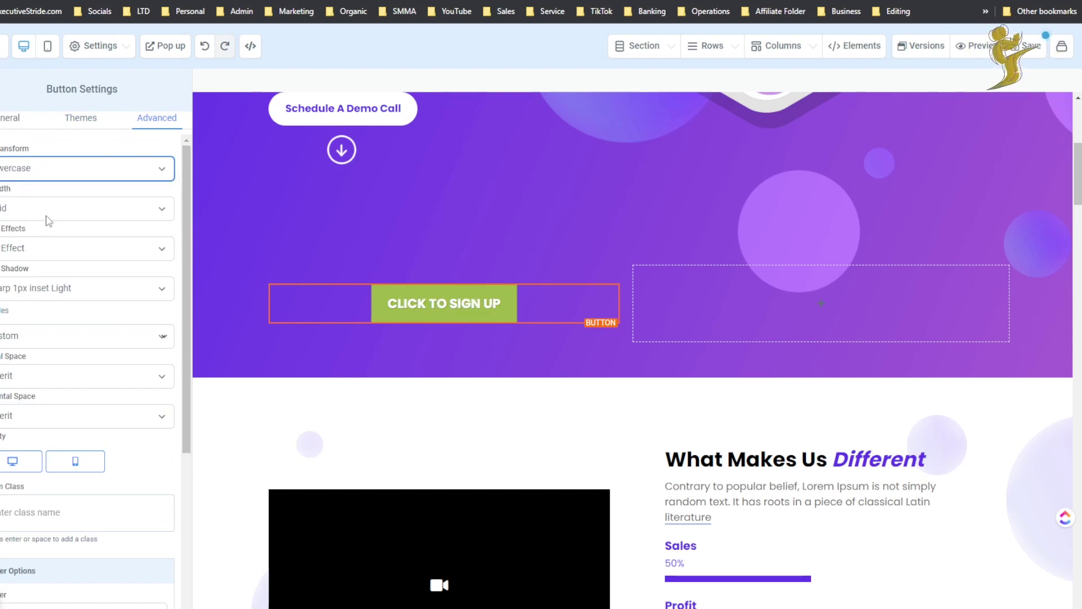
left_click(48, 211)
- Try Full Width for the button's width and return it to Fluid
left_click(67, 208)
left_click(35, 234)
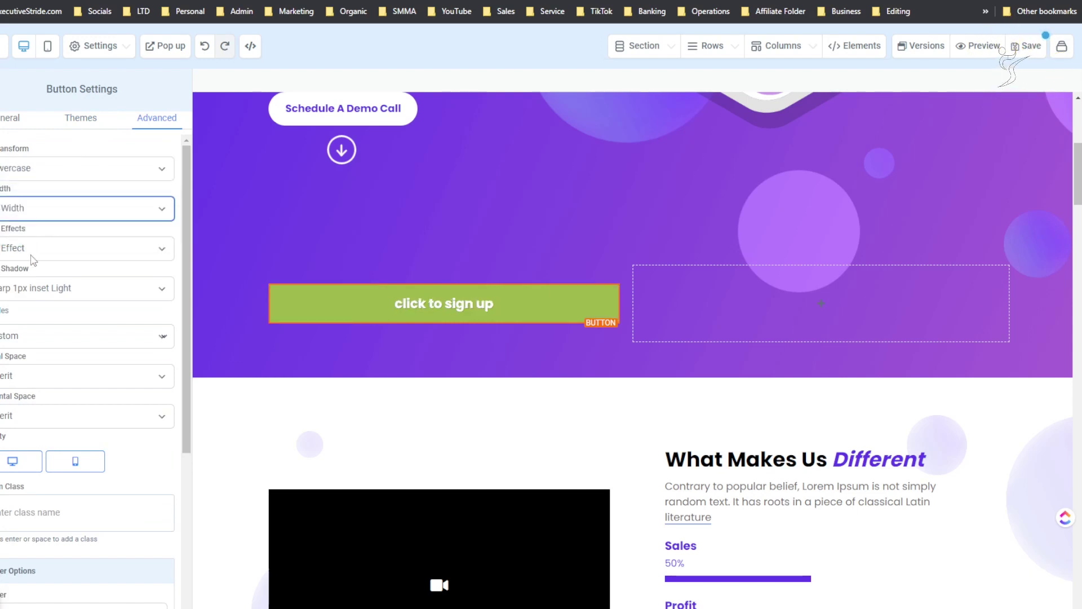
left_click(32, 260)
left_click(57, 214)
left_click(56, 215)
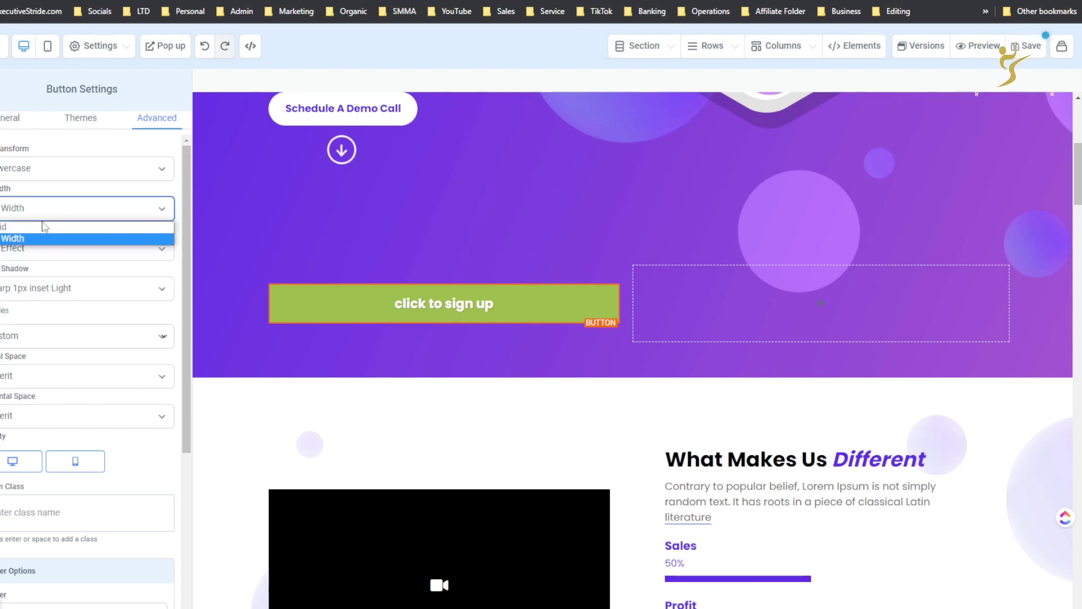
left_click(44, 228)
- Try the Glow, Rocking and Bounce loop effects on the button
left_click(47, 256)
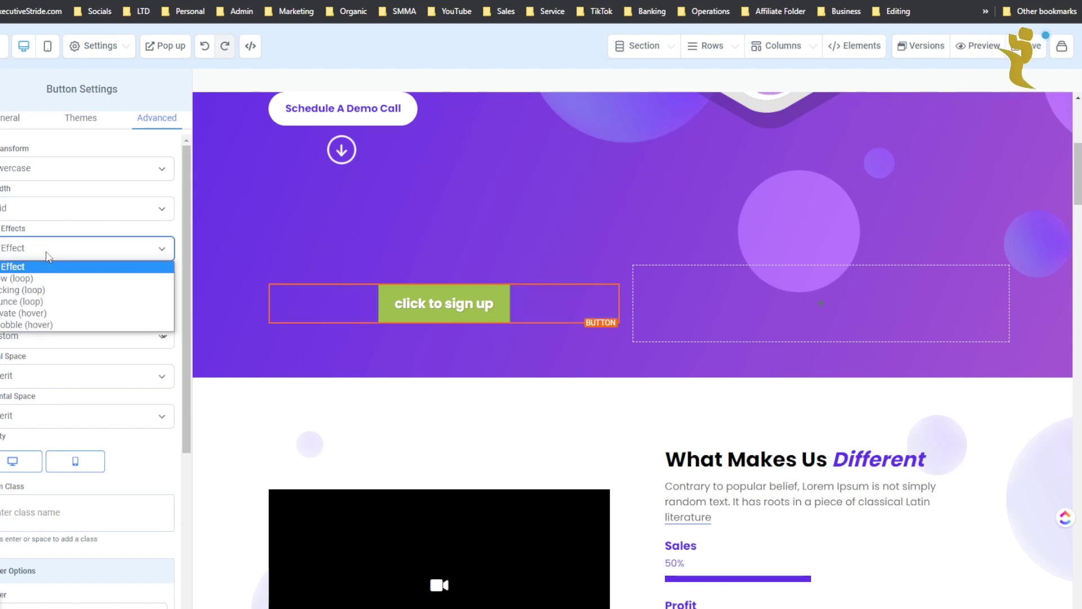
left_click(36, 278)
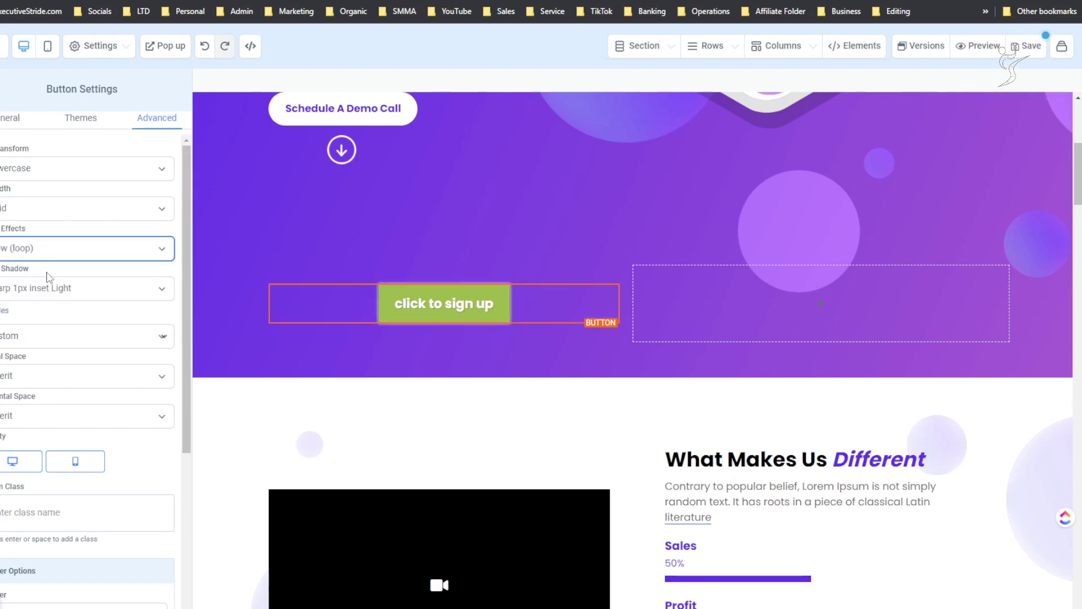
left_click(128, 247)
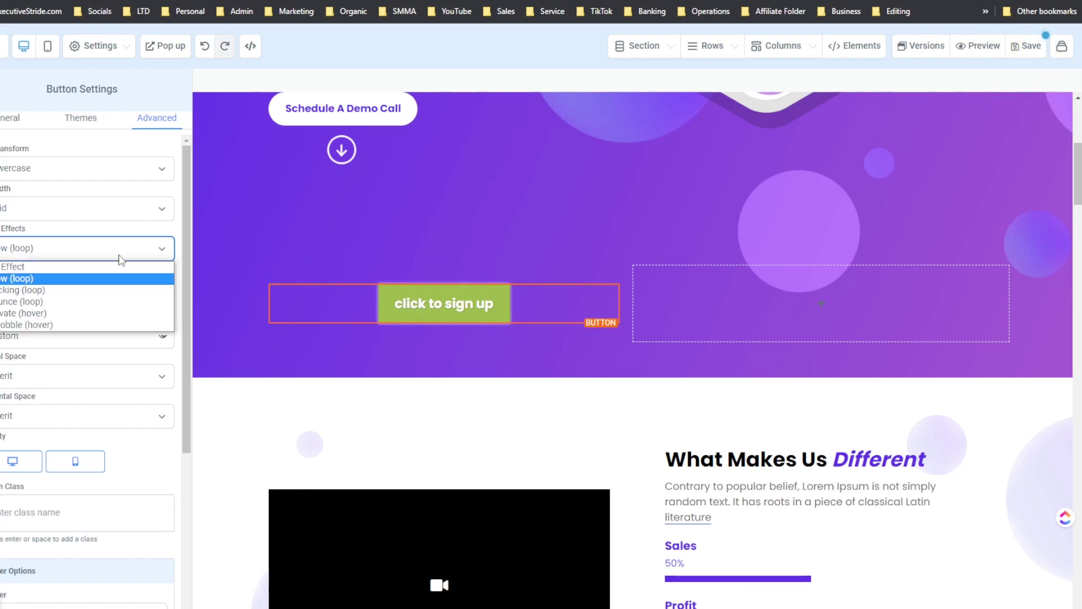
left_click(104, 290)
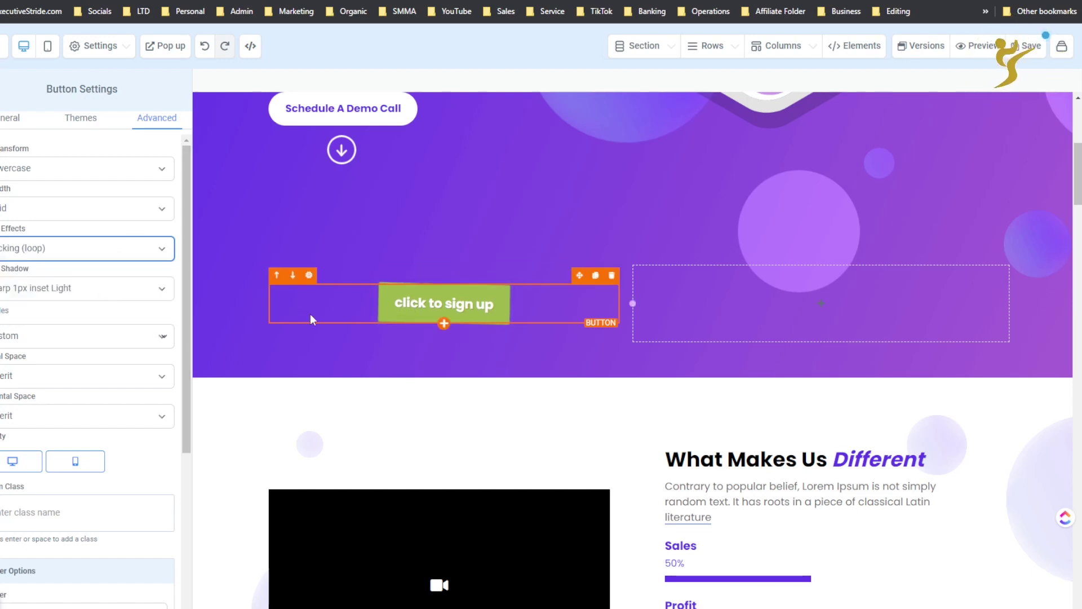
left_click(120, 249)
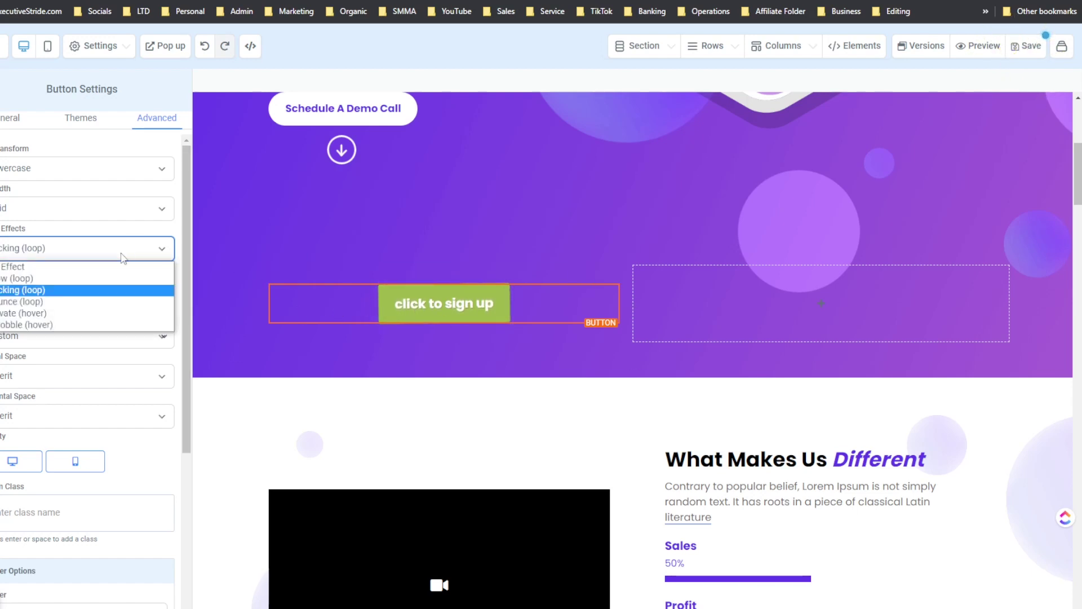
left_click(110, 302)
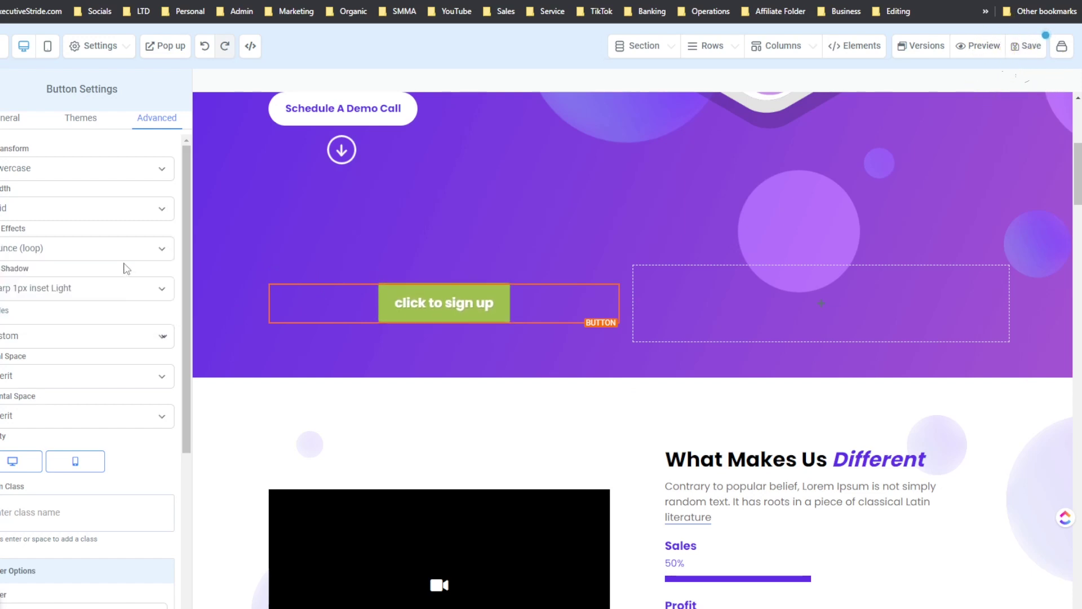
- Try the Elevate (hover) effect on the button and settle on Wobble (hover)
left_click(123, 249)
left_click(85, 311)
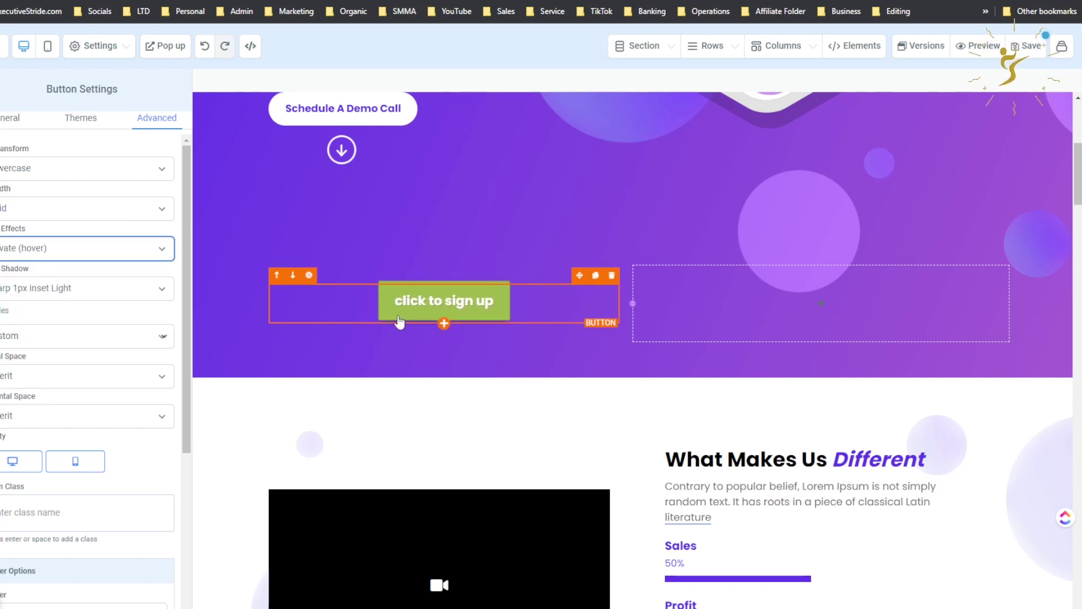
left_click(96, 248)
left_click(47, 321)
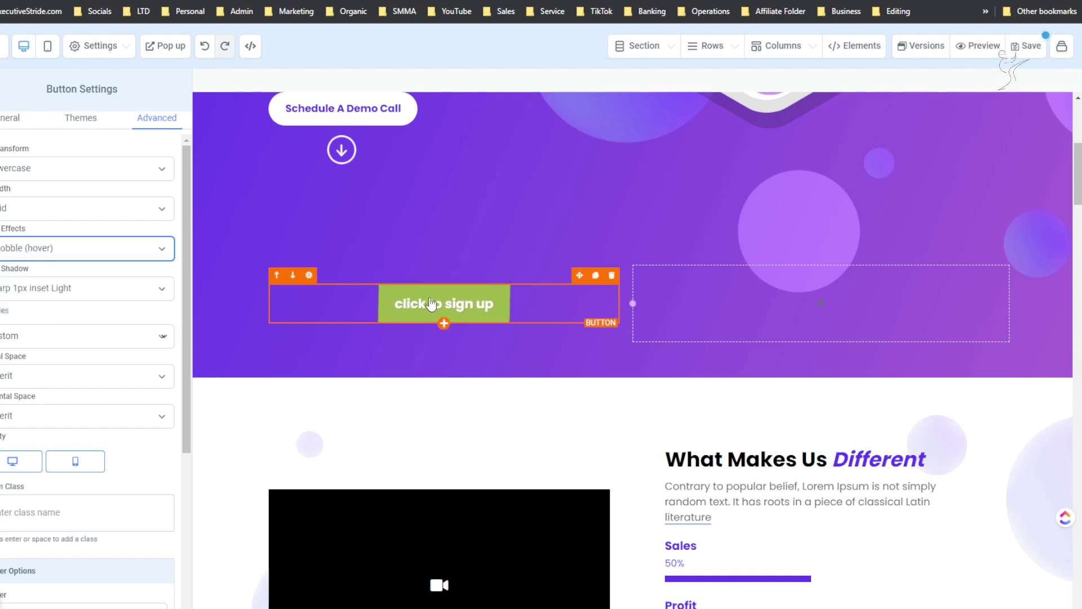
- Try the Sharp 1px inner Border and Blurry Shadow options on the button and settle on Mid Shadow
left_click(84, 291)
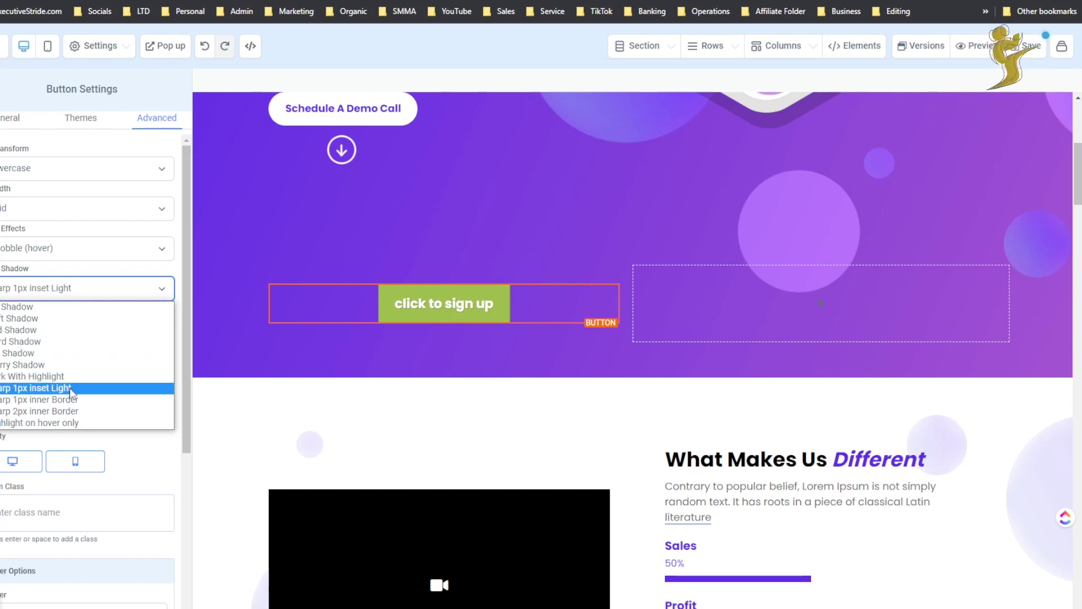
left_click(71, 399)
left_click(78, 291)
left_click(36, 364)
left_click(36, 298)
left_click(36, 329)
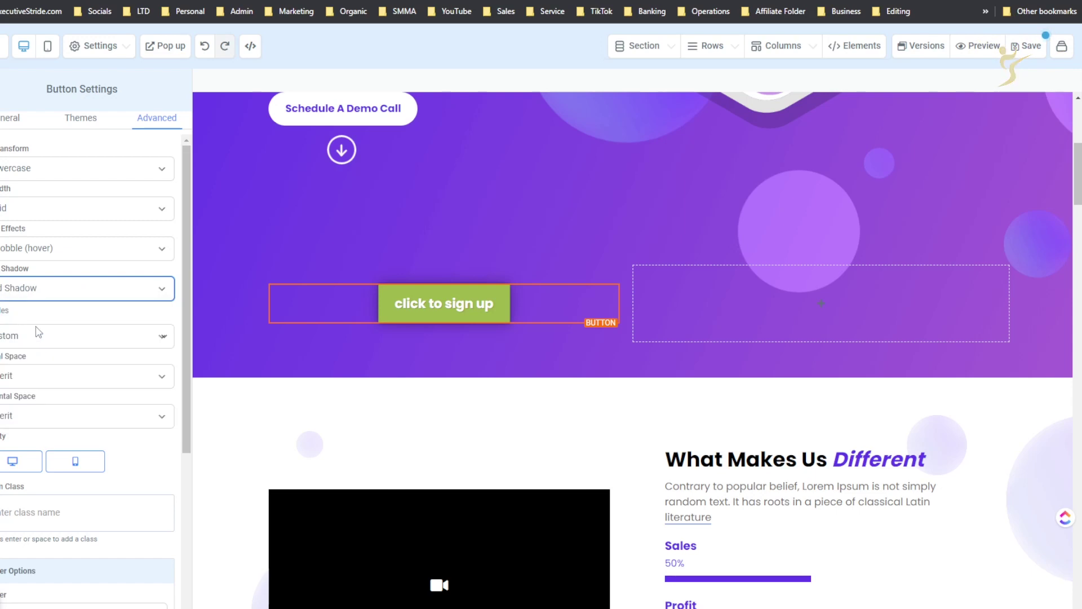
left_click(53, 291)
left_click(76, 287)
- Try the flat option for the button's style and return it to Custom
left_click(59, 342)
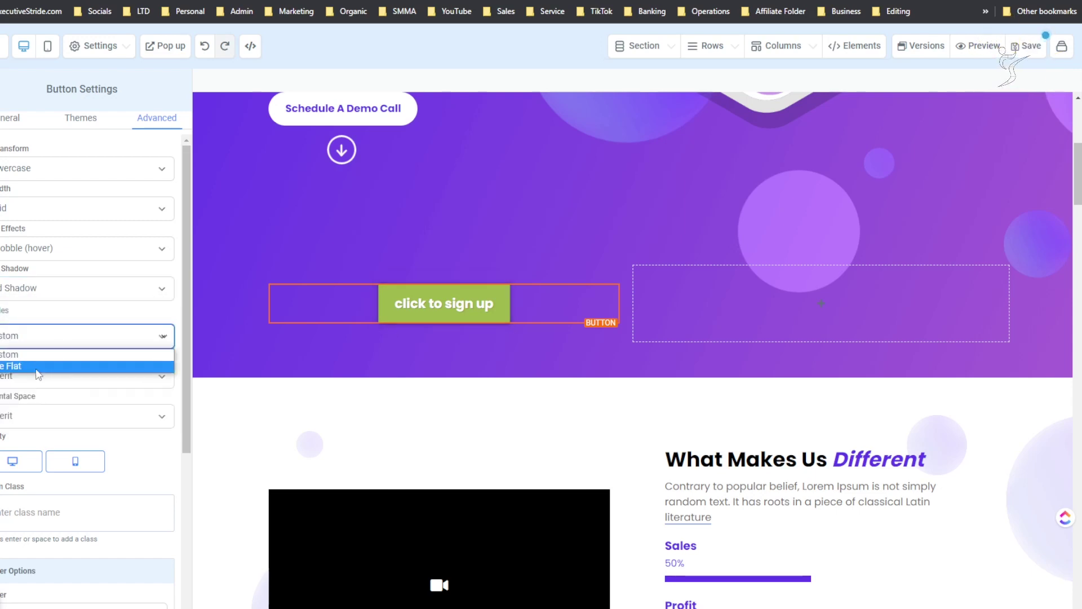
left_click(8, 367)
left_click(74, 338)
left_click(58, 357)
- Try several pixel values for the button's vertical space and return it to Inherit
left_click(44, 376)
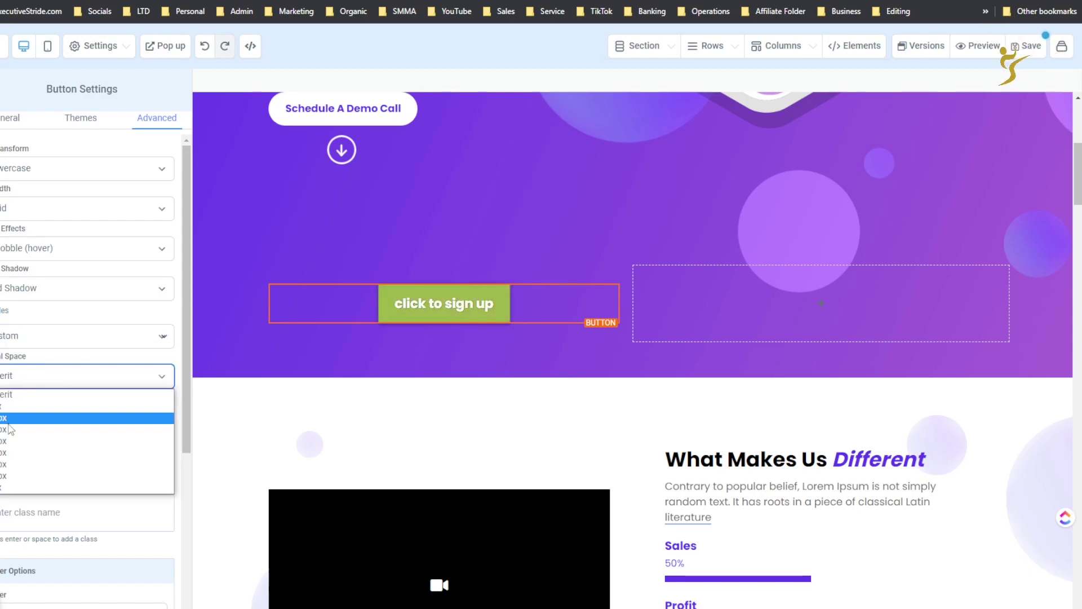
left_click(17, 418)
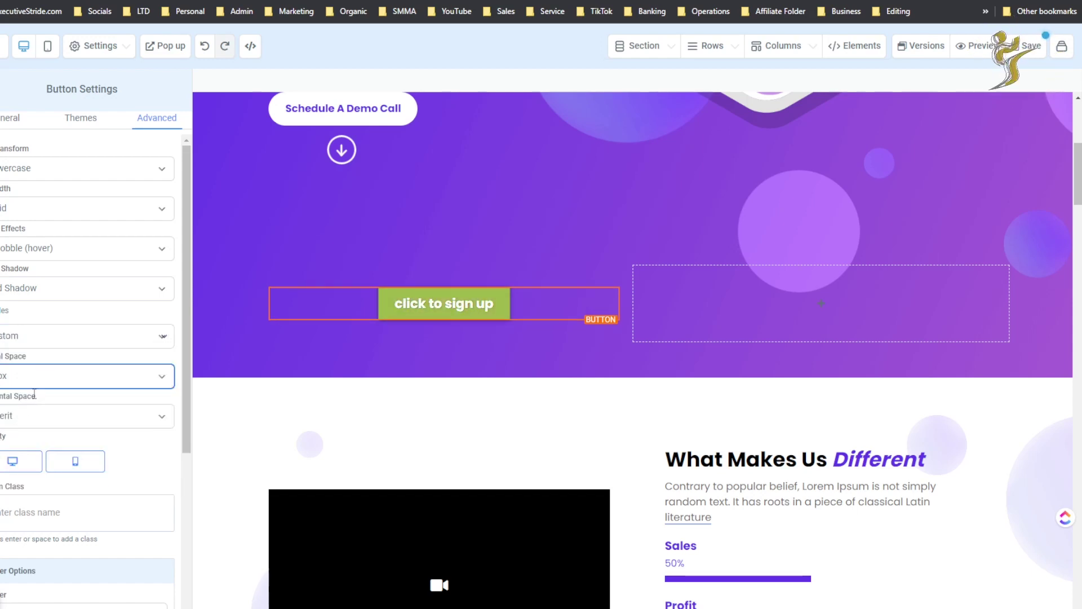
left_click(17, 376)
left_click(15, 430)
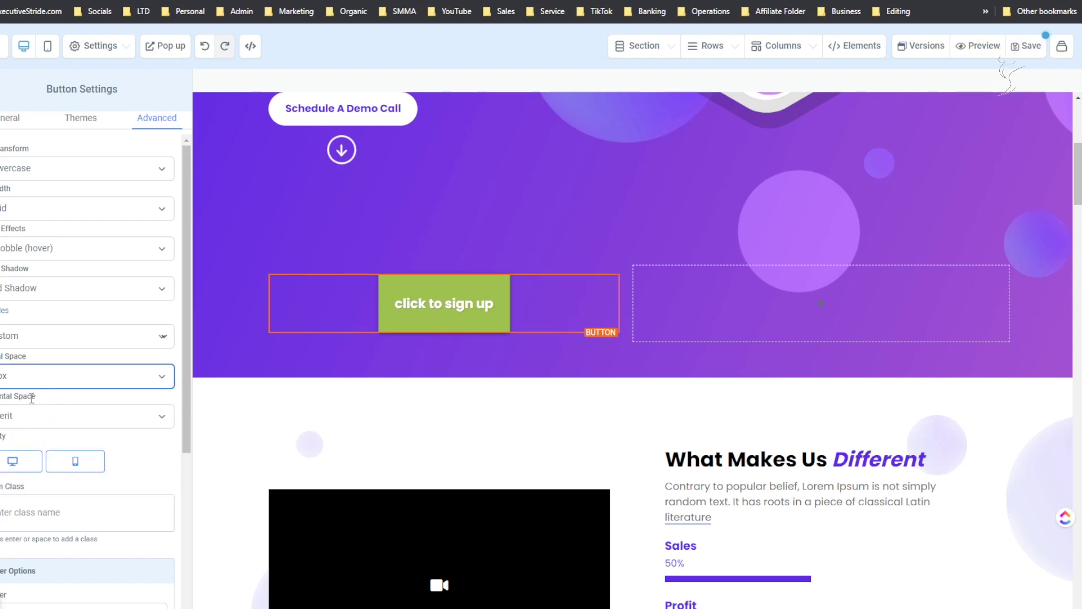
left_click(33, 376)
left_click(31, 407)
left_click(31, 378)
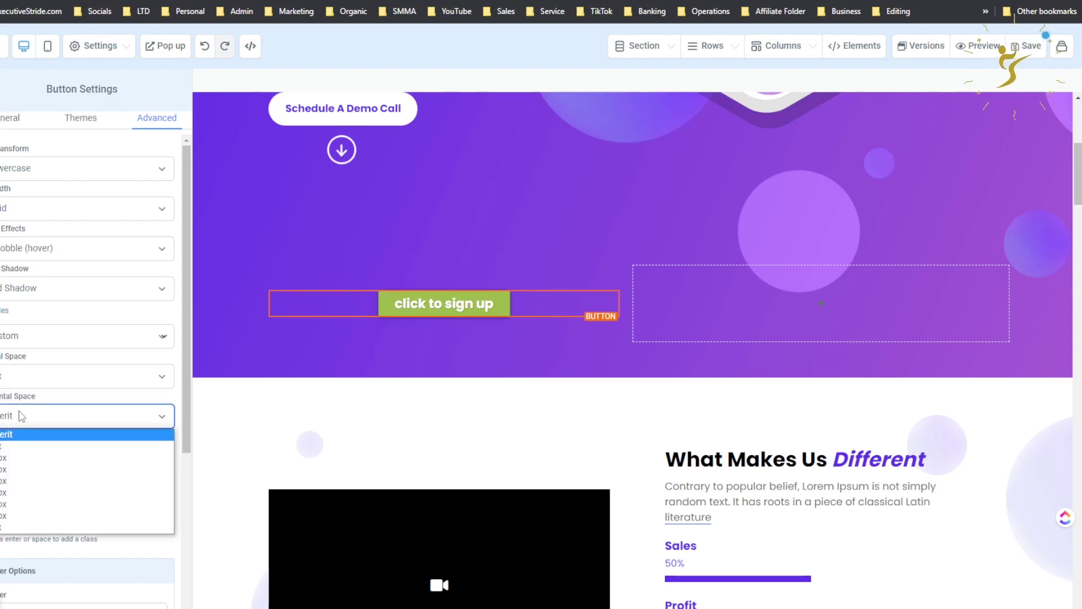
left_click(30, 383)
left_click(30, 383)
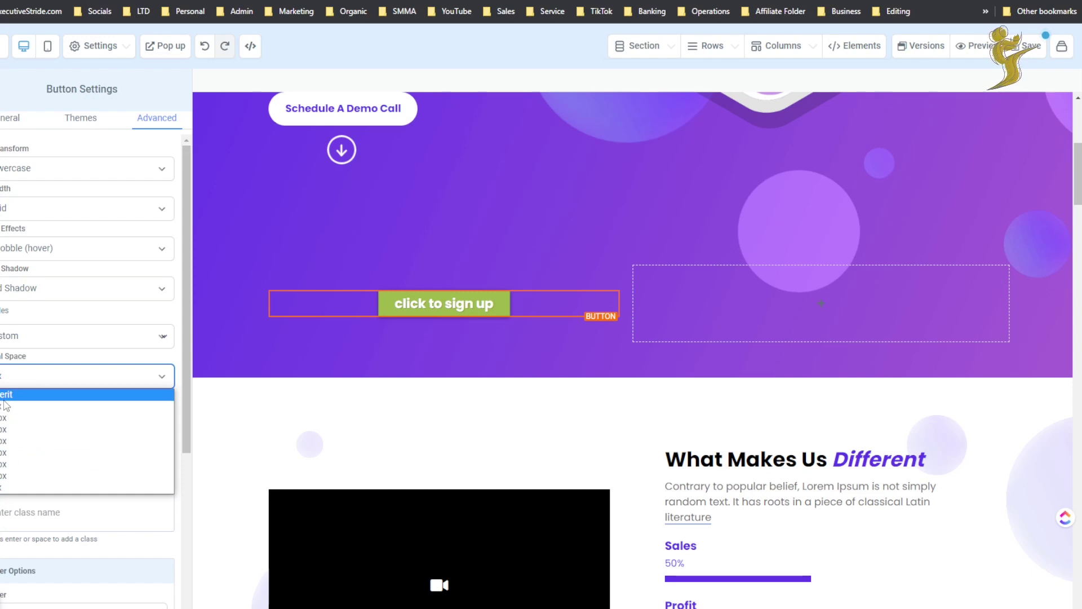
left_click(7, 395)
left_click(7, 415)
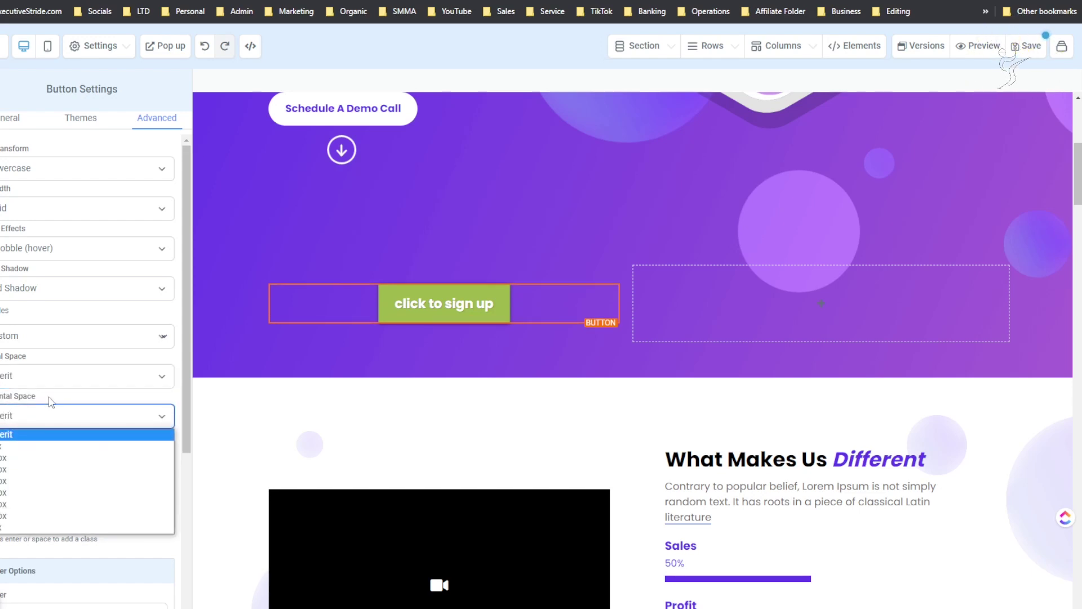
scroll(49, 398, "down", 4)
scroll(49, 315, "down", 1)
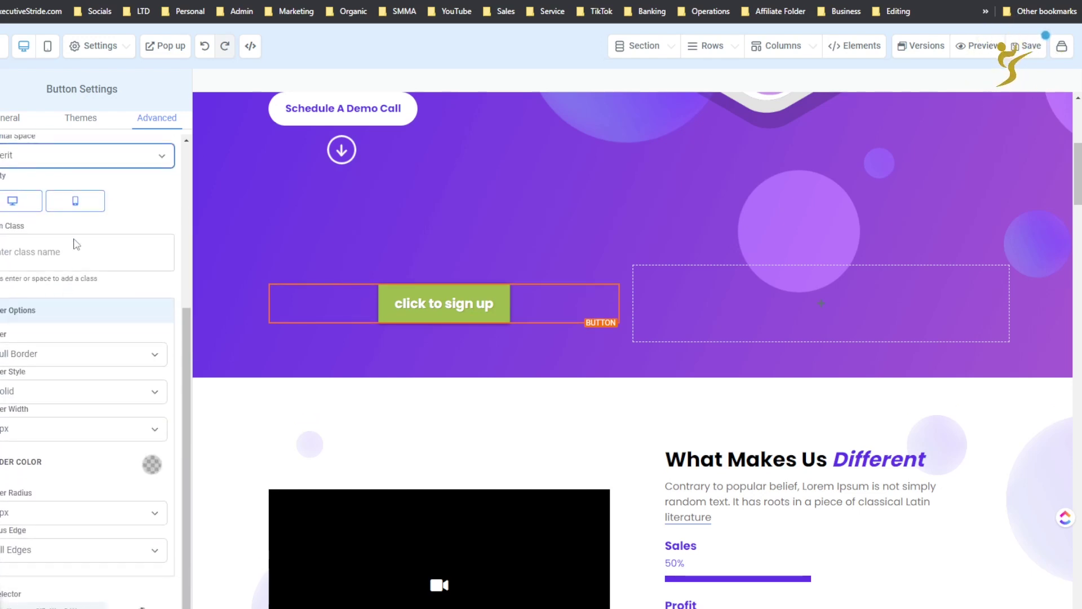
left_click(51, 361)
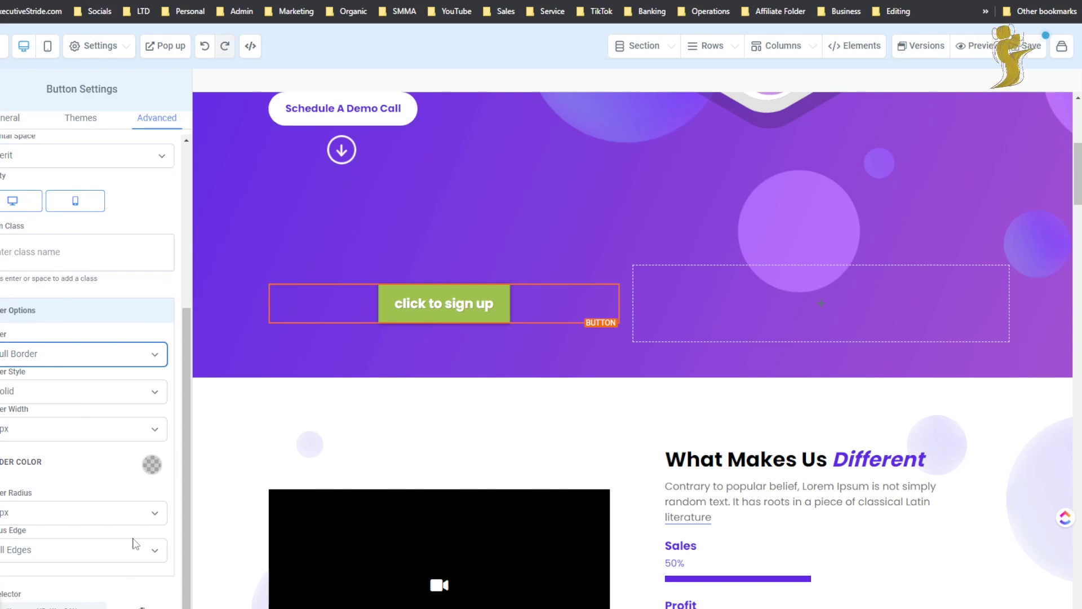
- Change the button's background color to orange in its general settings
scroll(74, 176, "up", 5)
left_click(28, 130)
scroll(133, 181, "down", 2)
scroll(145, 205, "up", 2)
left_click(156, 202)
left_click(130, 234)
- Try the Yandex International icon before the button's text and settle on the yin-yang icon
scroll(101, 387, "down", 6)
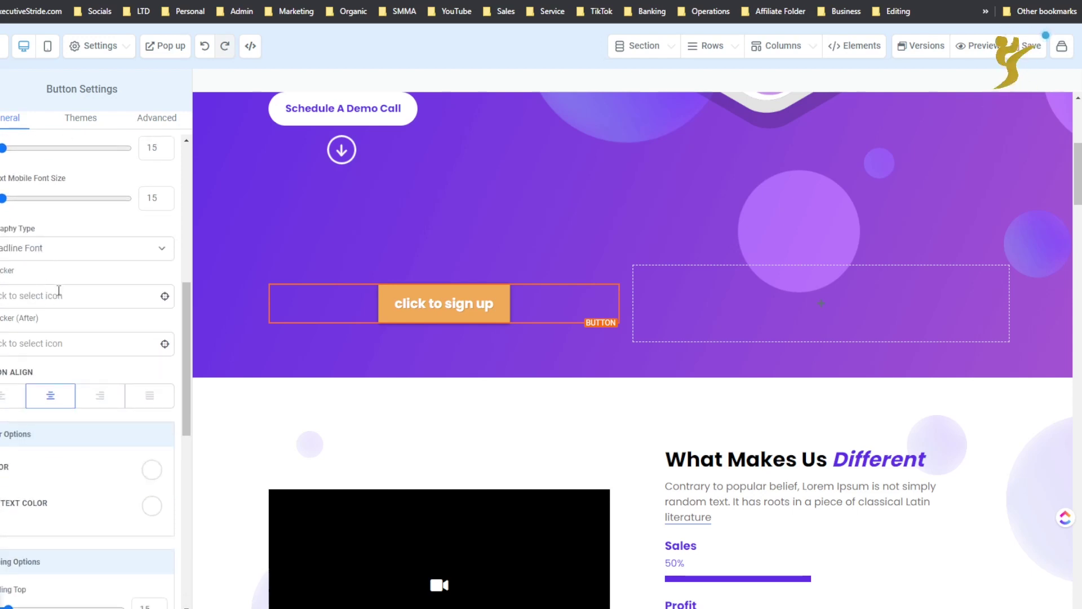
scroll(58, 290, "down", 2)
left_click(85, 210)
left_click(17, 289)
left_click(37, 215)
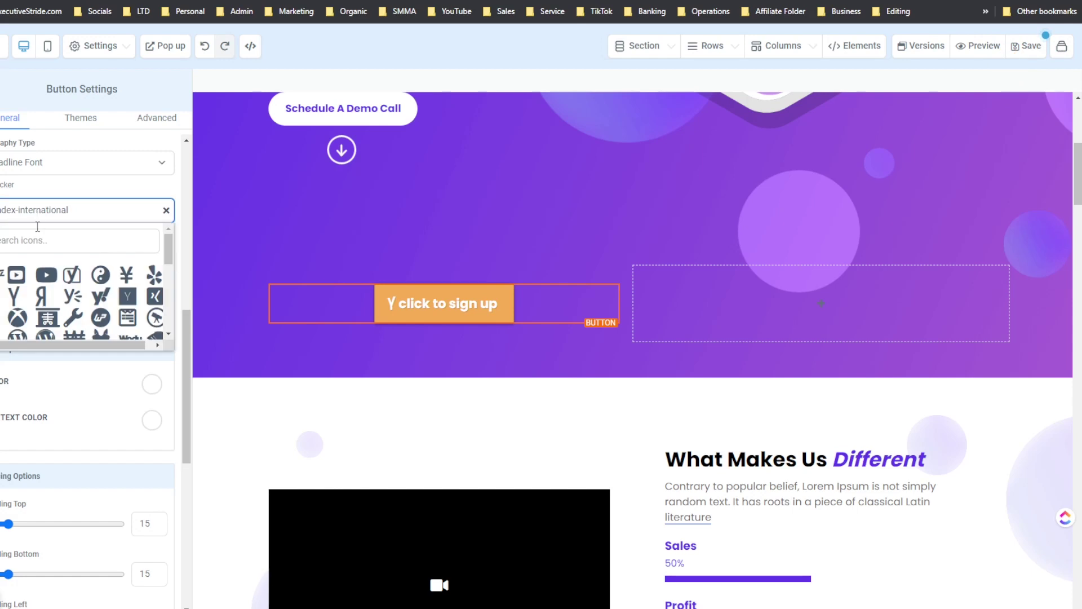
left_click(99, 276)
scroll(87, 285, "down", 2)
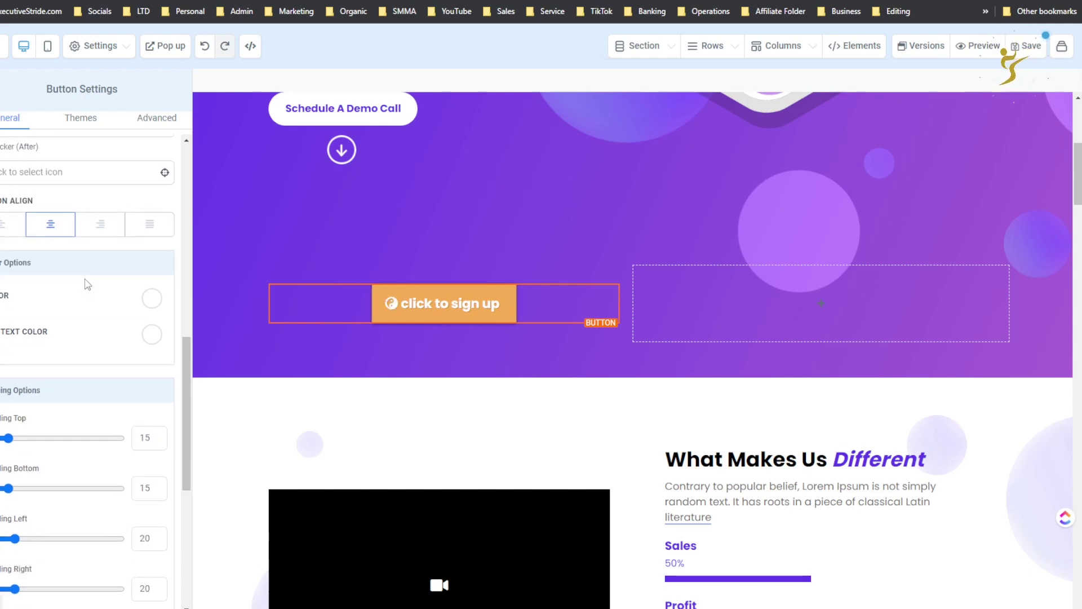
scroll(38, 293, "down", 5)
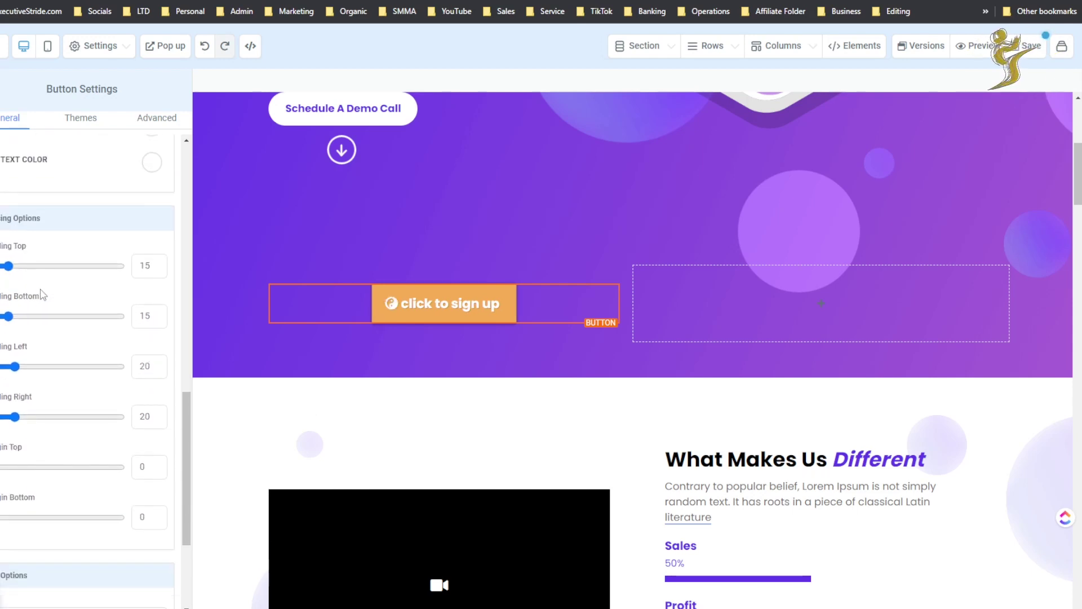
scroll(86, 258, "up", 4)
scroll(82, 265, "down", 4)
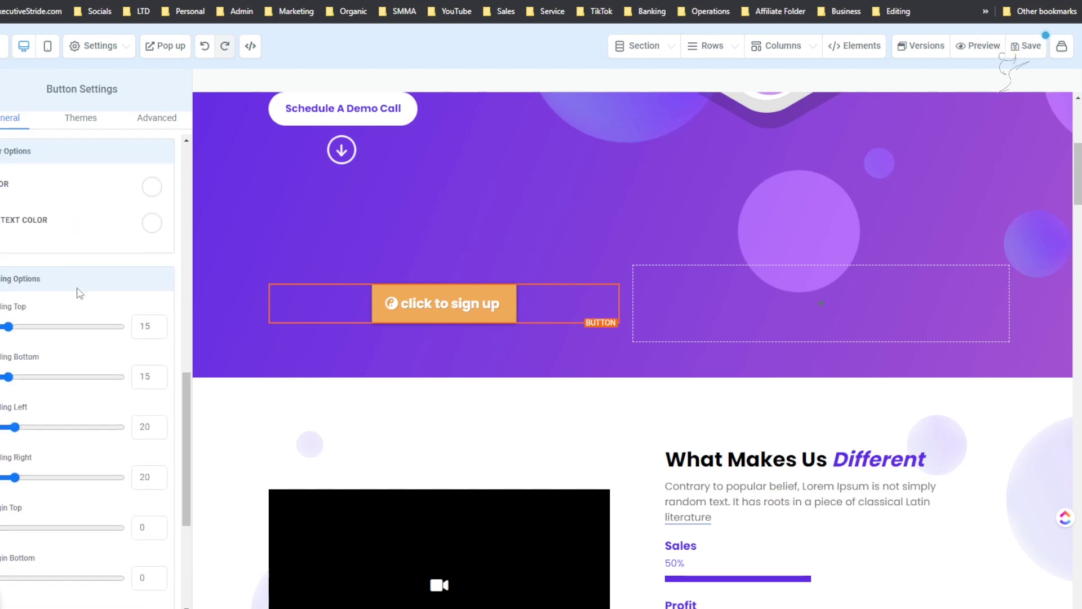
- Add the sub text "JOIN NOW" to the button and look through its available click actions
scroll(83, 292, "down", 3)
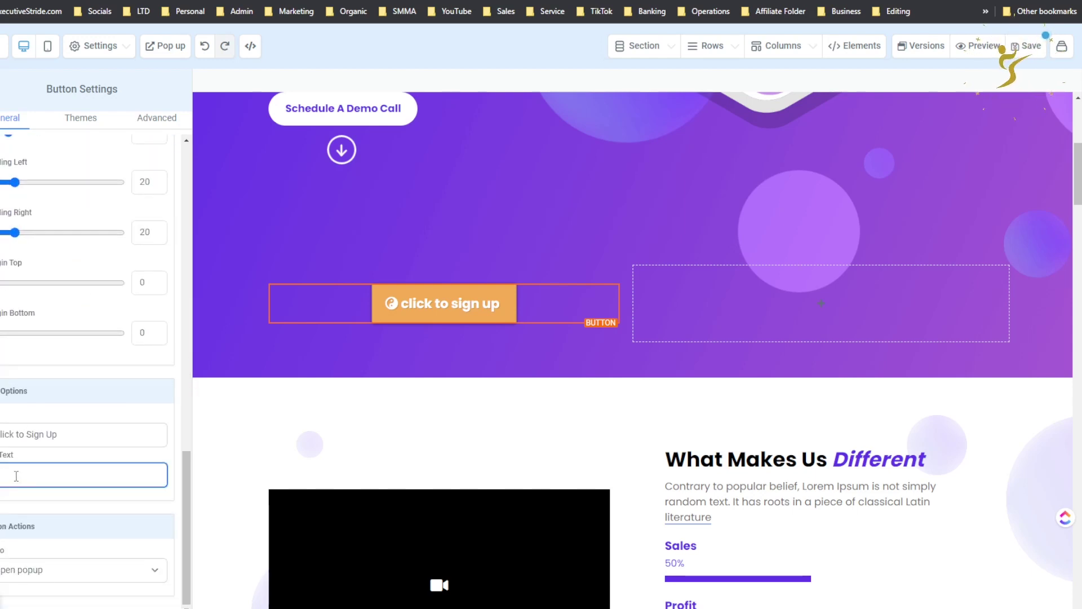
type("j")
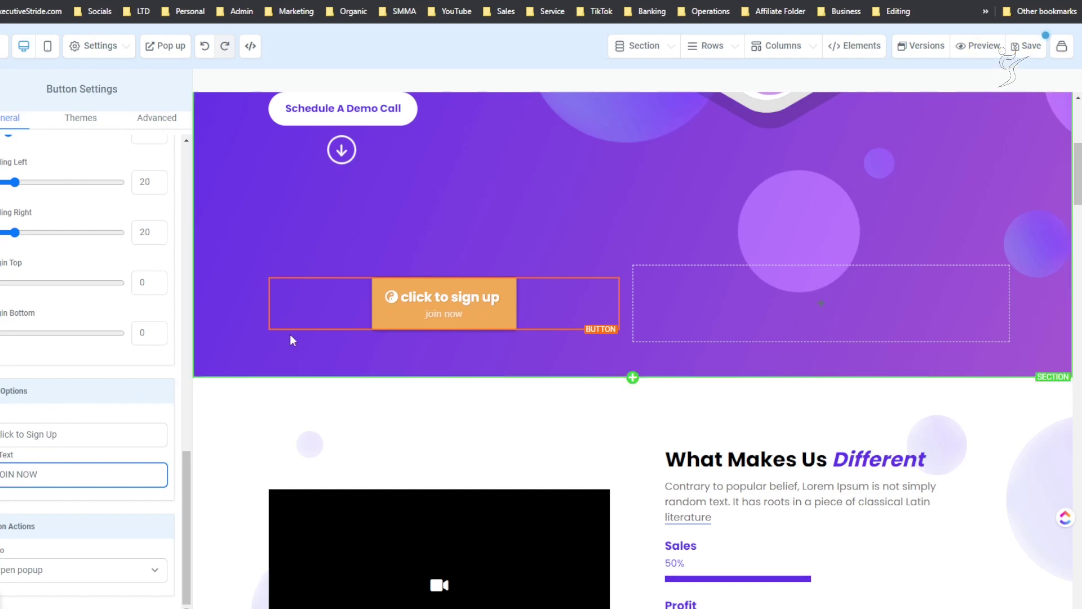
left_click(43, 571)
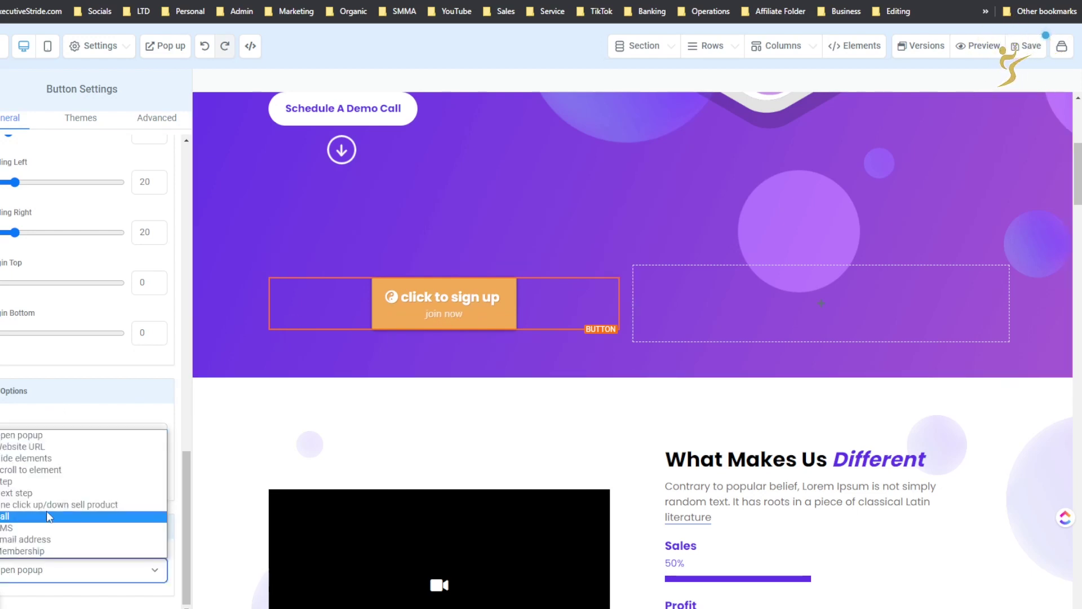
left_click(53, 404)
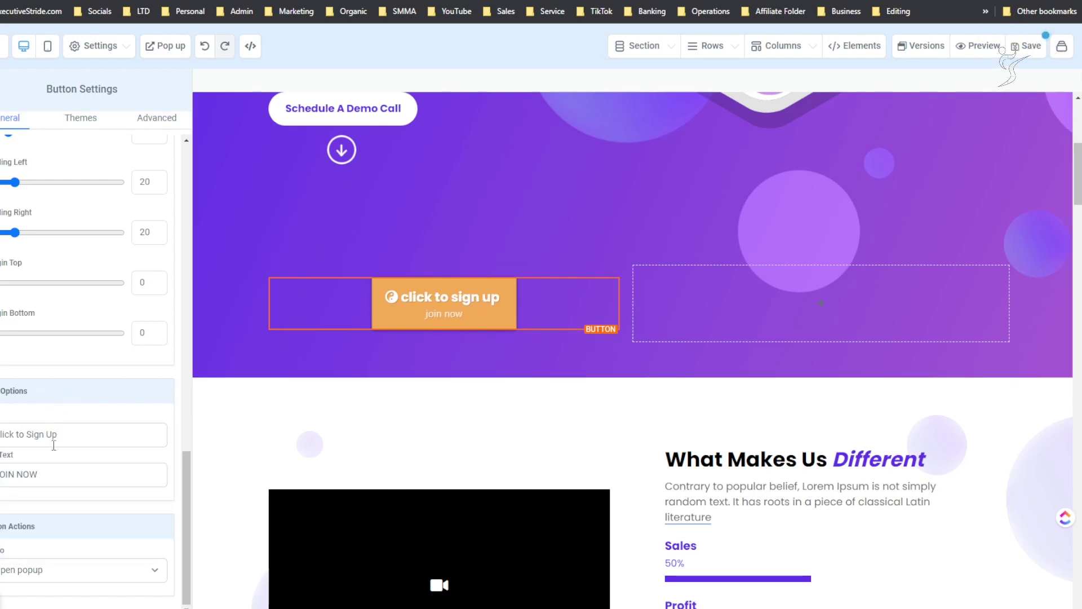
left_click(38, 568)
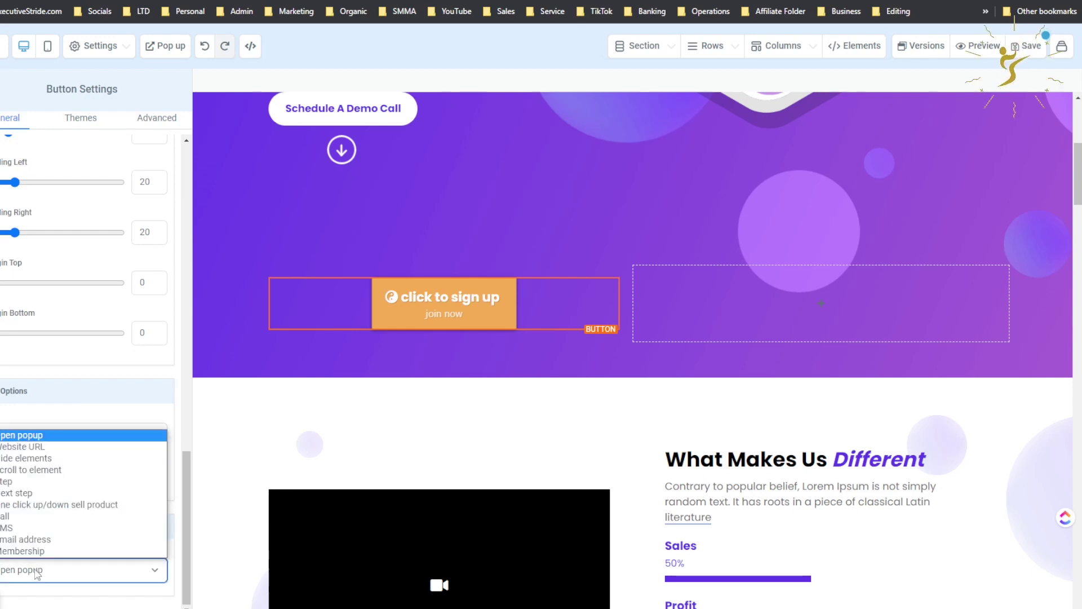
- Open the page's popup and add a one-column row holding a form element, leaving the form unselected
left_click(149, 56)
left_click(640, 202)
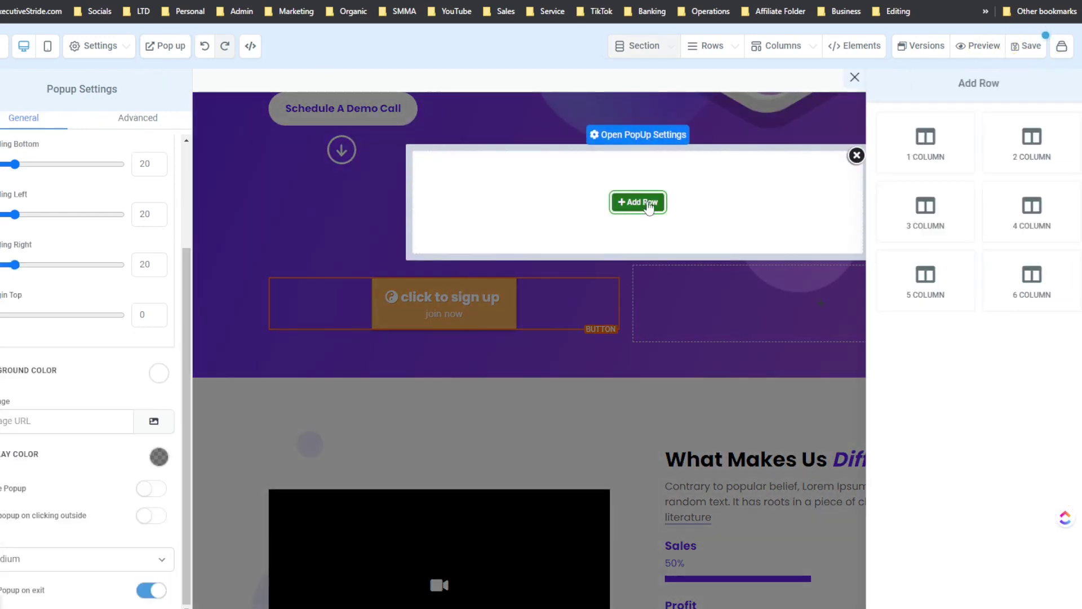
left_click(961, 141)
left_click(638, 217)
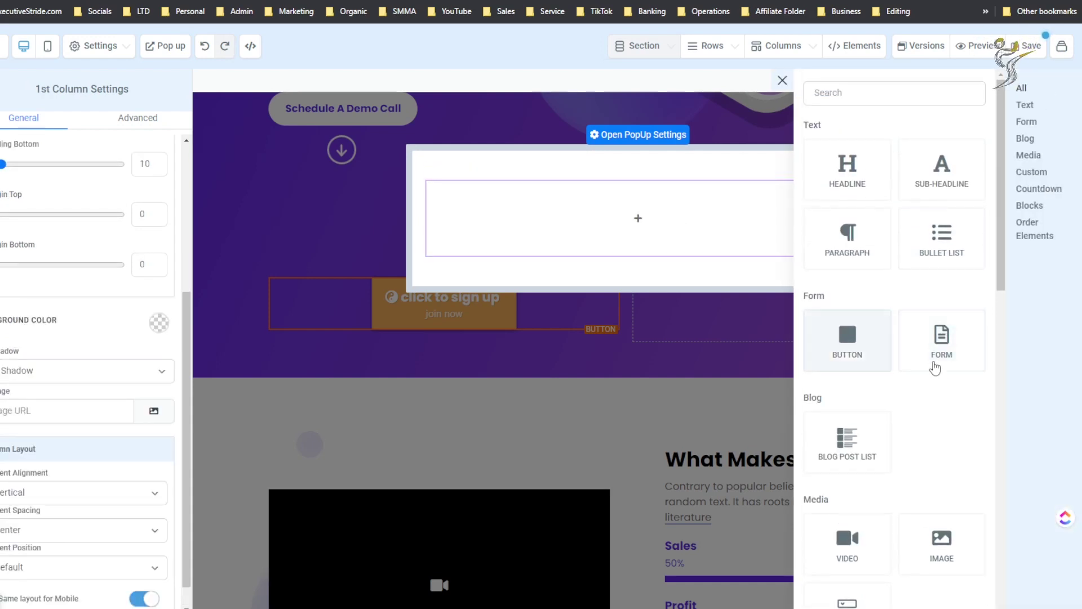
left_click(941, 338)
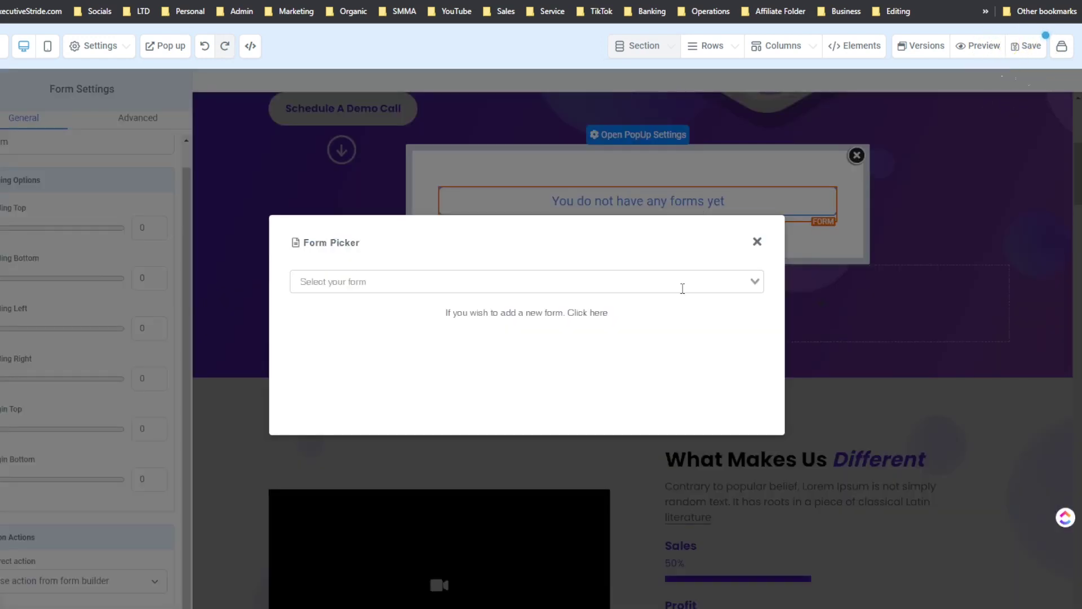
left_click(757, 242)
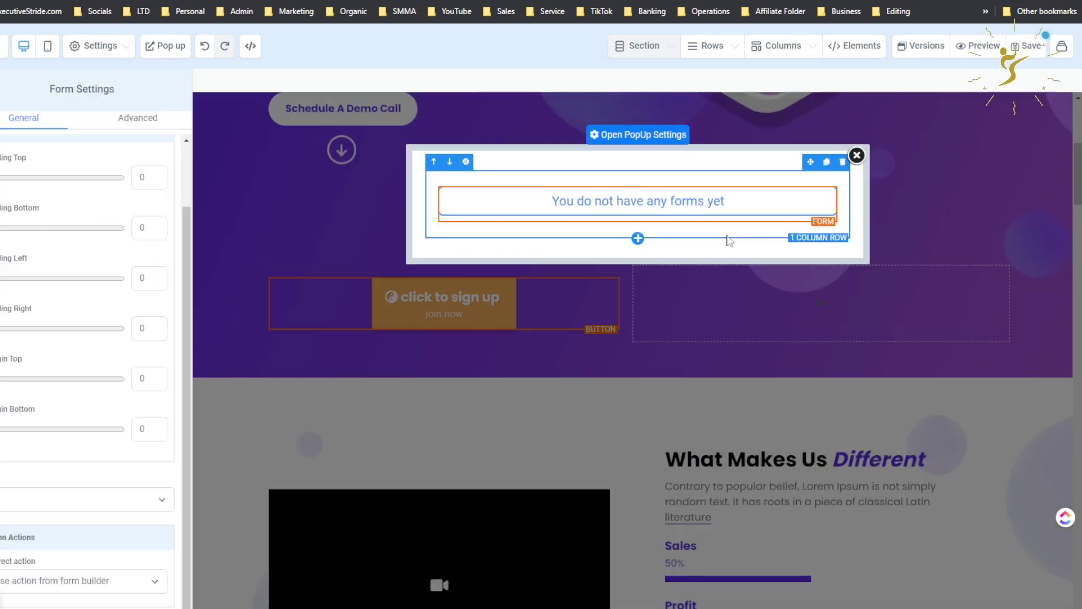
- Add another one-column row with a headline element to the popup and move it above the form row
left_click(639, 238)
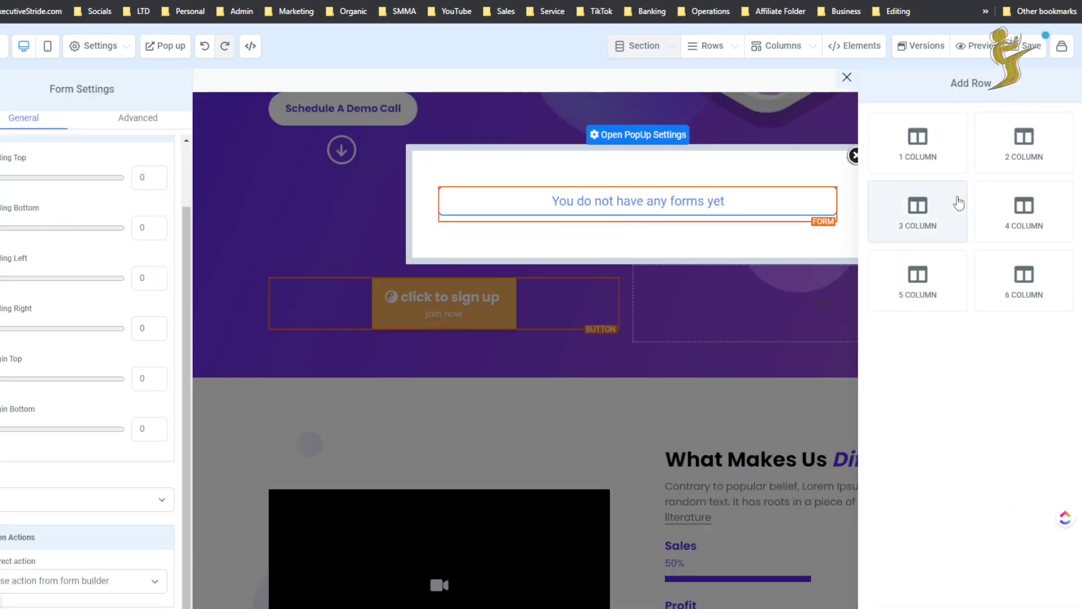
left_click(916, 141)
left_click(637, 286)
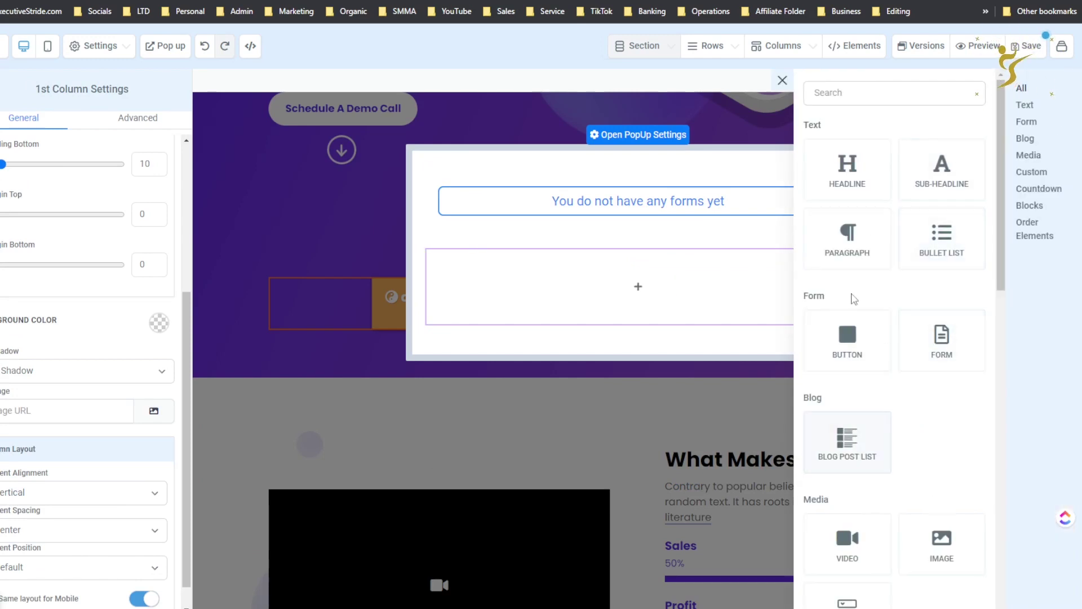
left_click(848, 181)
left_click(447, 246)
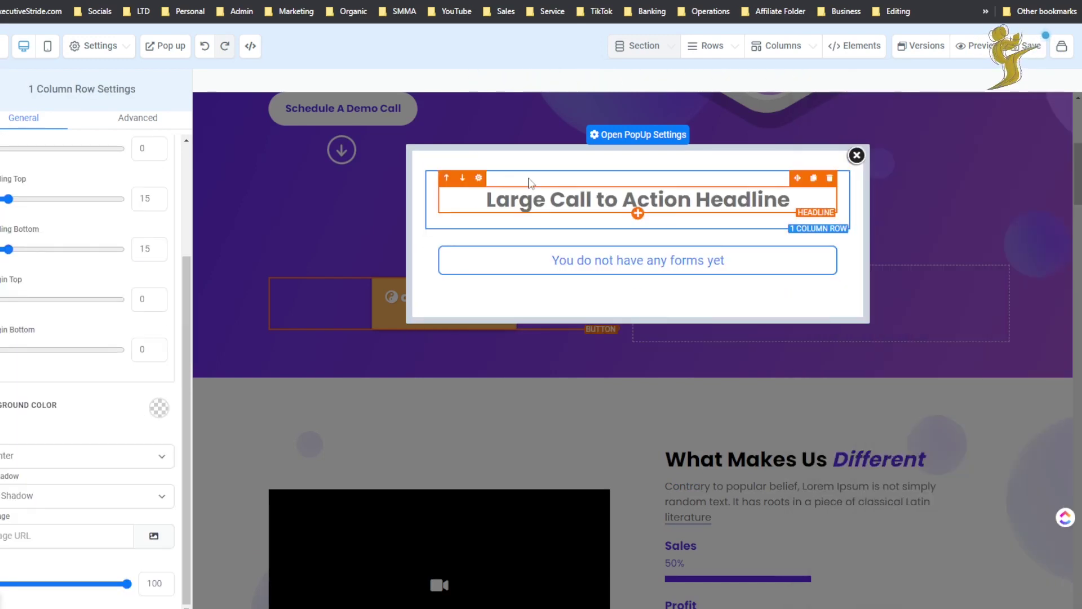
- Replace the popup headline's text with "OPT IN HERE FOR FREE STUFF" and close the popup
left_click(551, 190)
key("ctrl+a")
key("BackSpace")
type("OPT IN HET")
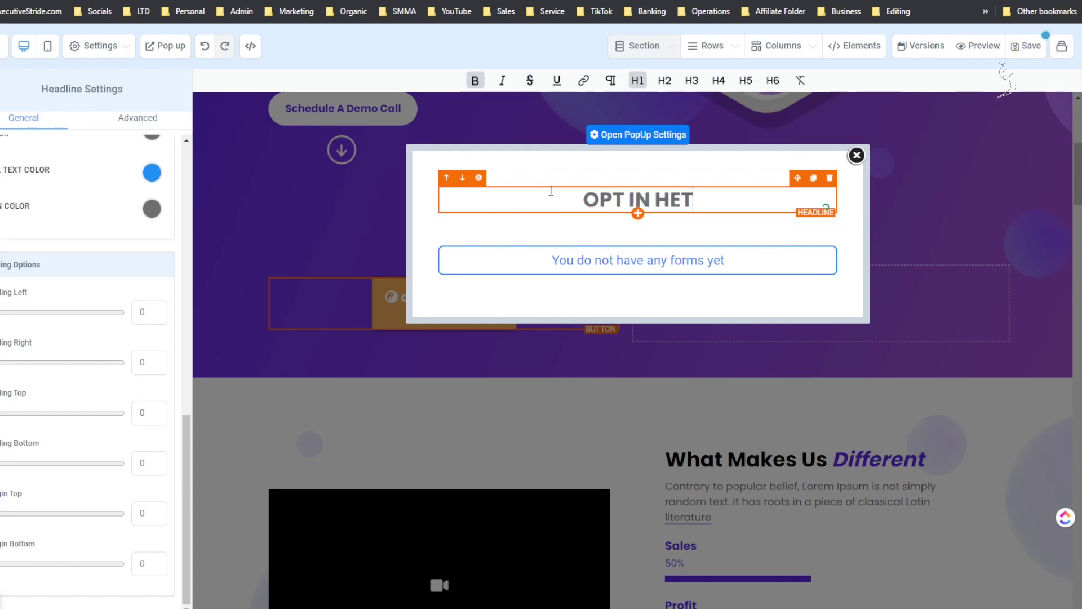
key("BackSpace")
type("RE OF")
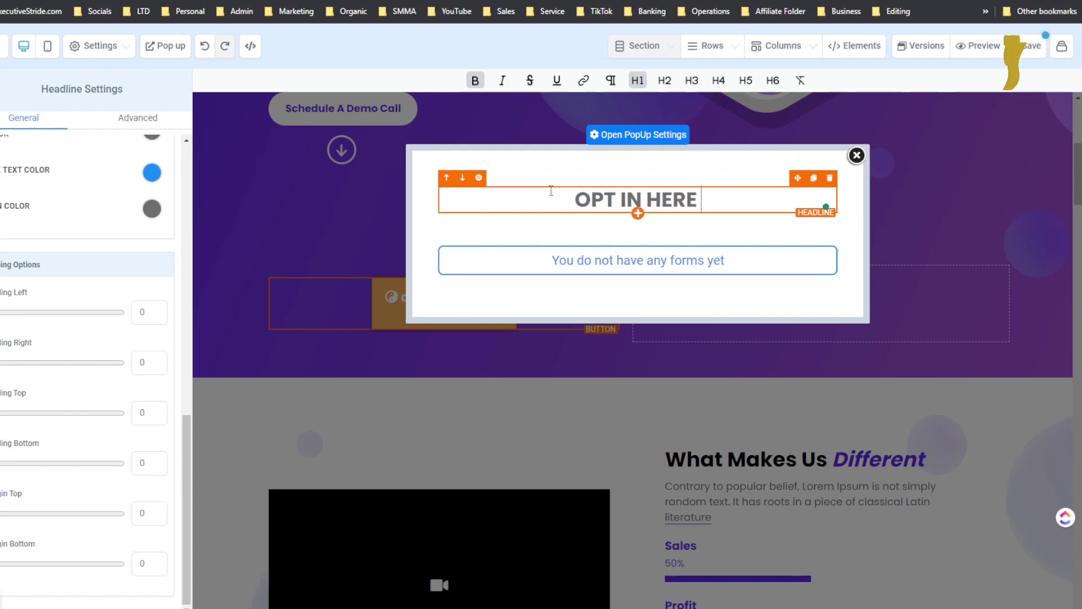
key("BackSpace")
key("BackSpace")
type("FOR F")
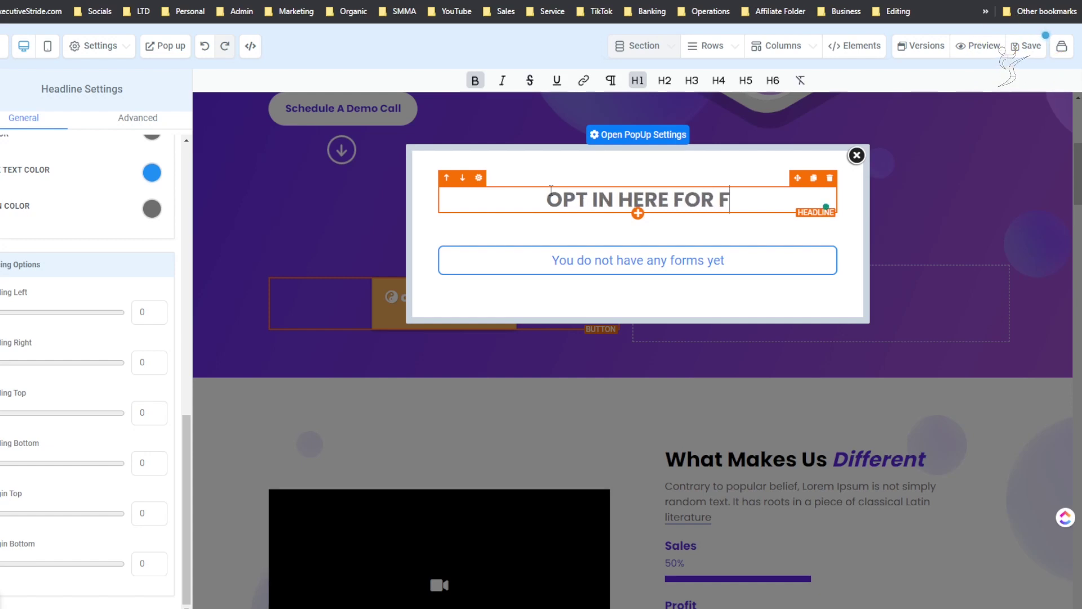
type("REE STUFF")
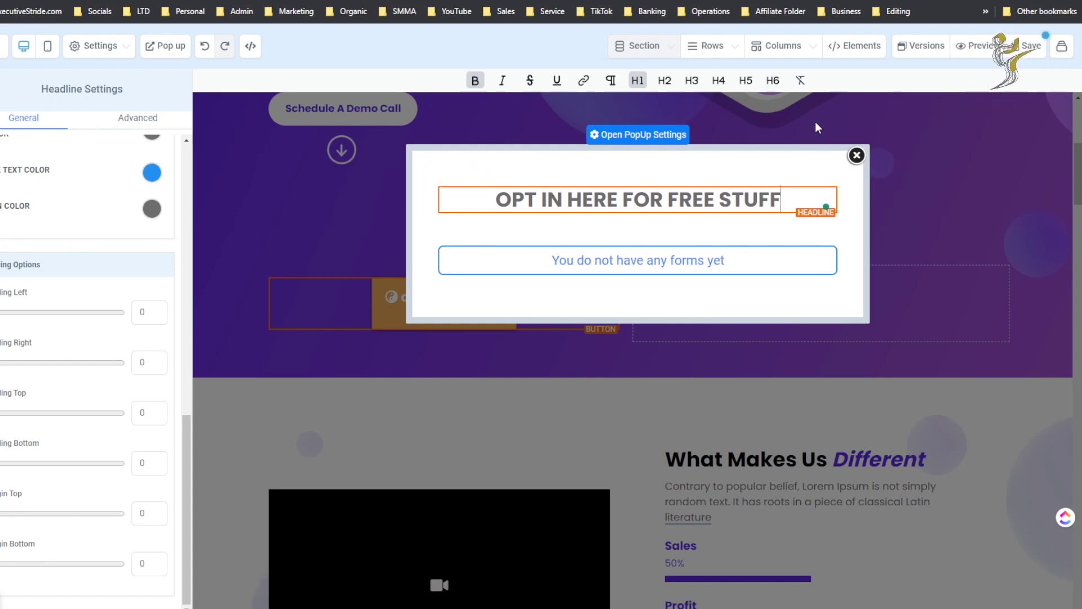
left_click(856, 155)
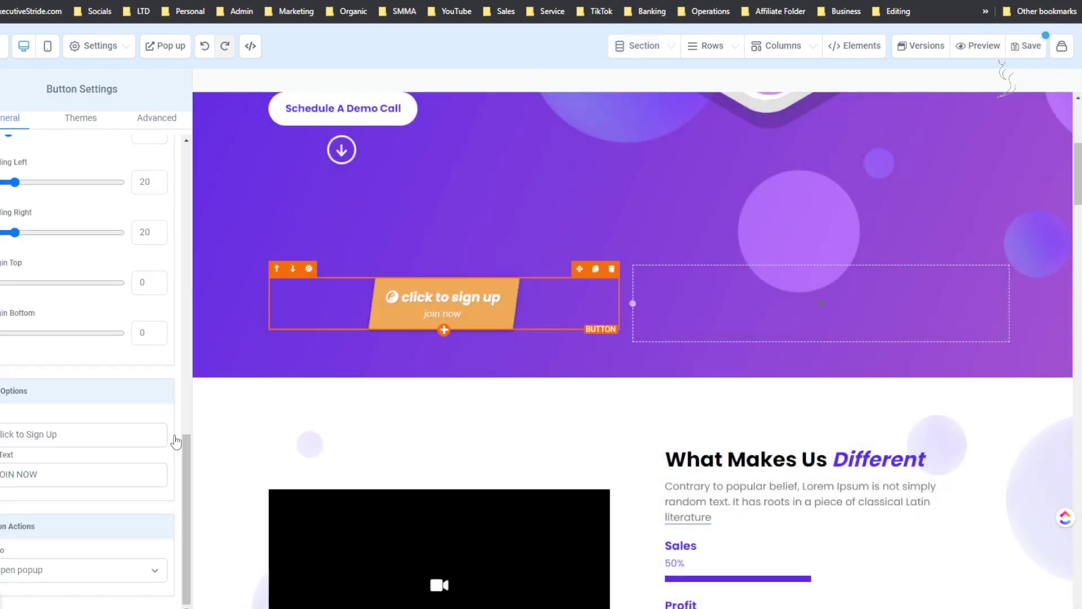
- Try the Website URL action for the button and look at its website and new-tab options
left_click(11, 572)
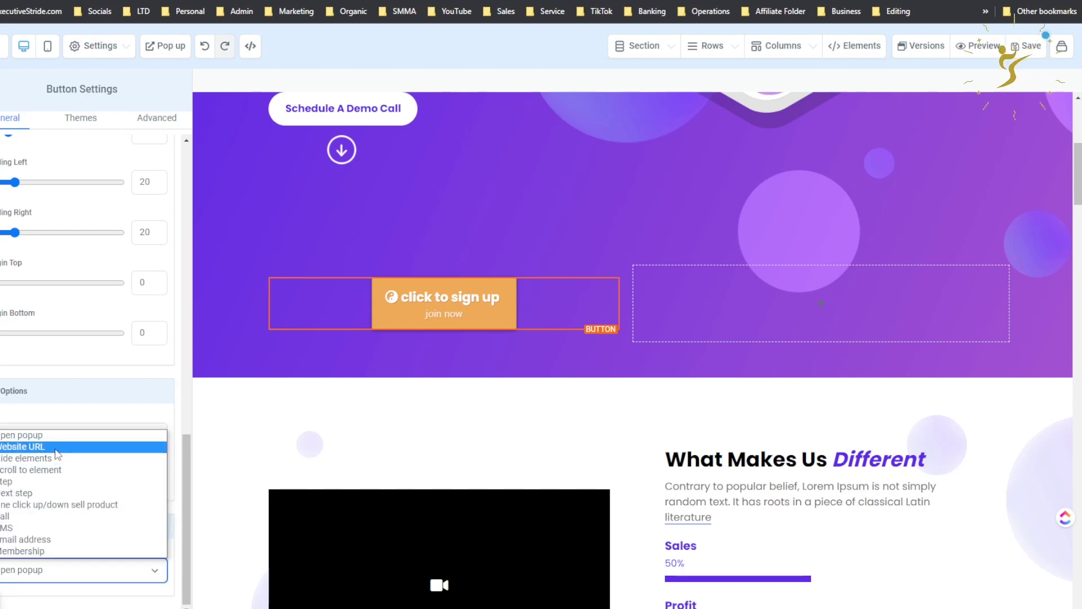
left_click(34, 446)
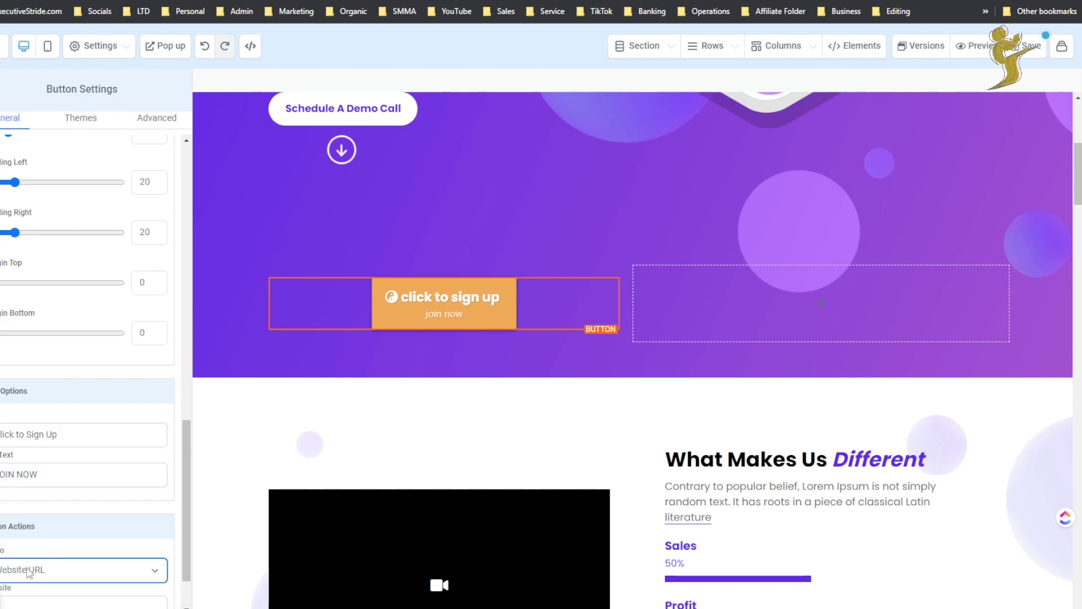
scroll(31, 541, "down", 1)
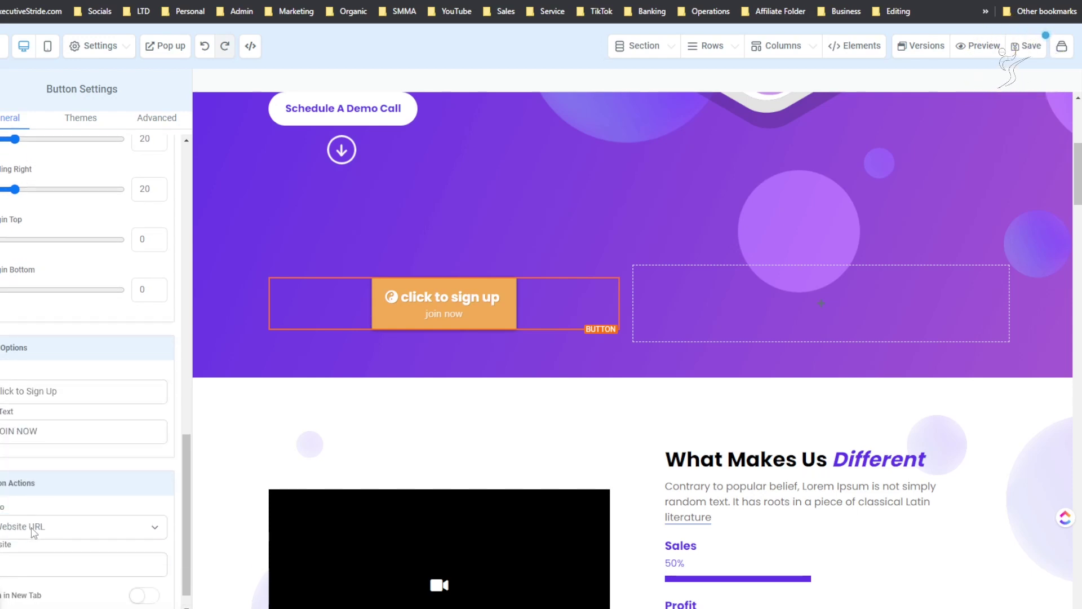
scroll(31, 531, "down", 1)
left_click(141, 568)
- Try the Hide elements action for the button and view the list of page elements it can hide
left_click(113, 503)
left_click(63, 394)
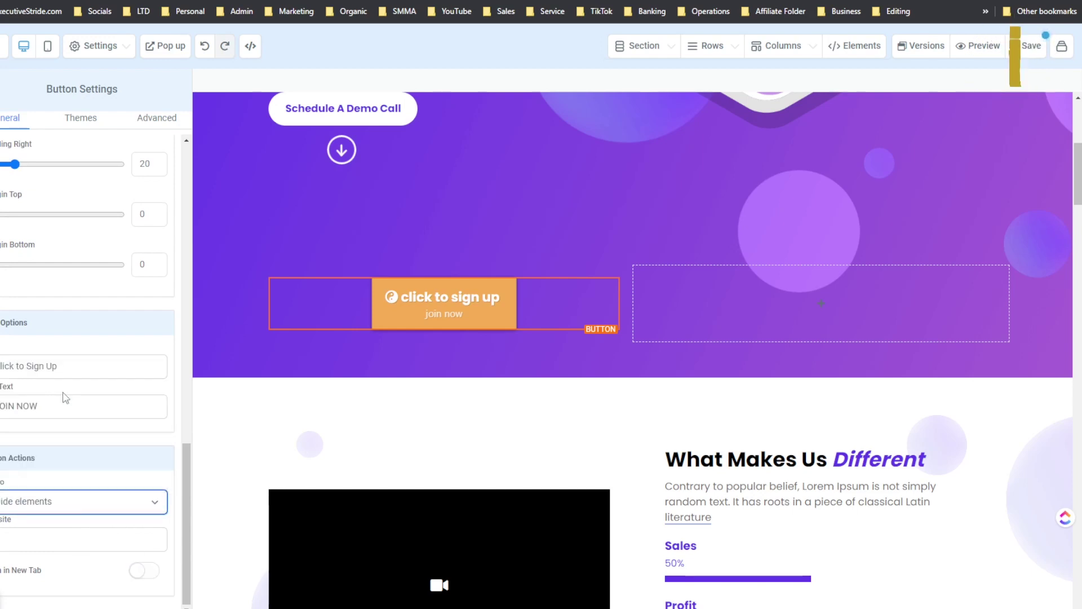
left_click(54, 565)
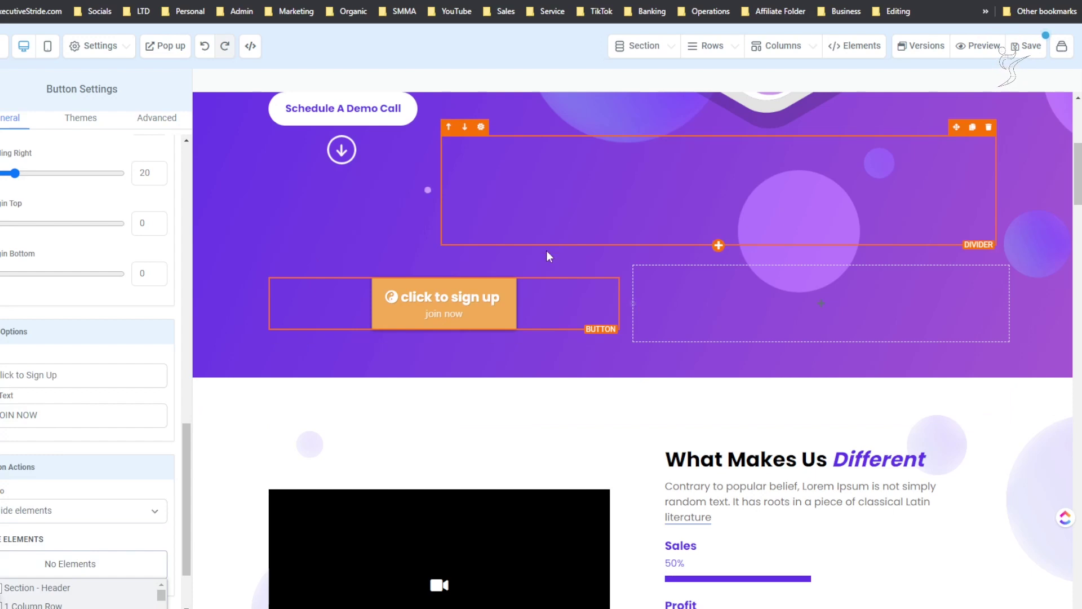
scroll(87, 589, "down", 2)
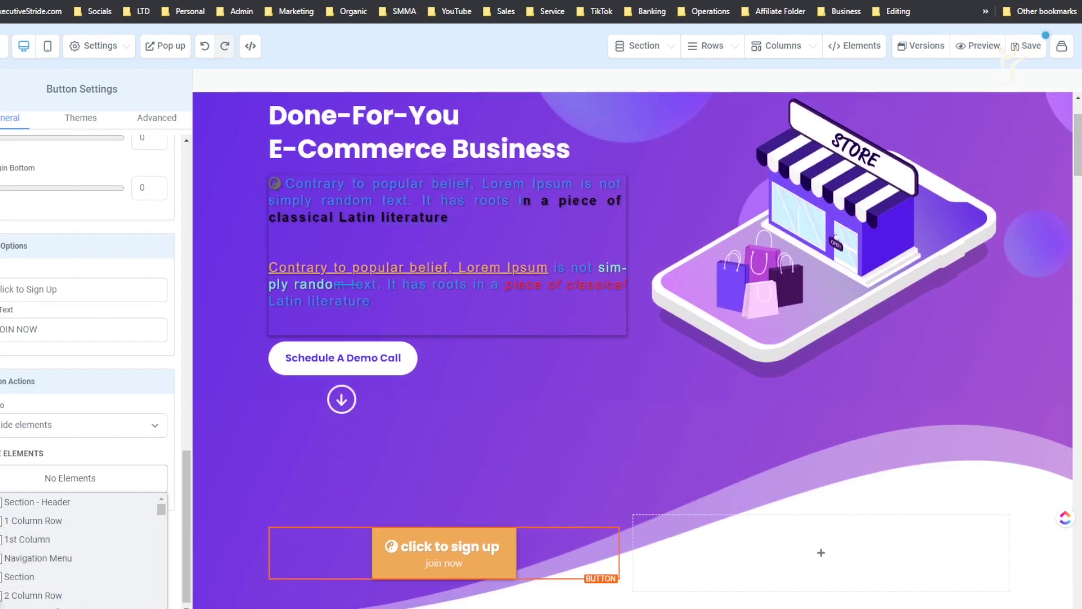
- Try the Scroll to element action for the button with a 2nd Column further down the page as target
left_click(95, 427)
left_click(68, 478)
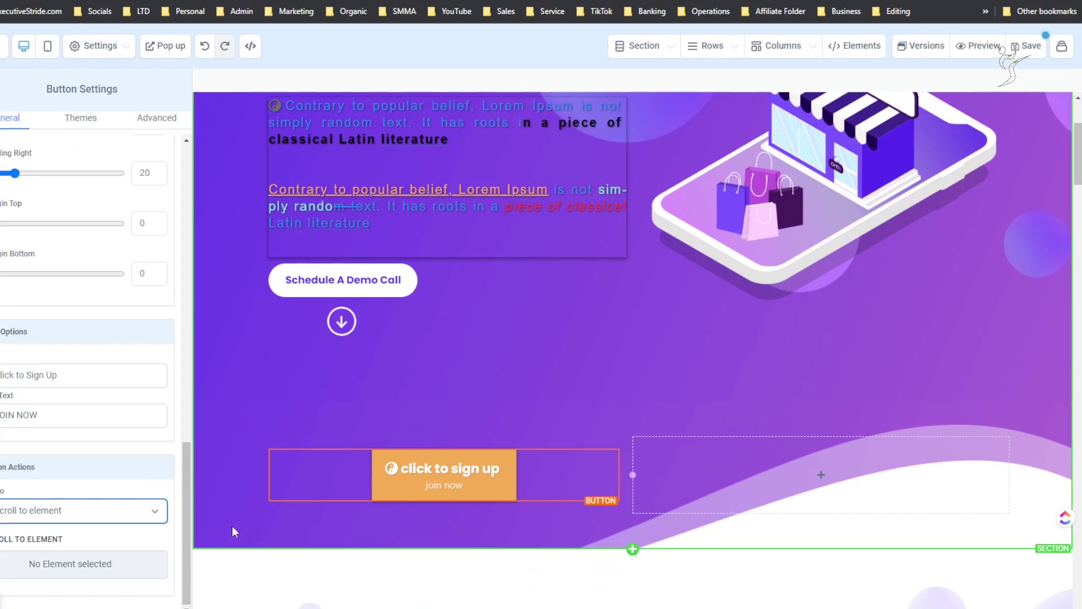
left_click(126, 562)
scroll(90, 569, "down", 5)
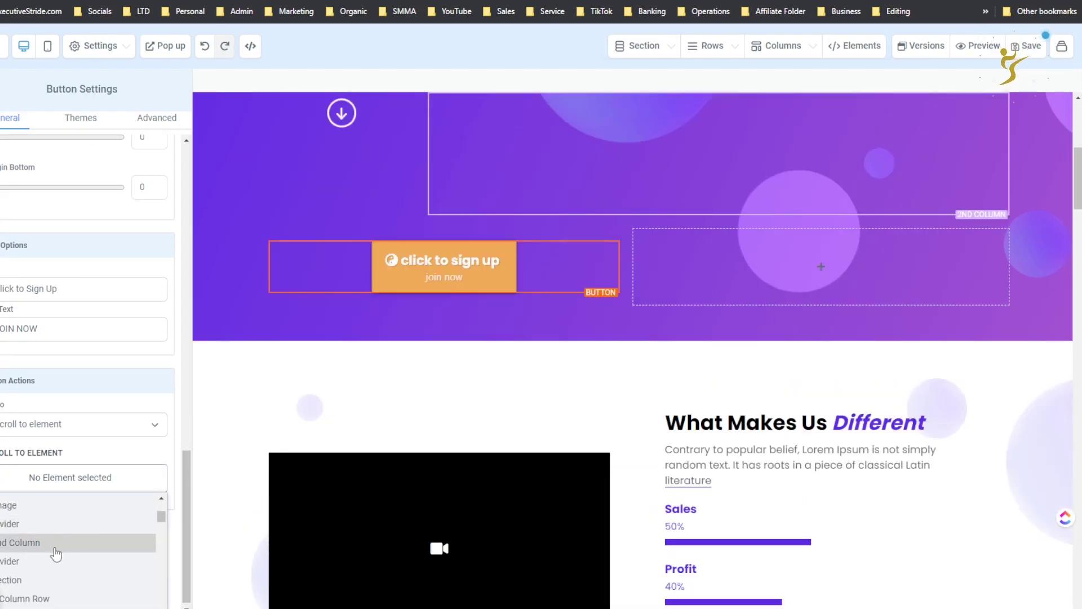
scroll(50, 564, "down", 3)
left_click(50, 568)
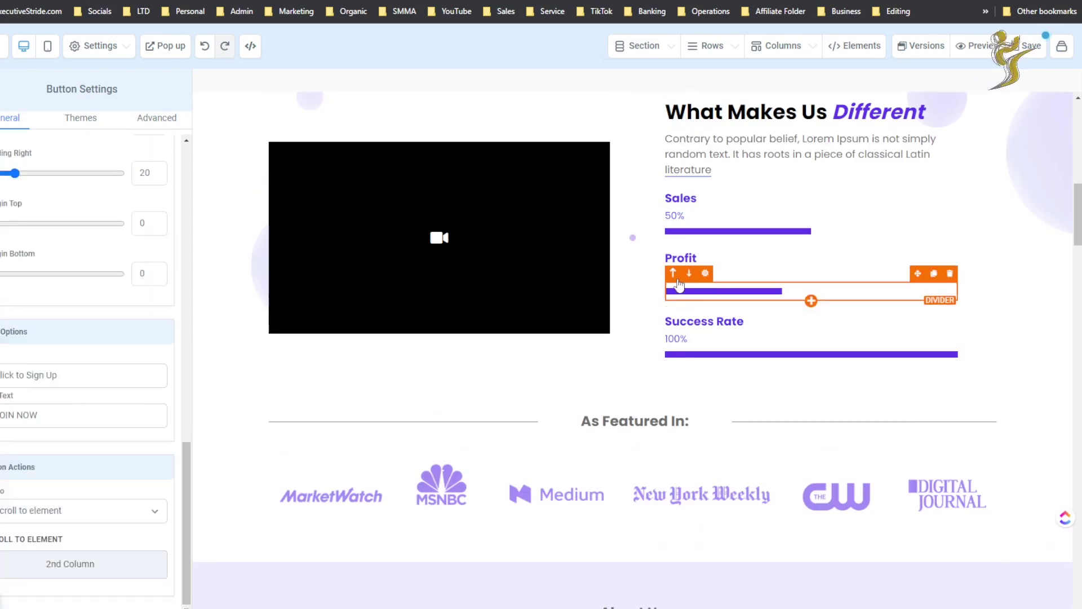
scroll(439, 429, "up", 10)
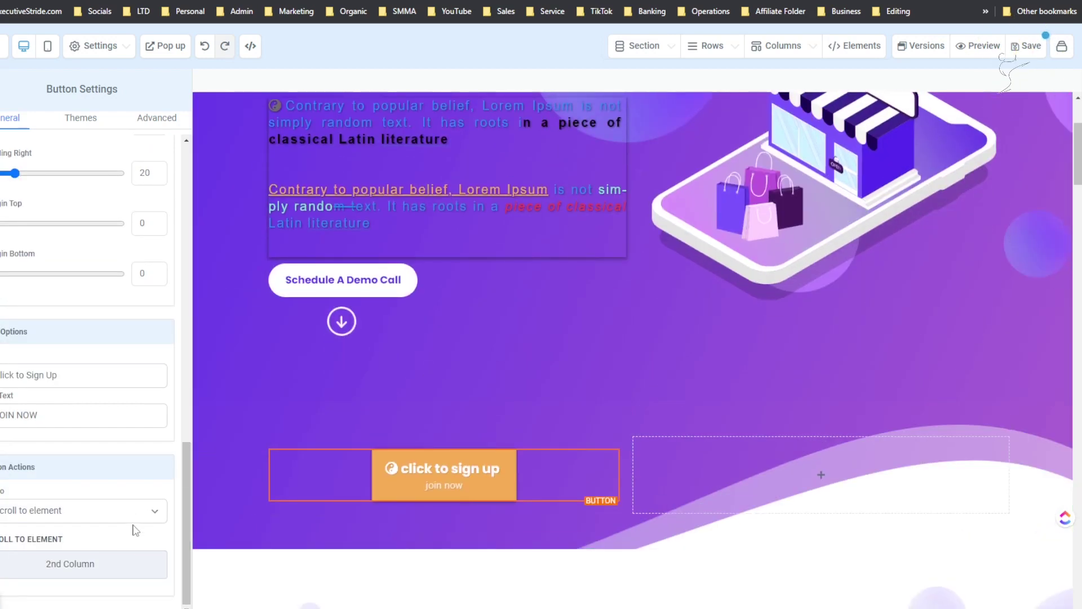
- Try the Step action for the button, checking its funnel step choices against the funnel pages offered for preview
left_click(134, 517)
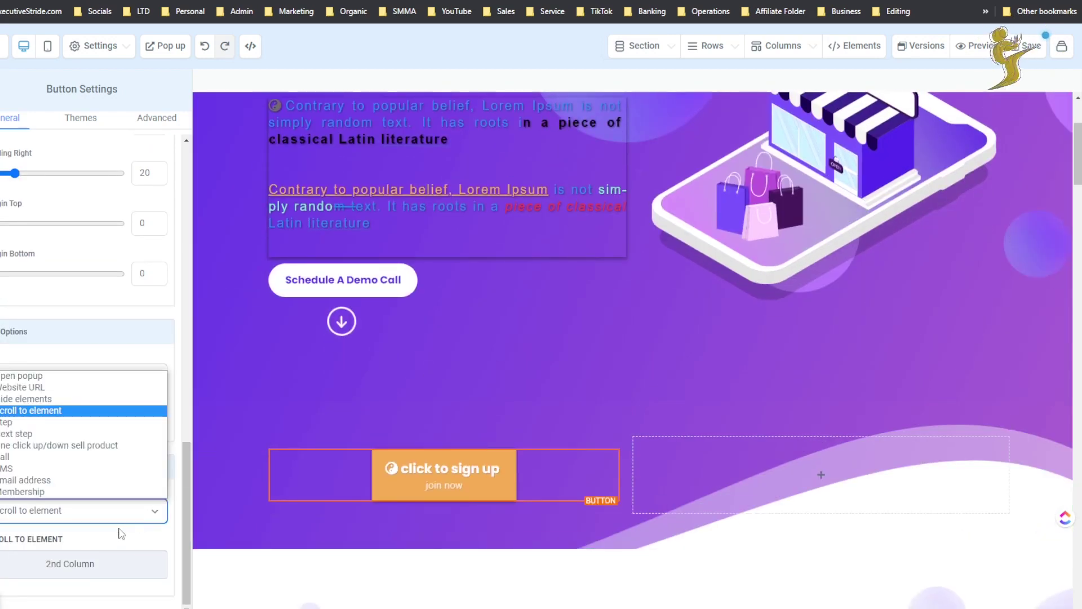
left_click(87, 431)
left_click(28, 568)
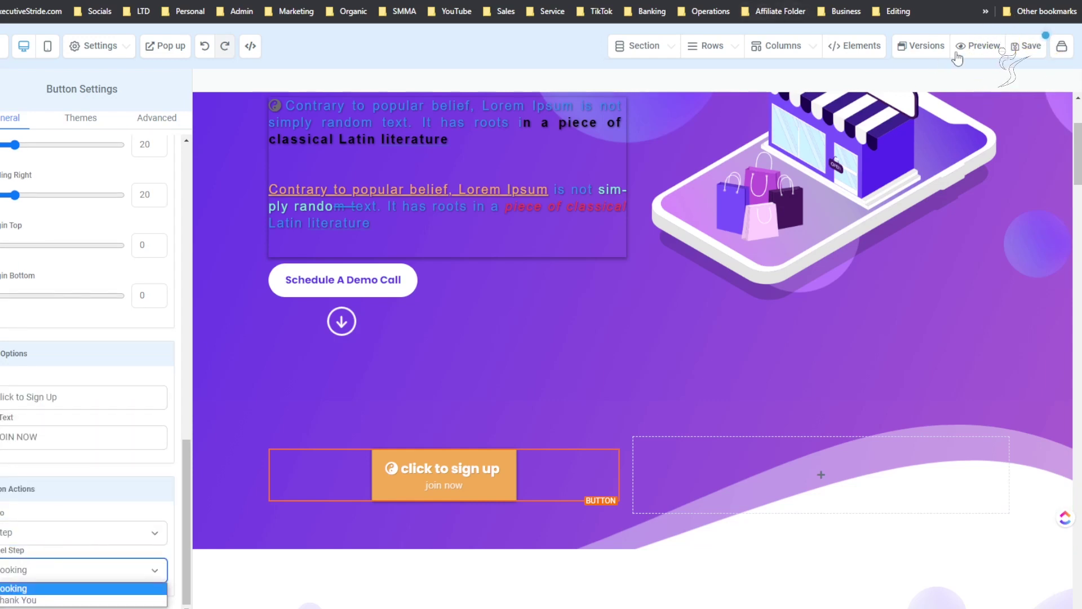
left_click(975, 47)
left_click(974, 46)
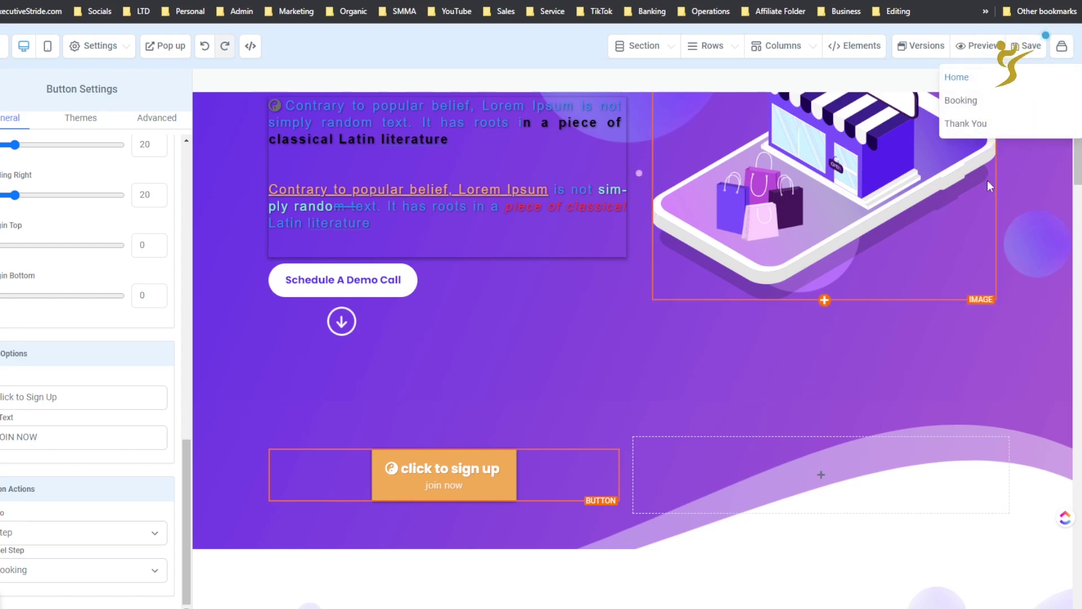
left_click(1008, 180)
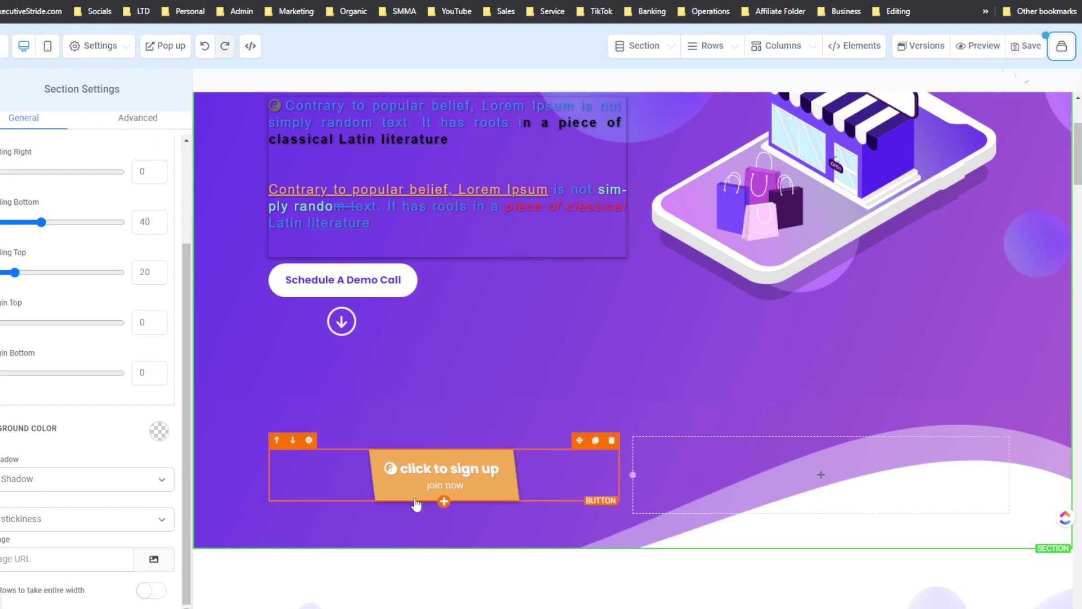
- Set the sign-up button's action to Next step and check the order of the funnel's pages
left_click(391, 495)
left_click(31, 540)
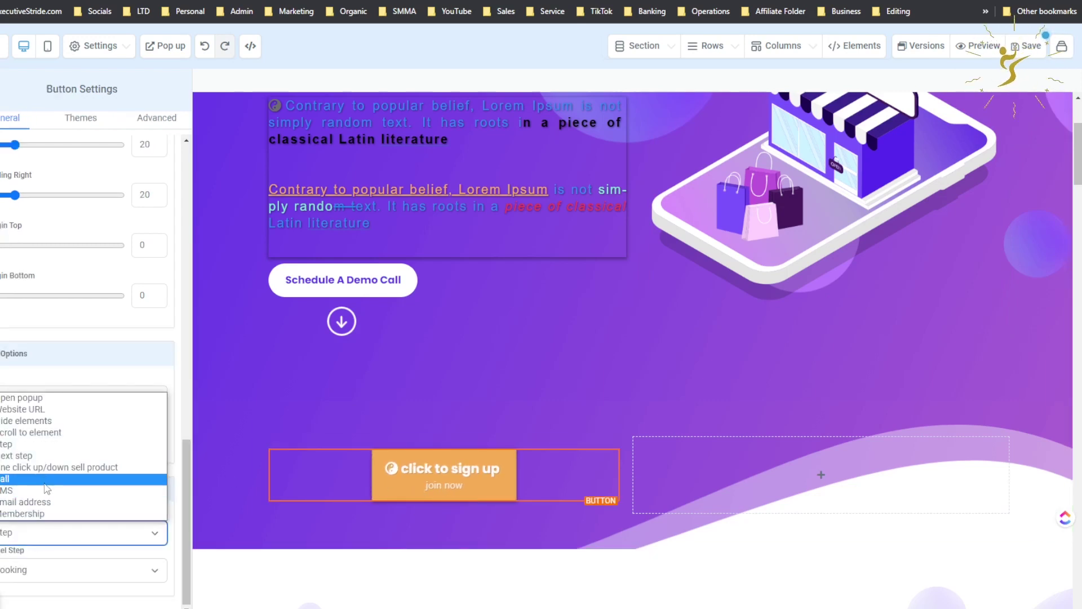
left_click(37, 460)
left_click(34, 532)
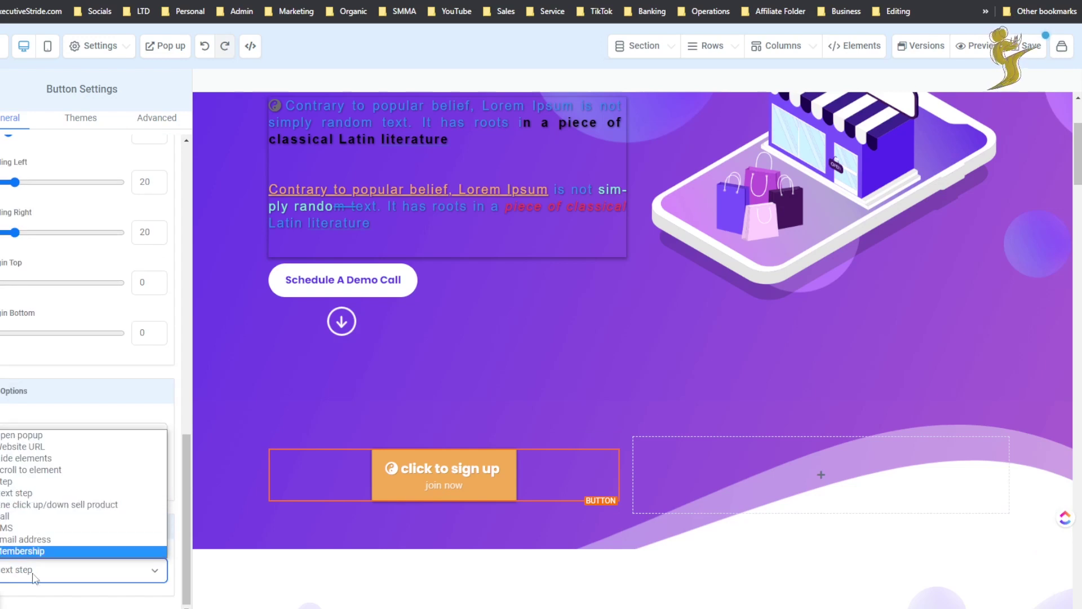
left_click(1017, 51)
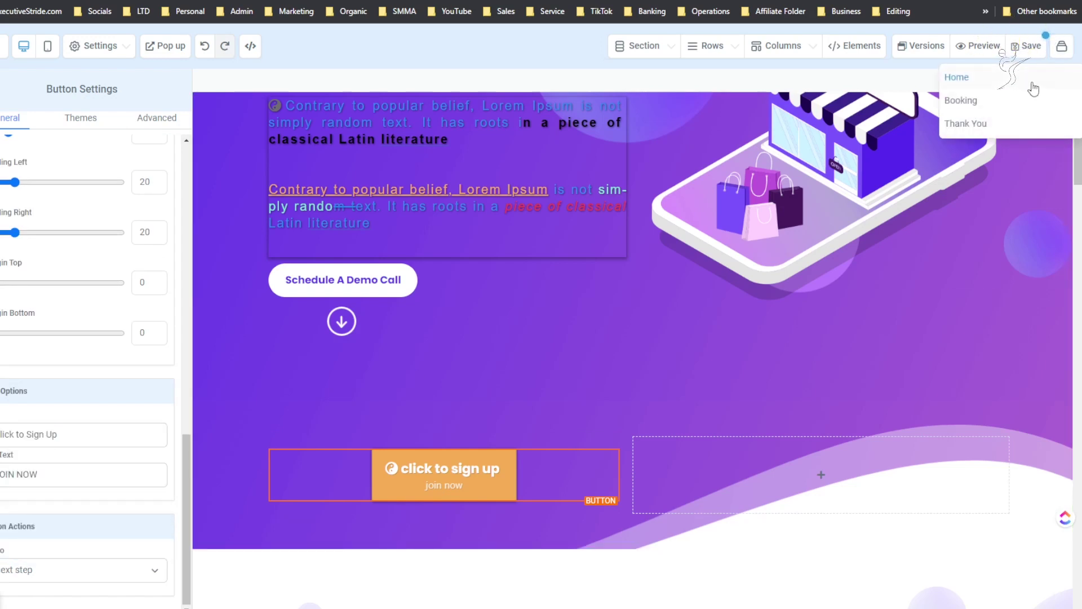
- Try the One click up/down sell product action for the sign-up button and view its follow-up action choices
left_click(37, 569)
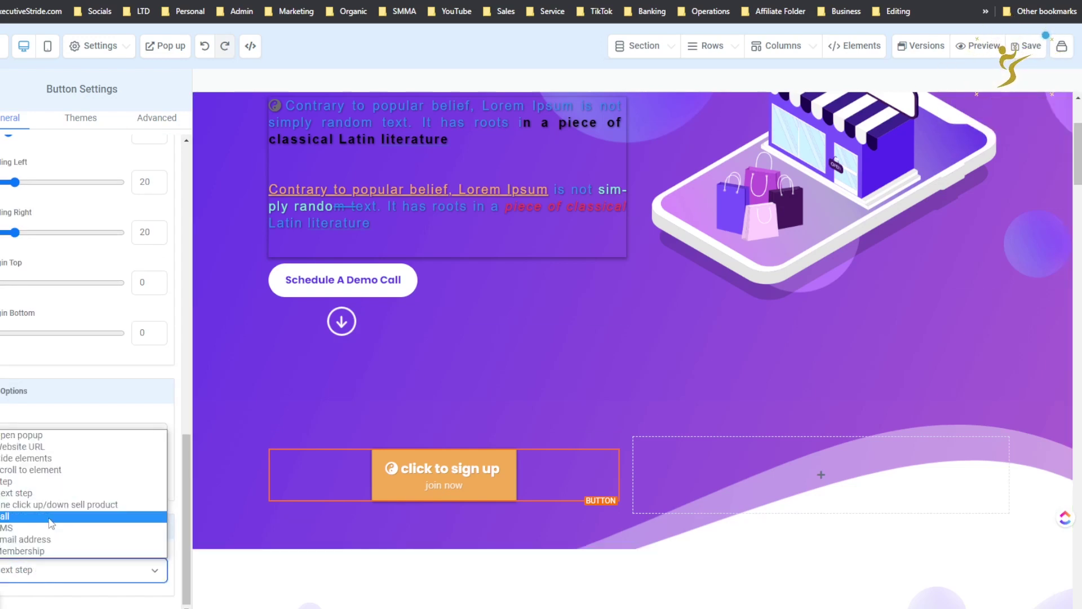
left_click(52, 504)
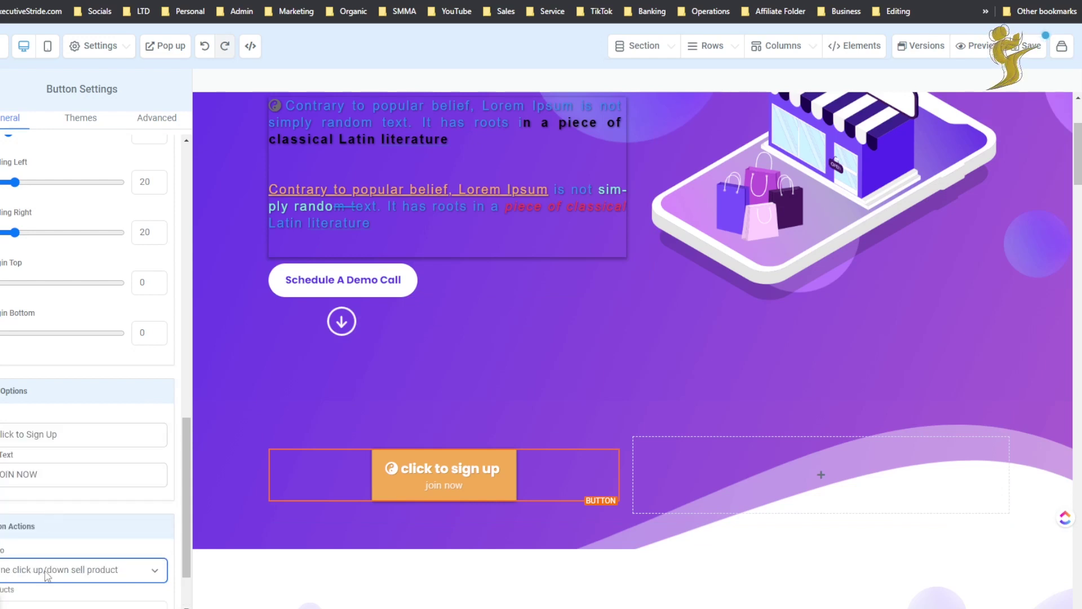
scroll(60, 523, "down", 2)
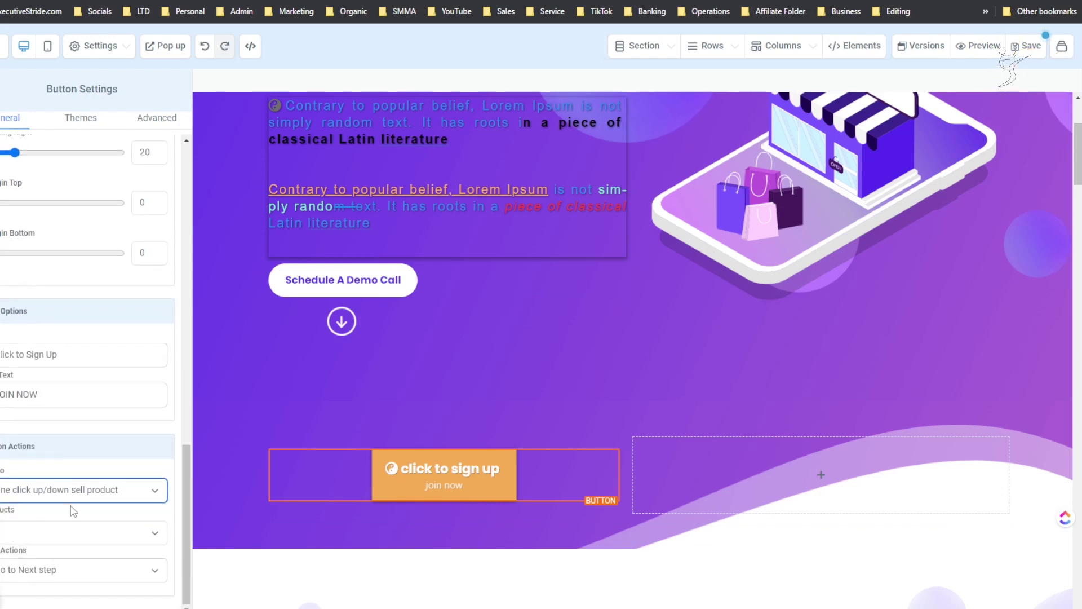
left_click(55, 573)
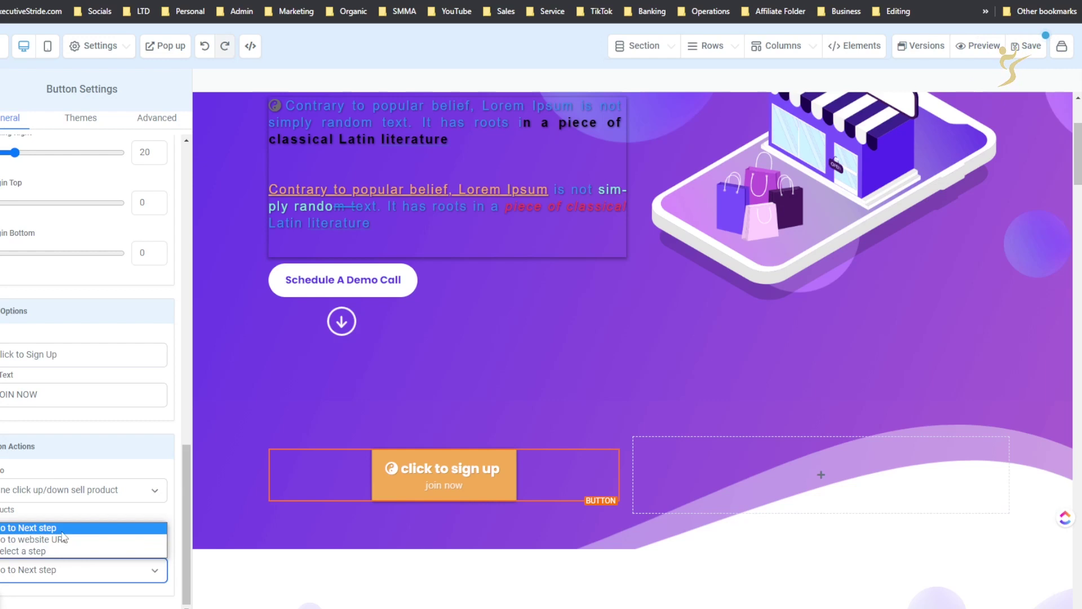
- Try the Call, SMS and Email address actions for the sign-up button, finishing with its action set to Membership
left_click(76, 490)
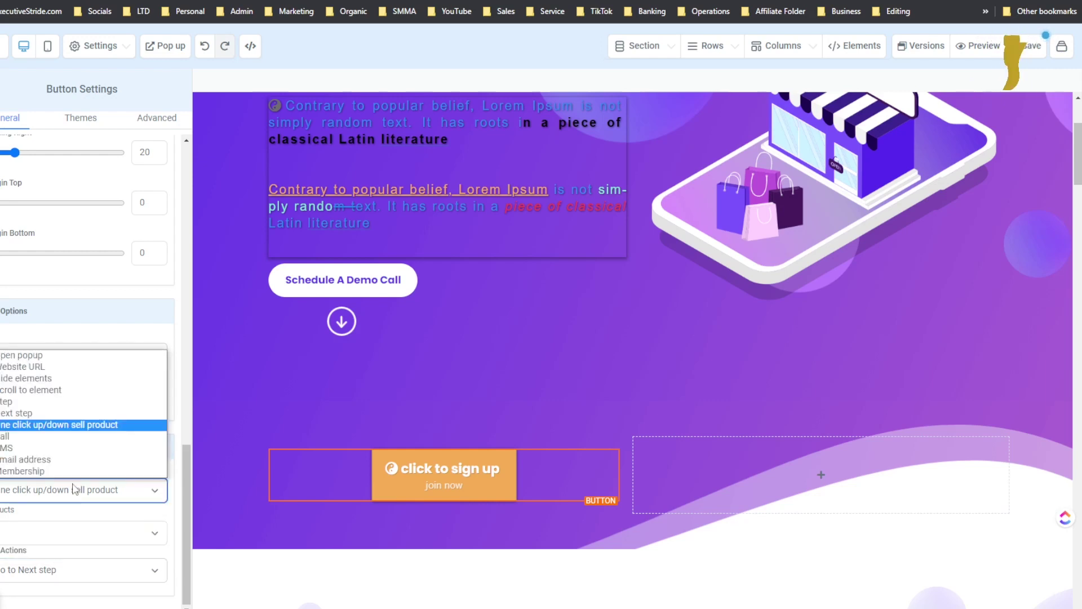
left_click(74, 443)
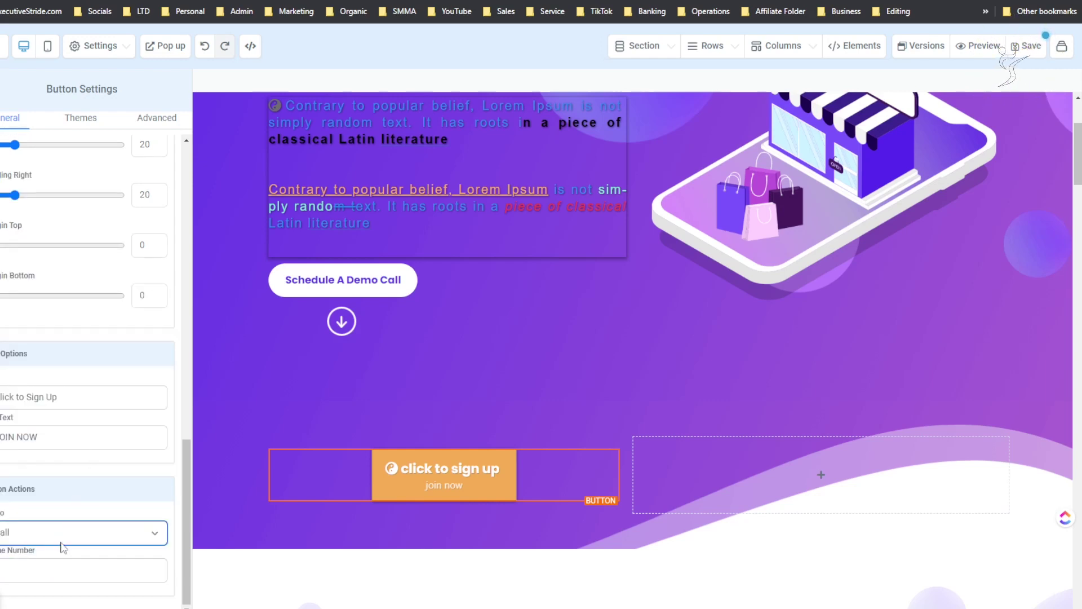
left_click(63, 539)
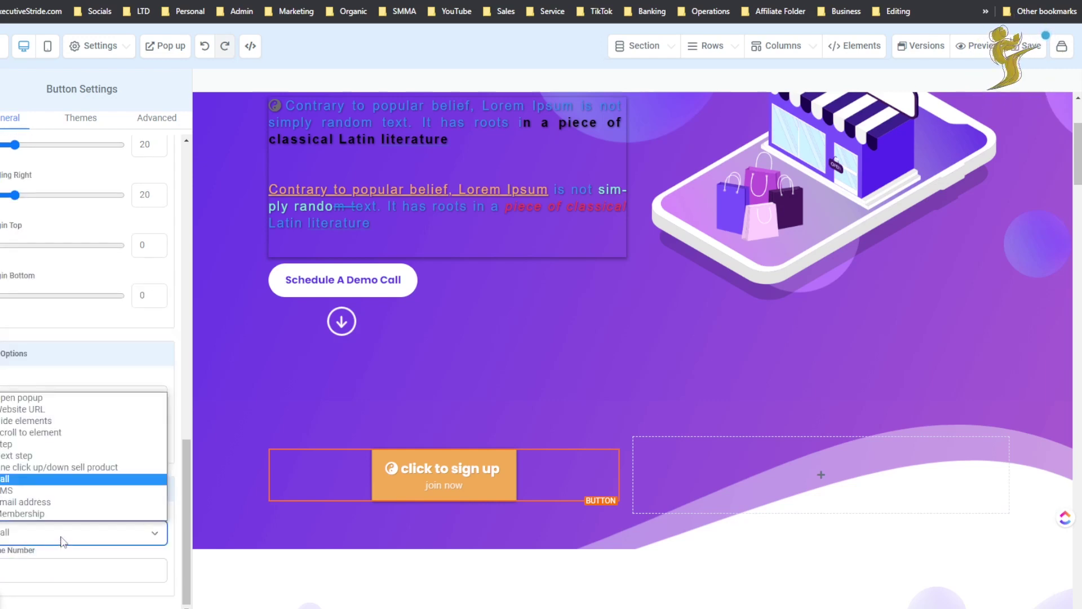
left_click(33, 491)
left_click(45, 538)
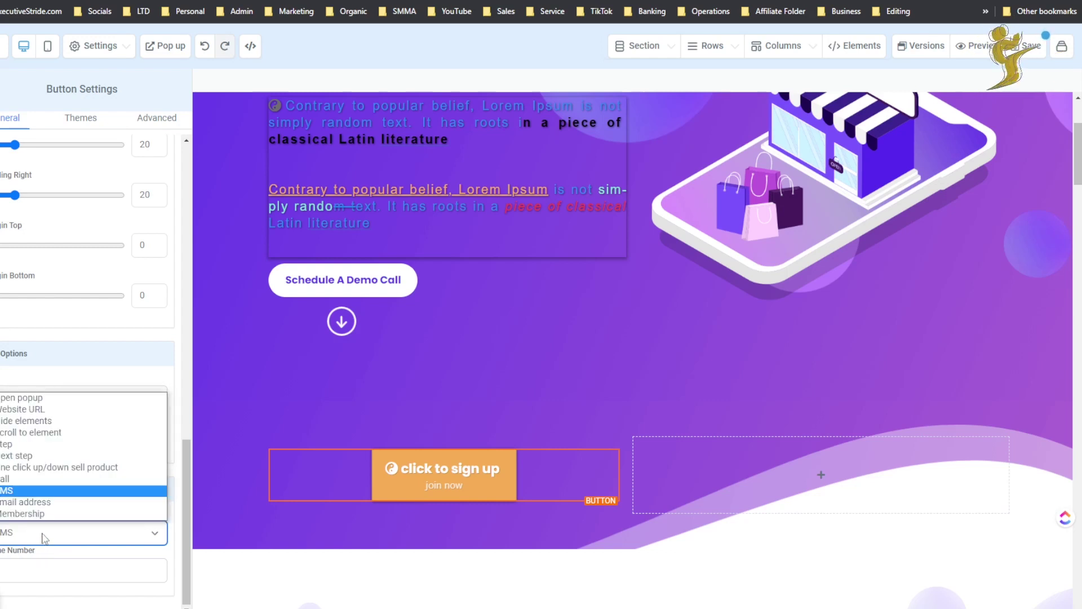
left_click(40, 503)
left_click(36, 541)
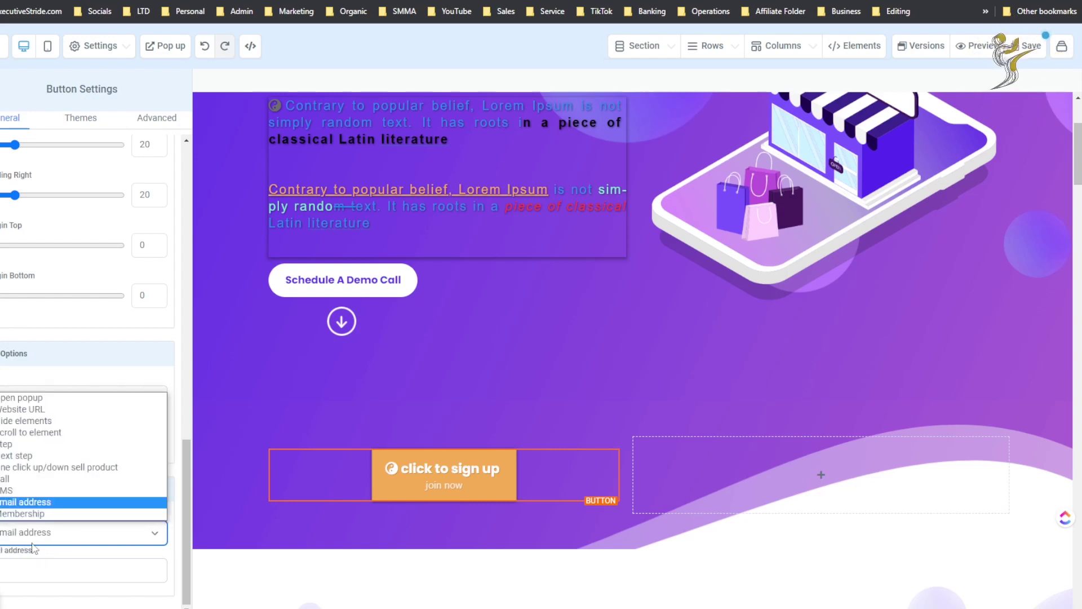
left_click(39, 514)
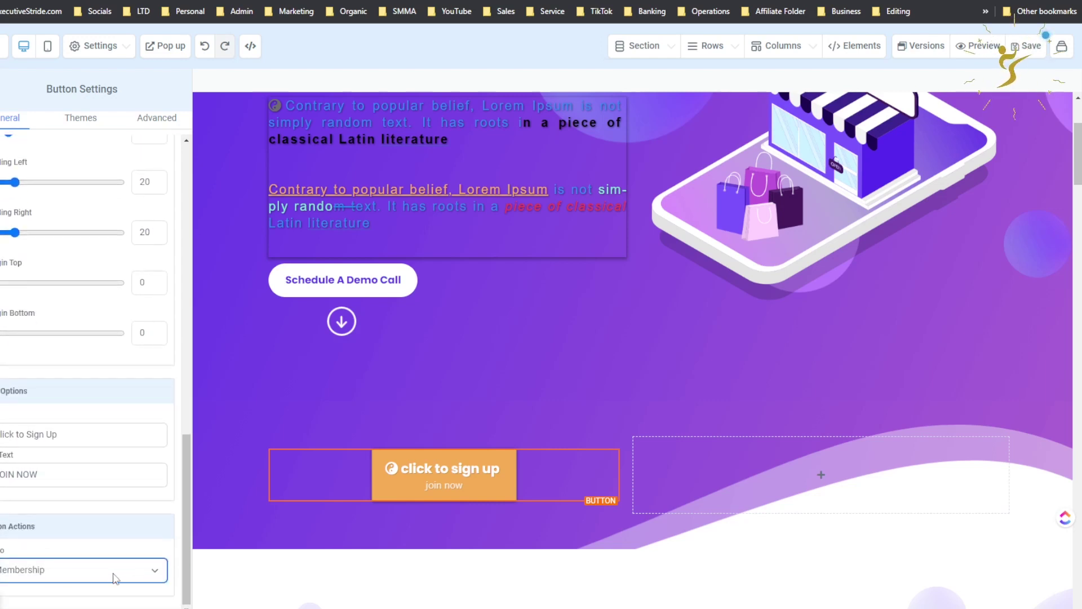
- Add a video element below the store illustration in the hero section
scroll(655, 390, "up", 3)
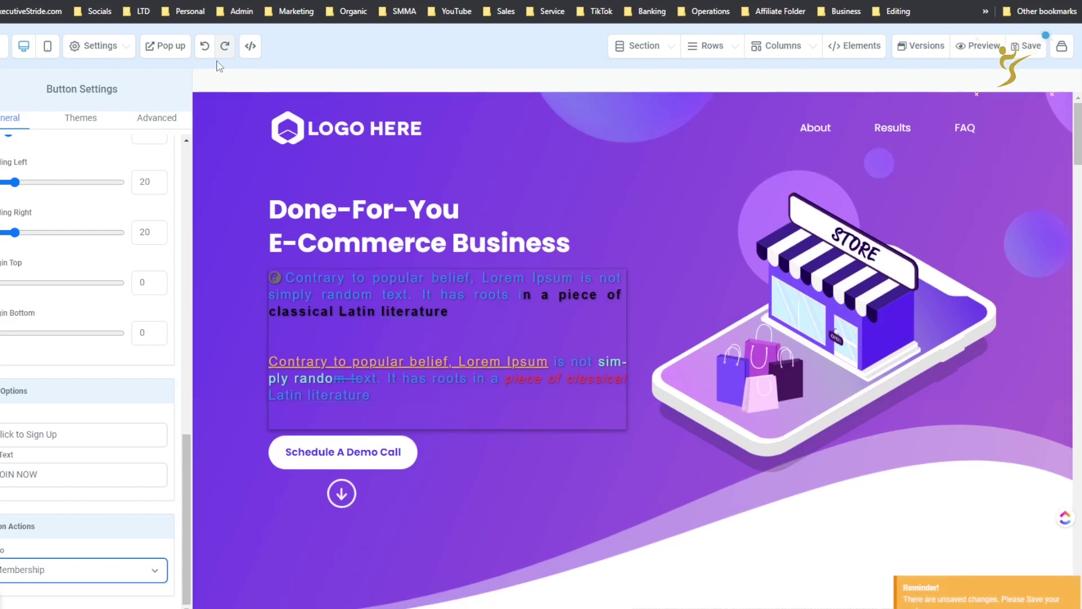
mouse_move(838, 52)
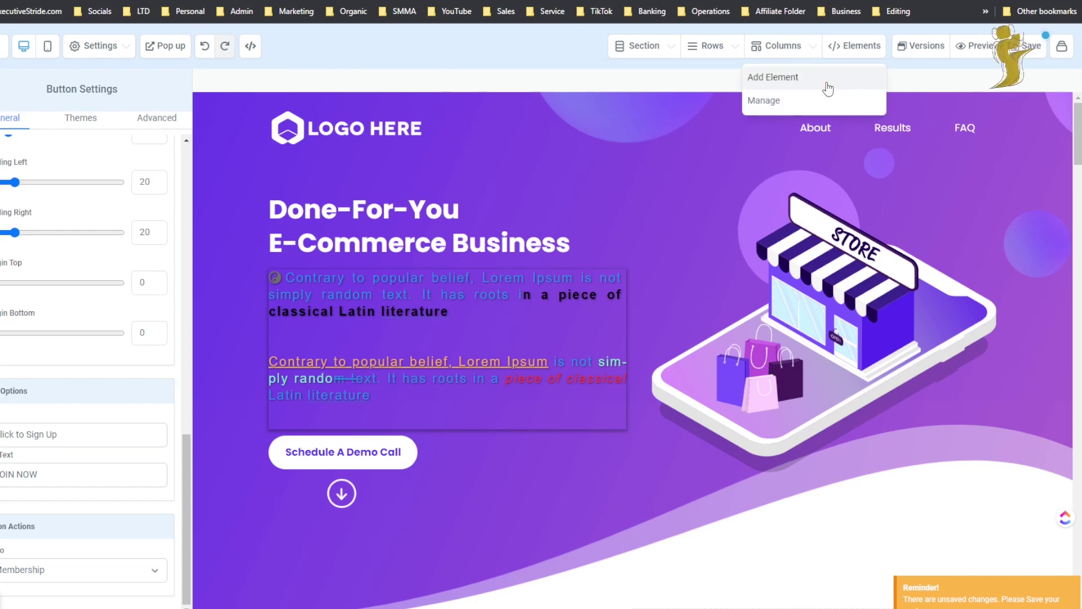
left_click(827, 84)
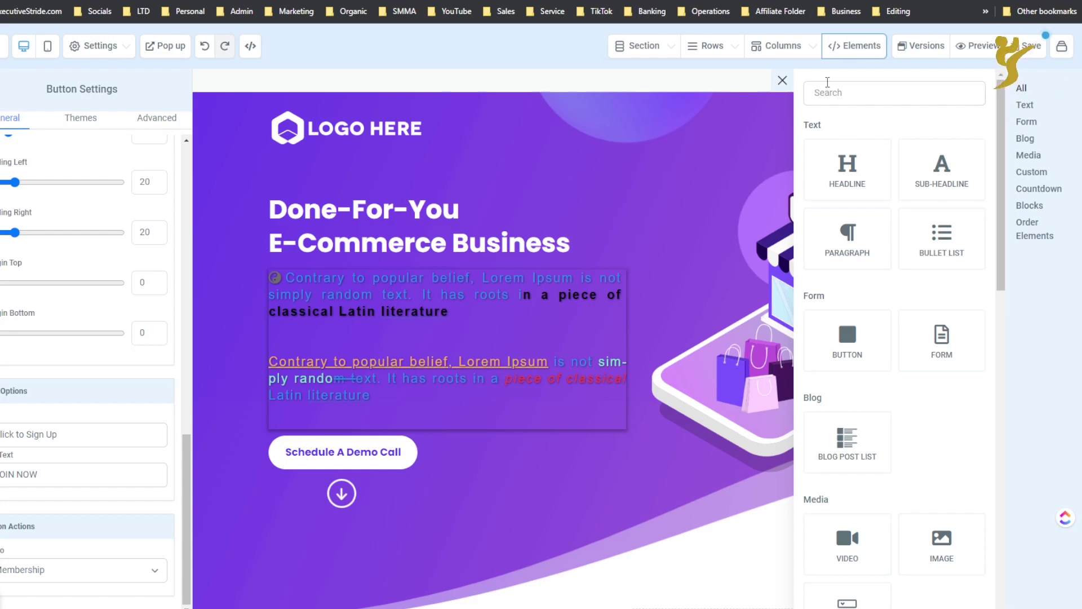
scroll(869, 446, "down", 2)
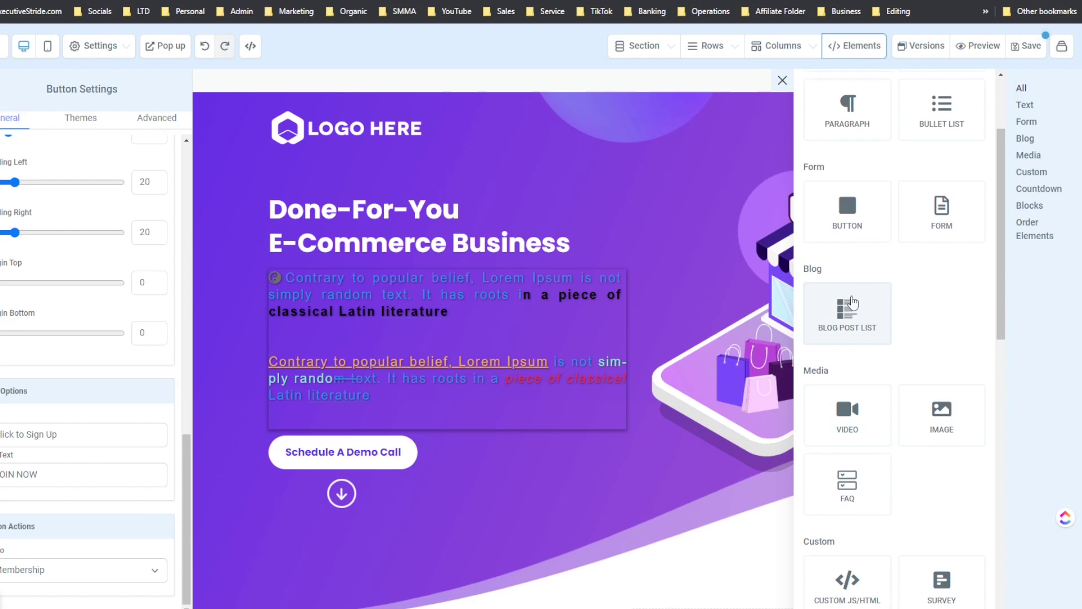
scroll(853, 303, "down", 1)
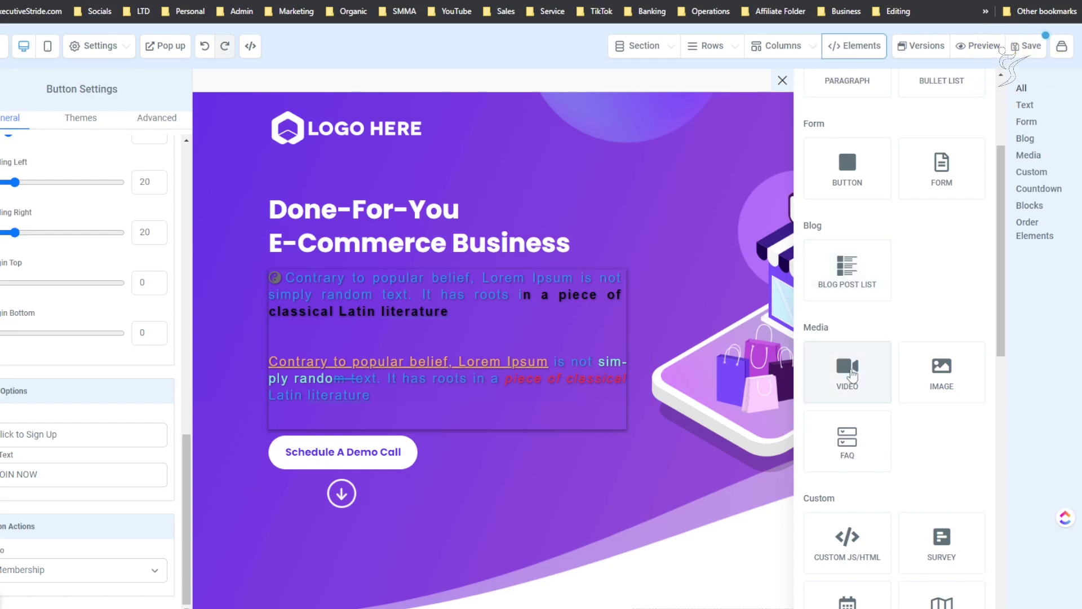
left_click_drag(845, 389, 535, 482)
- Set the video's type to Hosted Video and view its file, thumbnail and playback options
scroll(564, 451, "down", 5)
scroll(60, 435, "up", 1)
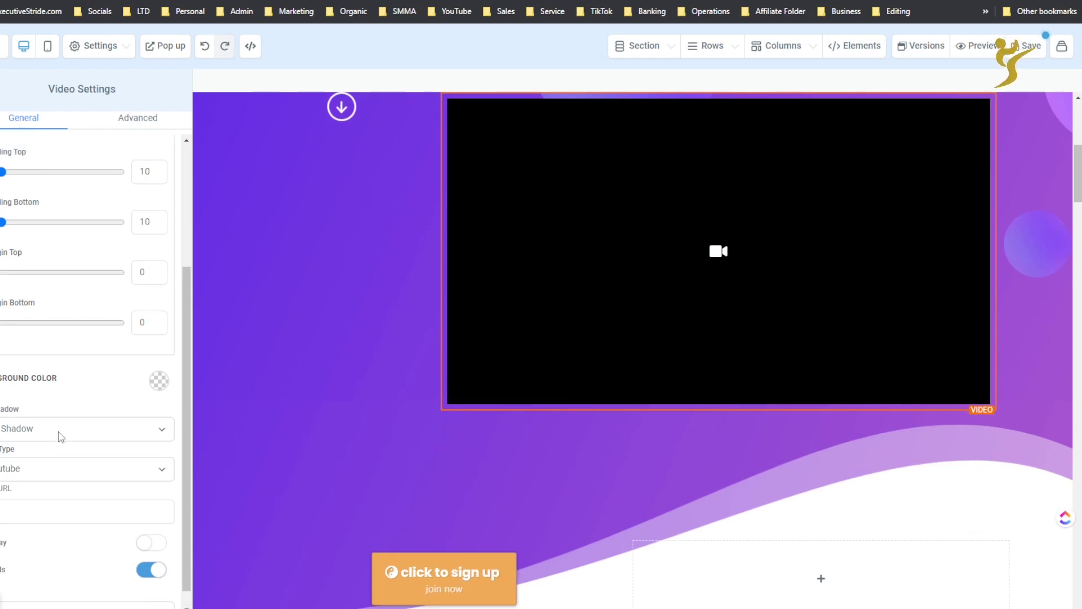
left_click(34, 491)
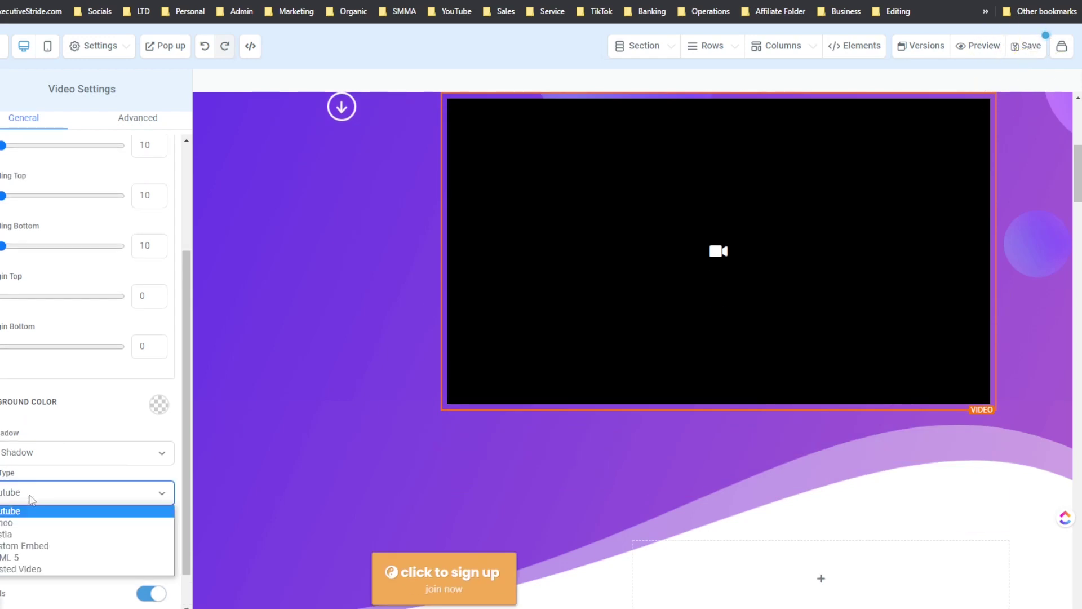
left_click(20, 569)
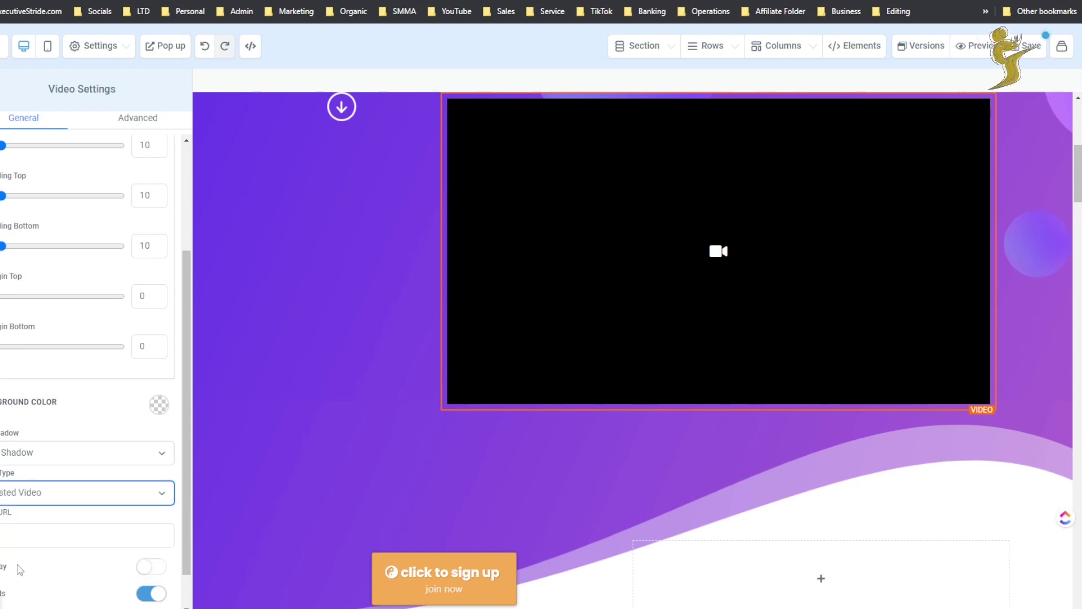
scroll(97, 514, "down", 1)
scroll(97, 514, "down", 1)
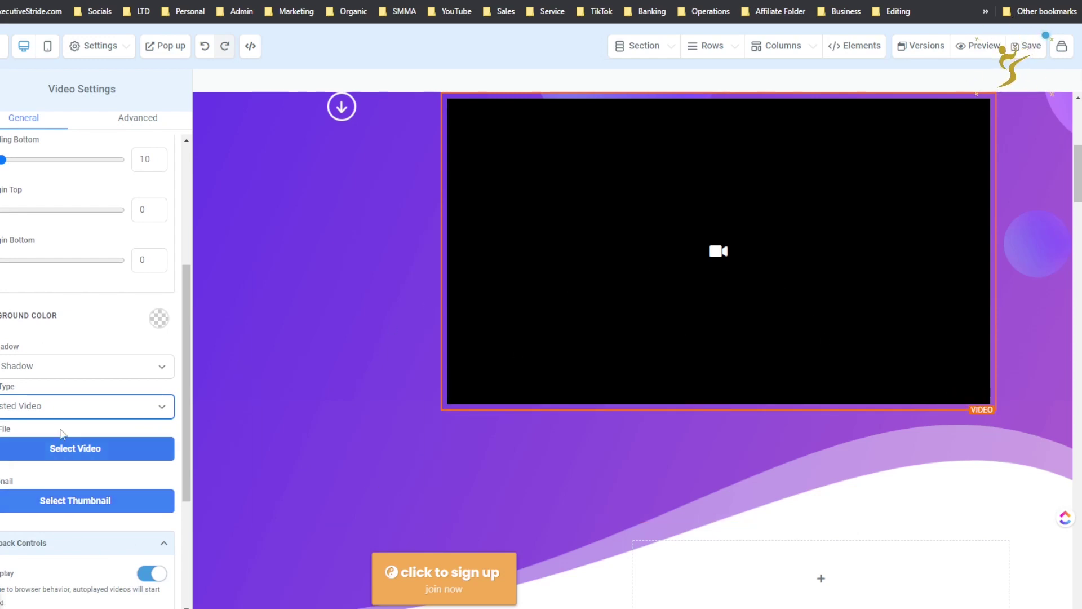
- Add an image element directly below the video in the hero section
scroll(815, 338, "up", 6)
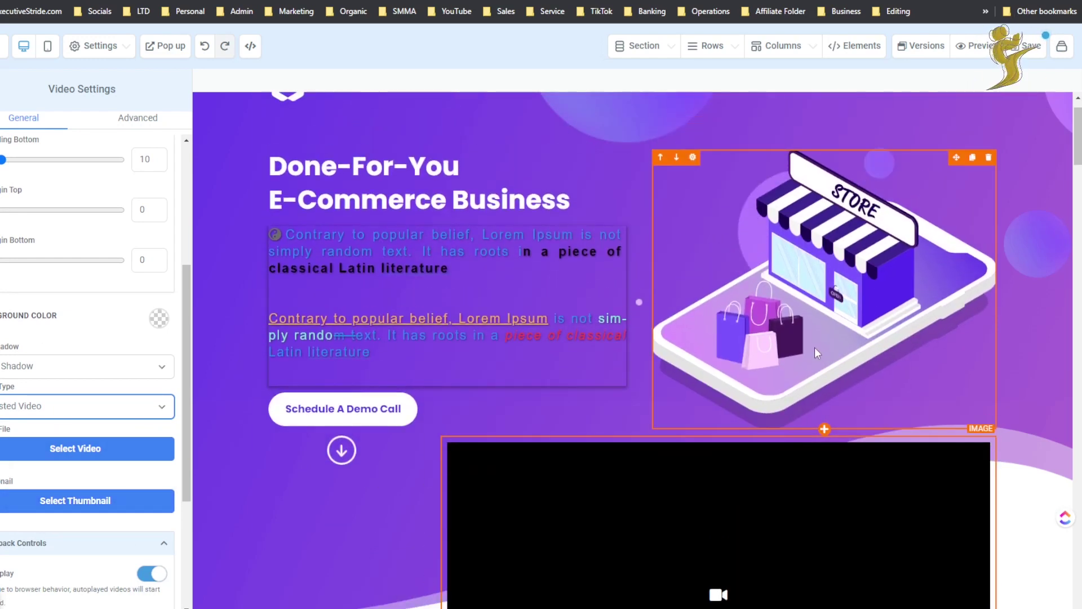
scroll(814, 347, "down", 10)
scroll(806, 345, "up", 10)
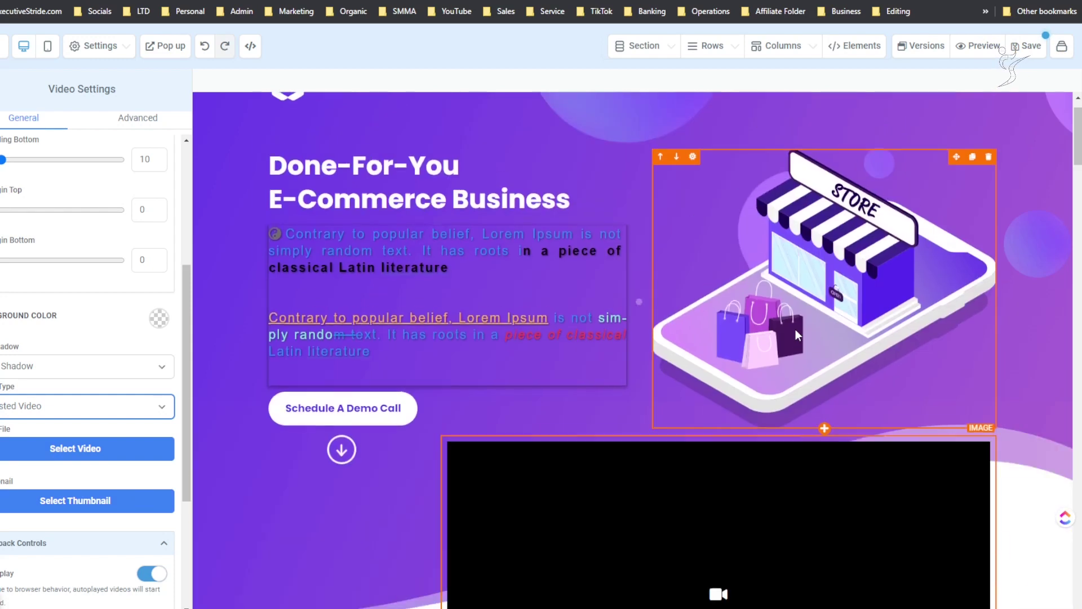
scroll(795, 329, "down", 6)
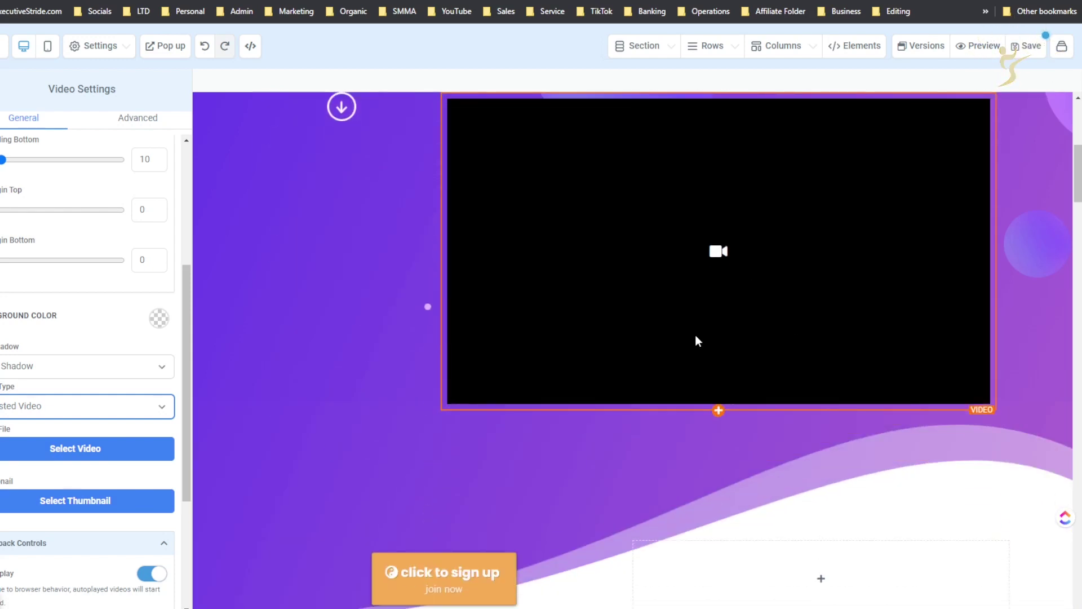
left_click(718, 410)
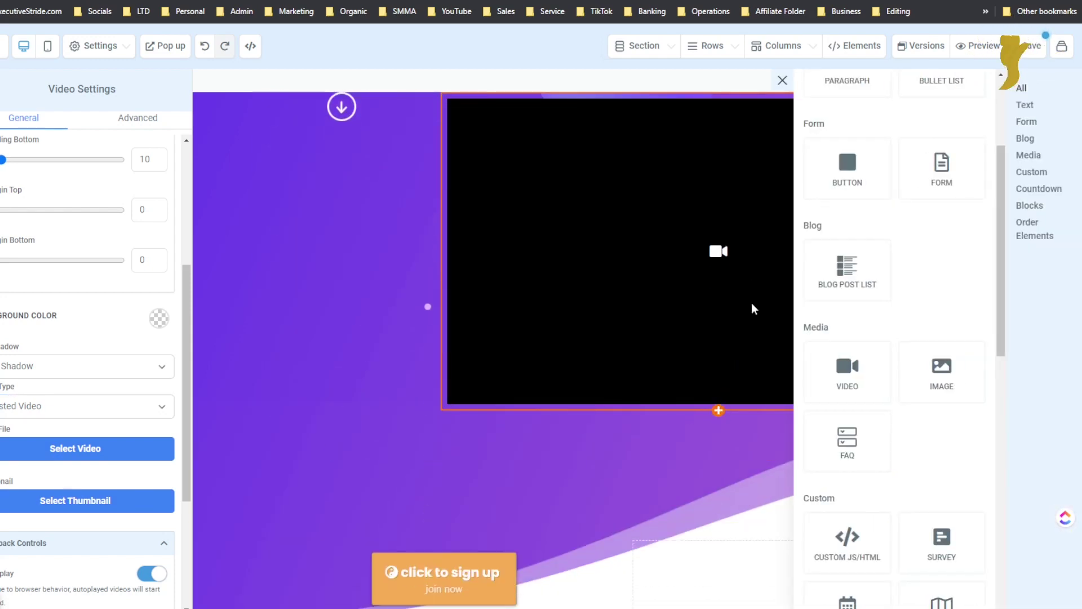
scroll(868, 204, "down", 3)
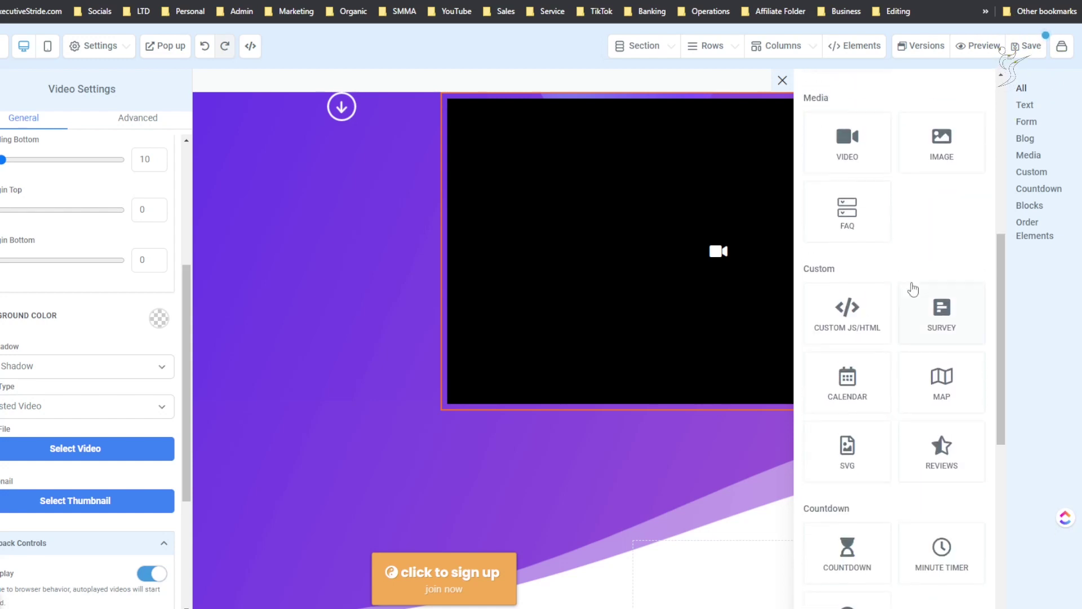
scroll(914, 287, "up", 2)
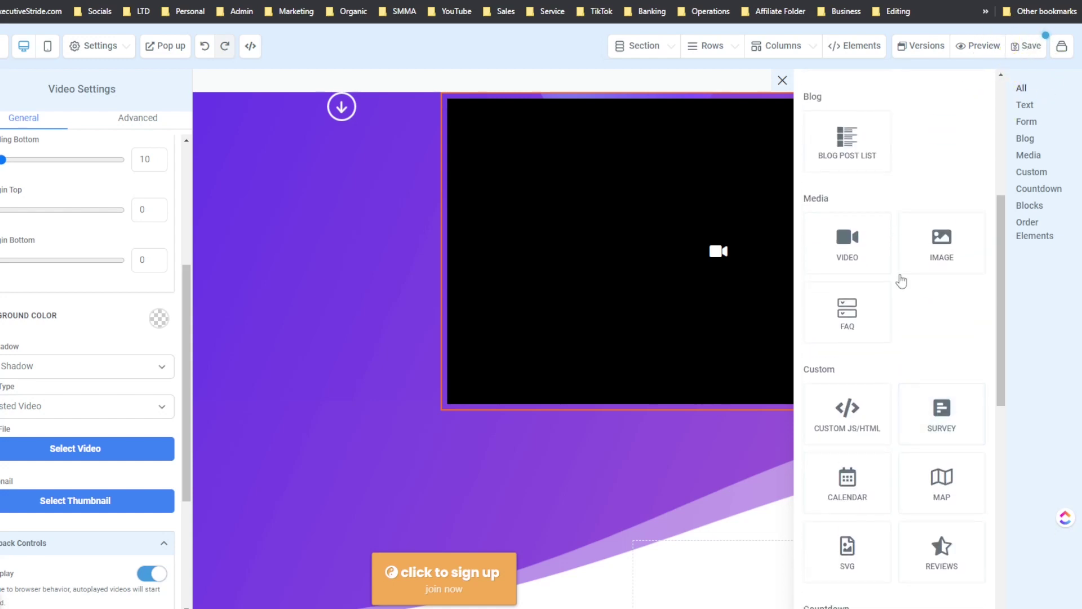
scroll(883, 295, "up", 1)
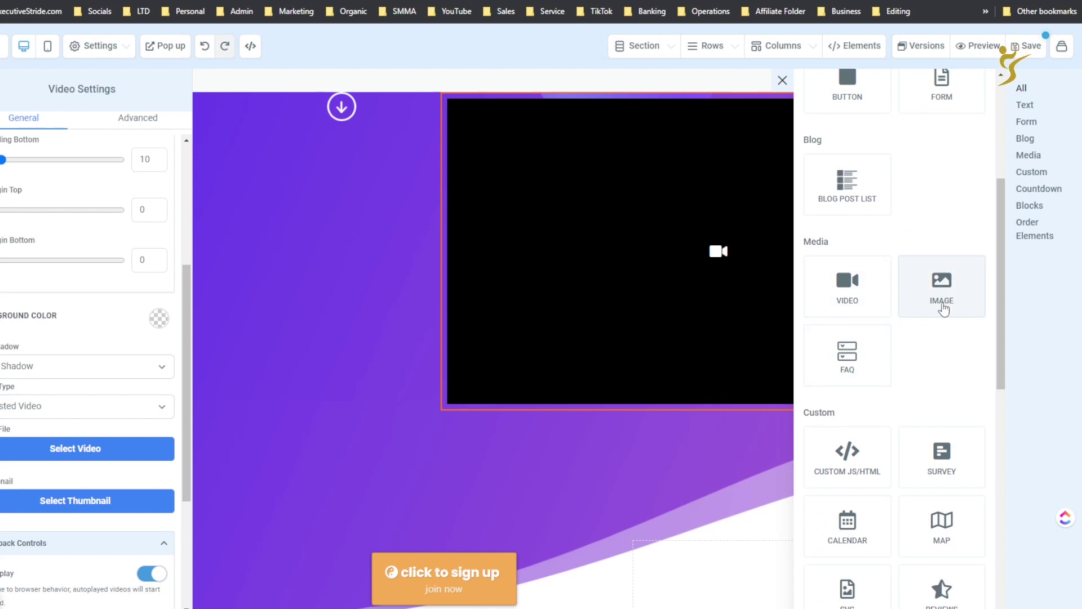
left_click(926, 311)
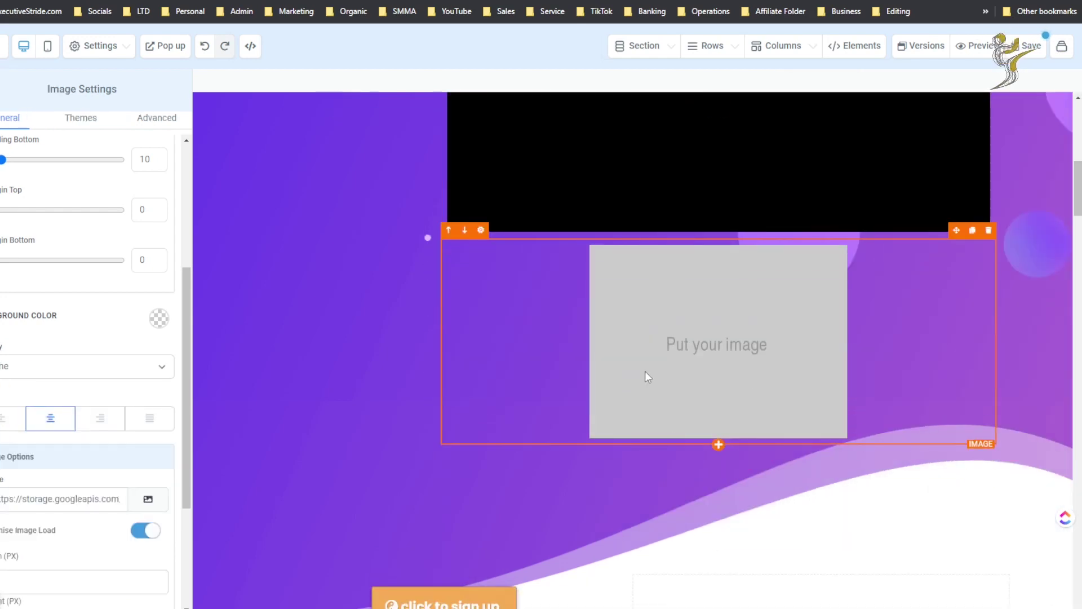
- Set the placeholder image's width to 300 px and its height to 500 px
scroll(51, 451, "down", 1)
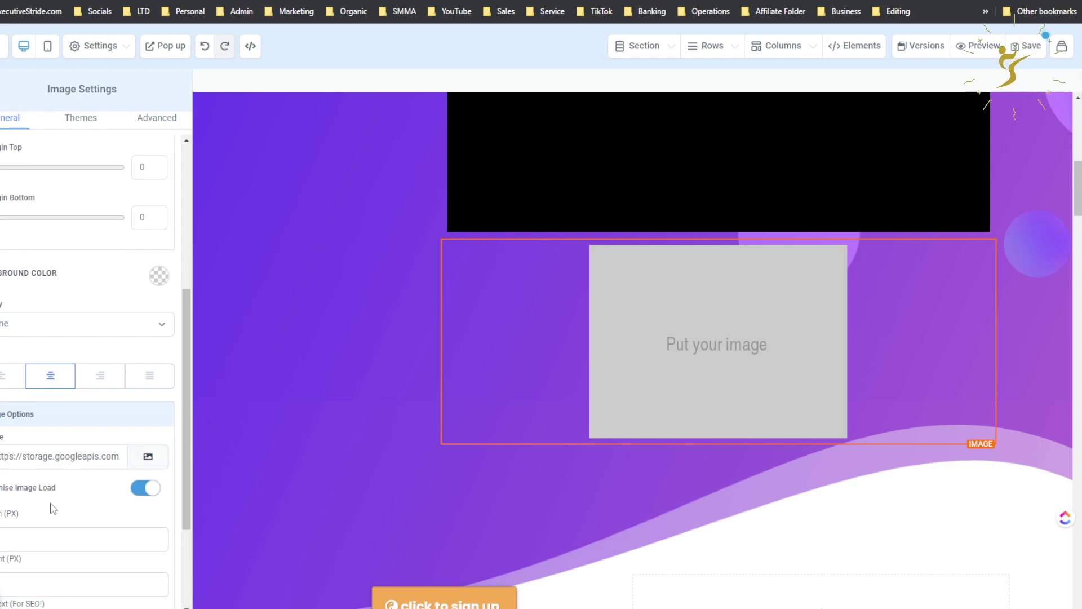
scroll(51, 447, "down", 2)
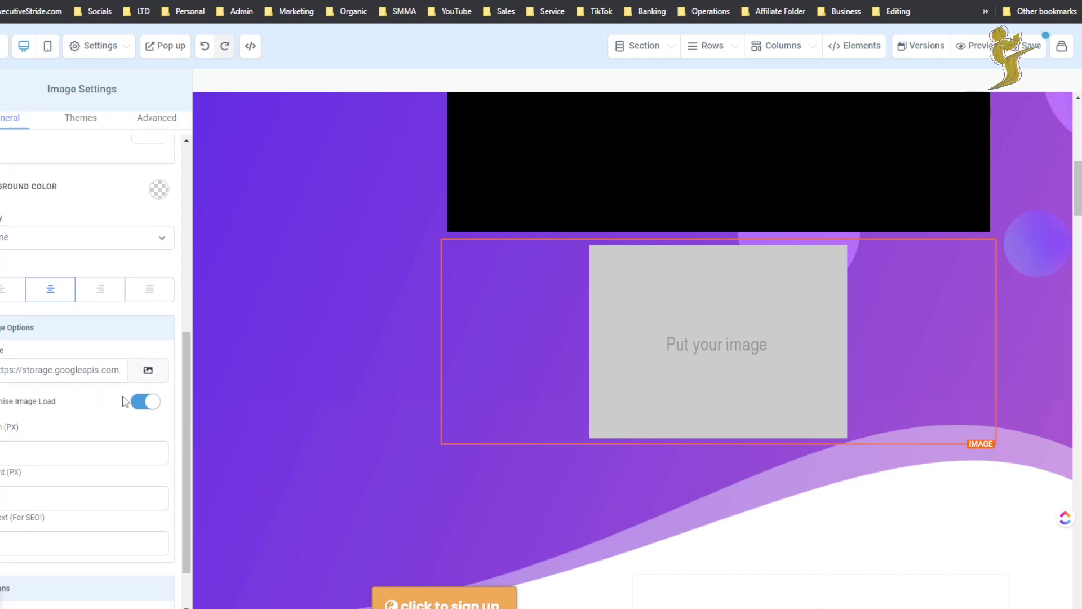
left_click(44, 445)
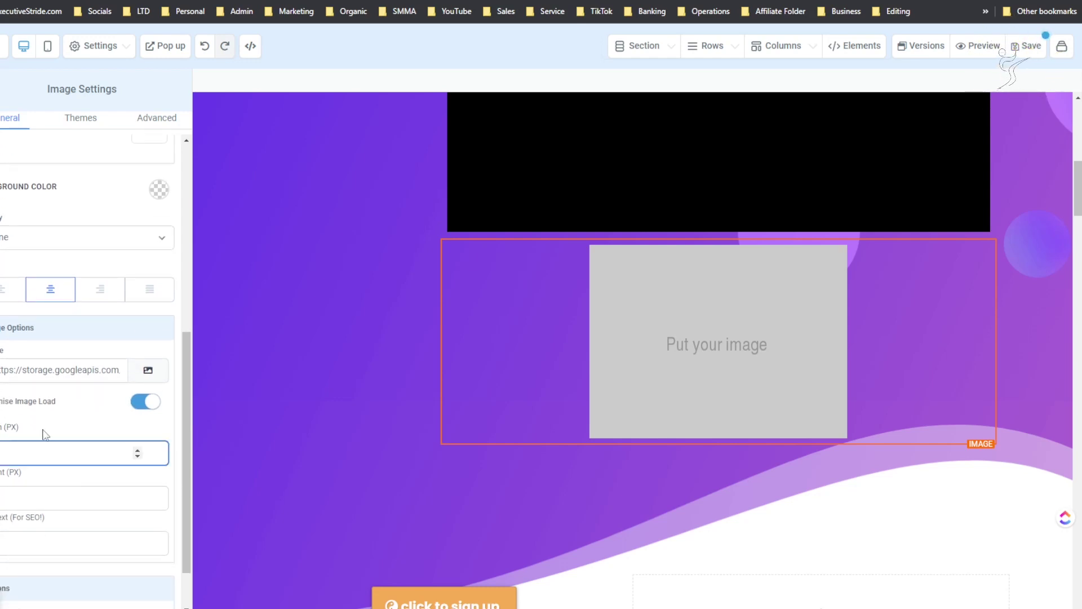
type("300")
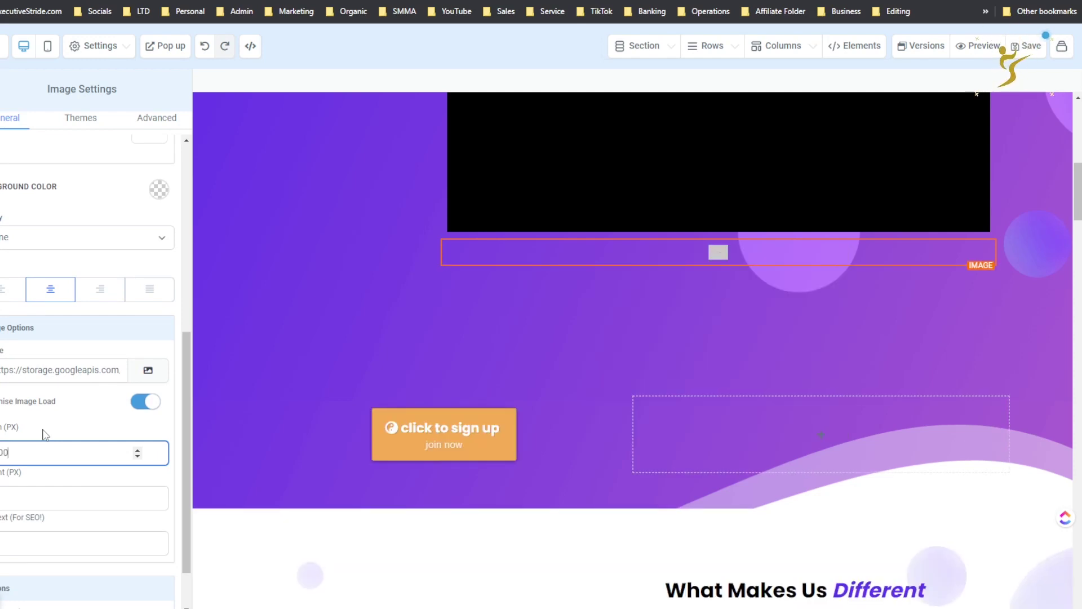
key("Tab")
type("500")
- Examine the image's alt text field for SEO and the choices available as image actions
scroll(45, 434, "down", 1)
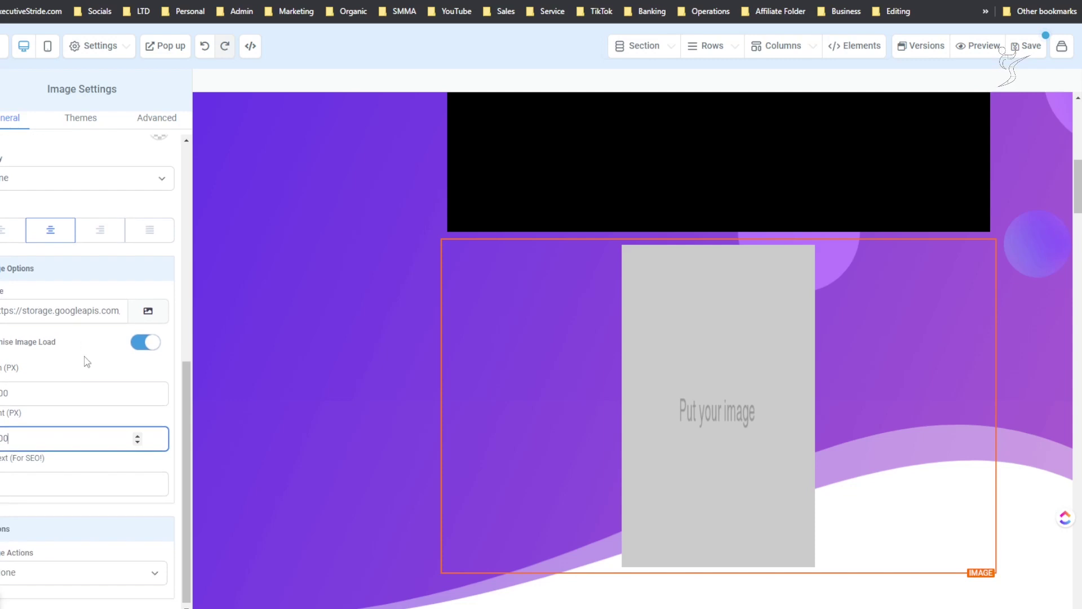
left_click(42, 473)
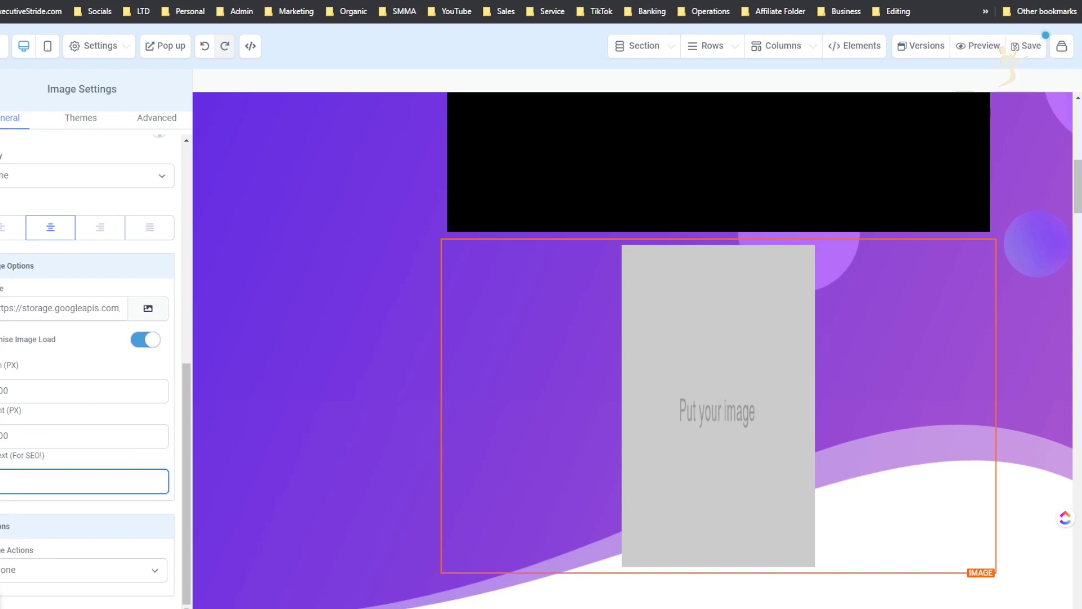
left_click(49, 571)
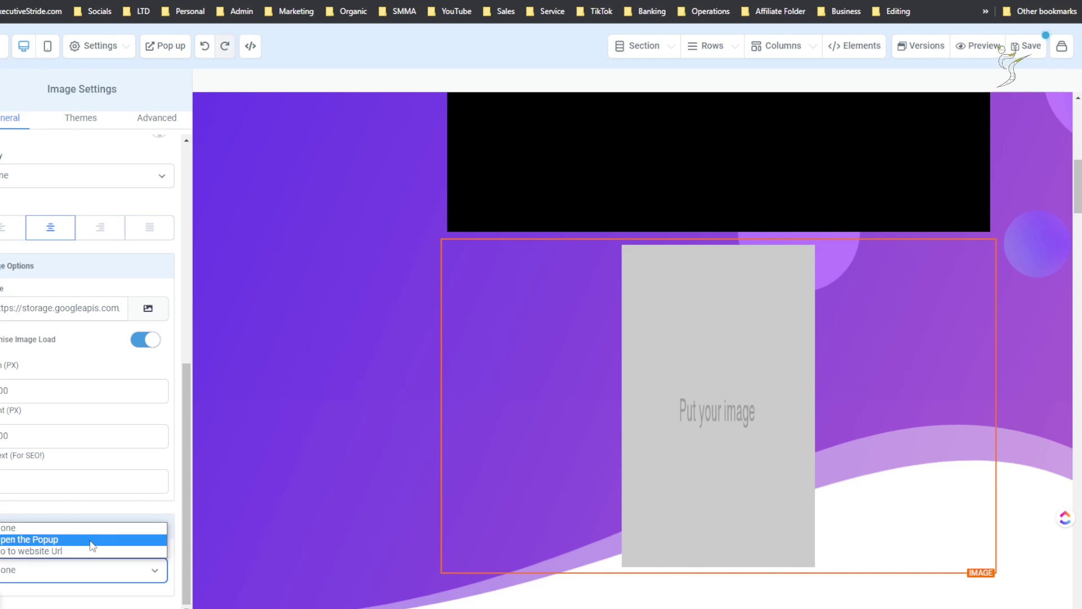
scroll(81, 542, "up", 5)
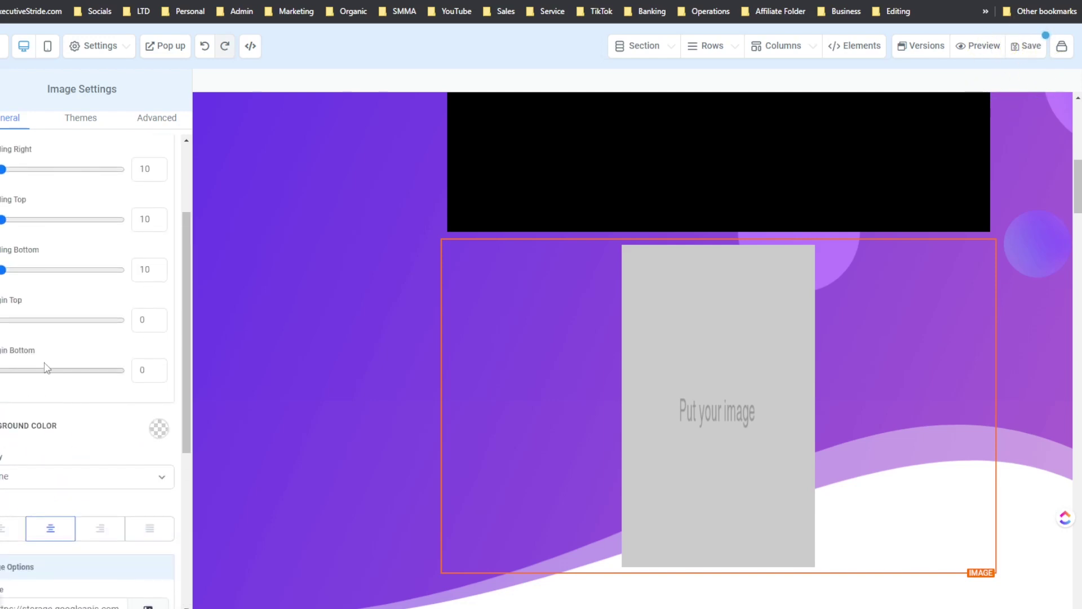
- Set the placeholder image's bottom margin to 35, top margin to 39 and bottom padding to 43
left_click_drag(8, 370, 34, 370)
scroll(34, 374, "up", 2)
left_click_drag(3, 452, 43, 451)
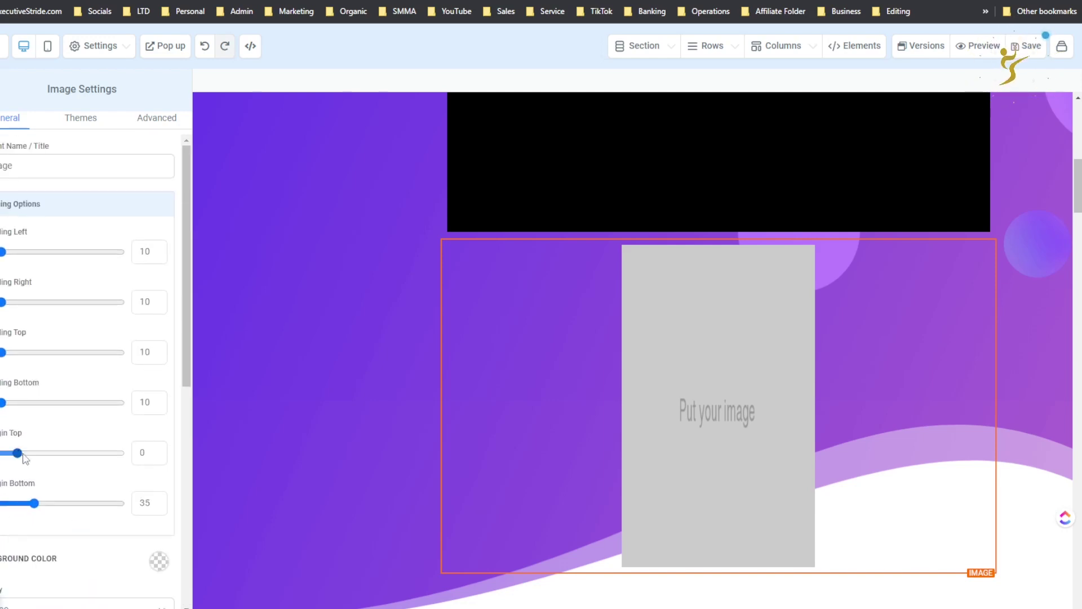
left_click_drag(3, 403, 43, 404)
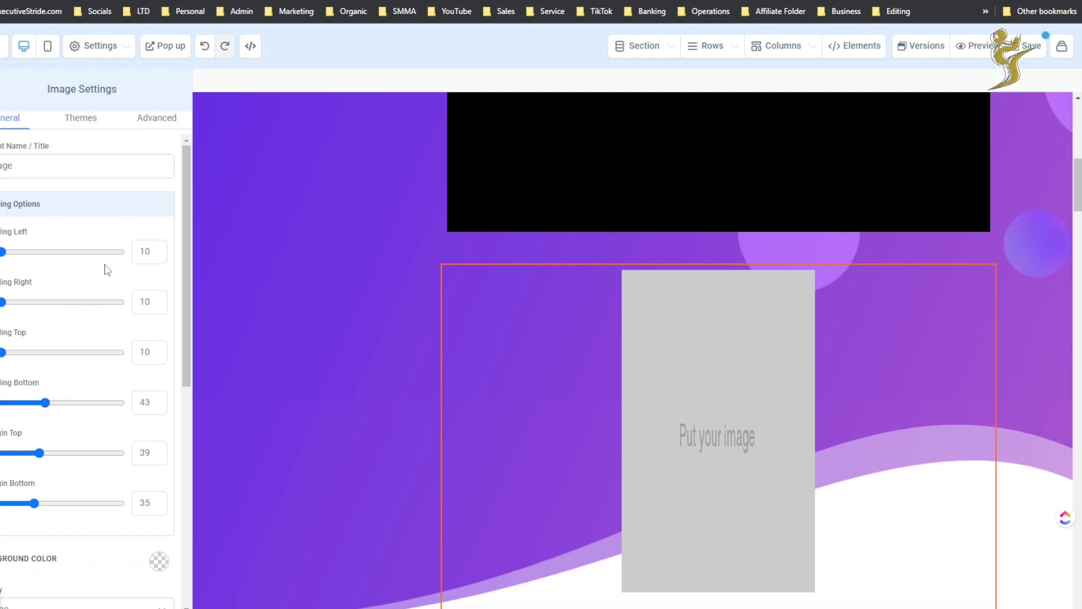
- Try several image themes on the placeholder, ending with the one that has rounded corners and a shadow
left_click(63, 120)
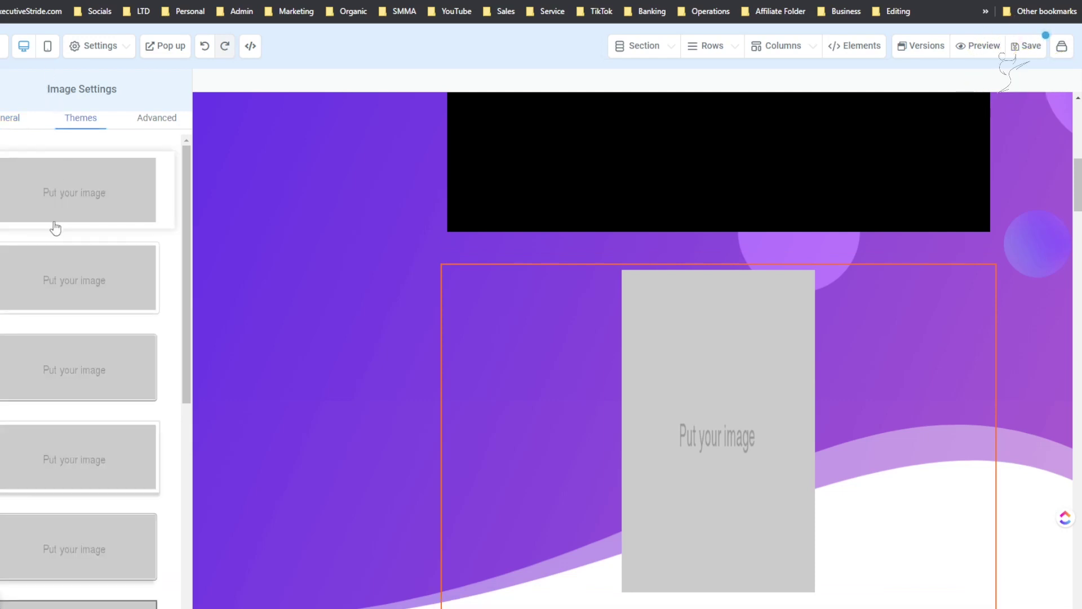
left_click(55, 360)
scroll(54, 378, "down", 1)
scroll(54, 378, "down", 1)
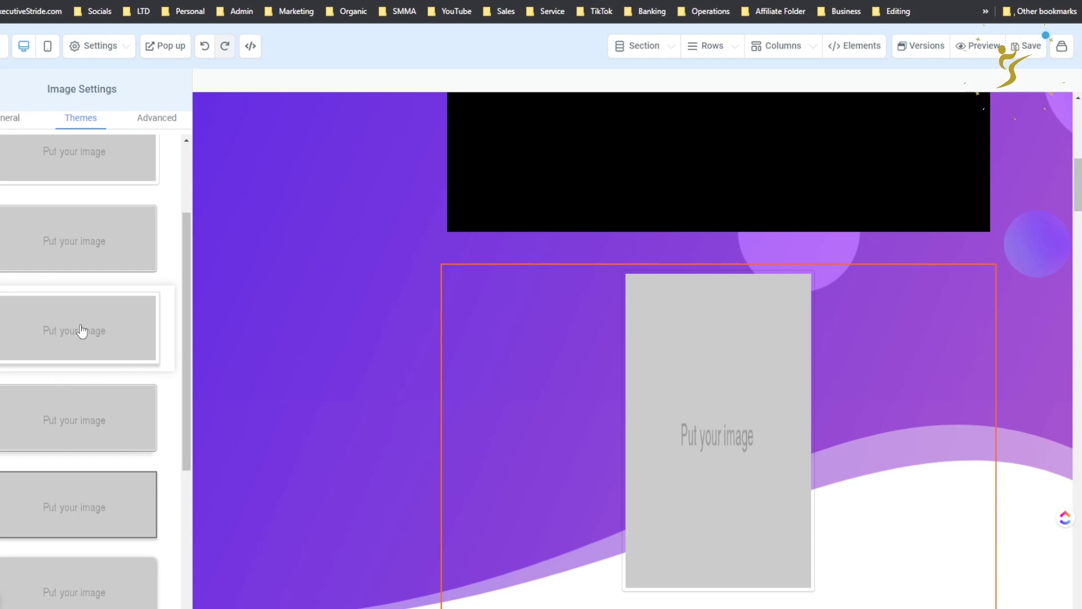
left_click(53, 450)
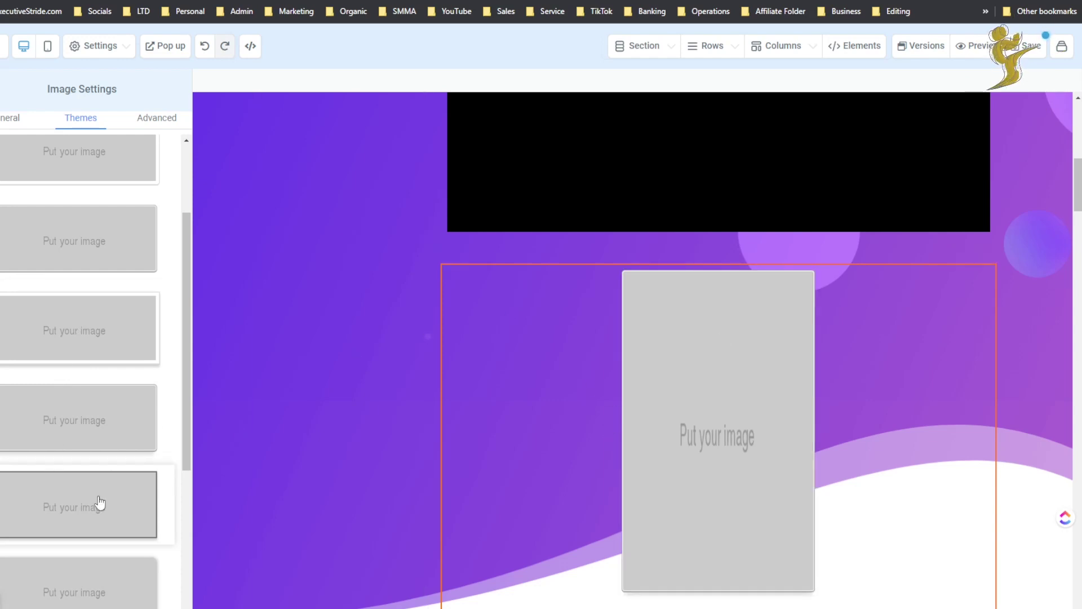
scroll(106, 543, "down", 2)
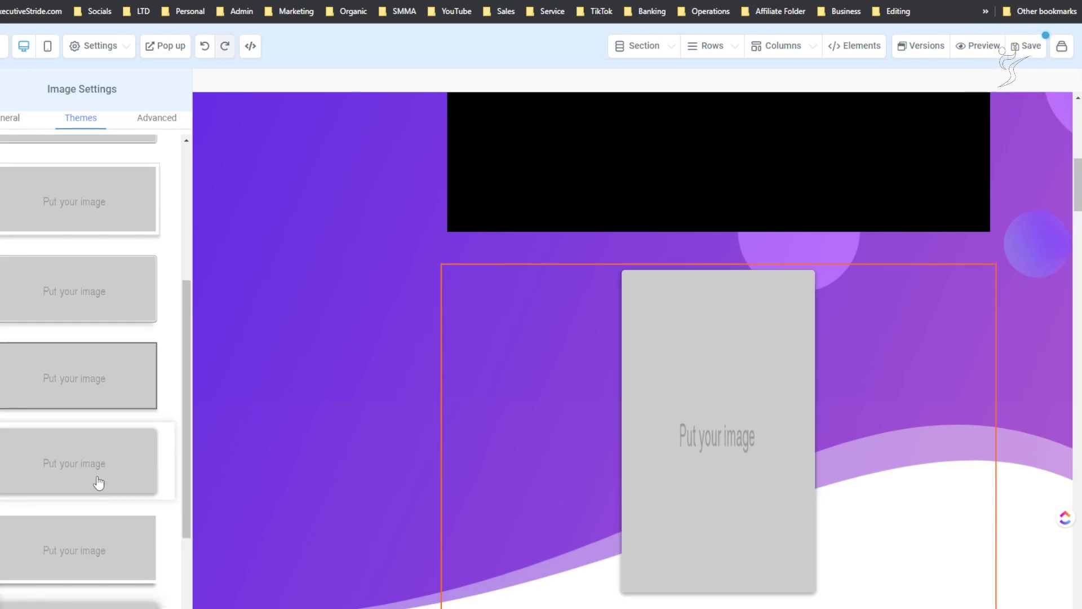
- Set the placeholder image's radius to Circle and its border to White Thumbnail Border
left_click(156, 118)
left_click(63, 165)
left_click(68, 207)
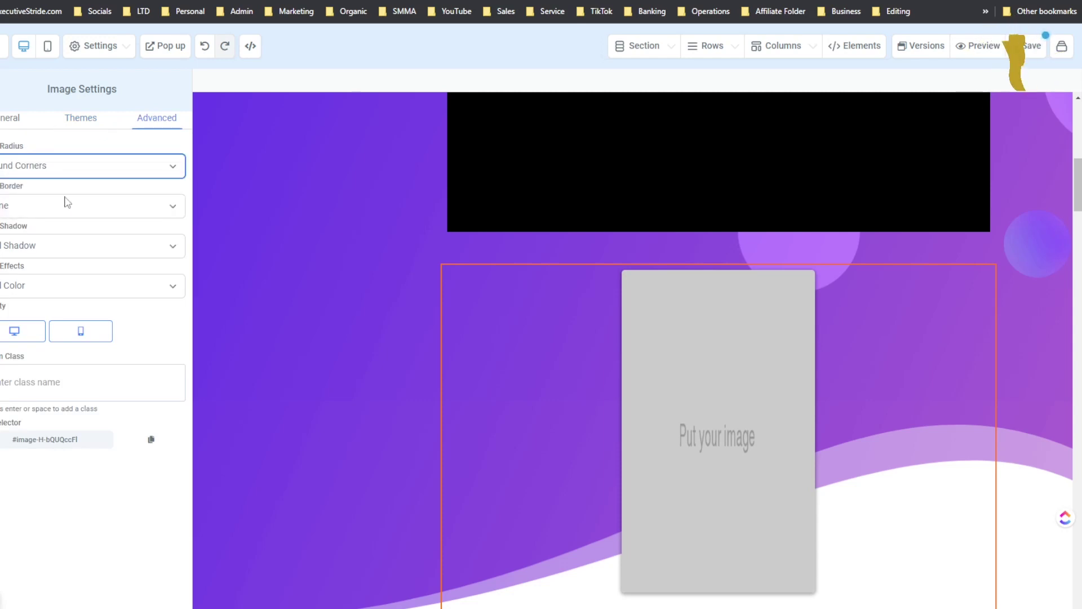
left_click(65, 169)
left_click(57, 197)
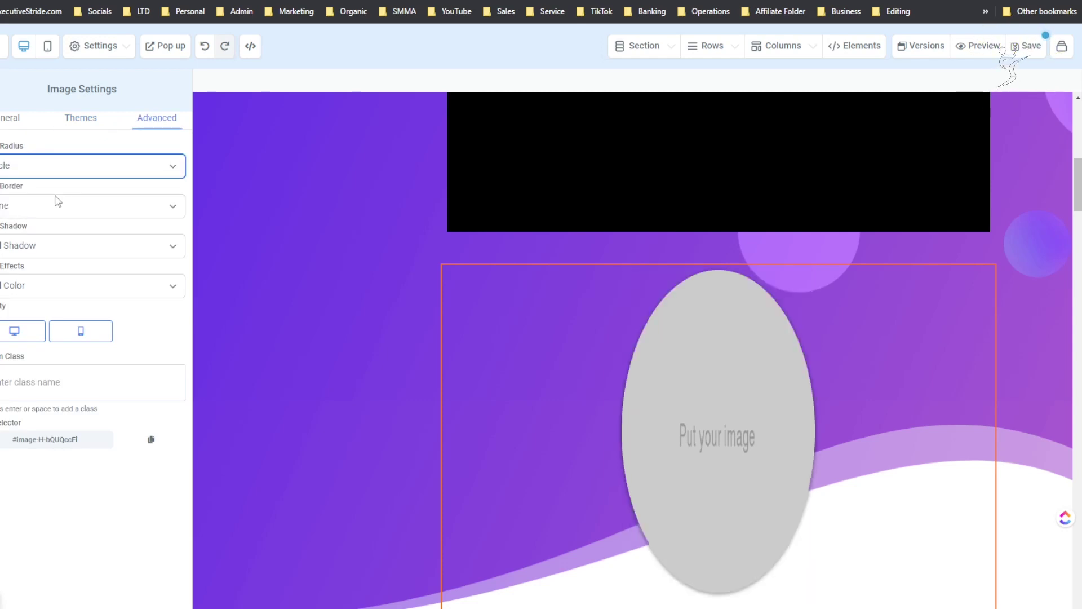
left_click(23, 216)
left_click(34, 235)
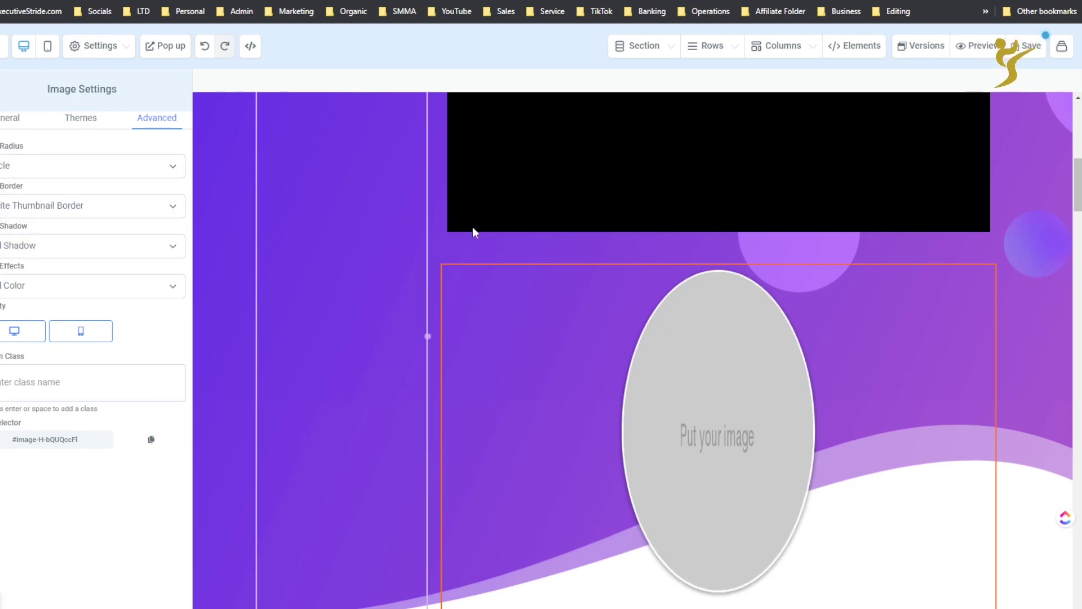
- Add a Custom JS/HTML element directly below the circular placeholder image
scroll(741, 218, "down", 2)
mouse_move(835, 47)
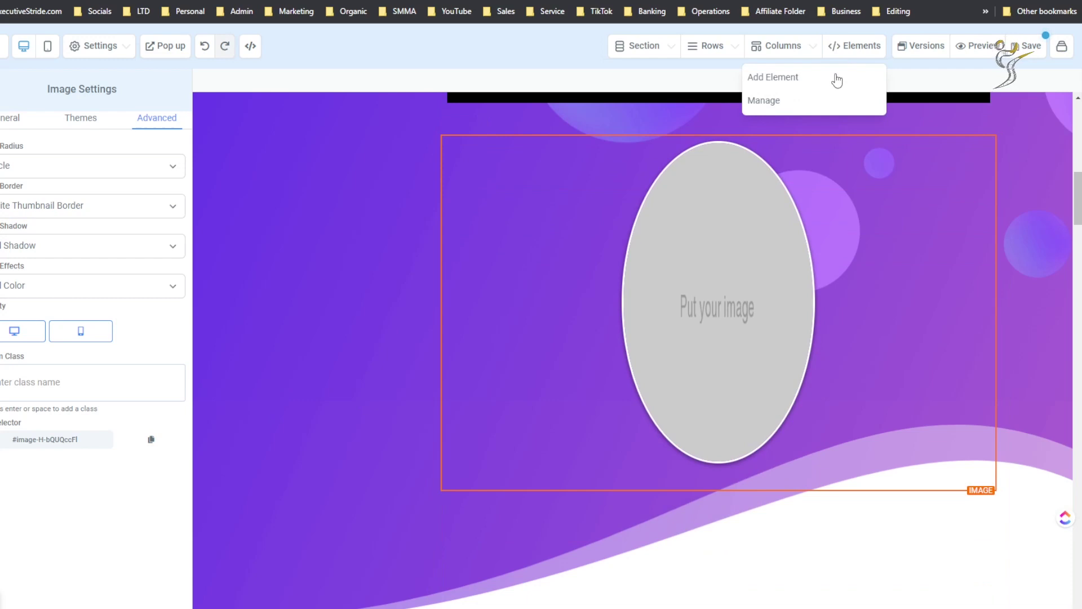
left_click(818, 102)
left_click(862, 71)
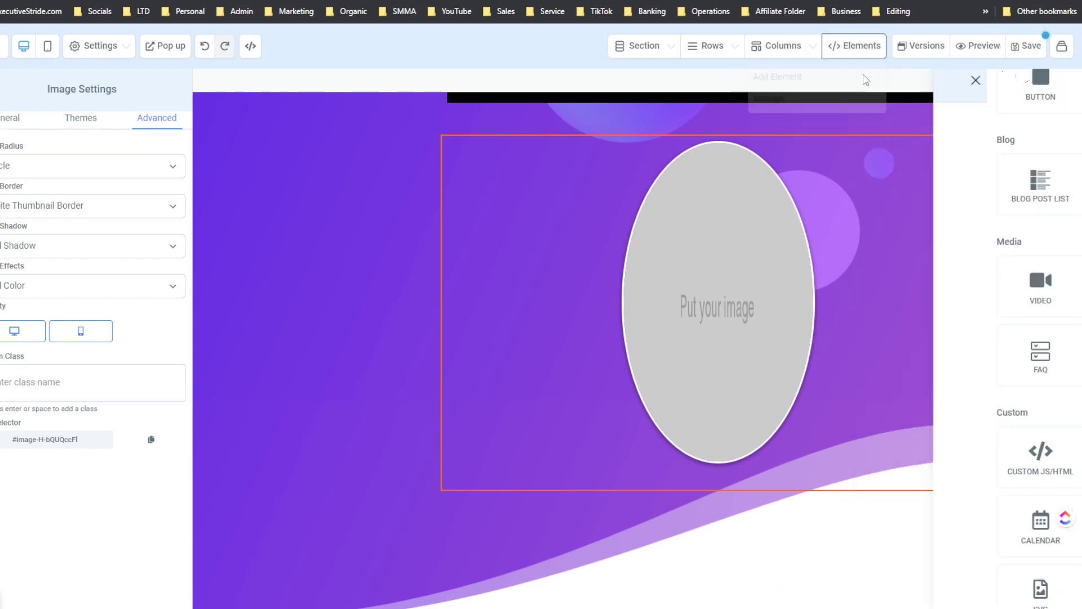
scroll(915, 285, "down", 3)
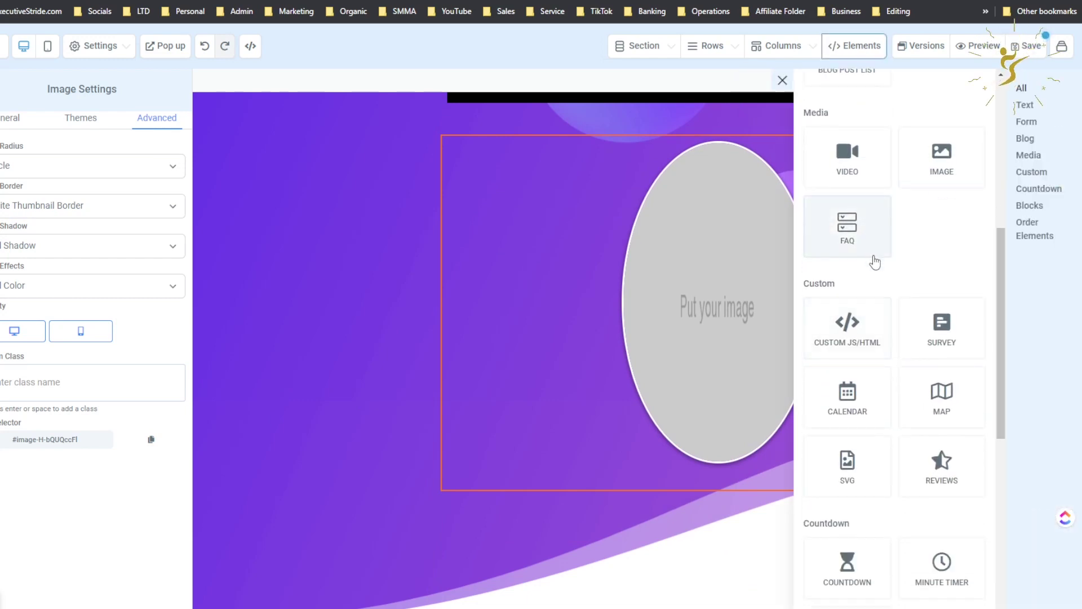
scroll(876, 261, "down", 1)
left_click(842, 265)
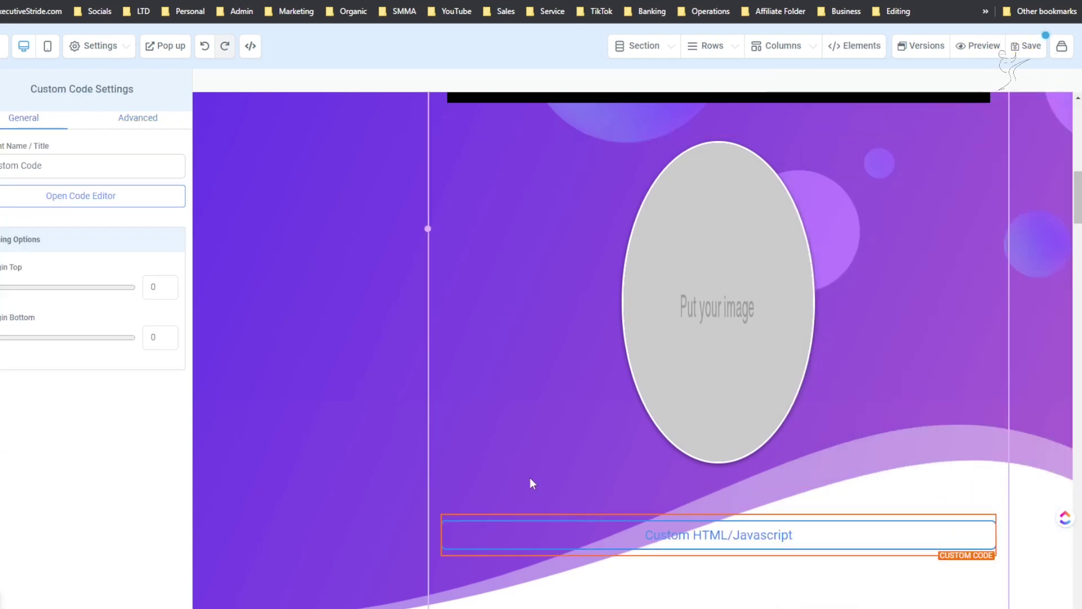
- View the custom JavaScript/HTML code editor of the new element and close it without entering code
left_click(62, 203)
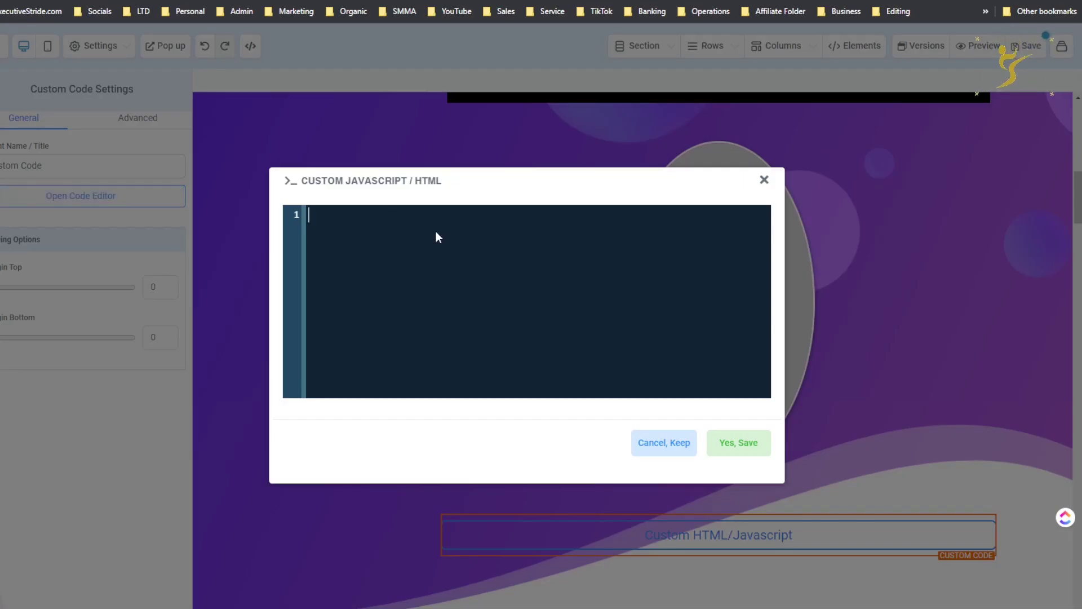
left_click(764, 180)
scroll(733, 366, "down", 3)
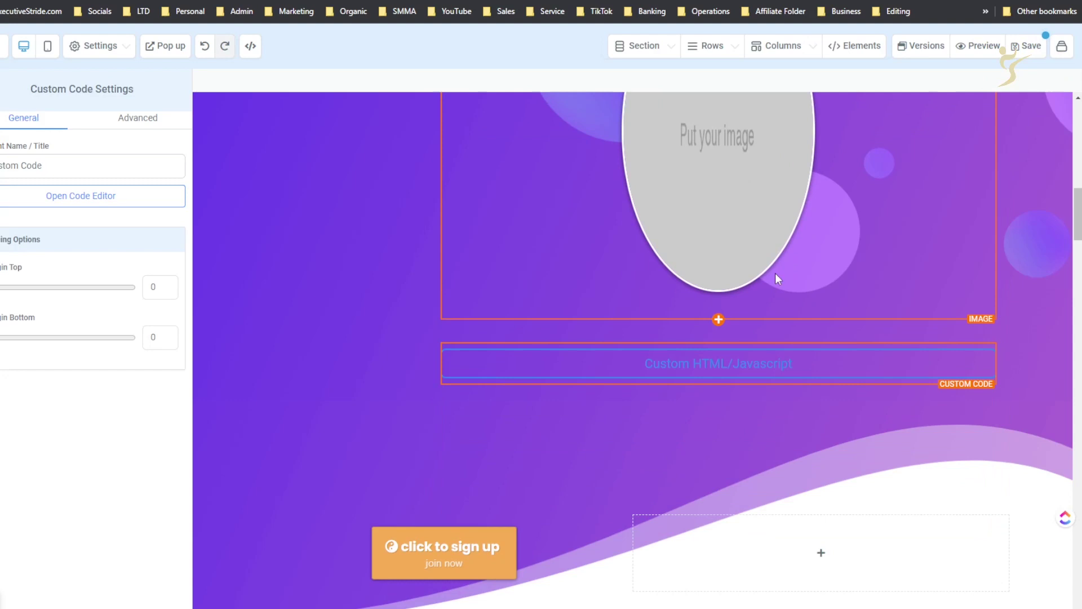
- View the elements that can be inserted below the custom code element and below the navigation menu
left_click(718, 385)
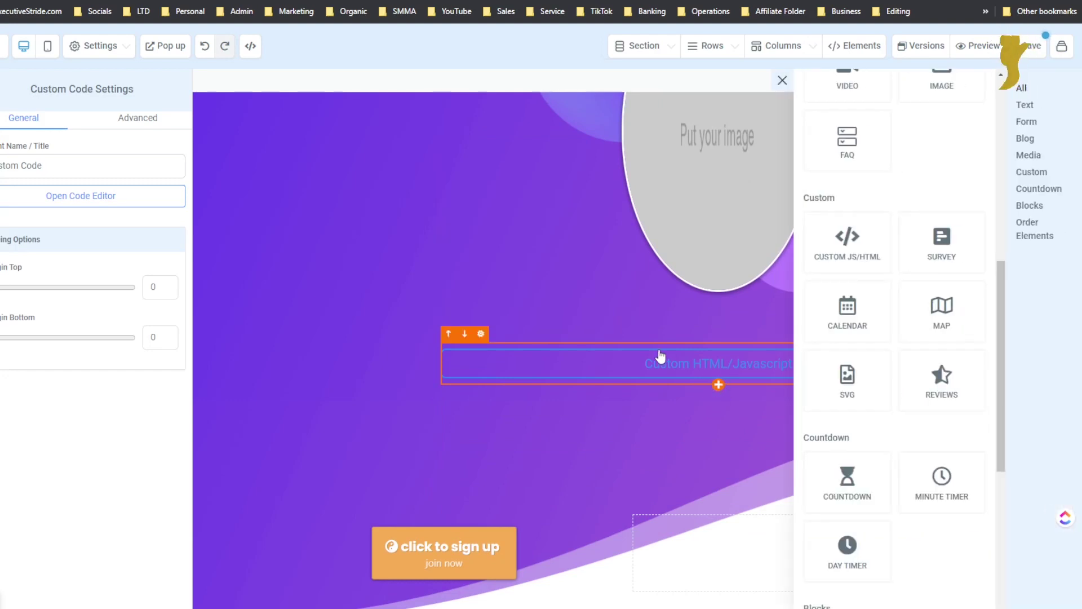
scroll(662, 356, "up", 8)
left_click(782, 80)
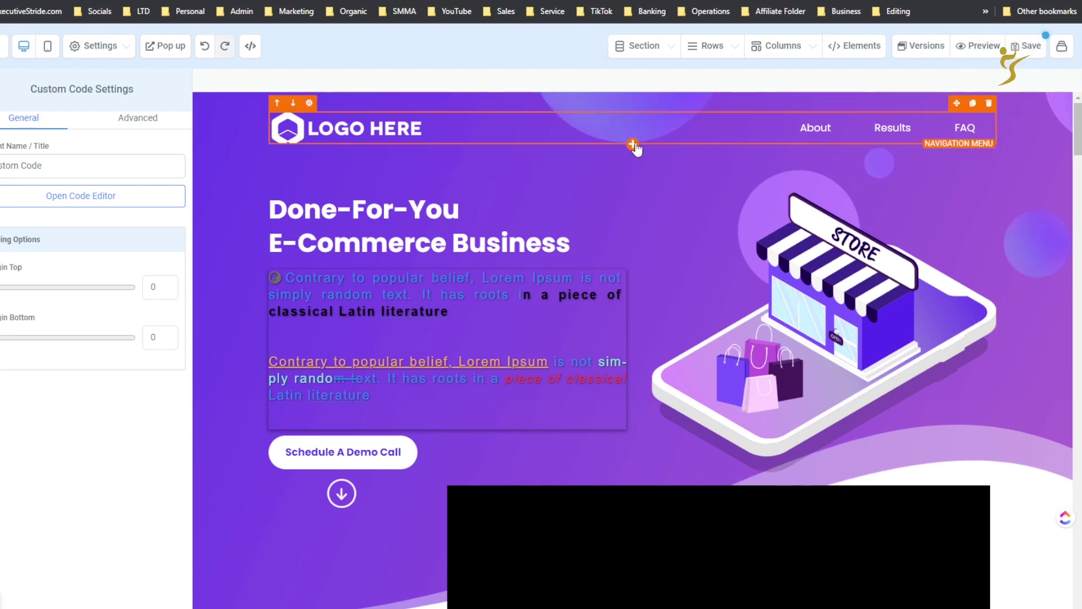
left_click(633, 145)
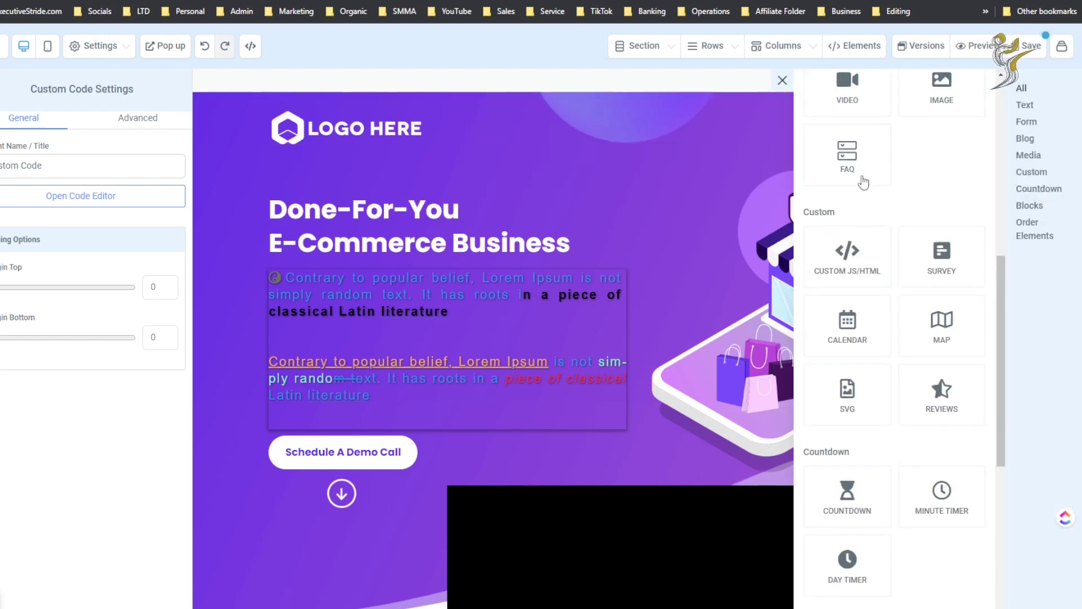
left_click(586, 169)
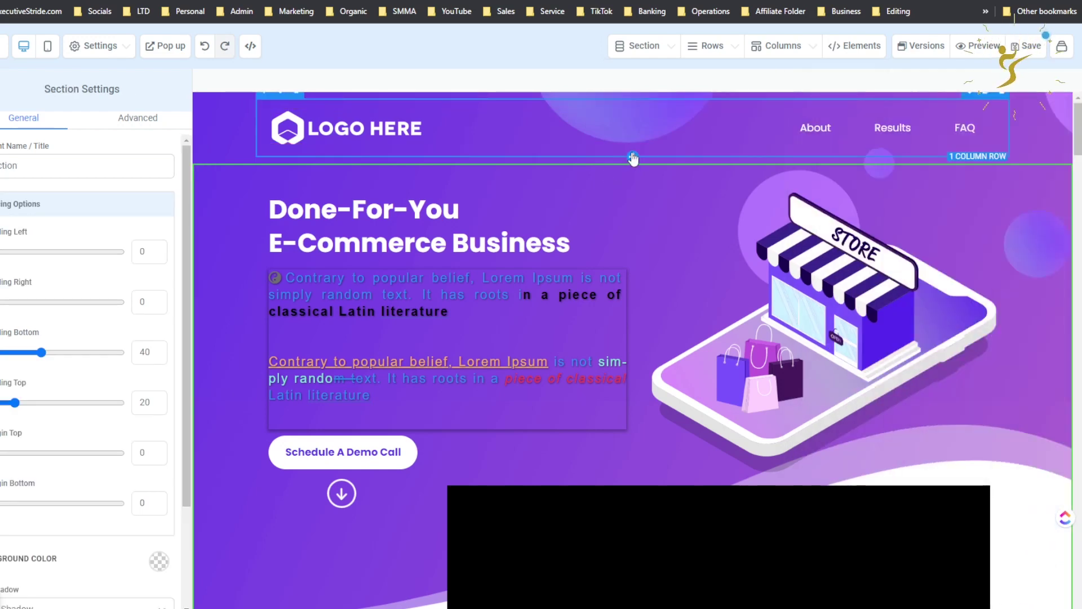
- View the column layouts offered for adding a row below the navigation menu's row
left_click(633, 157)
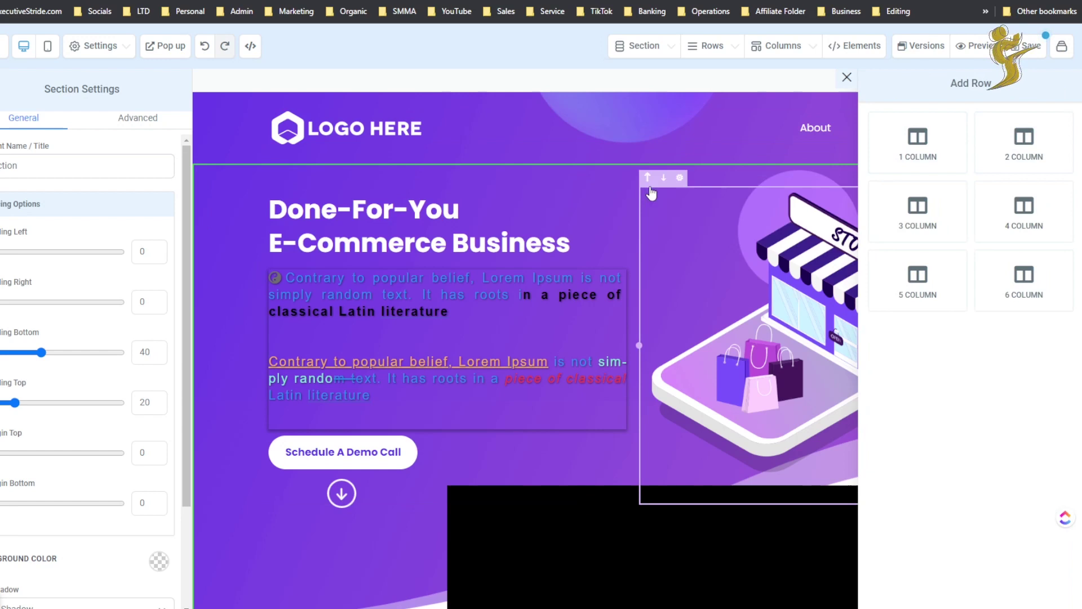
scroll(645, 194, "down", 6)
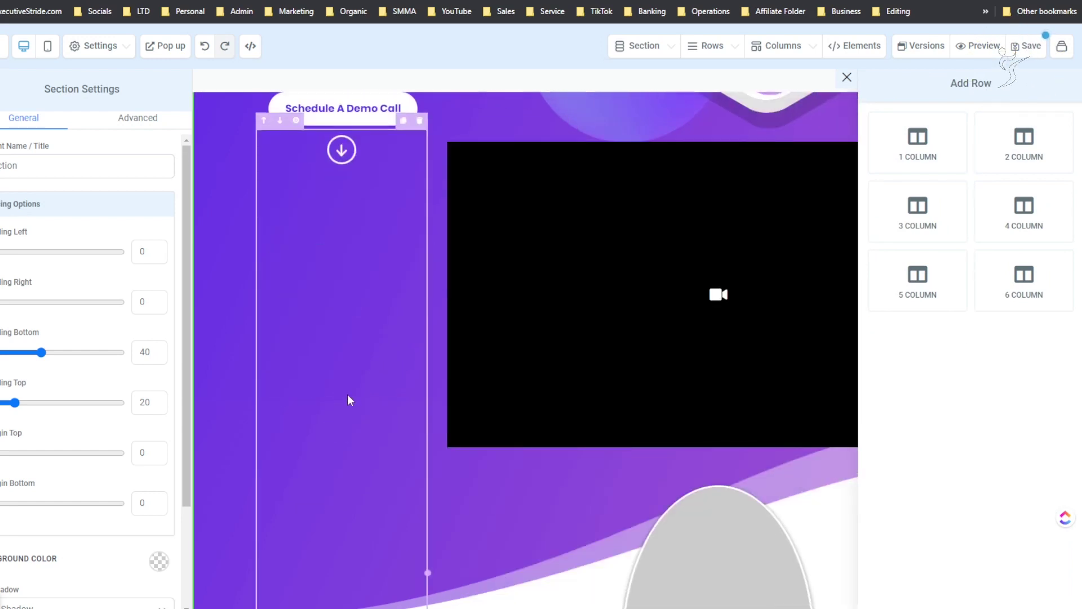
left_click(249, 454)
- View the width layouts offered for adding a section below the hero section
scroll(282, 442, "down", 10)
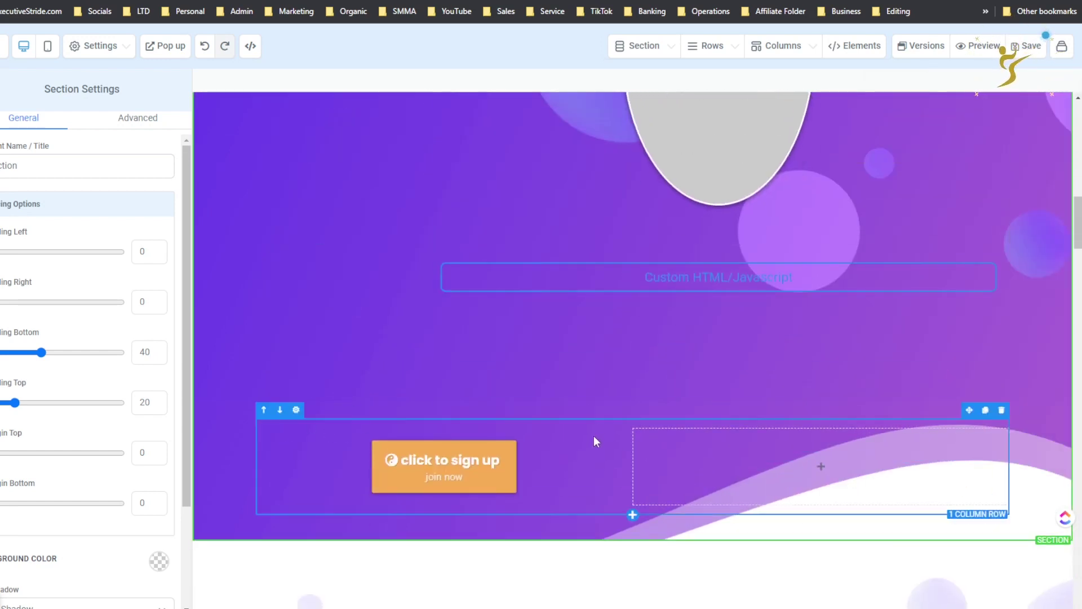
scroll(595, 440, "down", 2)
left_click(634, 450)
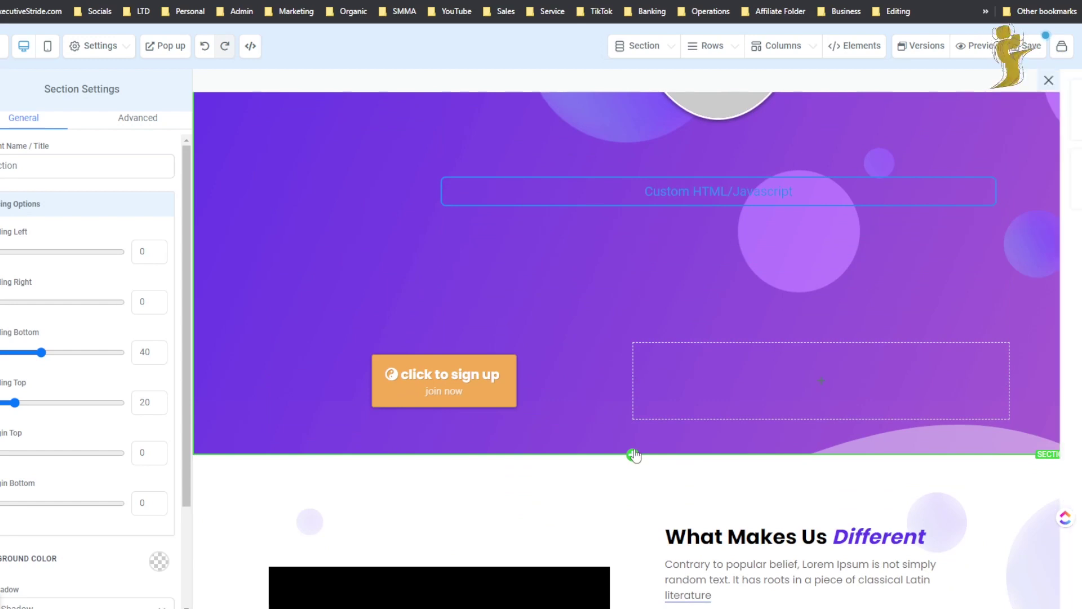
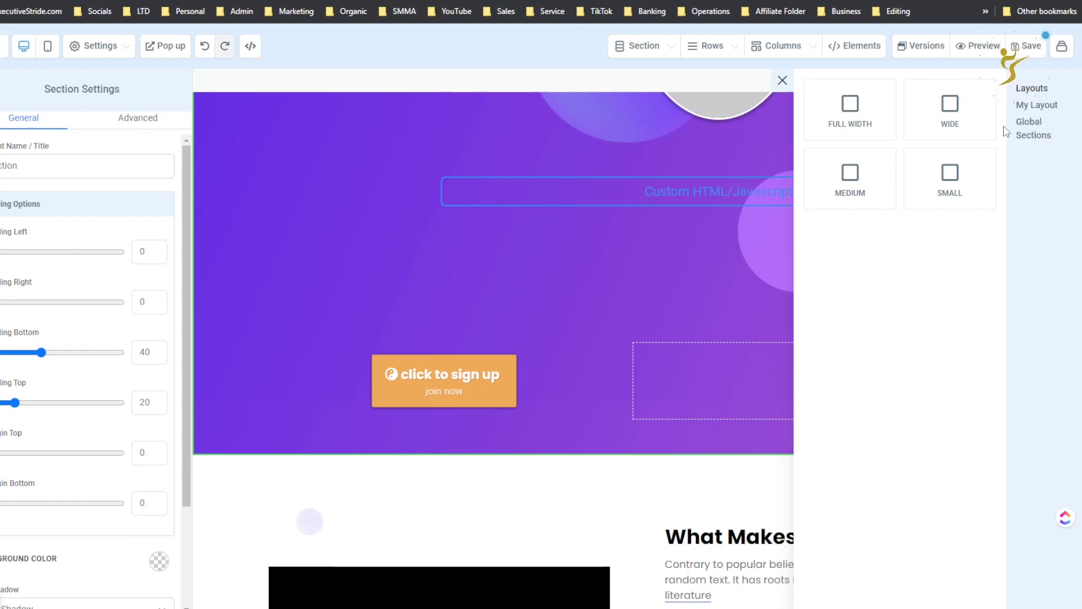
left_click(781, 80)
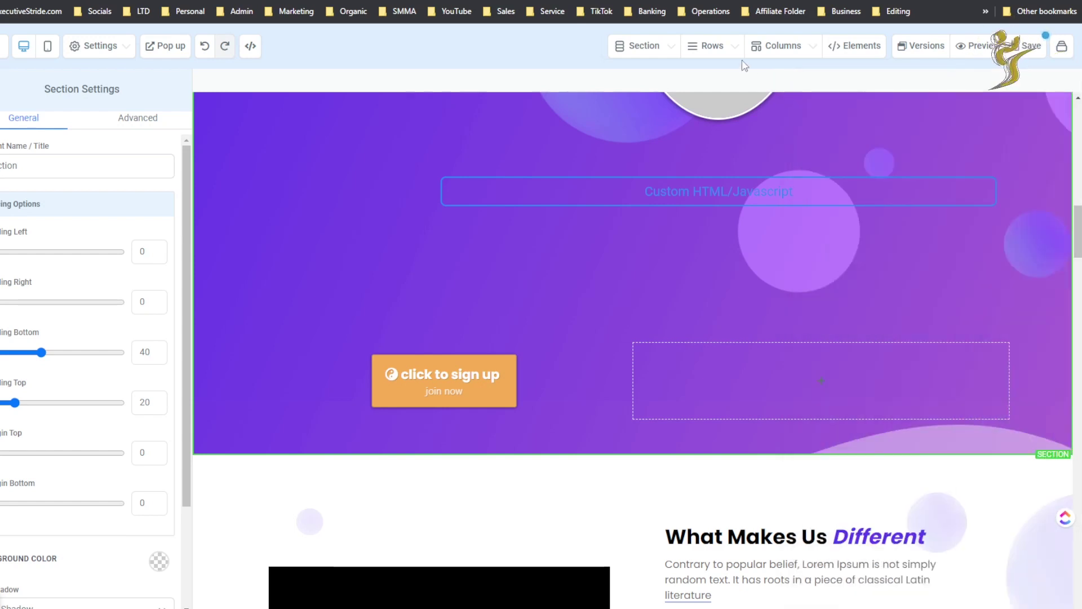
- Look through the element library's media, custom, countdown and block elements without adding any
mouse_move(704, 60)
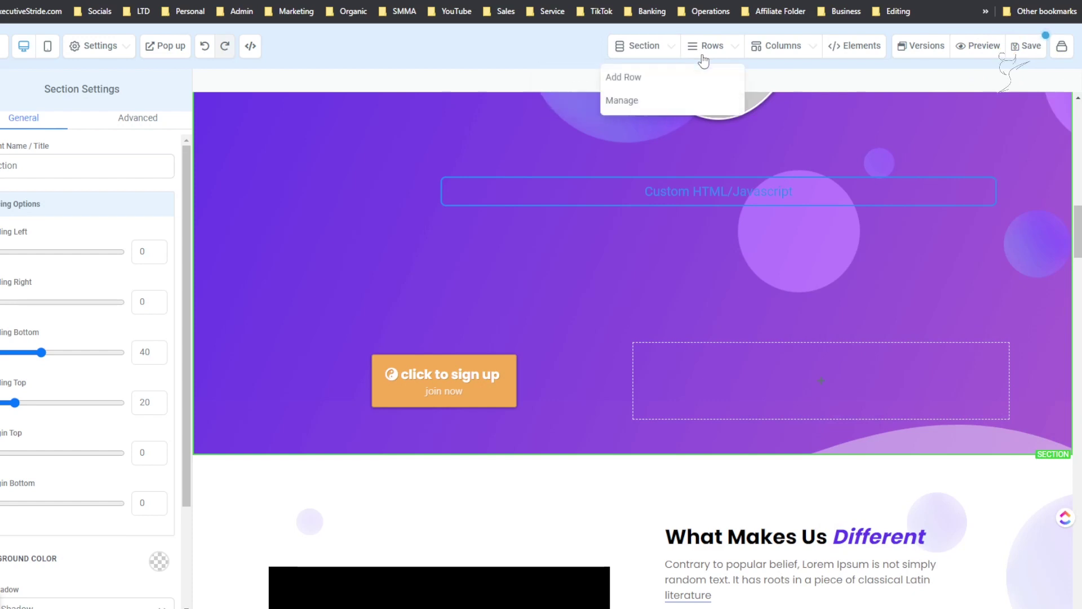
mouse_move(843, 53)
left_click(850, 77)
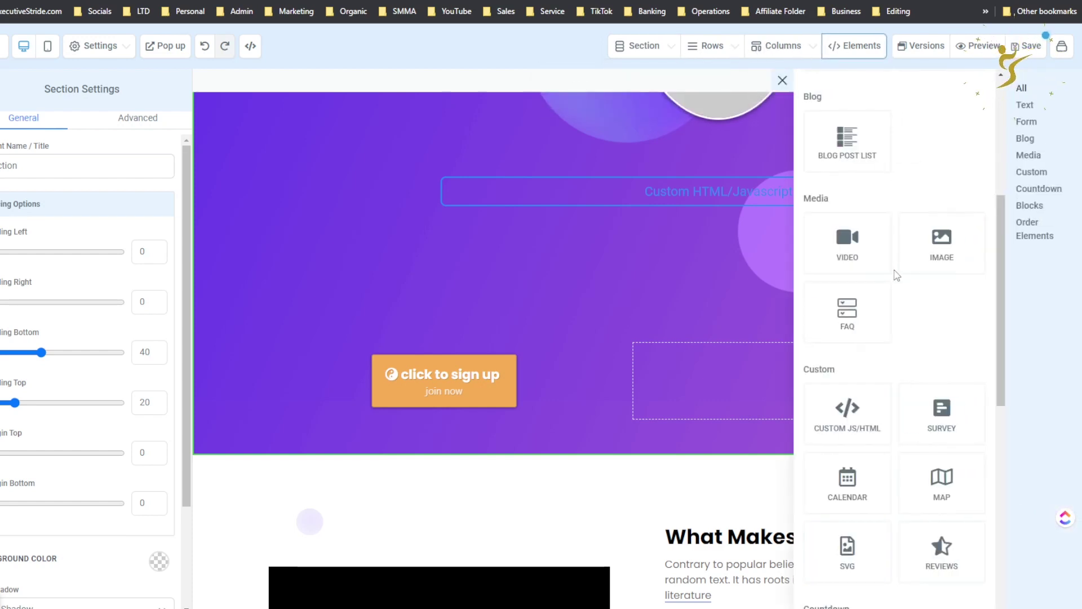
scroll(896, 293, "down", 2)
scroll(897, 325, "down", 2)
left_click(877, 293)
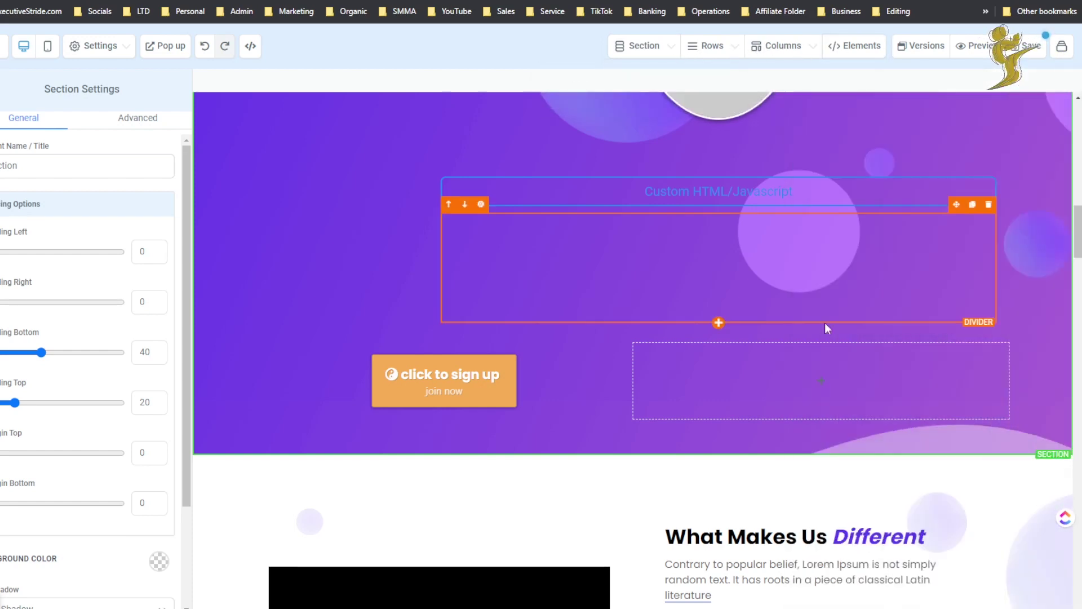
- Add a calendar element to the empty column beside the sign-up button, leaving its calendar unselected
scroll(624, 386, "down", 2)
left_click(805, 254)
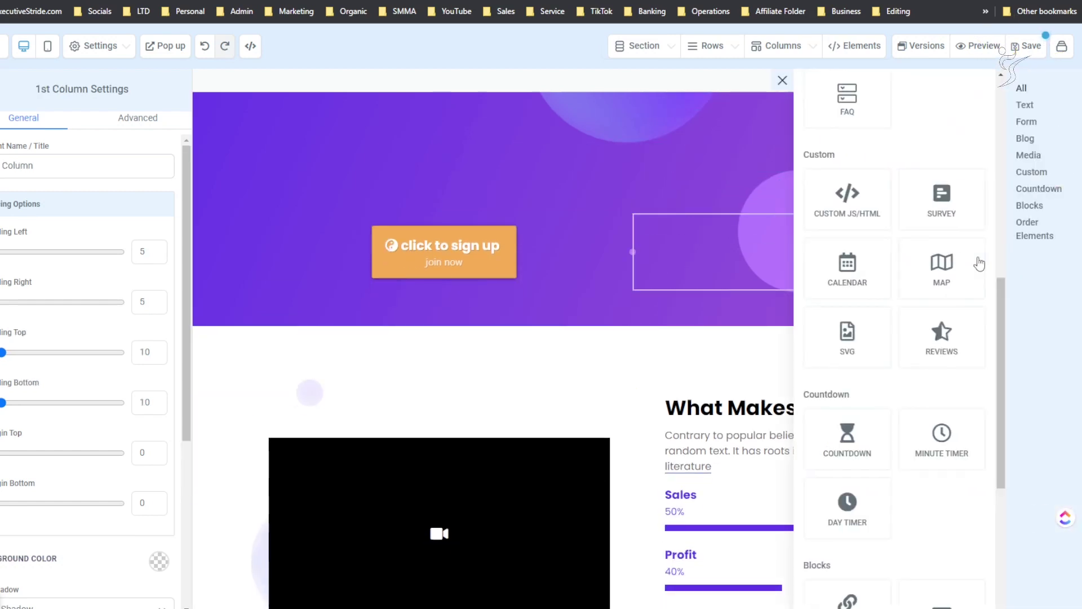
scroll(884, 327, "down", 2)
scroll(872, 322, "up", 2)
scroll(870, 321, "down", 1)
scroll(868, 304, "up", 3)
left_click(857, 178)
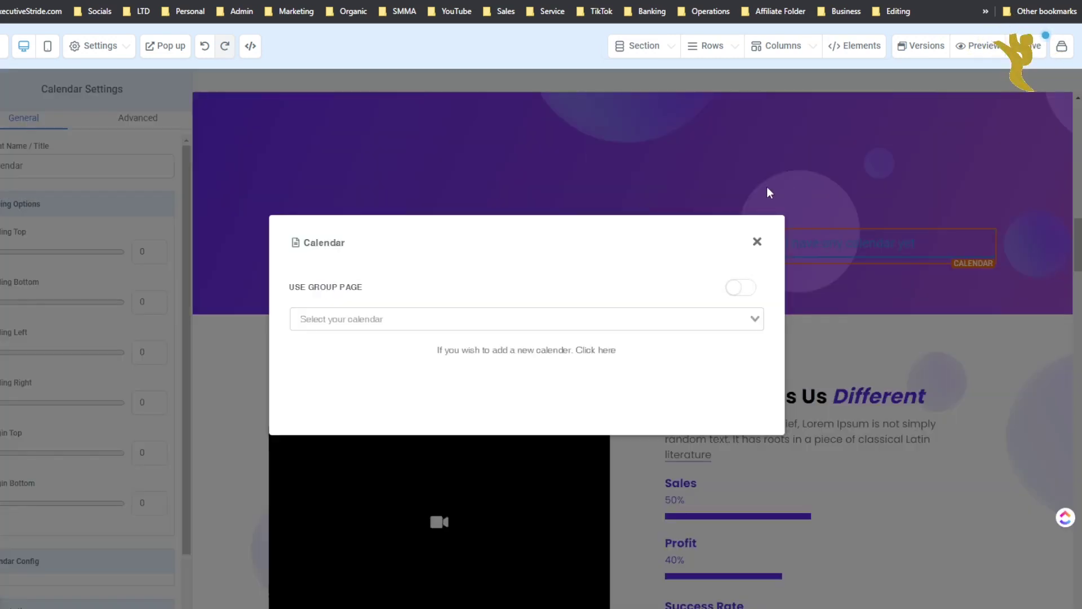
left_click(756, 248)
- Add a map element below the calendar and set its location to Toronto, ON, Canada
left_click(834, 261)
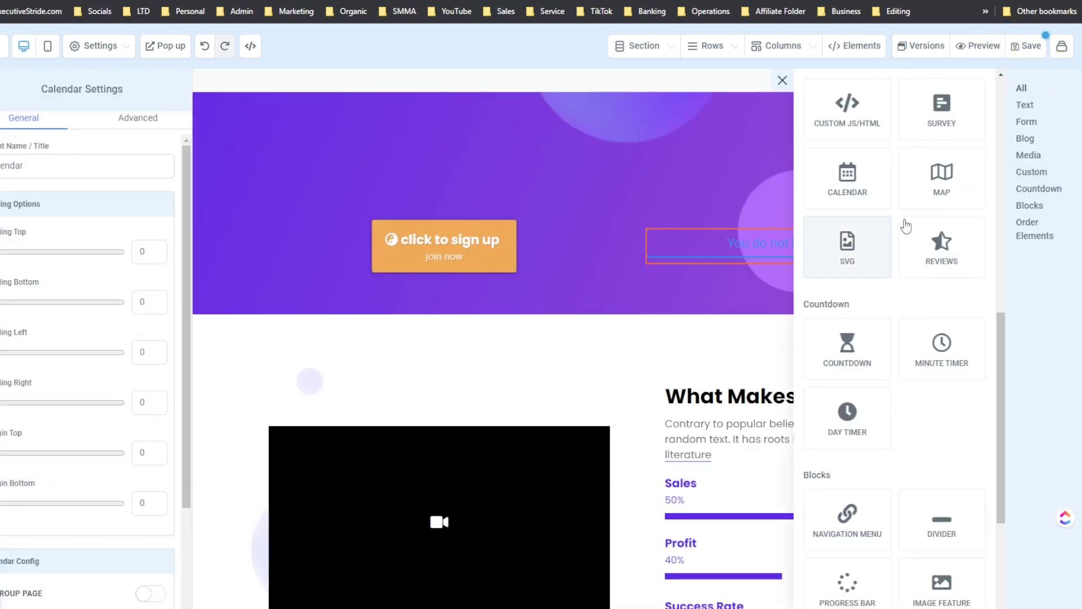
left_click(952, 189)
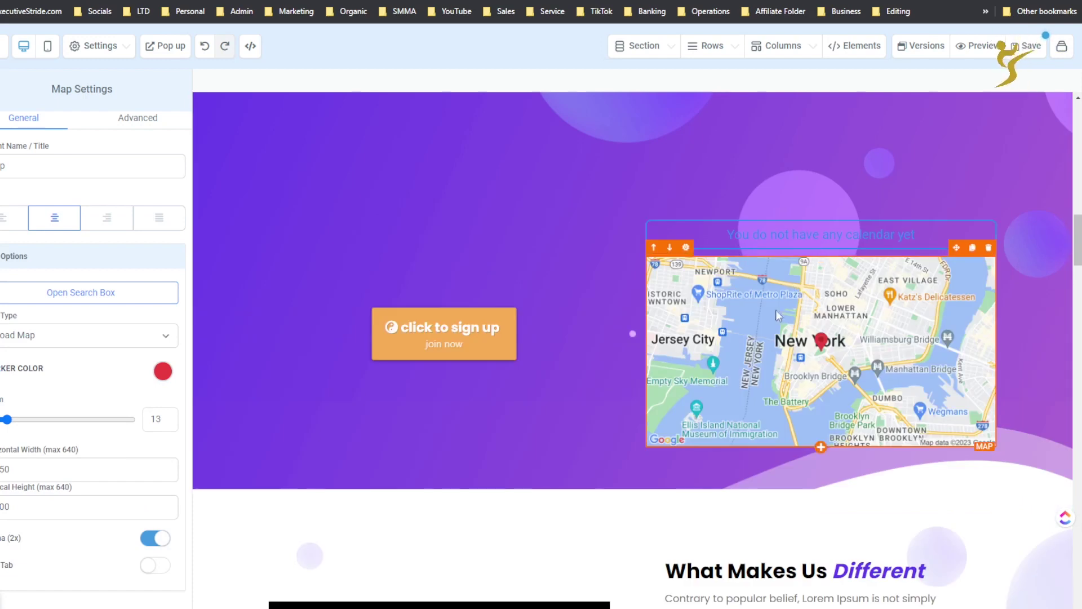
left_click(91, 294)
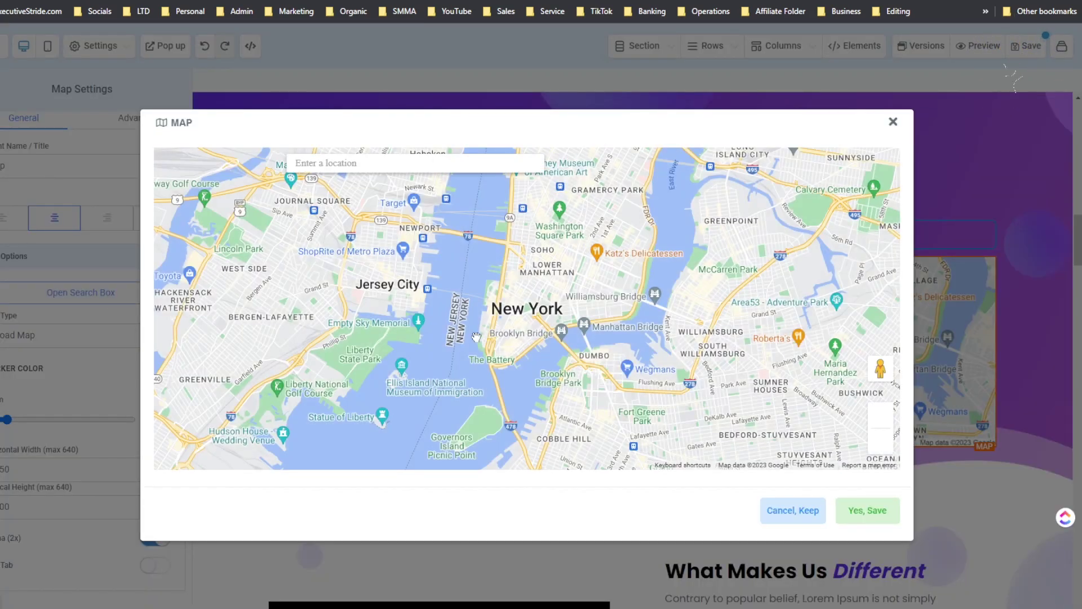
left_click(462, 167)
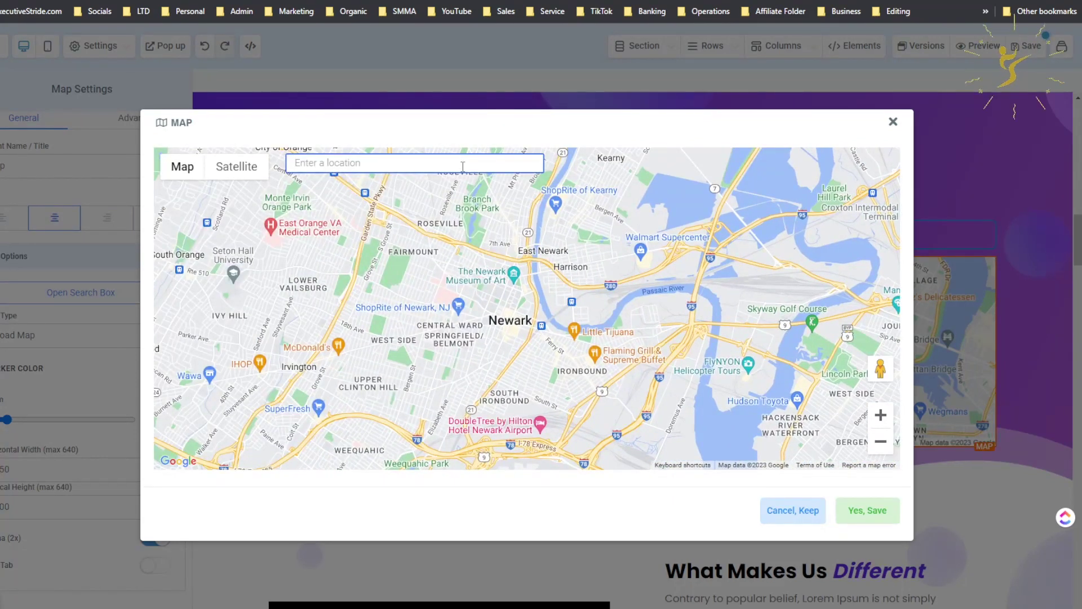
type("TORO")
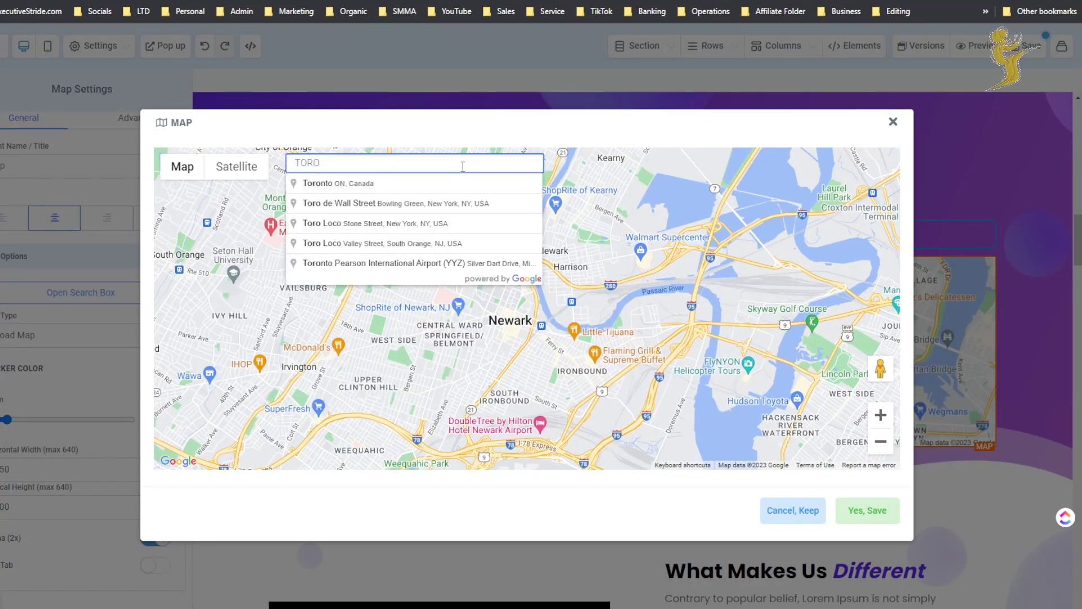
left_click(450, 178)
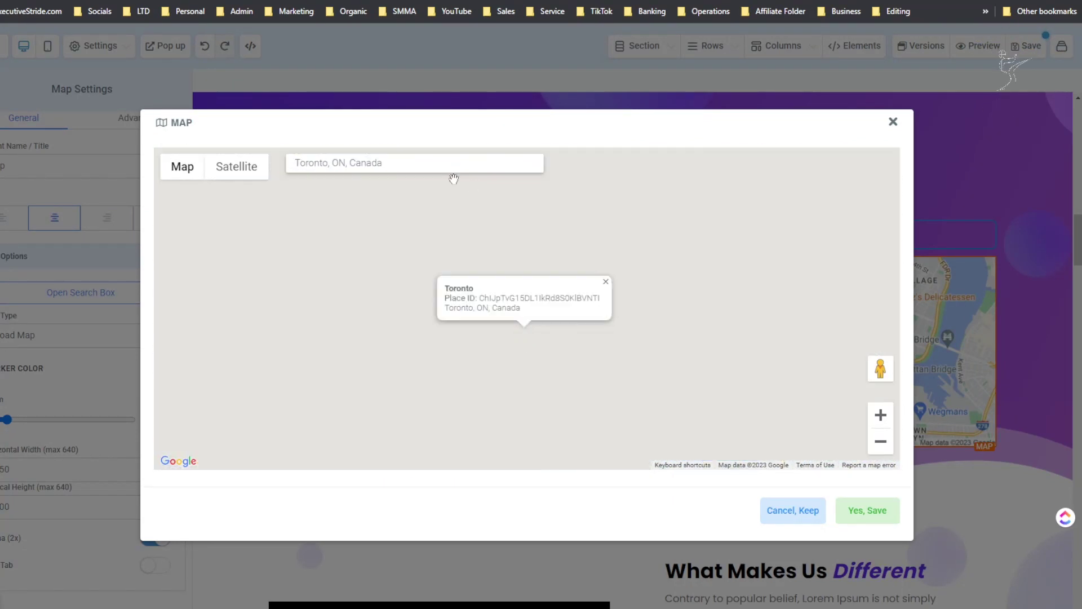
left_click(876, 512)
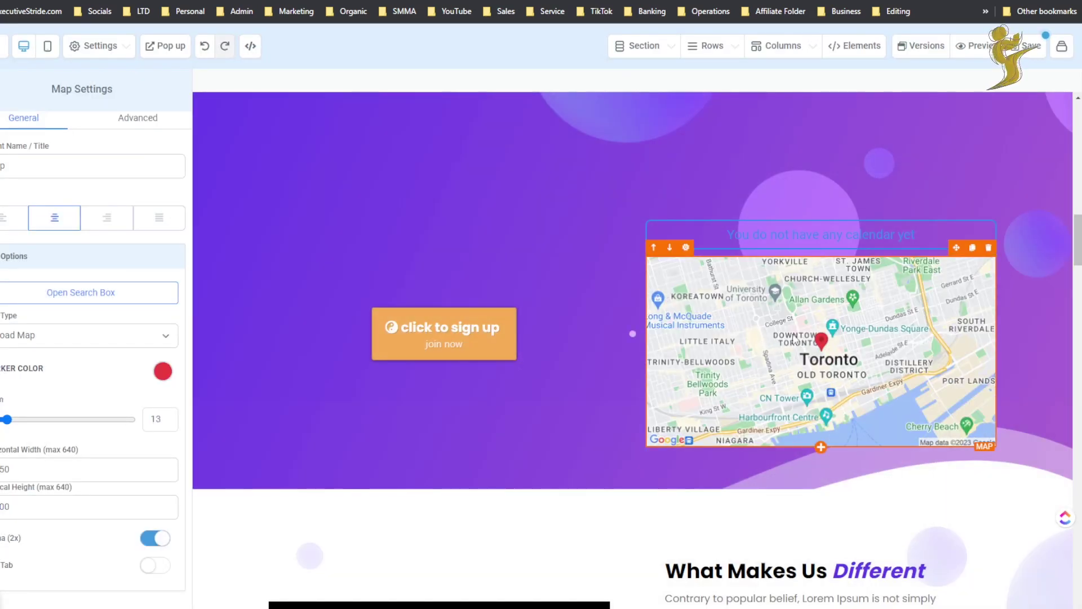
- Try the Terrain and Satellite map types, ending with the map's type set to Hybrid
left_click(34, 336)
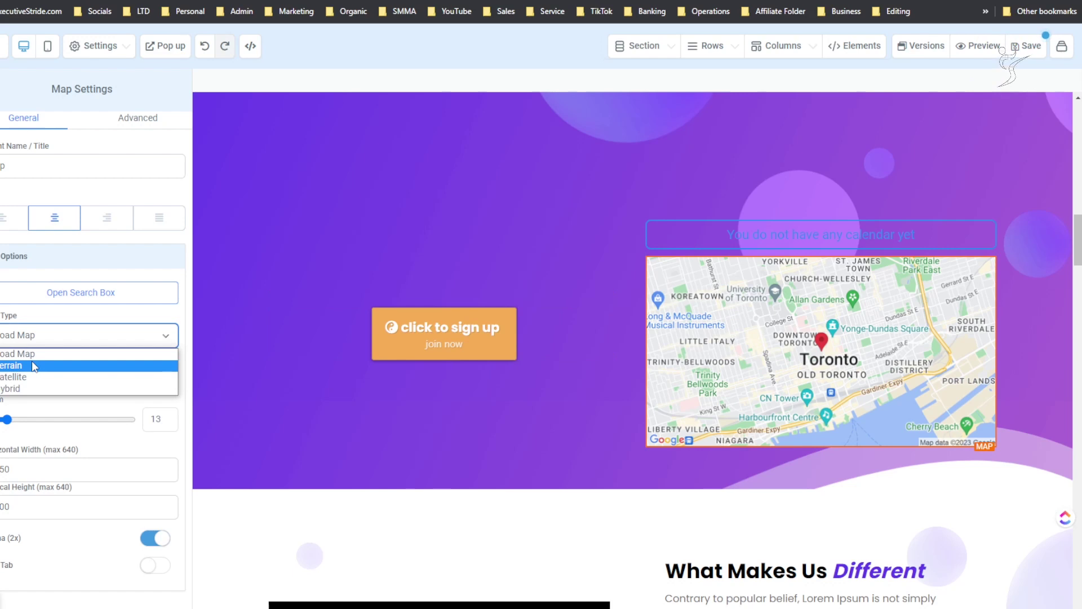
left_click(32, 364)
left_click(31, 335)
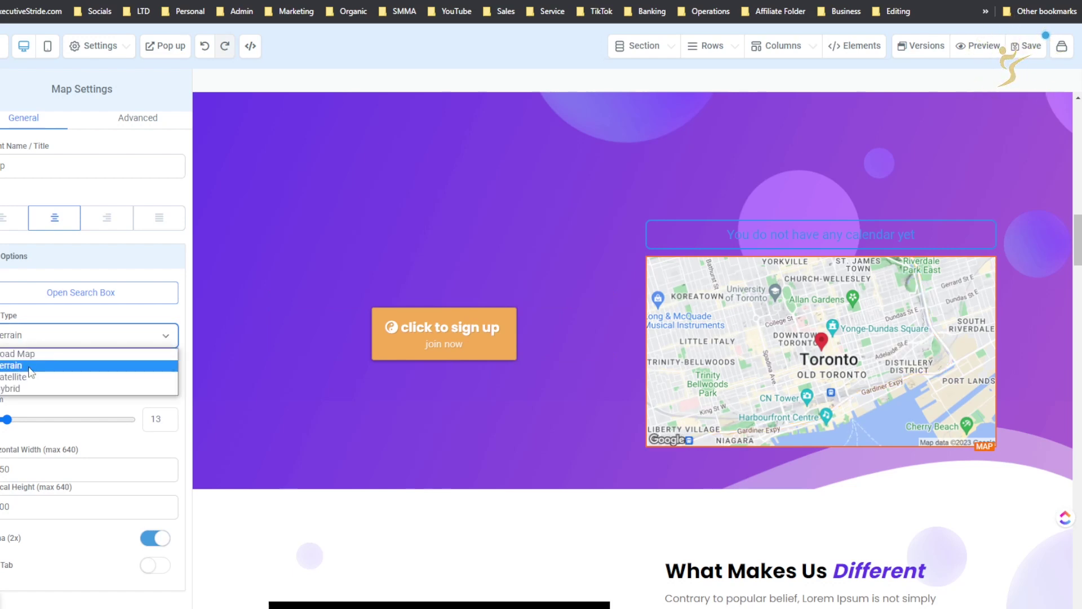
left_click(30, 376)
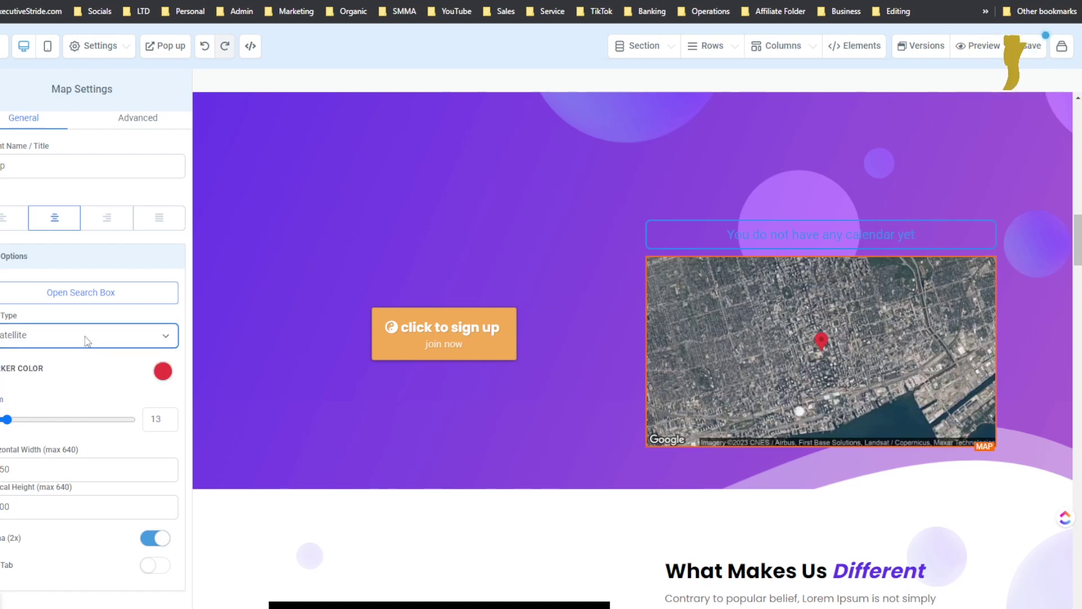
left_click(87, 341)
left_click(67, 389)
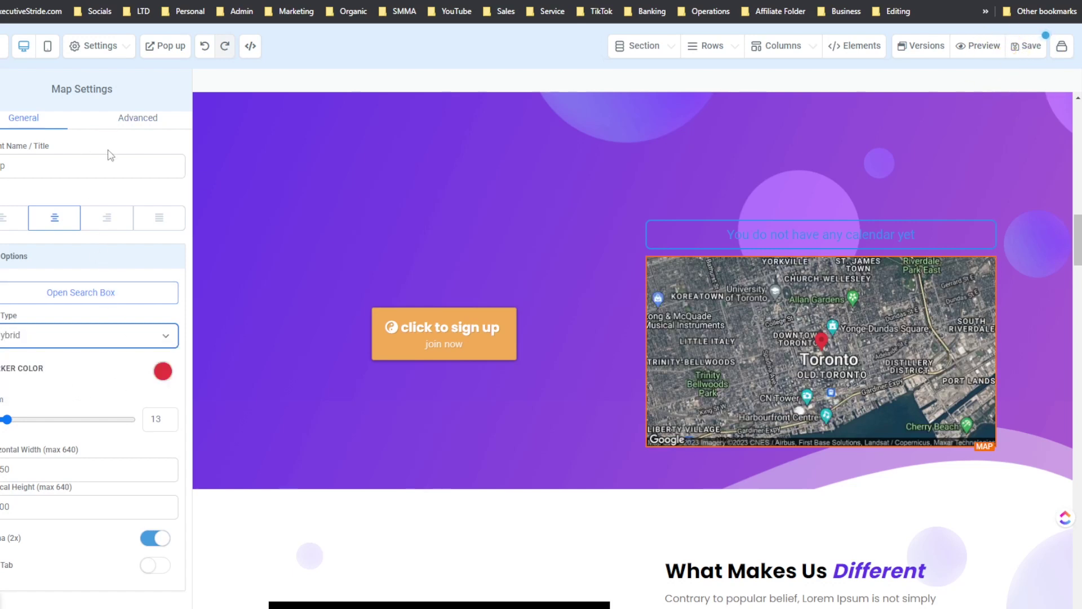
- Toggle the map's 2x option off and back on, and enable its new-tab option
double_click(29, 463)
left_click(48, 576)
left_click(149, 542)
left_click(150, 543)
left_click(155, 567)
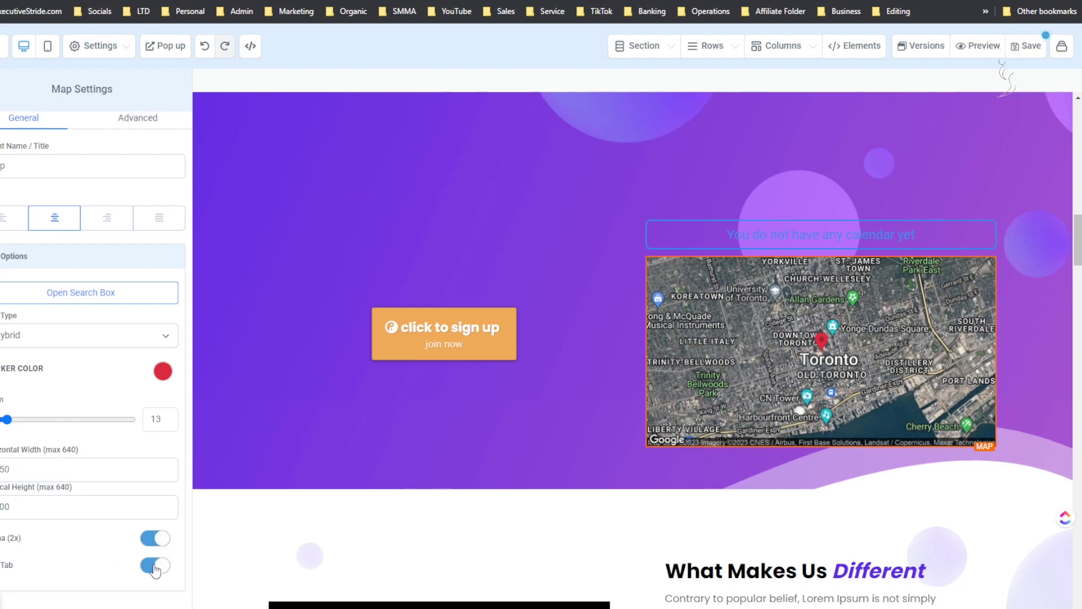
- Check the map's advanced settings and delete the map element
left_click(119, 122)
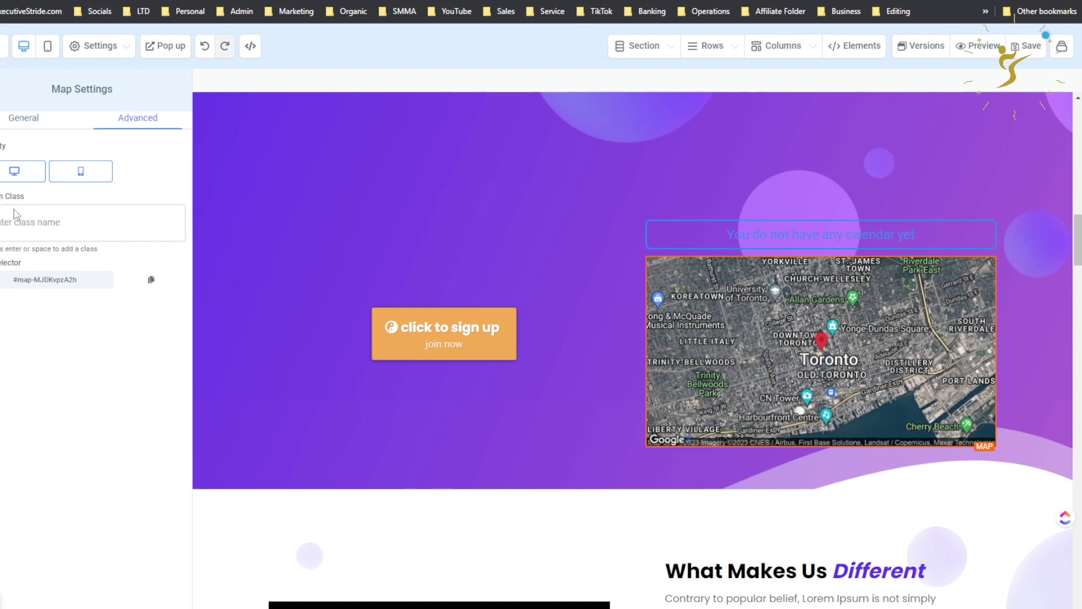
left_click(987, 250)
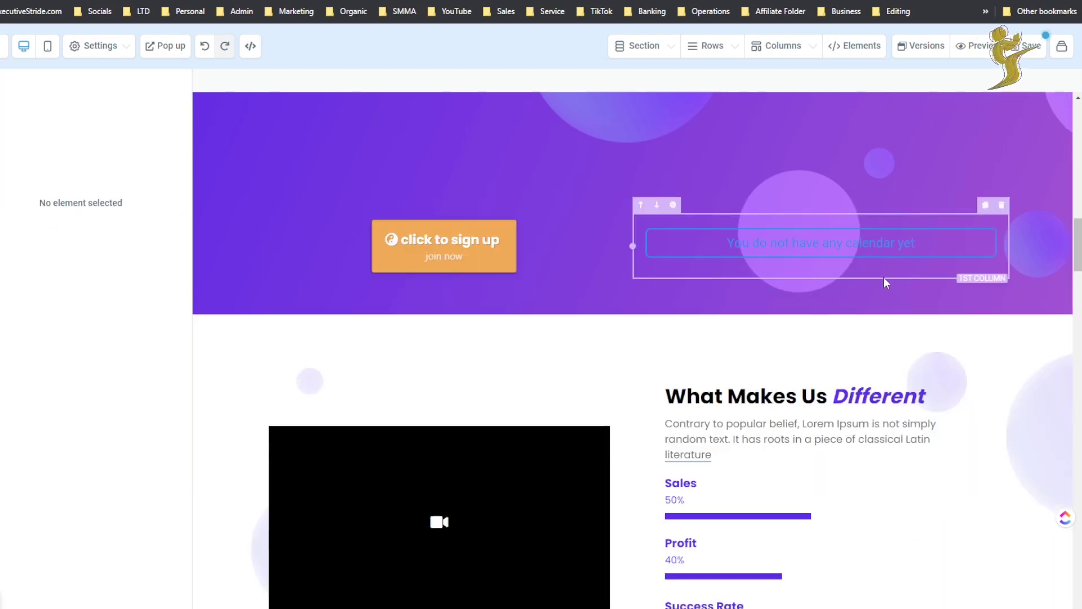
- Add an SVG element below the calendar and go to its image URL setting
left_click(822, 262)
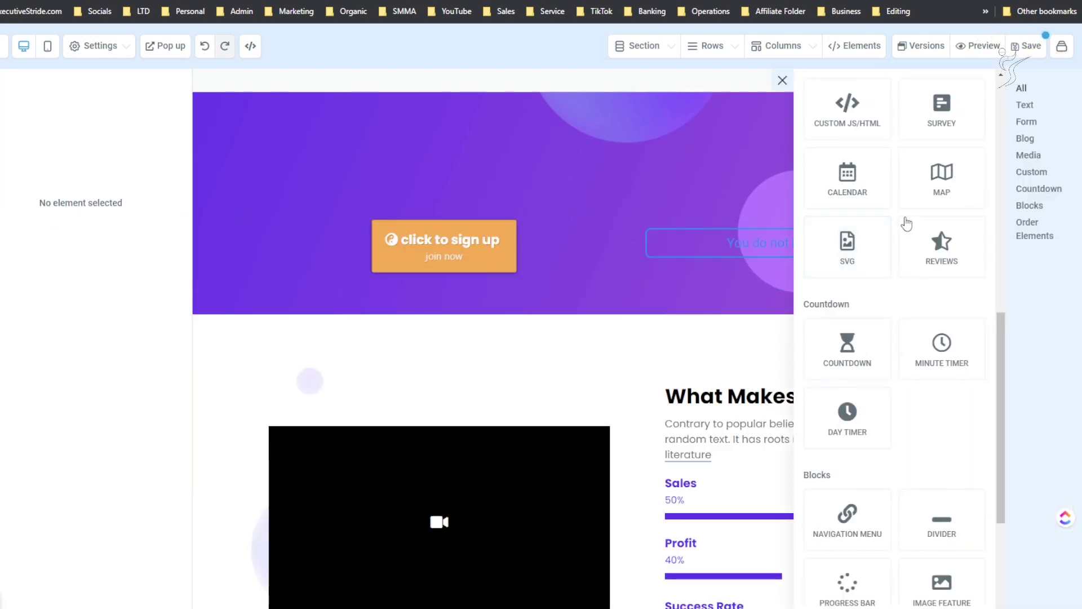
left_click_drag(862, 261, 761, 288)
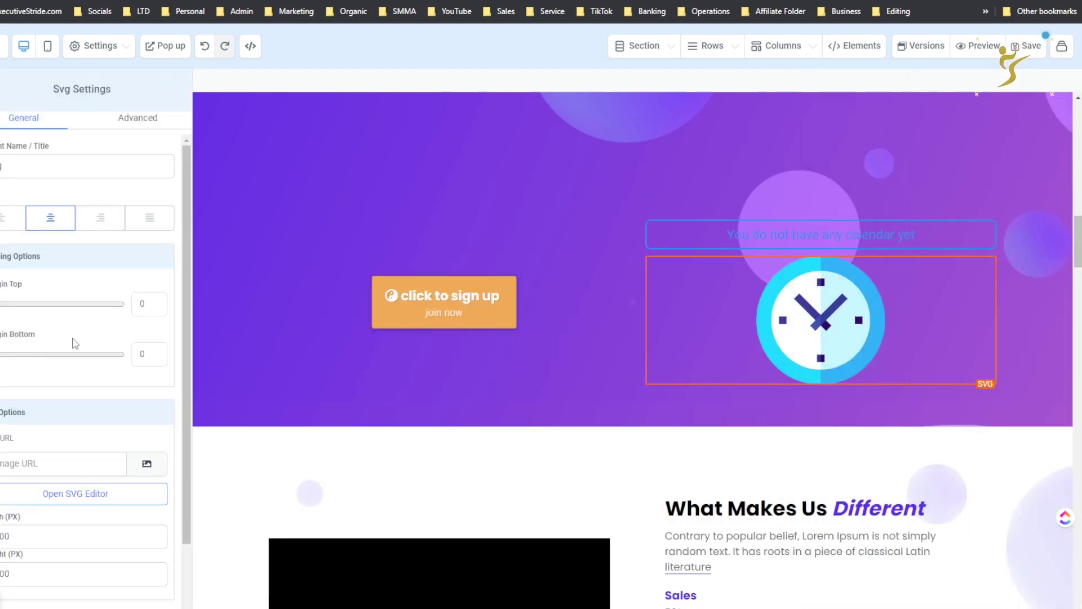
scroll(50, 378, "down", 2)
left_click(104, 380)
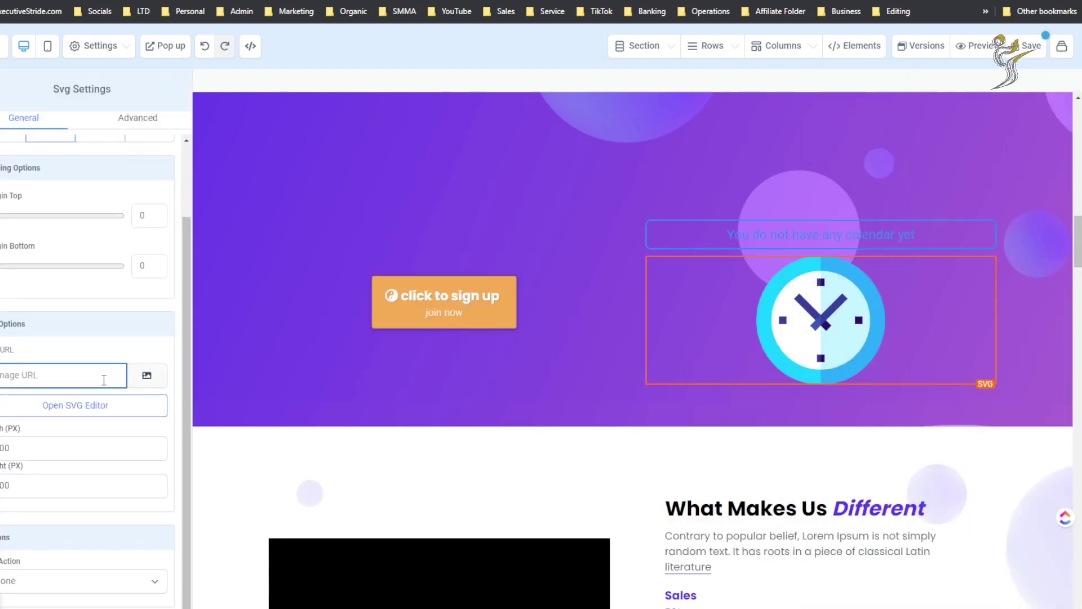
- Try the yellow and dark grey palette colours in the SVG editor and close it without saving
left_click(67, 404)
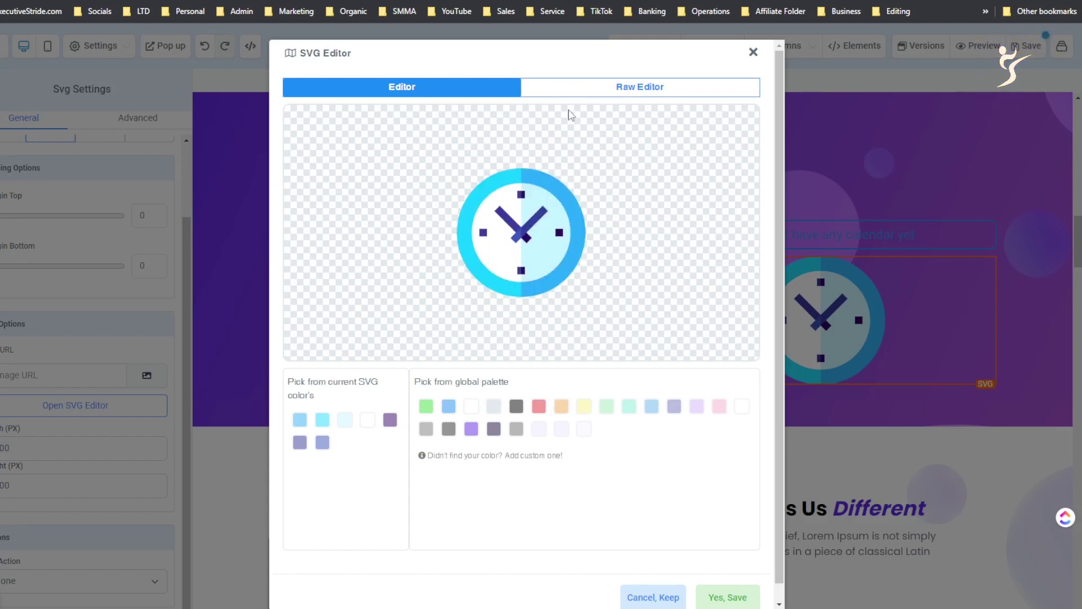
left_click(584, 406)
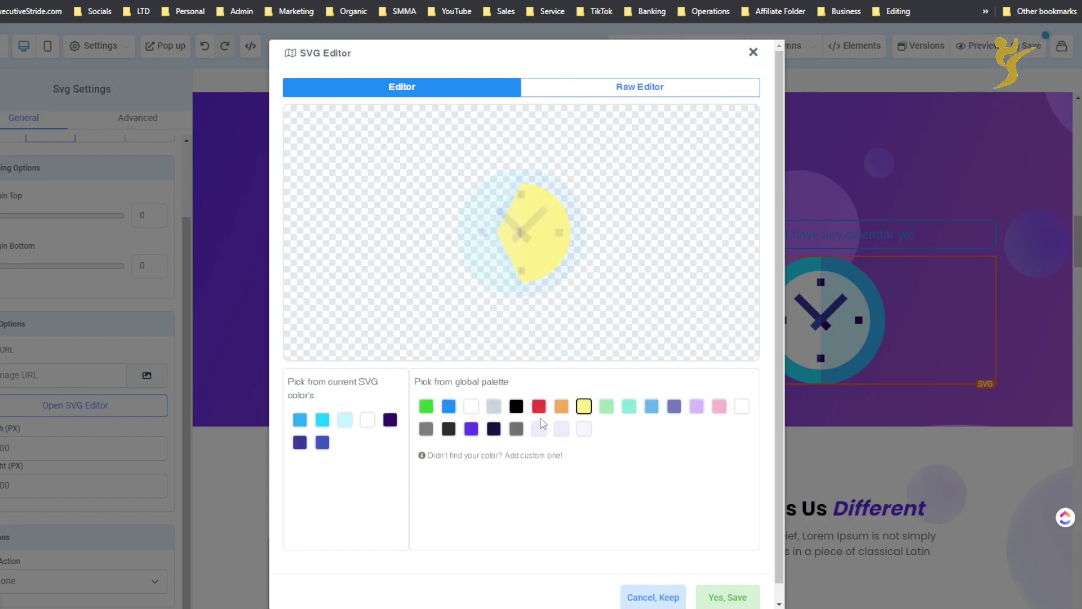
left_click_drag(440, 469, 449, 449)
left_click(448, 429)
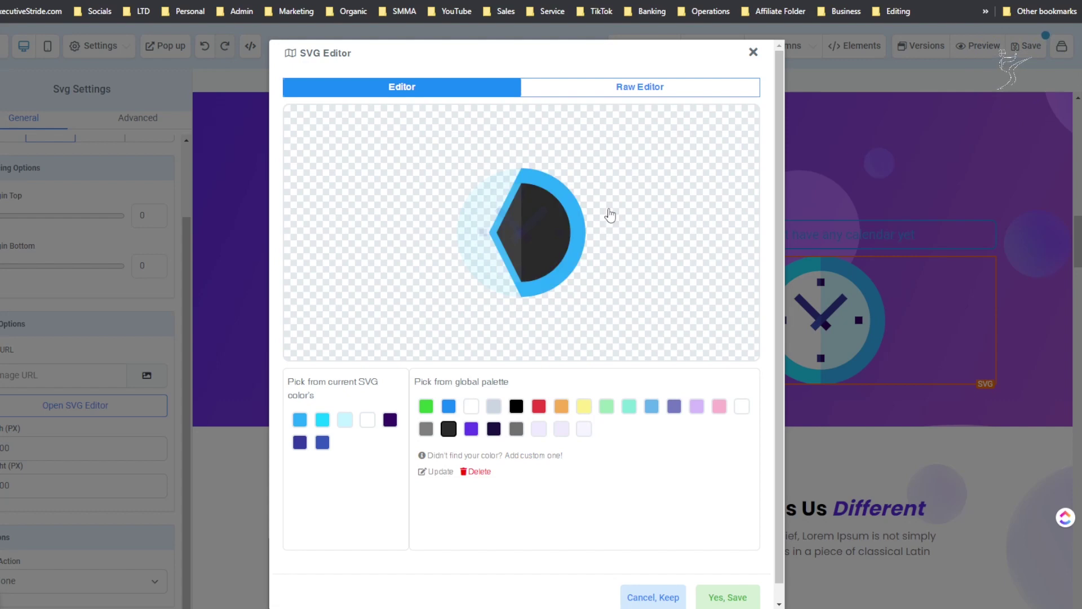
left_click(753, 53)
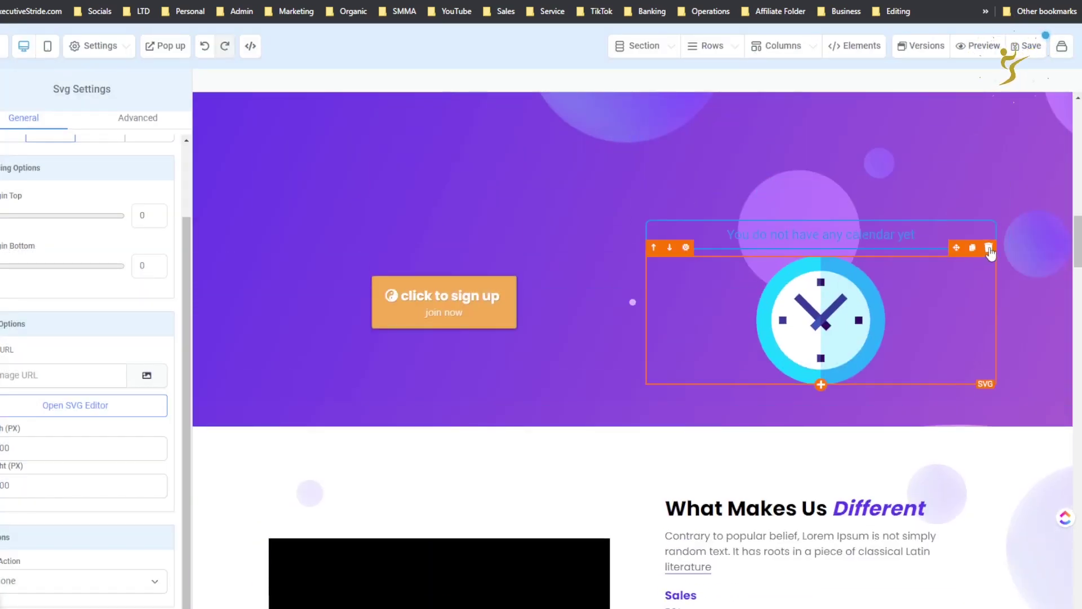
- Replace the SVG element below the calendar with a Reviews element
left_click(988, 250)
left_click(820, 263)
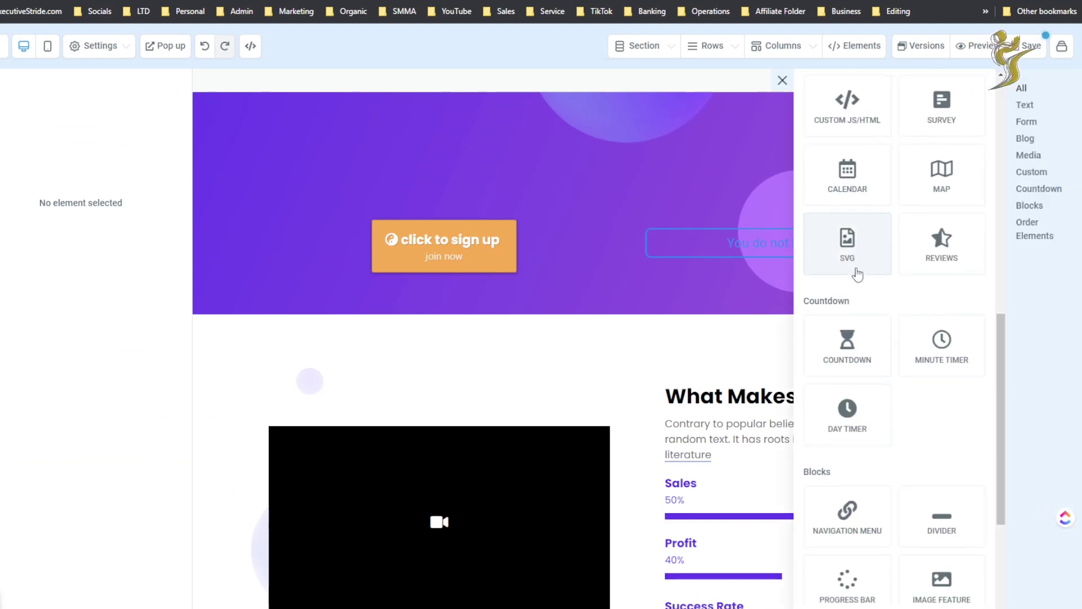
scroll(938, 187, "down", 2)
left_click_drag(929, 196, 843, 325)
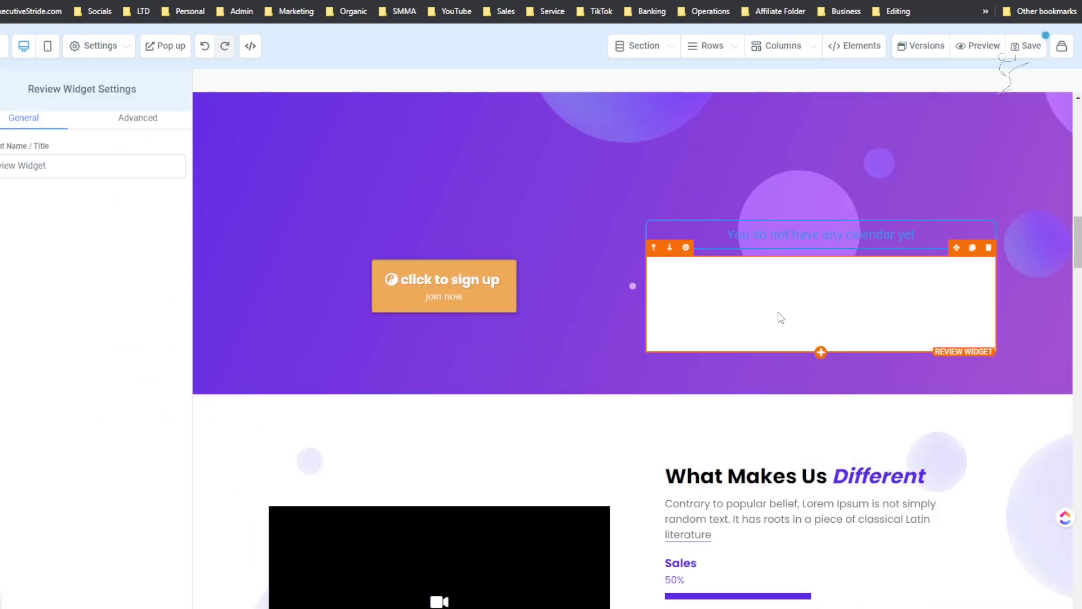
left_click(105, 171)
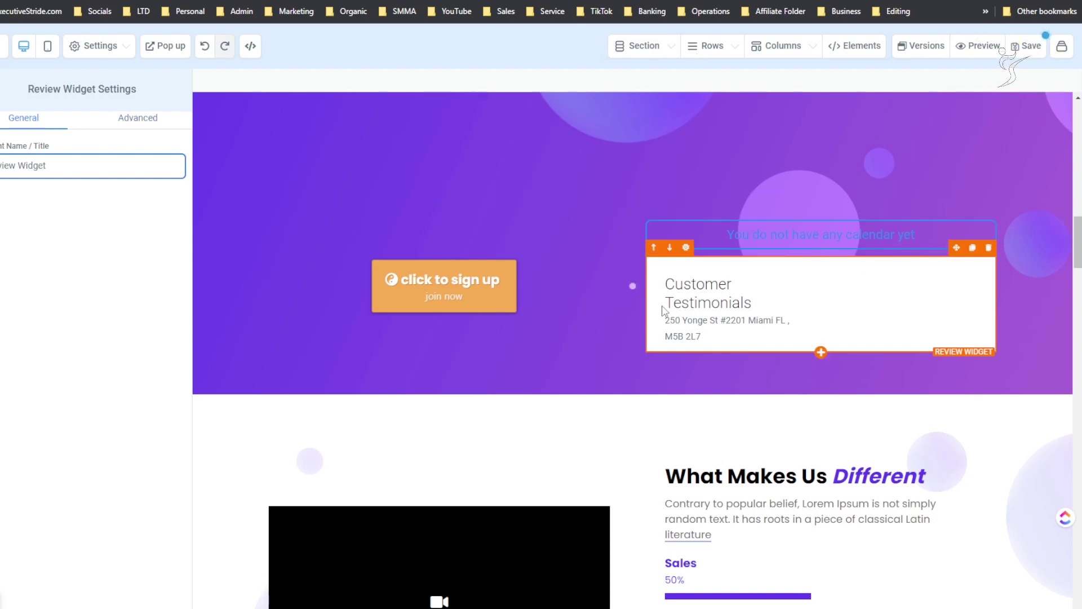
- Replace the review widget below the calendar with a Countdown element
left_click(987, 247)
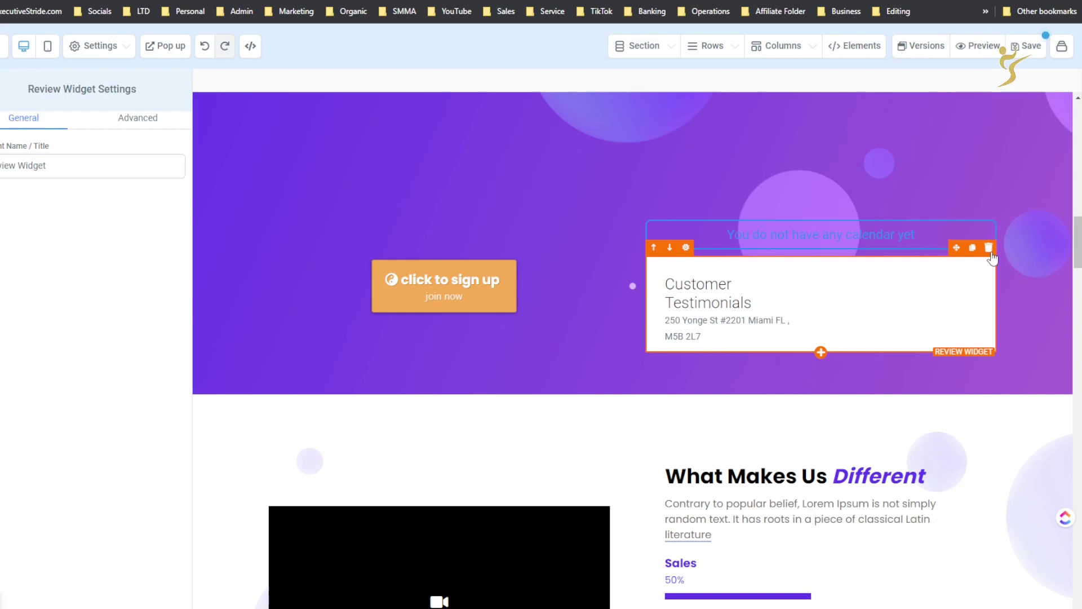
left_click(821, 264)
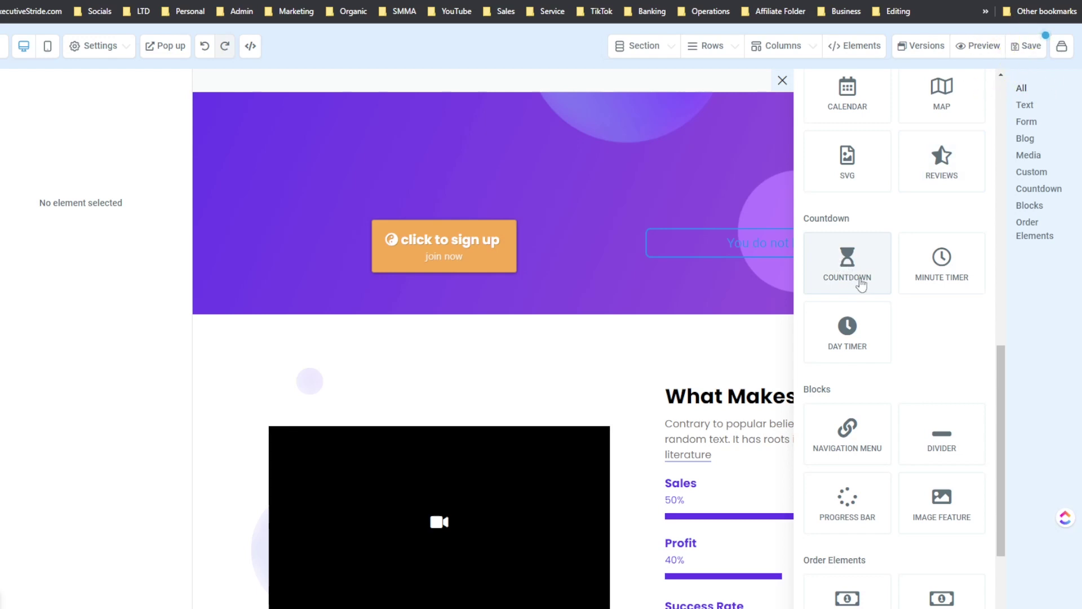
left_click_drag(860, 256, 747, 295)
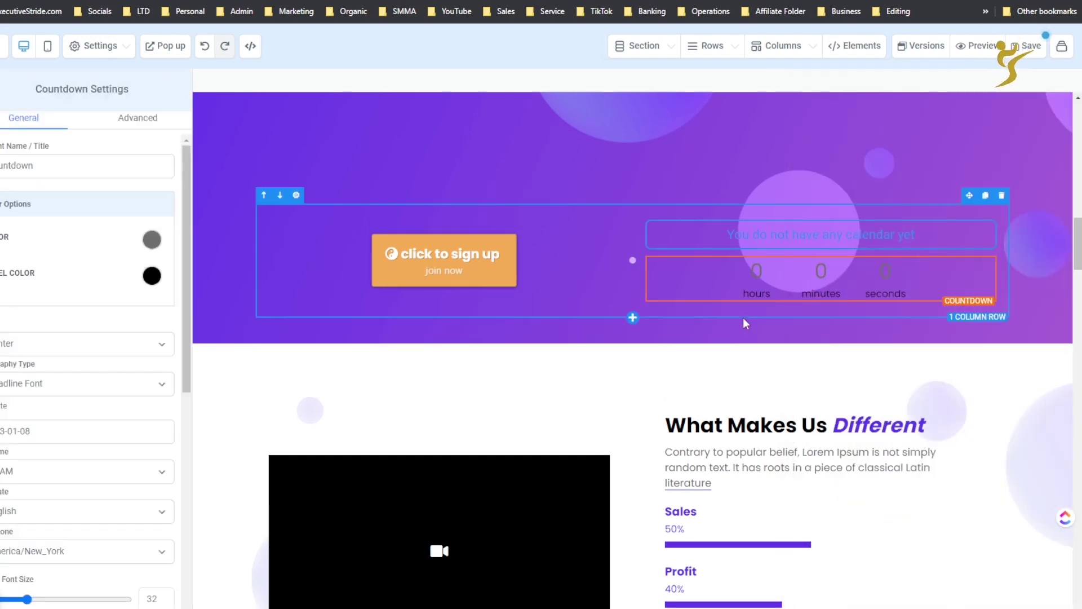
- Set the countdown's end date to January 13, 2023, and look over its remaining settings
scroll(107, 287, "down", 4)
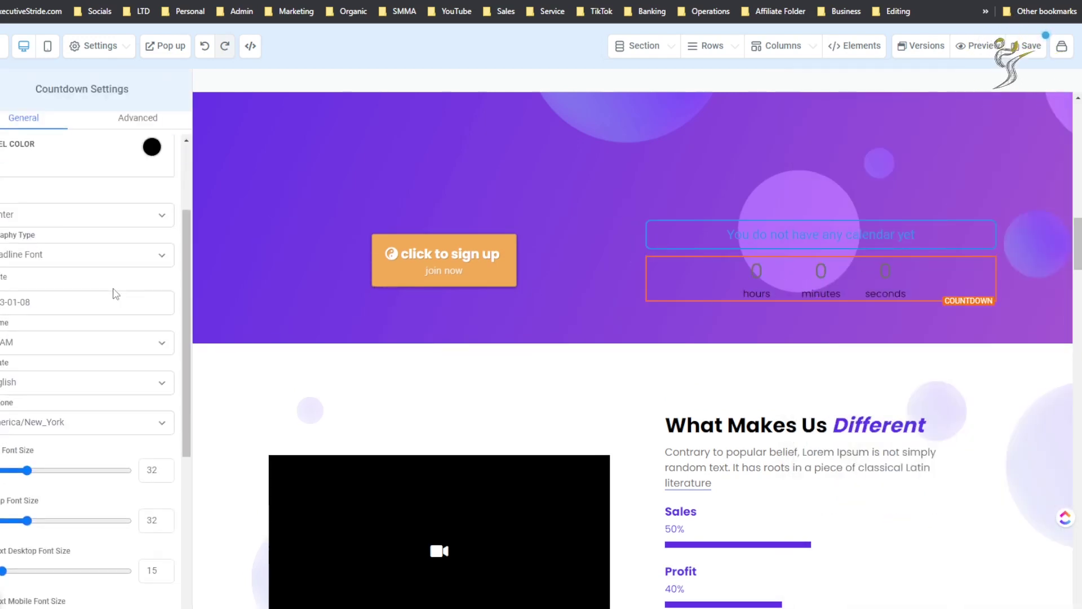
left_click(52, 214)
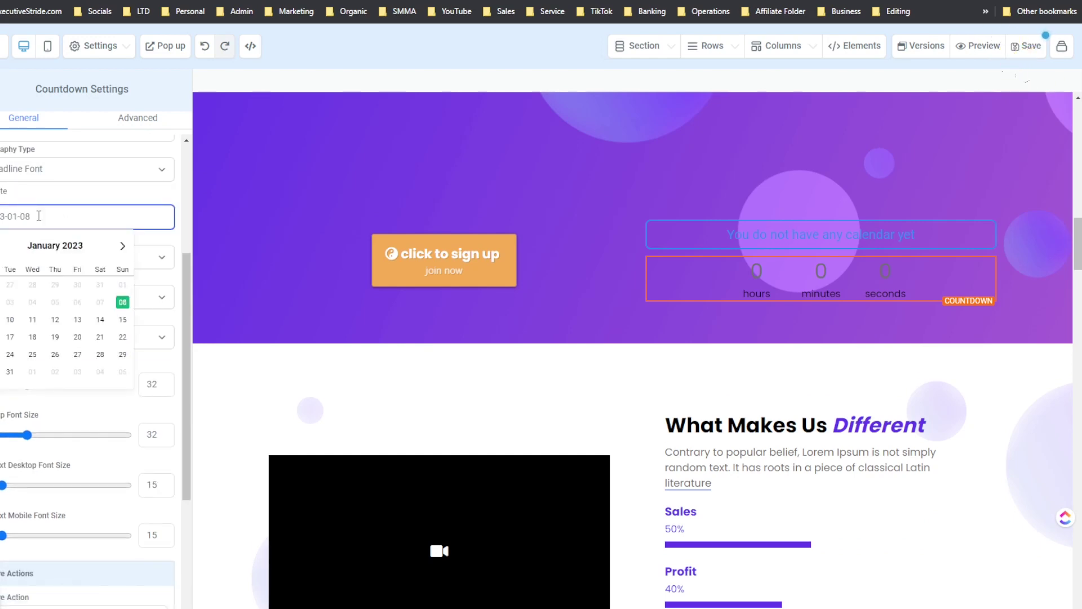
left_click(78, 319)
left_click(51, 264)
left_click(47, 299)
scroll(84, 338, "down", 4)
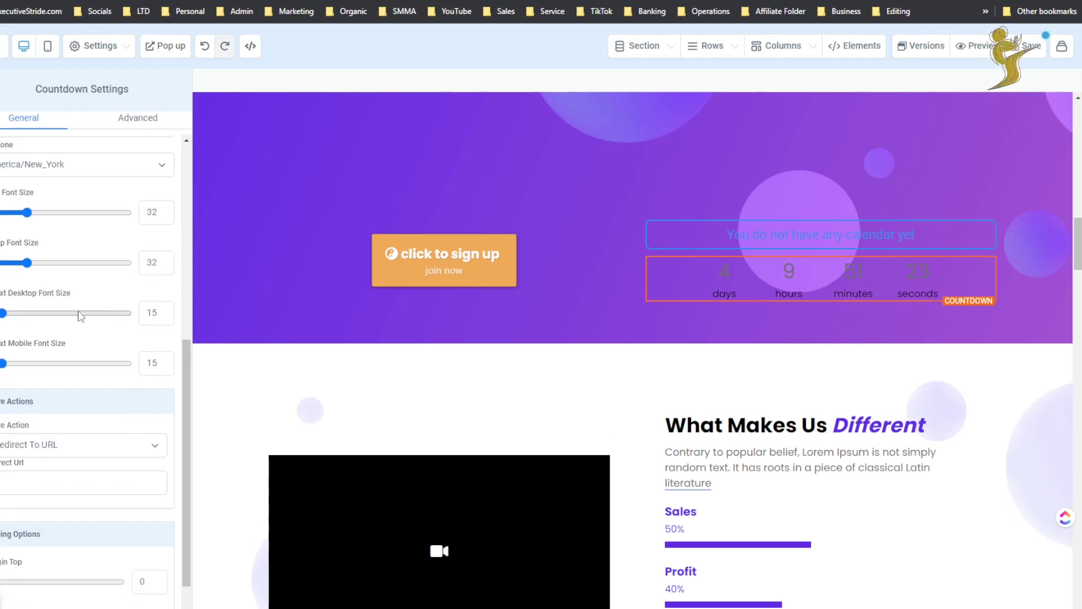
- Replace the countdown below the calendar with a Minute Timer element
left_click(986, 251)
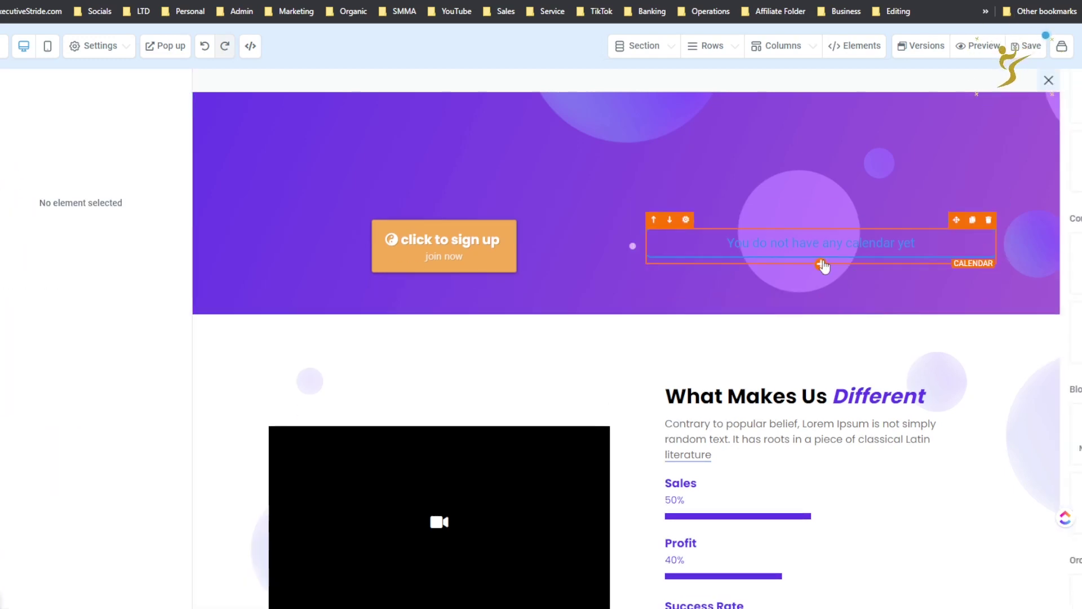
left_click(820, 264)
left_click(934, 266)
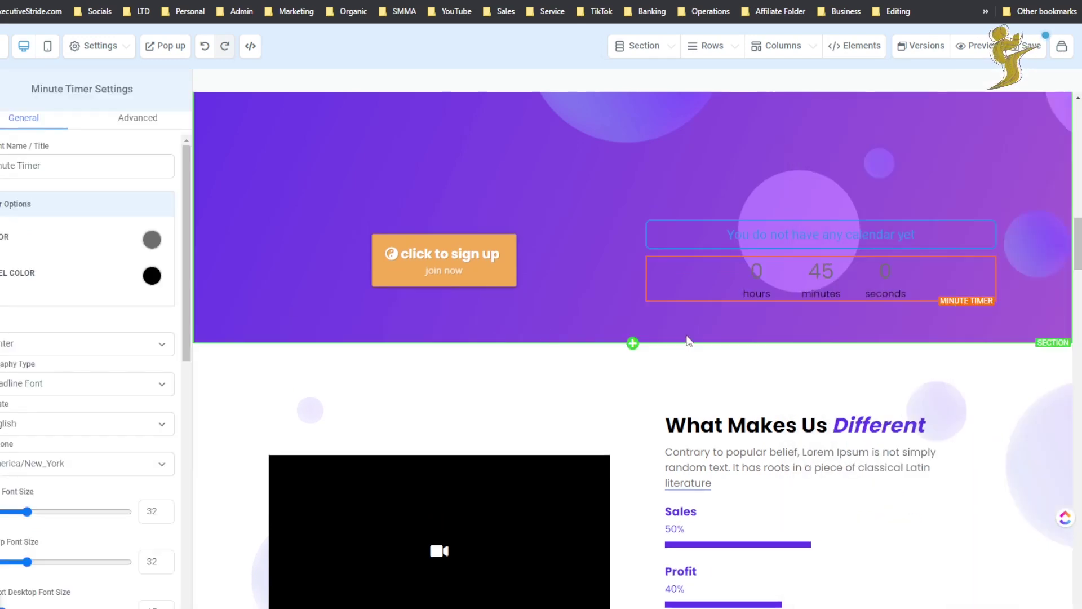
- Review the Minute Timer's time values, its expire action choices and its visit action choices
scroll(83, 340, "down", 5)
scroll(85, 336, "down", 4)
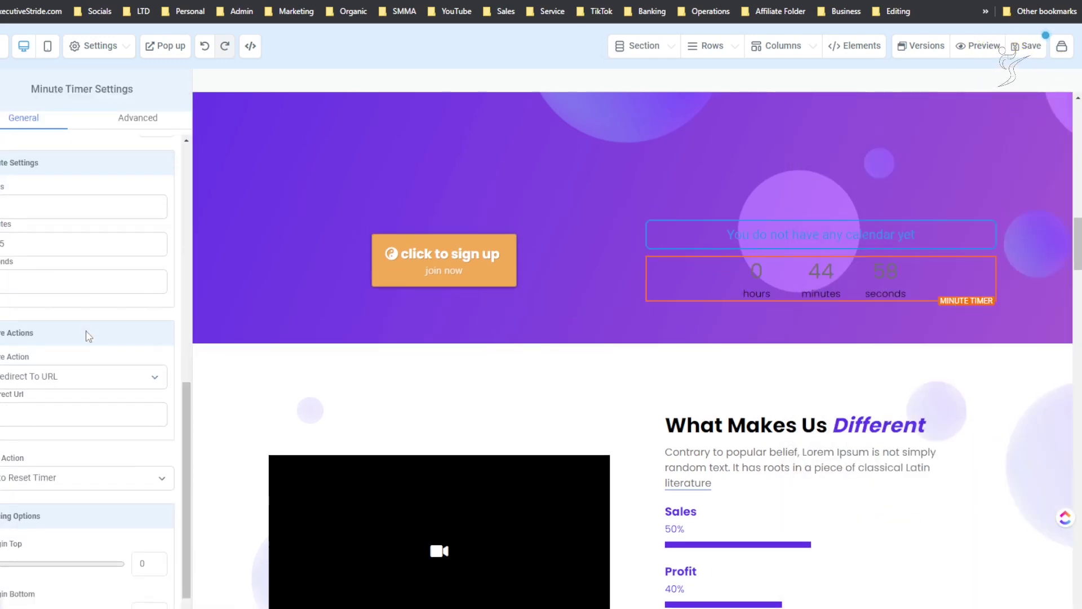
scroll(34, 304, "up", 2)
left_click(18, 333)
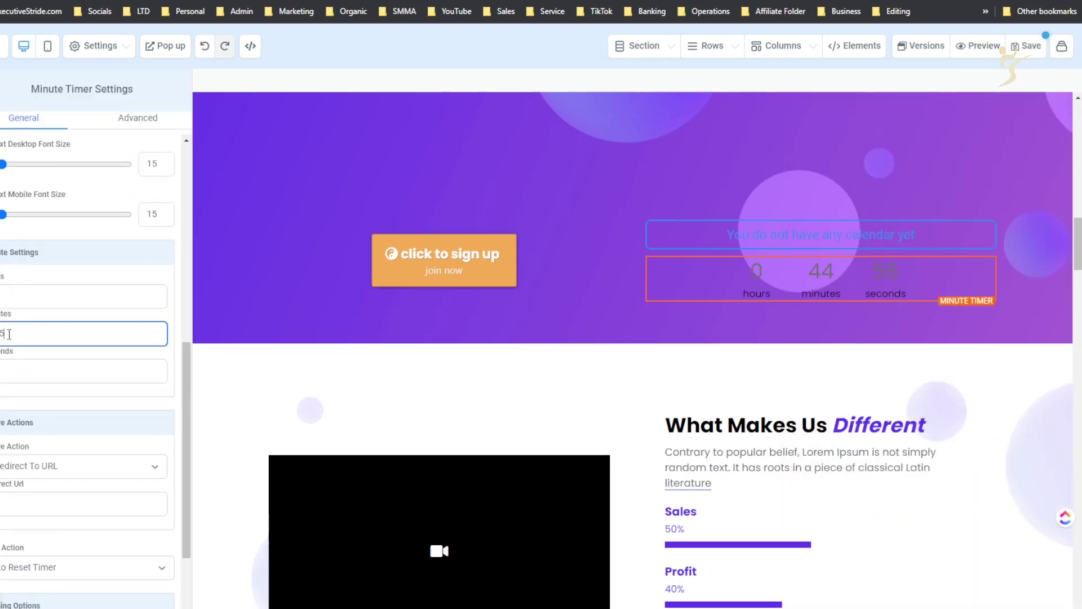
scroll(14, 401, "down", 2)
left_click(34, 342)
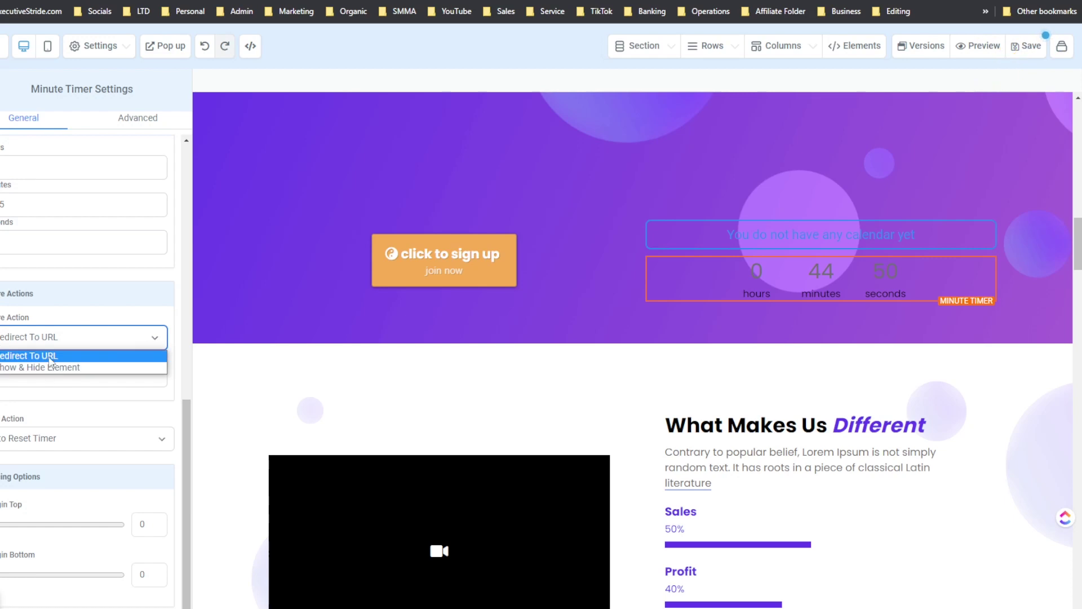
left_click(73, 317)
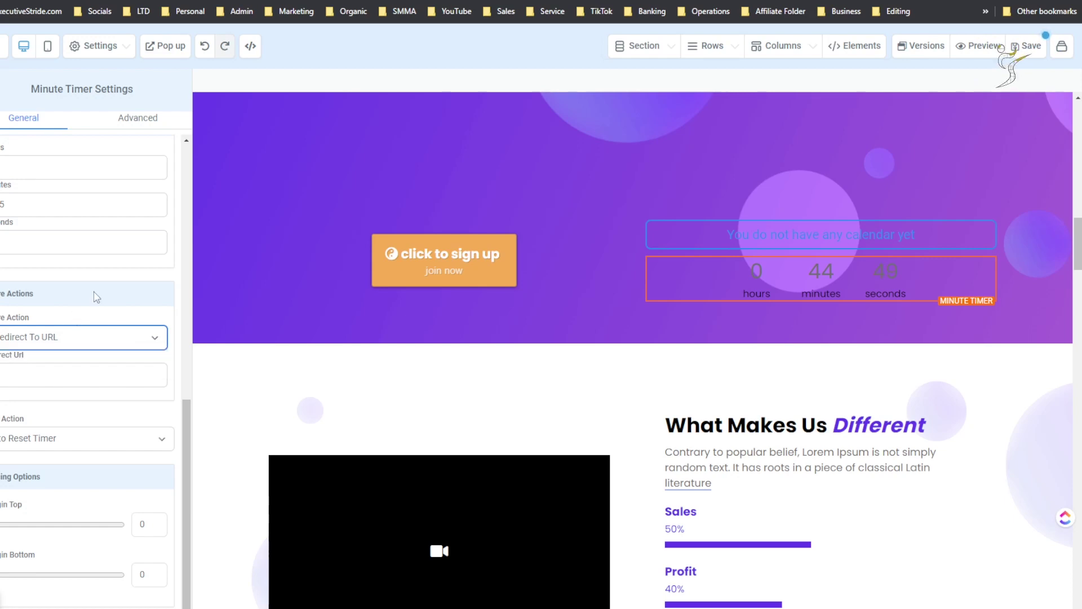
left_click(44, 442)
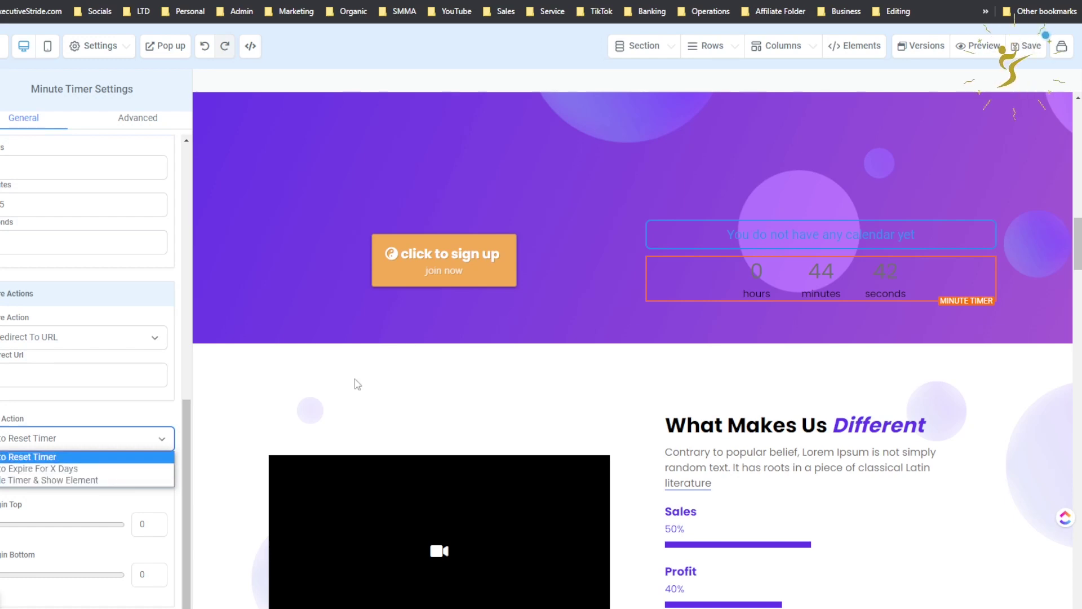
- Replace the Minute Timer below the calendar with a Navigation Menu element
left_click(987, 247)
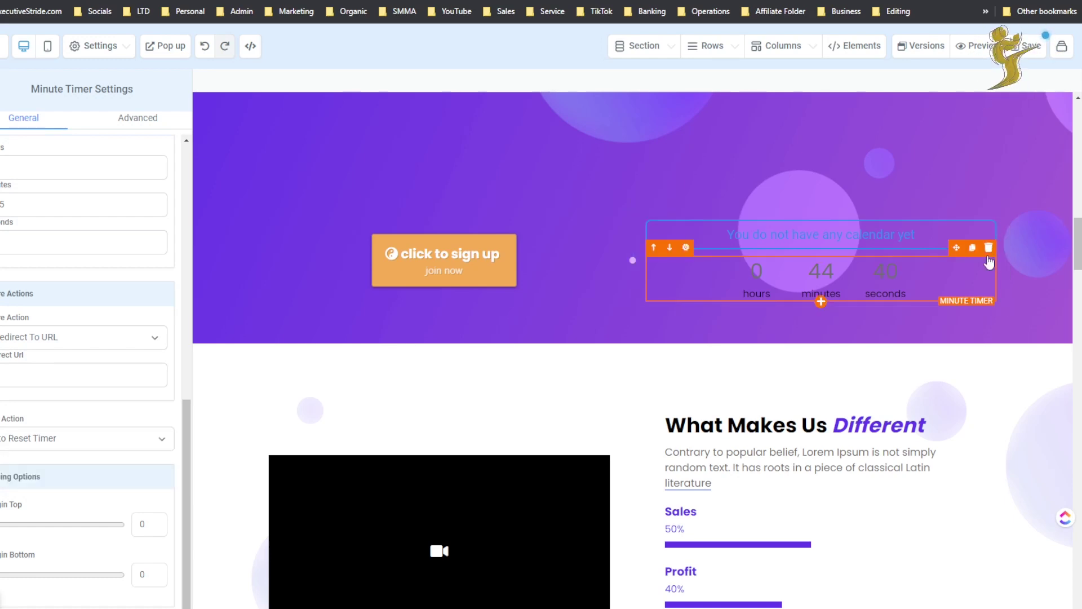
left_click(988, 248)
left_click(822, 265)
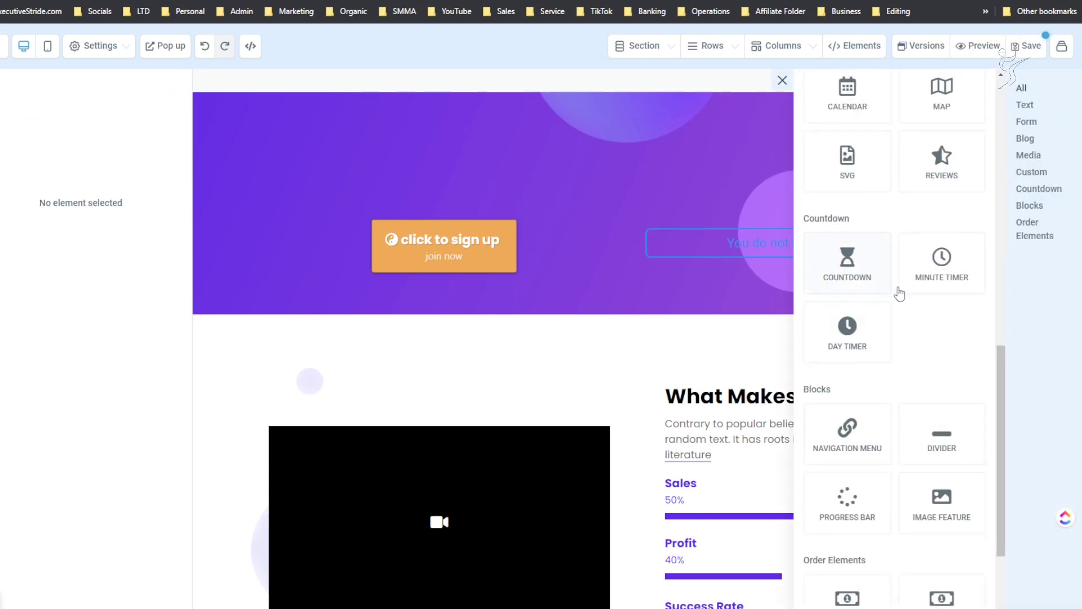
scroll(868, 341, "down", 1)
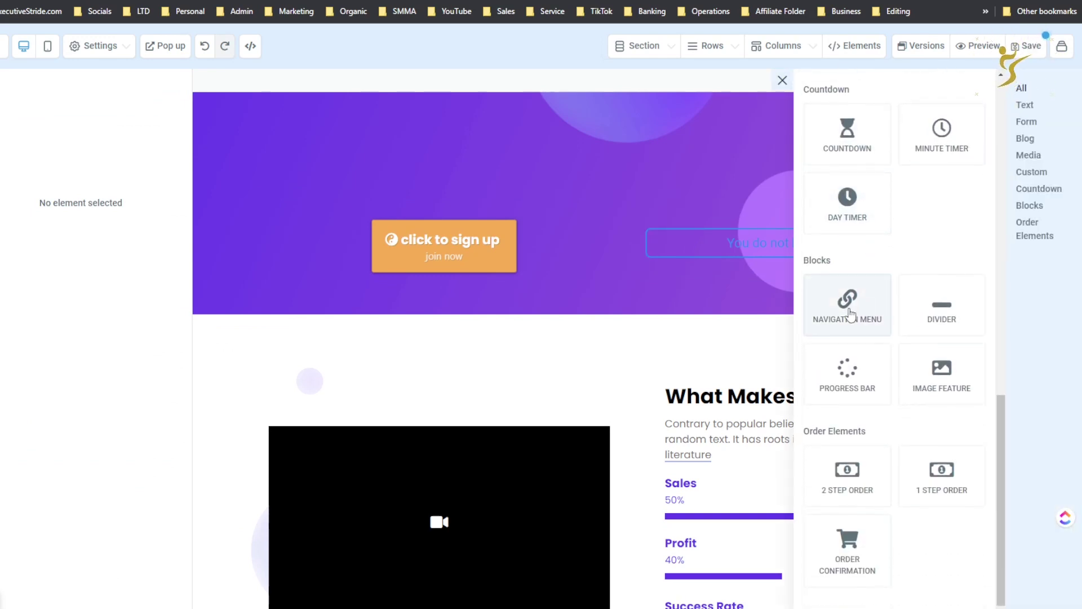
left_click_drag(893, 293, 907, 320)
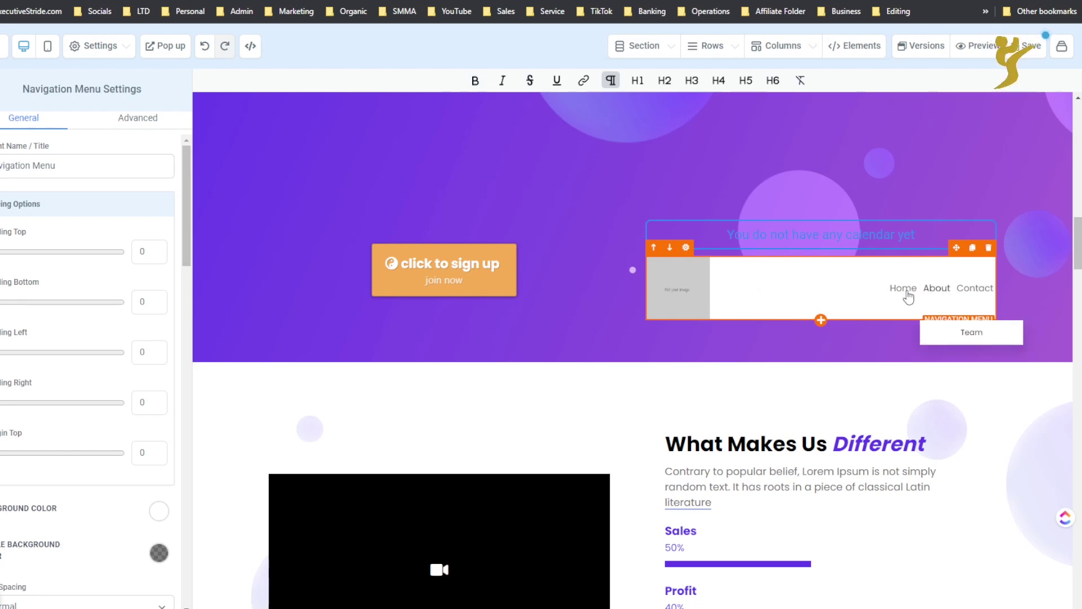
- Set the header navigation's About item to go to the Home funnel step and submit the change
scroll(877, 289, "up", 10)
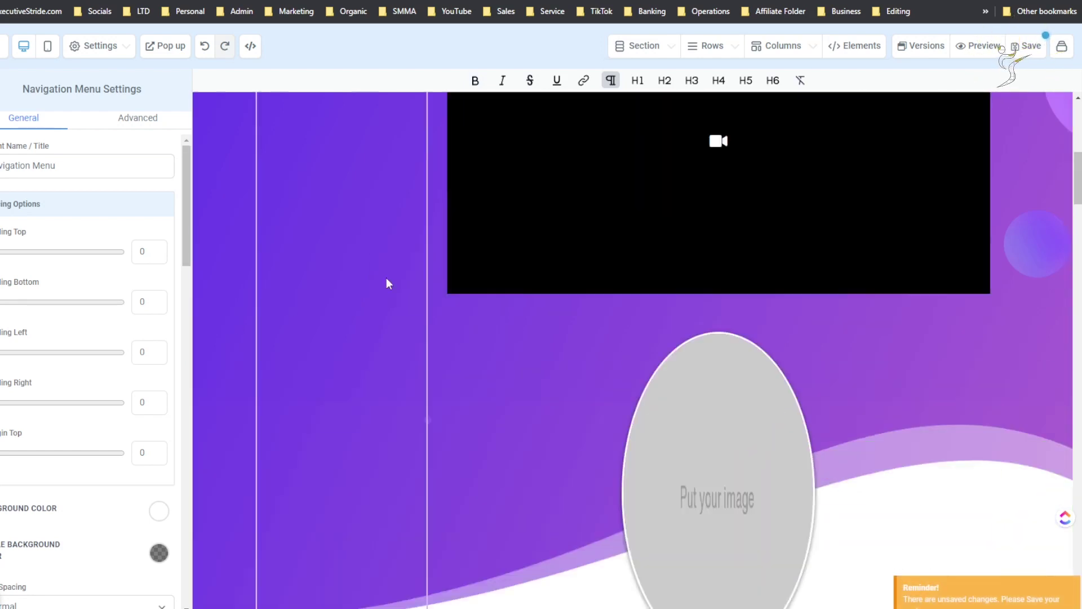
scroll(108, 336, "down", 6)
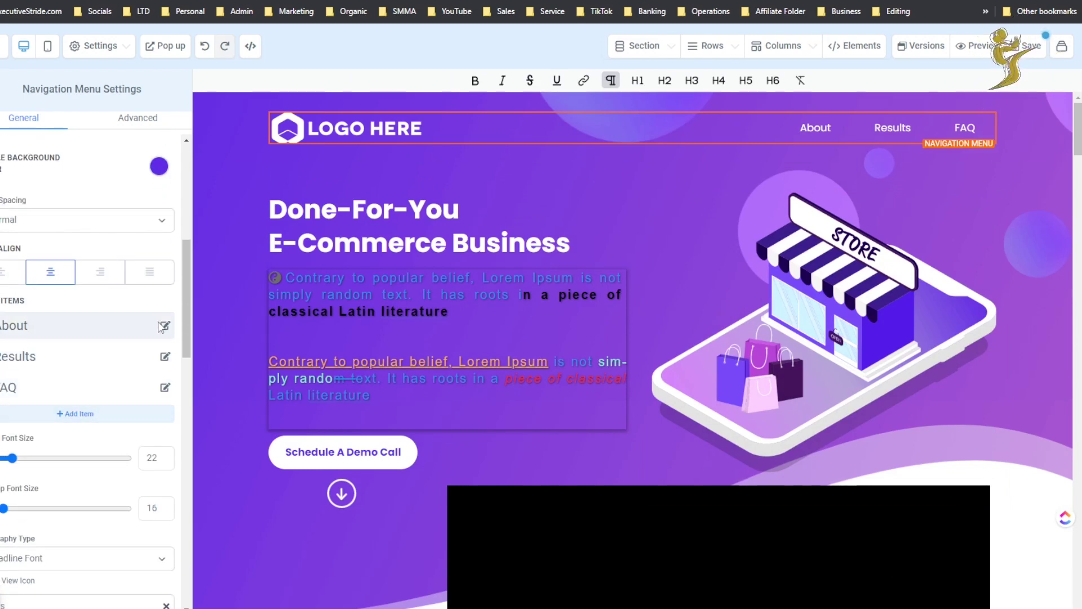
left_click(165, 326)
left_click_drag(444, 306, 547, 307)
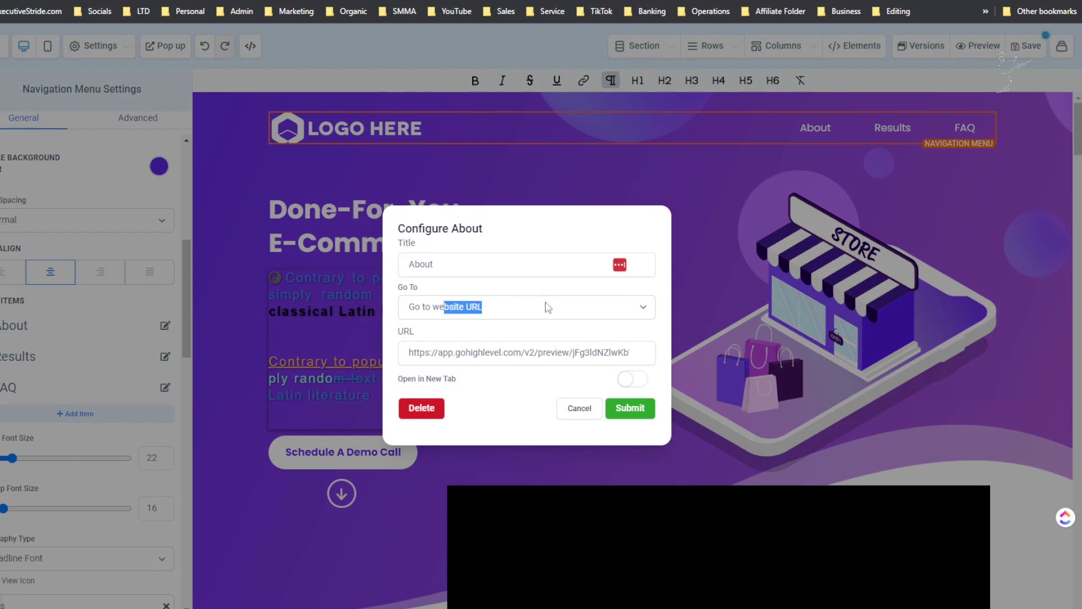
left_click(533, 341)
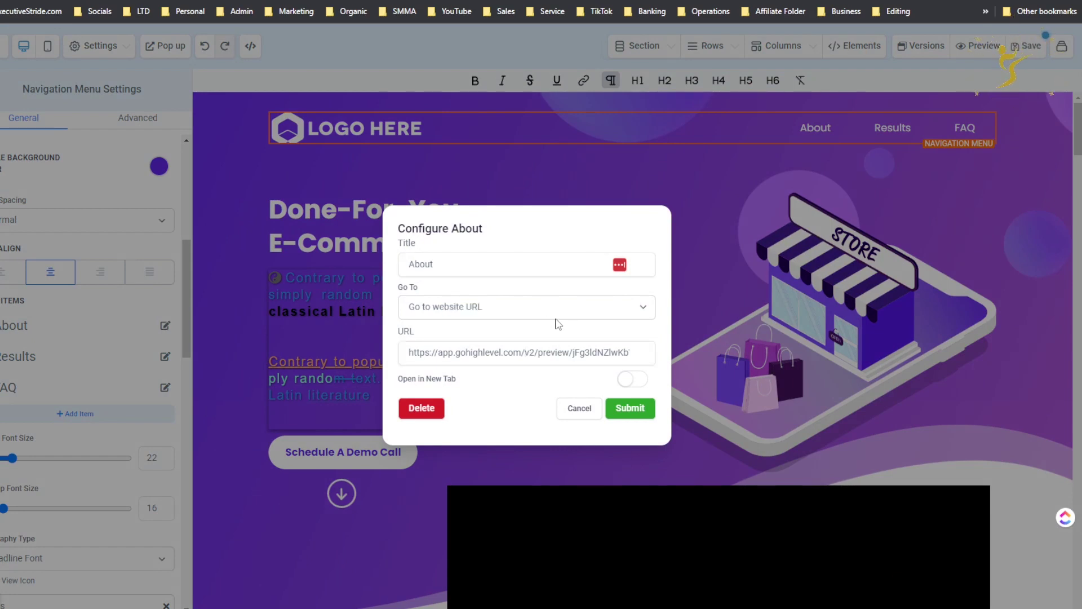
left_click(621, 314)
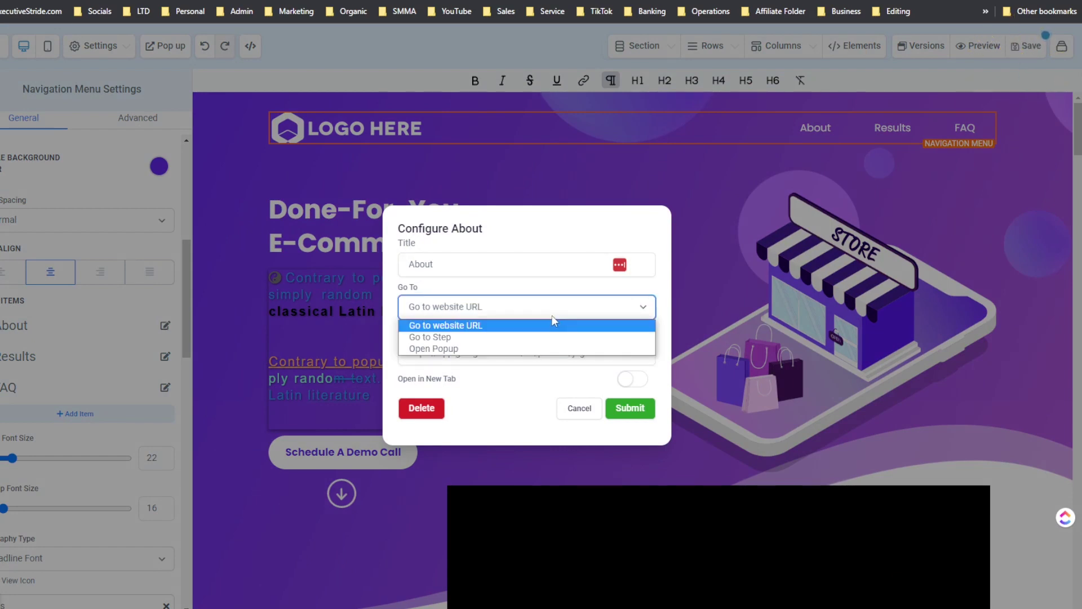
left_click(528, 339)
left_click(462, 351)
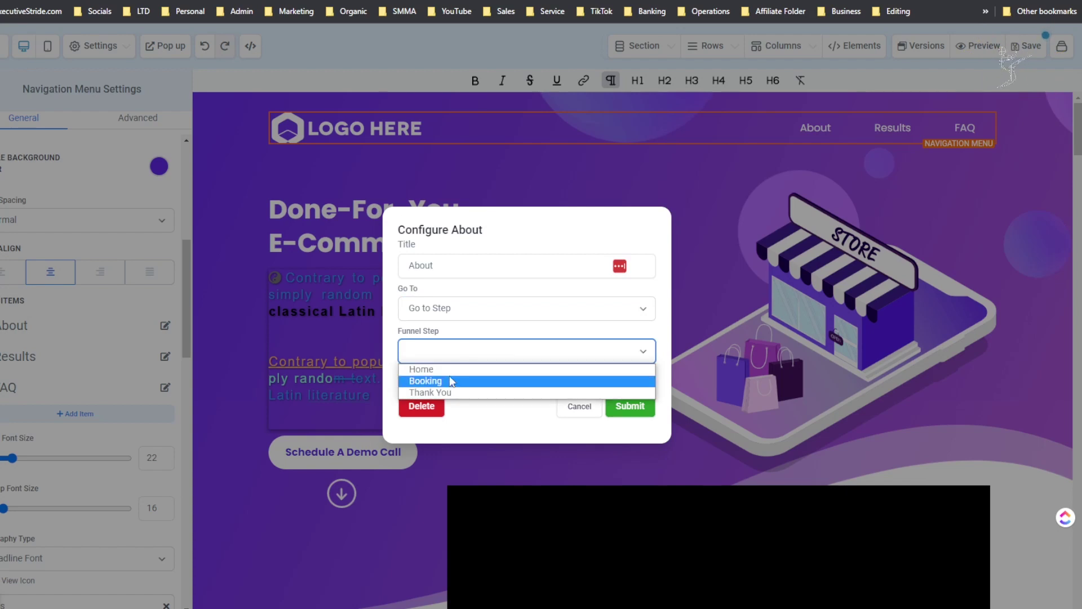
left_click(452, 369)
left_click(614, 405)
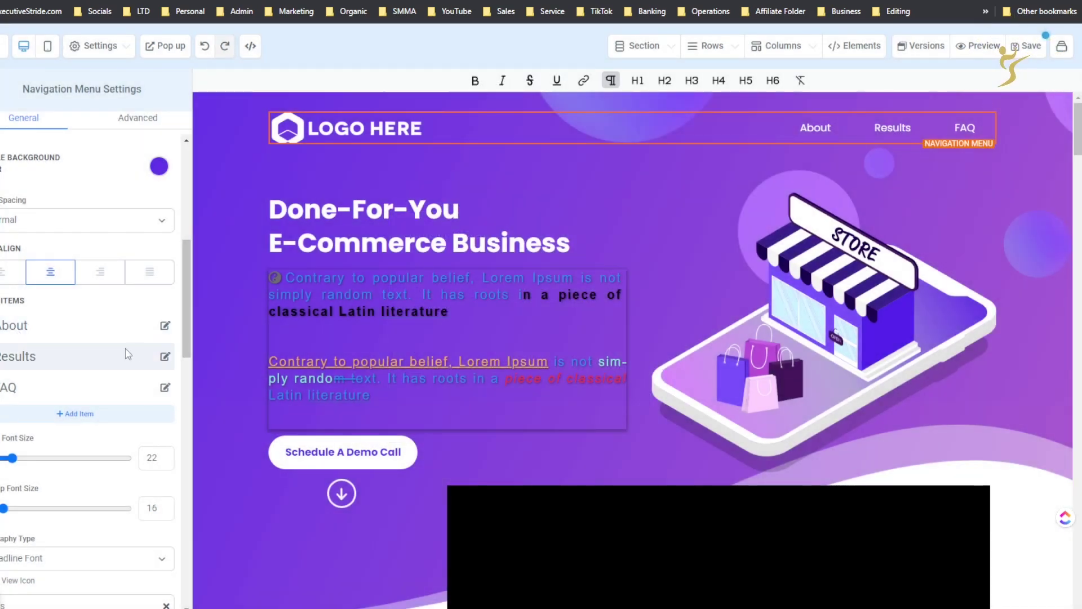
left_click(165, 358)
left_click_drag(616, 352, 309, 364)
key("BackSpace")
left_click(495, 303)
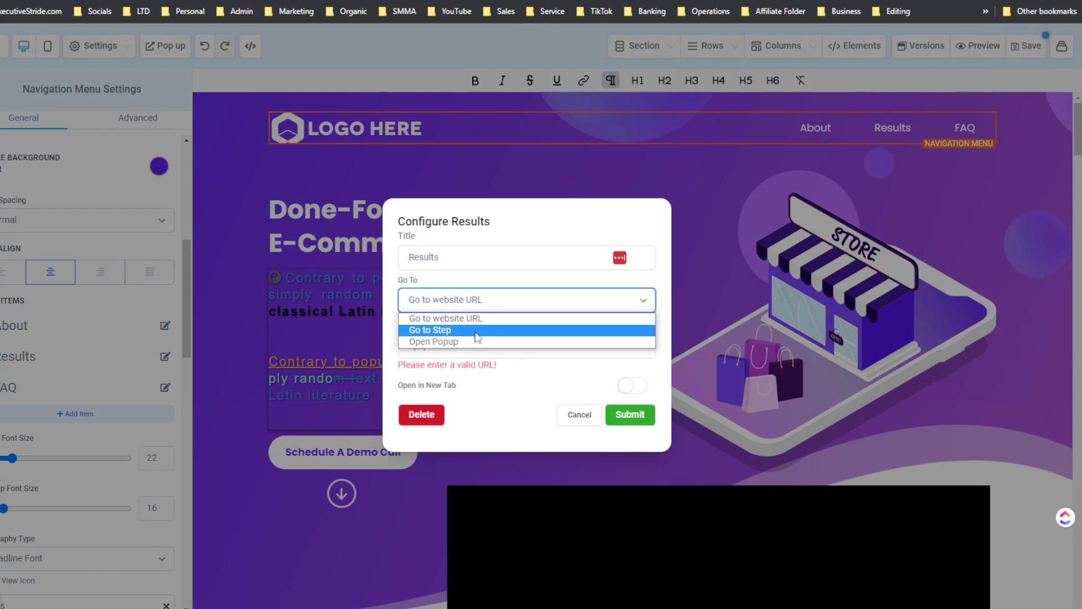
left_click(479, 333)
left_click(458, 350)
left_click(465, 311)
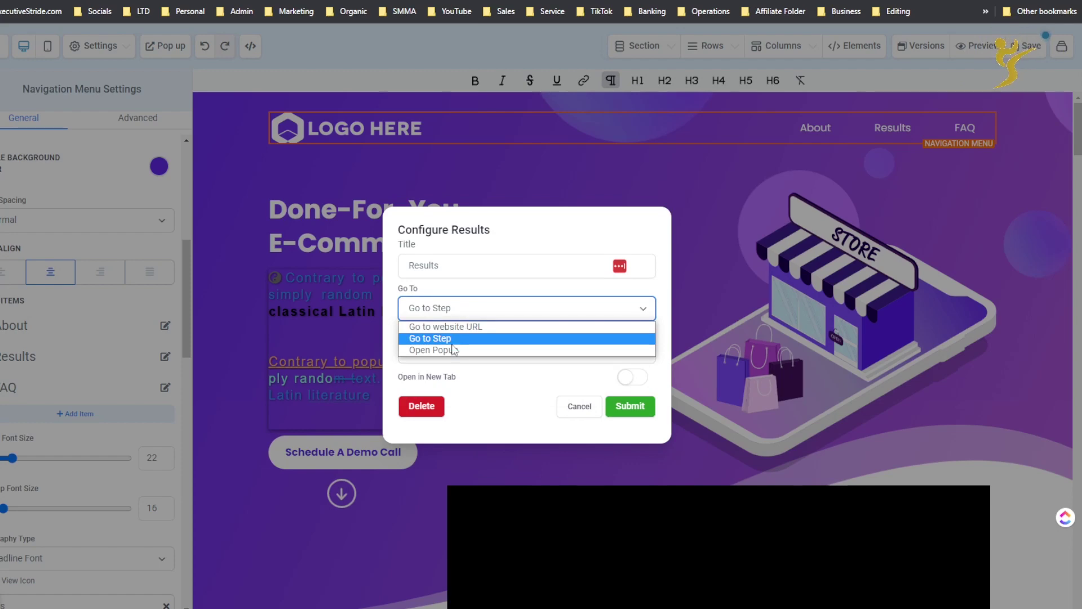
left_click(577, 408)
left_click(577, 408)
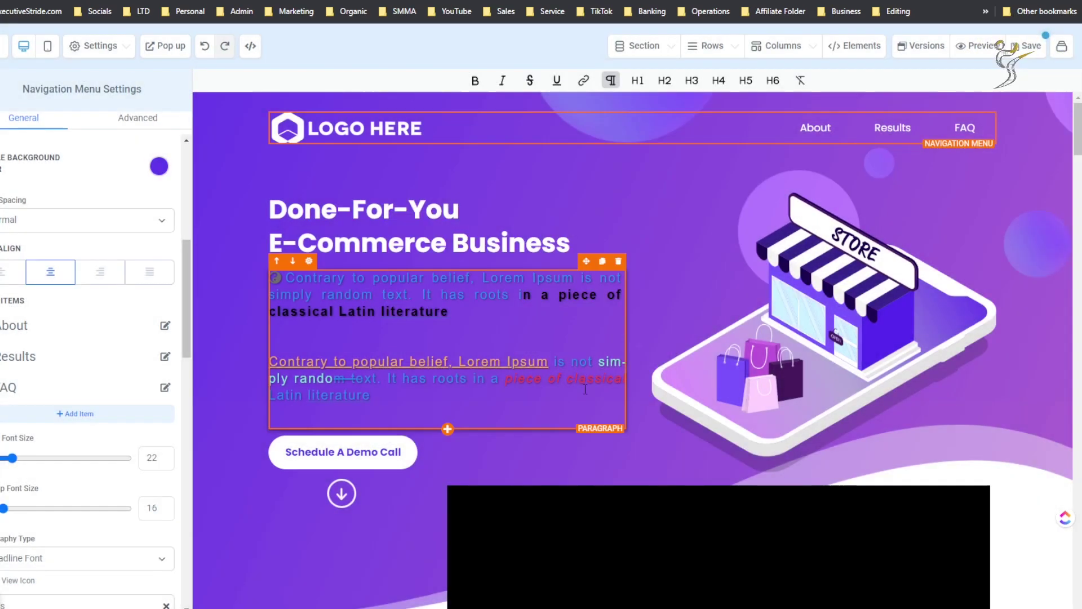
- Copy the CSS selector of the Client Results headline from its advanced settings, removing any accidental duplicate of the headline
scroll(575, 378, "down", 10)
scroll(574, 378, "down", 15)
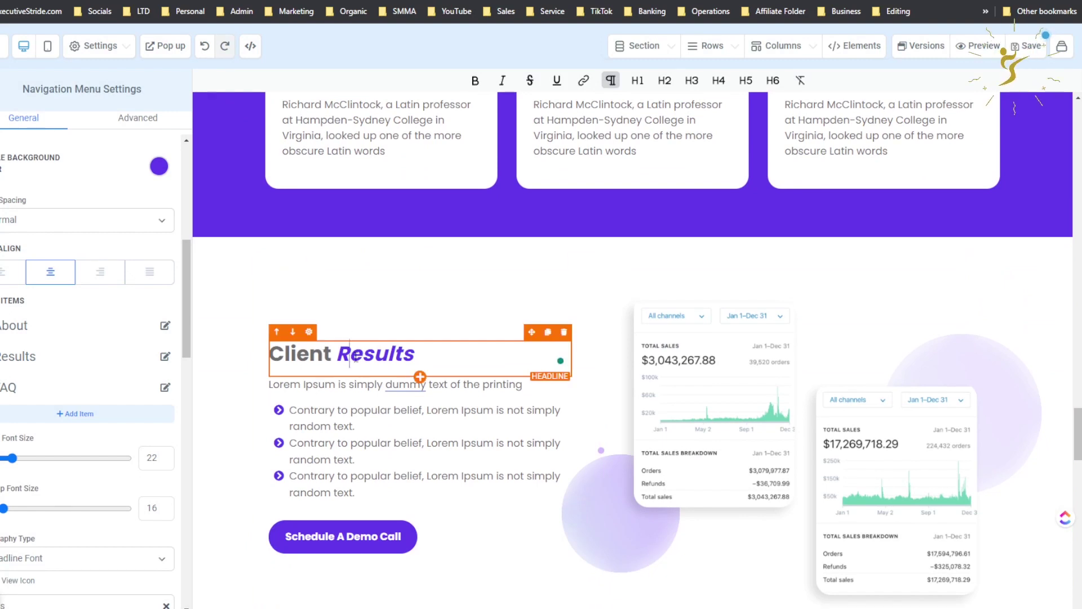
left_click(355, 356)
left_click(548, 332)
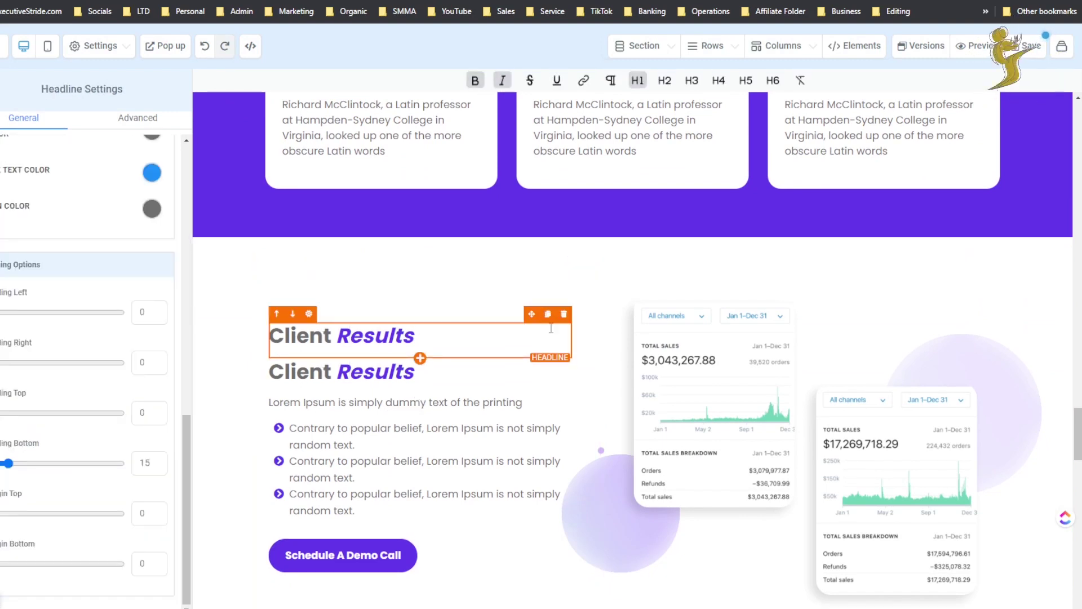
left_click(564, 314)
left_click(520, 341)
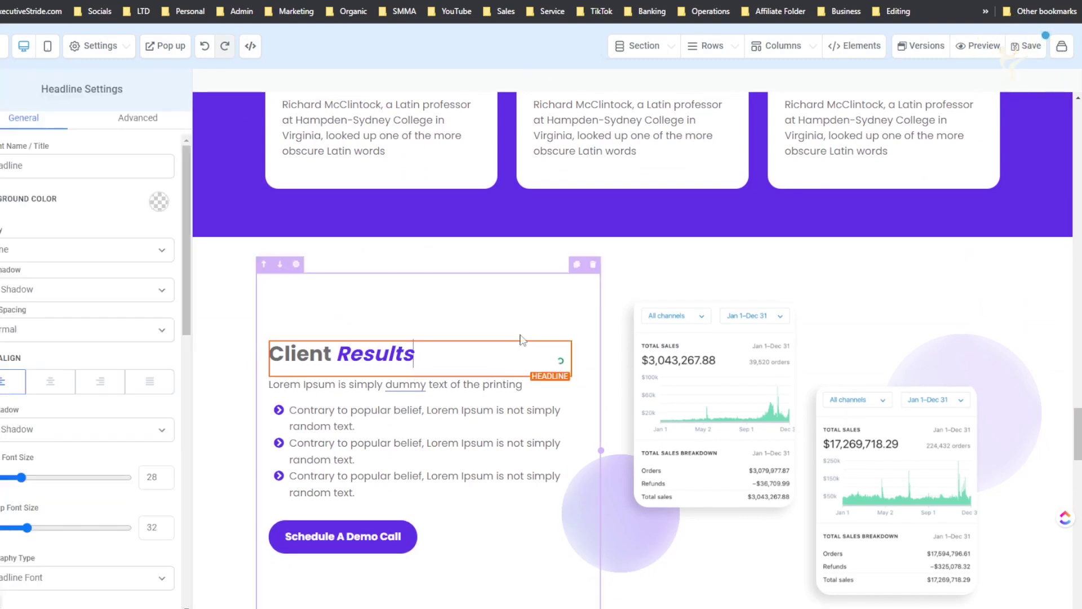
left_click(120, 130)
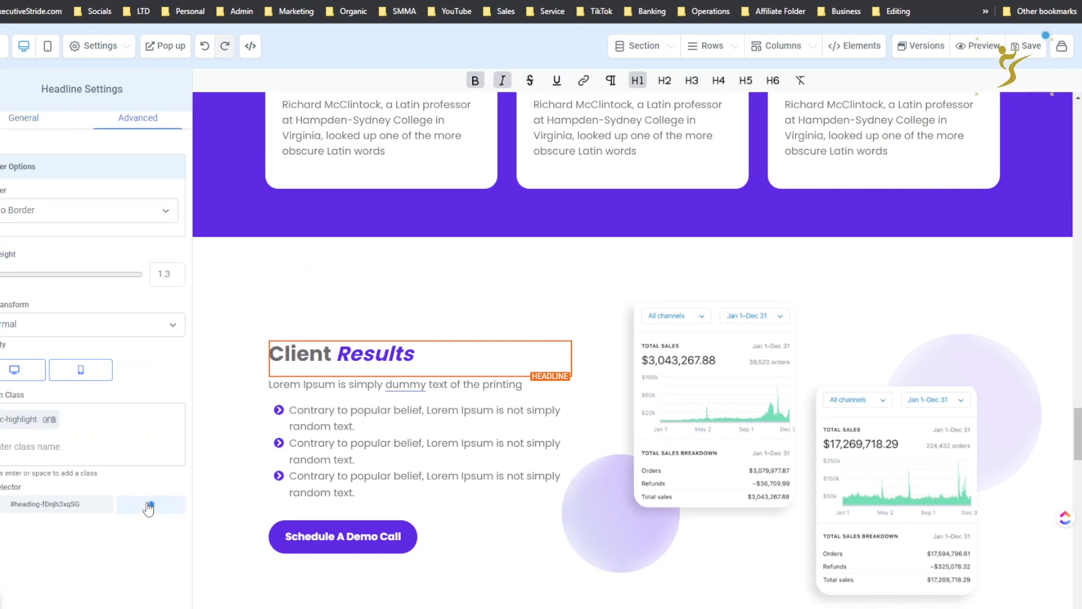
- Set the URL of the header navigation's Results item to #heading-fDnjh3xqSG and submit it
scroll(621, 417, "up", 20)
scroll(773, 144, "up", 3)
left_click(773, 133)
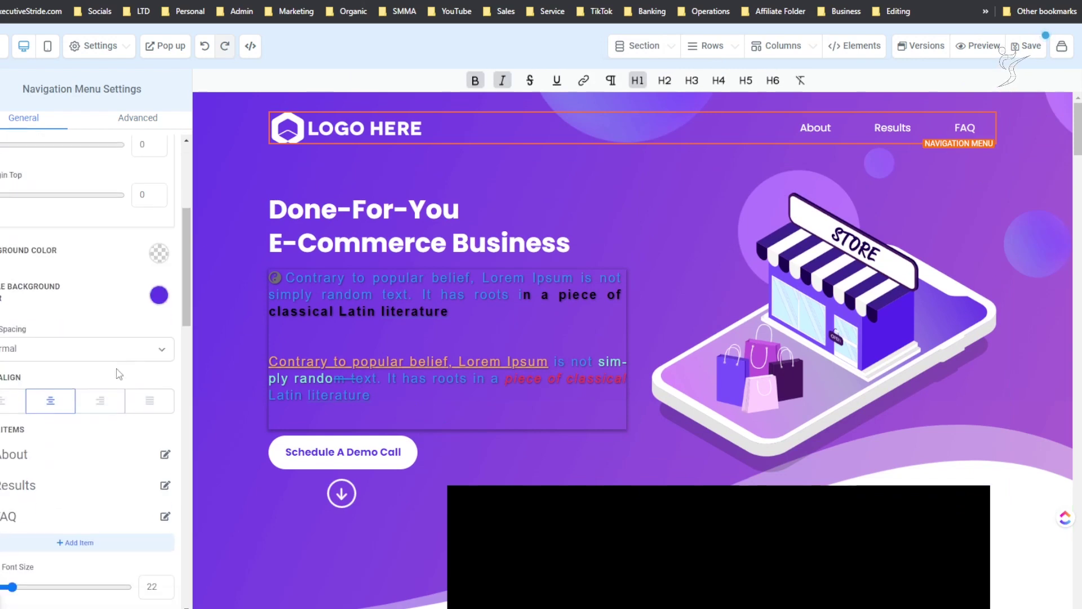
left_click(165, 485)
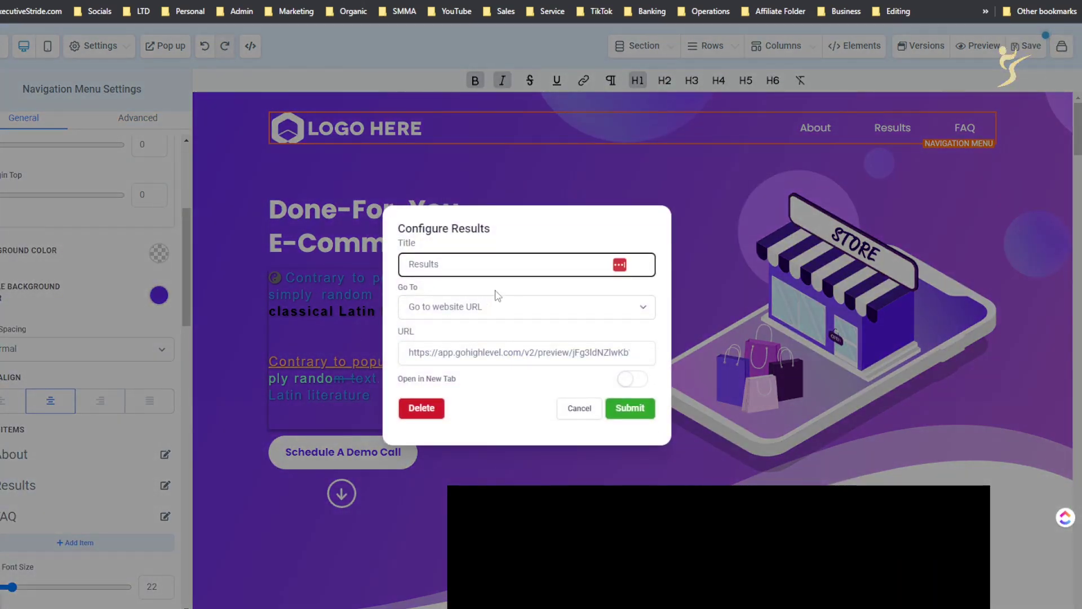
left_click(508, 352)
left_click_drag(414, 355, 679, 353)
type("#heading-fDnjh3xqSG")
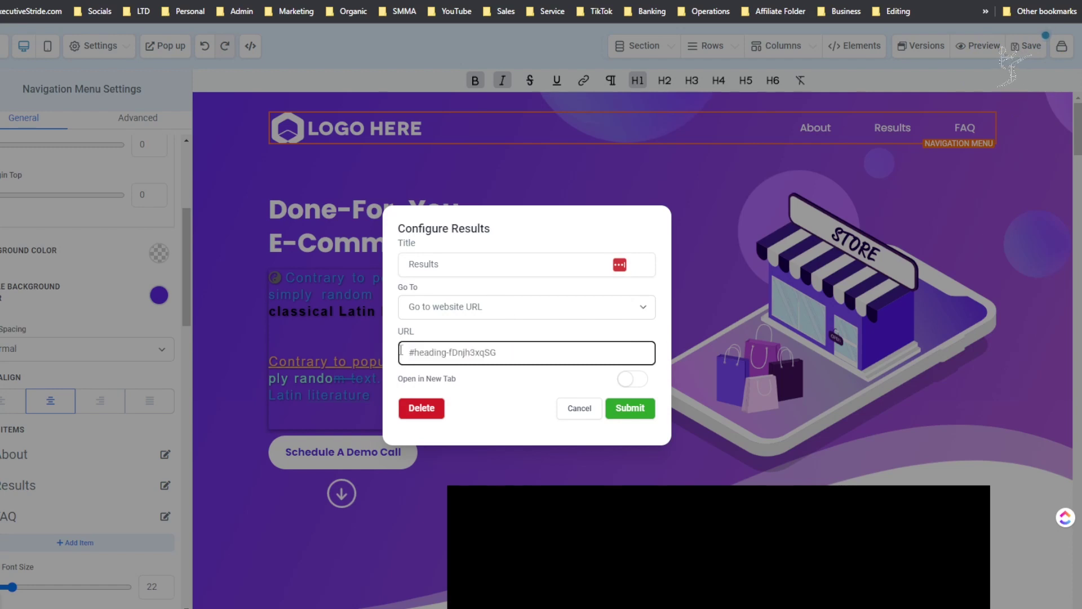
type("/")
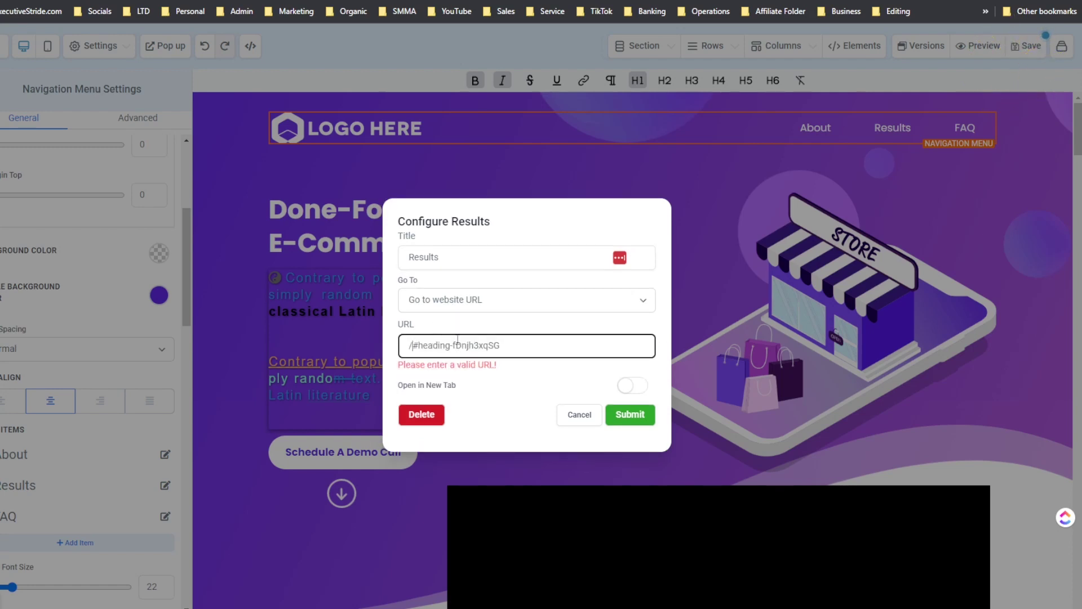
key("BackSpace")
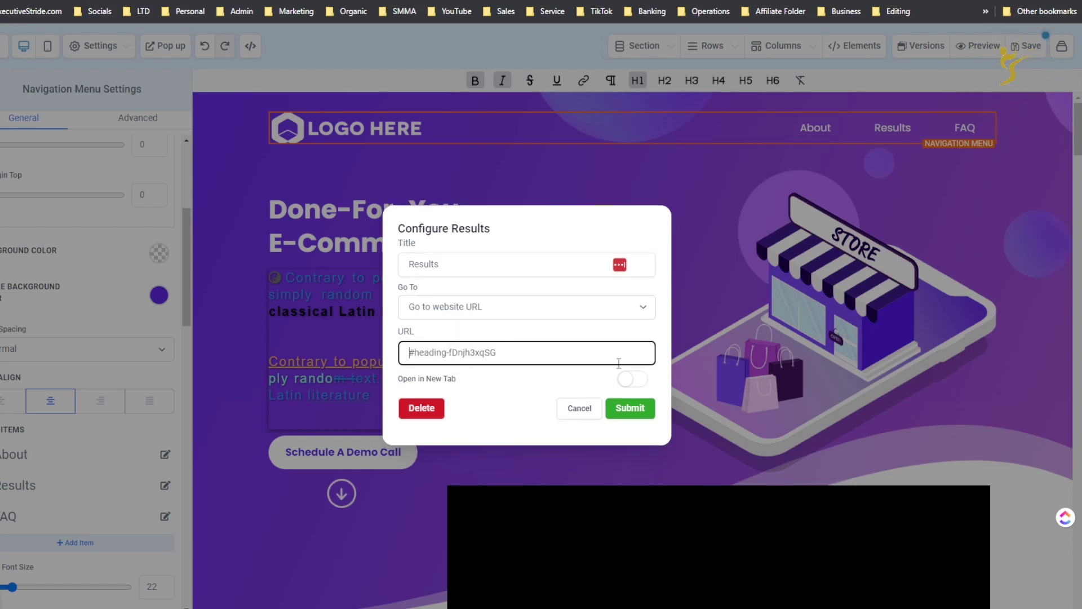
left_click(630, 408)
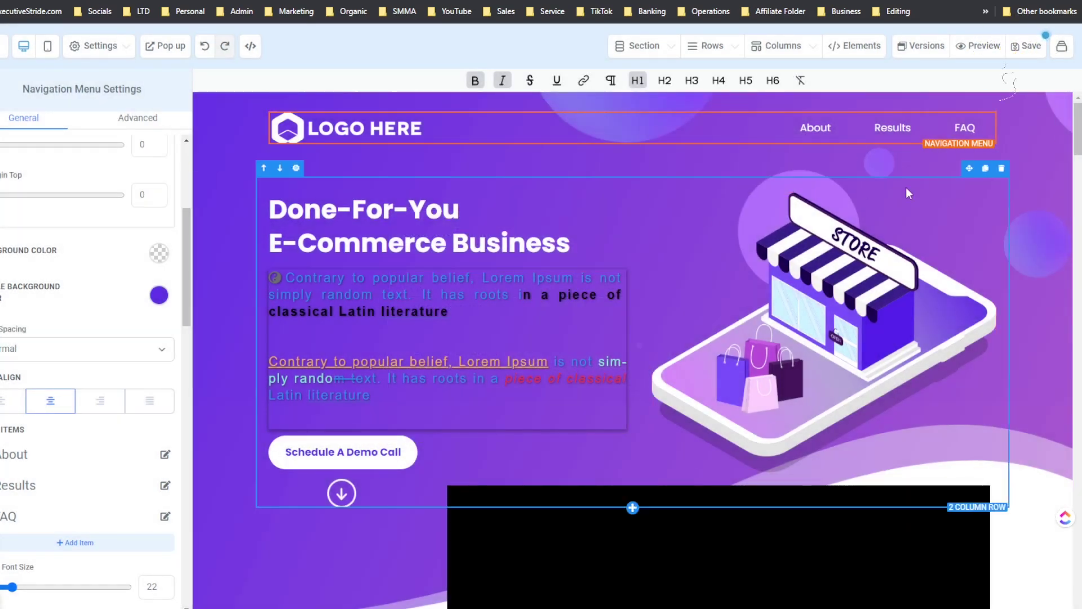
- Add another item to the header navigation menu, keeping its default title and link
scroll(773, 195, "down", 2)
scroll(507, 282, "up", 1)
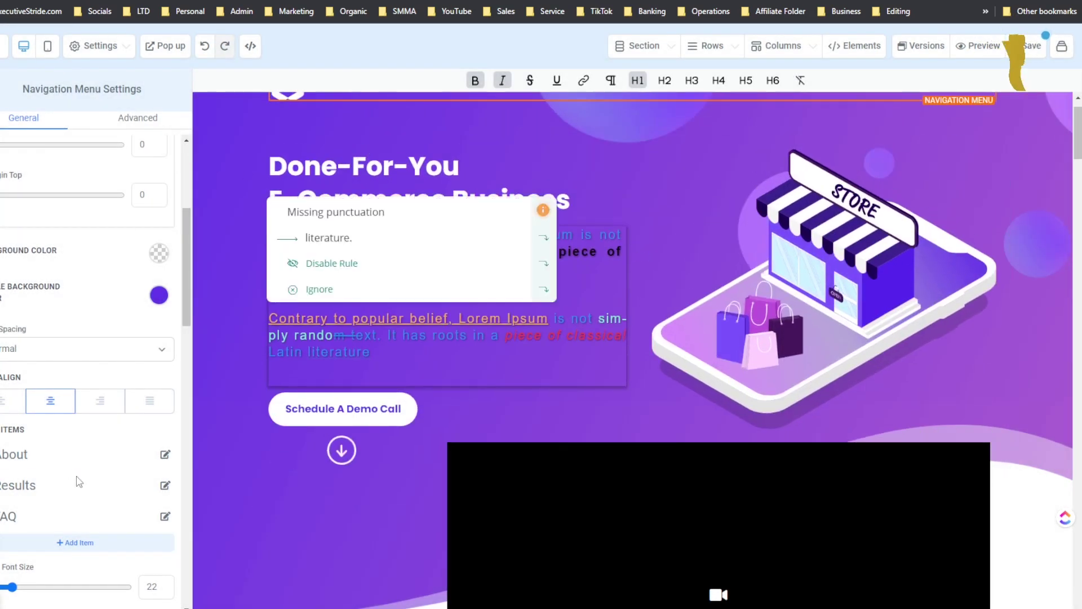
left_click(74, 543)
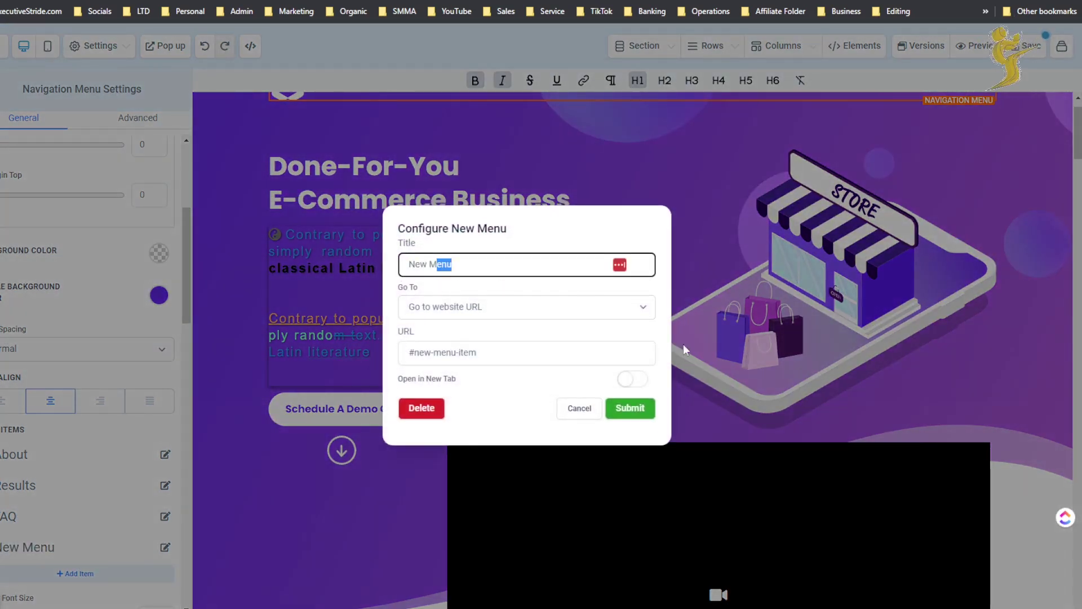
left_click(642, 404)
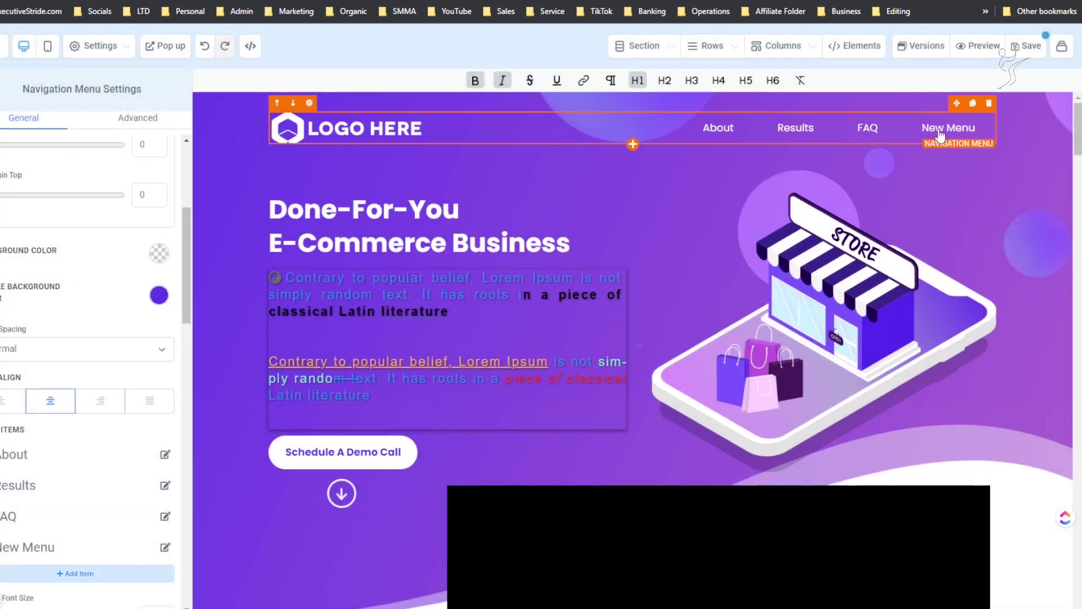
- Nest the New Menu item under About in the header navigation's item list
left_click_drag(5, 546, 7, 482)
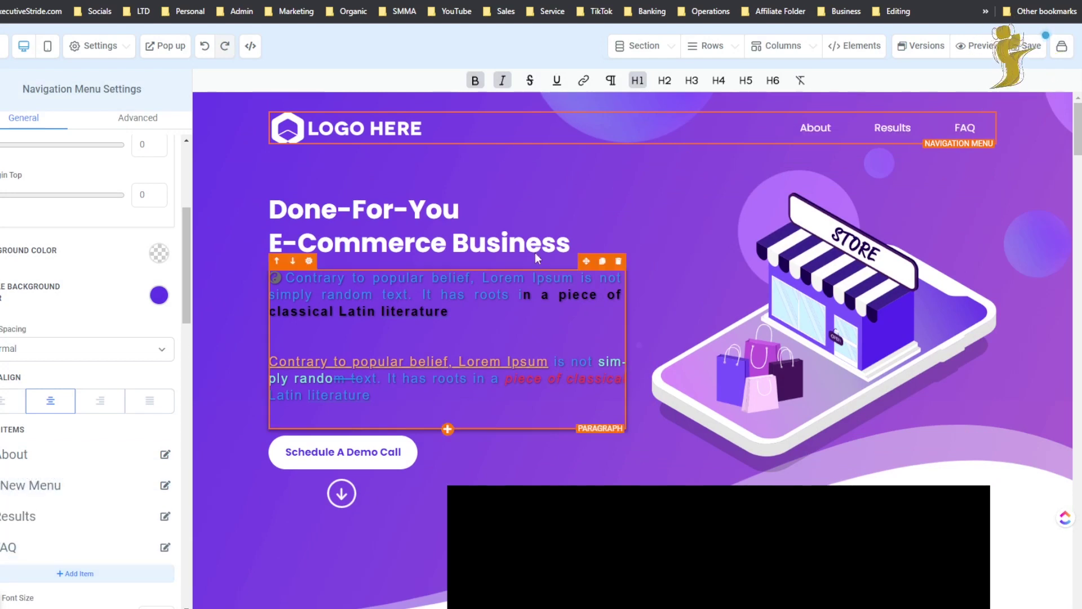
mouse_move(822, 138)
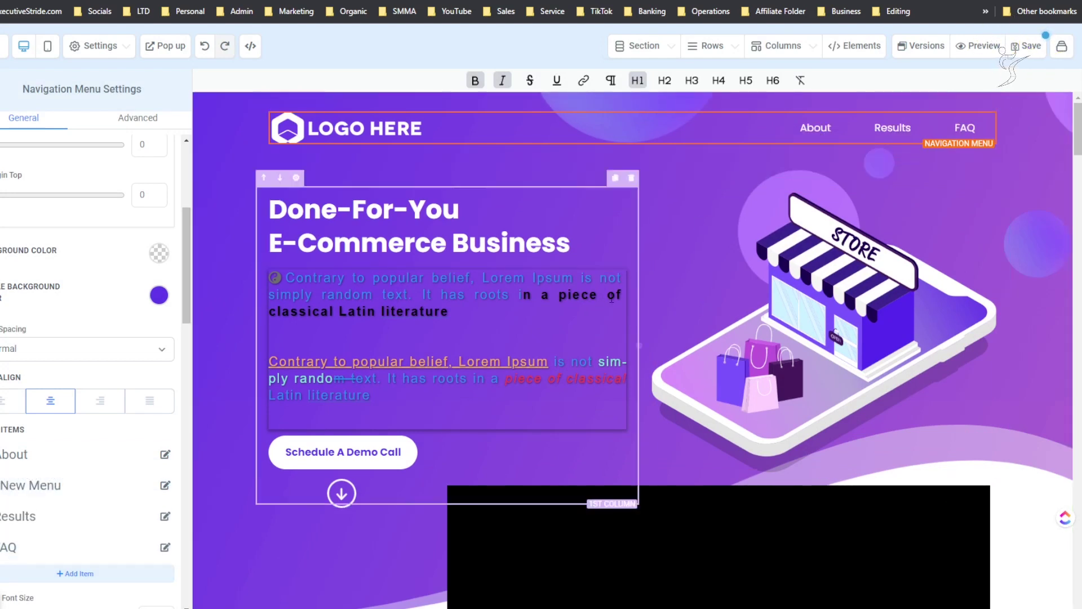
mouse_move(12, 516)
left_mouse_down()
mouse_move(15, 501)
mouse_move(17, 514)
left_mouse_up()
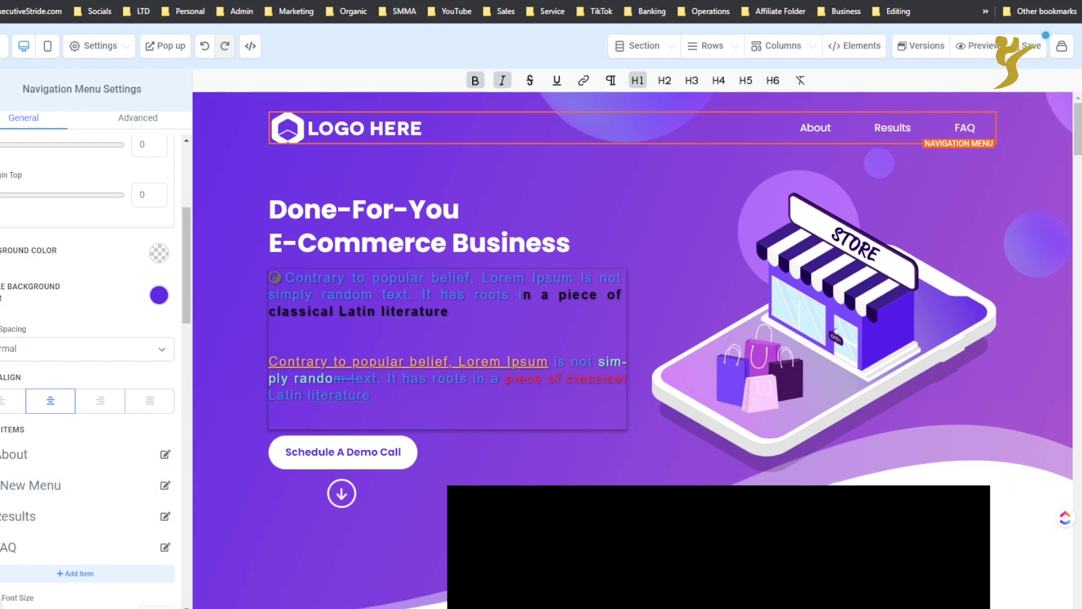
- Add a Progress Bar element directly below the video
scroll(564, 282, "down", 15)
scroll(420, 269, "down", 10)
scroll(509, 157, "up", 15)
scroll(508, 157, "up", 5)
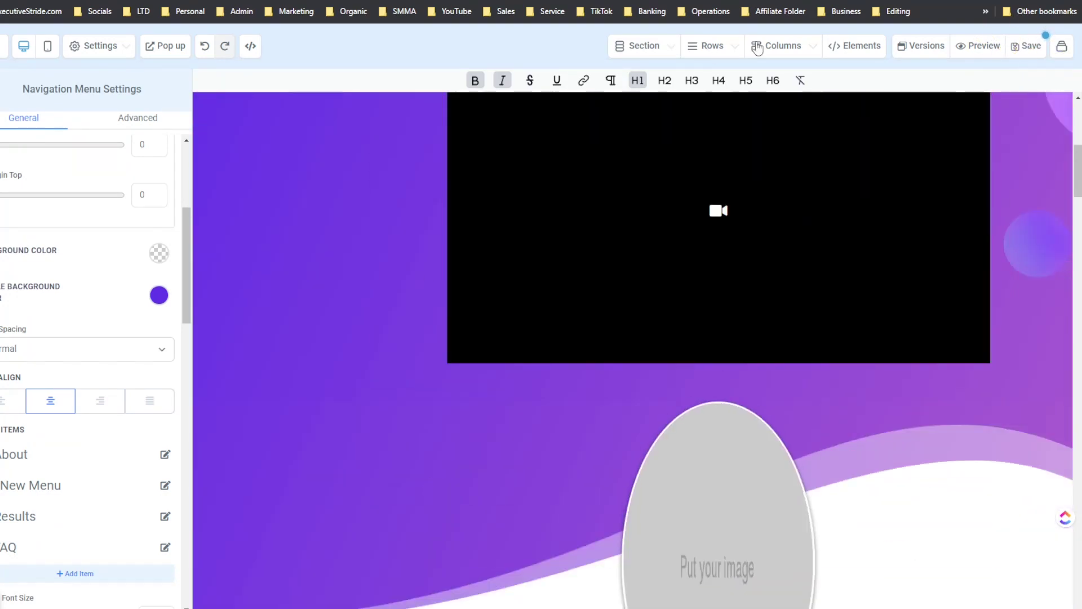
left_click(828, 45)
left_click(772, 77)
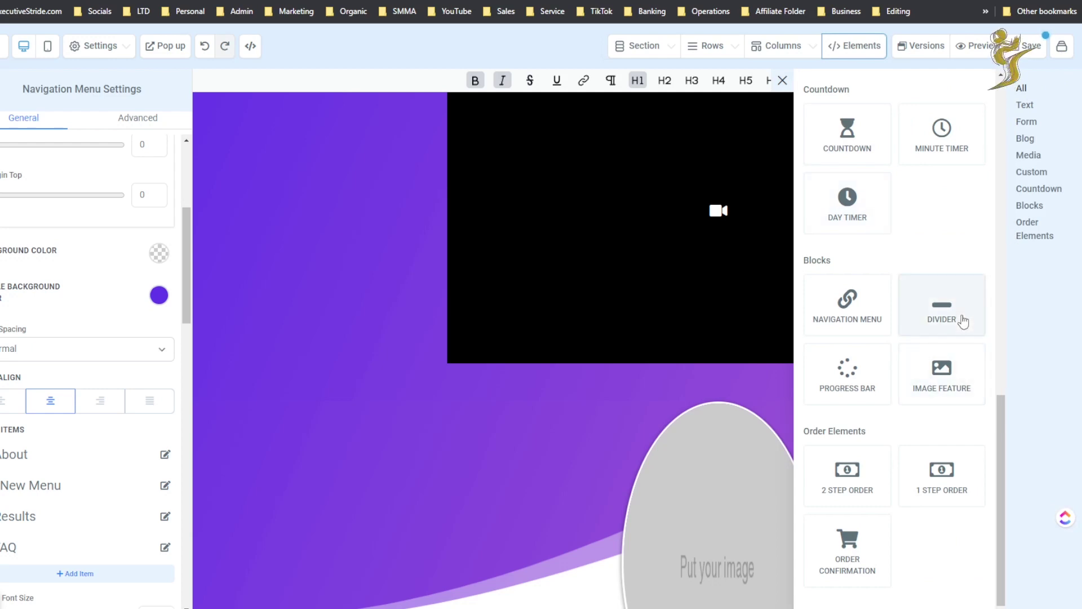
scroll(872, 417, "up", 1)
scroll(866, 419, "down", 1)
left_click_drag(862, 389, 612, 394)
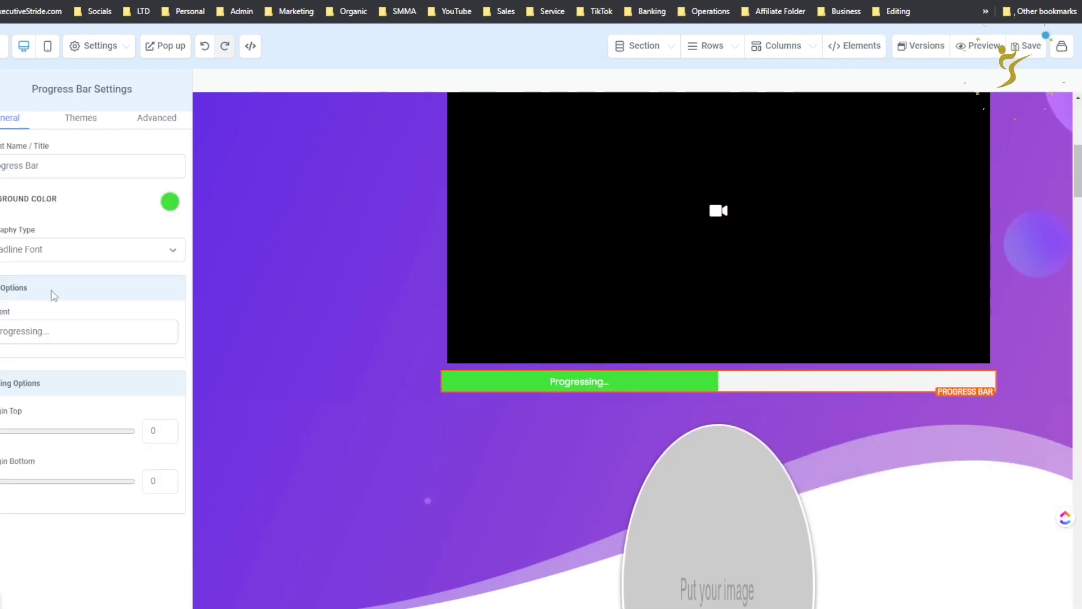
- Try several themes on the progress bar and settle on the teal-to-purple gradient one
left_click(74, 120)
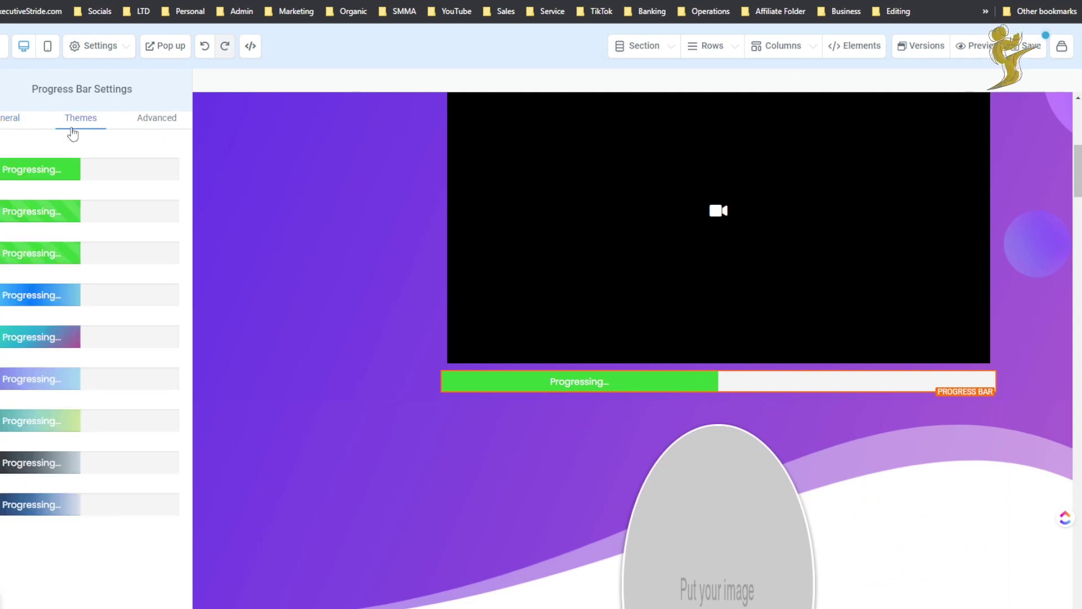
left_click(26, 253)
left_click(22, 293)
left_click(20, 339)
left_click(27, 410)
left_click(39, 341)
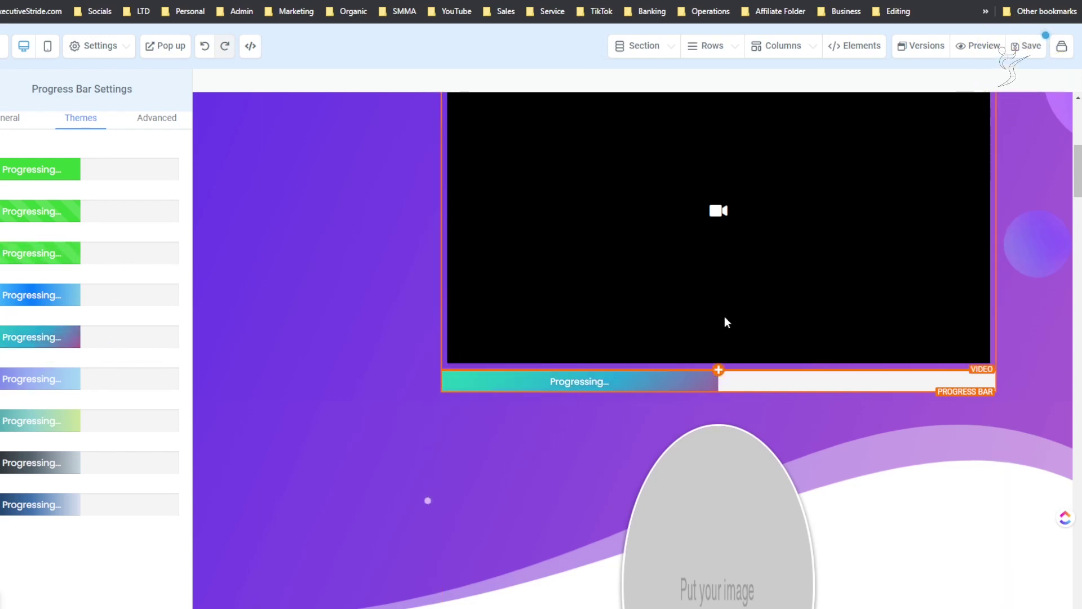
- Add an Image Feature element below the progress bar and a 2 Step Order form beneath it
left_click(724, 394)
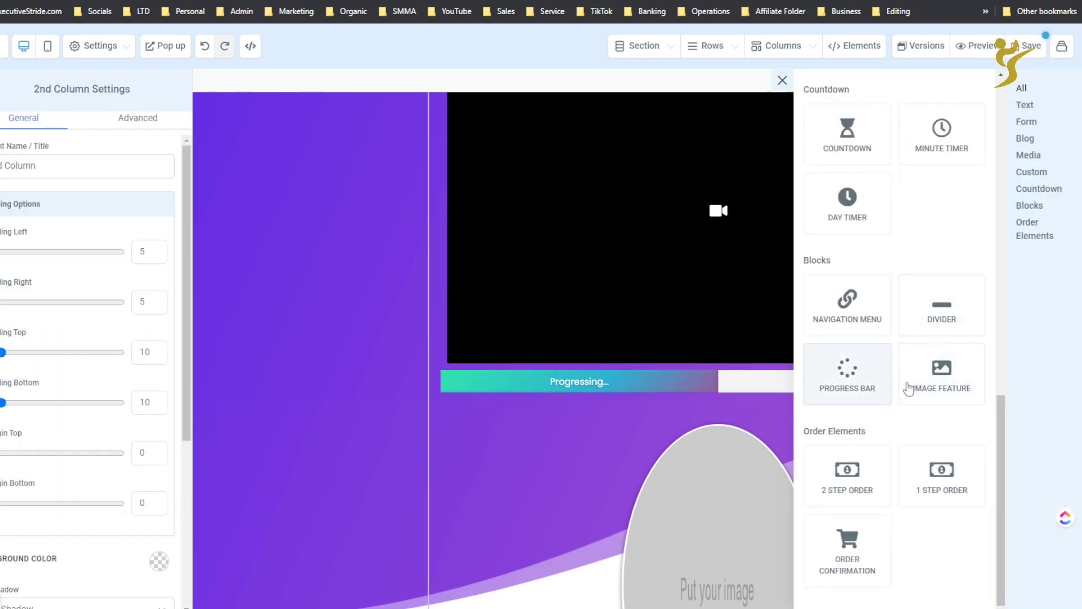
left_click(921, 382)
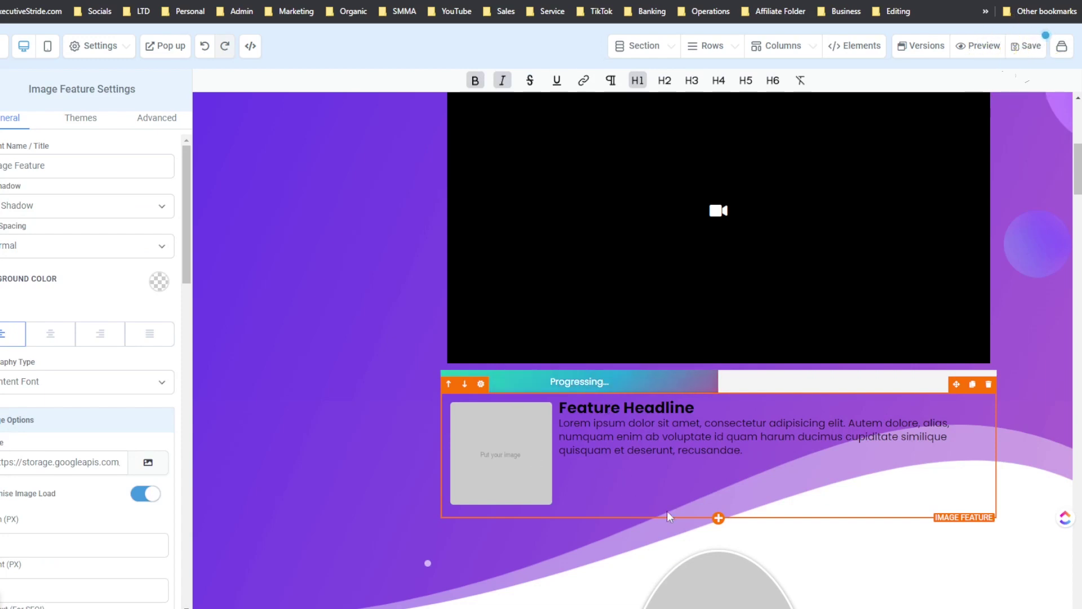
left_click(718, 517)
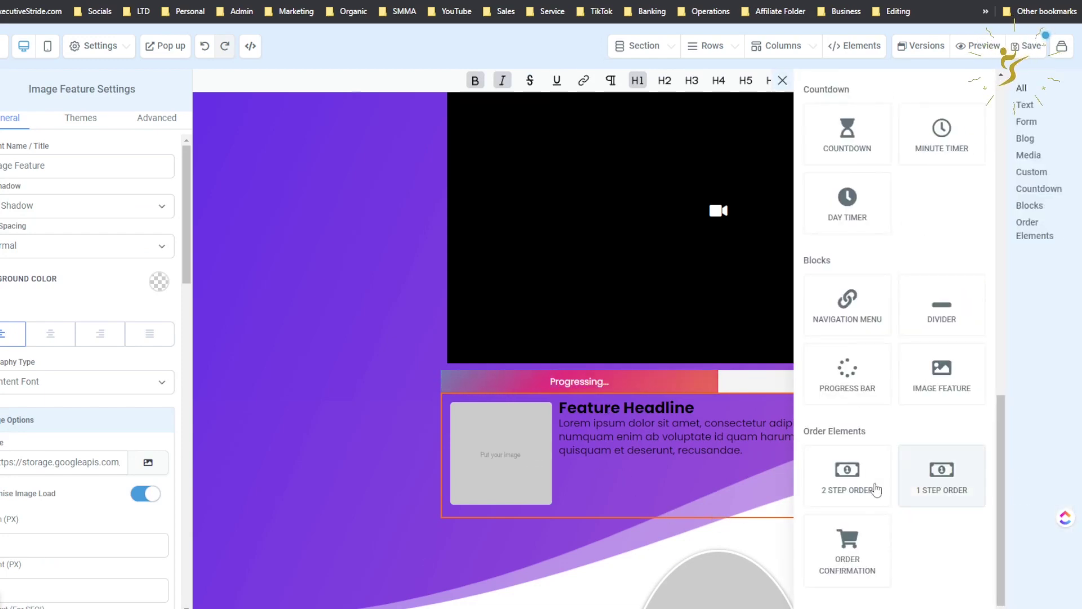
left_click(851, 479)
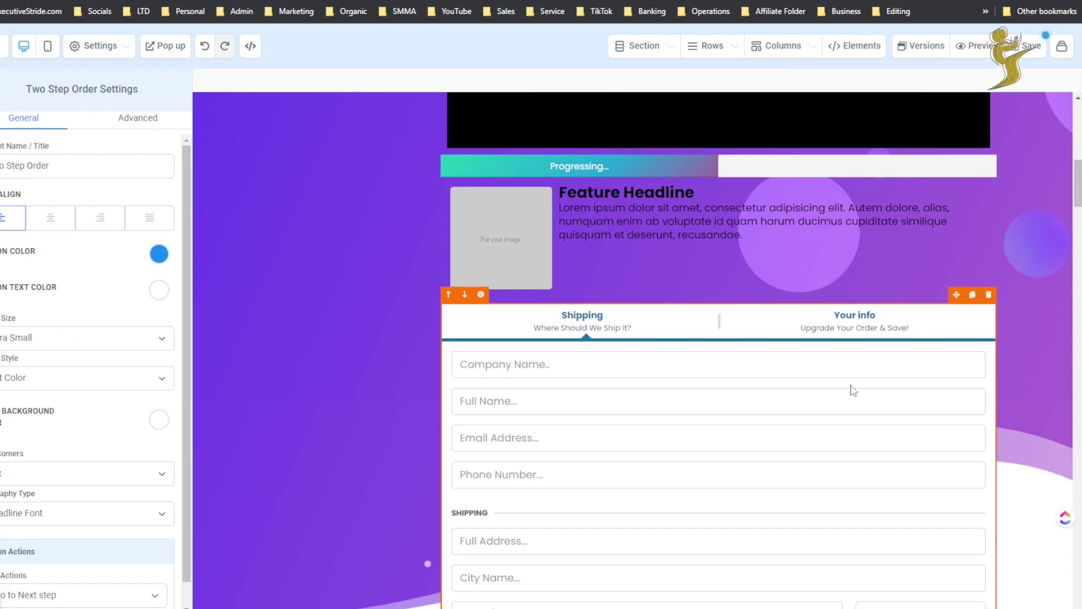
- Add a 1 Step Order form below the two-step order form and compare the two layouts
left_click(717, 476)
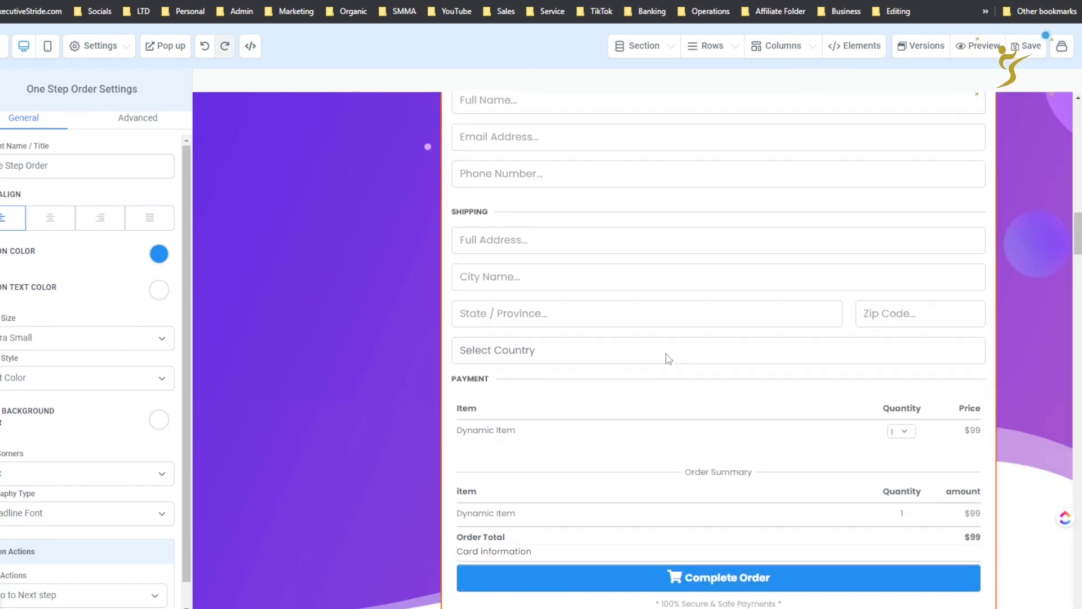
scroll(623, 355, "up", 10)
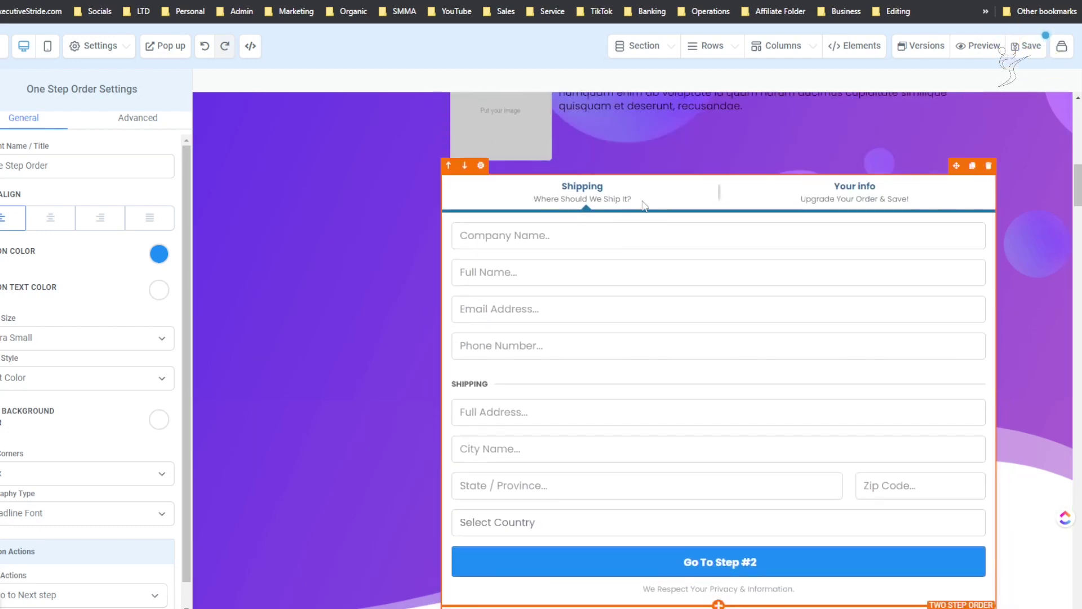
left_click(838, 203)
scroll(848, 220, "down", 7)
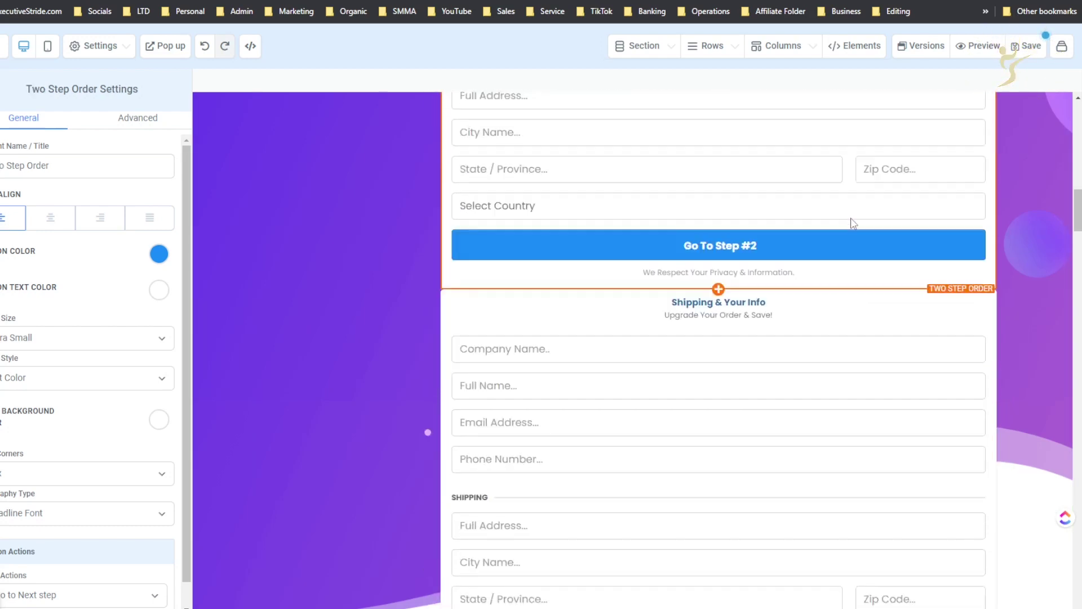
scroll(850, 228, "down", 15)
scroll(774, 285, "up", 8)
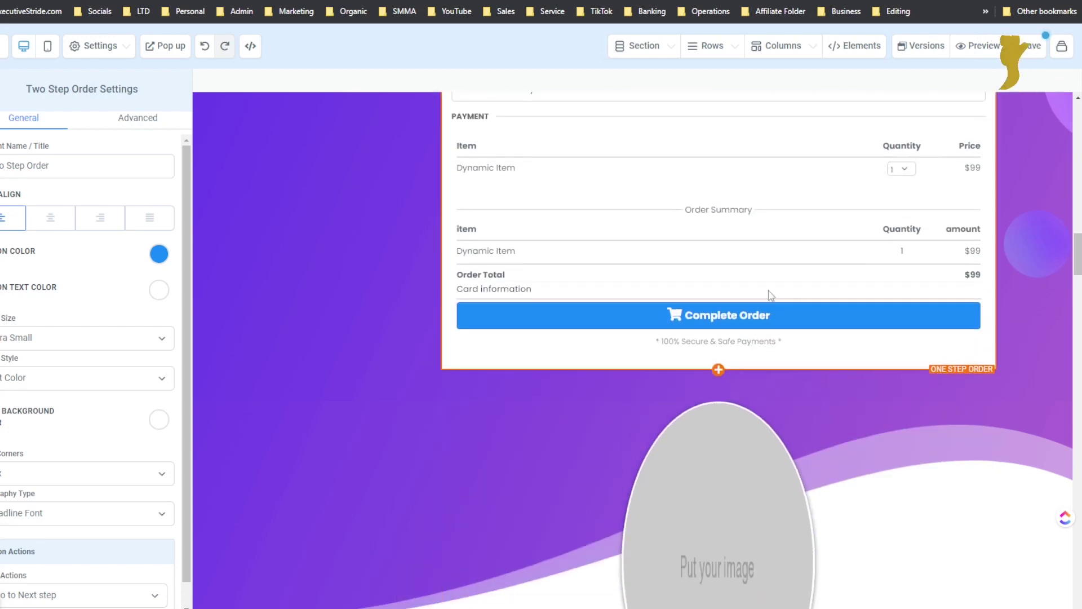
- Add an Order Confirmation element below the one-step order form
left_click(718, 374)
left_click(860, 572)
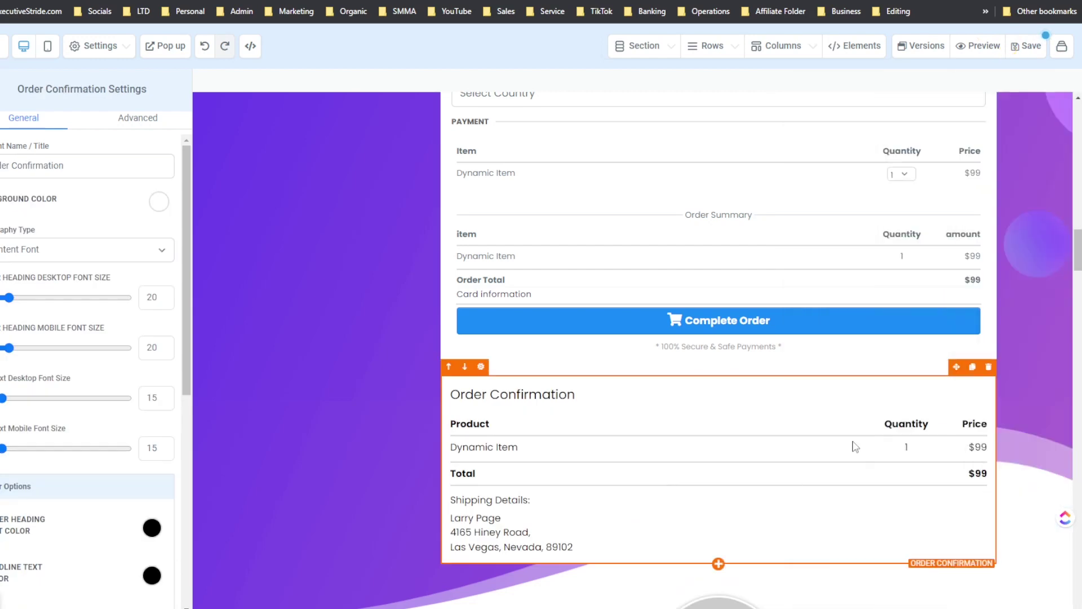
scroll(723, 454, "down", 2)
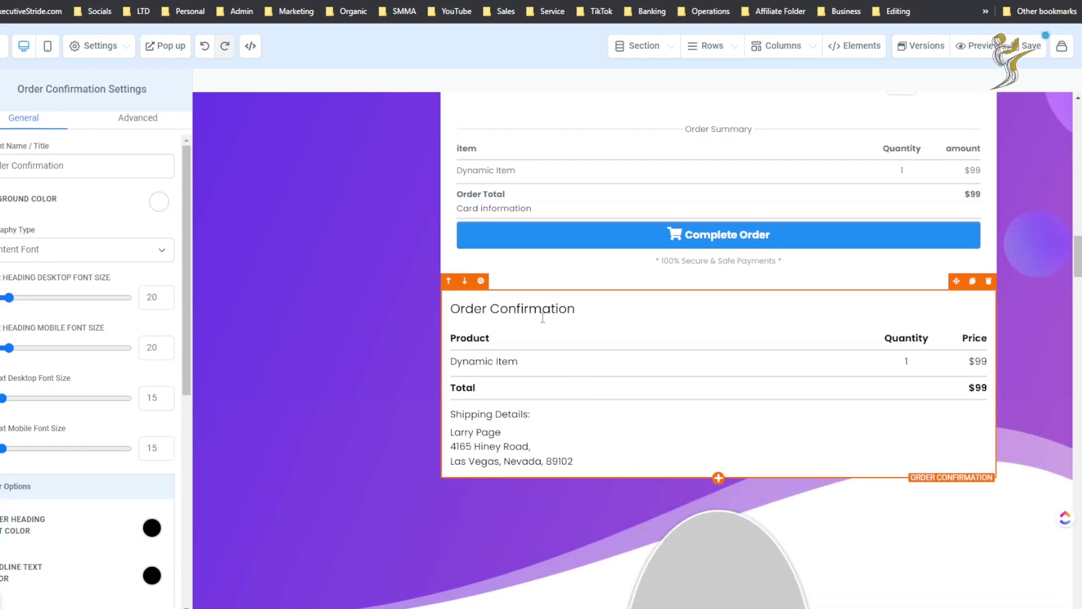
- Examine the one-step order form's fields, general settings and available button actions
left_click(598, 239)
scroll(611, 383, "up", 5)
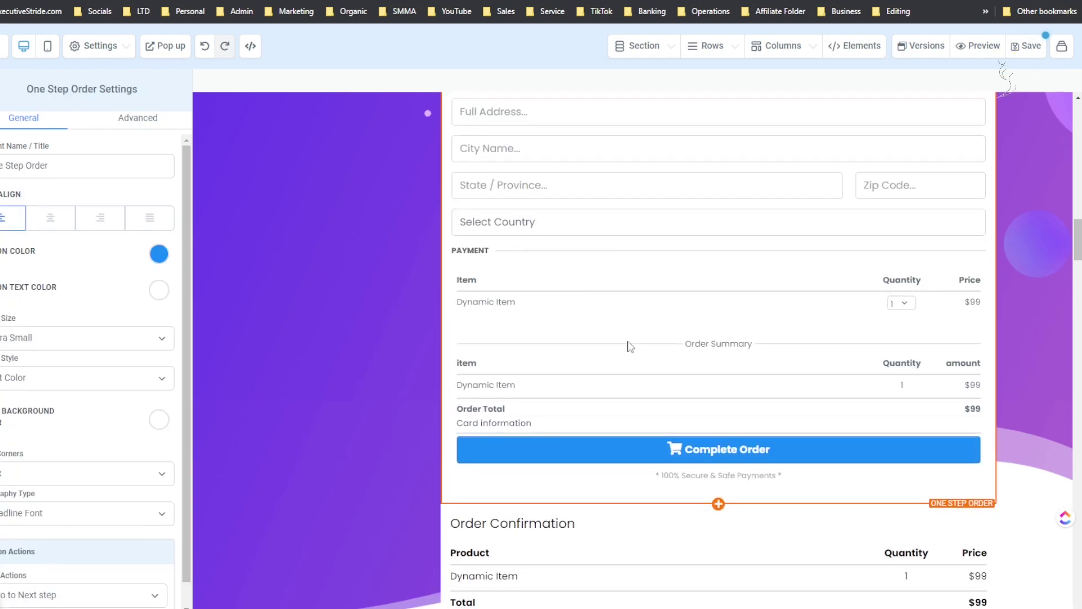
scroll(599, 354, "up", 3)
scroll(599, 350, "down", 1)
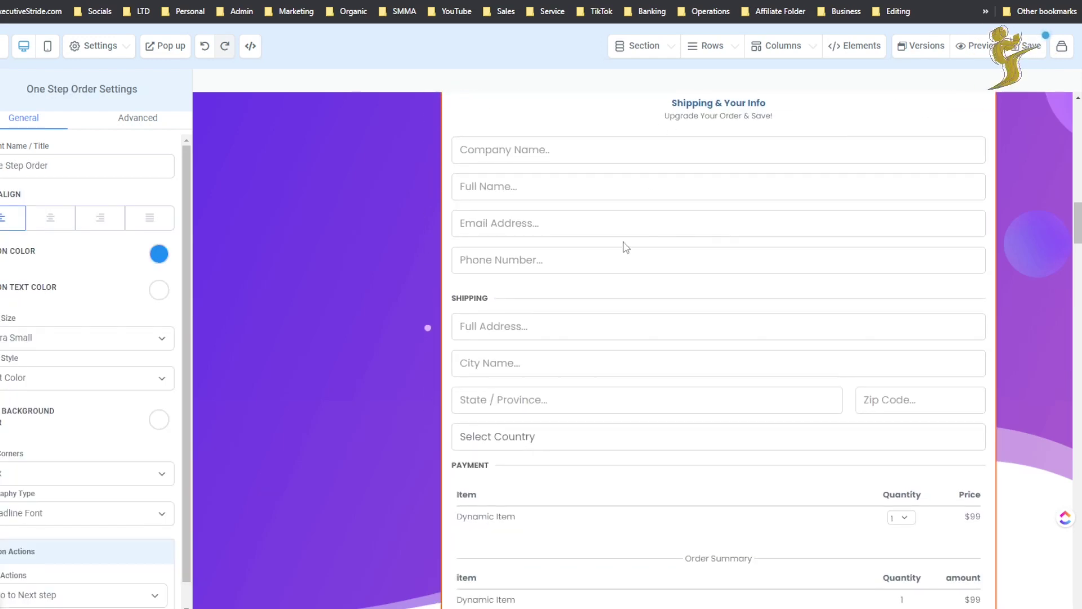
scroll(111, 351, "down", 1)
left_click(107, 571)
left_click(56, 477)
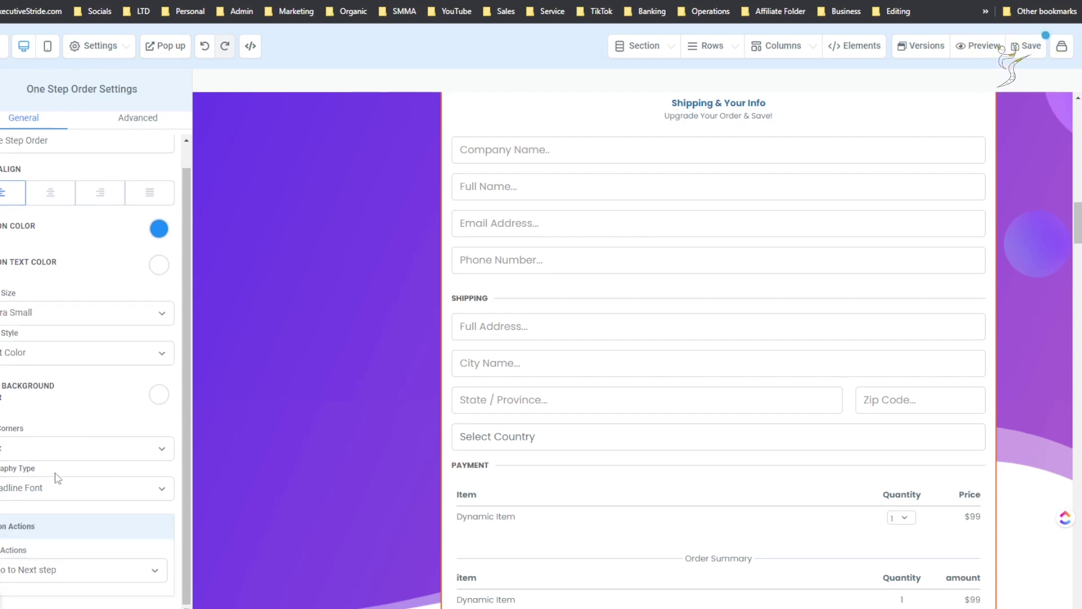
left_click(55, 571)
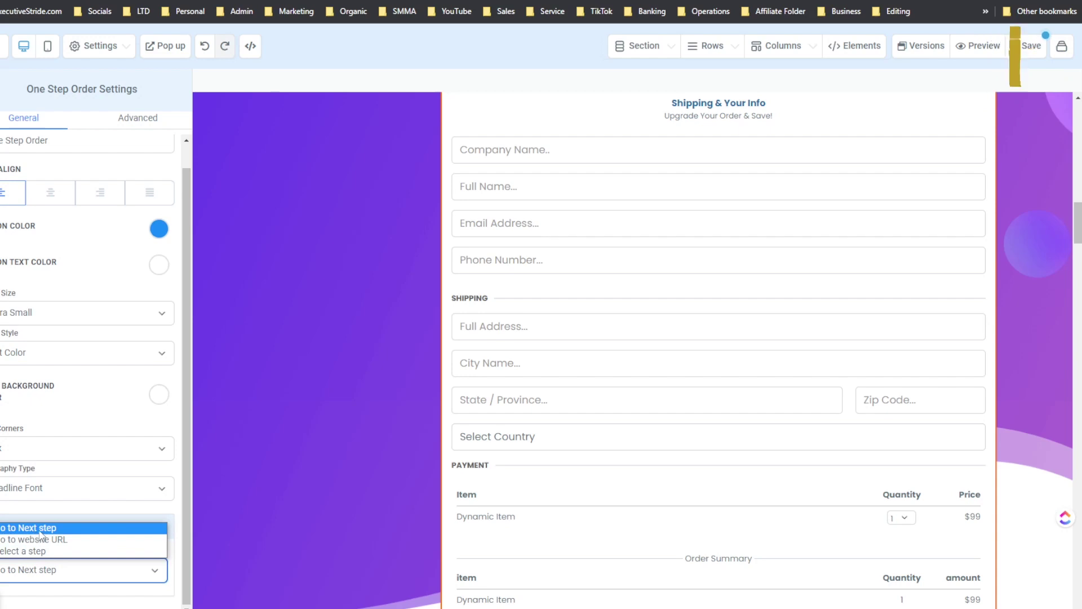
- Delete the Order Confirmation element below the one-step order form
scroll(628, 369, "down", 6)
left_click(675, 429)
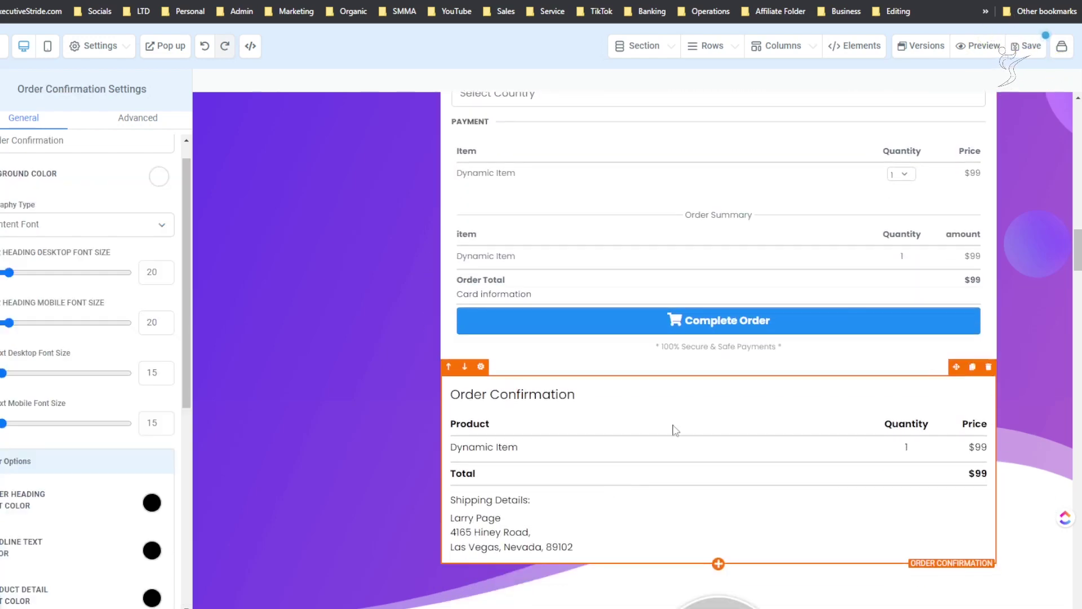
left_click(989, 372)
scroll(770, 332, "up", 3)
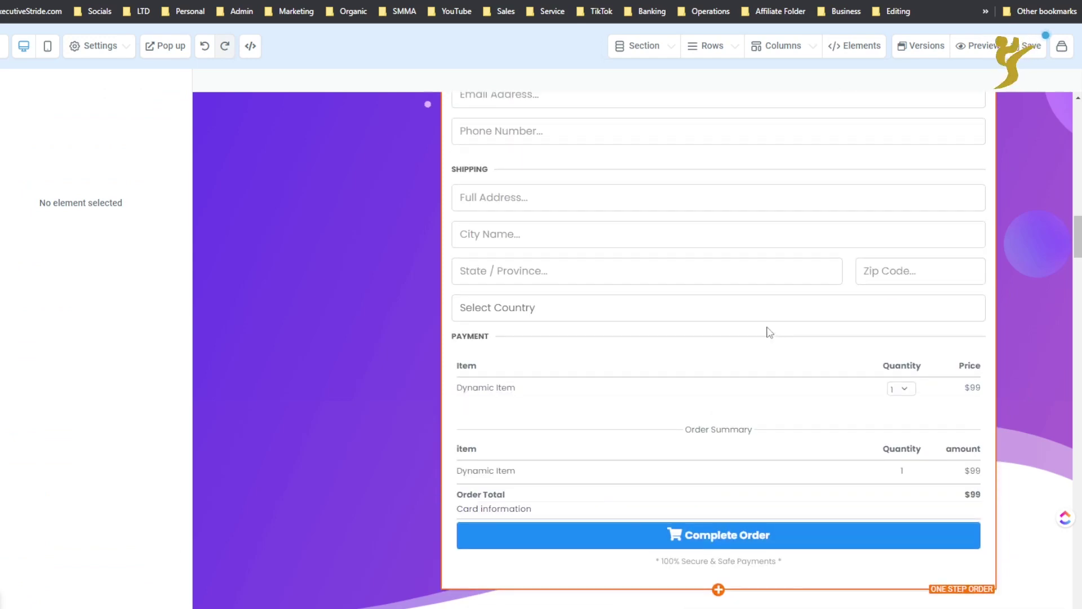
- Hide the Company Name field in Step #1 of the two-step order form through its advanced settings
scroll(568, 337, "up", 3)
left_click(498, 266)
scroll(498, 266, "up", 3)
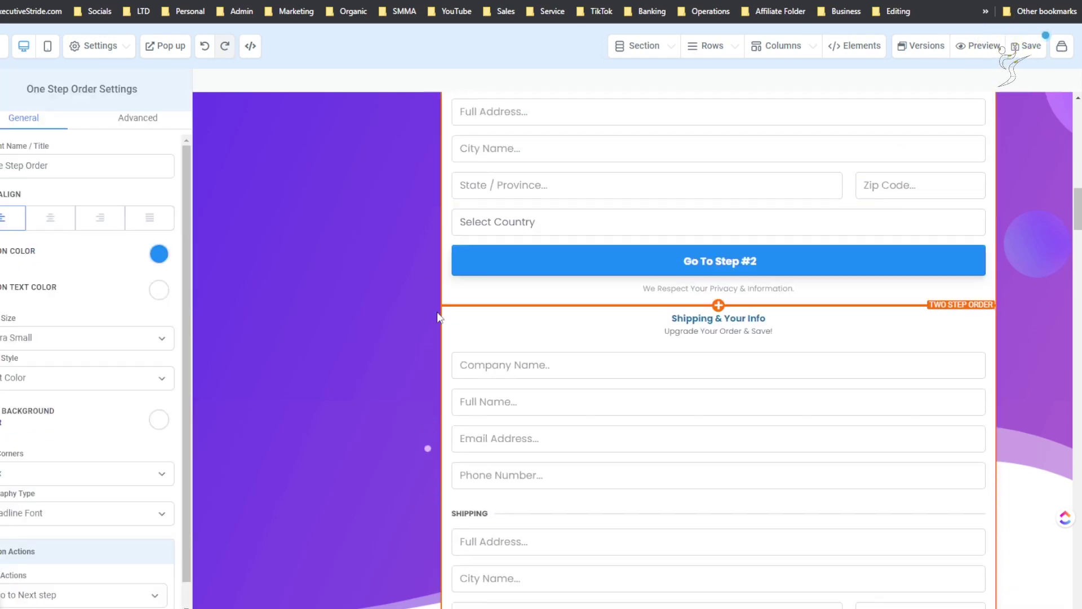
scroll(540, 285, "up", 5)
left_click(568, 282)
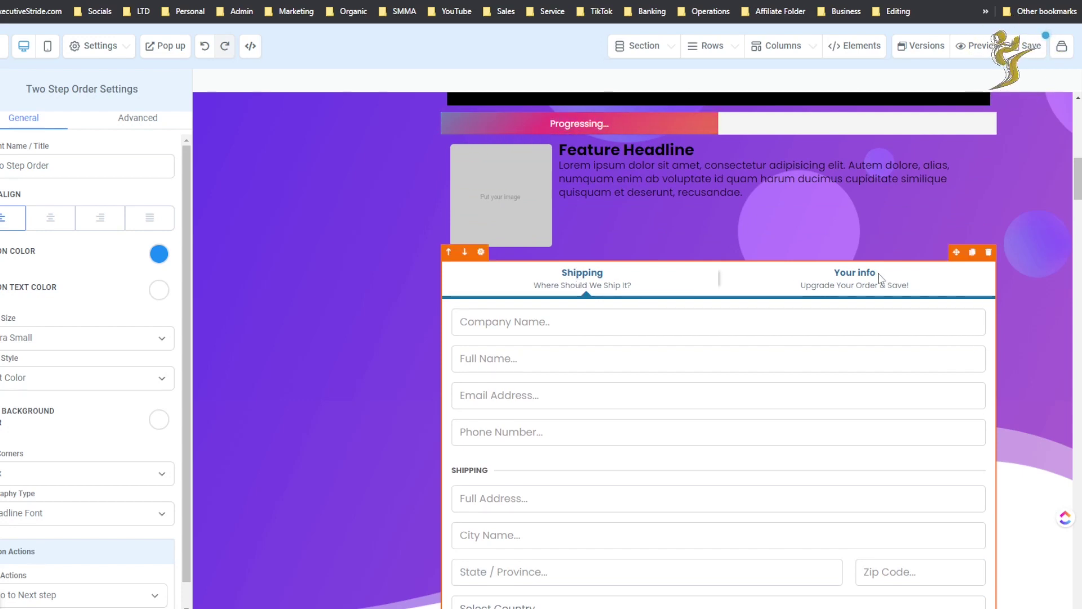
scroll(773, 295, "down", 3)
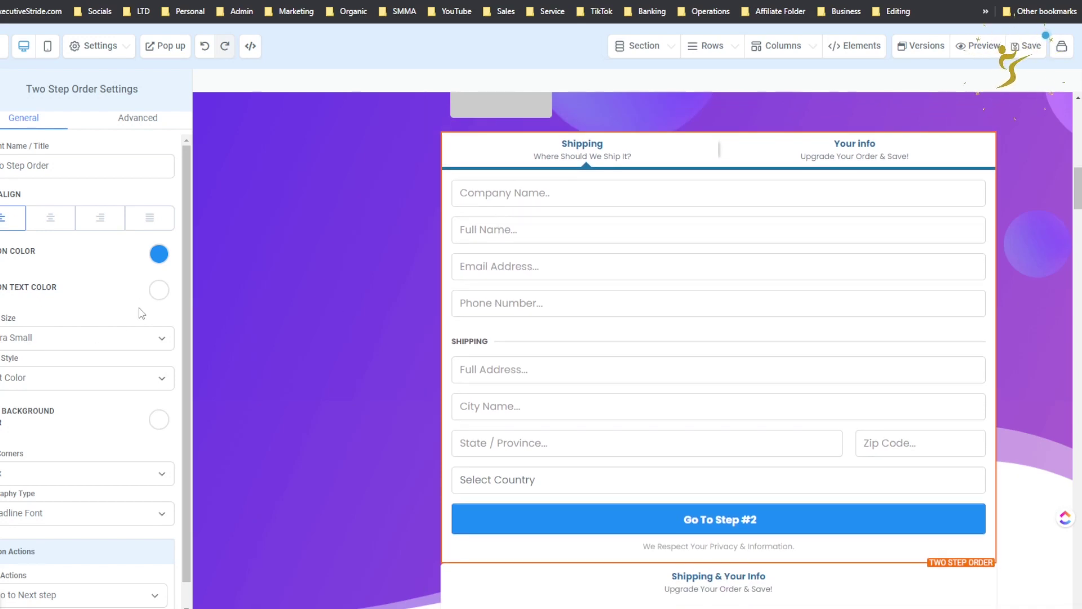
scroll(120, 341, "down", 1)
scroll(130, 315, "up", 1)
left_click(145, 119)
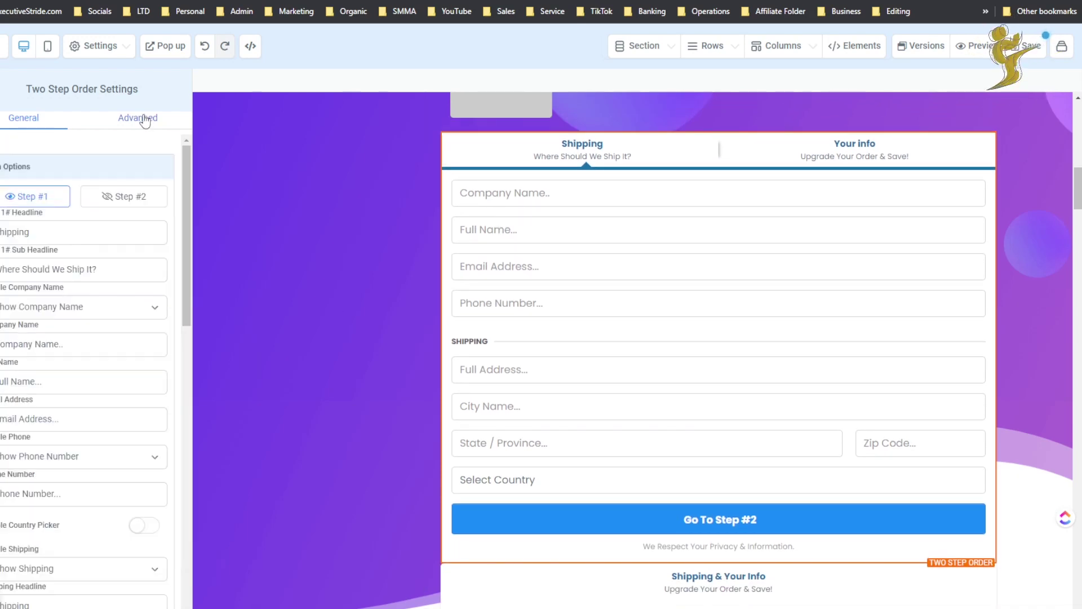
left_click(81, 306)
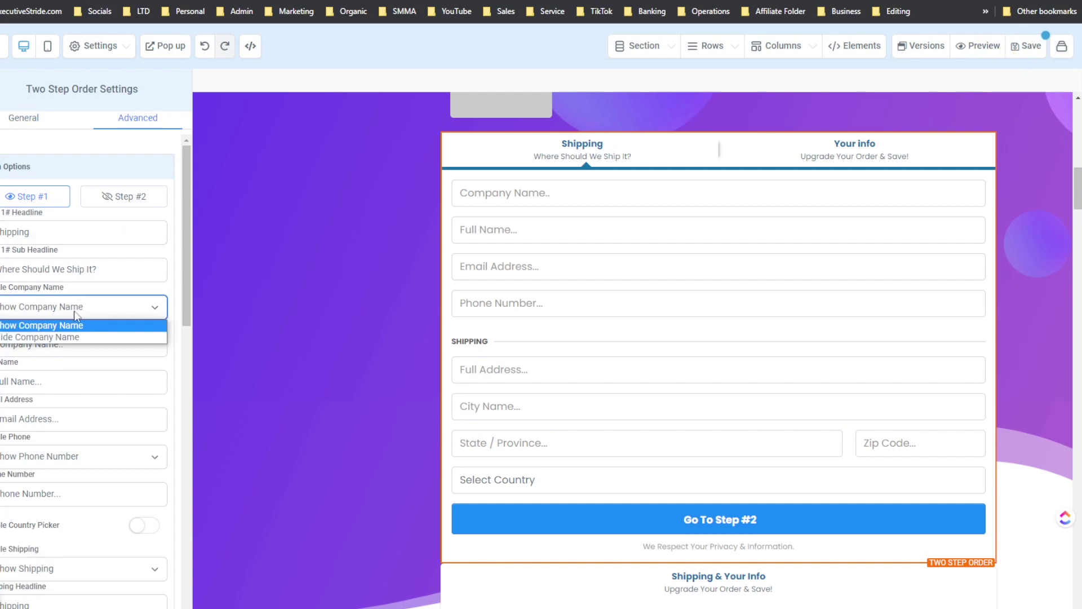
left_click(73, 336)
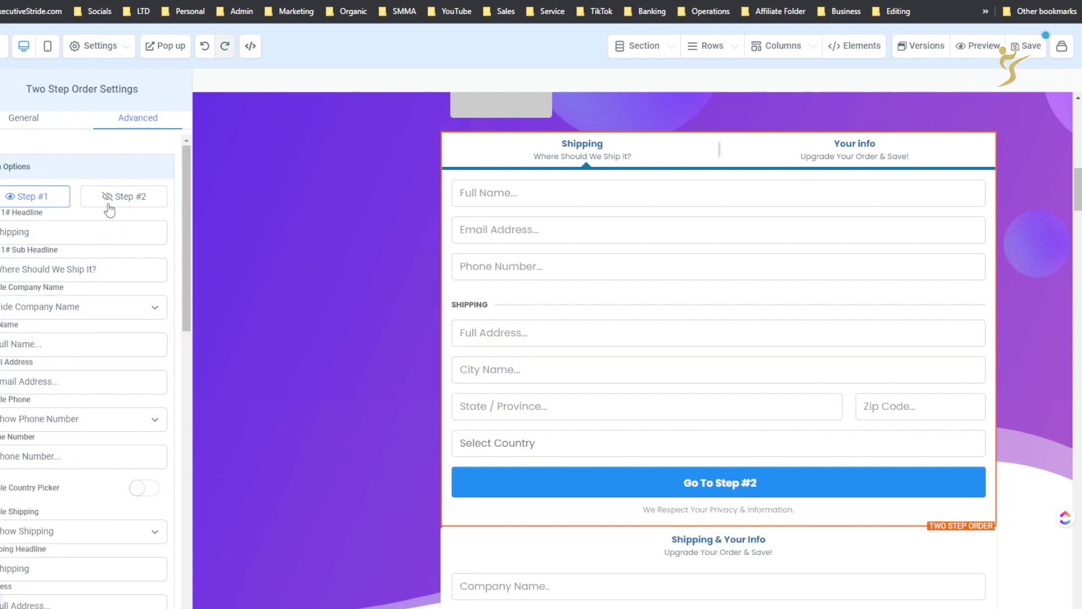
- Show Step #2 of the two-step order form and review its headline, text and button options
left_click(109, 206)
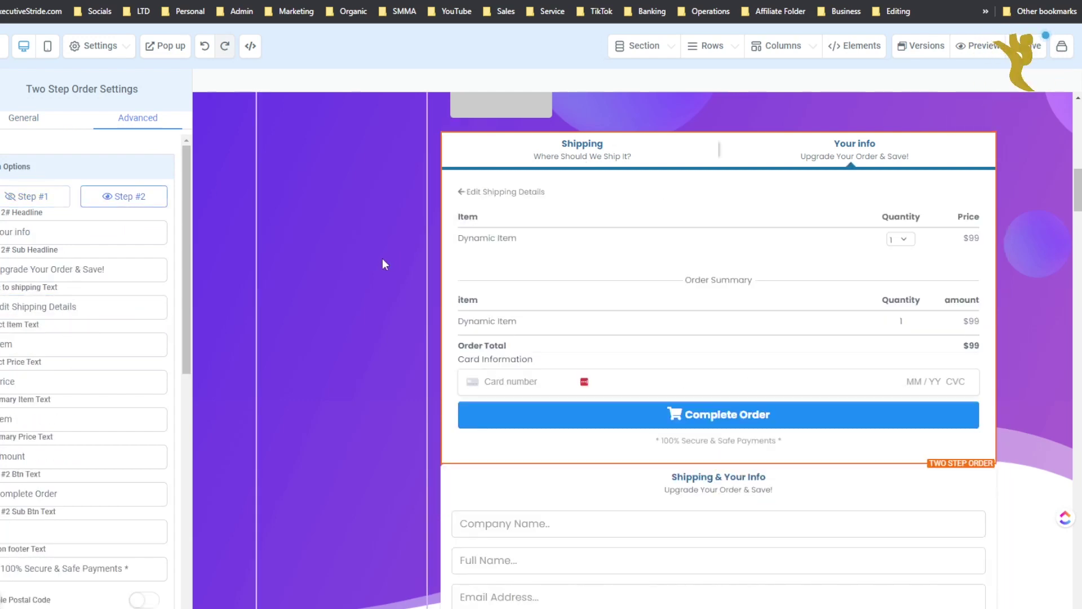
triple_click(85, 269)
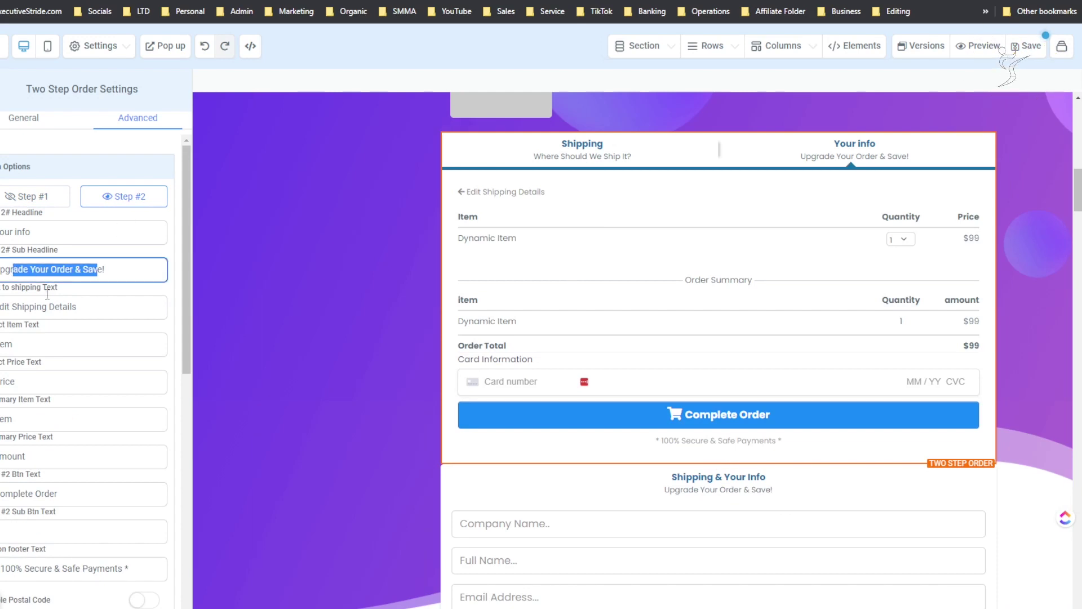
scroll(75, 357, "down", 6)
scroll(75, 357, "up", 6)
- Set the two-step order form's button color to red
left_click(23, 117)
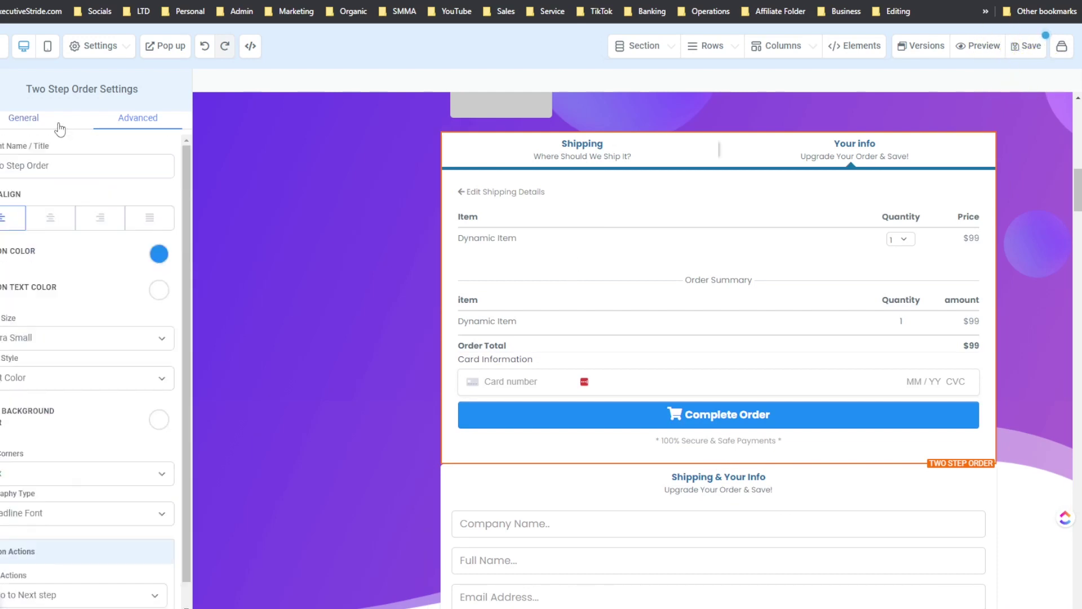
left_click(159, 254)
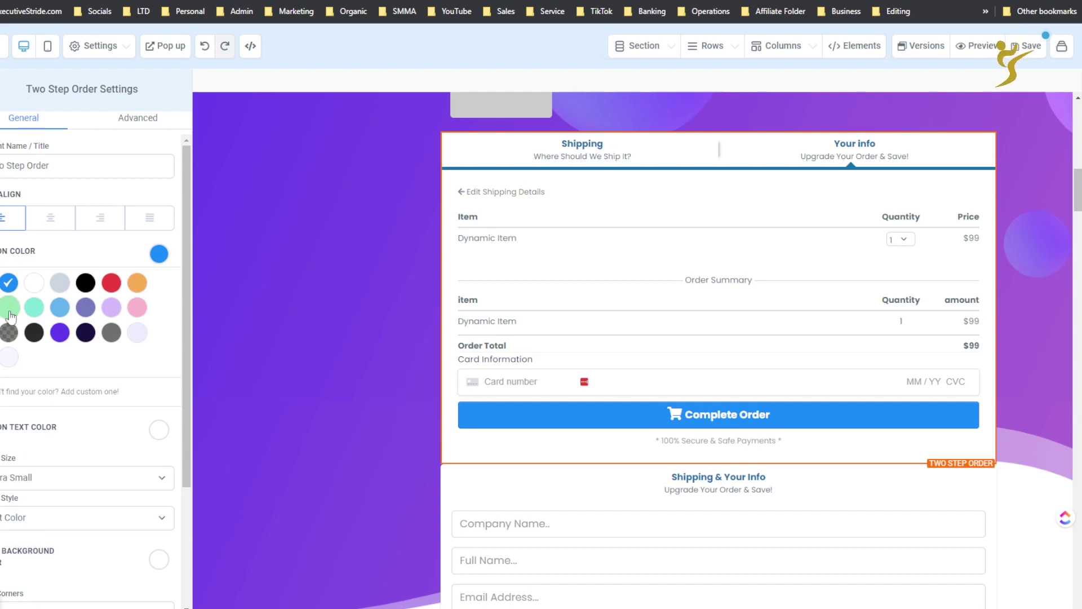
left_click(111, 283)
scroll(567, 333, "down", 15)
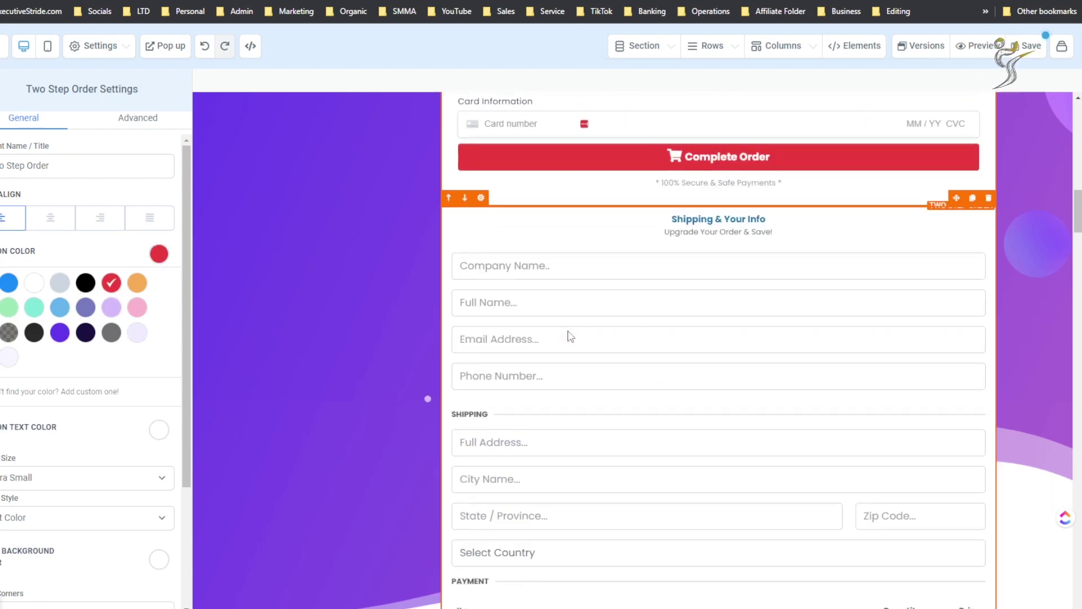
scroll(570, 332, "up", 15)
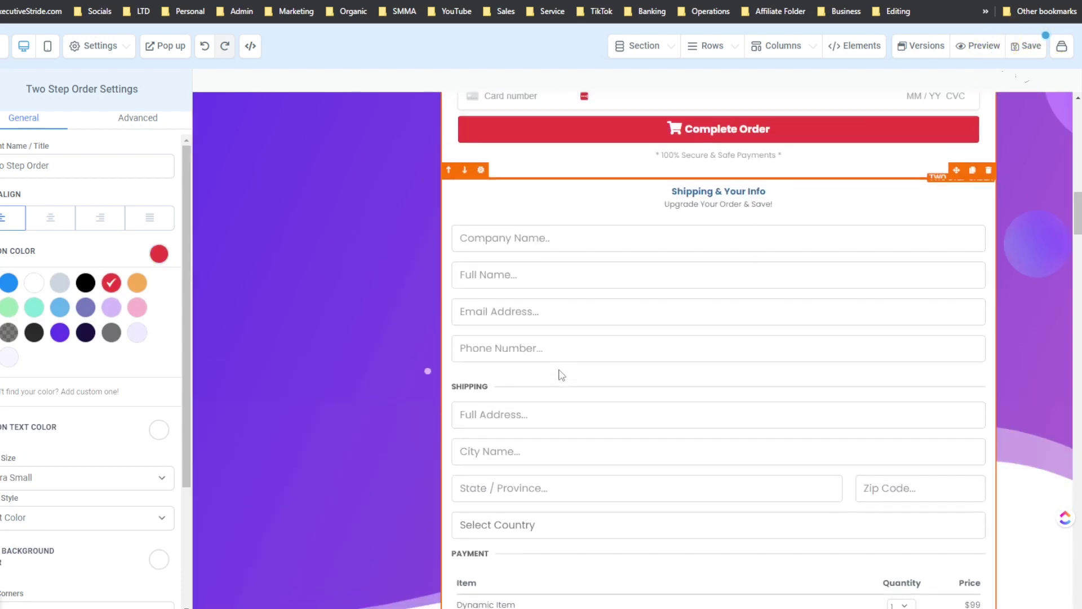
scroll(562, 375, "down", 12)
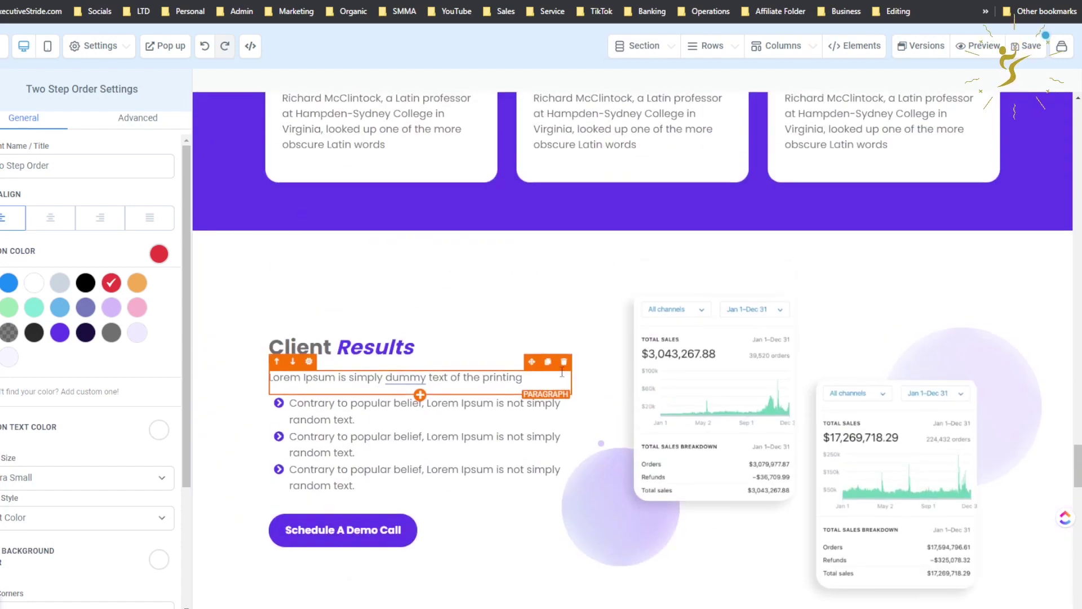
scroll(562, 371, "up", 5)
scroll(562, 361, "down", 4)
scroll(562, 356, "up", 1)
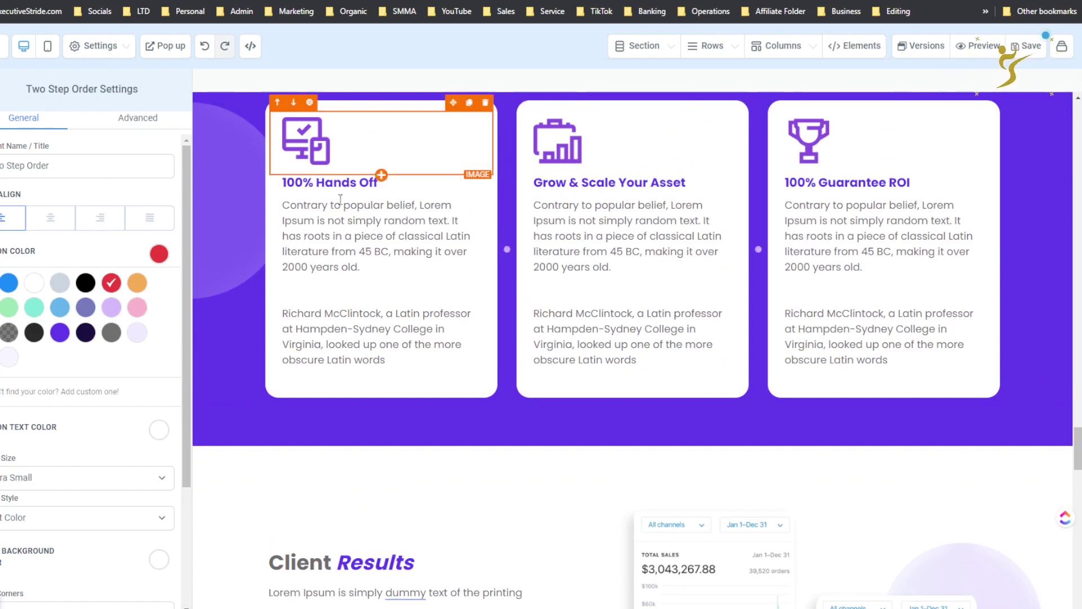
- Return to the hero section and select the paragraph under the "Done-For-You E-Commerce Business" headline to view its settings
scroll(286, 309, "up", 8)
scroll(286, 306, "up", 10)
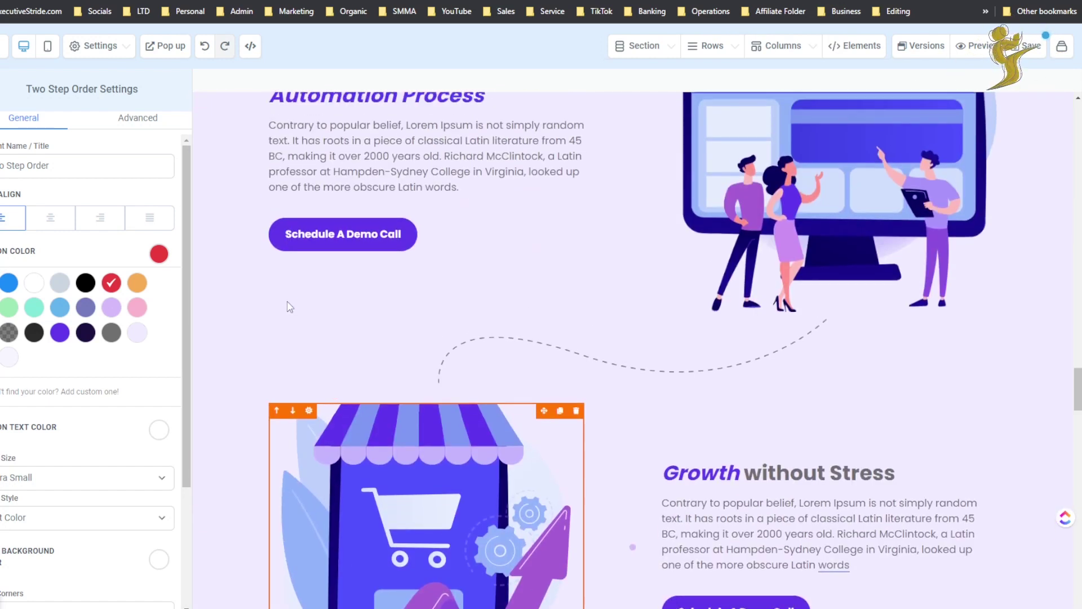
scroll(466, 236, "up", 15)
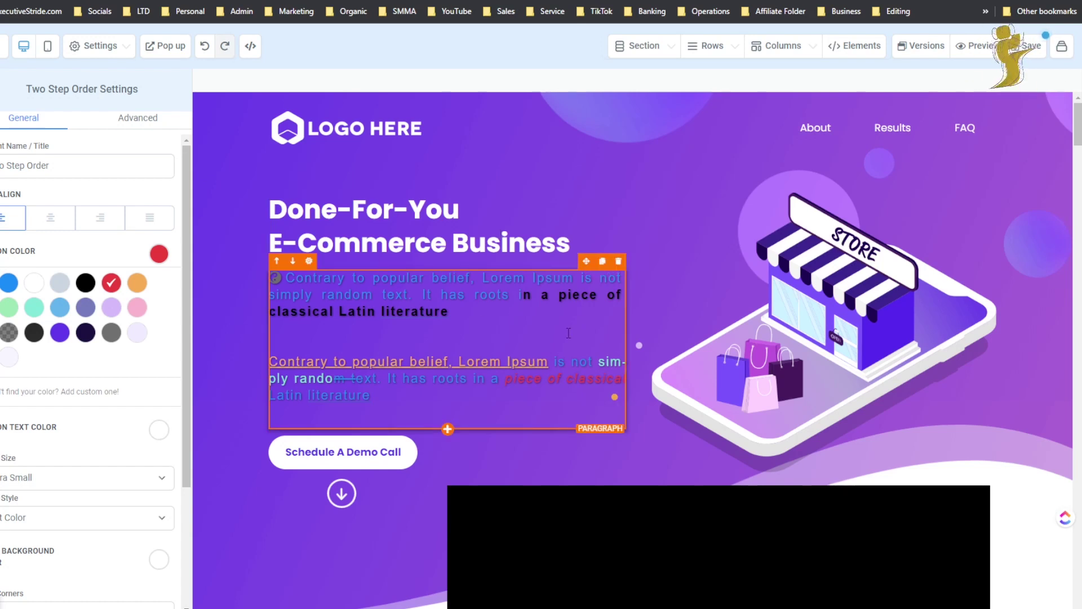
left_click(545, 333)
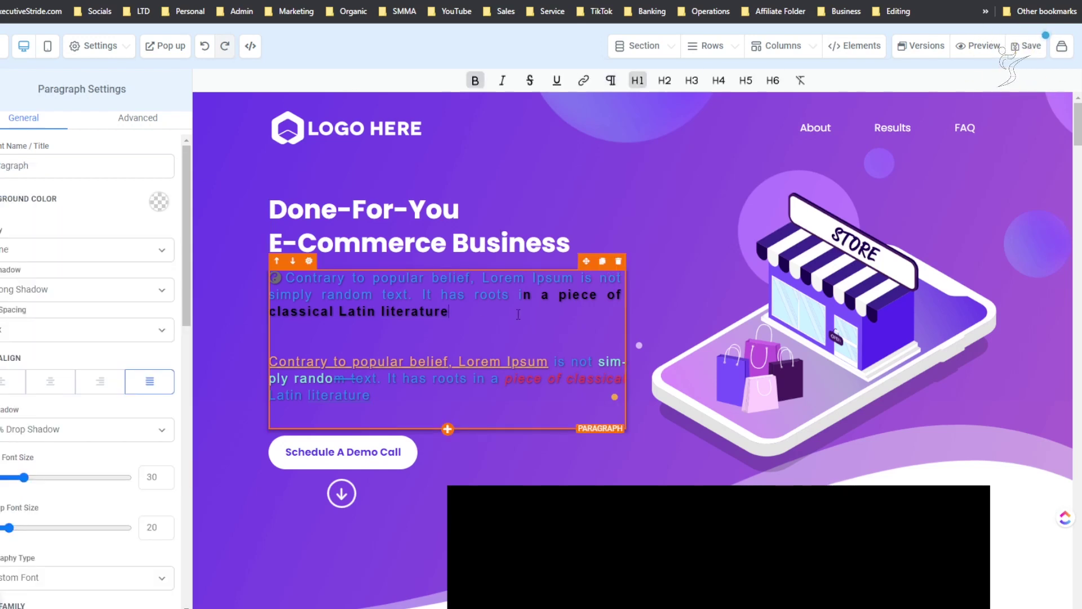
scroll(519, 310, "down", 3)
scroll(517, 307, "up", 5)
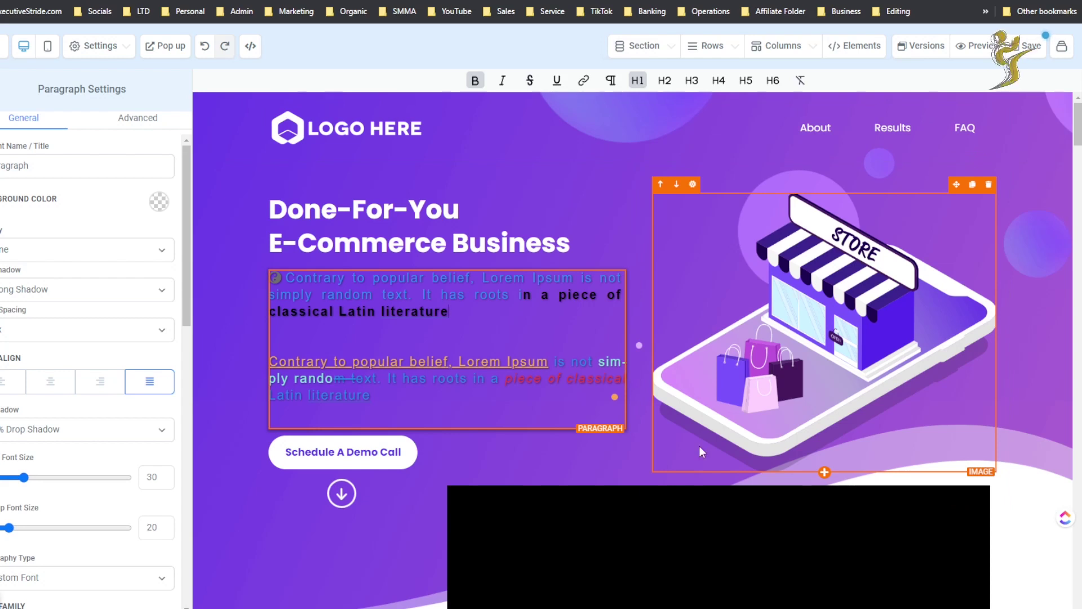
scroll(687, 423, "down", 2)
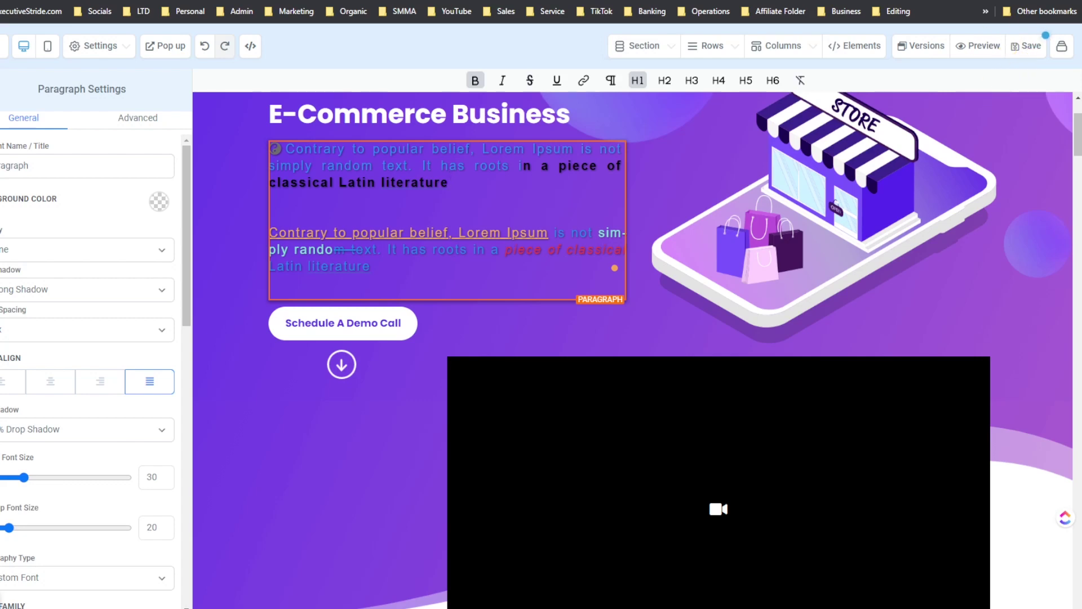
- Open stridecommunity.com in a new browser tab
key("ctrl+t")
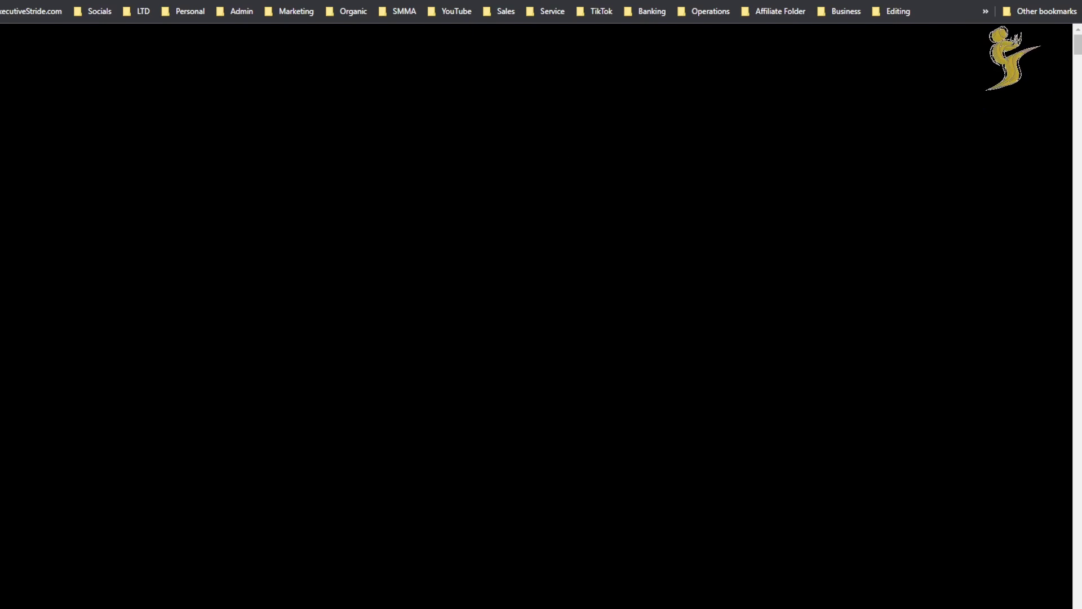
left_click(187, 2)
type("stride")
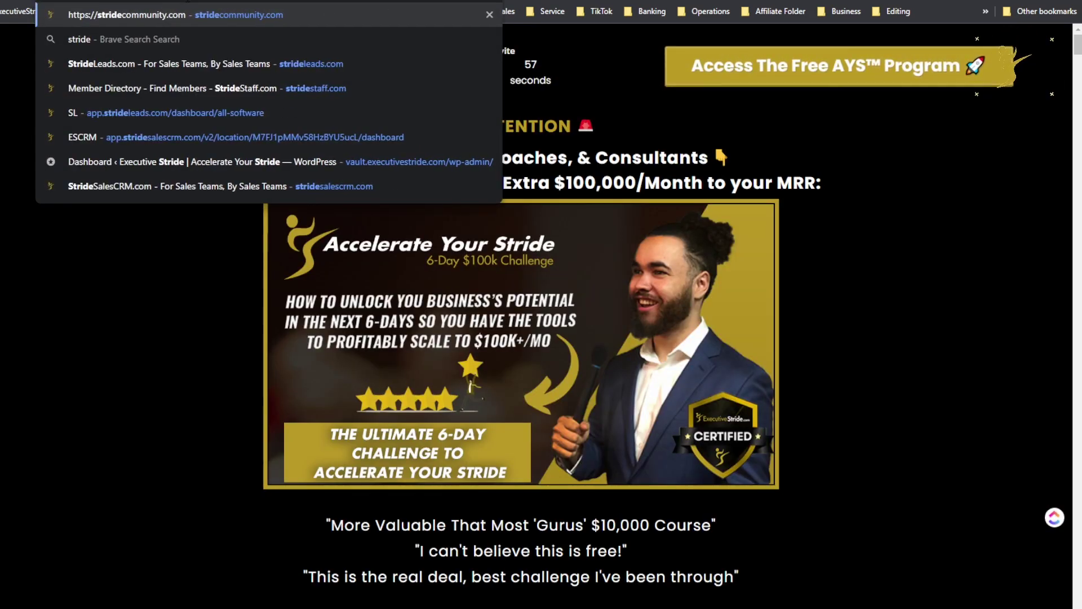
key("Return")
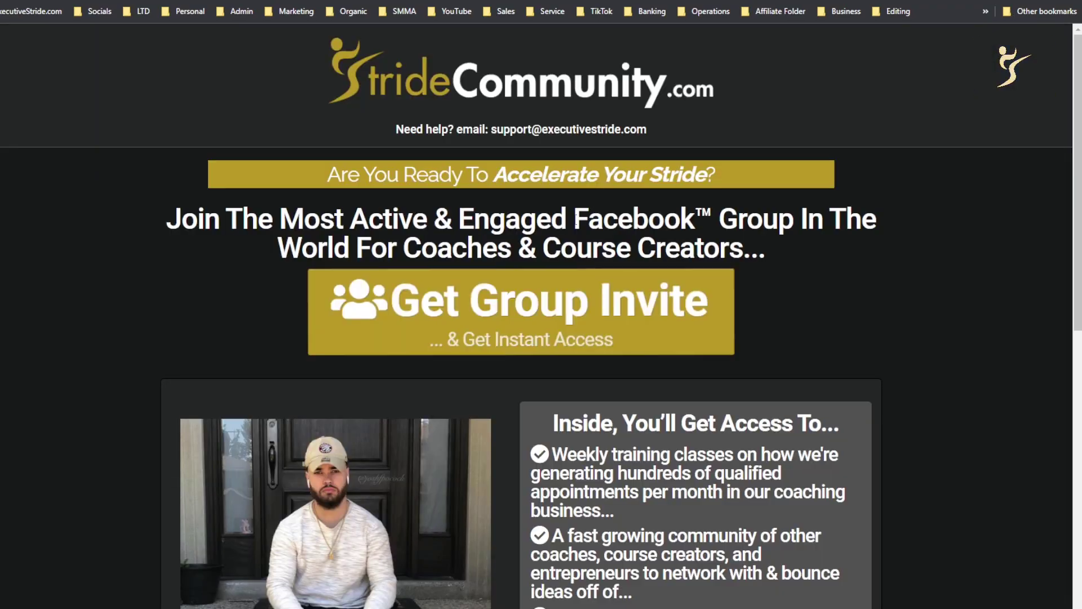
- View the pop-up form behind the Get Group Invite button, close it, and return to the page builder's hero section
scroll(525, 222, "down", 3)
left_click(543, 167)
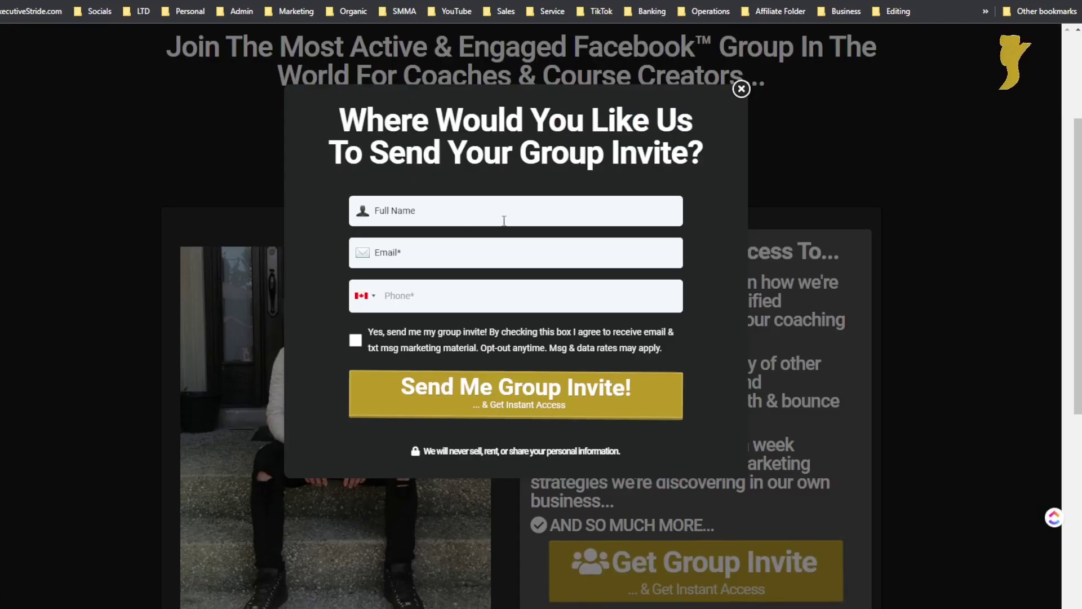
left_click(741, 89)
scroll(817, 124, "up", 3)
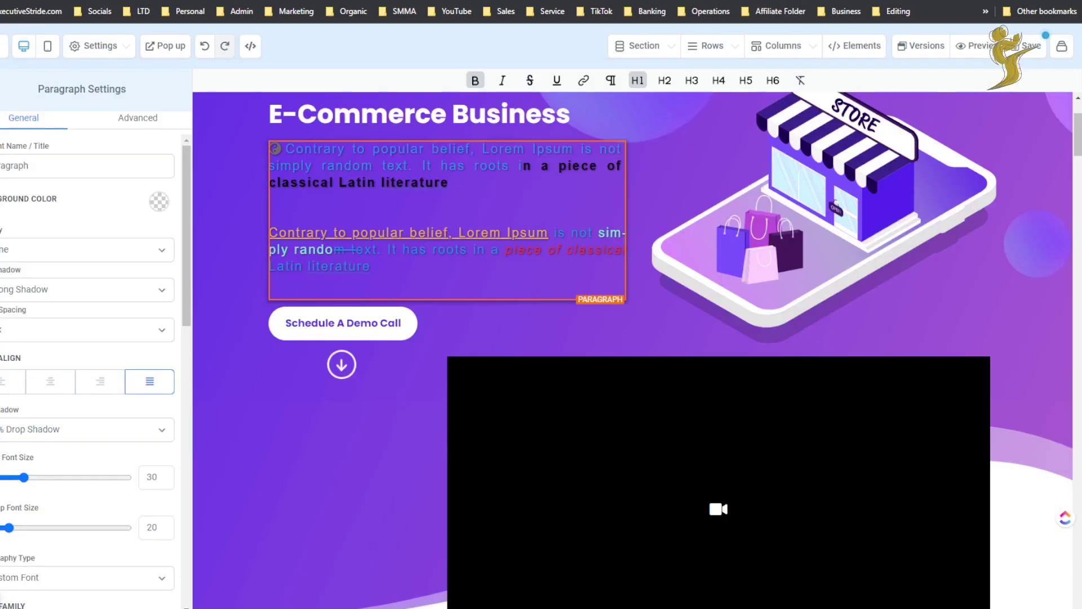
scroll(647, 286, "up", 2)
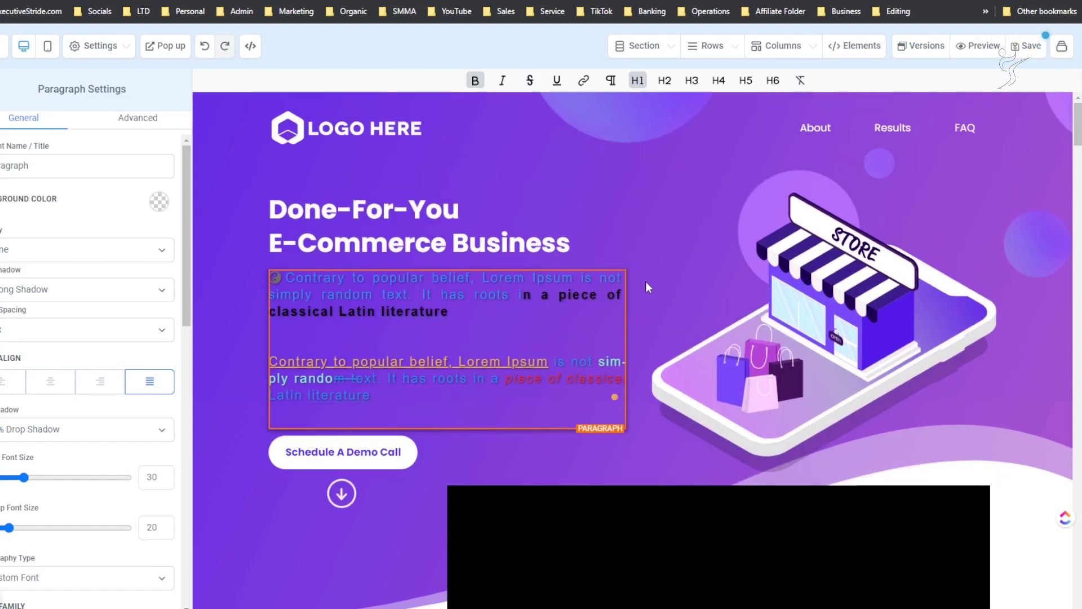